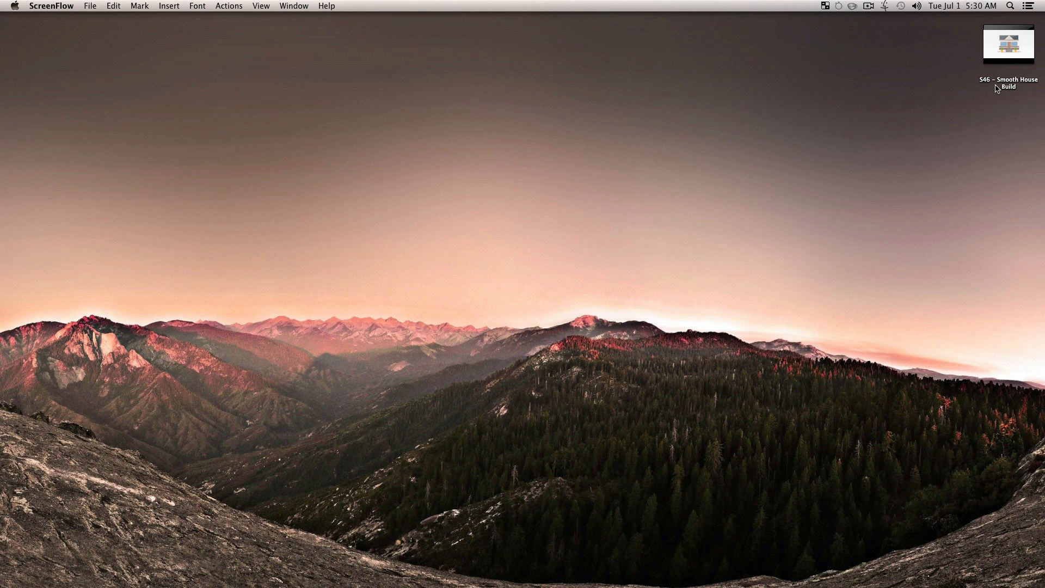
Step: Open the S46 – Smooth House Build movie and play it to examine the finished house animation
click(985, 52)
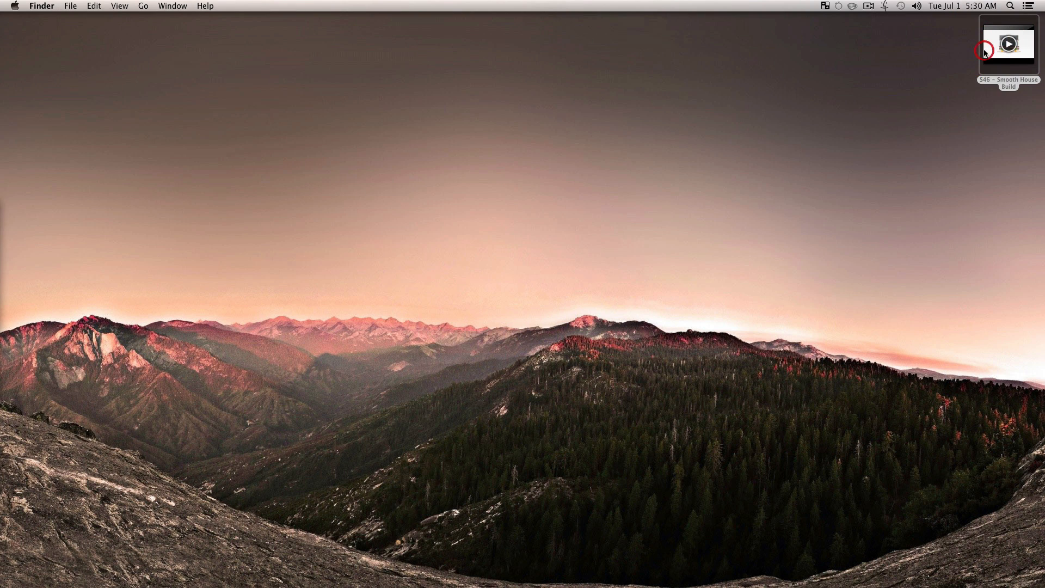
double_click(985, 51)
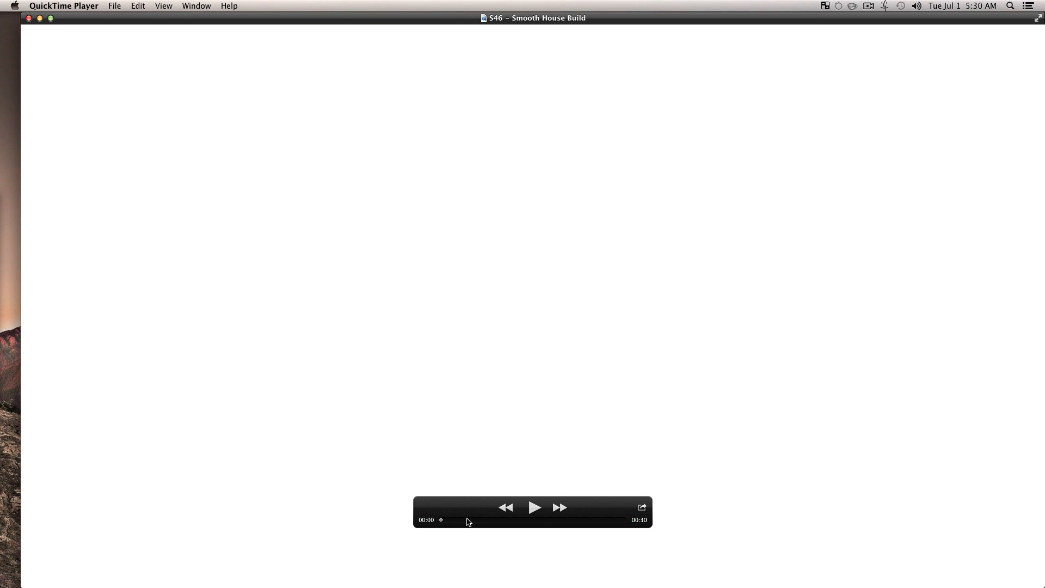
drag(466, 521, 403, 508)
drag(575, 505, 163, 586)
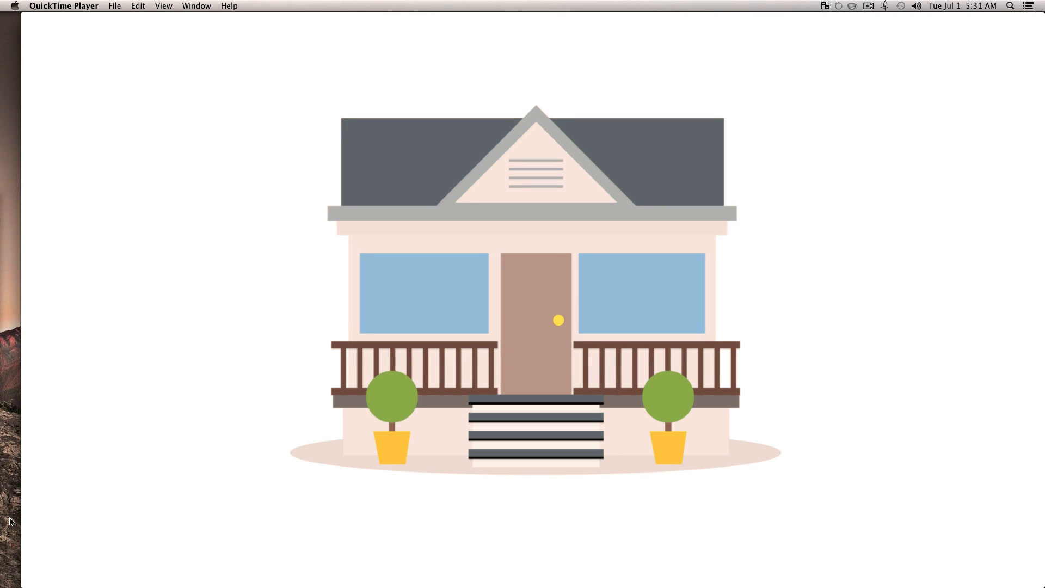
mouse_move(199, 572)
drag(217, 581, 97, 586)
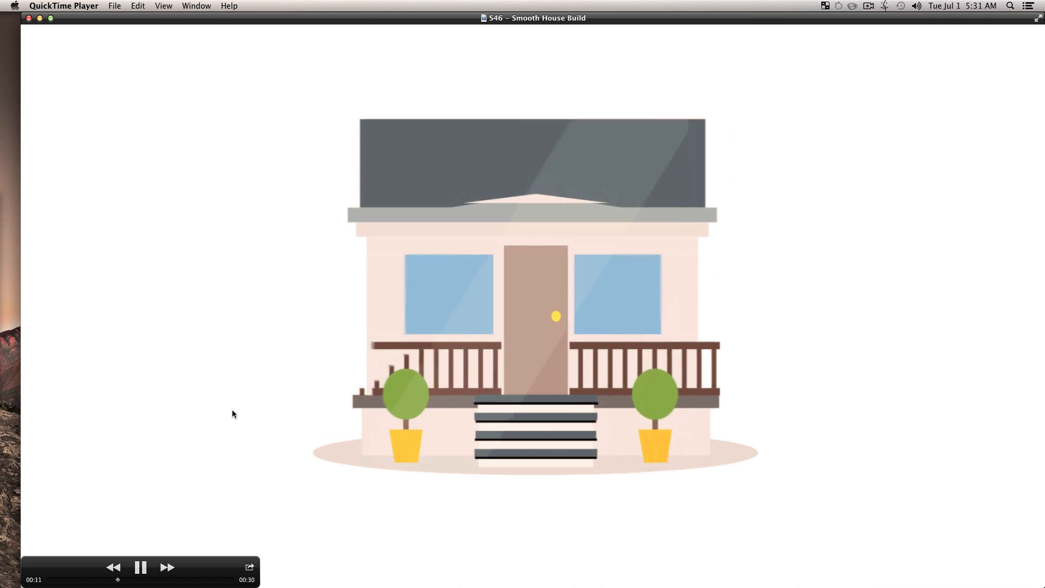
Step: Pause the movie on the complete house at 00:06, minimize it, and switch to Illustrator
click(141, 567)
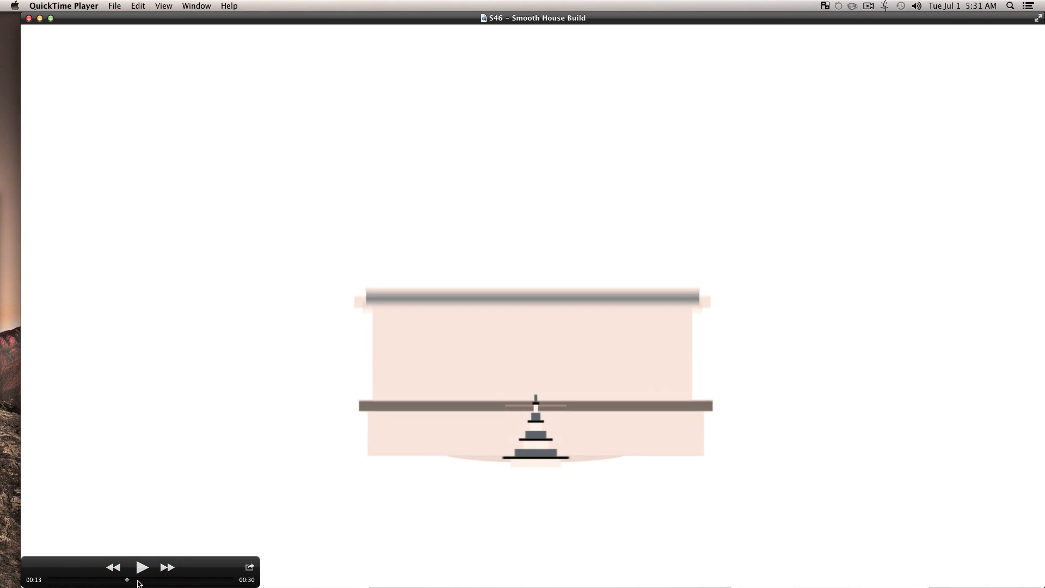
drag(141, 579, 82, 581)
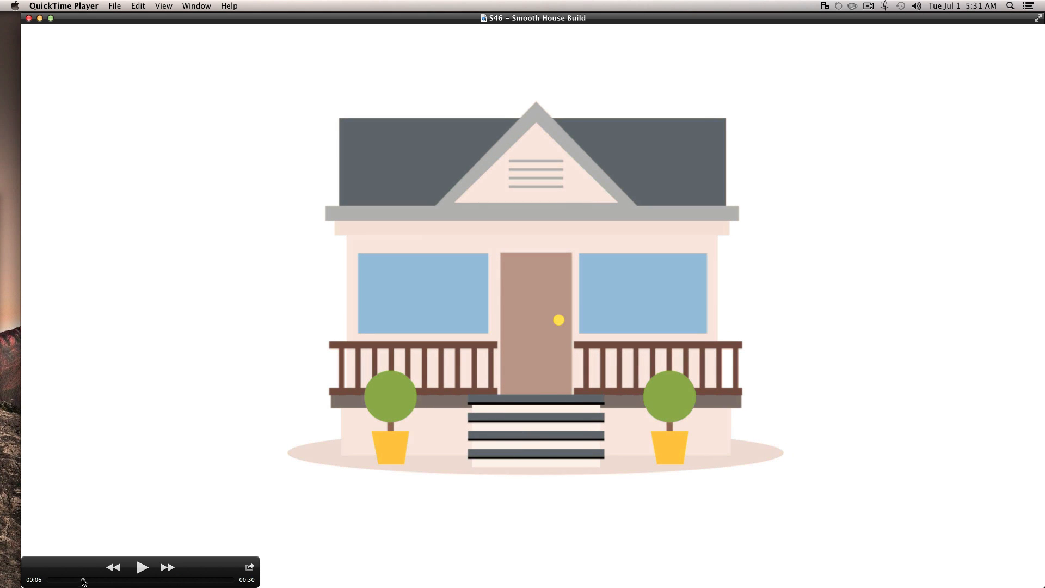
click(39, 18)
mouse_move(10, 296)
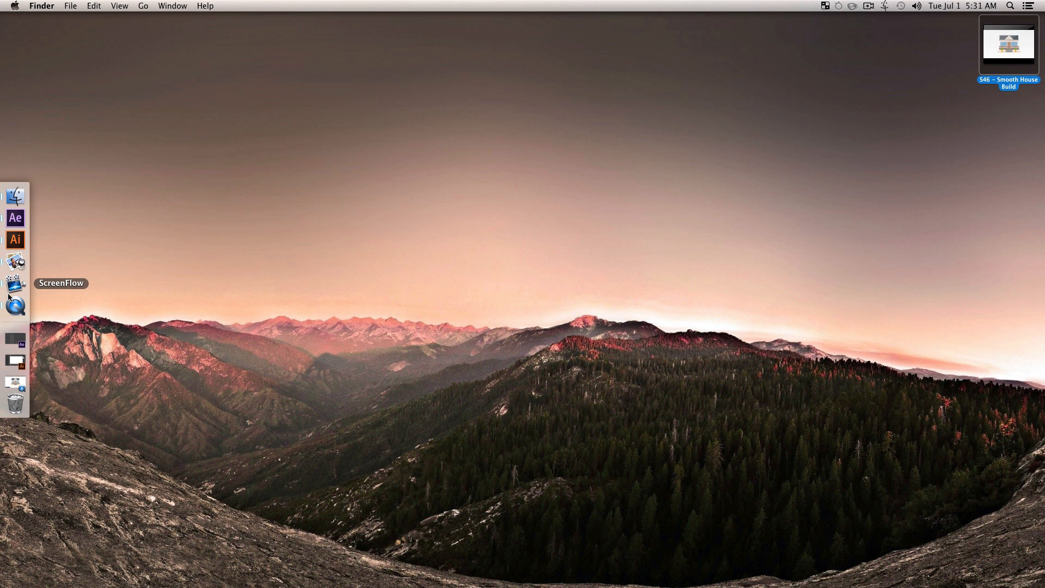
click(17, 242)
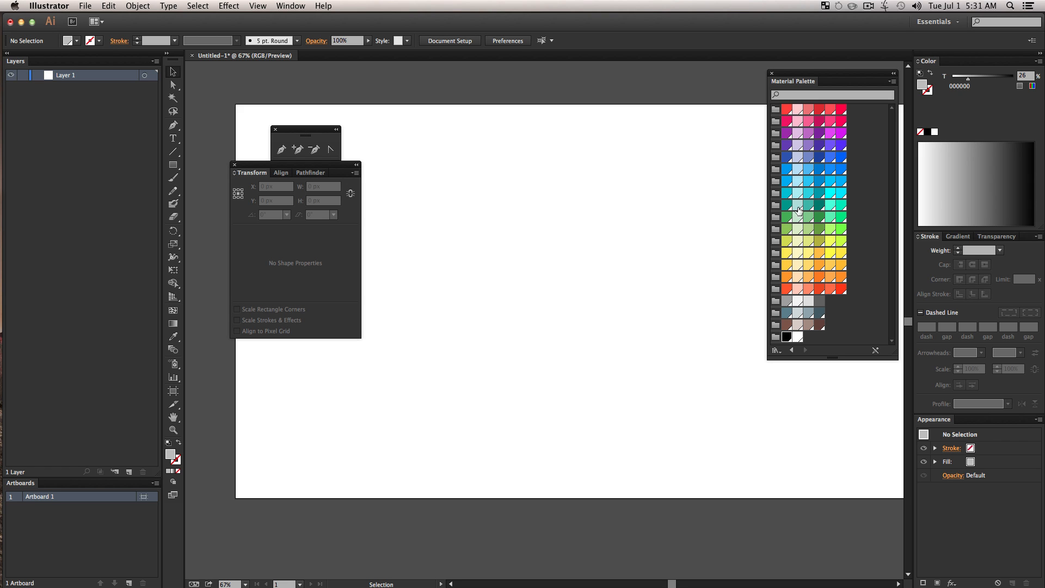
Step: Check the document's color mode and set the color sliders to HSB
click(85, 6)
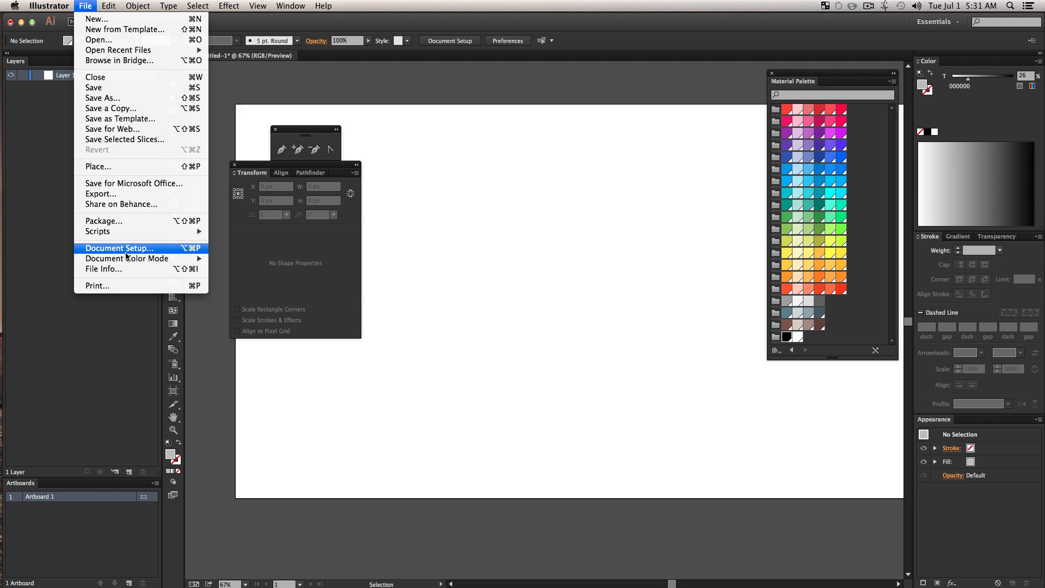
mouse_move(139, 260)
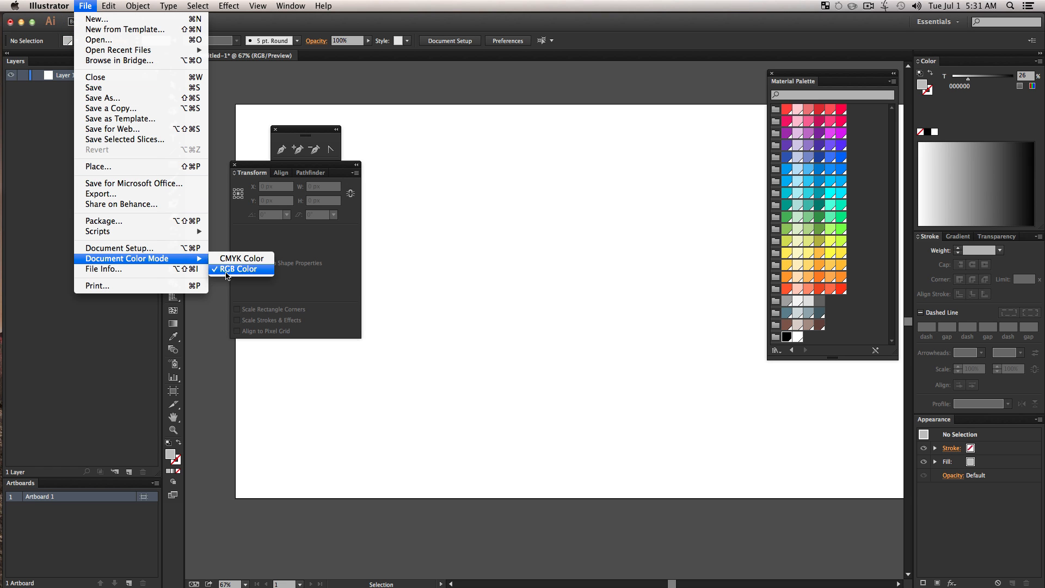
click(664, 317)
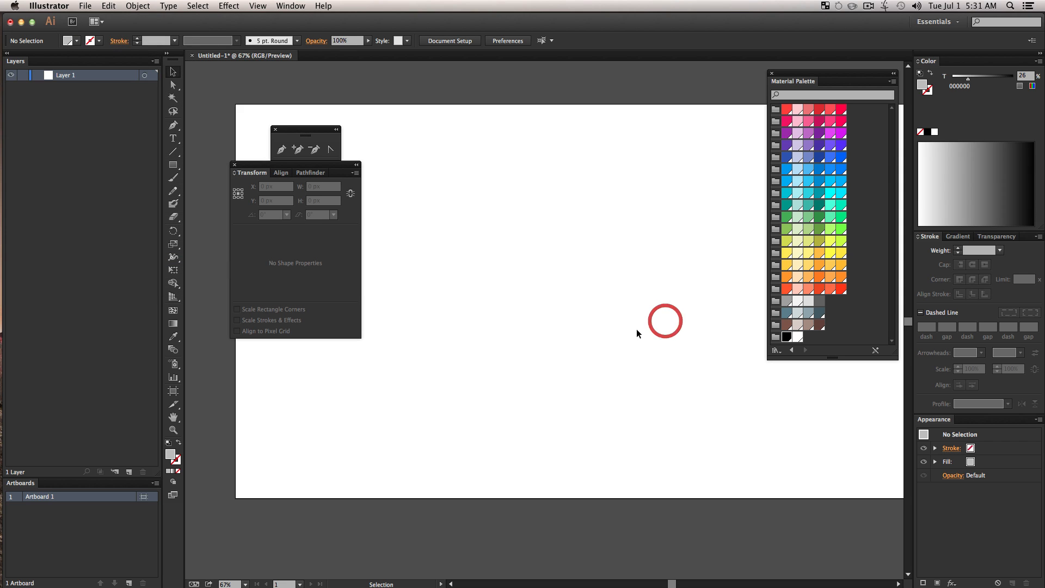
click(1036, 61)
click(960, 99)
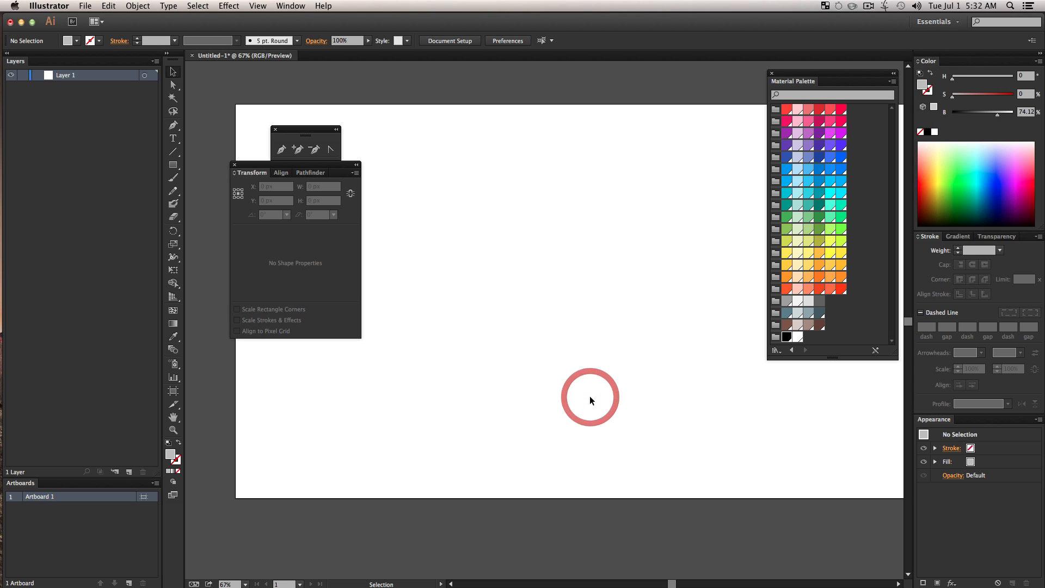
Step: Draw a flat horizontal ellipse about 585 × 90 px in the lower middle of the artboard
click(173, 165)
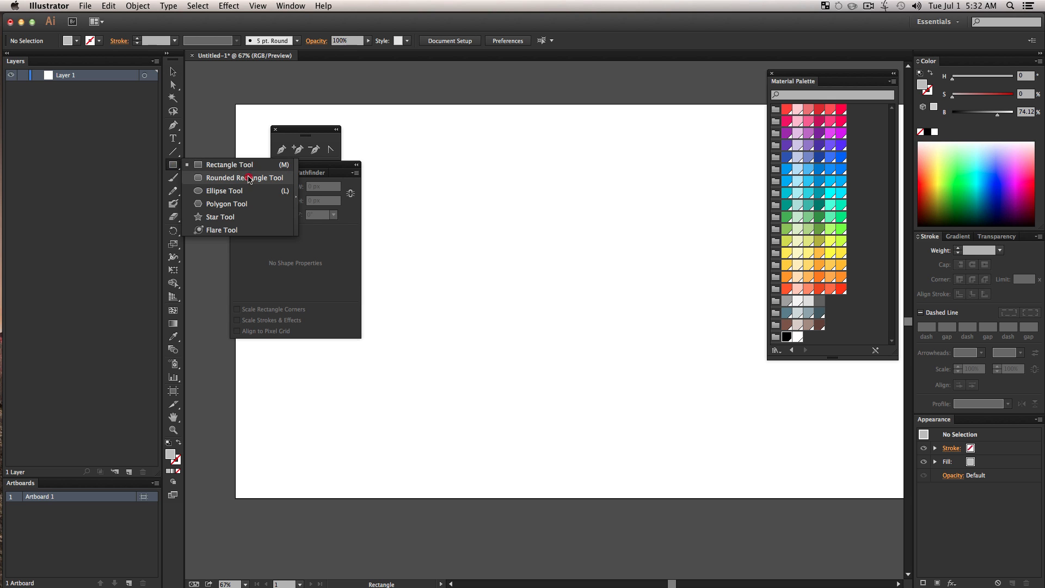
click(251, 191)
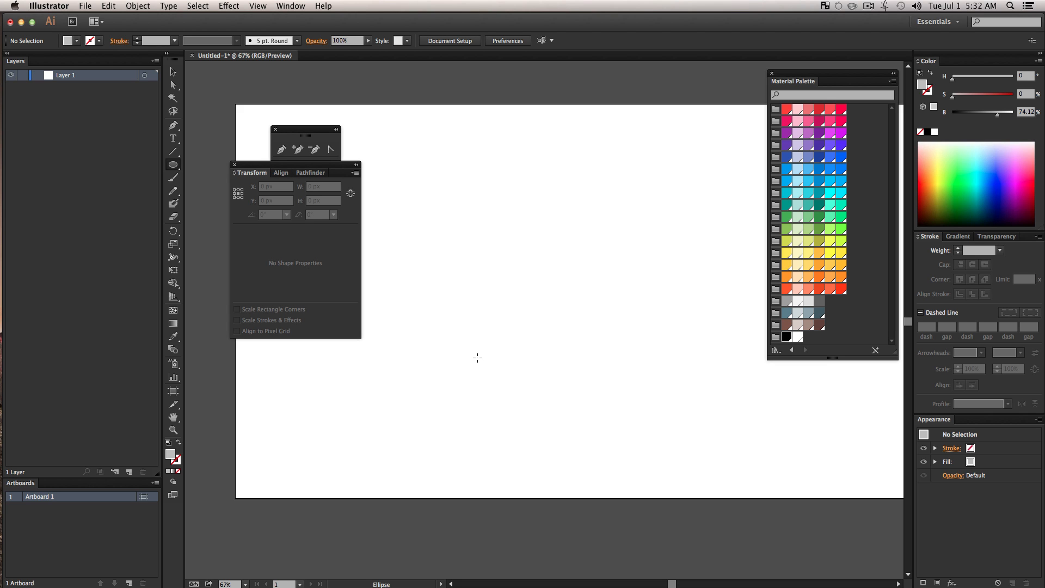
drag(472, 355, 682, 386)
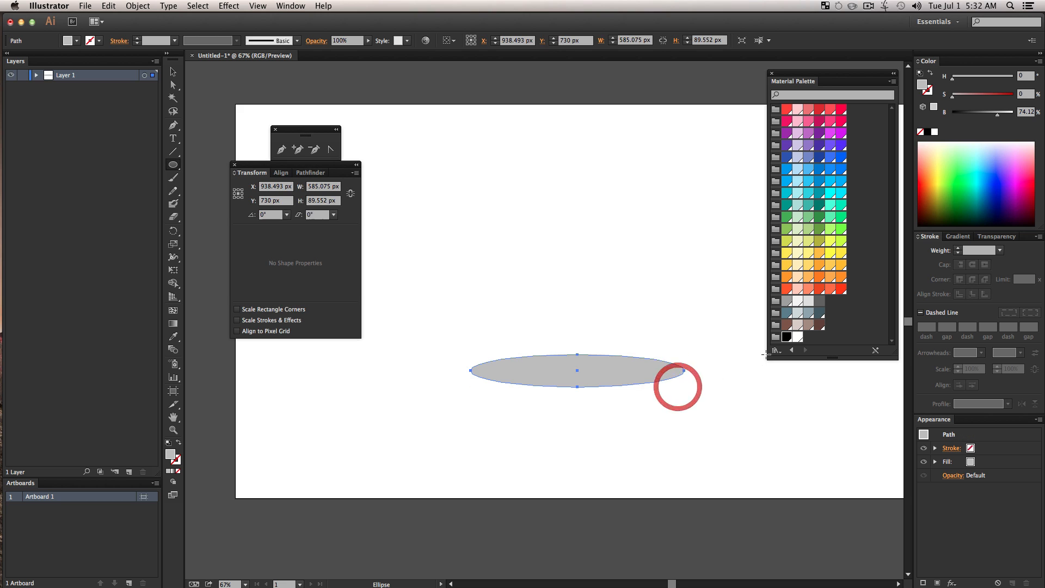
Step: Fill the ellipse with the black swatch and set its tint to 69%
click(785, 338)
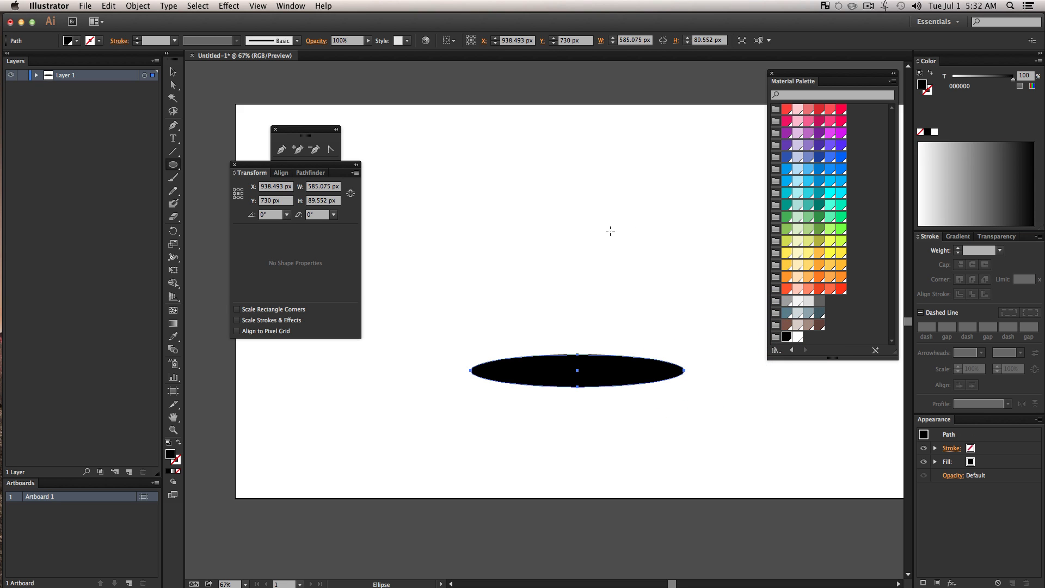
key(v)
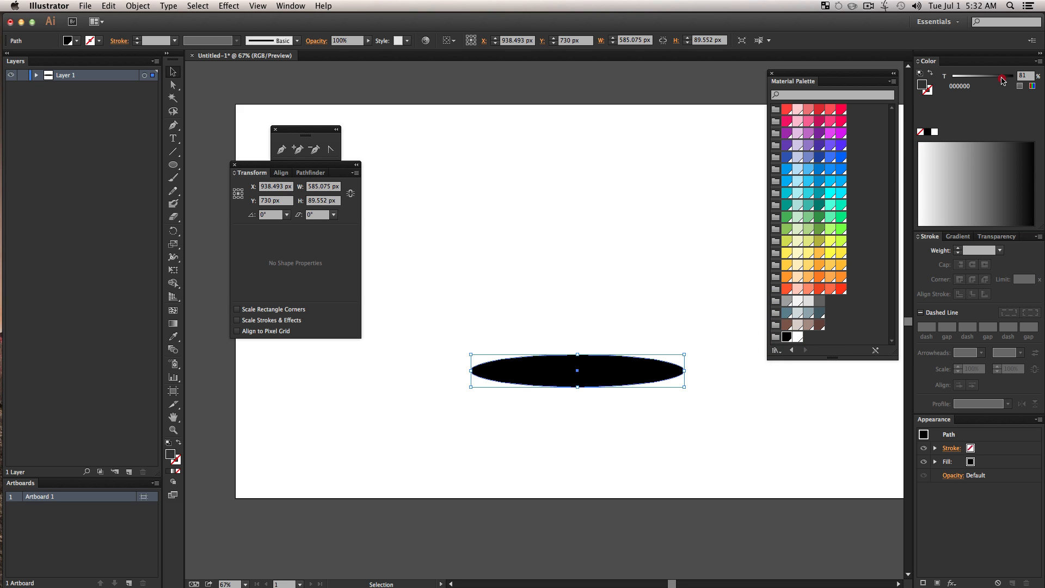
drag(999, 82, 995, 82)
key(v)
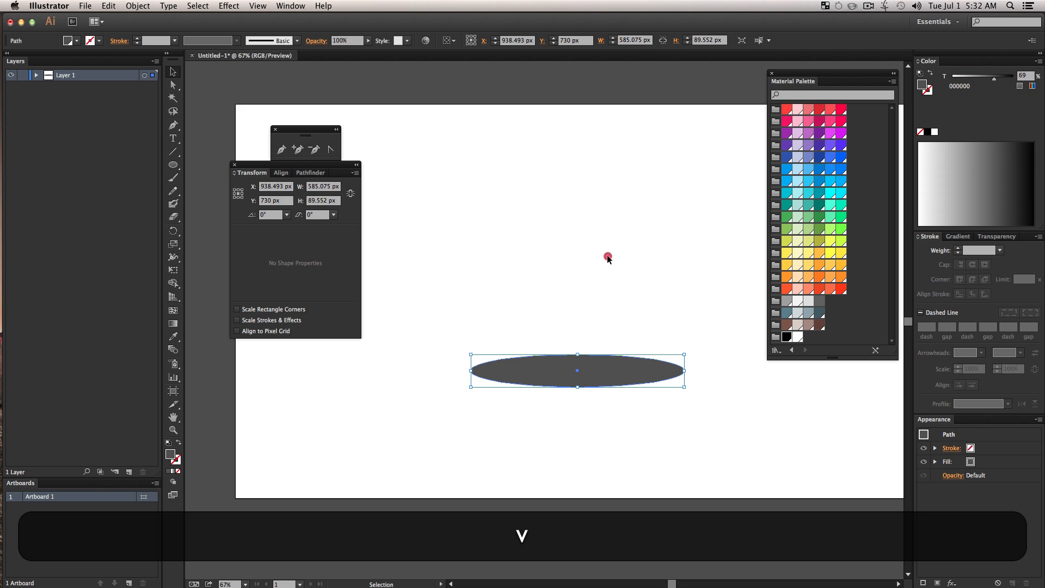
click(621, 263)
Step: Center the ellipse horizontally on the artboard and deselect it
click(607, 377)
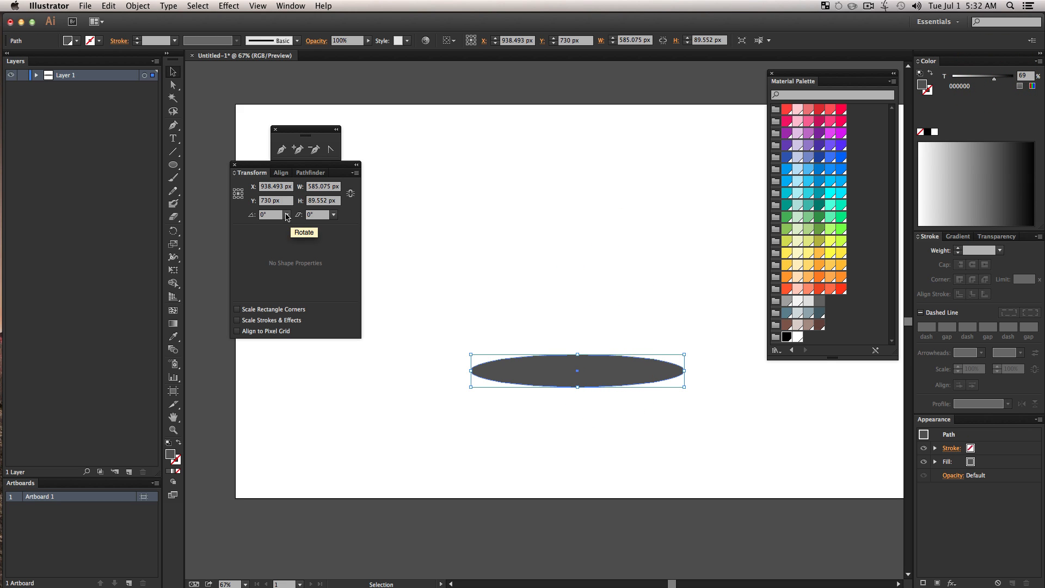
click(287, 173)
click(345, 259)
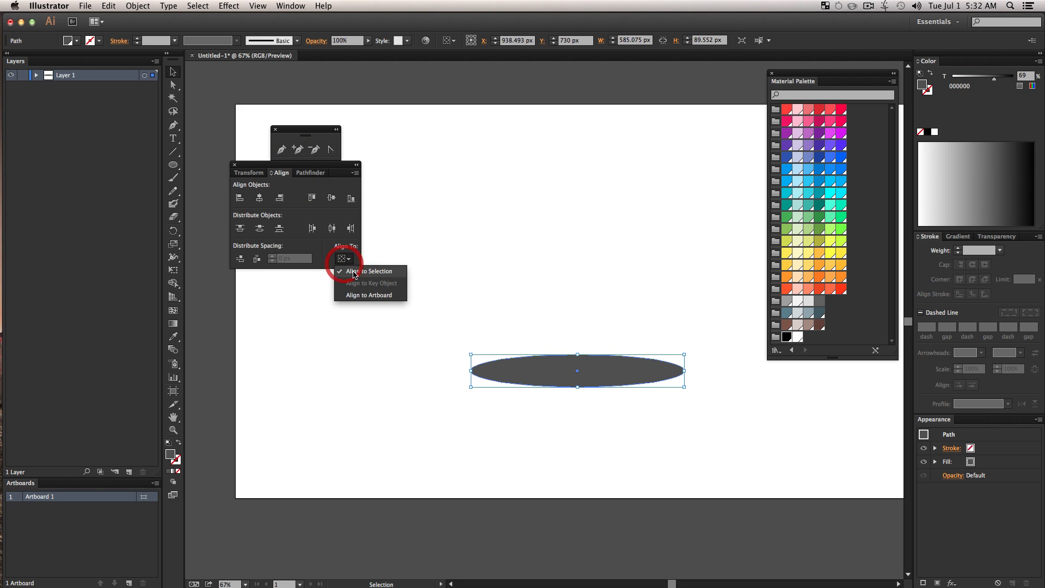
click(359, 294)
click(259, 198)
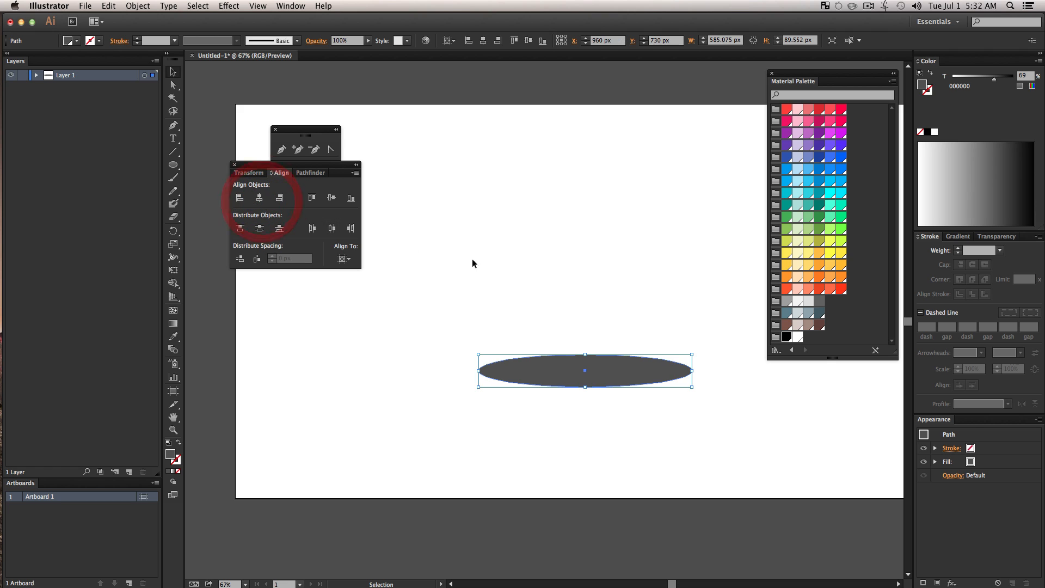
key(v)
click(542, 272)
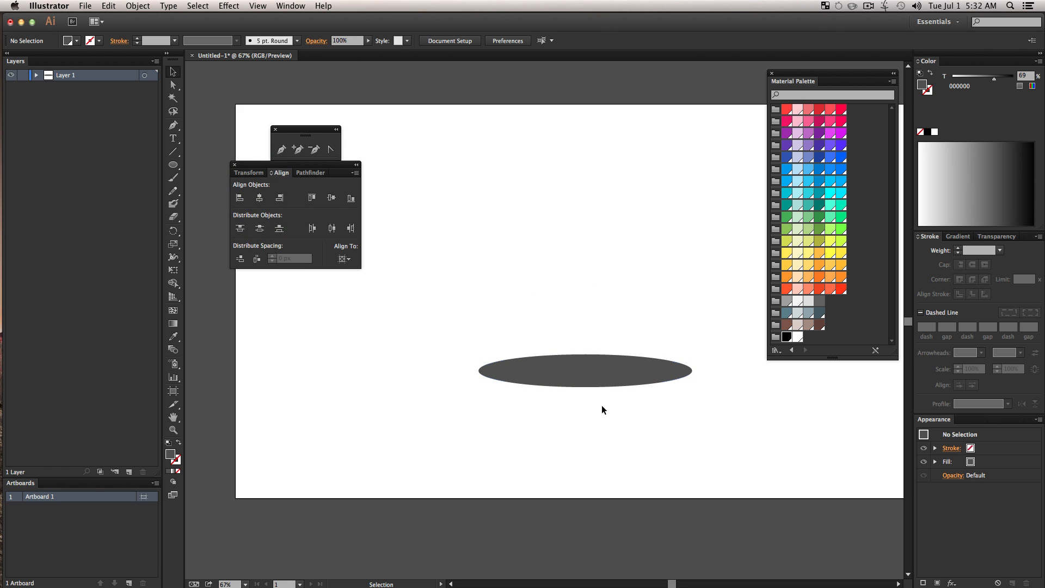
Step: Draw a rectangle about 469 × 90 px standing on the ellipse as the house base
key(space)
drag(599, 391, 571, 390)
key(v)
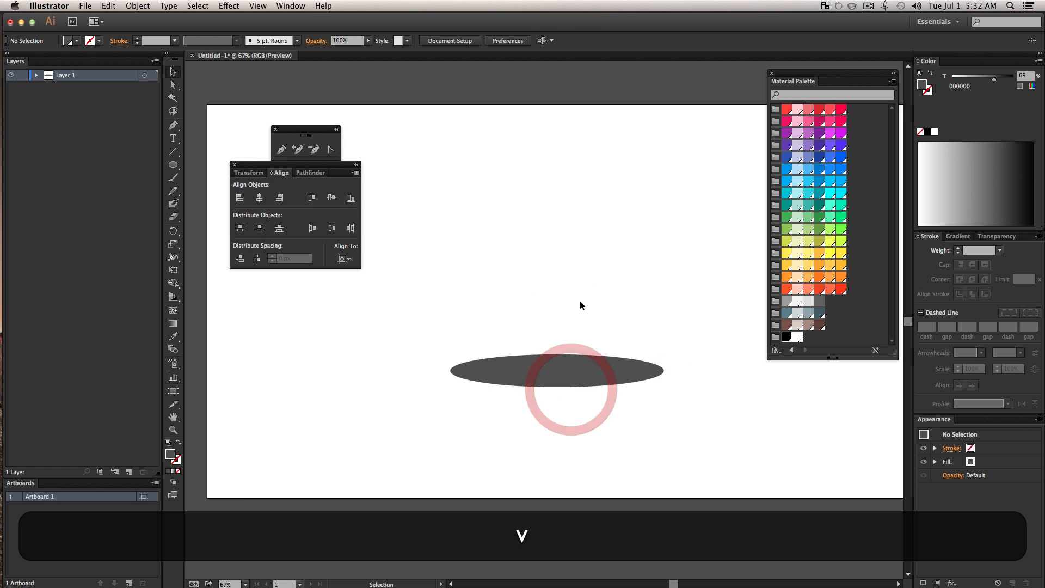
click(580, 300)
drag(173, 165, 203, 168)
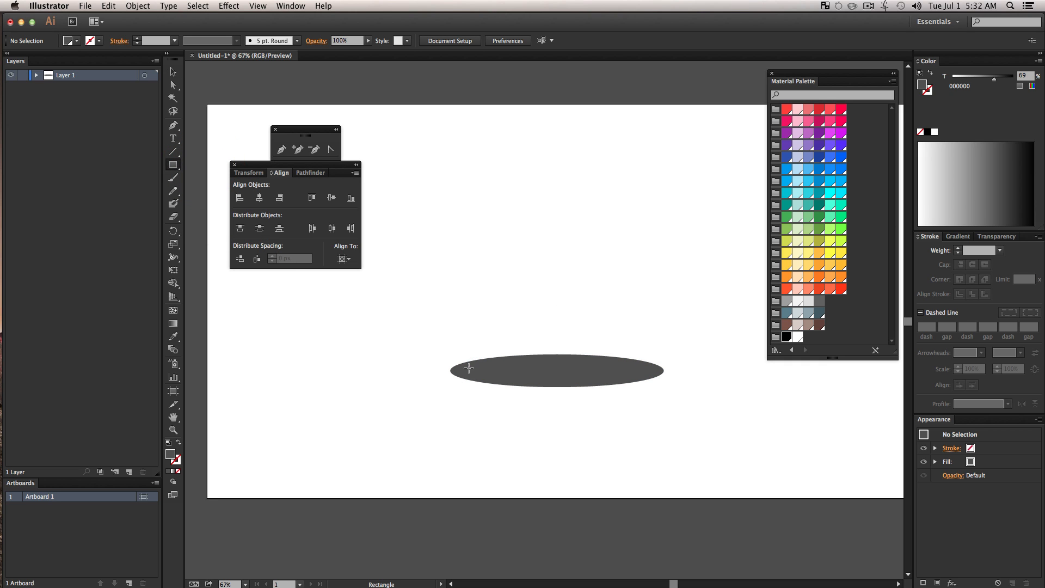
drag(468, 368, 639, 335)
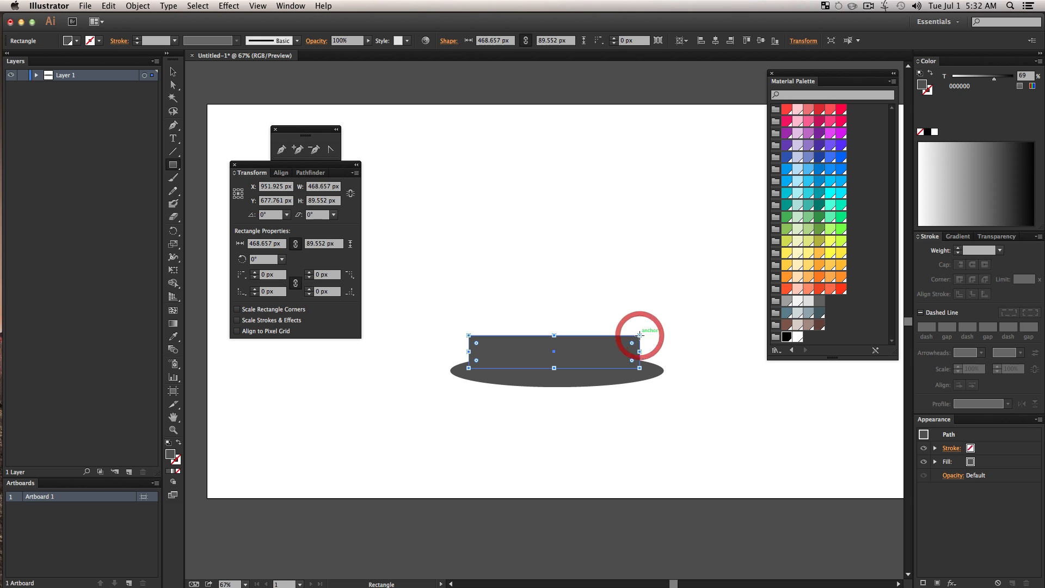
Step: Fill the base rectangle with the Blue Grey 100 swatch and deselect it
click(810, 315)
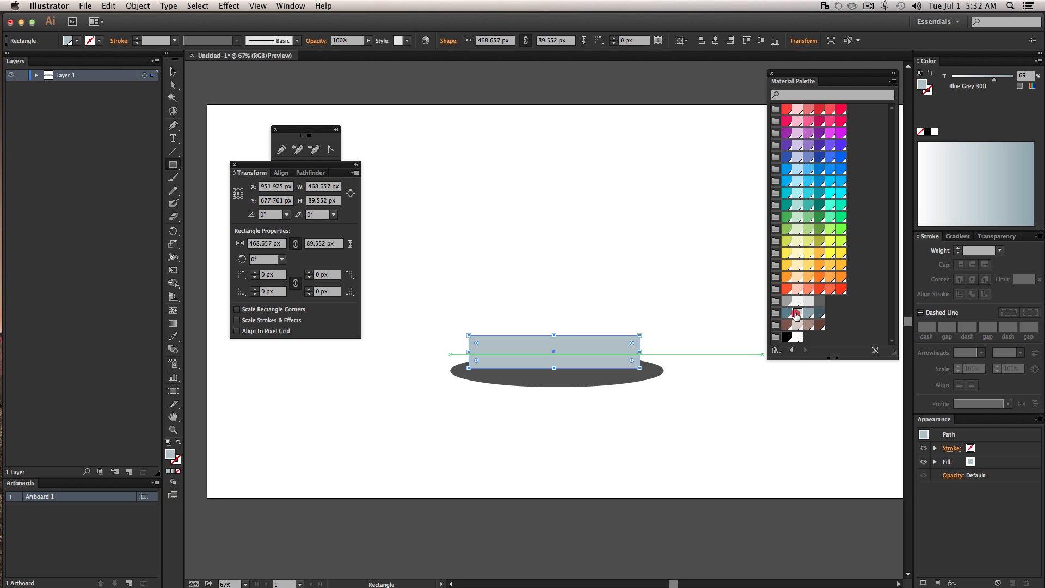
click(796, 315)
key(v)
click(683, 292)
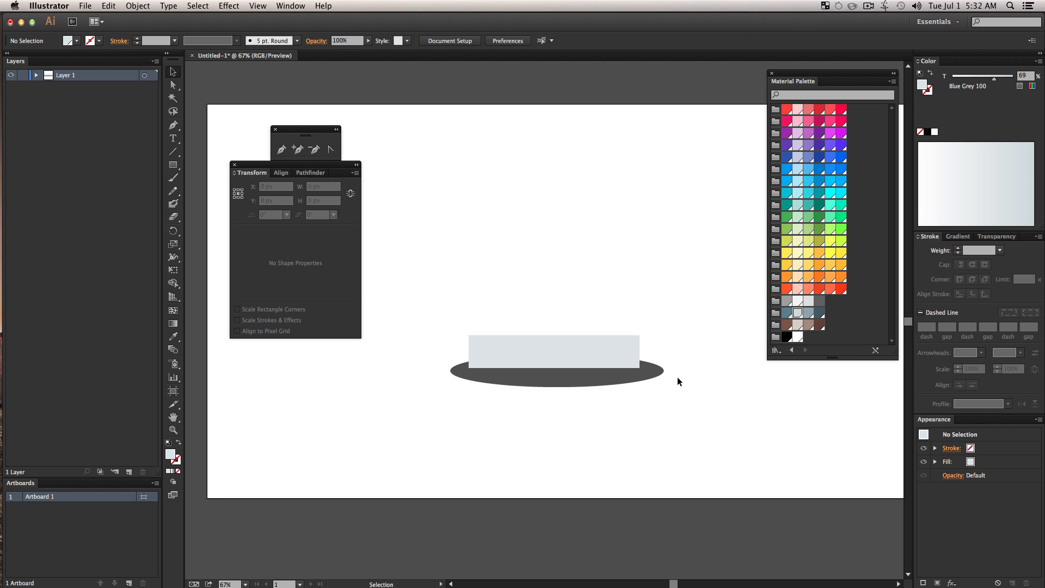
alt+click(608, 355)
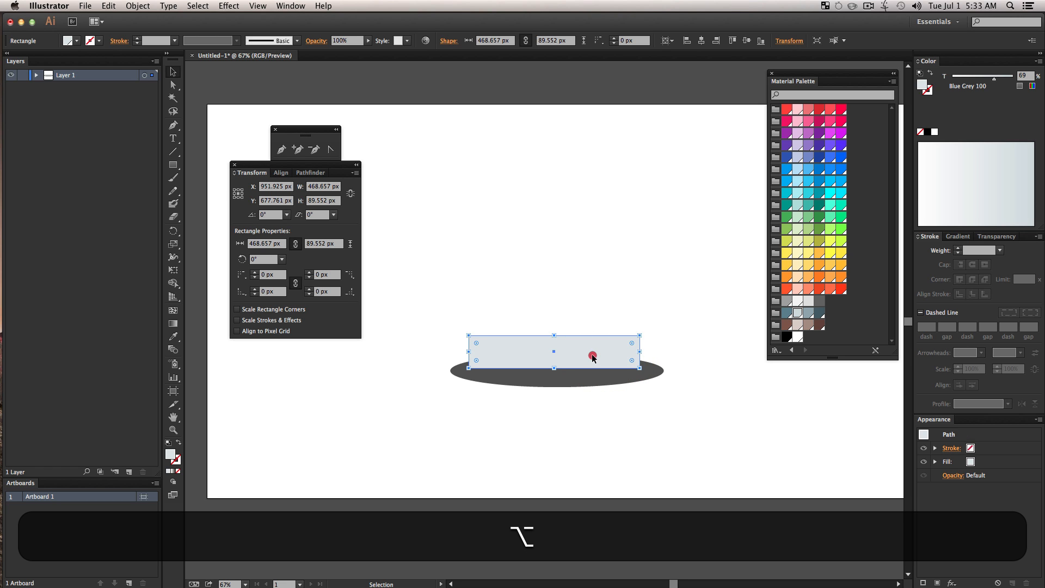
drag(594, 357, 593, 317)
key(alt+shift+super+z)
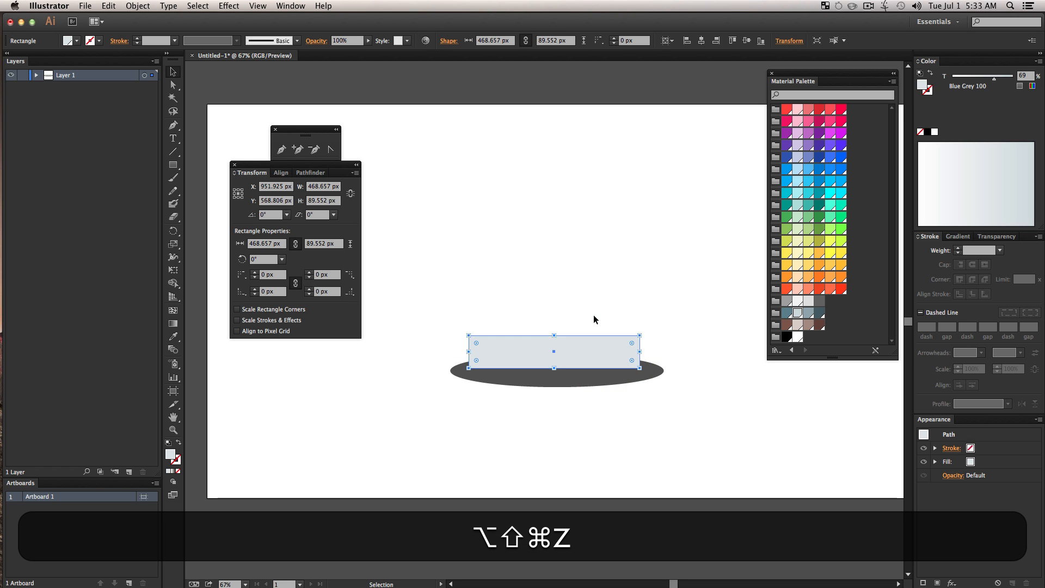
click(548, 294)
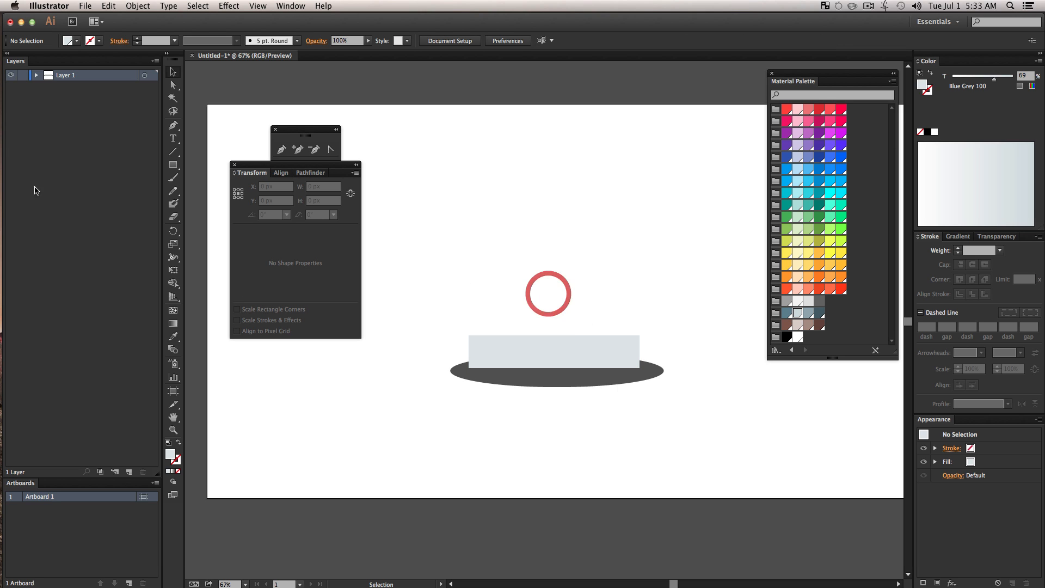
Step: Draw a thin rectangle on top of the base, slightly wider than it, and resize it to about 504 × 24 px
key(m)
drag(458, 321, 650, 327)
key(alt)
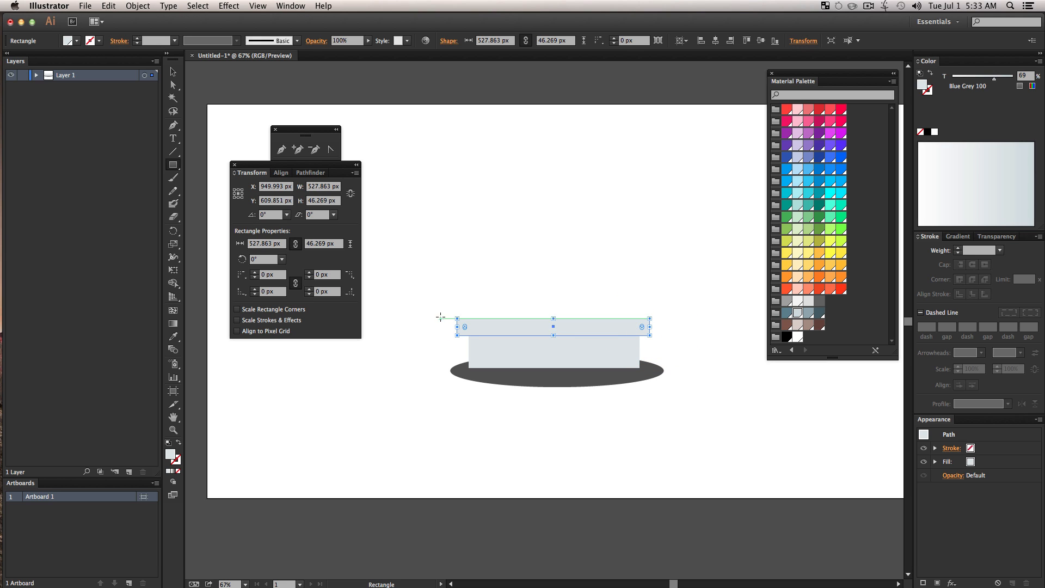
key(alt)
mouse_move(458, 328)
mouse_down()
mouse_move(439, 329)
mouse_move(527, 328)
mouse_move(462, 328)
mouse_up()
drag(553, 319, 553, 327)
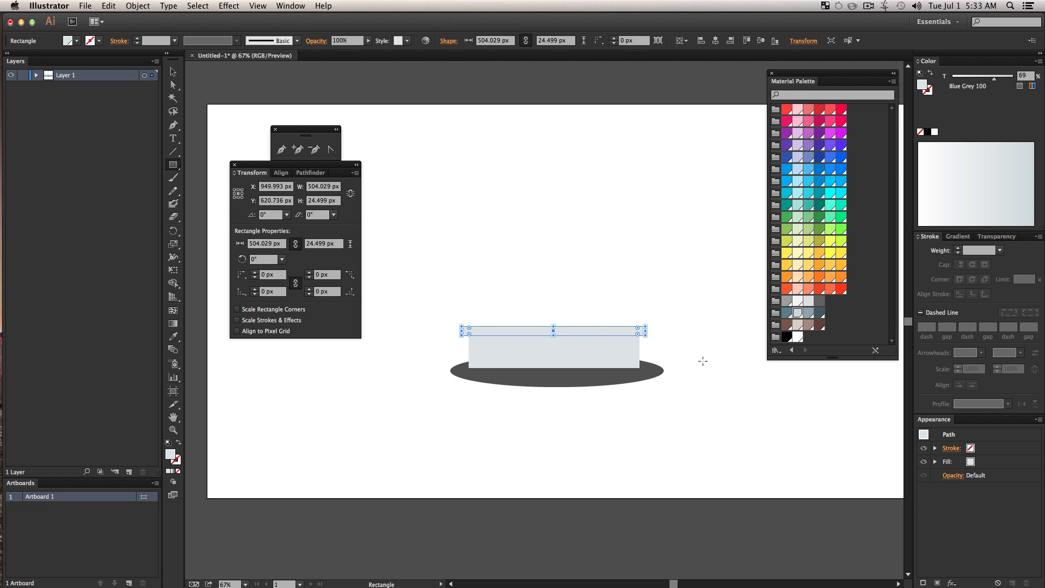
Step: Fill the thin rectangle above the base with the Blue Grey 700 swatch and deselect it
click(820, 314)
key(v)
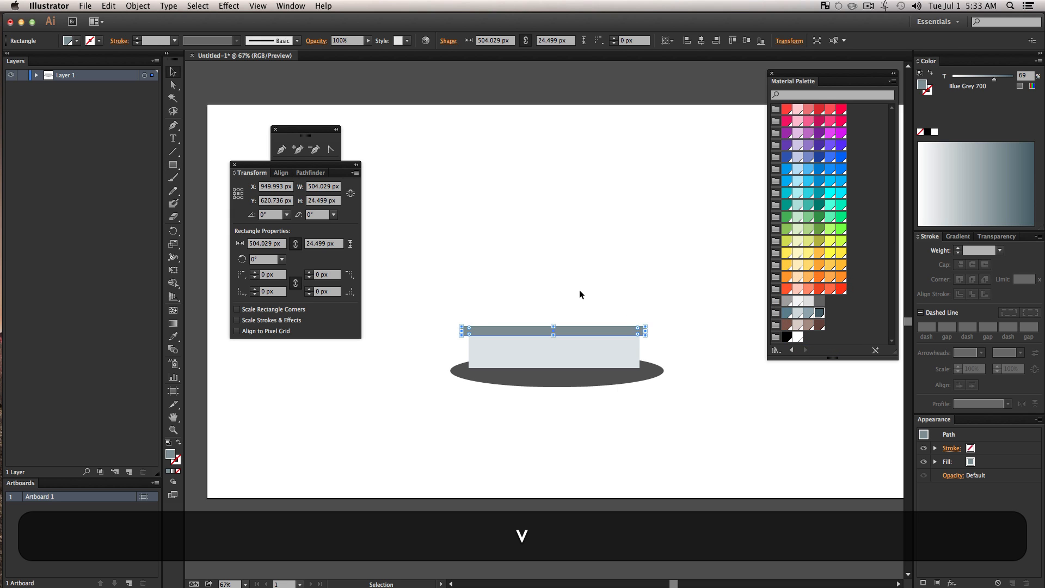
click(579, 291)
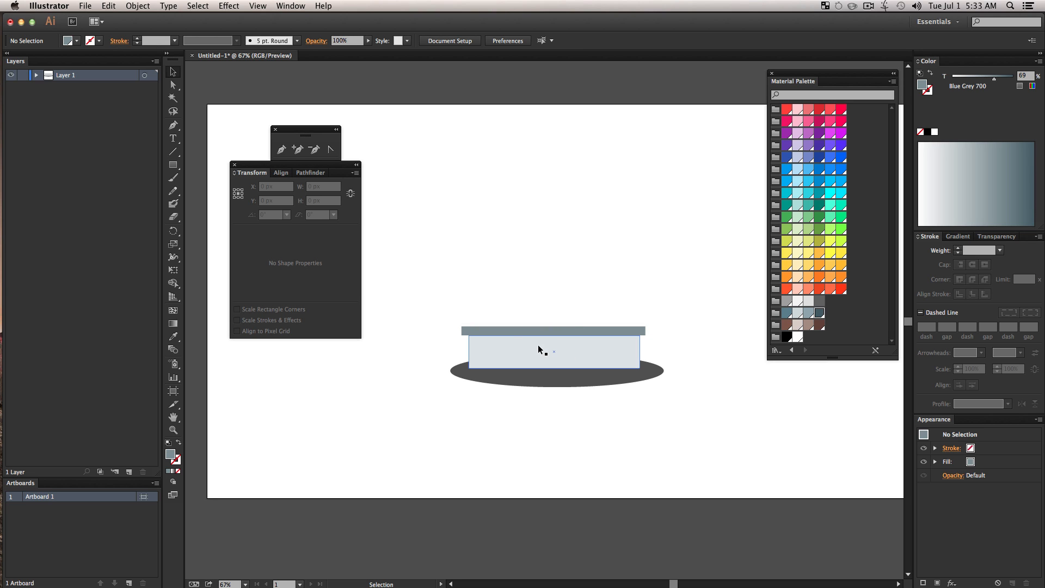
Step: Draw a wall rectangle about 469 × 235 px standing on the blue-grey strip, matching the base's width
click(173, 165)
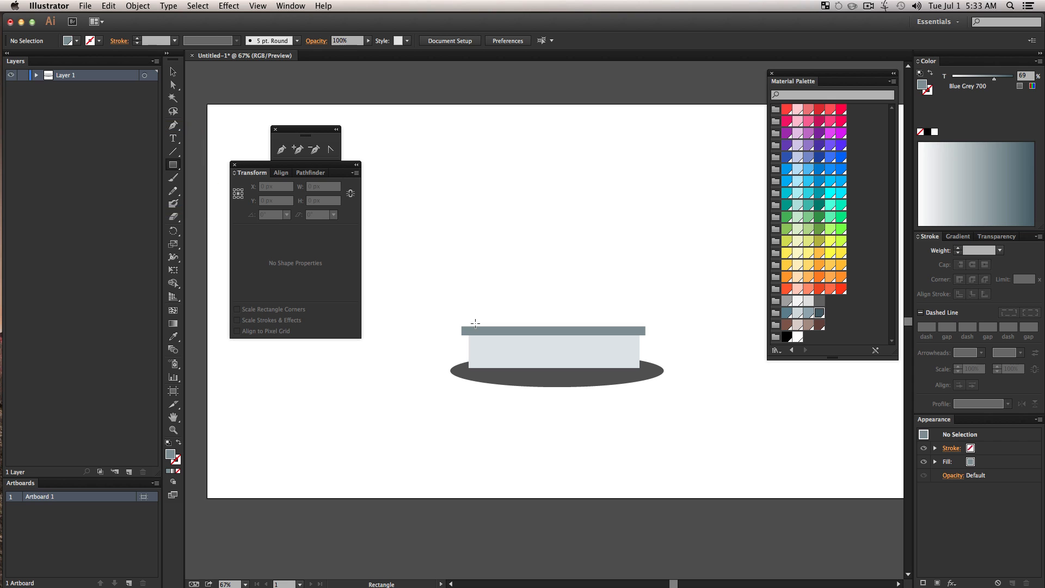
mouse_move(469, 325)
mouse_down()
mouse_move(614, 252)
mouse_move(634, 252)
mouse_move(639, 240)
mouse_up()
key(v)
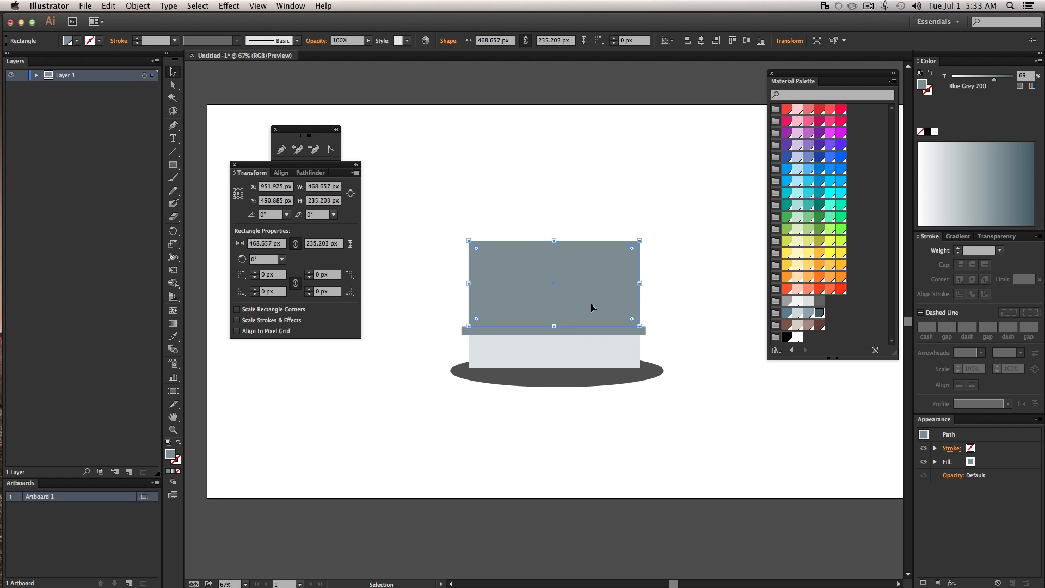
Step: Sample the base rectangle's fill onto the wall rectangle with the Eyedropper and deselect it
key(i)
click(594, 349)
key(v)
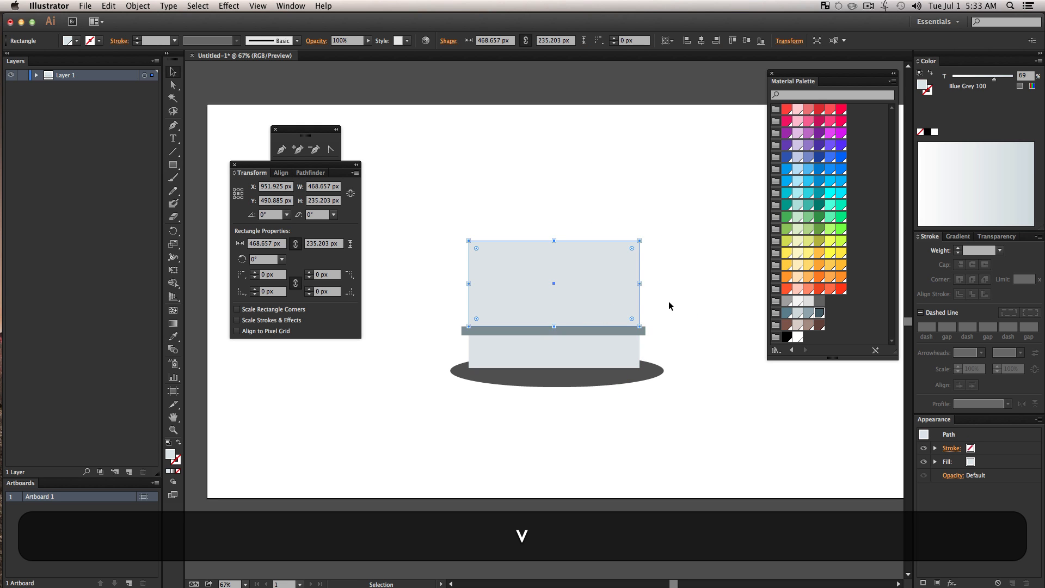
click(673, 295)
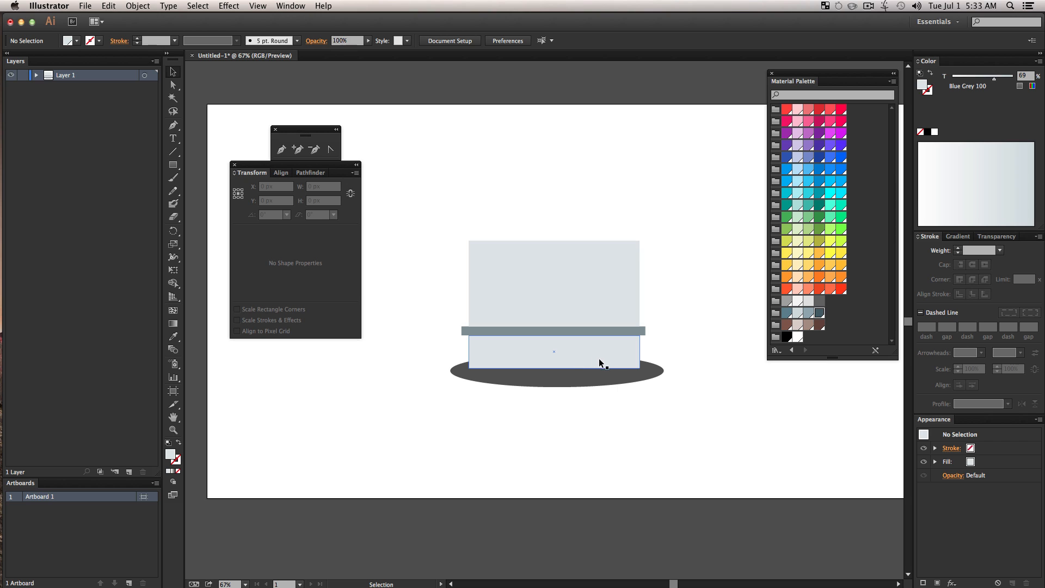
click(664, 229)
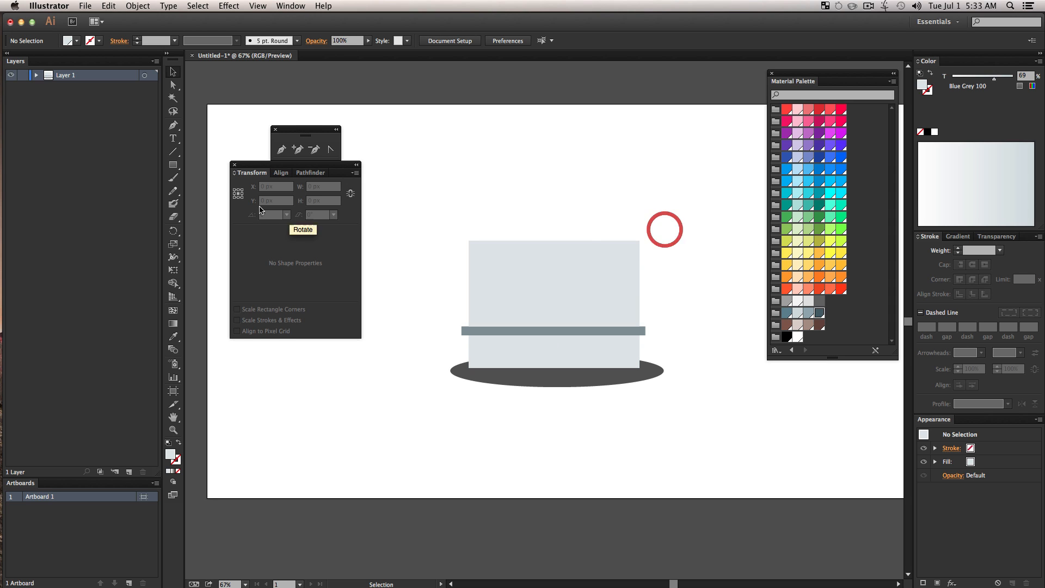
Step: Tear off the shape tools as a floating panel and place it above the artwork
click(173, 165)
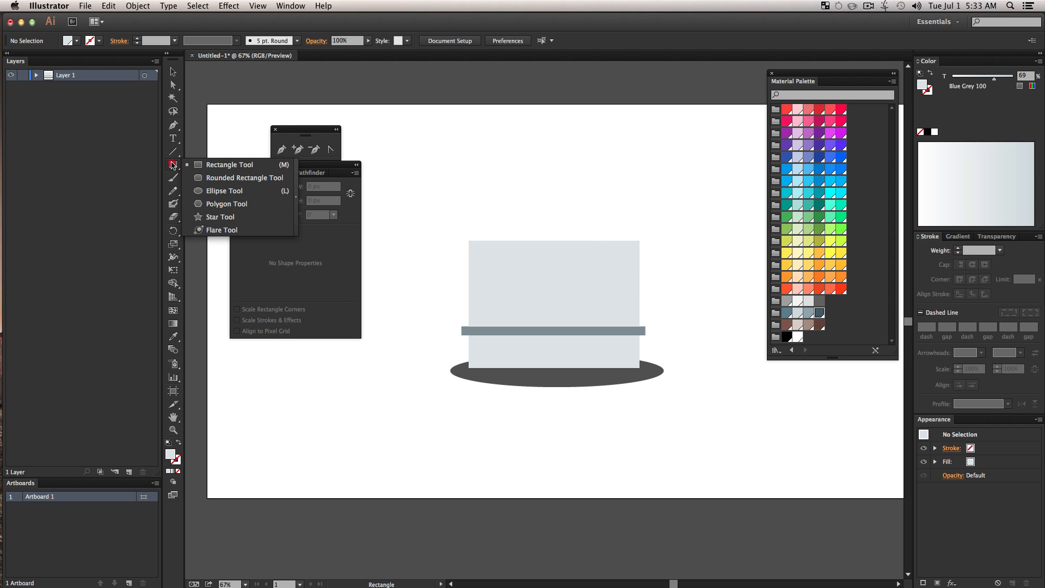
click(295, 212)
drag(239, 174, 429, 108)
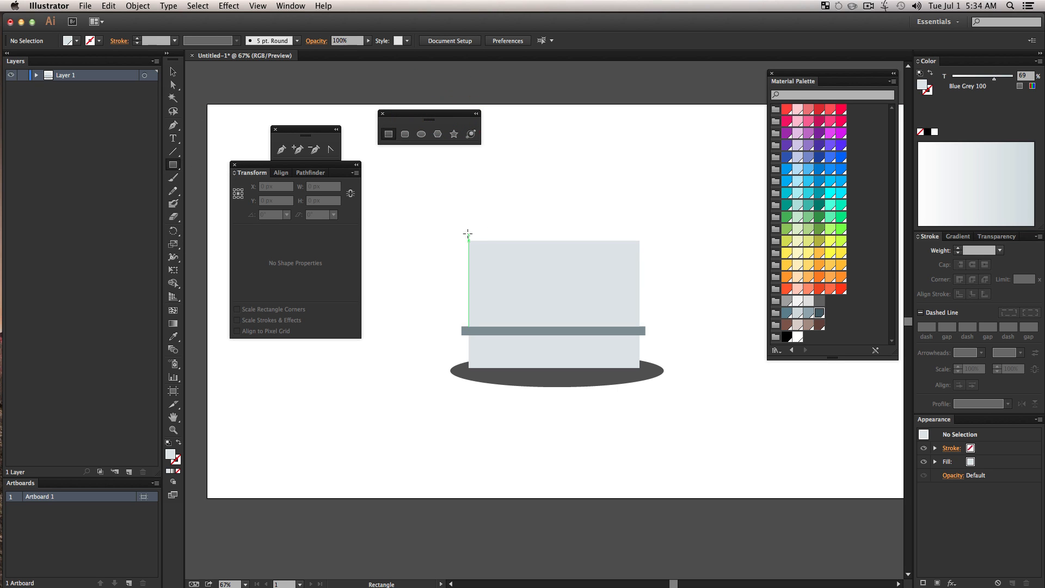
Step: Draw a strip about 518 × 21 px along the wall's top edge, fill it with a light grey swatch and nudge it toward the wall's center
drag(461, 234, 650, 242)
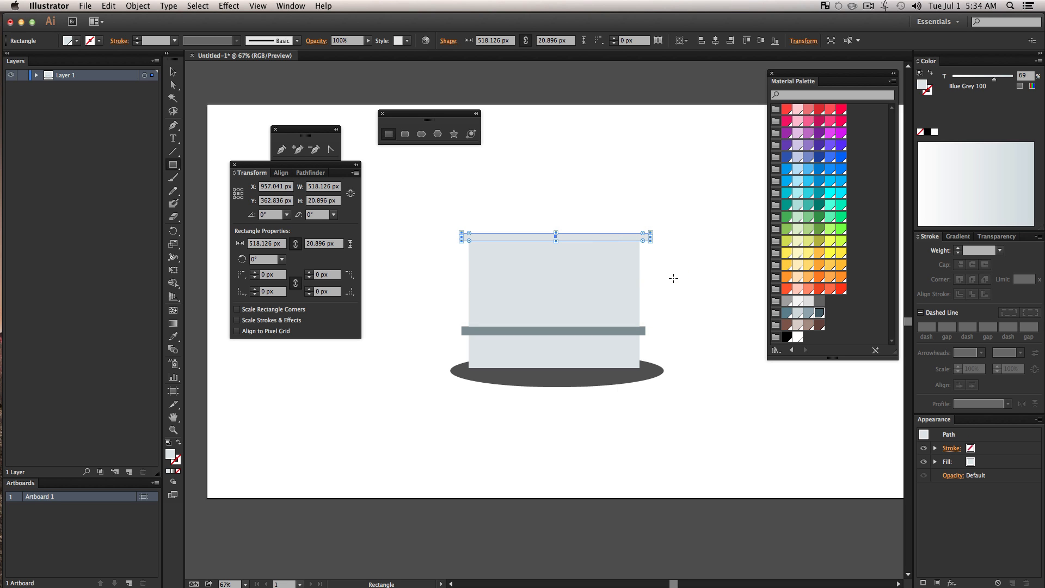
click(804, 308)
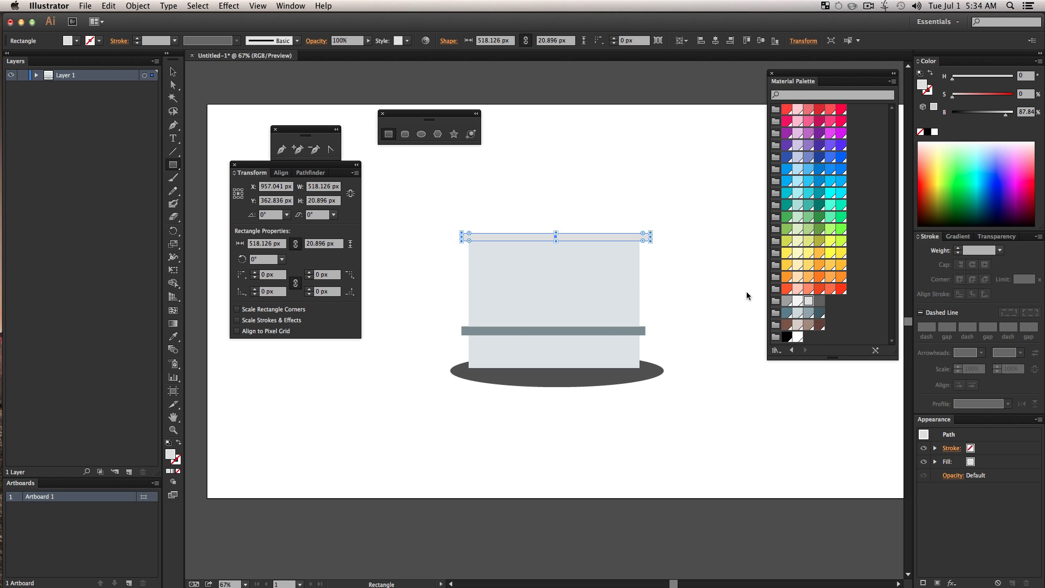
key(v)
click(681, 295)
drag(584, 235, 581, 235)
click(668, 261)
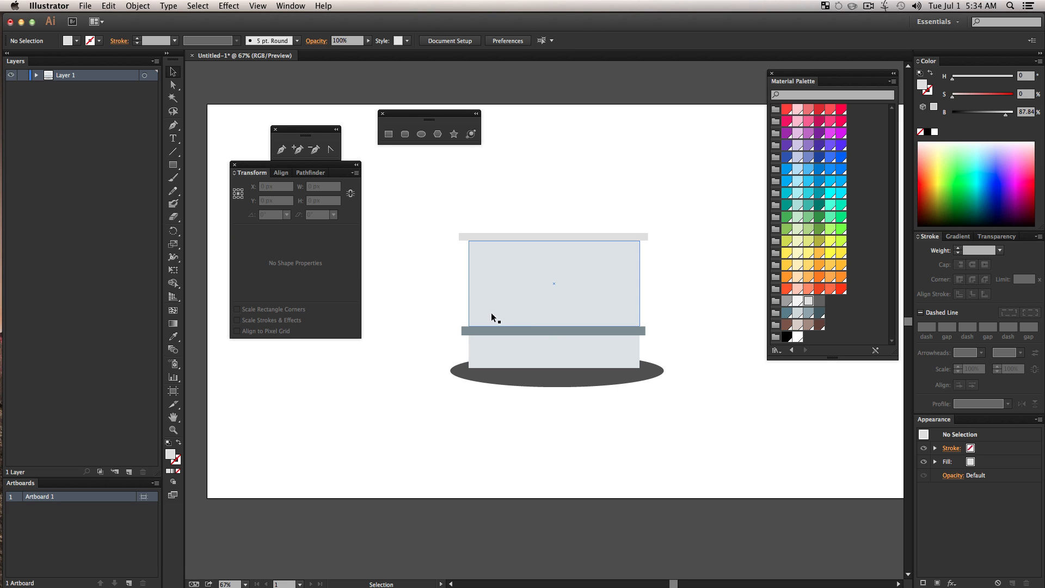
Step: Draw a wider strip about 567 × 24 px above the light grey one and fill it with the Blue Grey 700 swatch
click(388, 134)
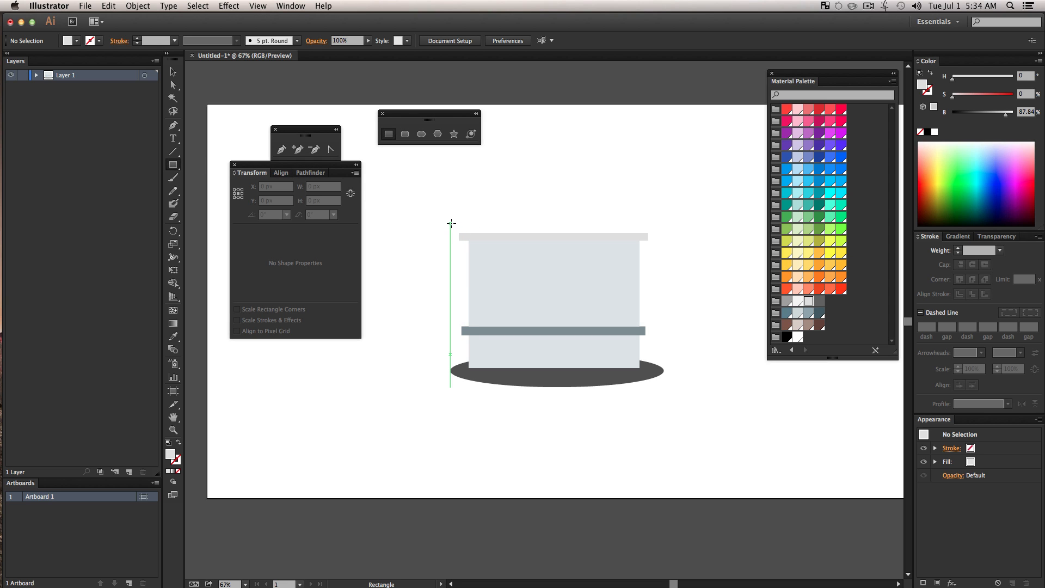
drag(450, 224, 657, 231)
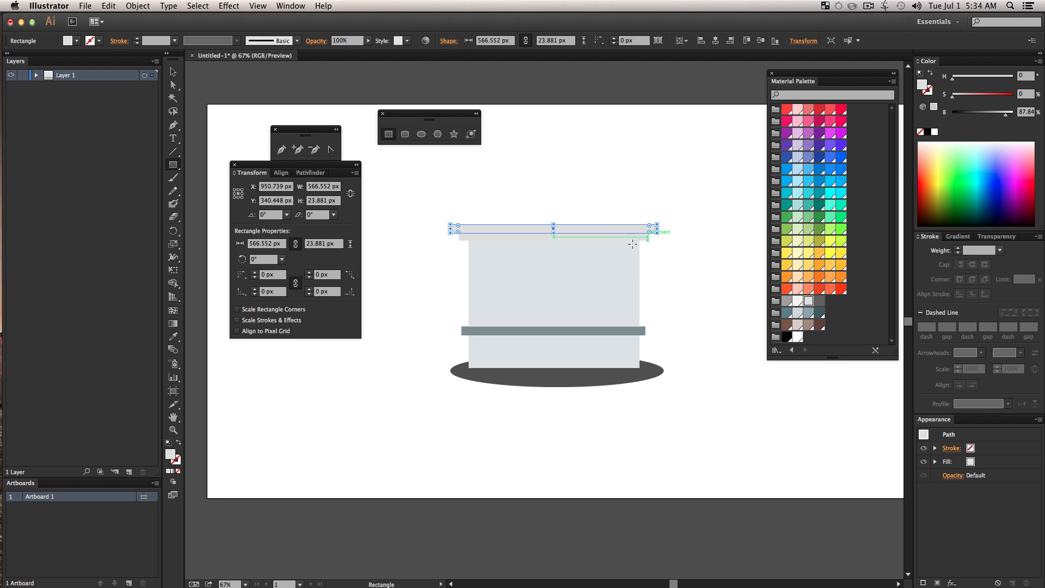
click(820, 314)
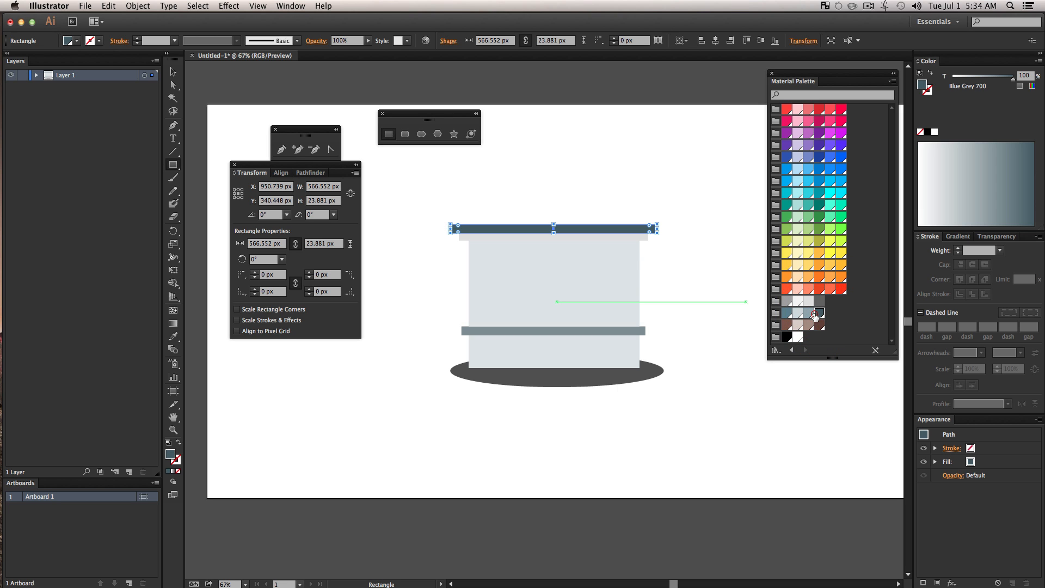
key(v)
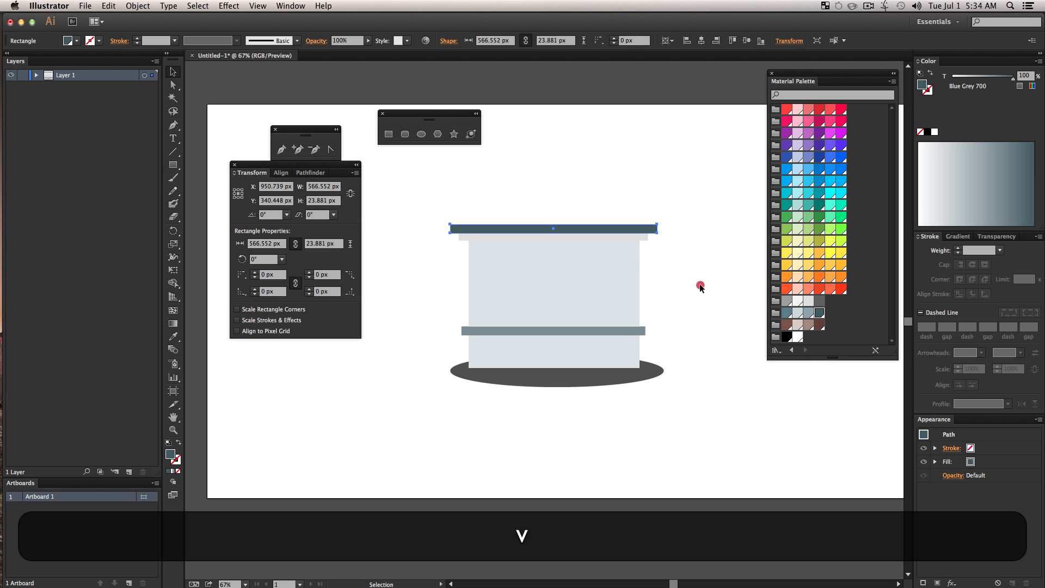
click(700, 281)
Step: Lower the dark strip's top edge to make it thinner, and deselect it
click(553, 225)
drag(553, 225, 554, 229)
click(579, 202)
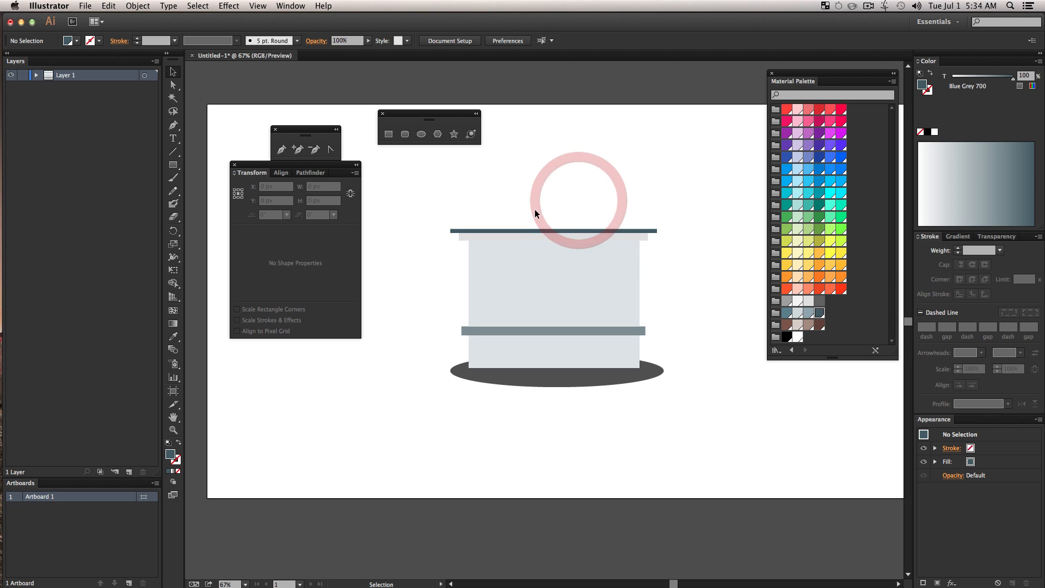
Step: Lighten the ground ellipse to a 21% black tint and move it up slightly, centered beneath the house
click(552, 381)
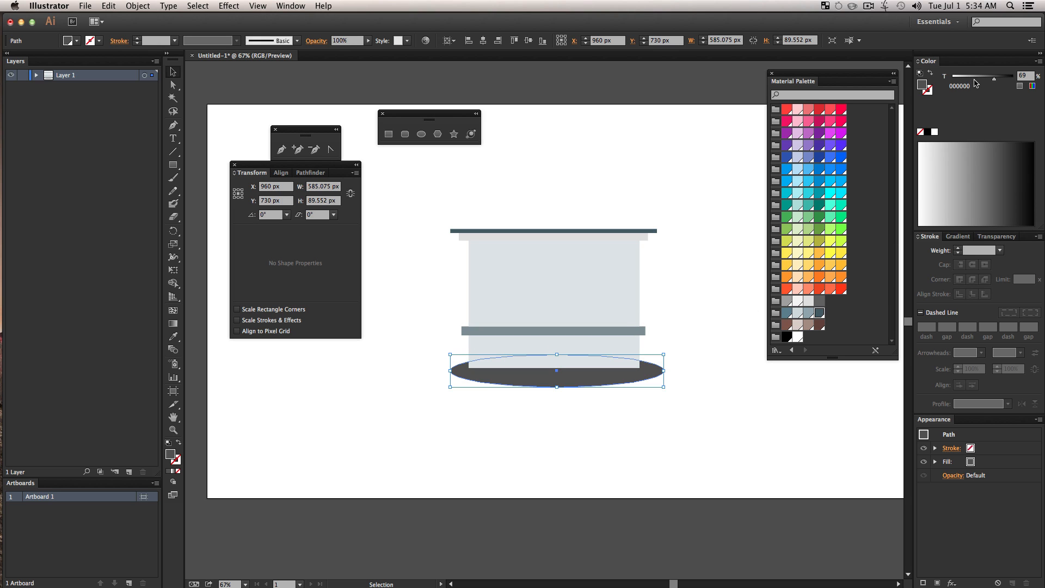
drag(971, 82, 967, 79)
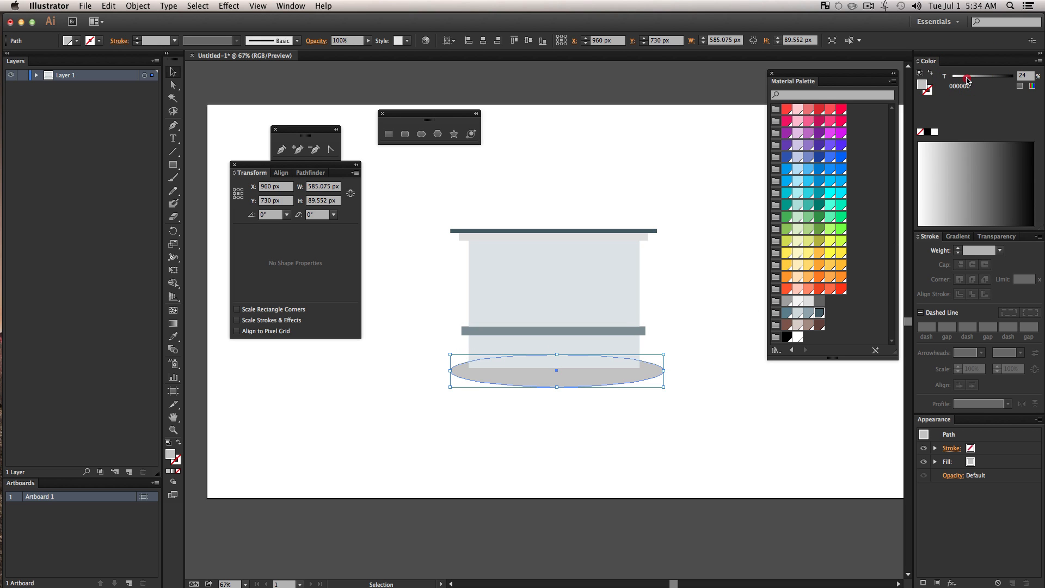
key(v)
drag(565, 384, 547, 378)
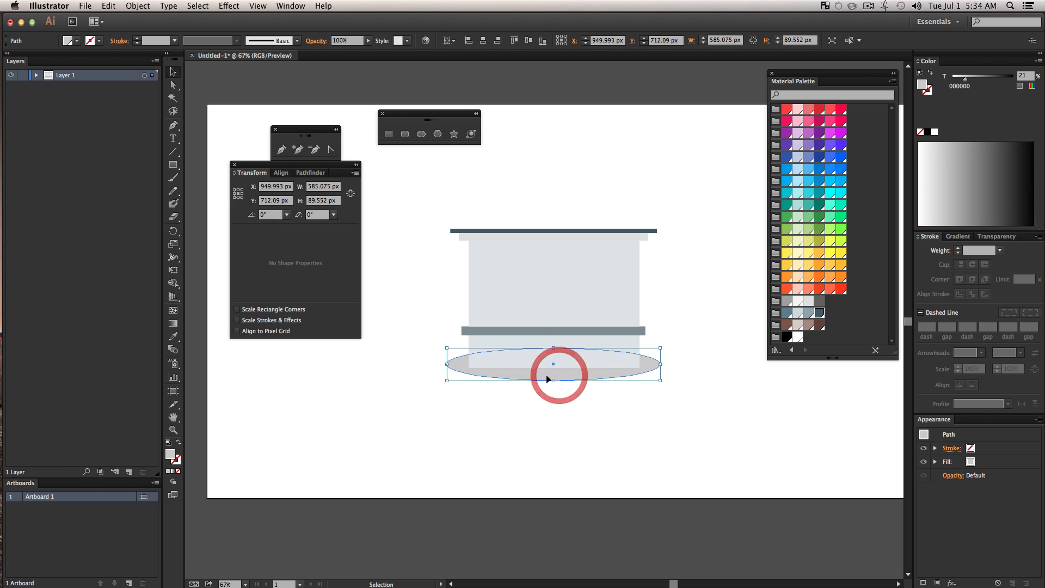
click(599, 423)
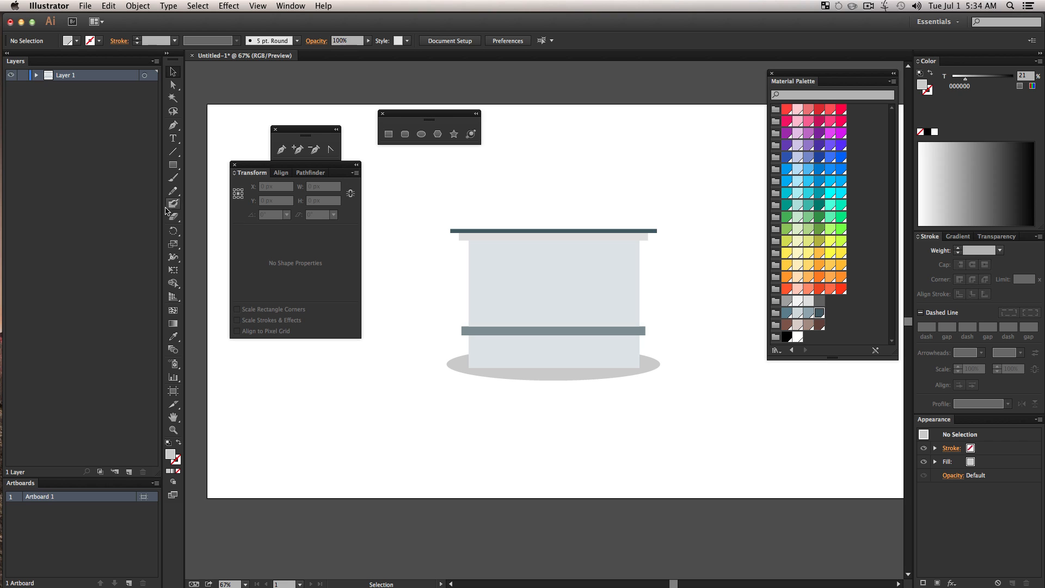
Step: Draw a roof rectangle about 495 × 126 px on the dark strip and fill it with black at a 91% tint
click(172, 166)
mouse_move(459, 229)
mouse_down()
mouse_move(472, 185)
mouse_move(640, 182)
mouse_up()
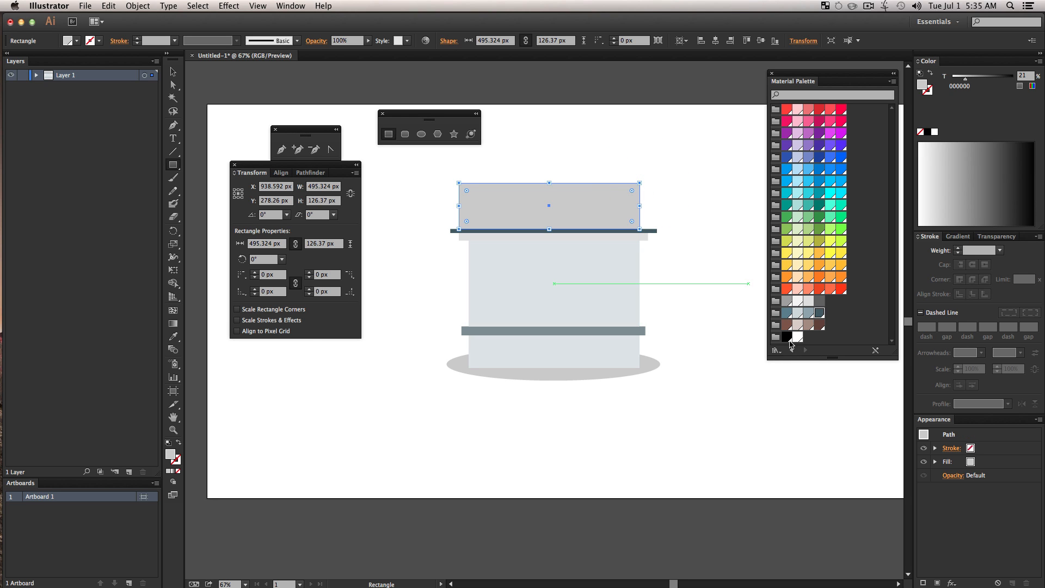
click(786, 337)
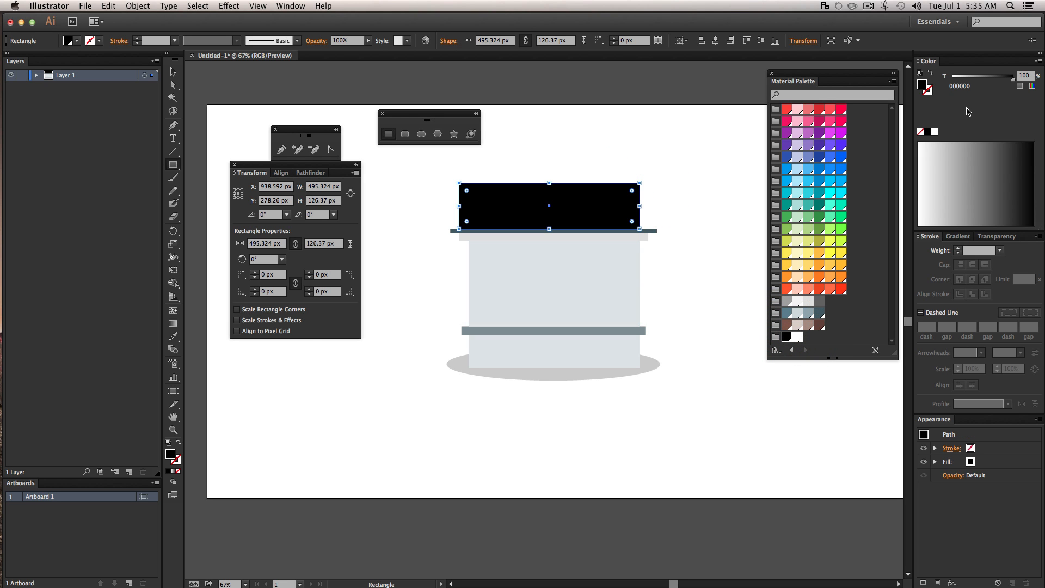
drag(1010, 81, 1007, 81)
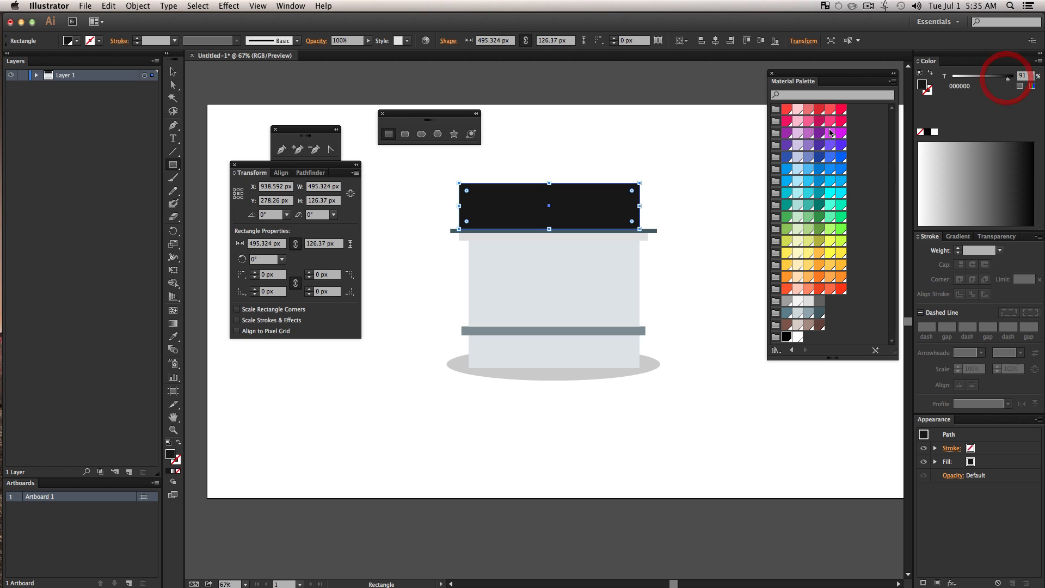
key(v)
click(683, 228)
Step: Center the roof rectangle over the walls and fill it with the Red 300 swatch
click(611, 208)
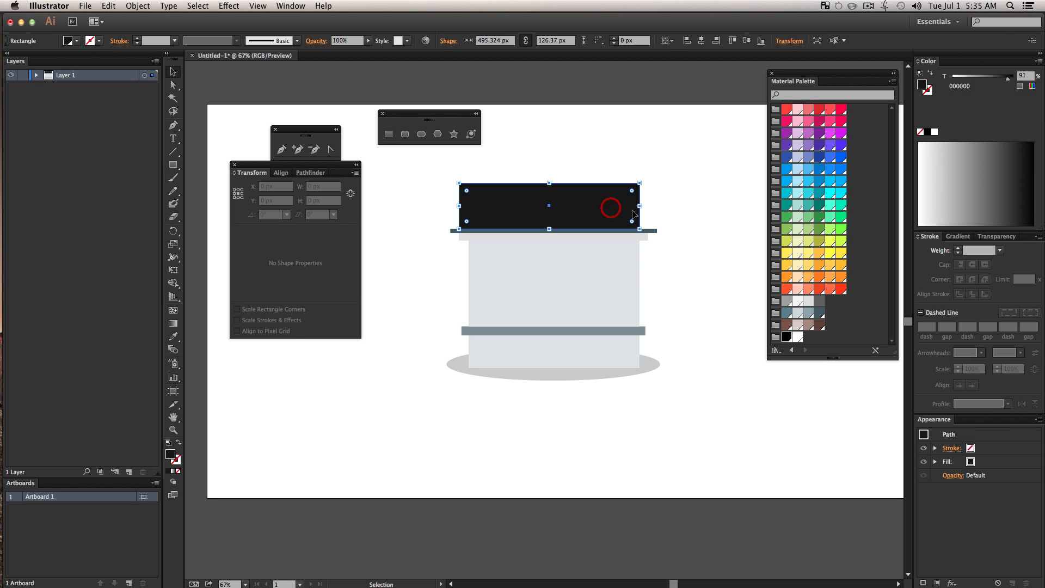
drag(625, 210, 629, 213)
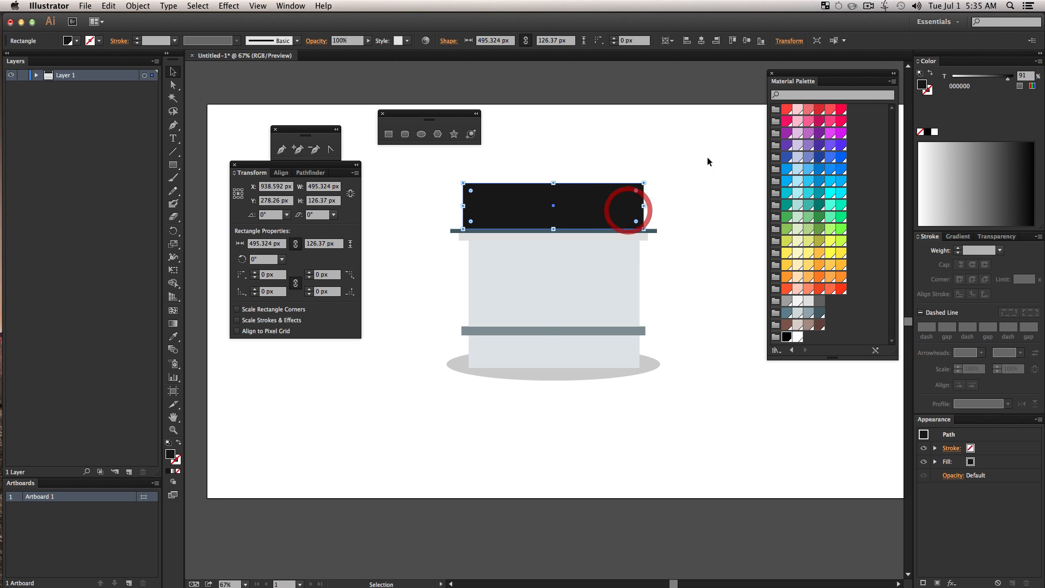
click(819, 109)
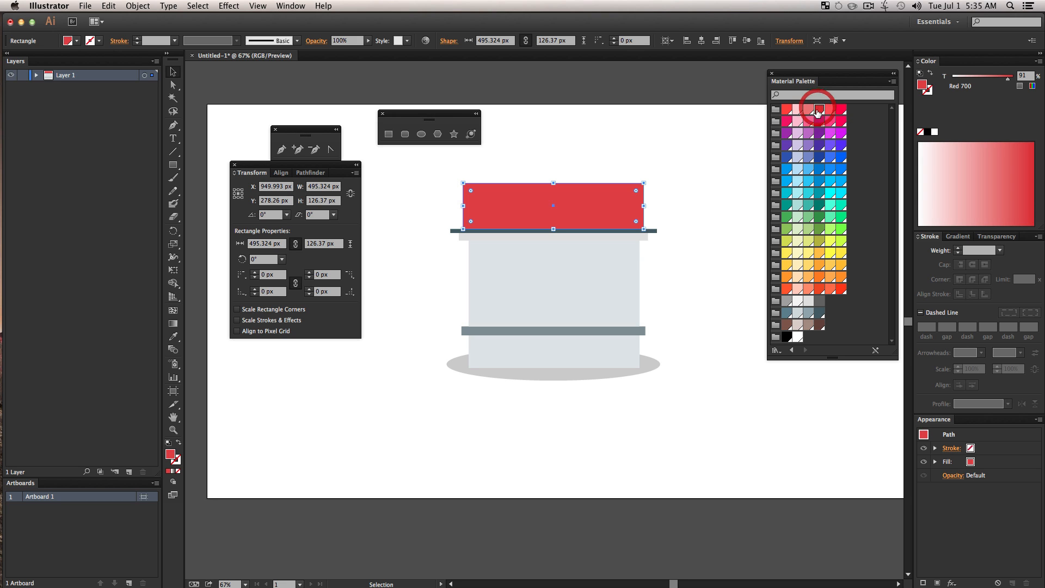
click(808, 109)
key(v)
click(679, 238)
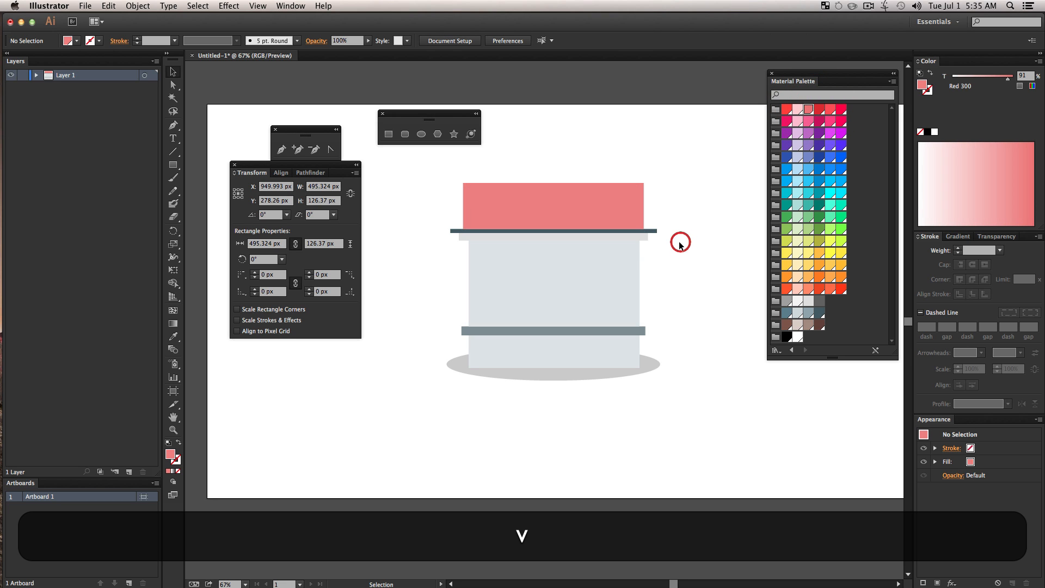
Step: Make the red roof rectangle slightly taller by raising its top edge, and deselect it
click(545, 213)
drag(554, 183, 555, 176)
click(697, 226)
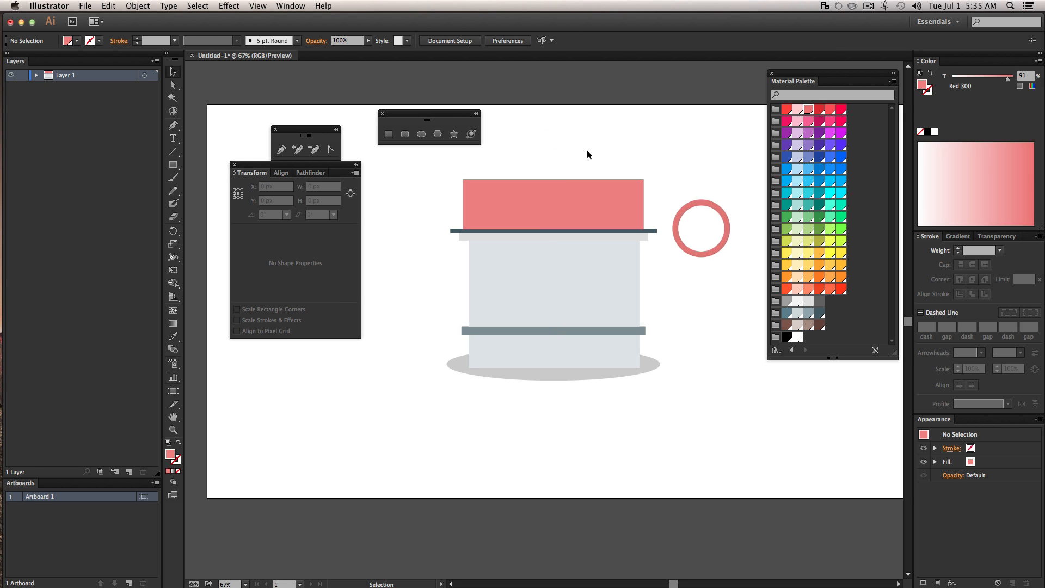
Step: Select all the house shapes and the ground ellipse, and align their horizontal centers
drag(572, 139, 545, 453)
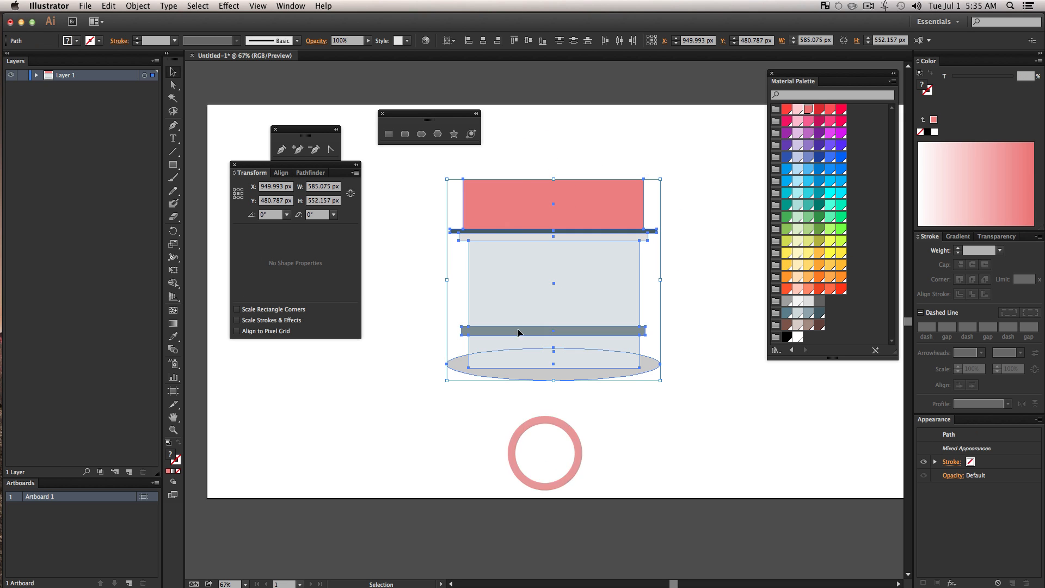
click(282, 172)
click(260, 198)
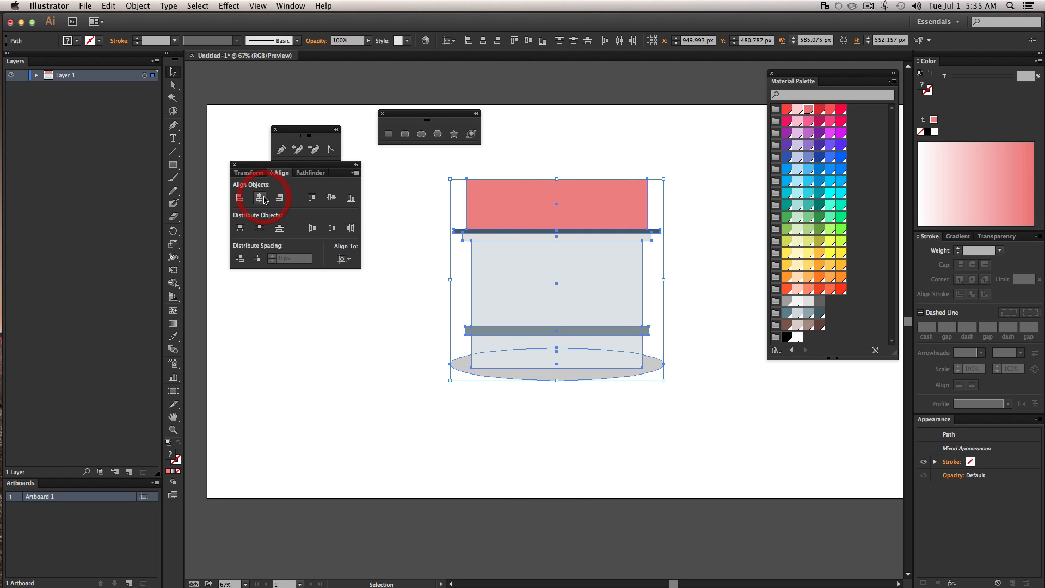
click(625, 451)
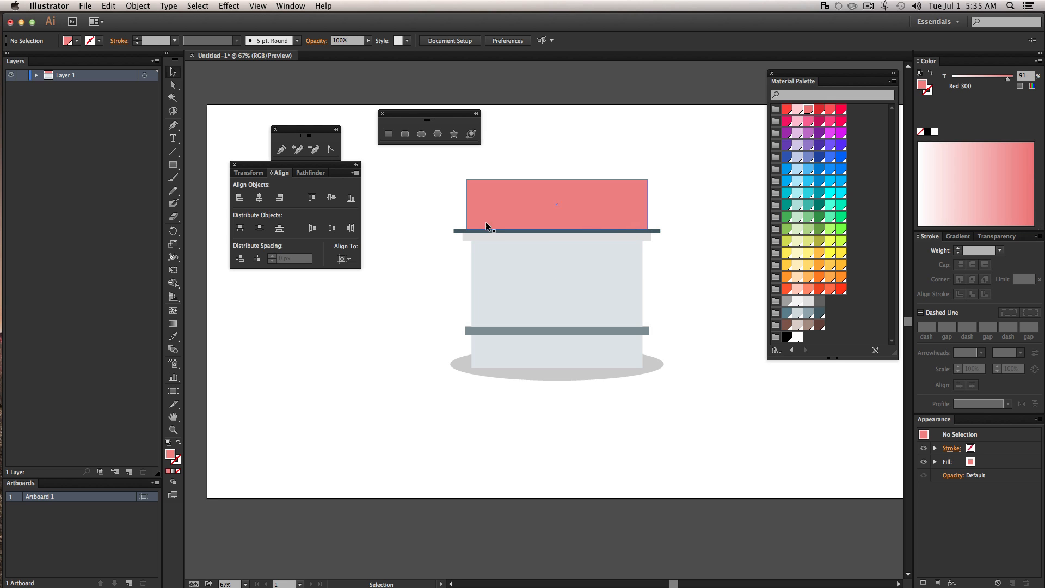
Step: Draw a square of about 182 px beside the house, rotate it to 315° and move it below the house
click(173, 165)
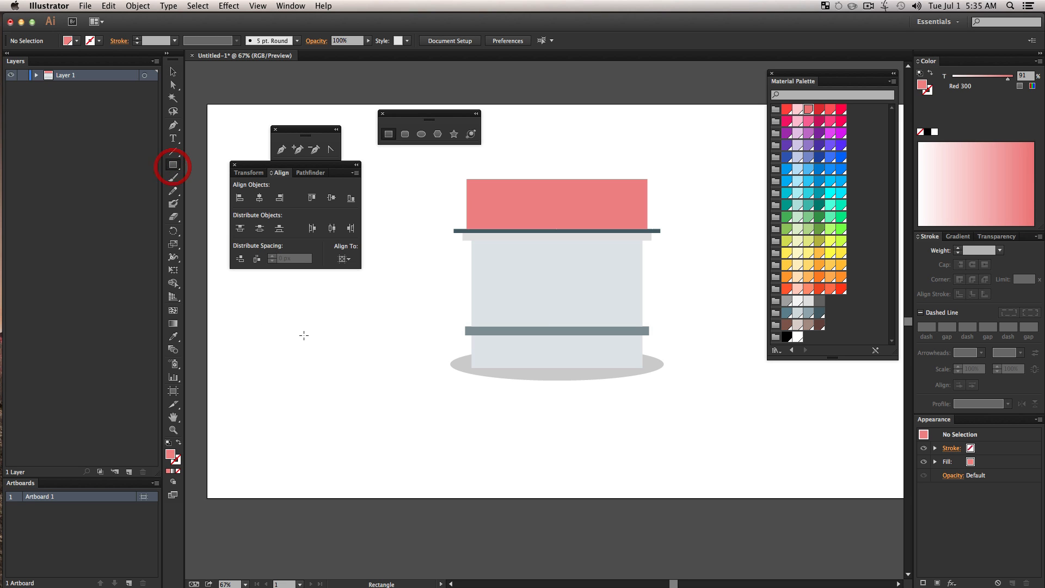
click(390, 136)
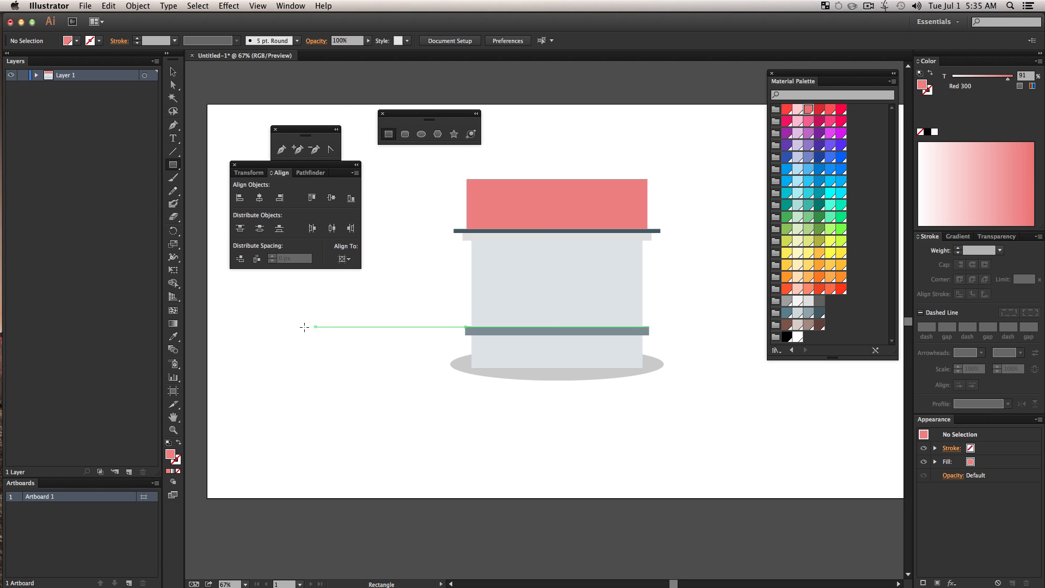
drag(300, 326, 367, 393)
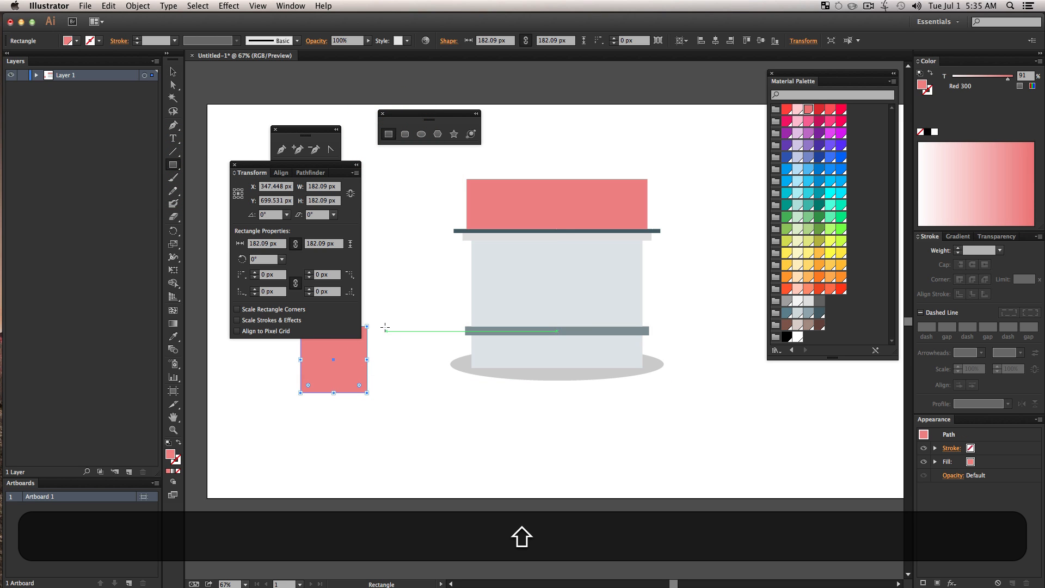
key(v)
drag(373, 322, 560, 409)
Step: Delete the diamond's bottom anchor to form a triangle, enlarge it to about 330 × 165 px and center it on the dark strip over the roof
key(a)
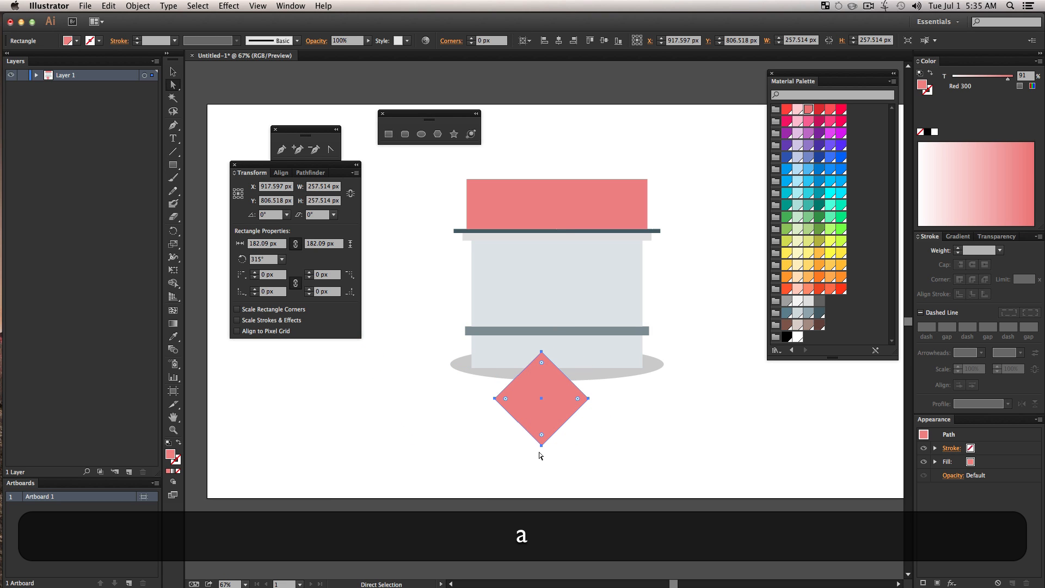
drag(541, 446, 560, 202)
click(564, 439)
key(shift+v)
key(shift)
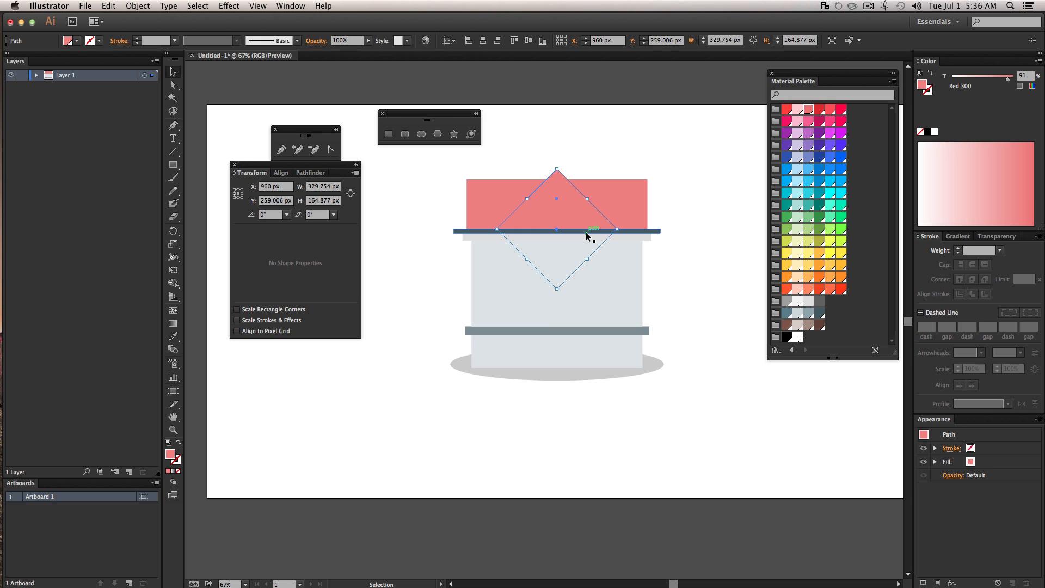
Step: Fill the triangle with the dark Blue Grey 700 sampled from the strip below the roof, and deselect it
key(i)
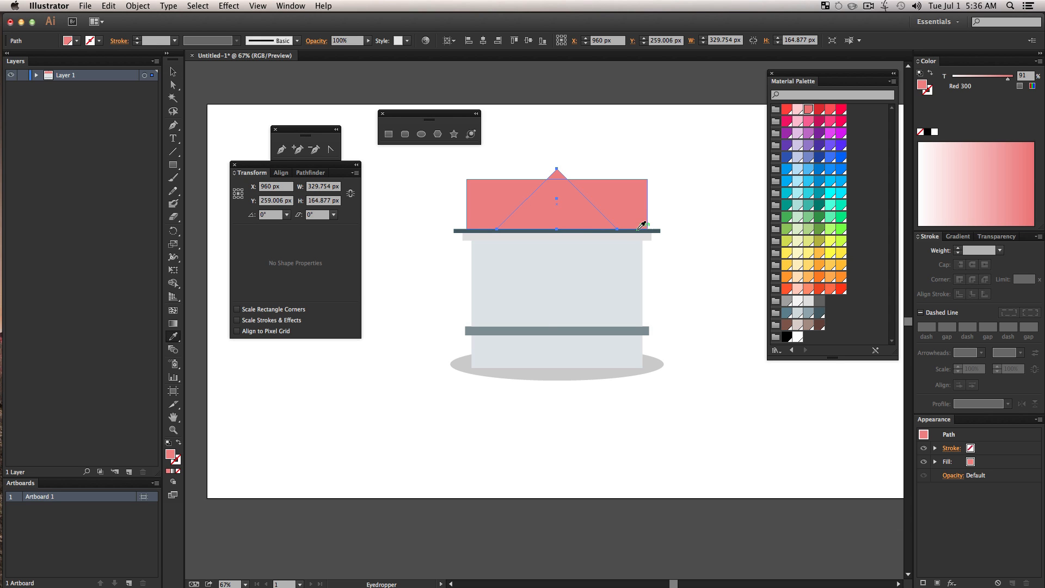
click(636, 231)
click(637, 231)
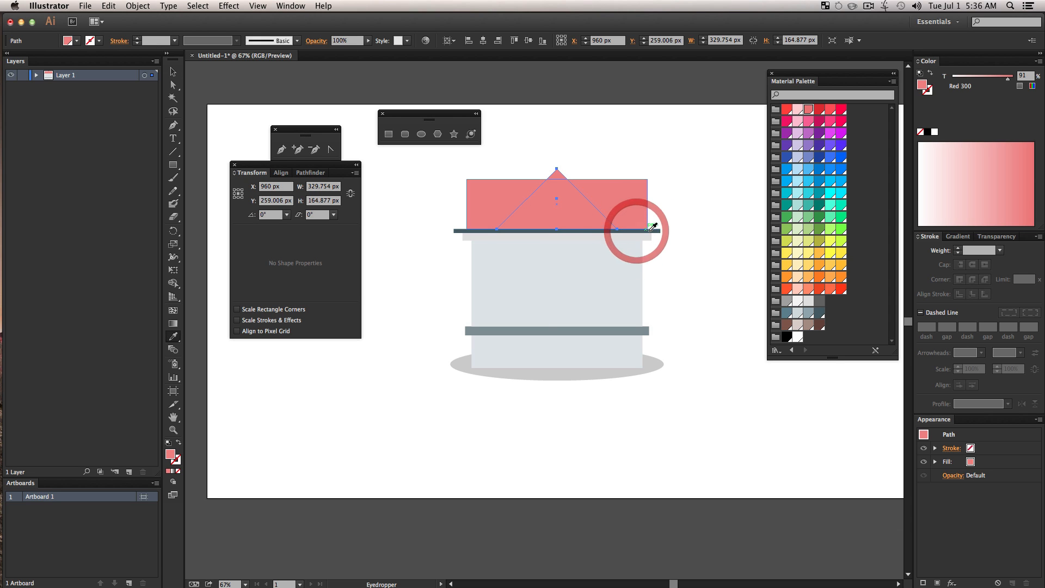
click(649, 231)
key(v)
click(690, 324)
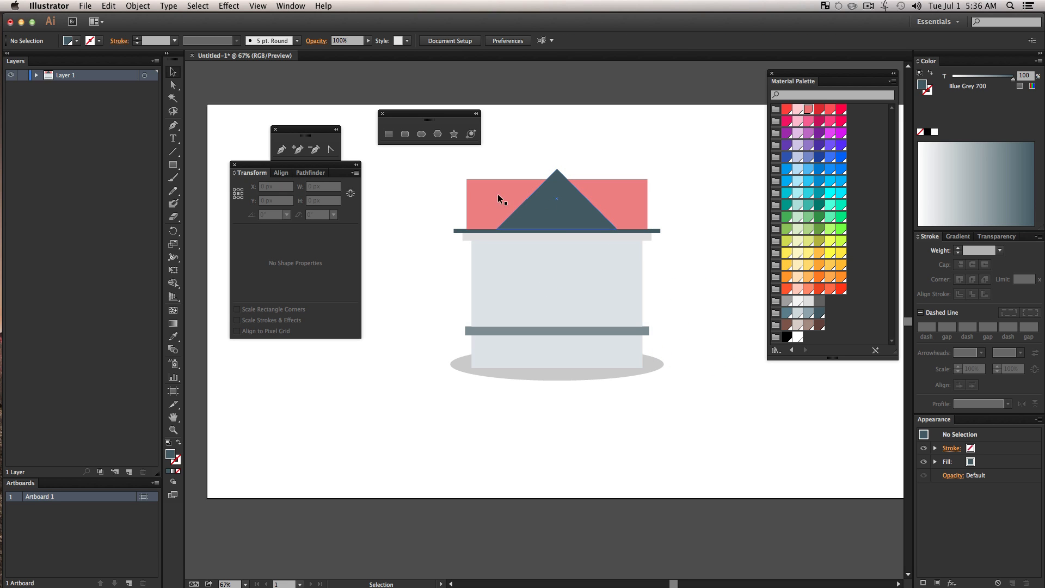
Step: Duplicate the dark triangle in place and shrink the copy proportionally about its base center to about 259 × 130 px
click(567, 211)
key(super)
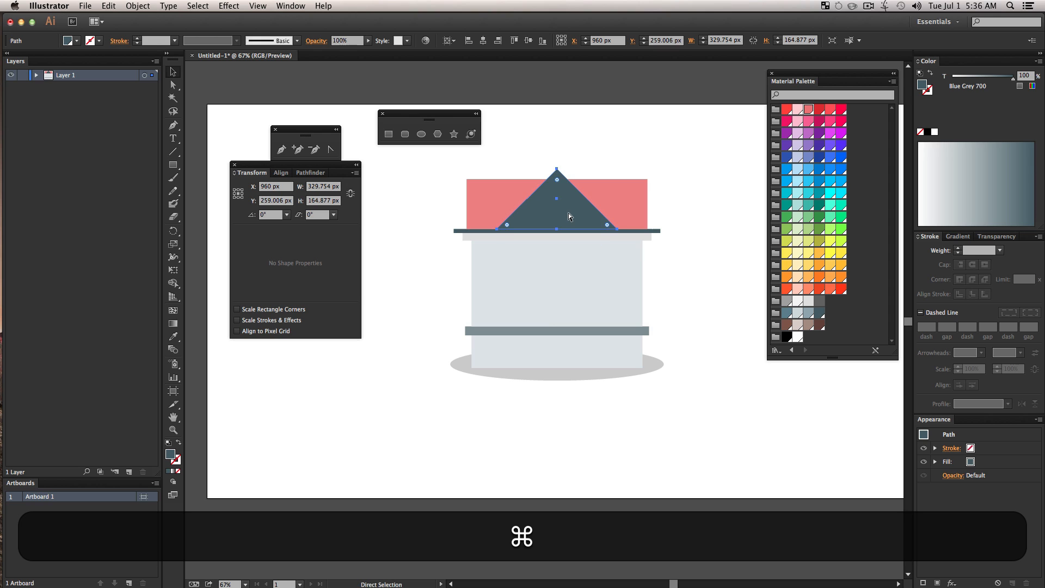
key(super+c)
key(shift+super+c)
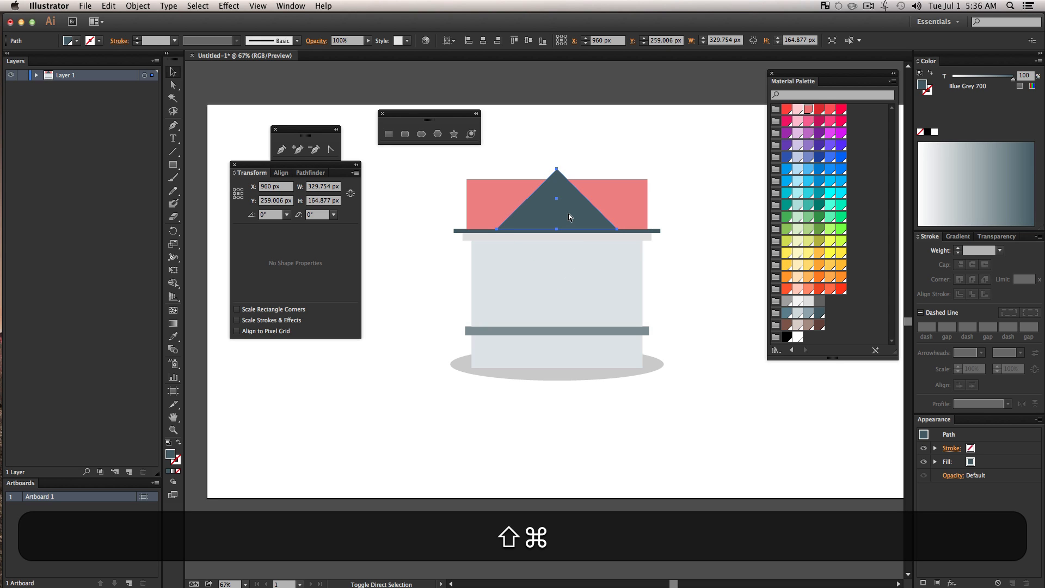
key(shift+super+v)
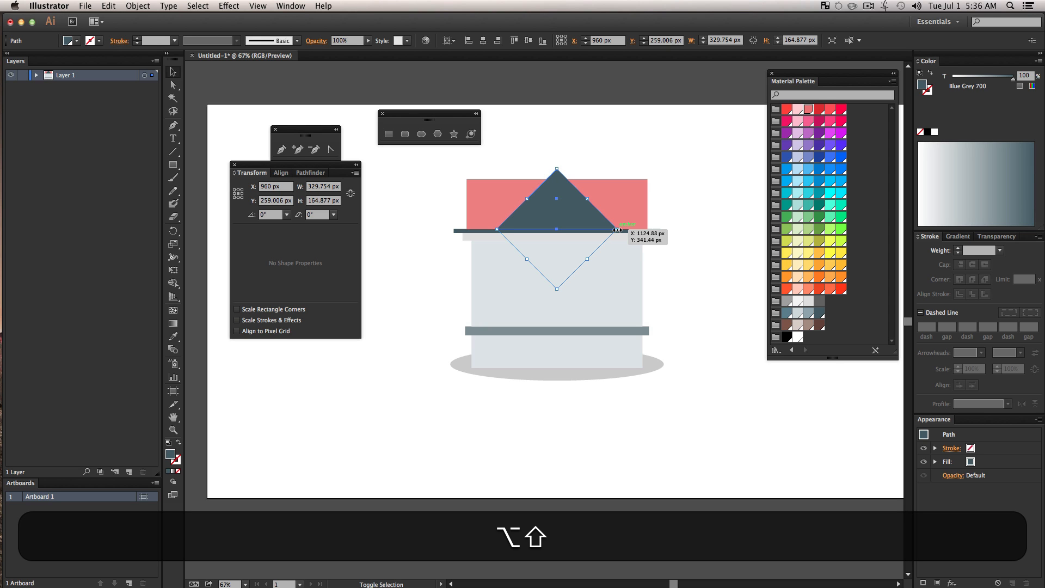
drag(617, 230, 605, 230)
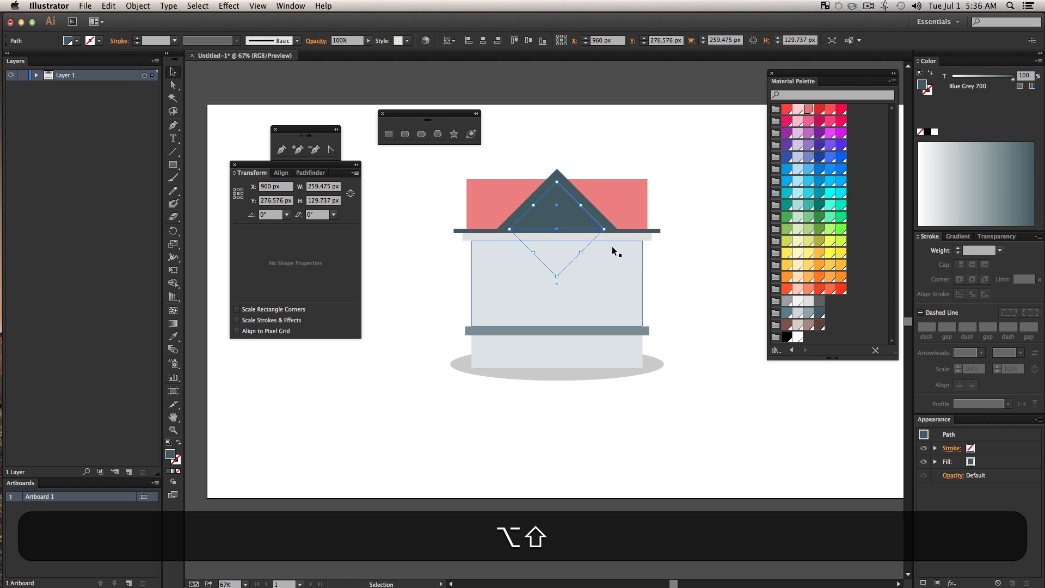
Step: Fill the inner triangle with the light Blue Grey 100 sampled from the wall, and deselect it
key(i)
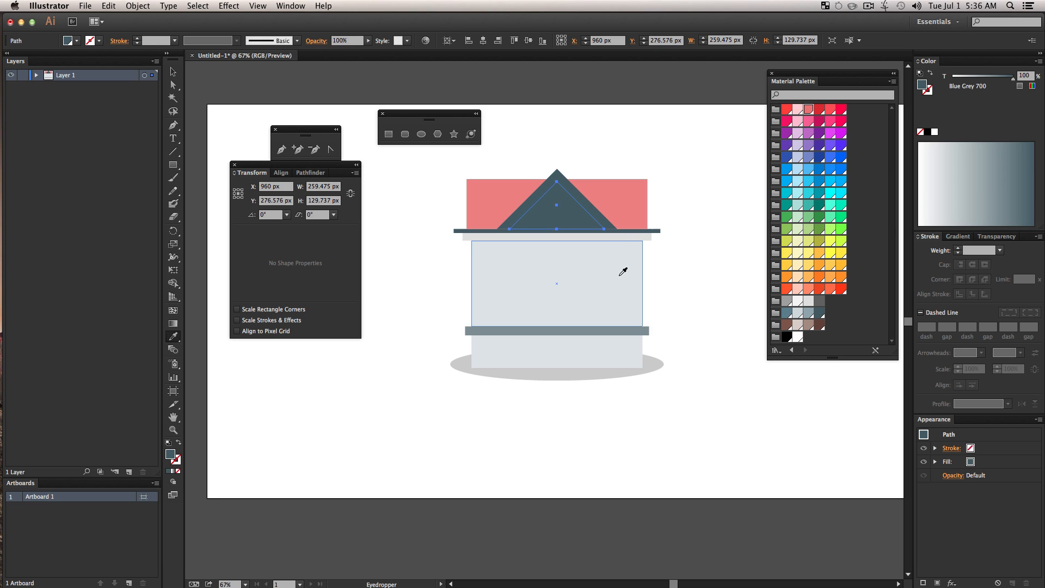
click(492, 243)
key(v)
click(664, 110)
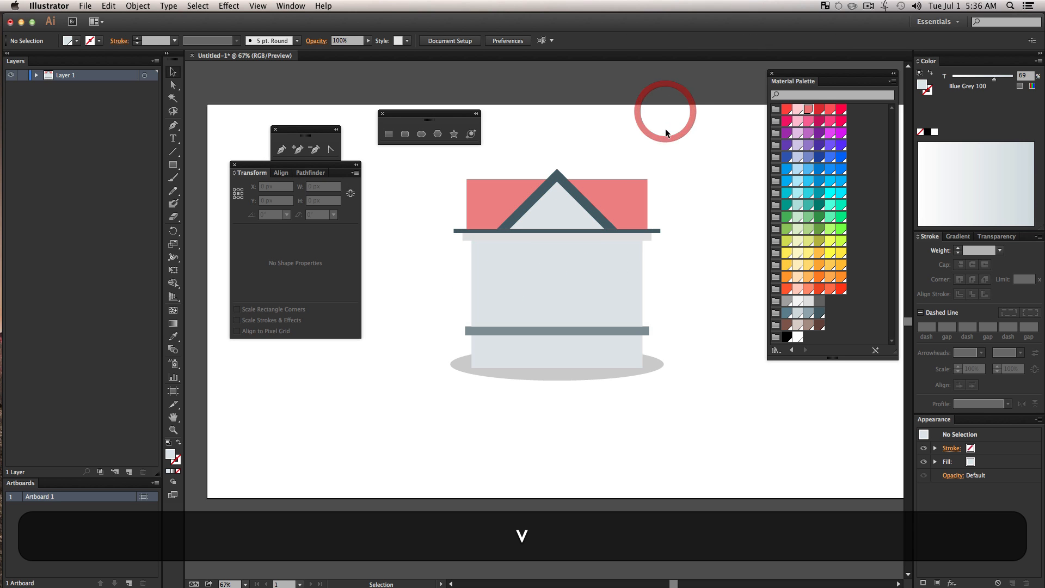
Step: Recolor the red roof rectangle with the Blue Grey 700 swatch and deselect it
click(613, 194)
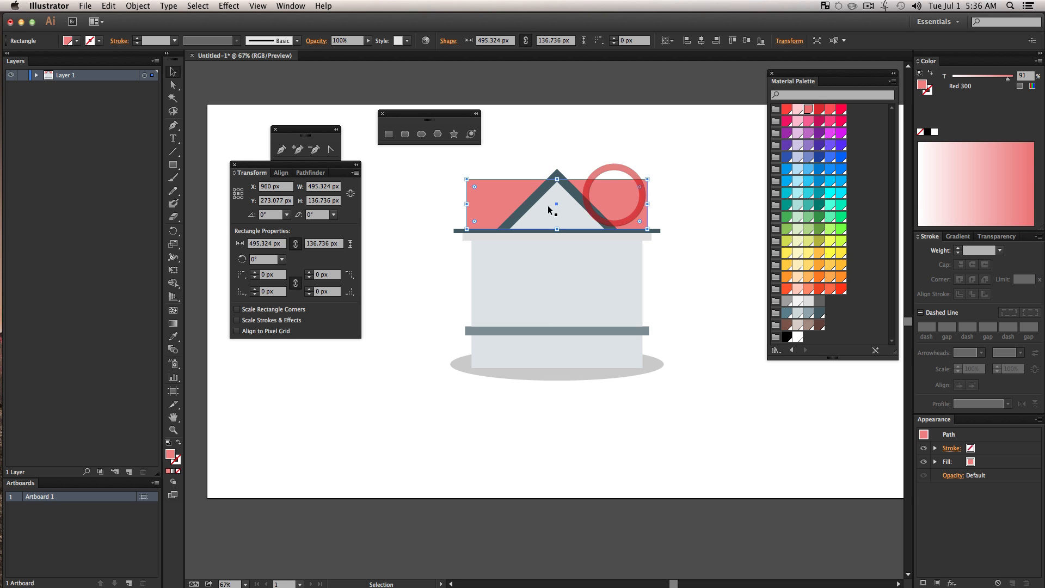
click(820, 315)
key(v)
click(734, 293)
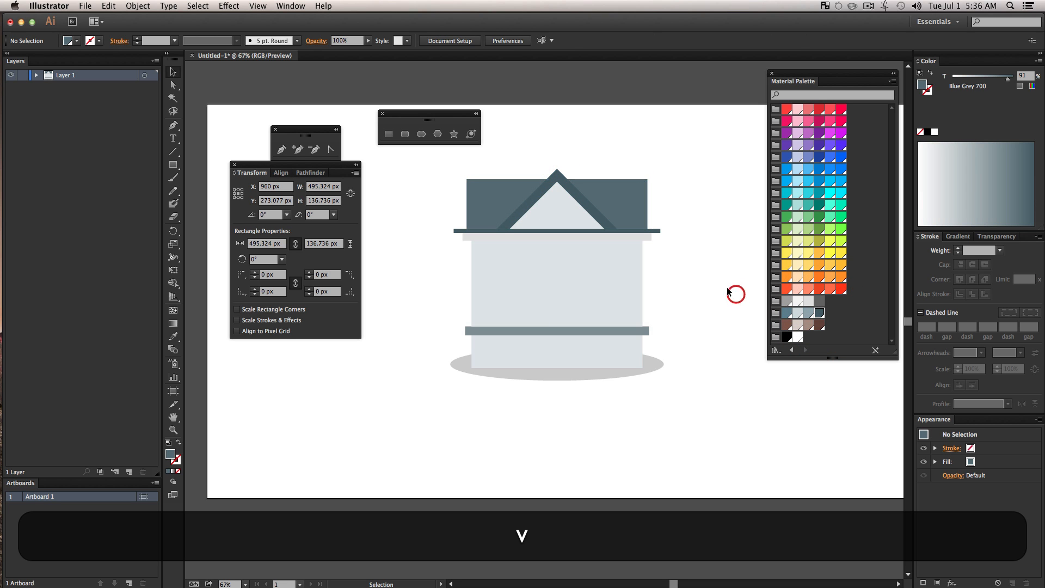
Step: Select the strip under the roof together with the outer gable triangle and recolor both Blue Grey 300
click(658, 231)
shift+click(599, 214)
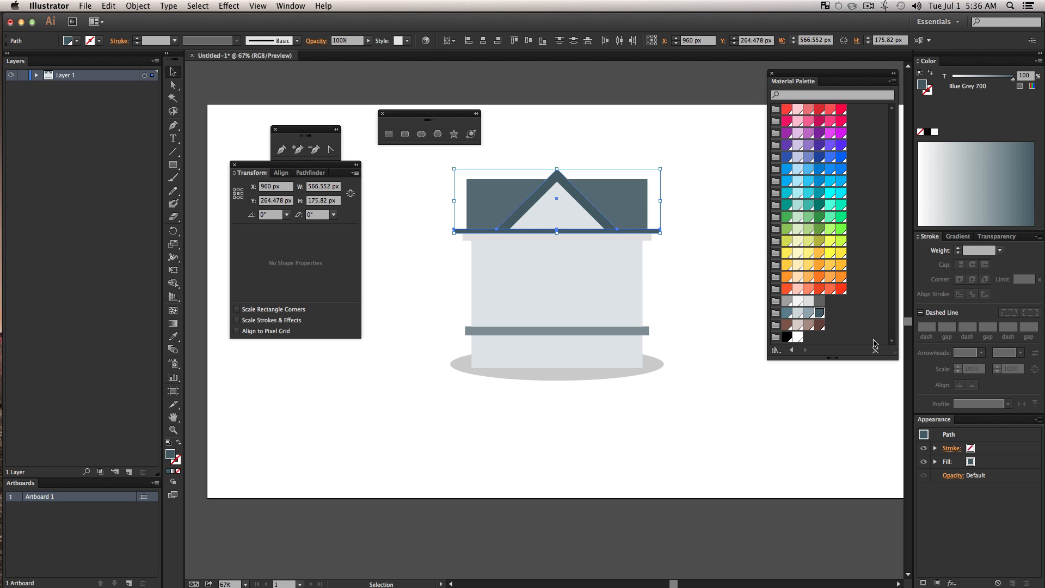
click(808, 313)
key(v)
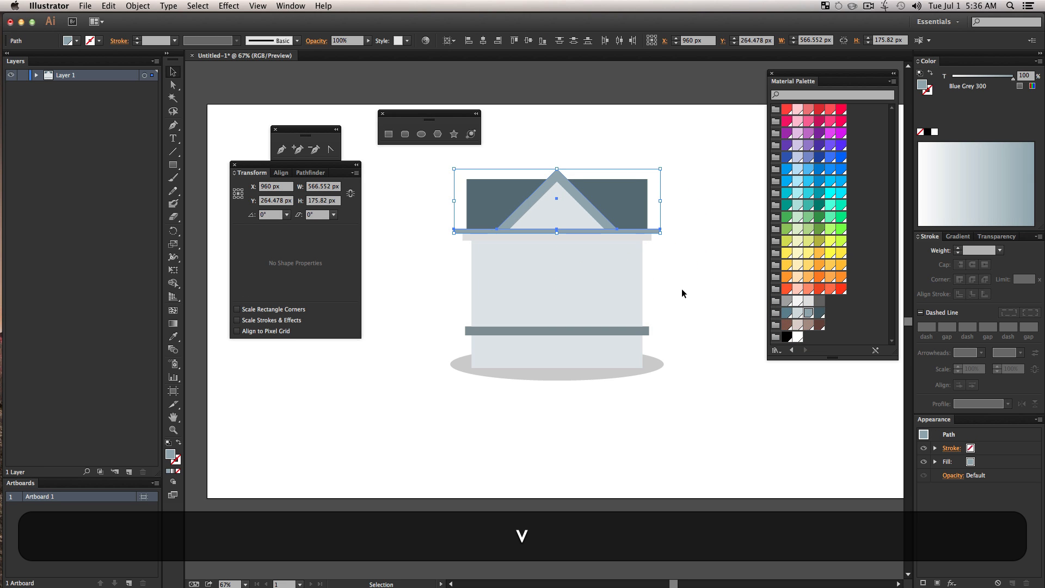
click(682, 289)
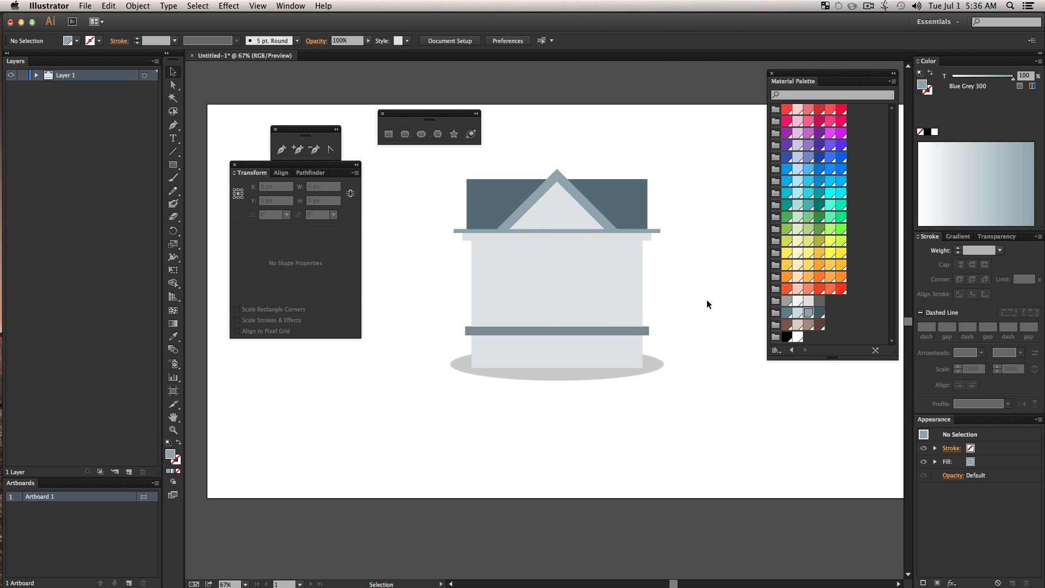
Step: Select all the house shapes and the ground ellipse and widen them evenly from the center to about 690 px
drag(691, 418, 558, 161)
key(alt)
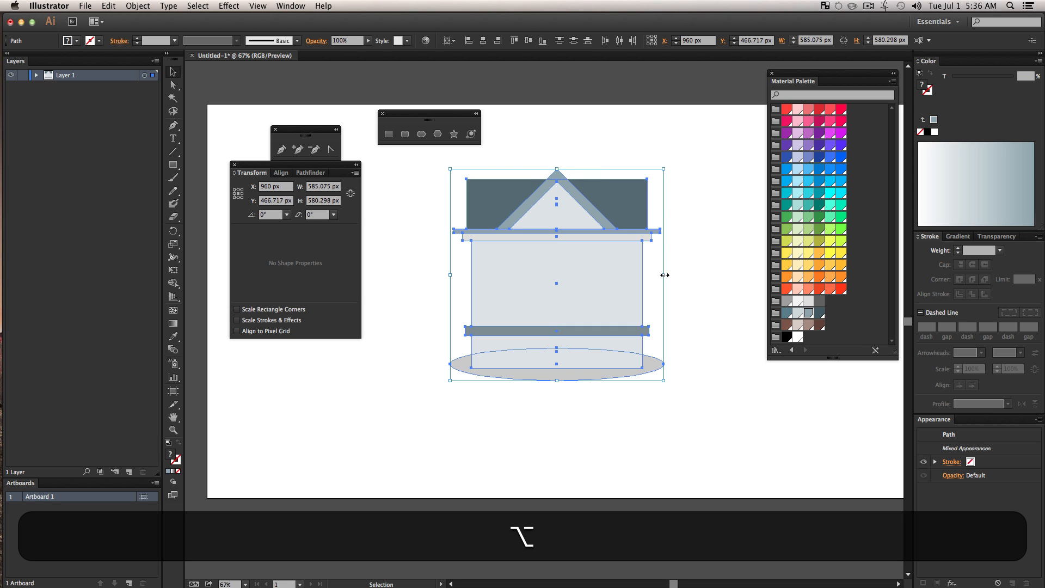
drag(664, 274, 683, 278)
Step: Align the horizontal centers of all the house shapes and the ellipse, and deselect them
drag(636, 436, 567, 122)
click(289, 172)
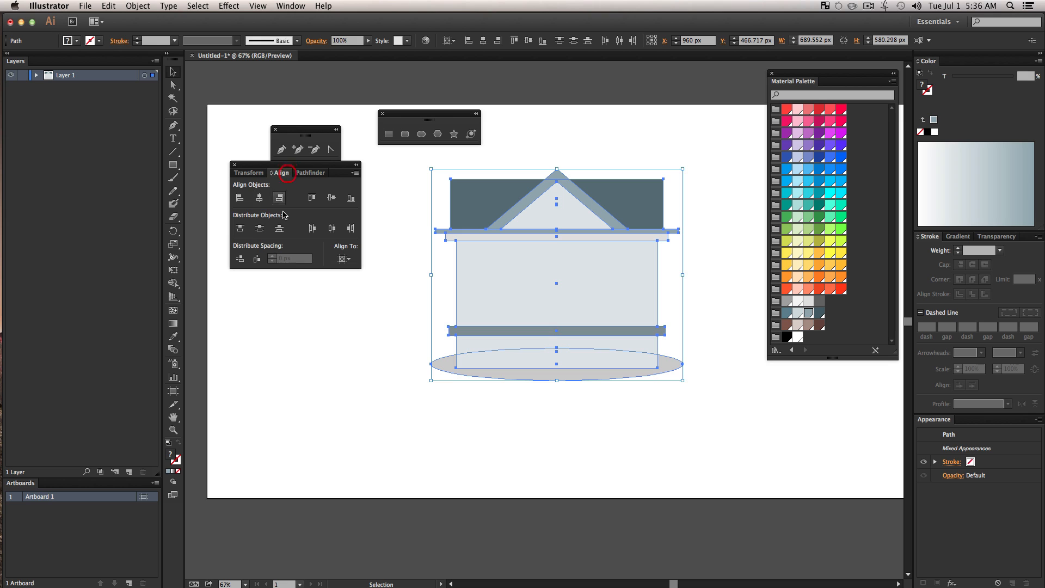
click(259, 196)
key(v)
click(585, 408)
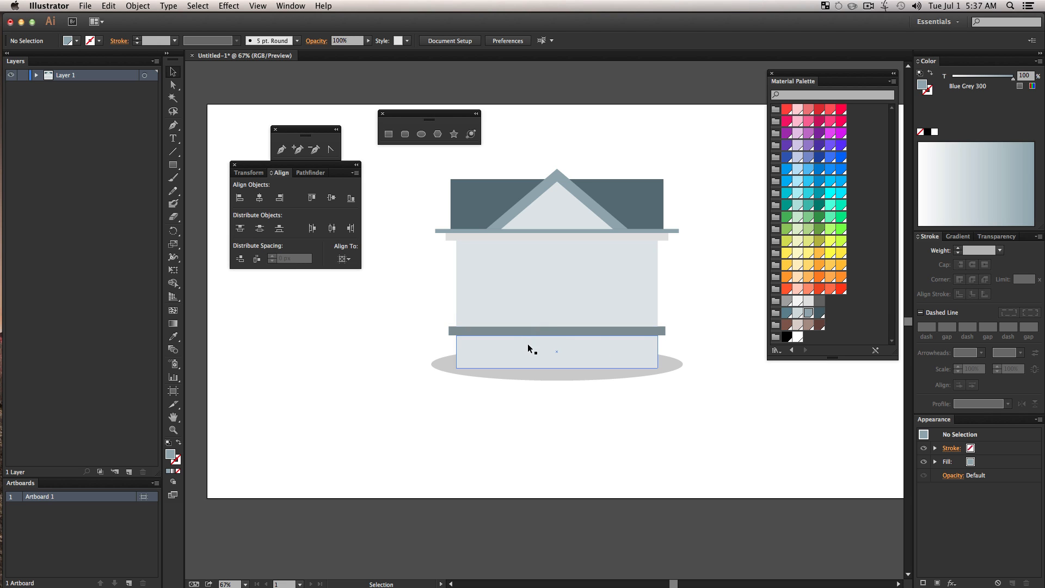
Step: Draw a bar of about 279 × 18 px in the empty area beside the house and fill it with Blue Grey 700
key(z)
drag(247, 308, 524, 462)
key(space)
drag(496, 385, 562, 353)
key(v)
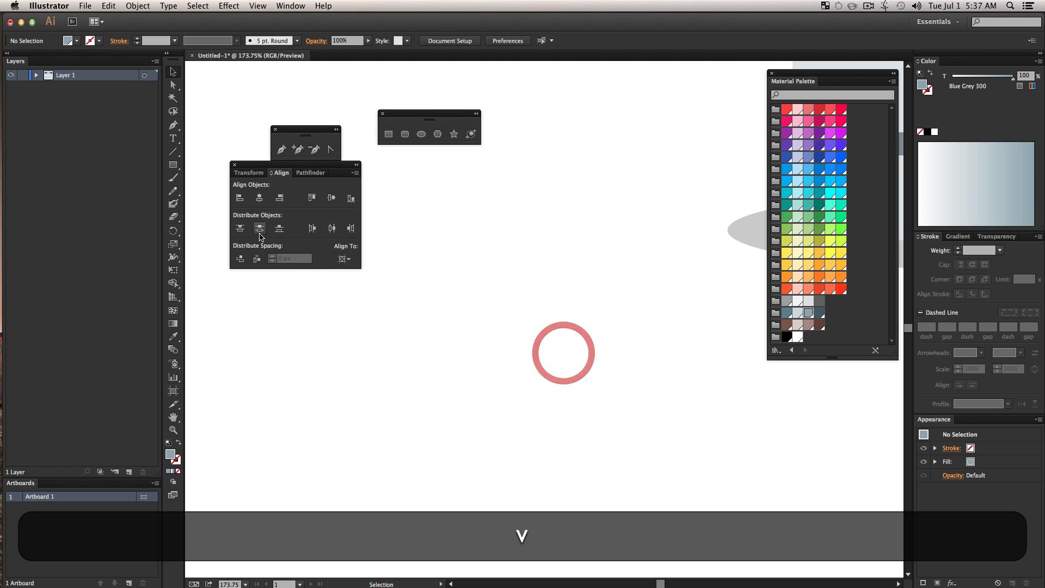
click(173, 165)
drag(399, 280, 663, 297)
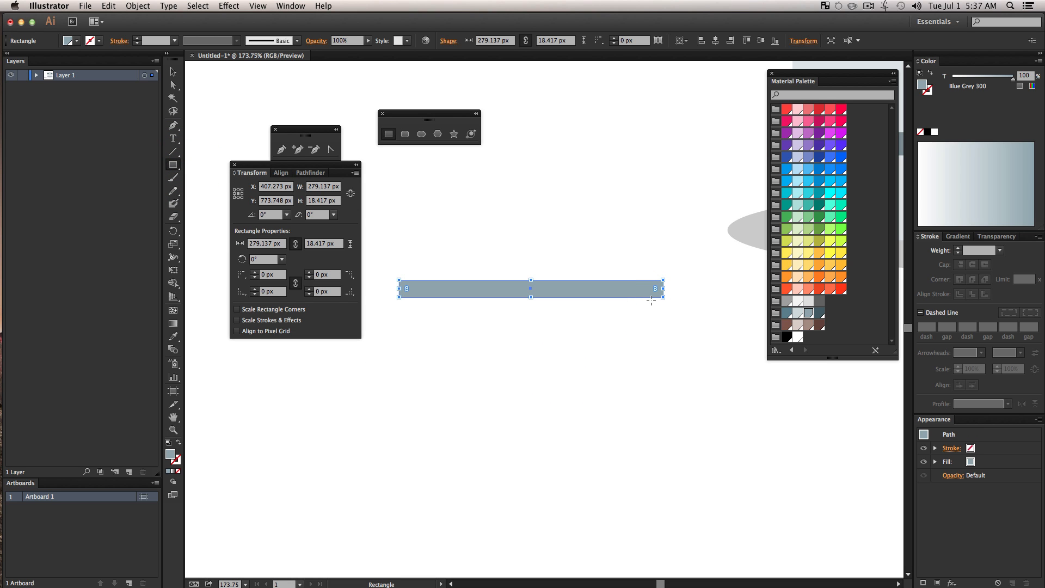
click(822, 313)
key(v)
click(636, 347)
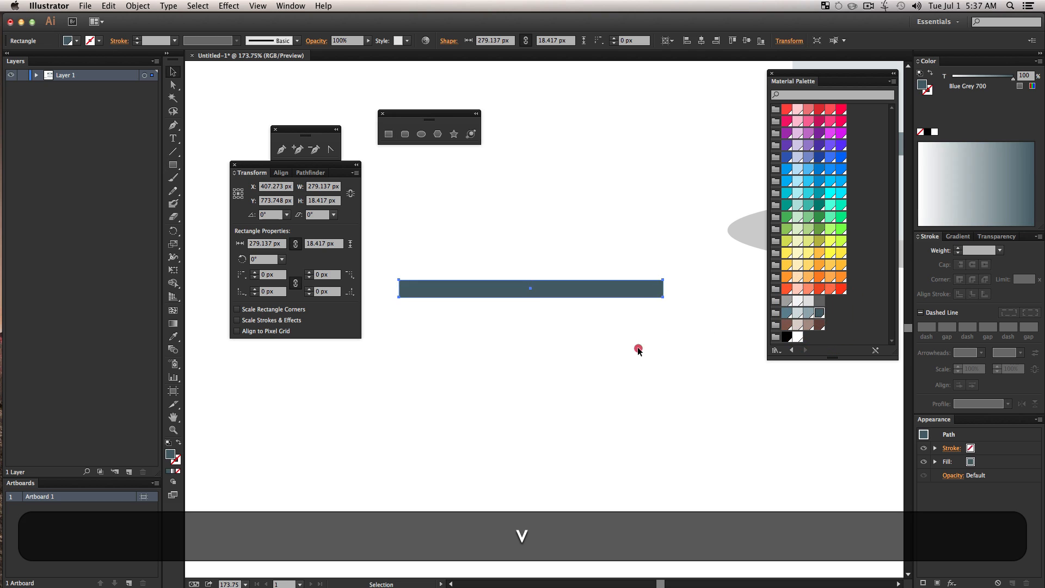
Step: Duplicate the bar directly beneath itself, reduce the copy evenly to about 263 × 5 px, and fill it black
alt+click(568, 287)
drag(567, 288, 570, 309)
drag(665, 307, 656, 306)
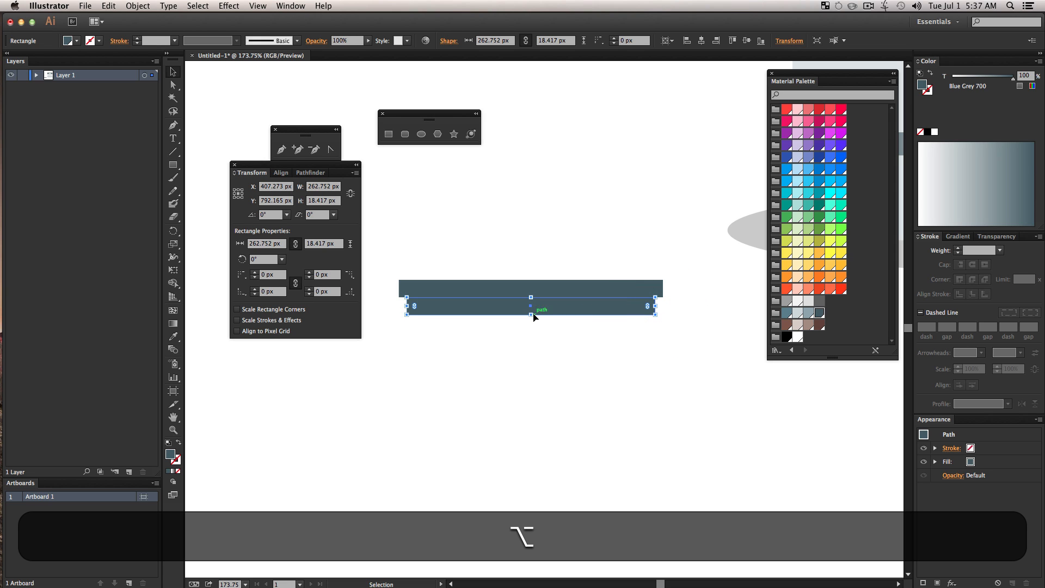
drag(532, 314, 532, 303)
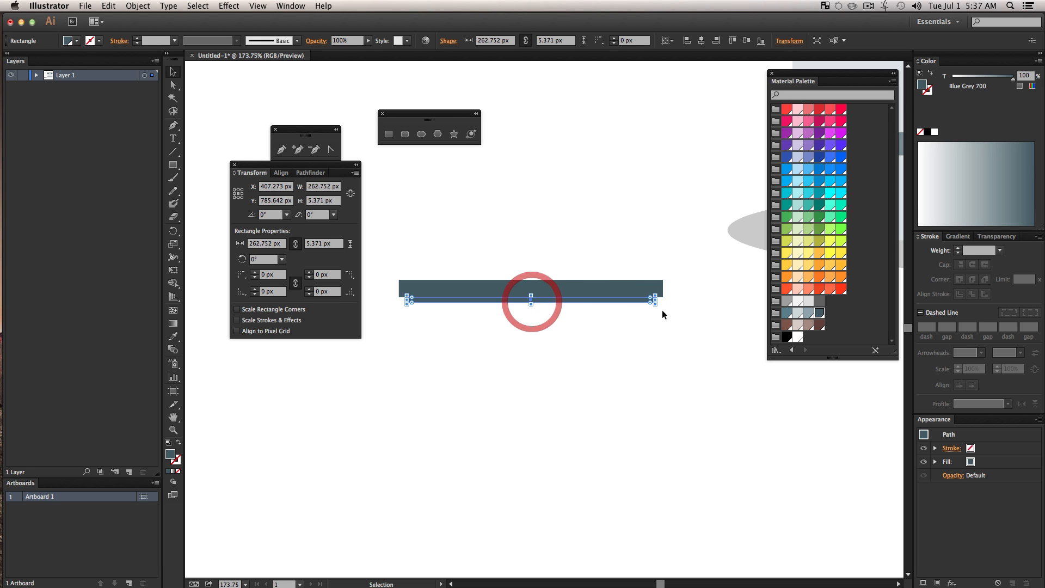
click(786, 337)
click(566, 341)
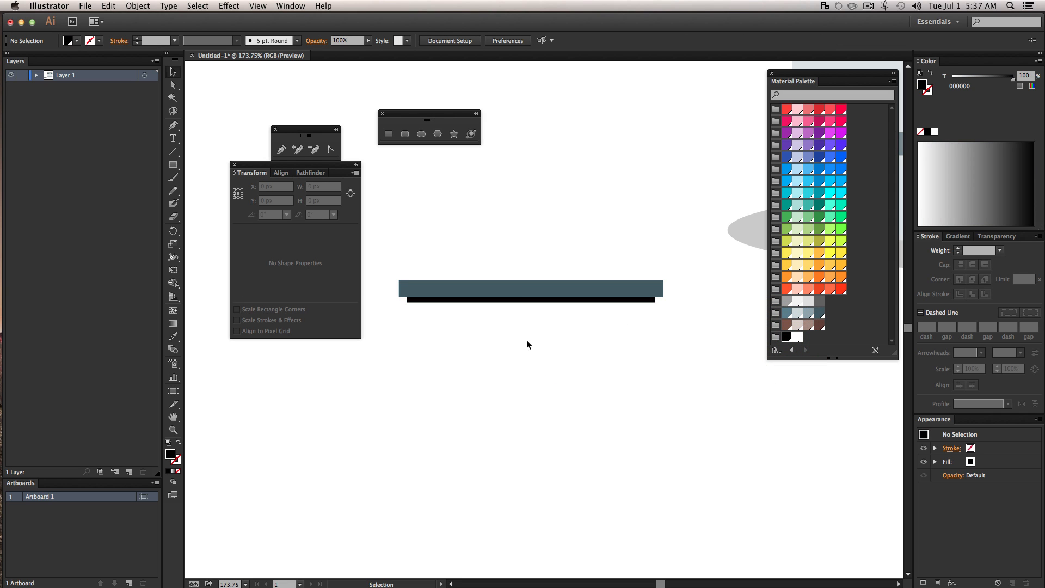
Step: Duplicate the thin black strip below the bar and stretch the copy downward to about 30 px high
click(532, 300)
key(alt)
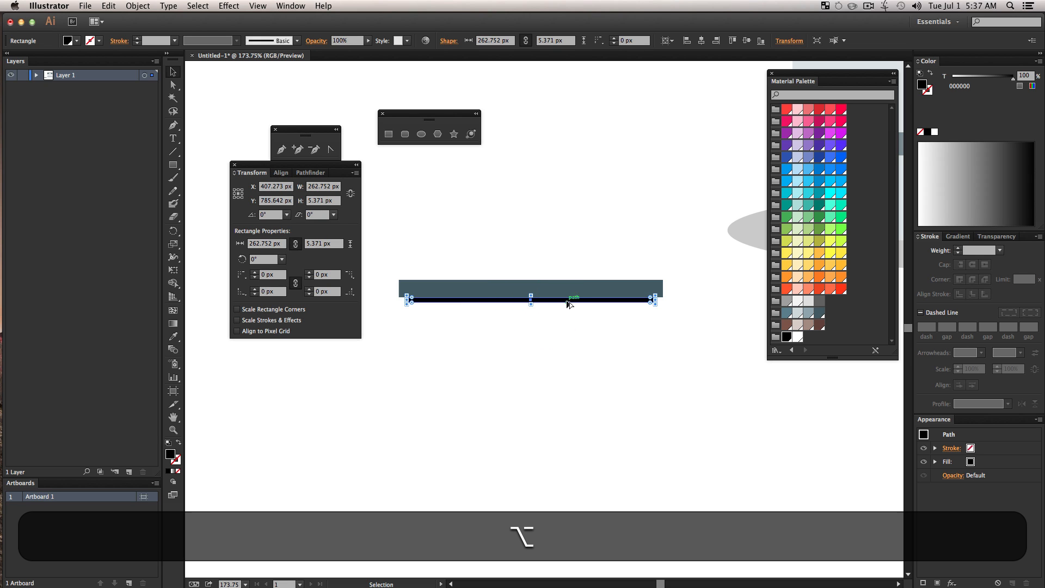
drag(568, 304, 532, 302)
key(shift)
click(600, 375)
click(530, 315)
key(v)
click(548, 354)
Step: Send the tall black rectangle to the back and shorten it from below to about 24 px high
click(553, 327)
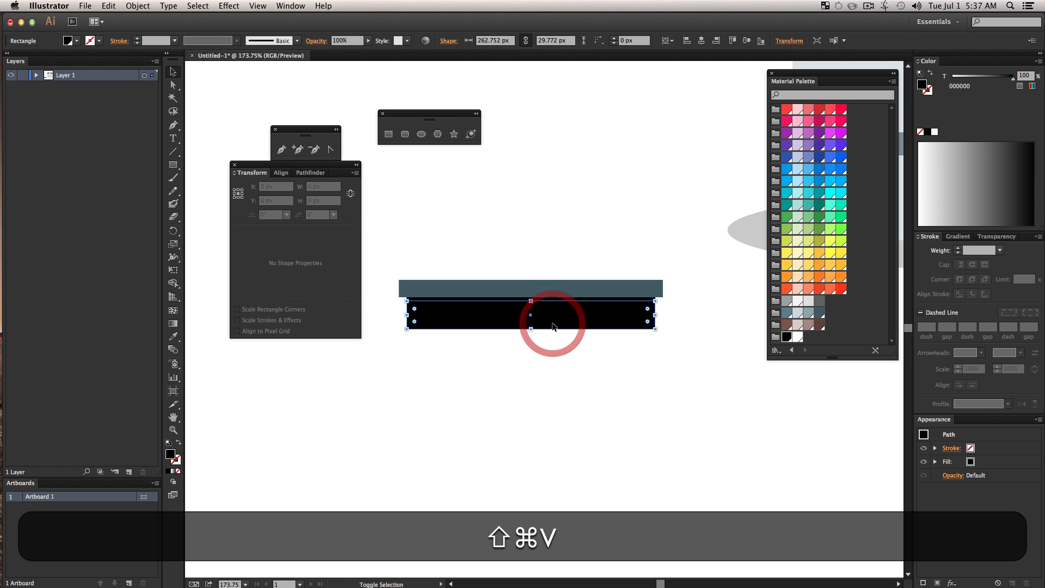
key(shift+super+[)
key(v)
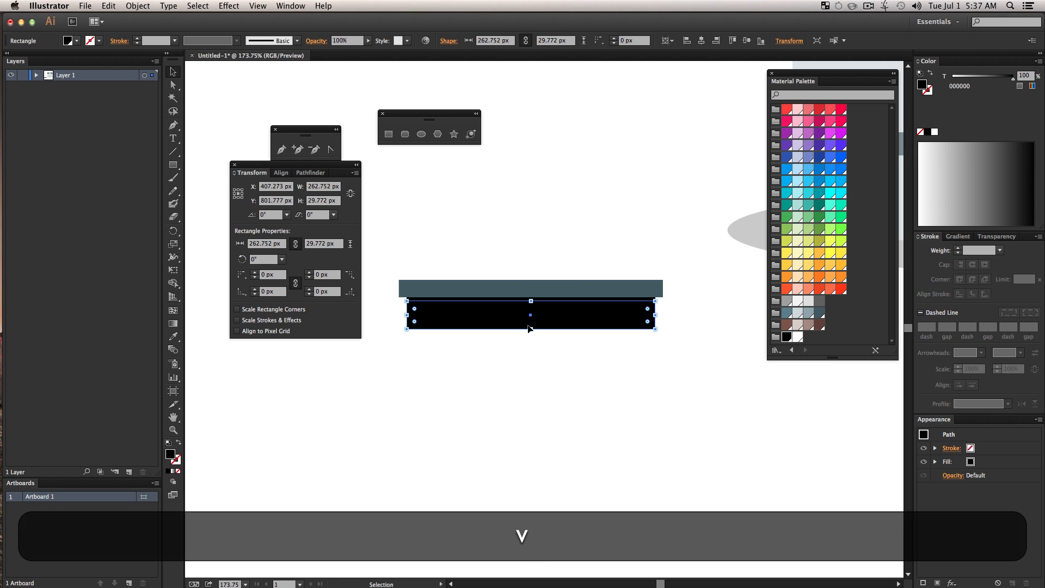
drag(532, 329, 532, 325)
click(552, 368)
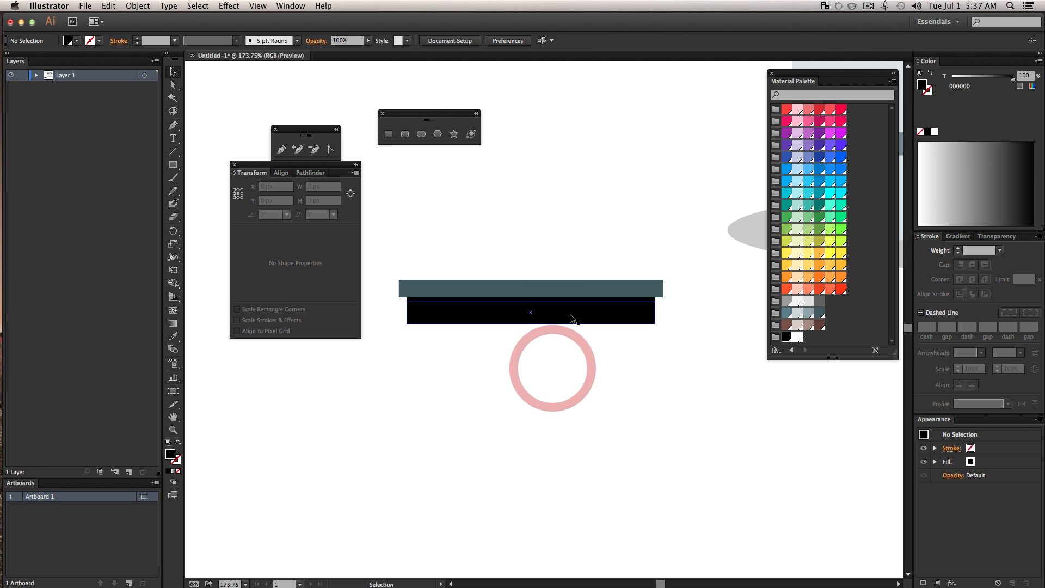
Step: Fill the rearmost tall black rectangle with Grey 100 and deselect it
click(570, 315)
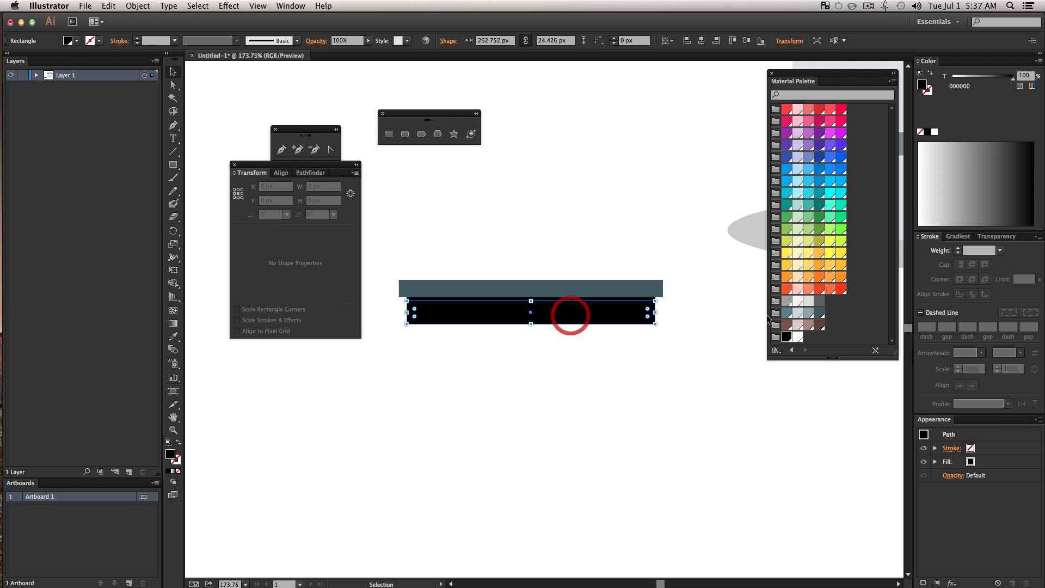
click(798, 301)
key(v)
click(654, 345)
Step: Duplicate the finished step into a stack of three, about 279 × 140 px, and place it at the house's front
key(z)
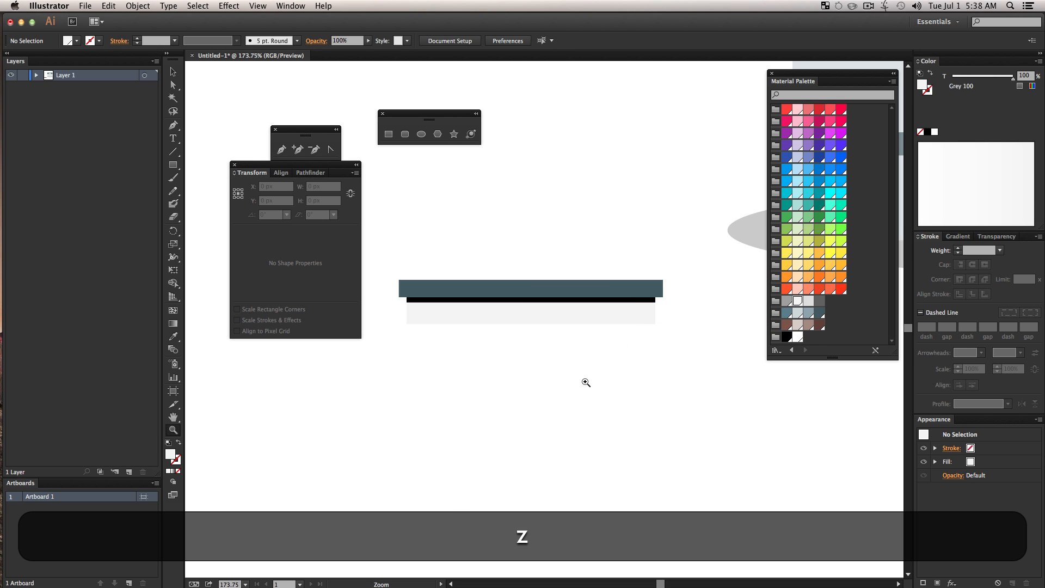
alt+click(585, 380)
alt+click(584, 380)
drag(599, 306, 594, 383)
key(v)
drag(477, 366, 469, 277)
drag(593, 366, 461, 415)
drag(369, 362, 527, 459)
drag(523, 498, 511, 342)
drag(666, 446, 501, 525)
drag(367, 473, 503, 361)
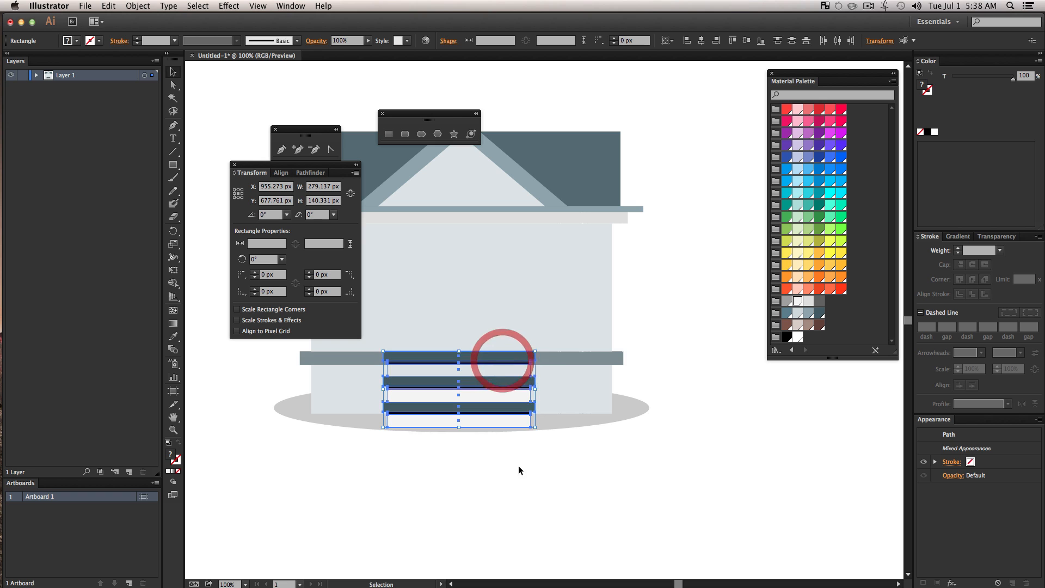
Step: Select all the house shapes including the steps, align their horizontal centers, and deselect them
drag(518, 471, 596, 541)
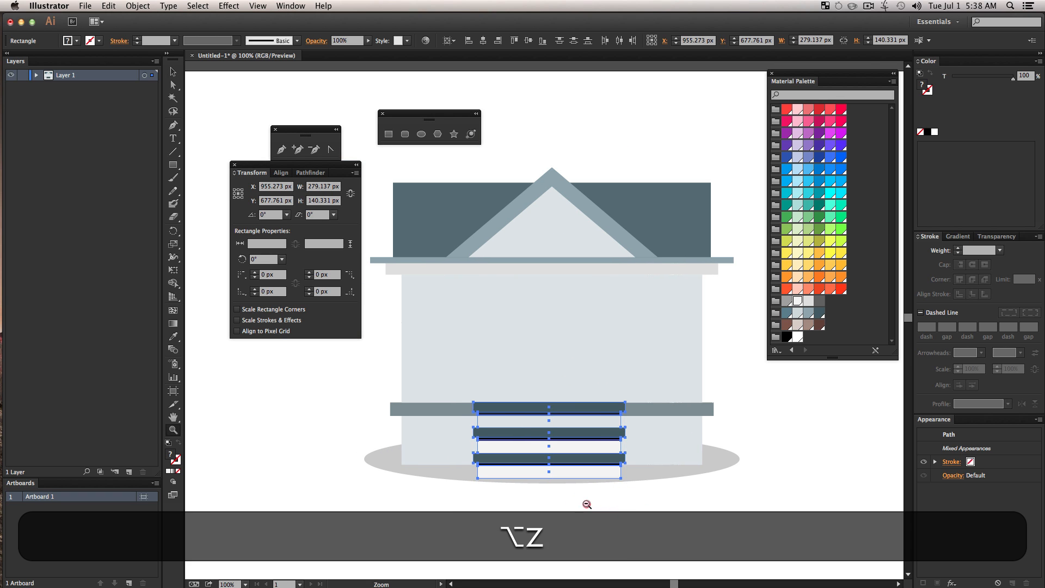
alt+click(582, 490)
click(643, 430)
key(v)
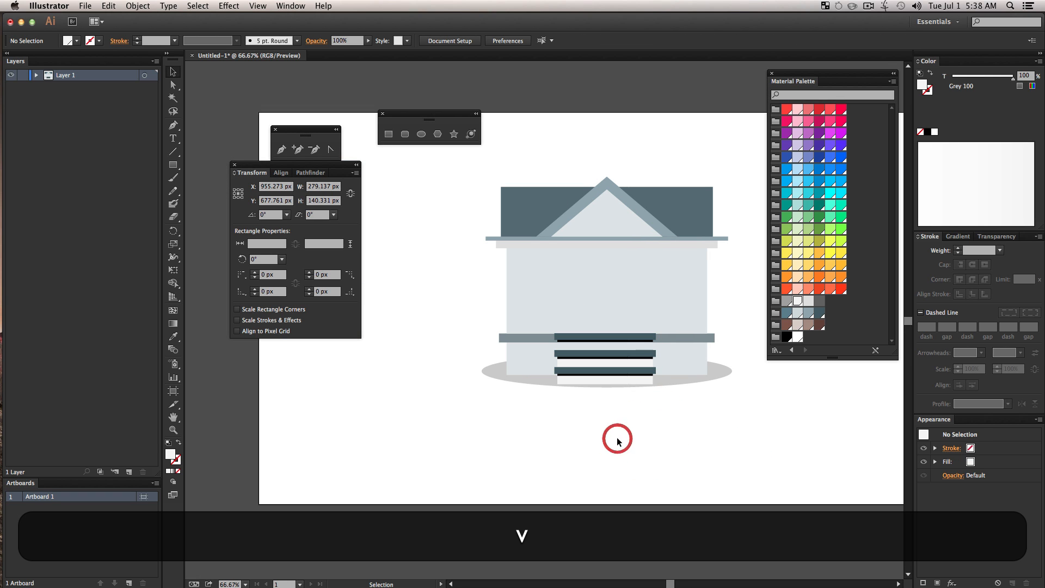
click(608, 405)
drag(608, 405, 609, 117)
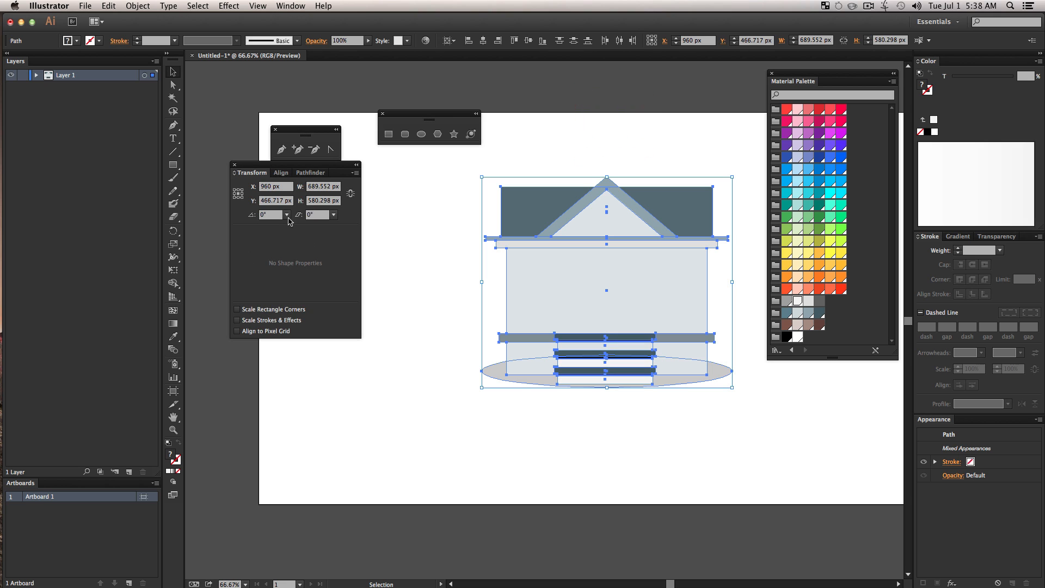
click(282, 173)
click(260, 198)
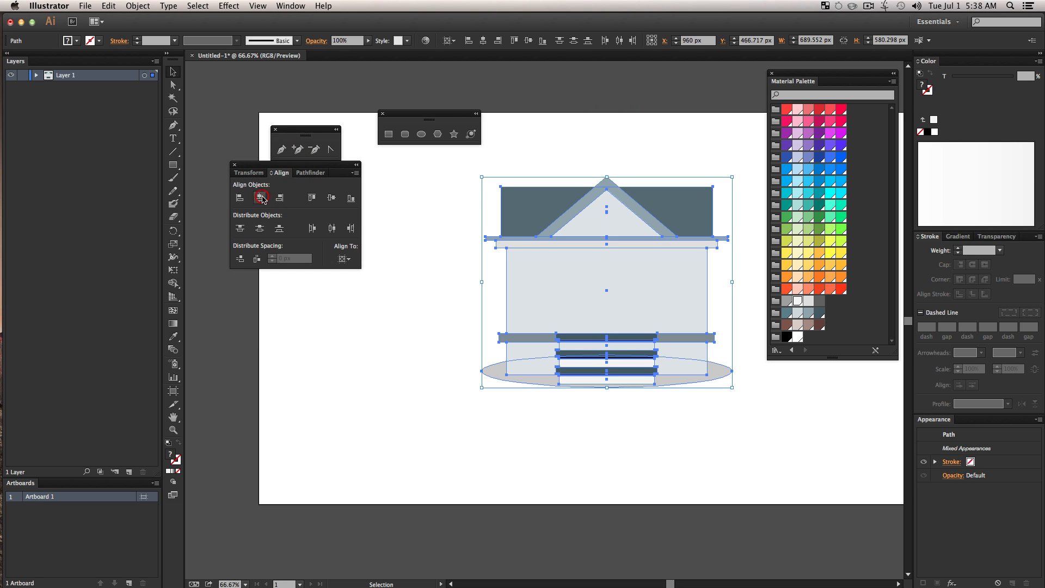
click(630, 425)
scroll(631, 445, up, 3)
click(617, 481)
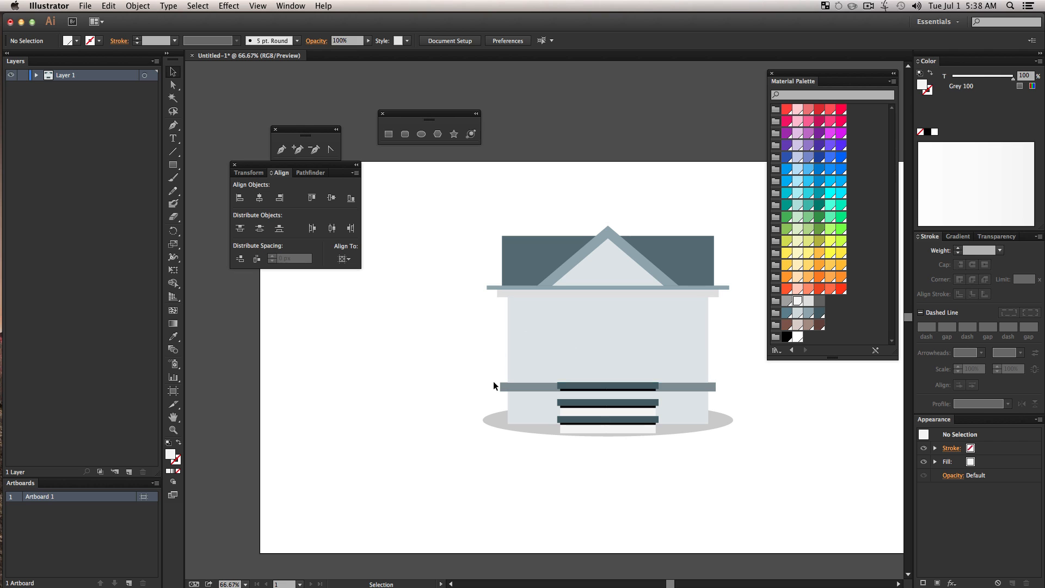
Step: Draw a door rectangle about 124 × 198 px on the front wall above the steps and fill it with Brown 300
key(space)
drag(495, 387, 470, 373)
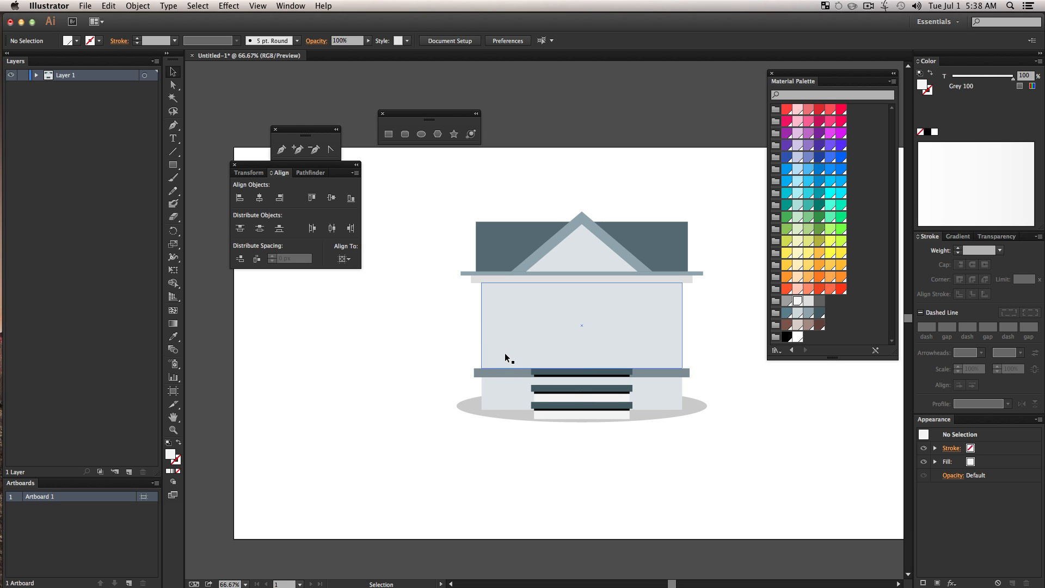
click(171, 162)
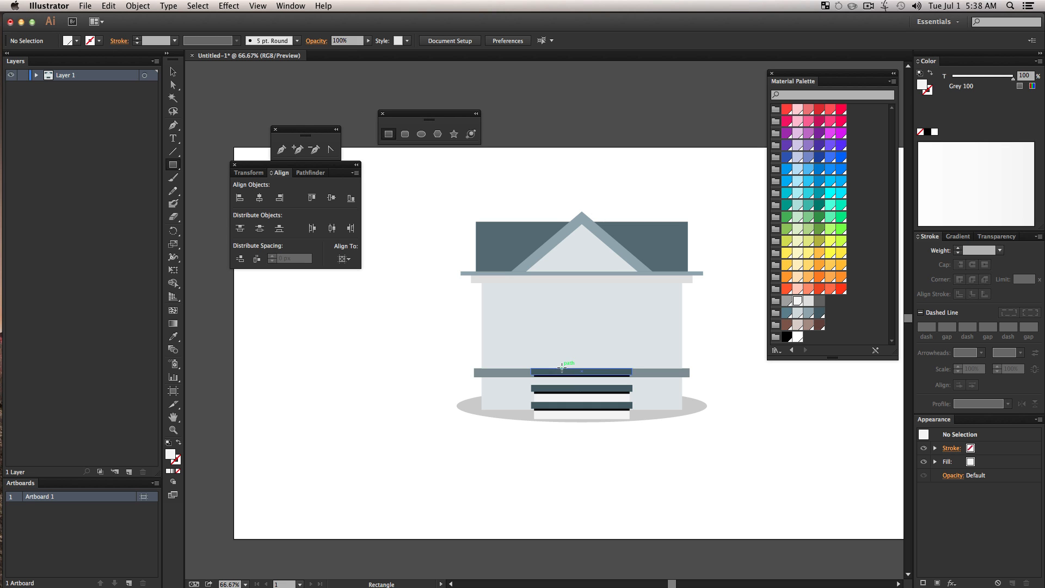
drag(562, 369, 607, 296)
click(808, 325)
Step: Move the door slightly left to the house's center line and deselect it
key(v)
click(707, 467)
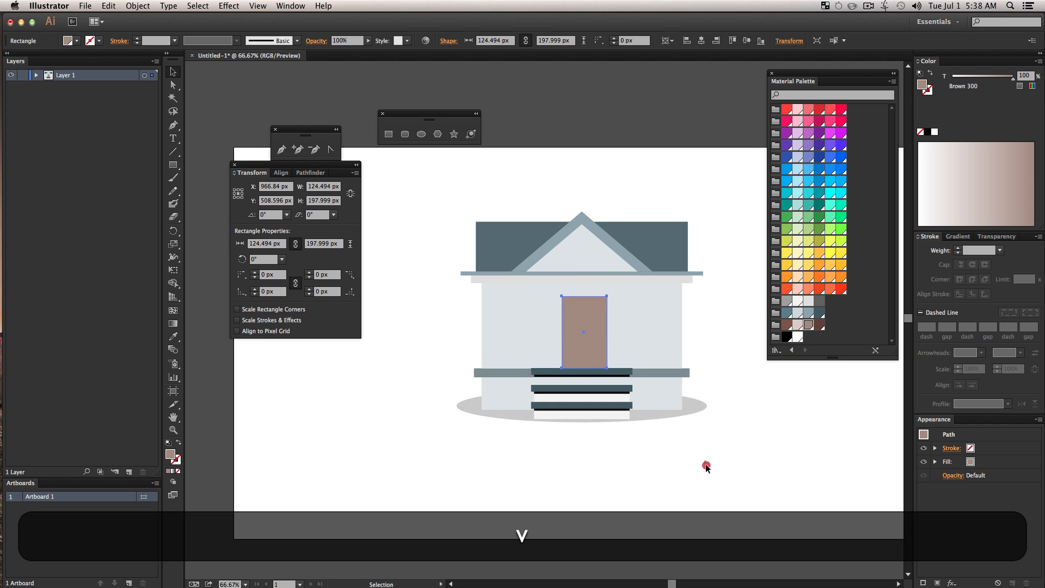
drag(589, 351, 586, 354)
click(664, 517)
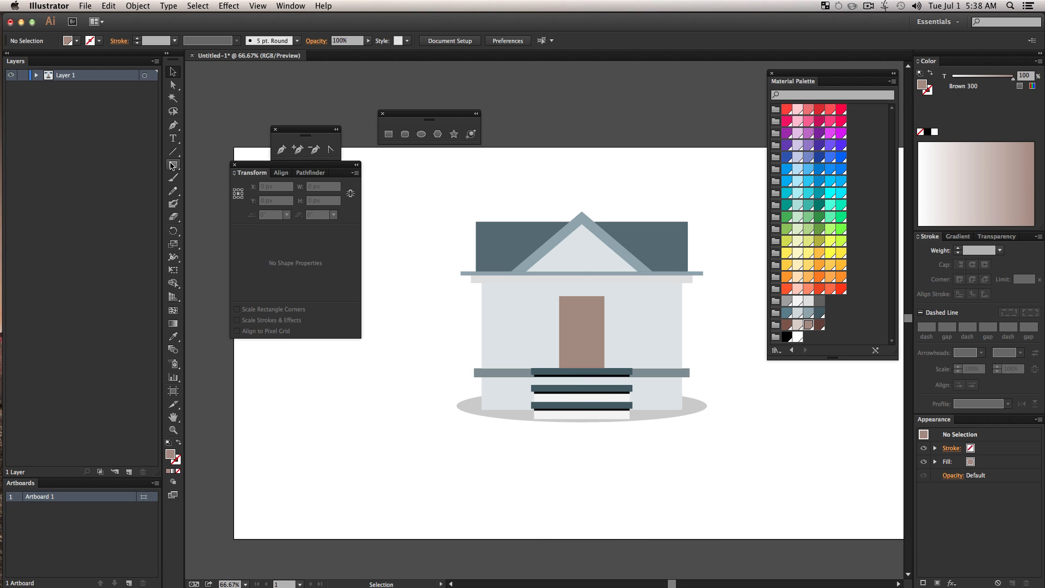
Step: Draw a circular doorknob about 18 px wide near the door's right edge and fill it with Light Yellow 300
drag(172, 166, 220, 189)
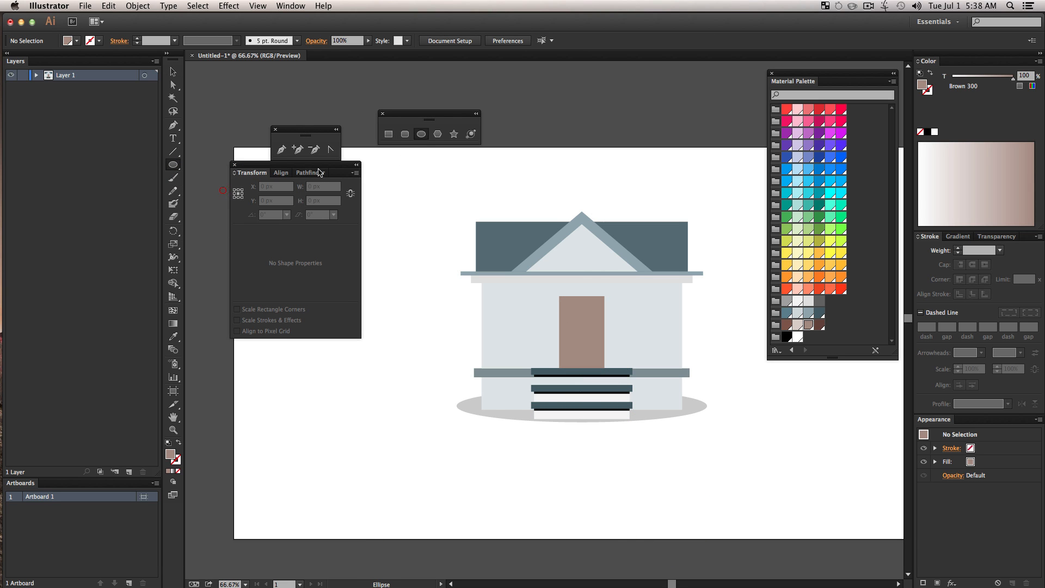
click(503, 162)
click(497, 318)
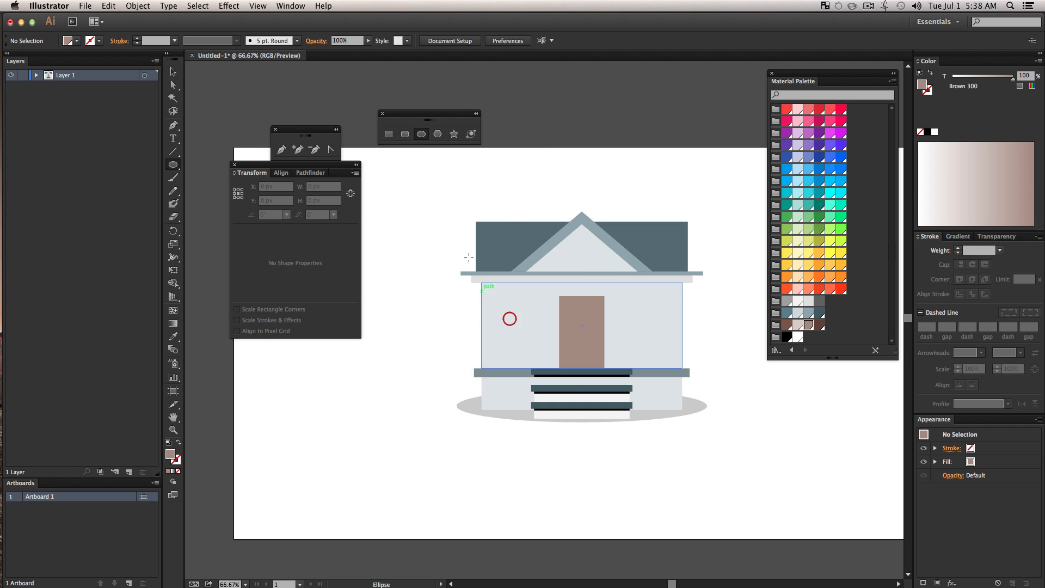
drag(414, 119, 482, 168)
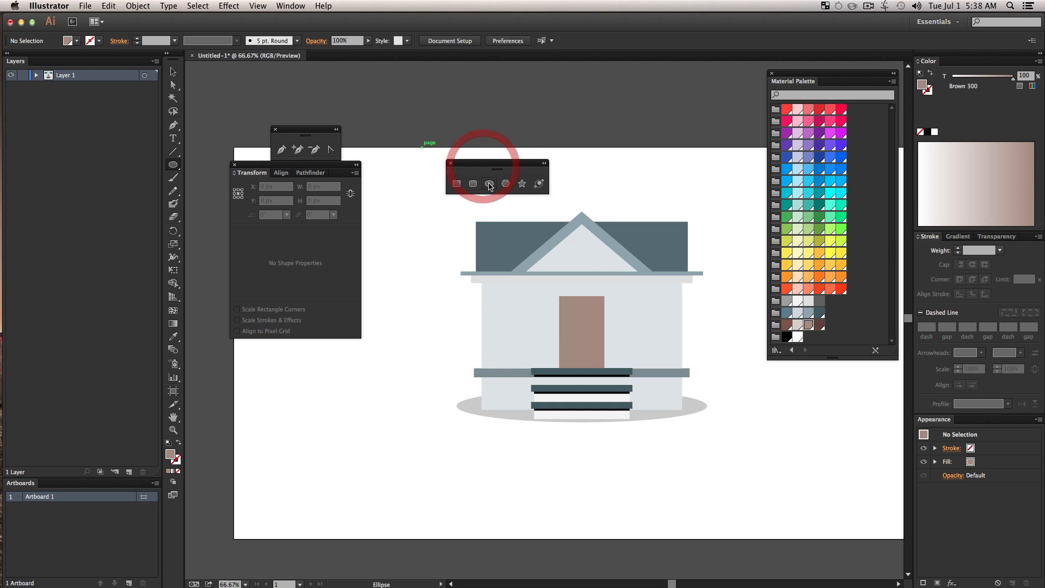
drag(399, 326, 596, 336)
key(shift+v)
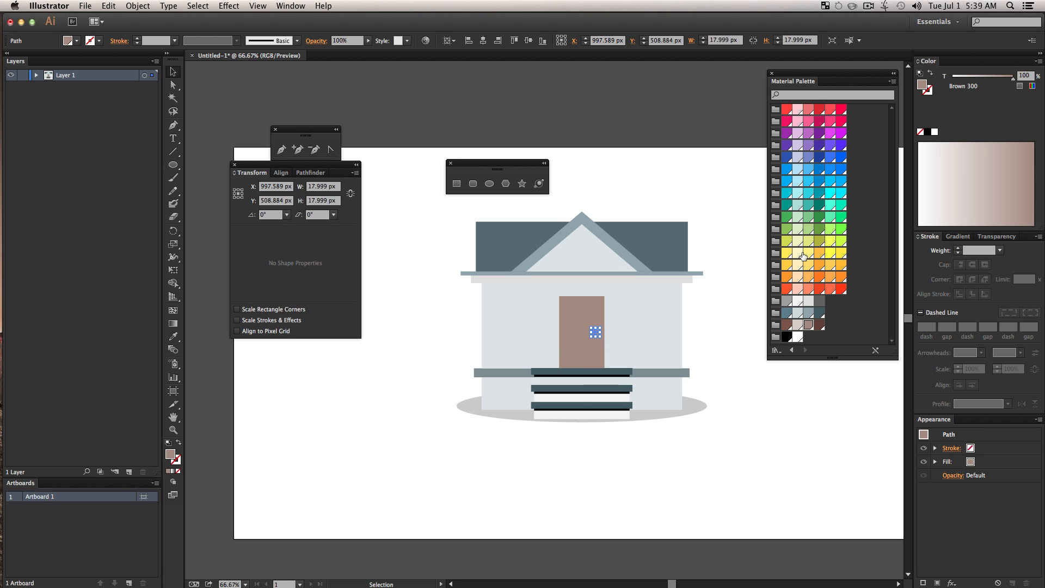
click(803, 255)
key(v)
click(751, 464)
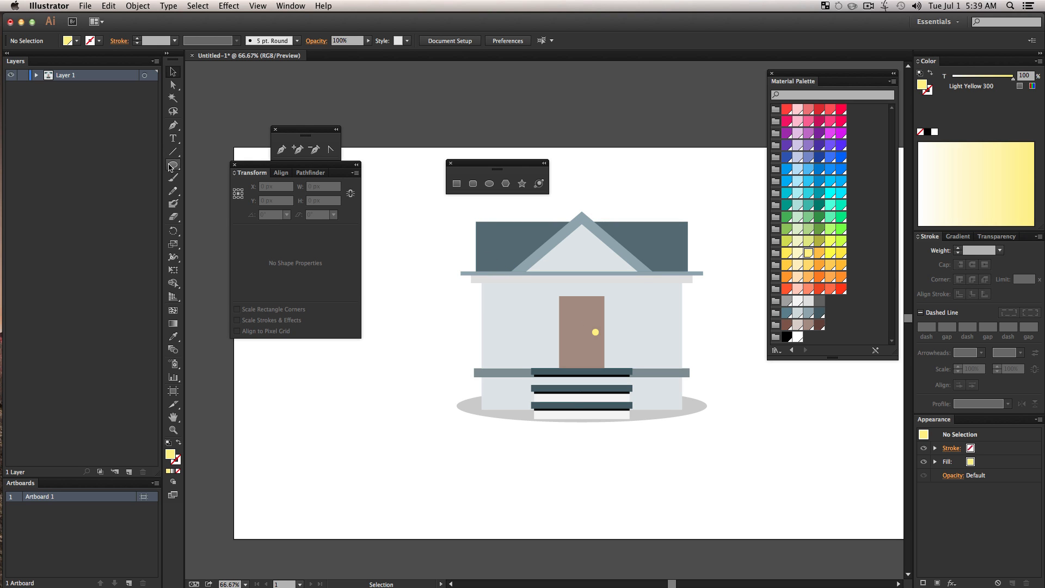
Step: Draw a window rectangle about 178 × 130 px to the right of the door and fill it with Blue 100
drag(170, 166, 215, 162)
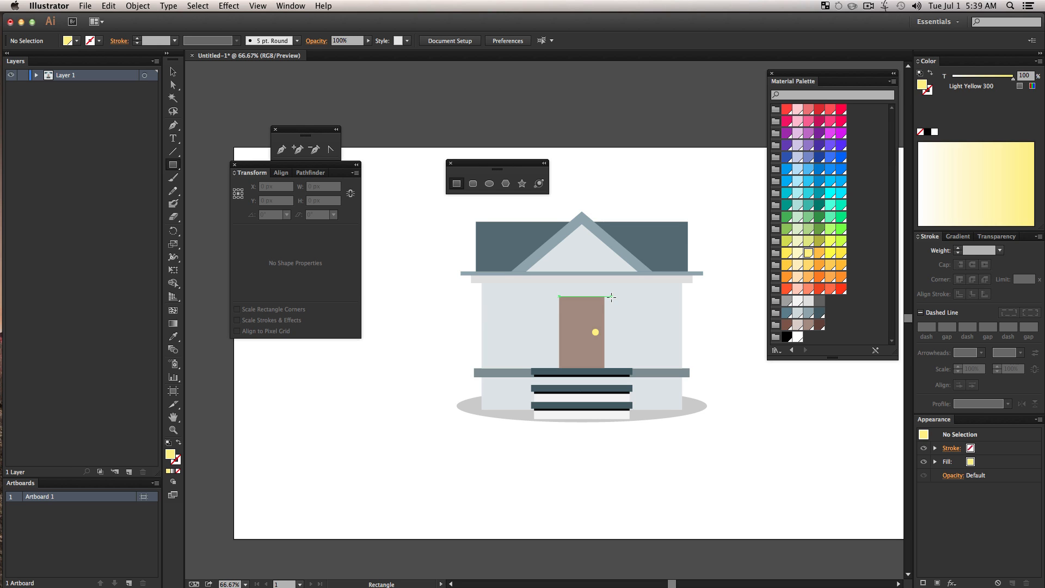
drag(611, 297, 676, 344)
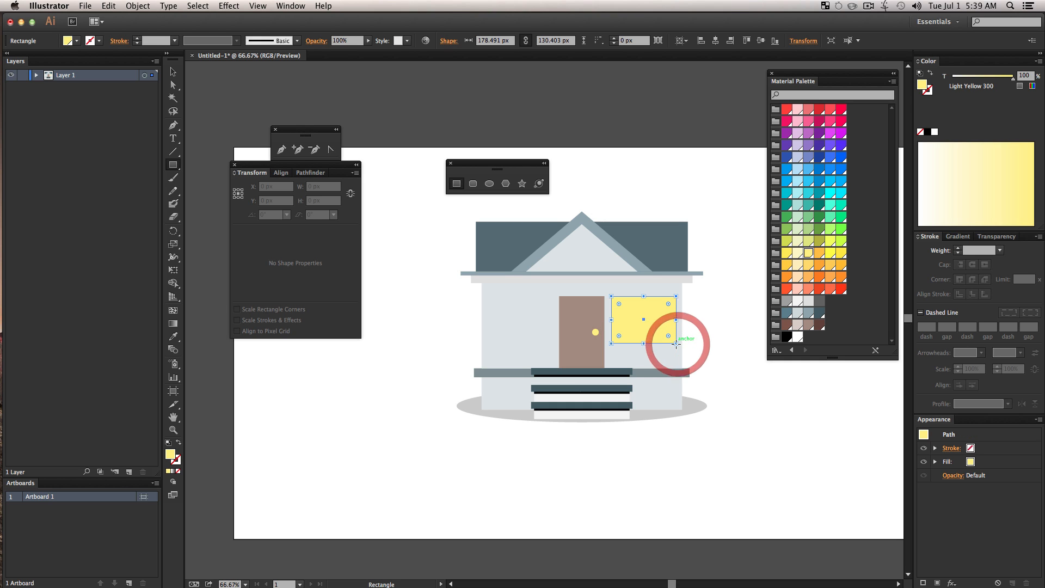
click(807, 172)
click(798, 170)
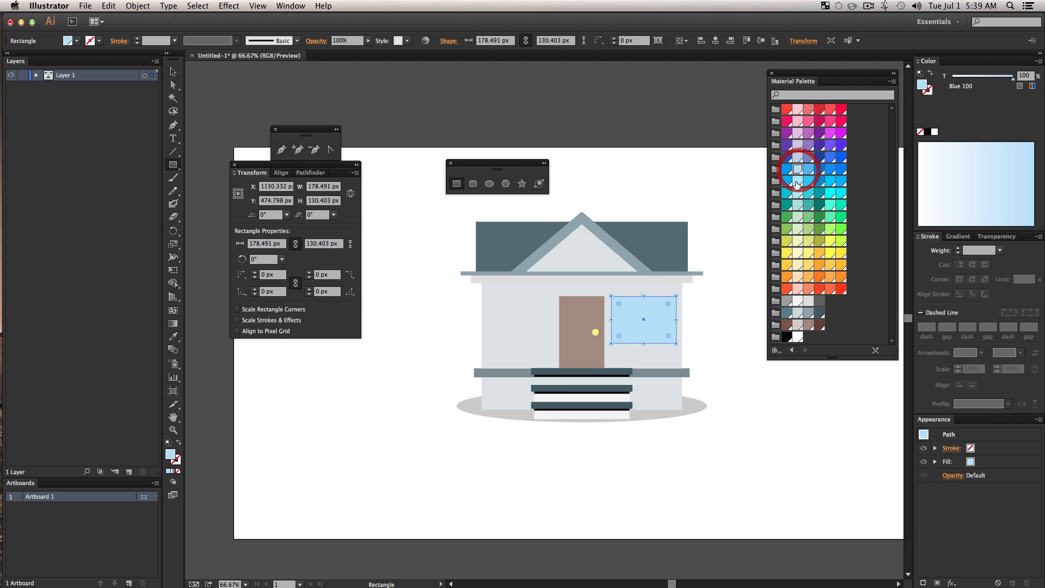
Step: Change the window's fill to Blue 300 with an 88% tint
key(v)
click(686, 357)
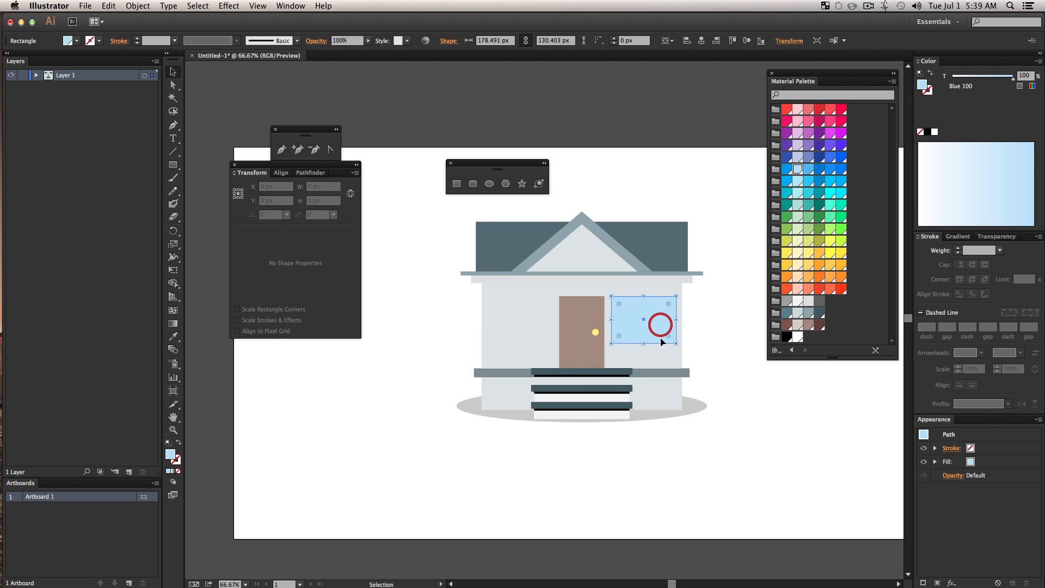
click(660, 324)
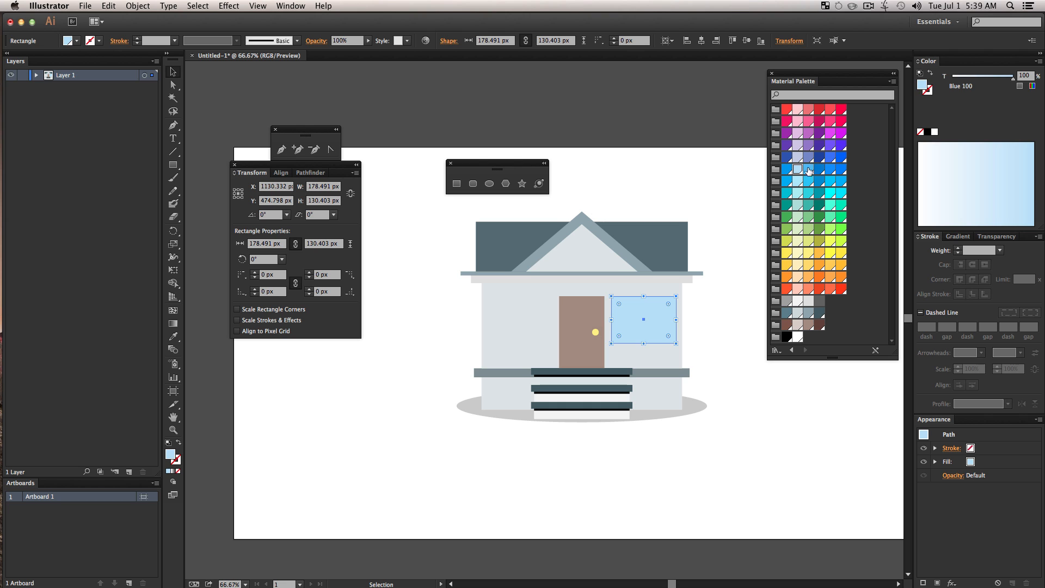
click(809, 171)
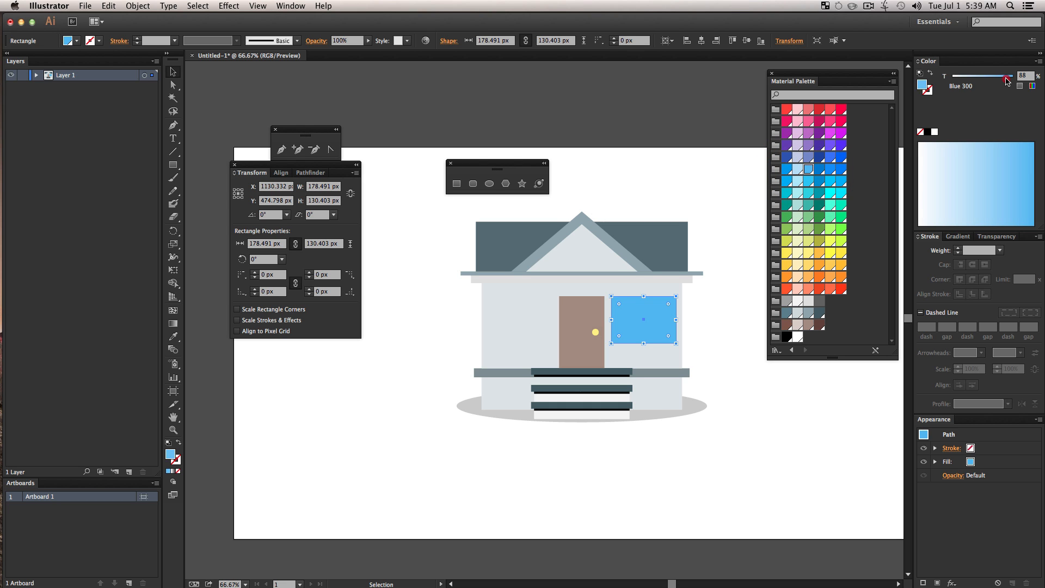
drag(1006, 81, 1006, 81)
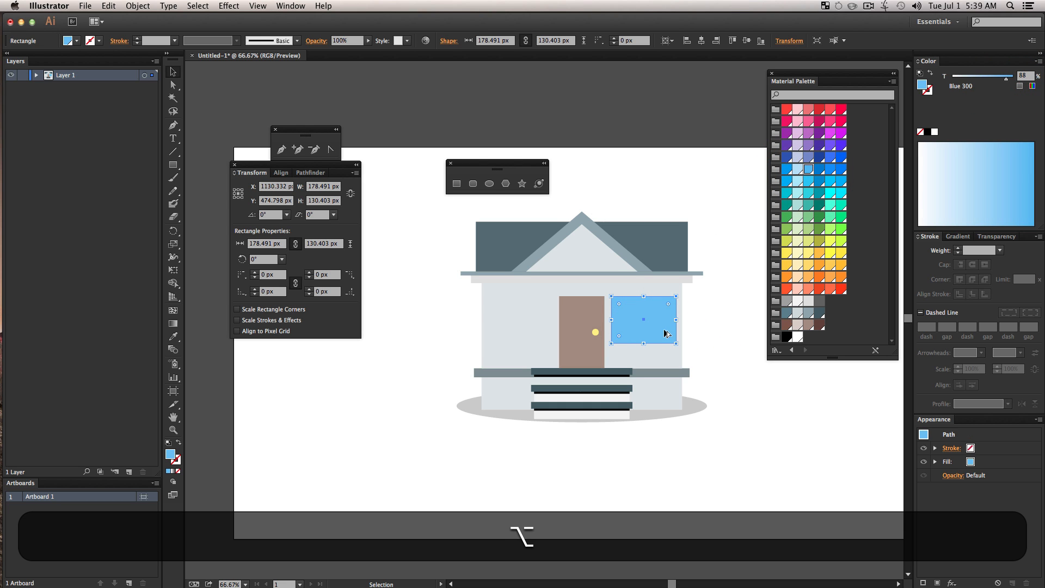
Step: Duplicate the window straight across to the other side of the door, group both windows, and deselect them
drag(661, 329, 542, 333)
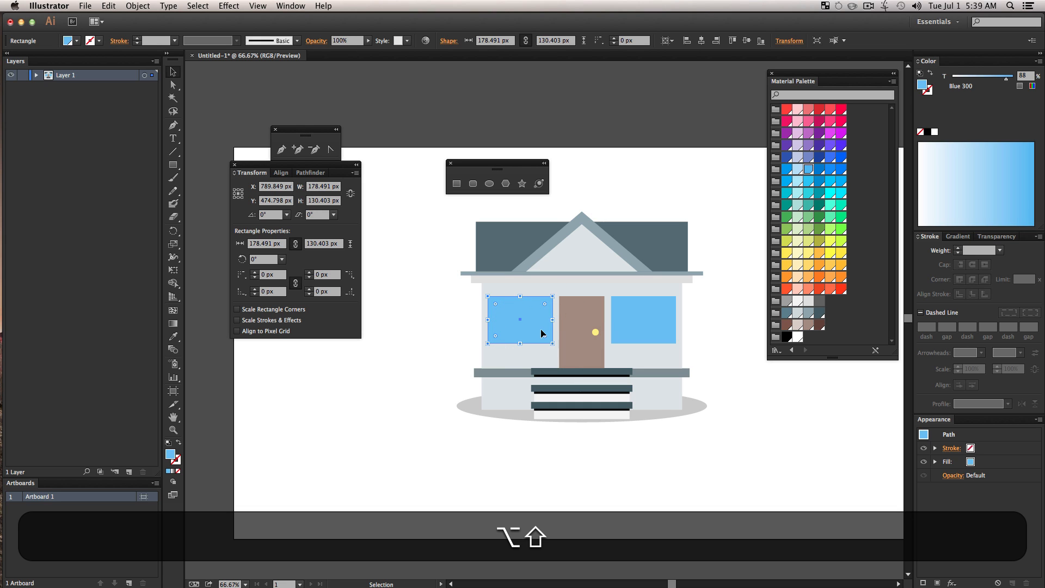
shift+click(647, 331)
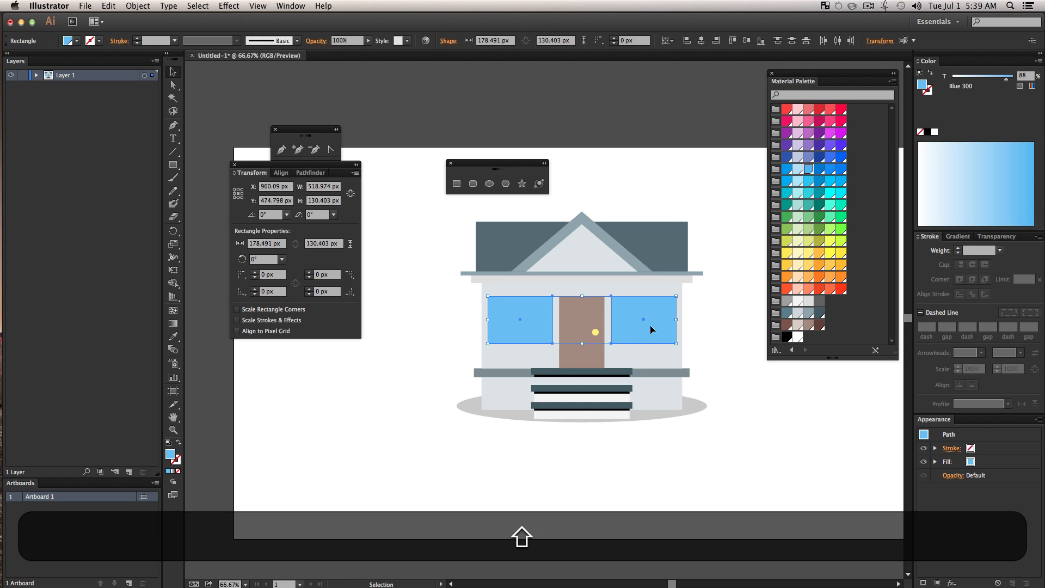
key(super+g)
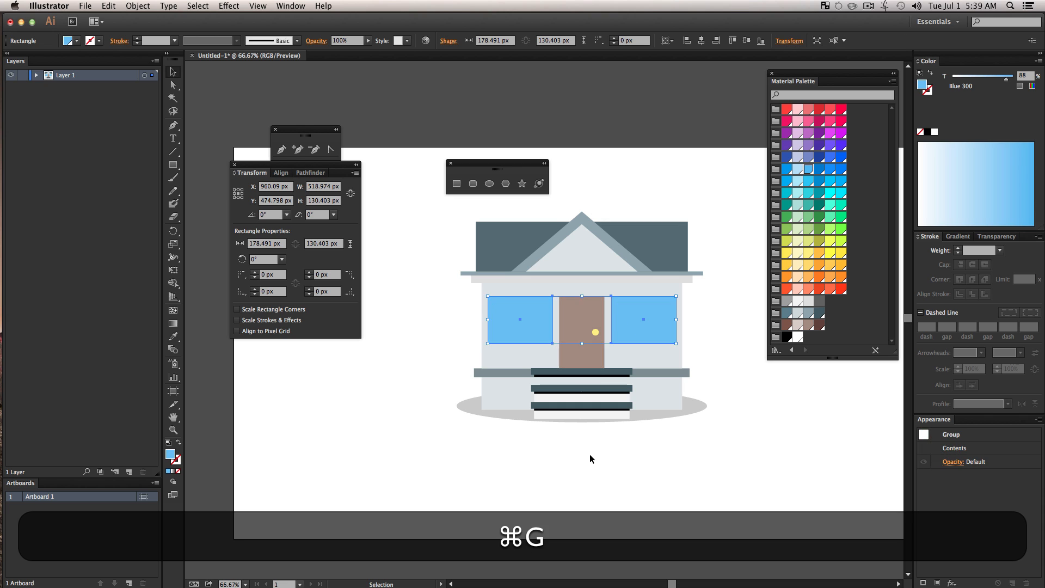
click(609, 495)
Step: Group the doorknob with the door
click(595, 332)
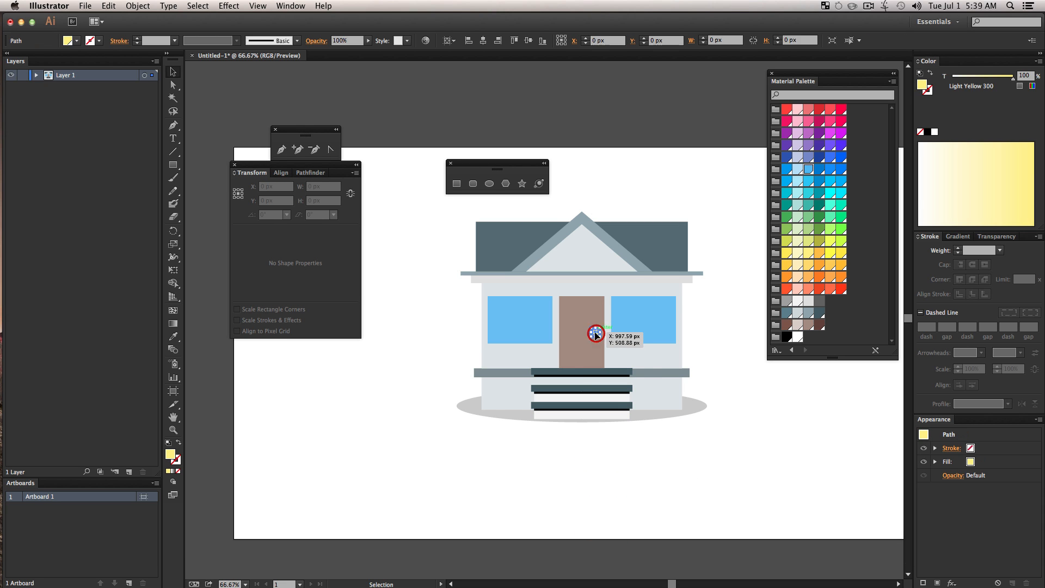
shift+click(587, 323)
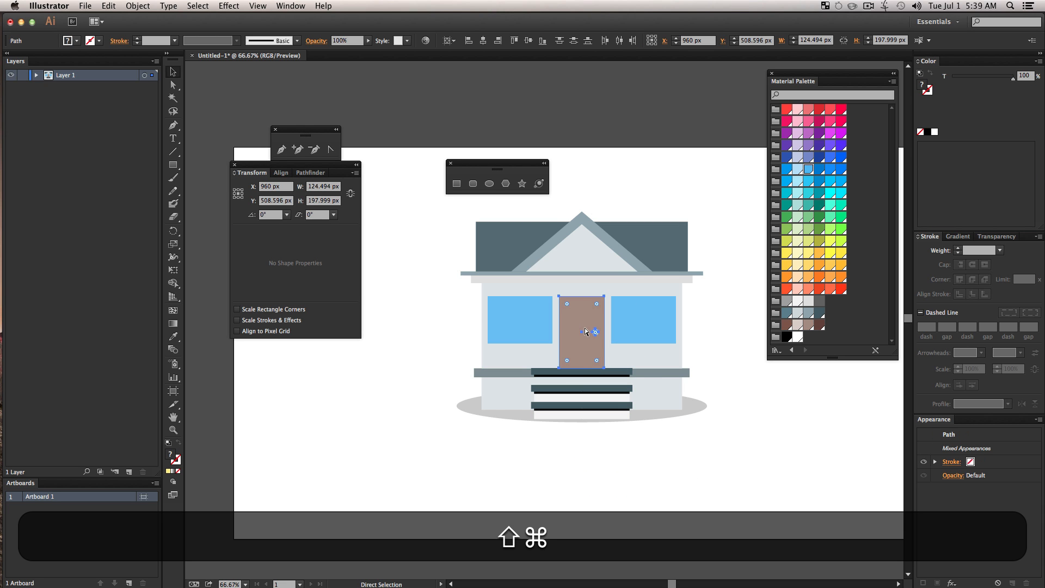
key(super+g)
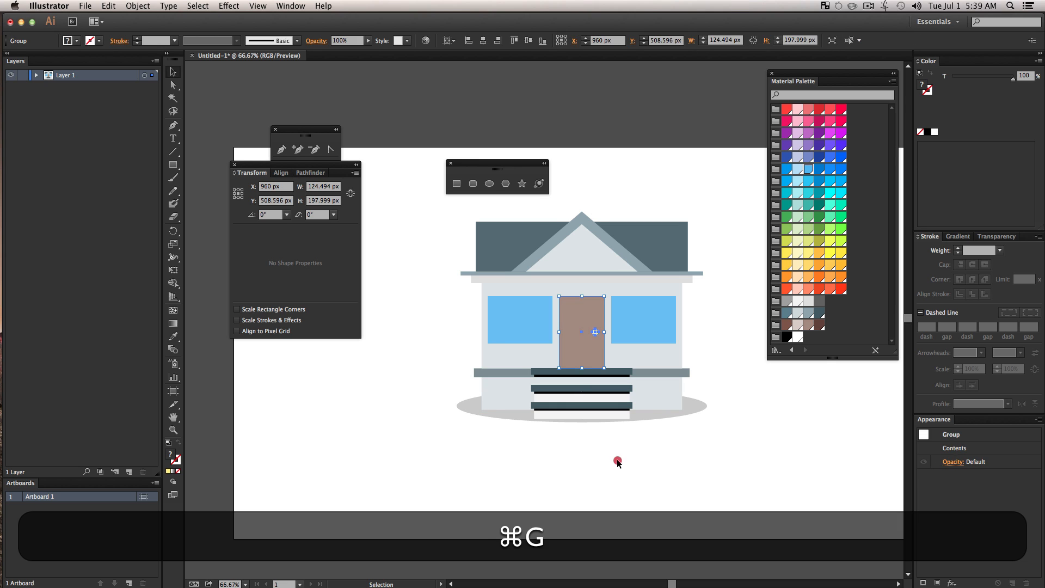
Step: Select the whole house, align the horizontal centers of its parts, and ungroup the selected groups
drag(710, 489, 490, 210)
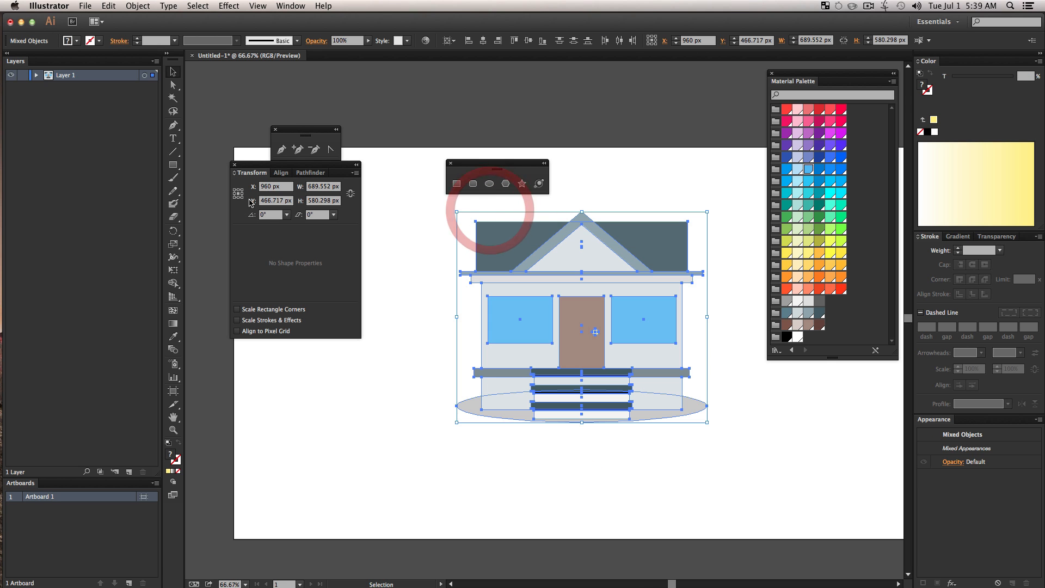
click(280, 173)
click(261, 198)
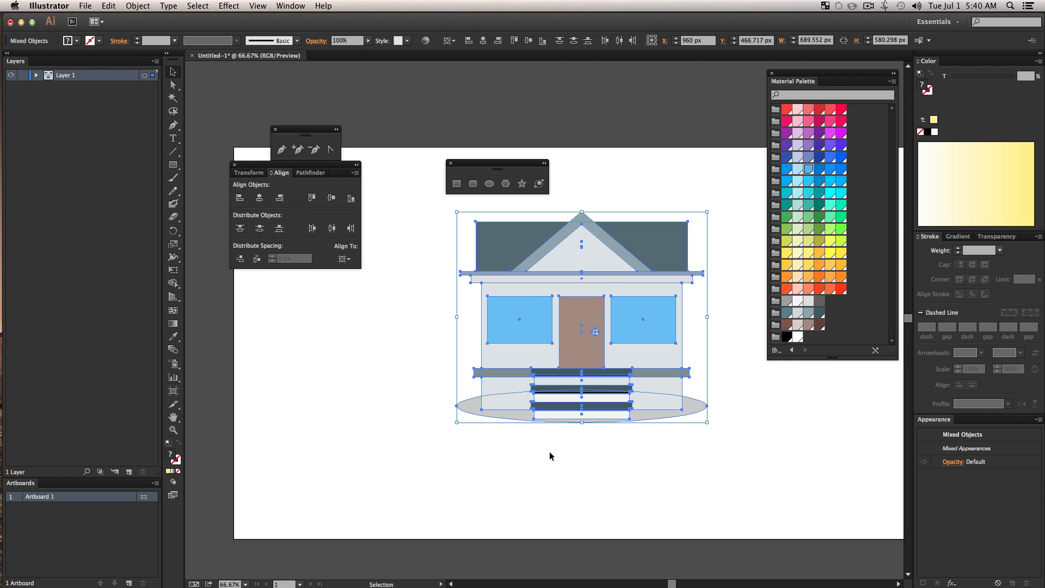
key(super+shift+g)
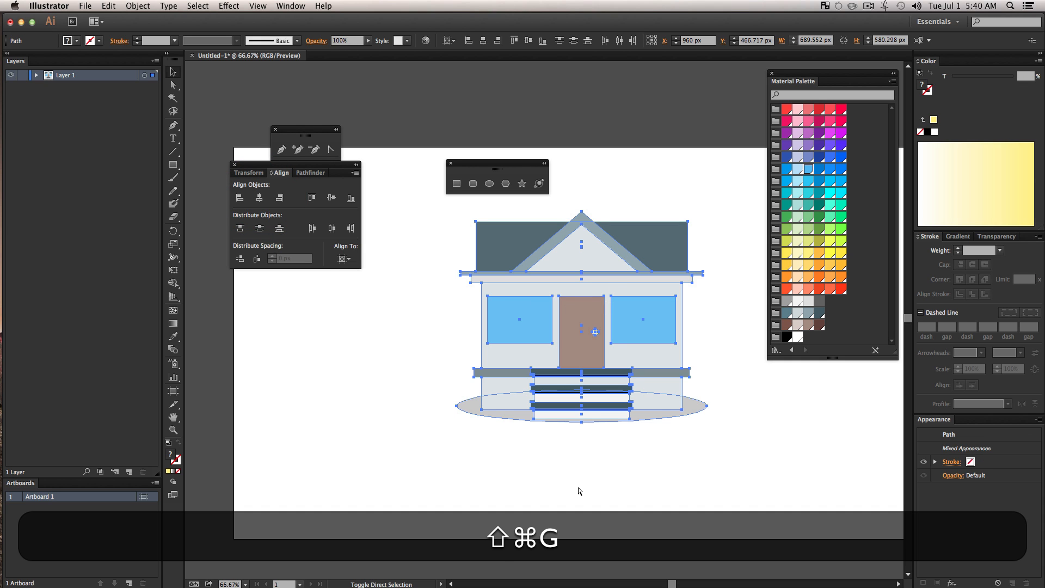
click(585, 481)
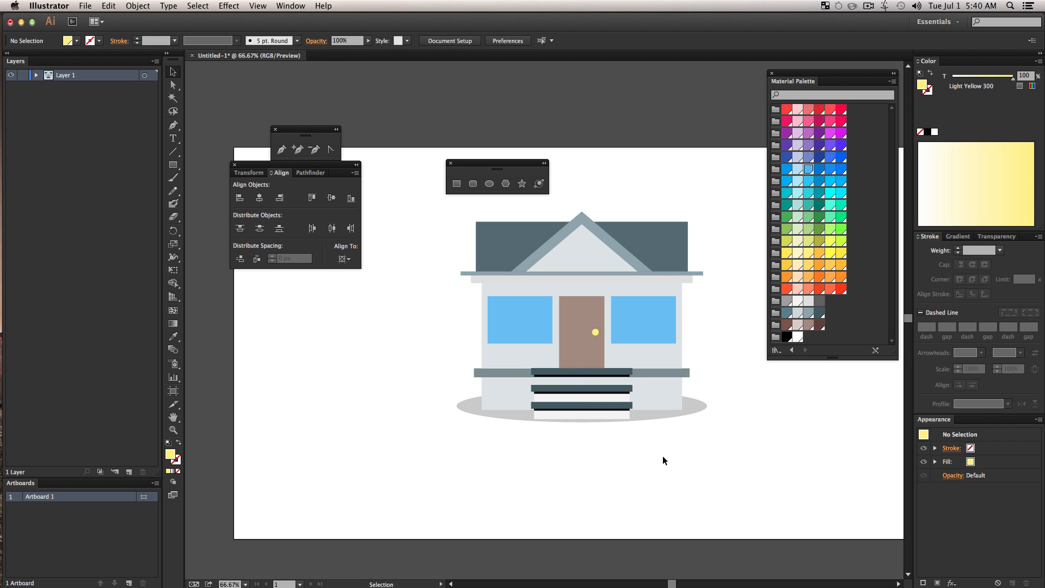
click(614, 460)
Step: Draw a narrow post rectangle about 13.5 × 98 px and place it on the porch ledge at the house's left wall edge
drag(175, 167, 210, 166)
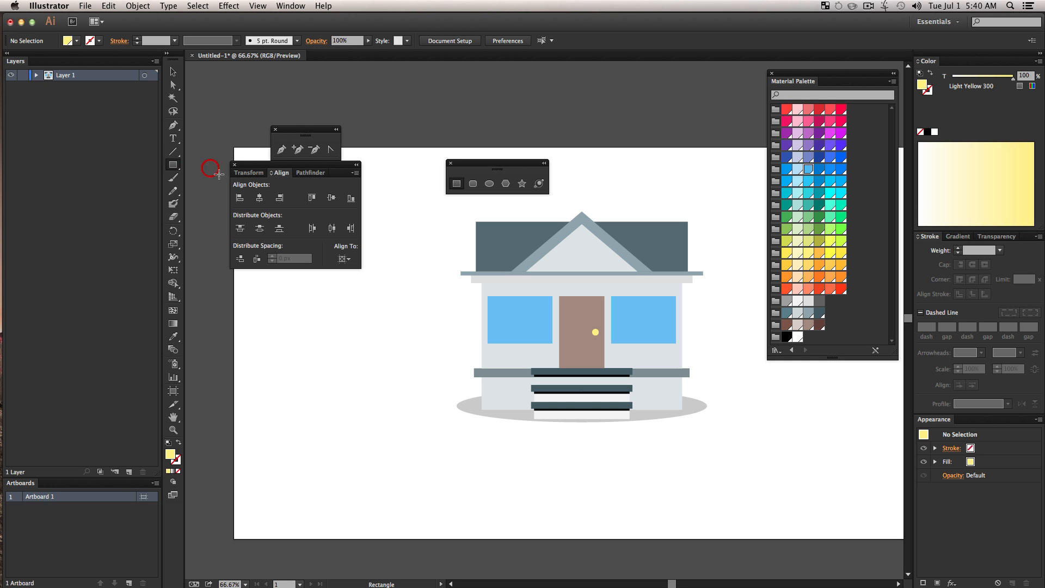
click(463, 184)
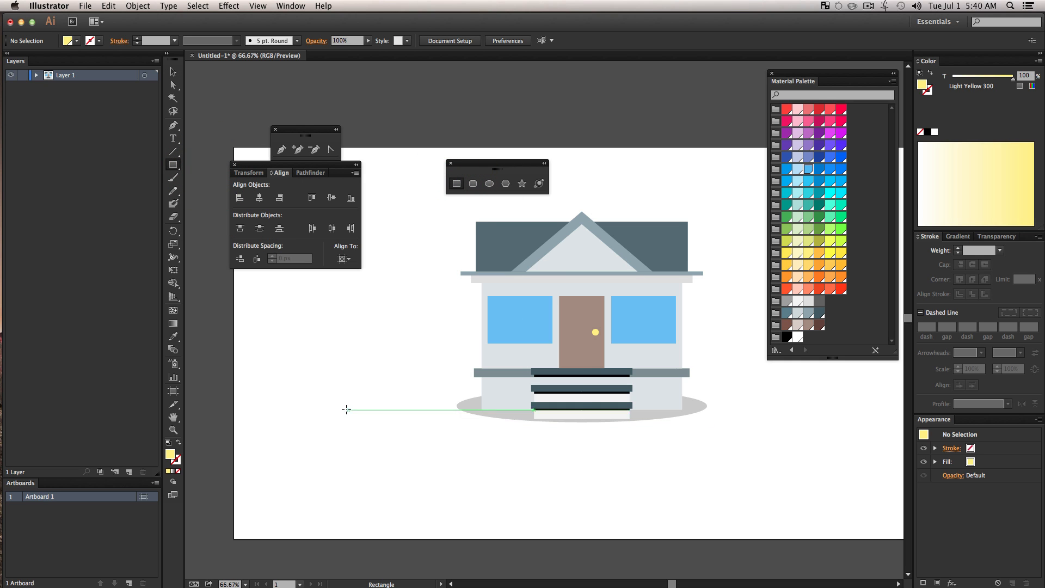
drag(302, 417, 307, 450)
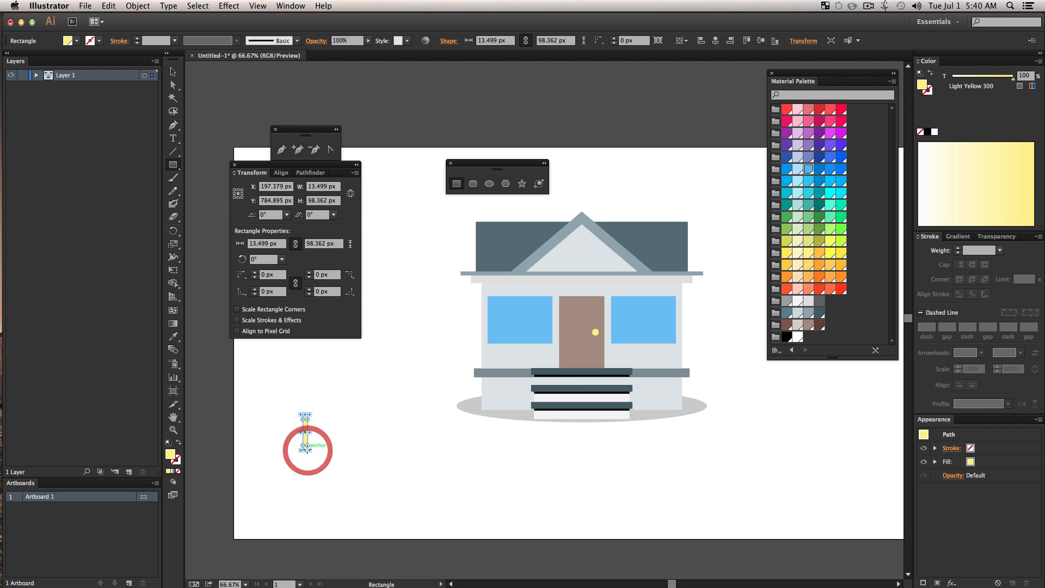
key(z)
click(324, 440)
drag(567, 386, 390, 471)
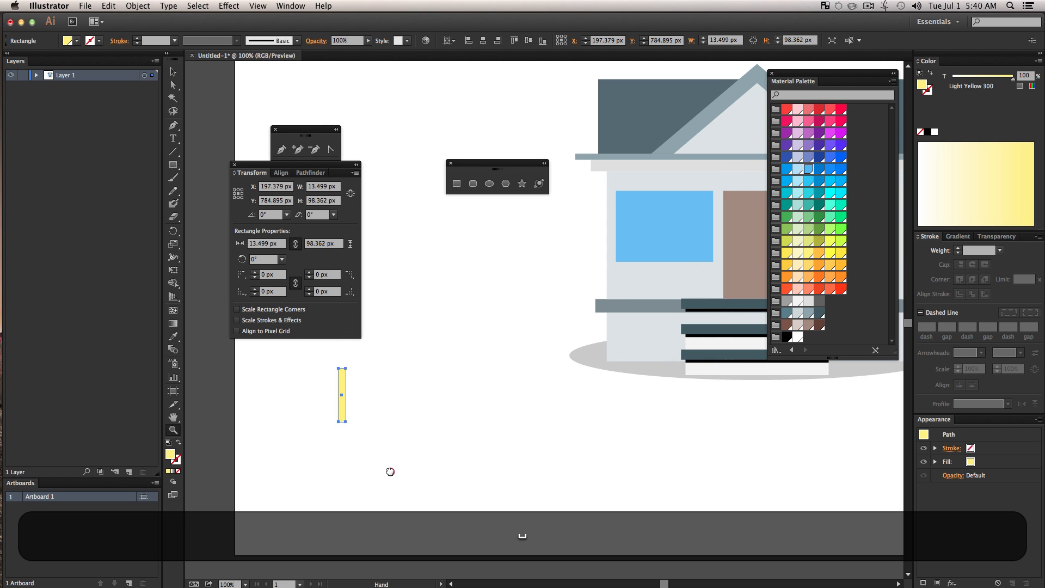
key(v)
drag(342, 409, 603, 289)
Step: Shorten the post to about 78 px high and narrow it to about 9 px wide, keeping it on the porch ledge
drag(606, 249, 660, 334)
key(z)
key(v)
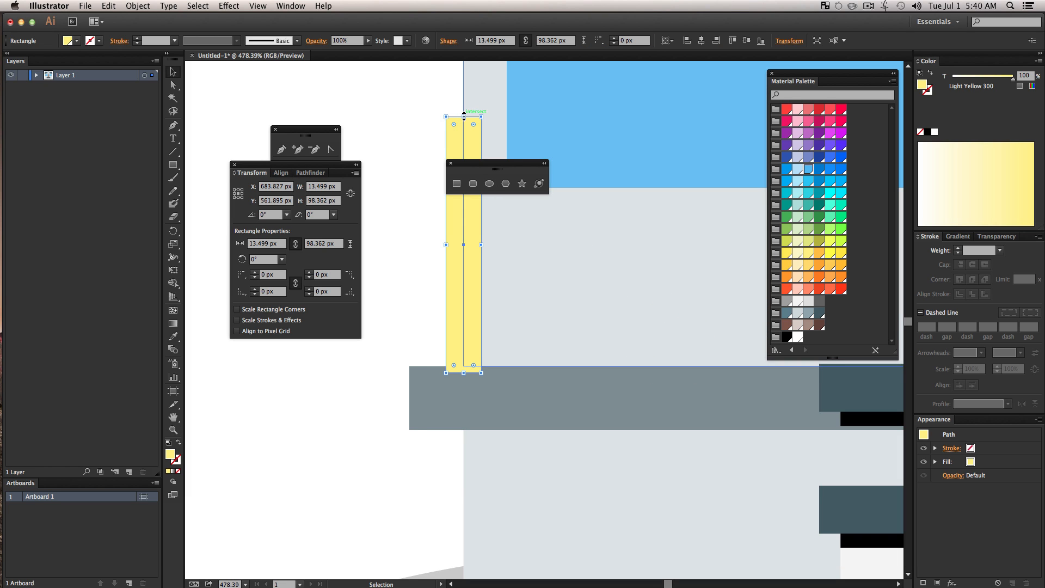
drag(463, 116, 465, 147)
drag(471, 189, 469, 169)
key(alt)
drag(481, 271, 476, 272)
click(420, 241)
Step: Duplicate the post along the porch ledge to just left of the door and select both posts, spanning about 204 px
key(z)
alt+click(554, 310)
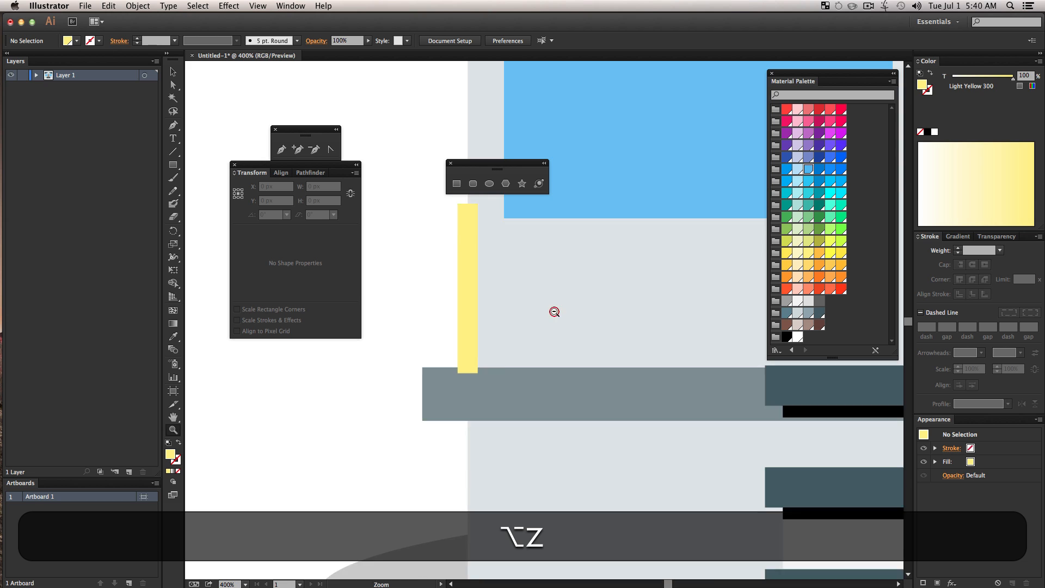
alt+click(553, 311)
alt+click(554, 310)
alt+click(554, 311)
alt+click(555, 312)
drag(574, 321, 518, 357)
key(v)
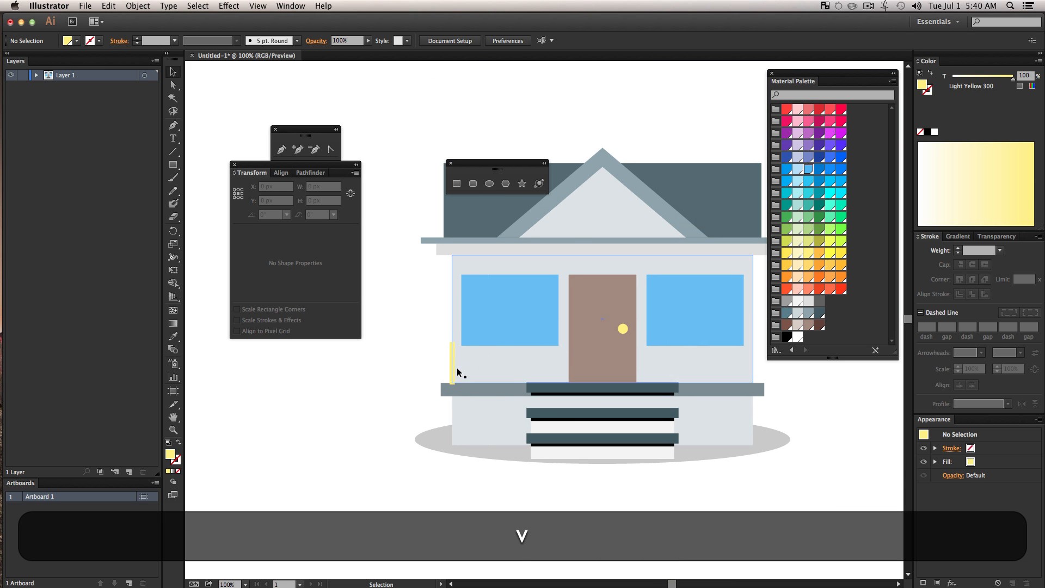
click(453, 364)
key(alt)
drag(453, 371, 559, 370)
key(shift)
shift+click(453, 365)
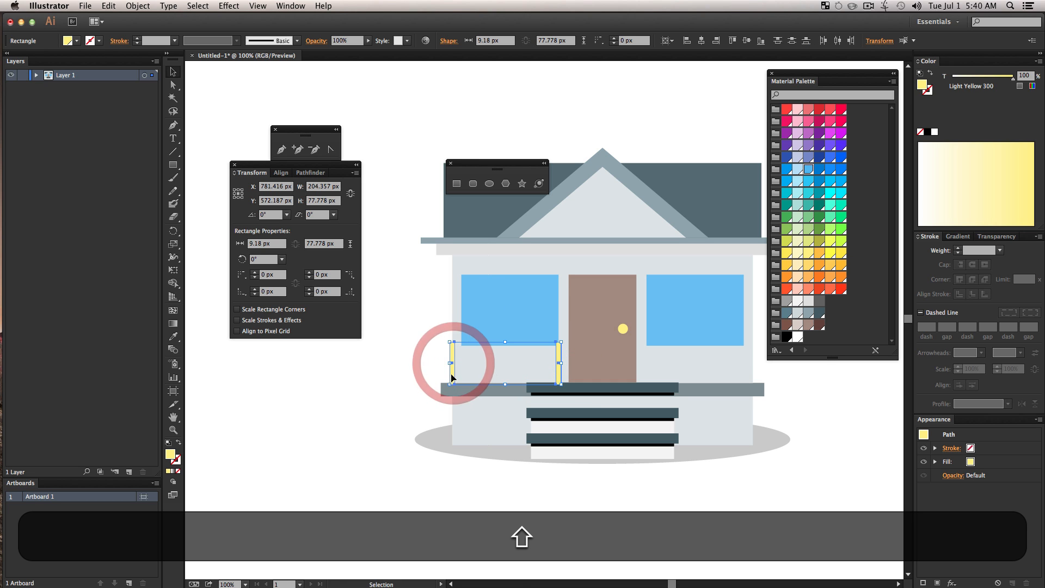
Step: Move both posts to the empty area below and left of the house and fill them with Brown 700
drag(451, 375, 321, 509)
key(space)
drag(504, 515, 500, 402)
click(533, 495)
click(820, 327)
key(v)
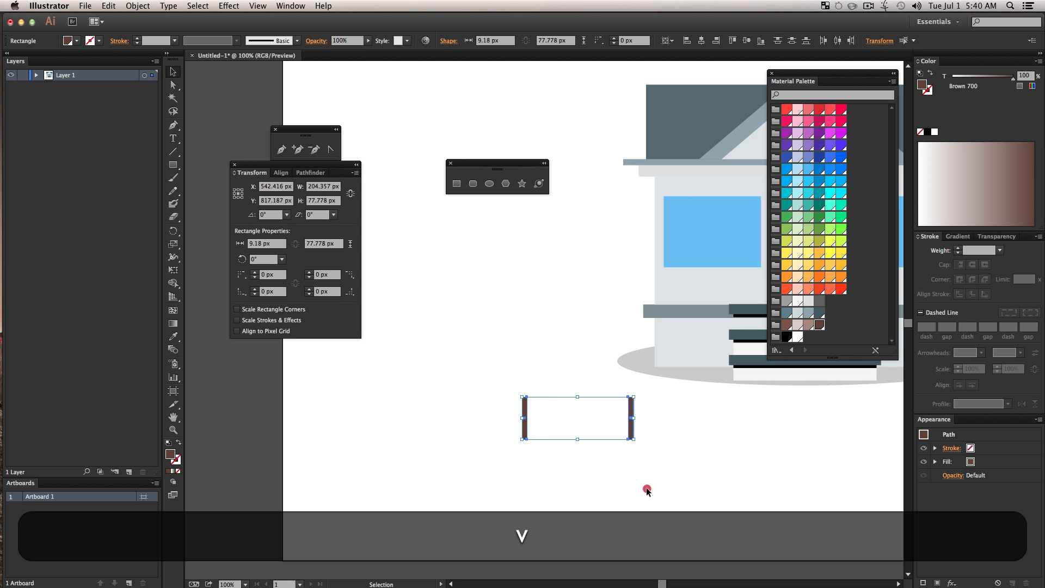
Step: Change the fill of both railing posts to Brown 500 - Primary
click(646, 484)
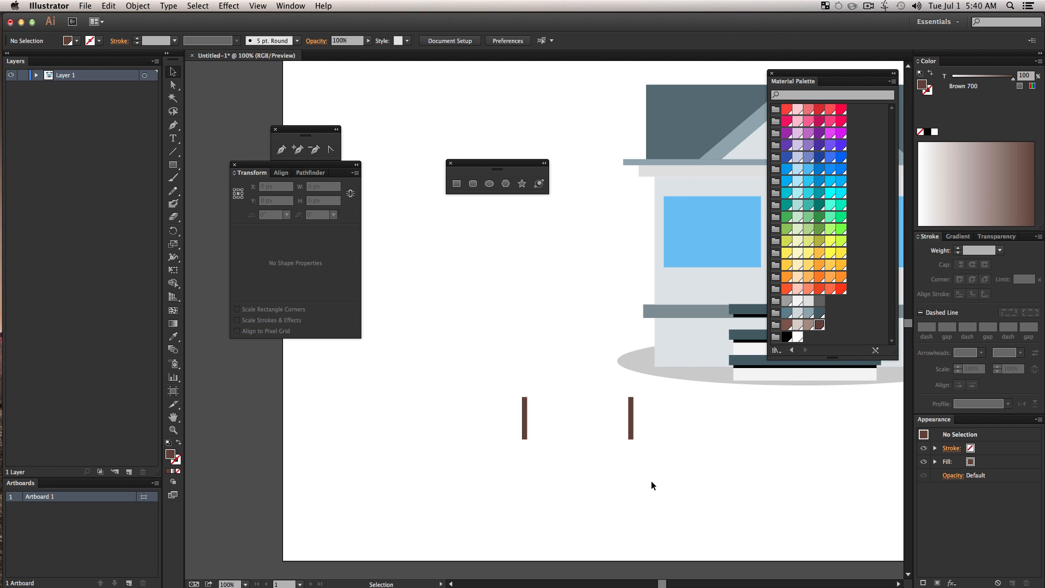
drag(500, 425, 498, 425)
click(786, 325)
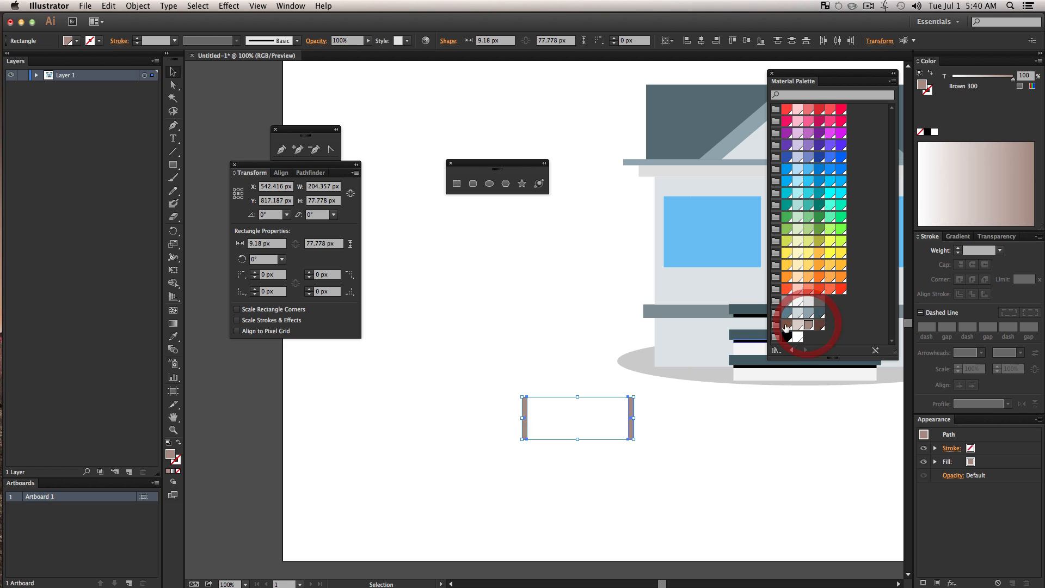
key(v)
click(637, 484)
drag(634, 468, 503, 434)
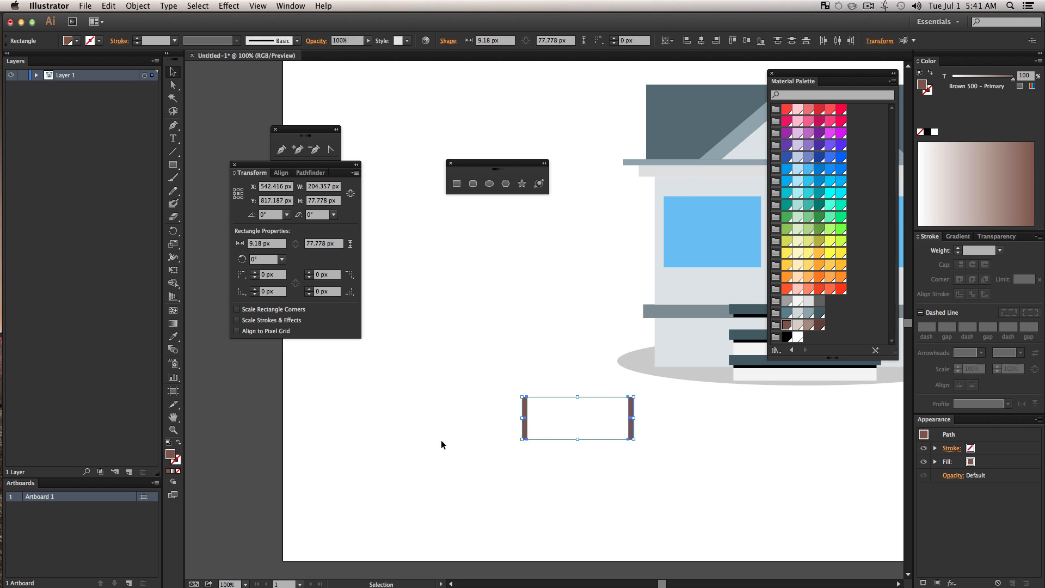
Step: Blend the left post into the right post with the Blend tool
click(172, 352)
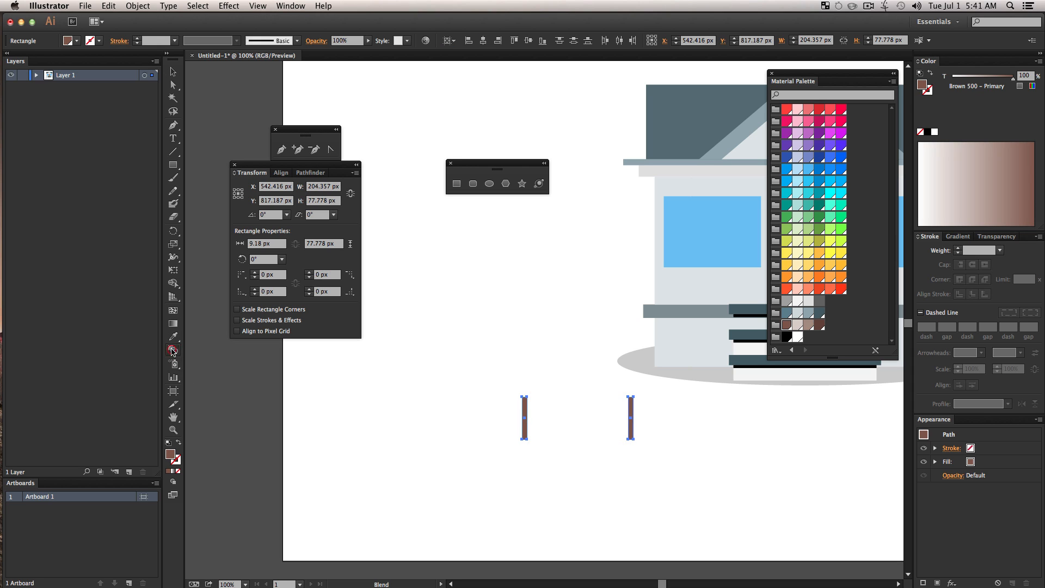
key(shift)
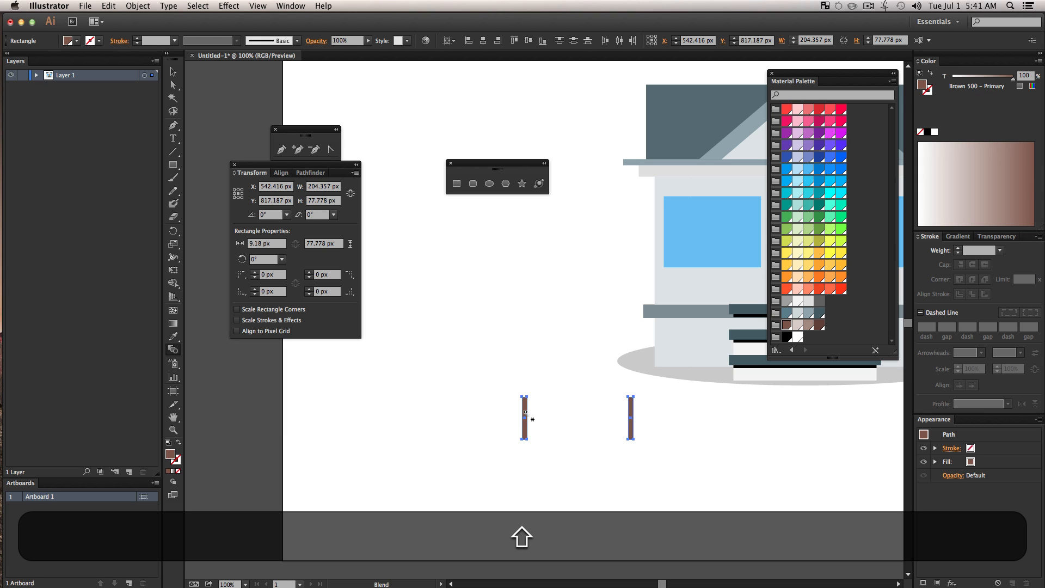
click(525, 412)
click(630, 423)
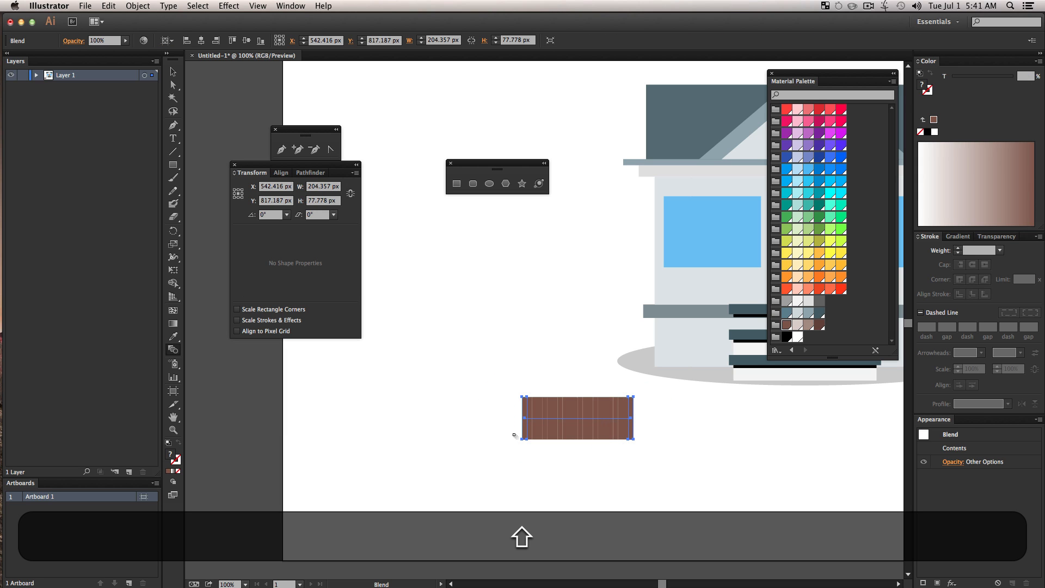
Step: Set the blend's spacing to 8 specified steps, checking it in the preview
double_click(172, 352)
drag(458, 323, 446, 264)
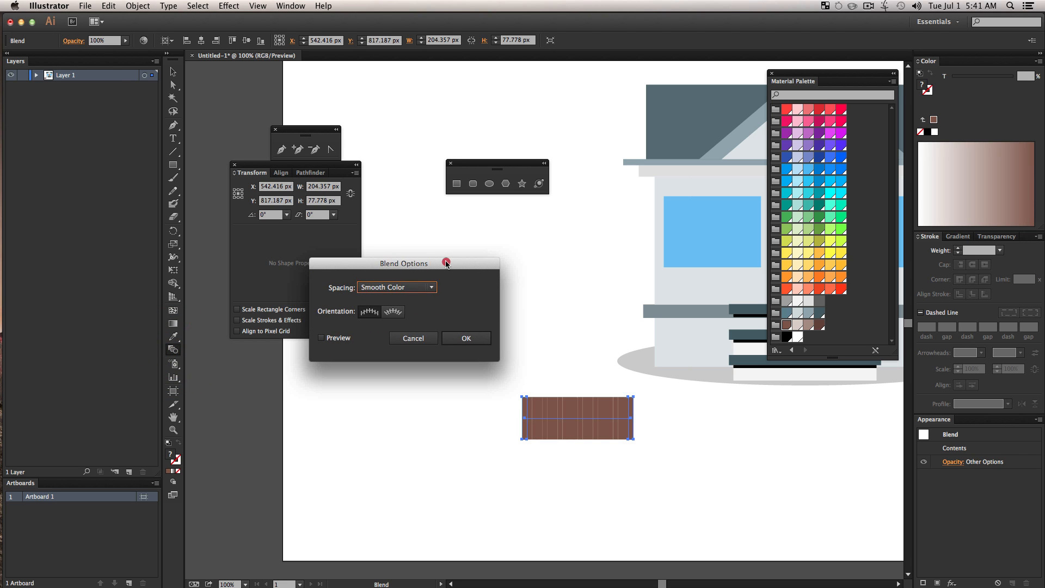
click(409, 287)
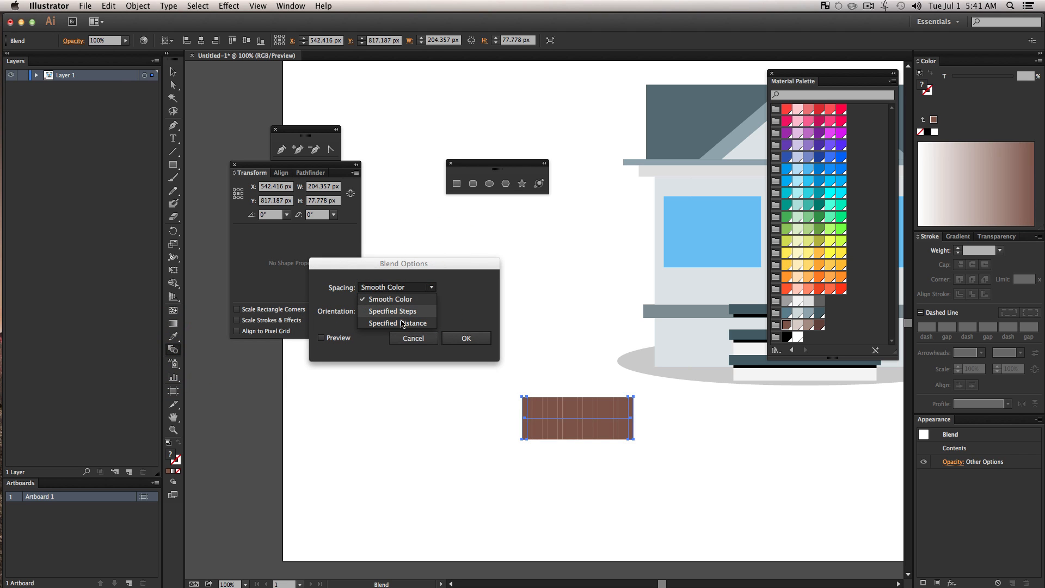
click(406, 312)
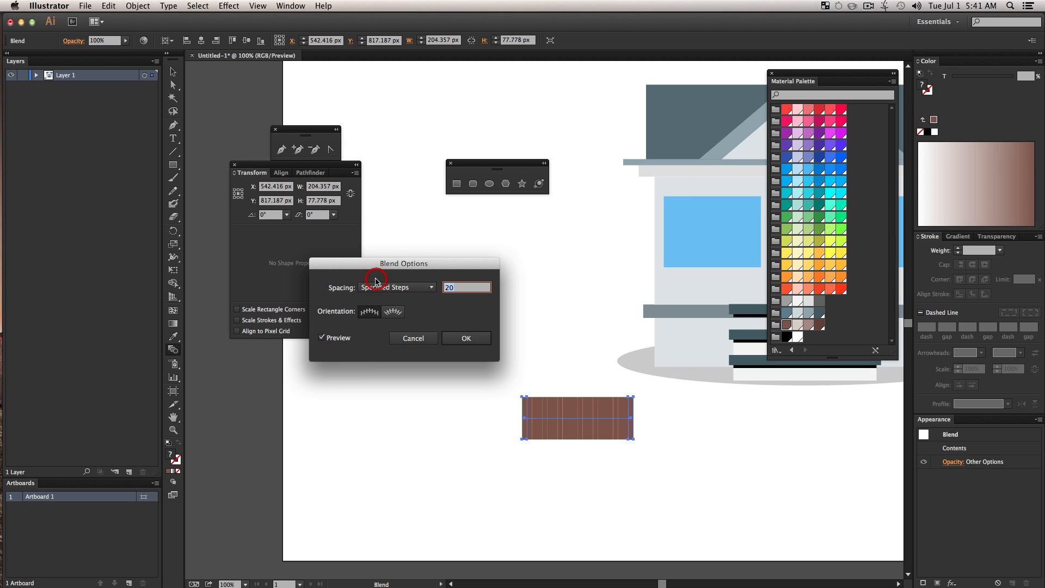
text(8)
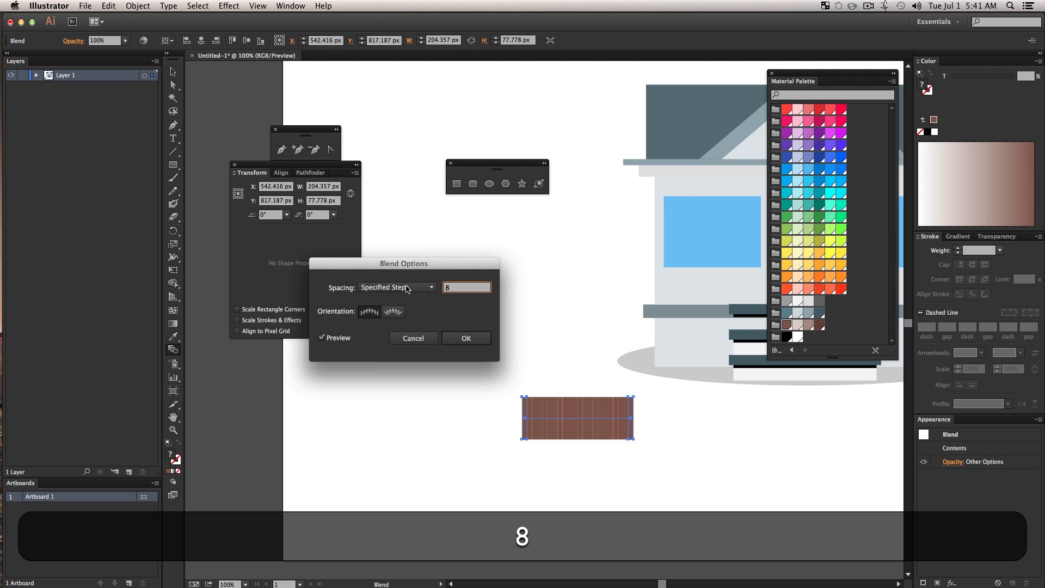
click(321, 338)
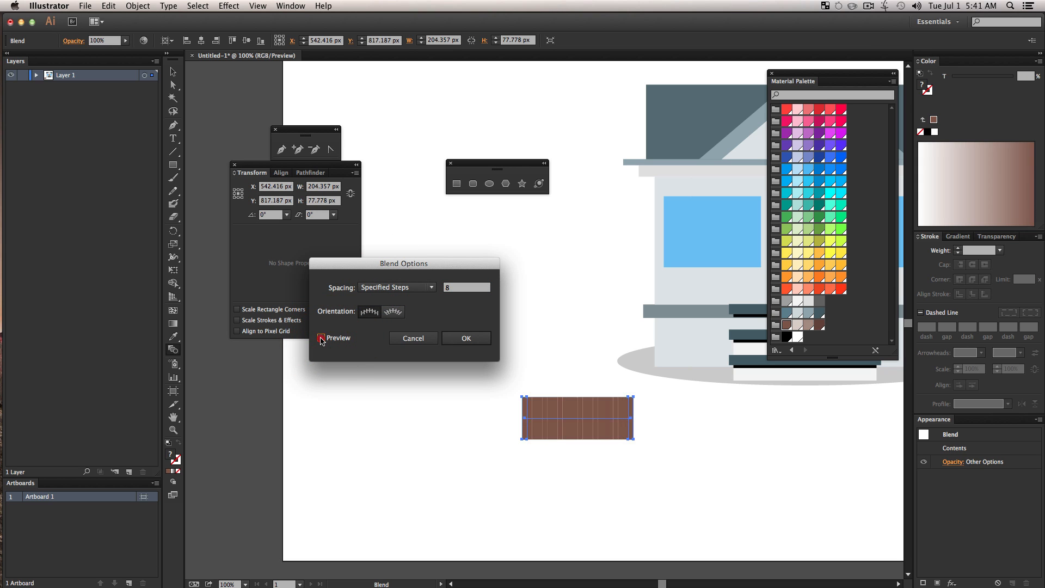
click(321, 338)
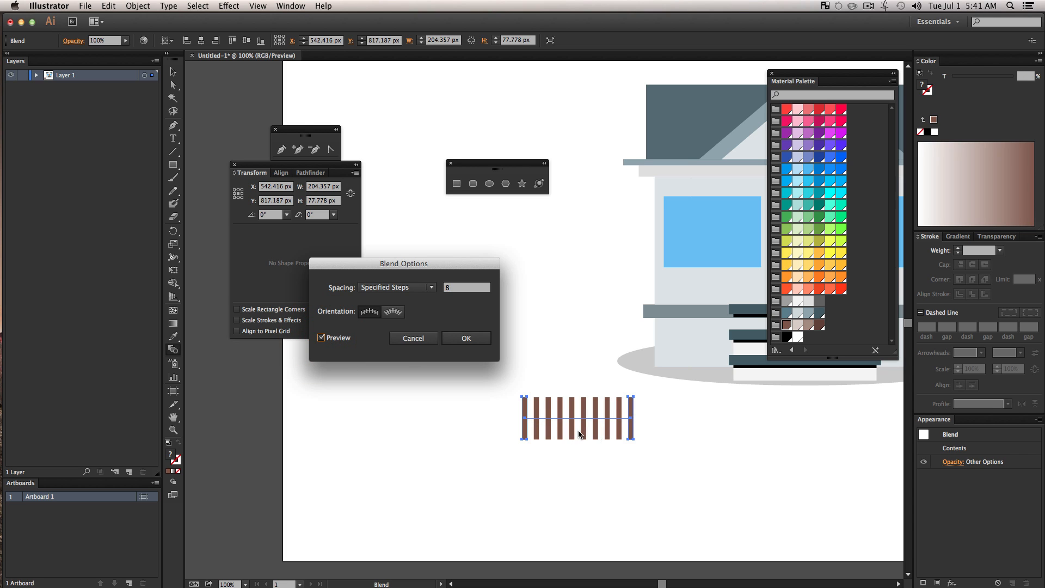
click(461, 342)
Step: Expand the blend into separate post shapes and deselect them
key(v)
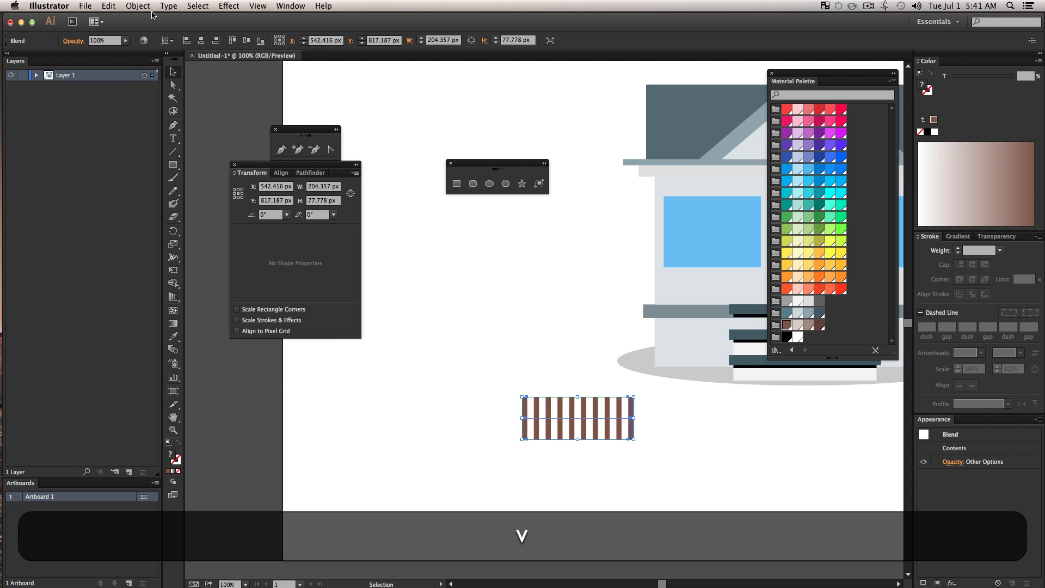
click(136, 6)
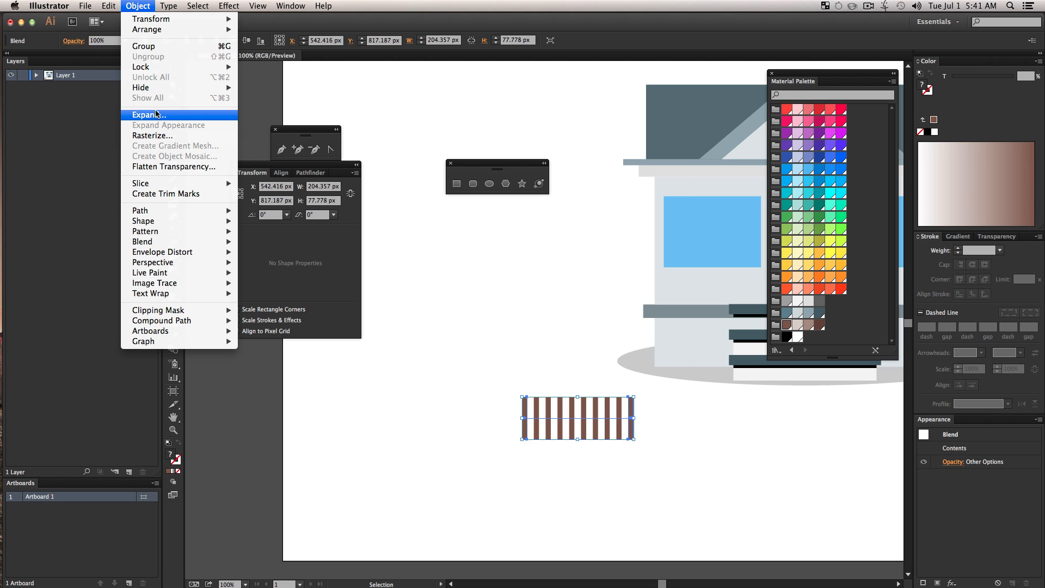
click(157, 112)
click(549, 361)
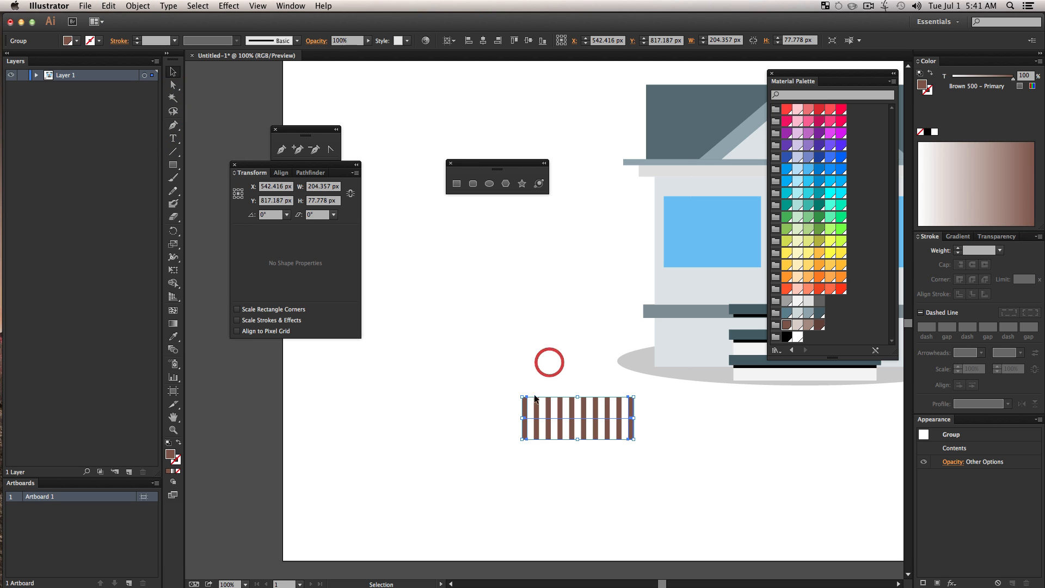
click(646, 459)
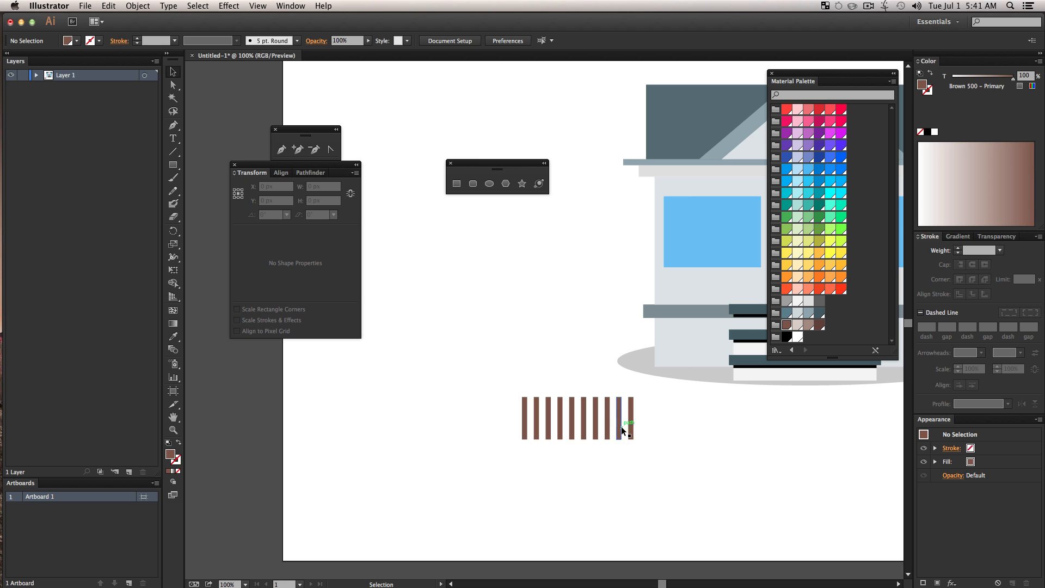
Step: Move the expanded row of posts slightly down and ungroup it
drag(631, 427, 639, 469)
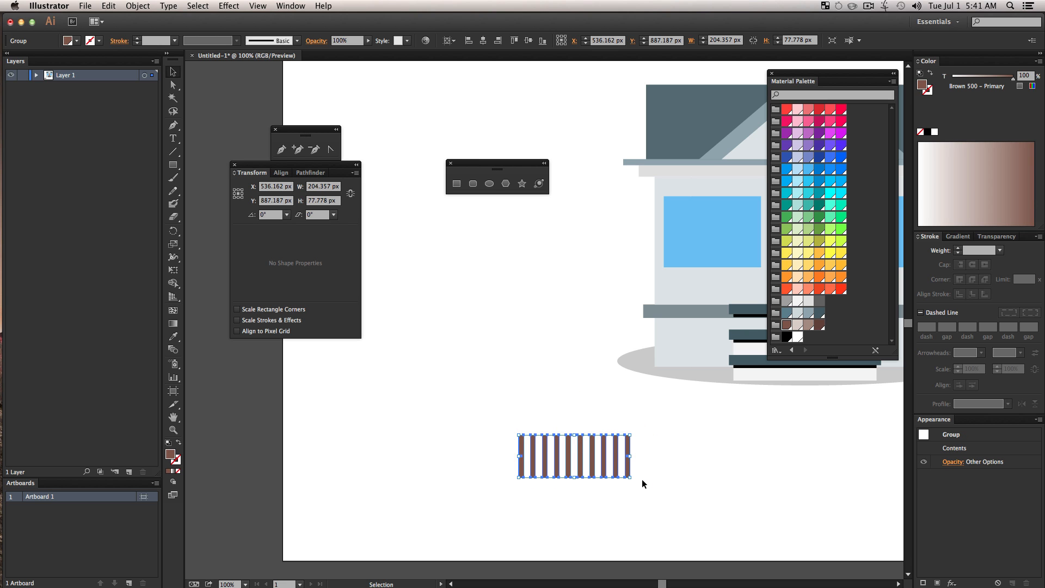
key(shift+super+g)
click(634, 487)
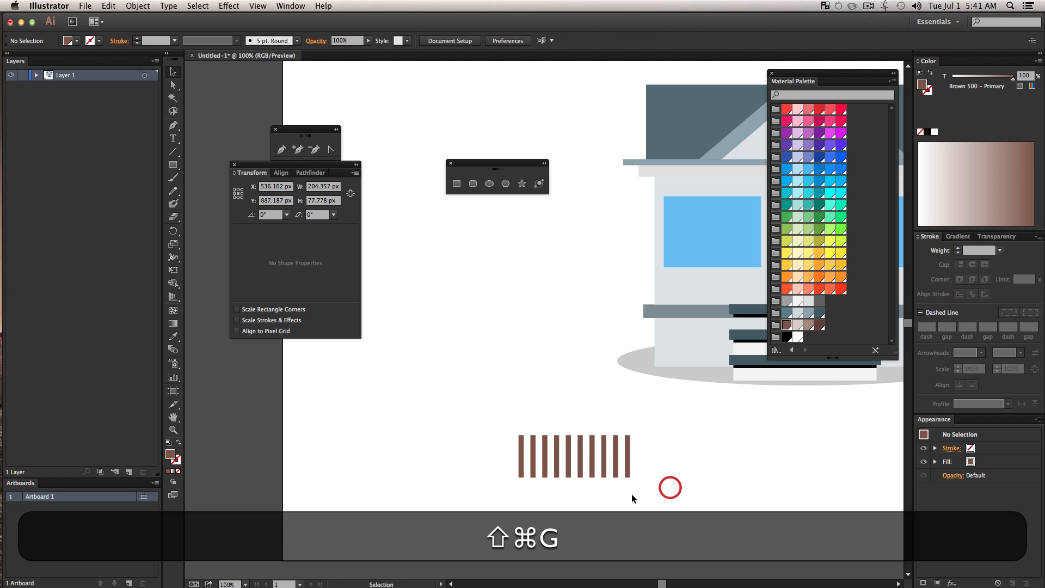
drag(696, 494, 491, 436)
click(674, 497)
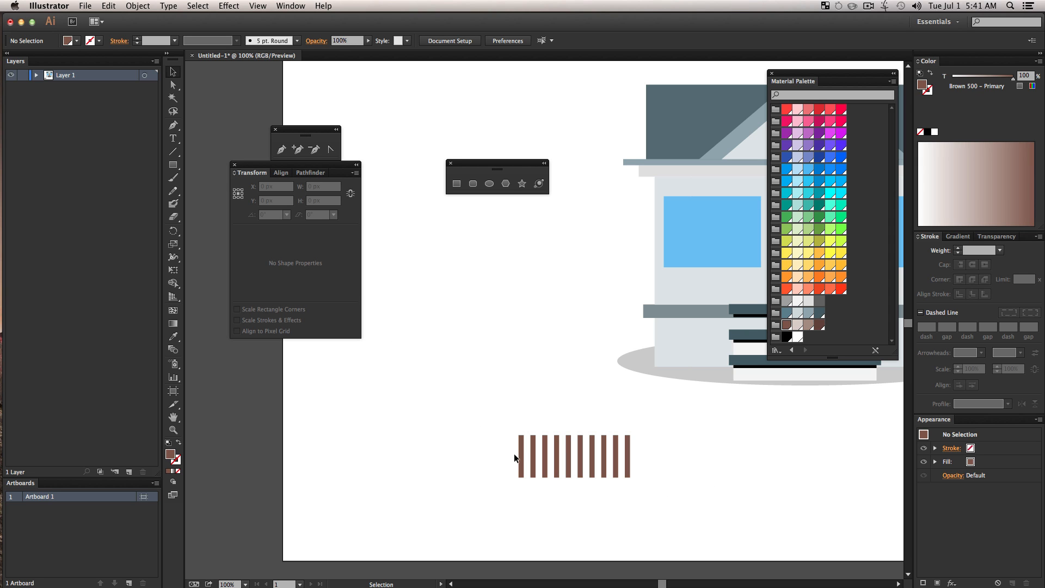
Step: Make a horizontal top rail about 232 × 9 px from a rotated post copy across the posts' upper ends, filled with Brown 700
drag(519, 457, 524, 417)
drag(532, 380, 634, 433)
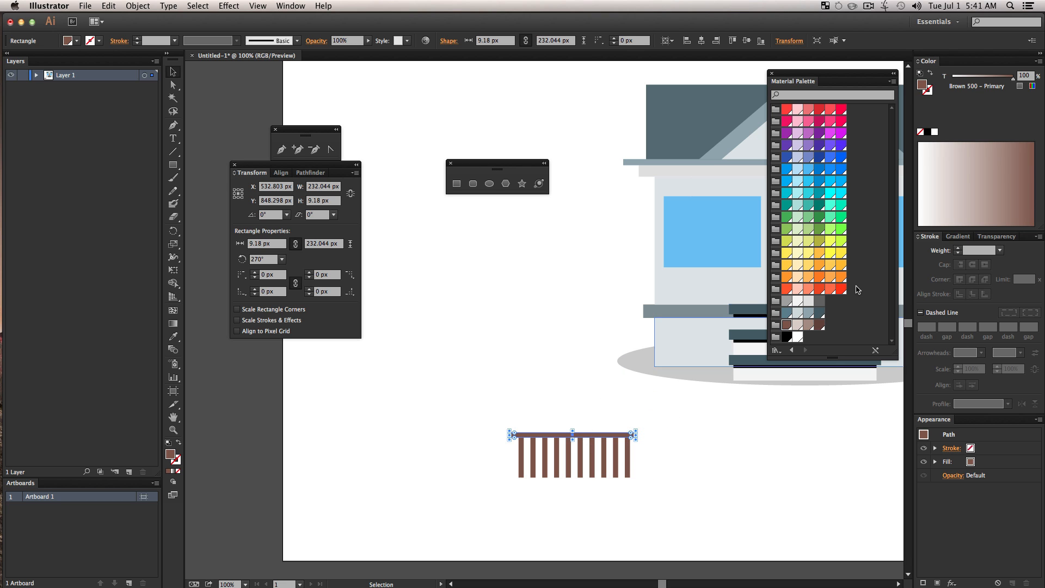
click(819, 324)
key(v)
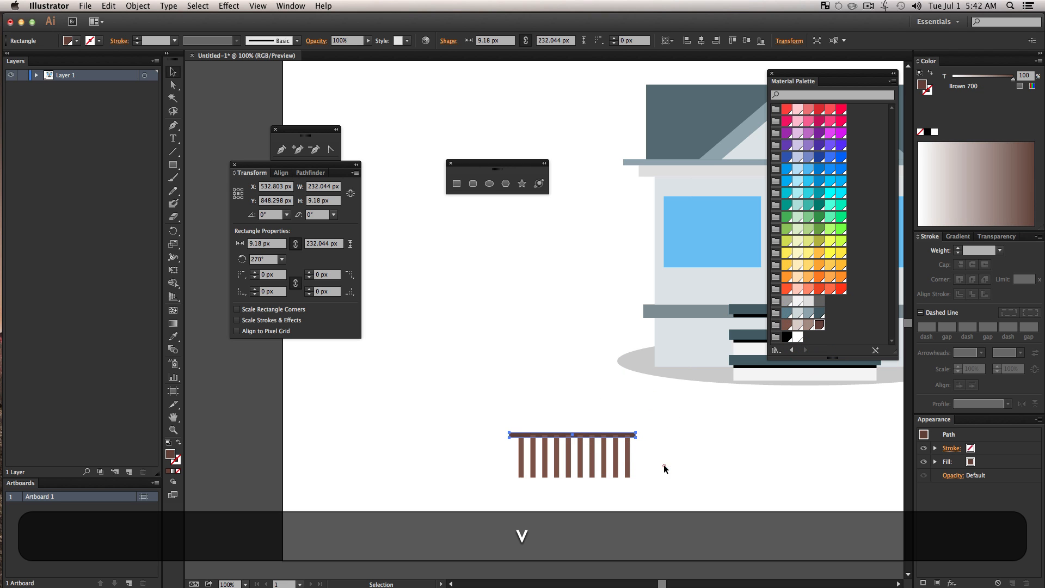
Step: Bring the top rail to the front and duplicate it straight down to the posts' lower ends
click(664, 465)
click(598, 433)
key(shift+super+bracketright)
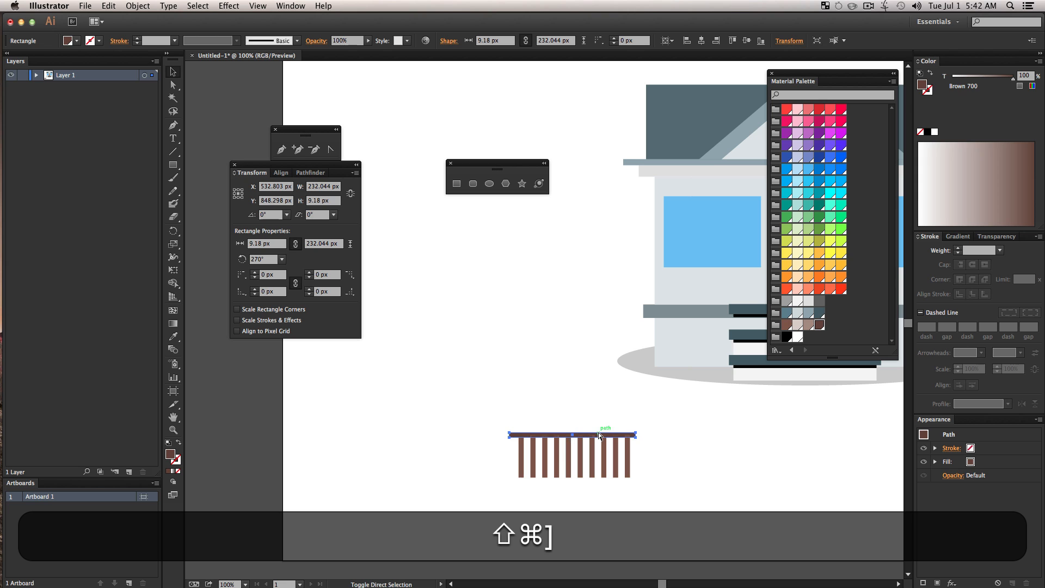
key(alt+shift+super+bracketright)
drag(599, 435, 600, 477)
click(625, 516)
Step: Move the complete railing onto the porch ledge left of the door, with its lower rail resting on the ledge
key(z)
alt+click(659, 494)
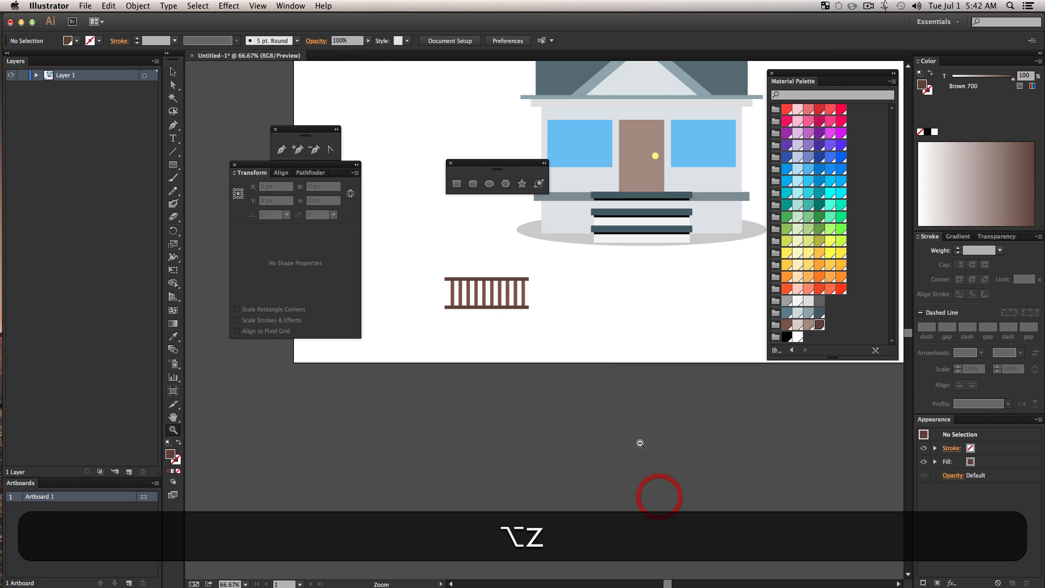
drag(615, 354, 605, 541)
key(v)
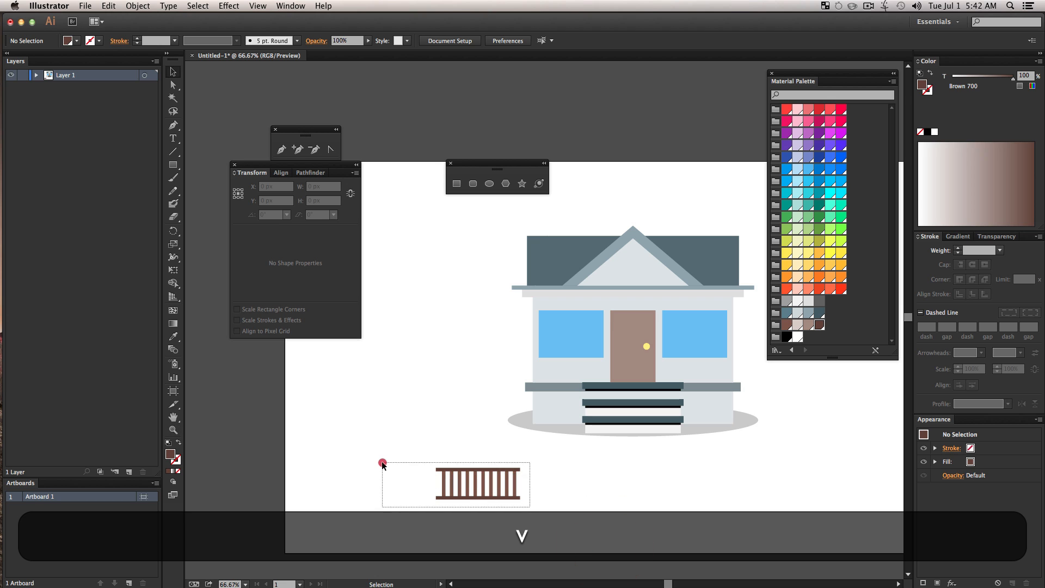
drag(382, 464, 382, 464)
drag(502, 473, 592, 356)
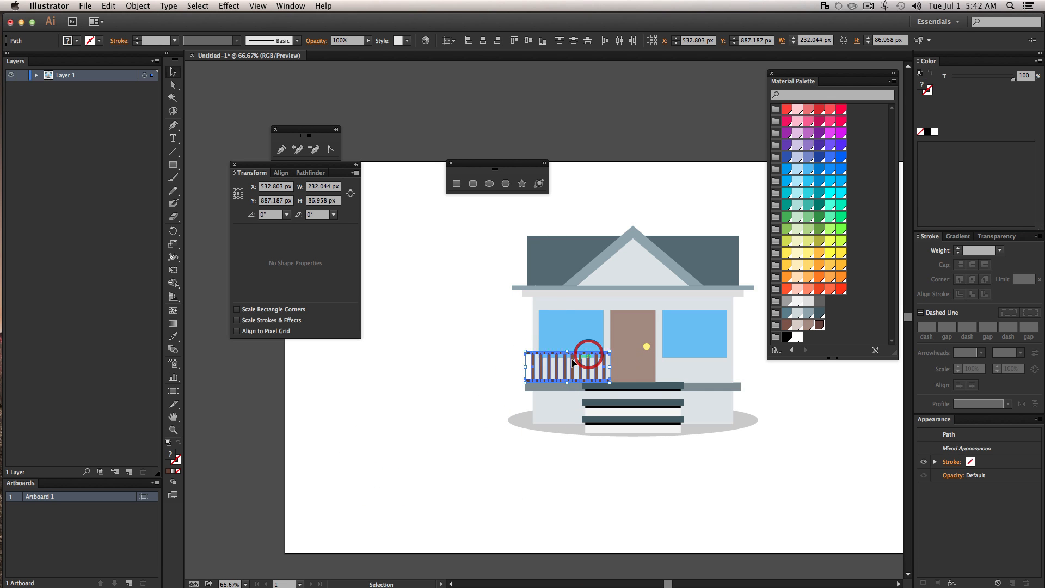
key(z)
drag(491, 331, 762, 451)
key(space)
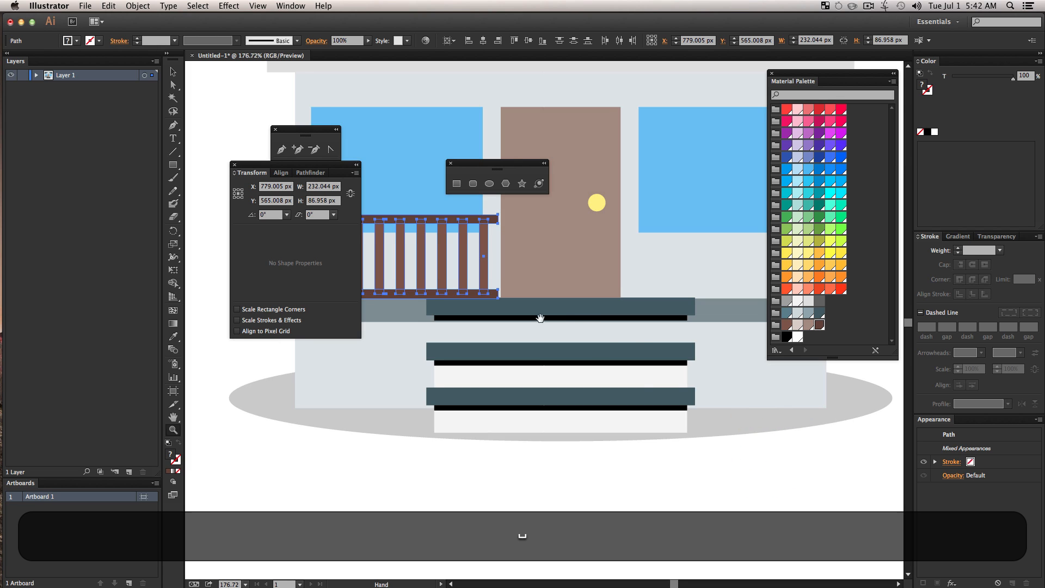
drag(540, 315, 685, 387)
key(v)
drag(627, 372, 627, 370)
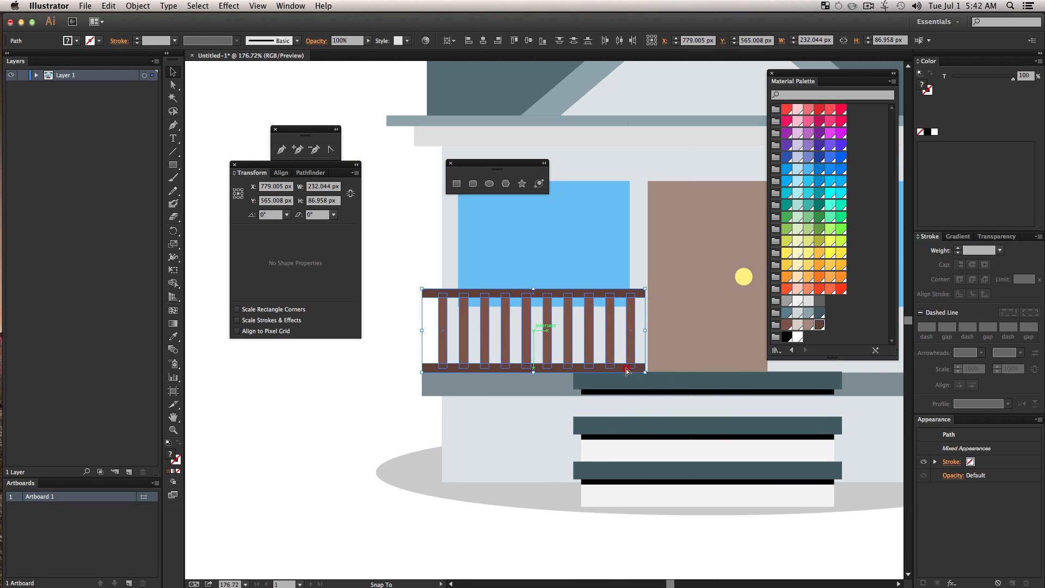
Step: Duplicate the railing along the porch ledge to the right side of the door
key(space)
drag(706, 393, 448, 415)
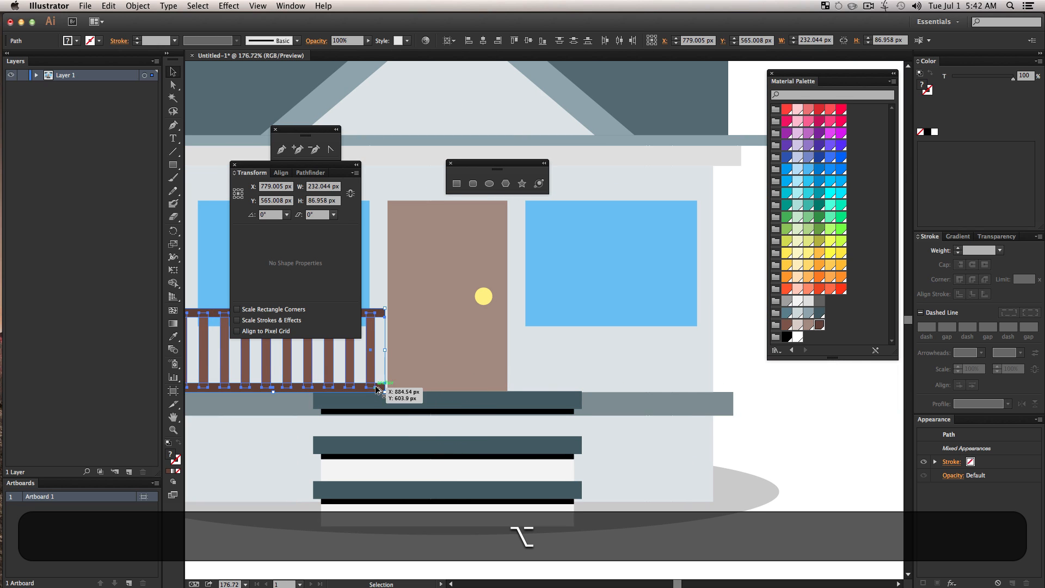
drag(377, 389, 724, 383)
click(792, 438)
Step: Narrow the brown door slightly and evenly from both sides, keeping it centered between the two railings
key(z)
alt+click(595, 441)
alt+click(594, 441)
alt+click(595, 441)
key(space)
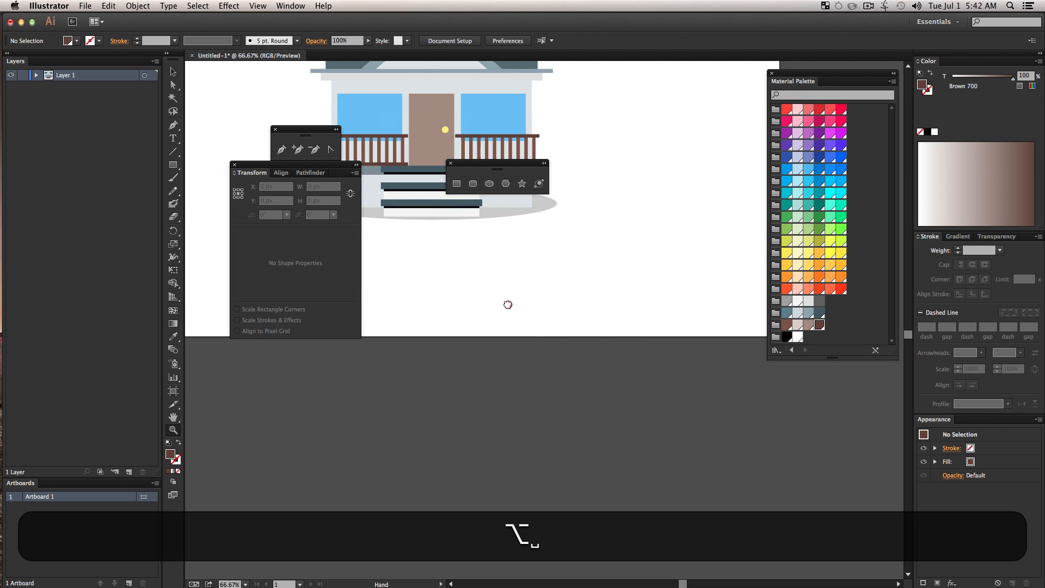
drag(485, 301, 625, 581)
key(z)
key(space)
drag(601, 454, 630, 454)
key(v)
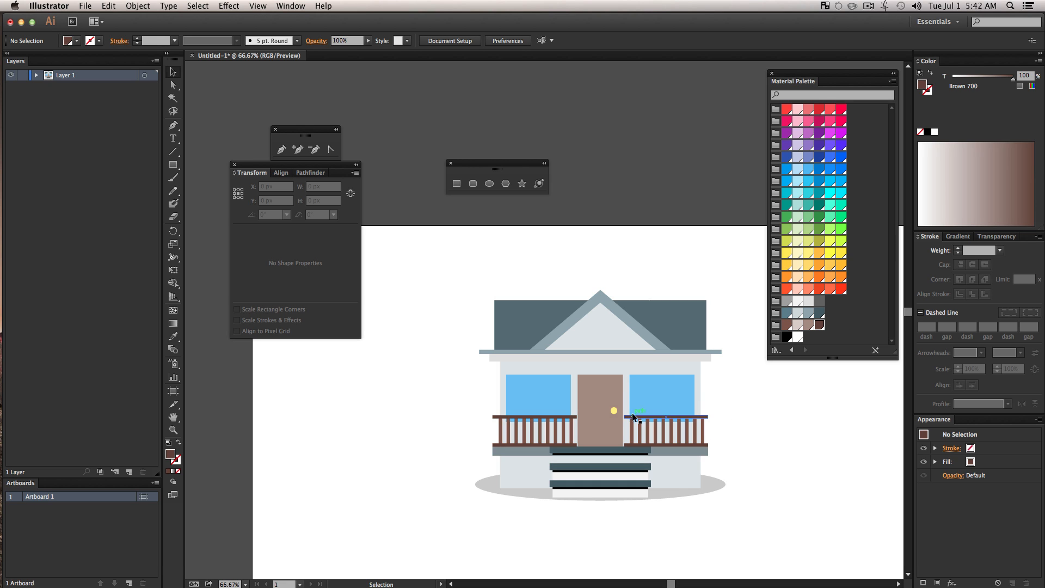
click(592, 420)
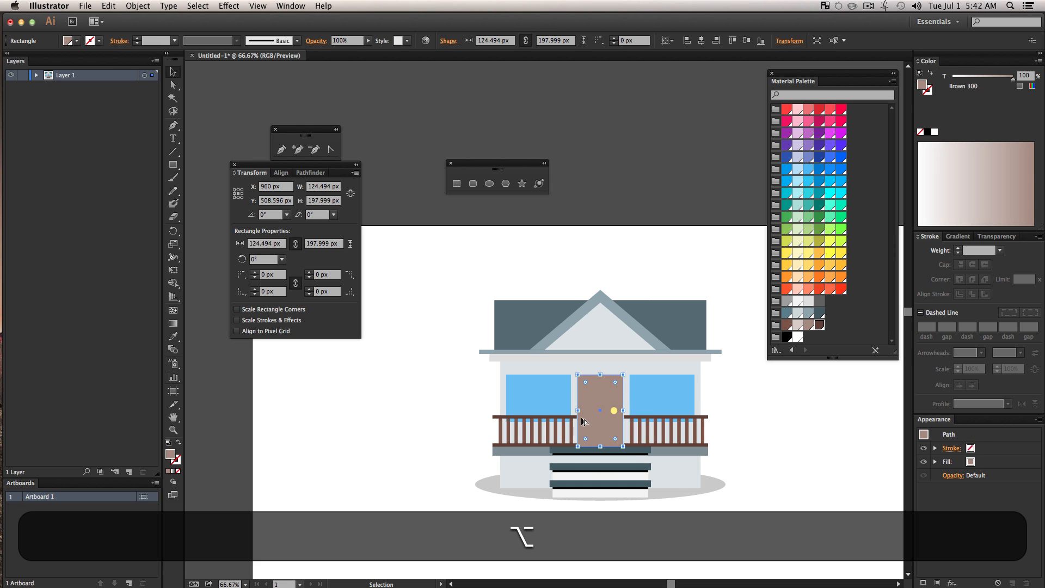
drag(577, 411, 581, 411)
click(776, 477)
Step: Move the yellow doorknob inward from the door's right edge and shrink it about its center to about 14 px in diameter
key(z)
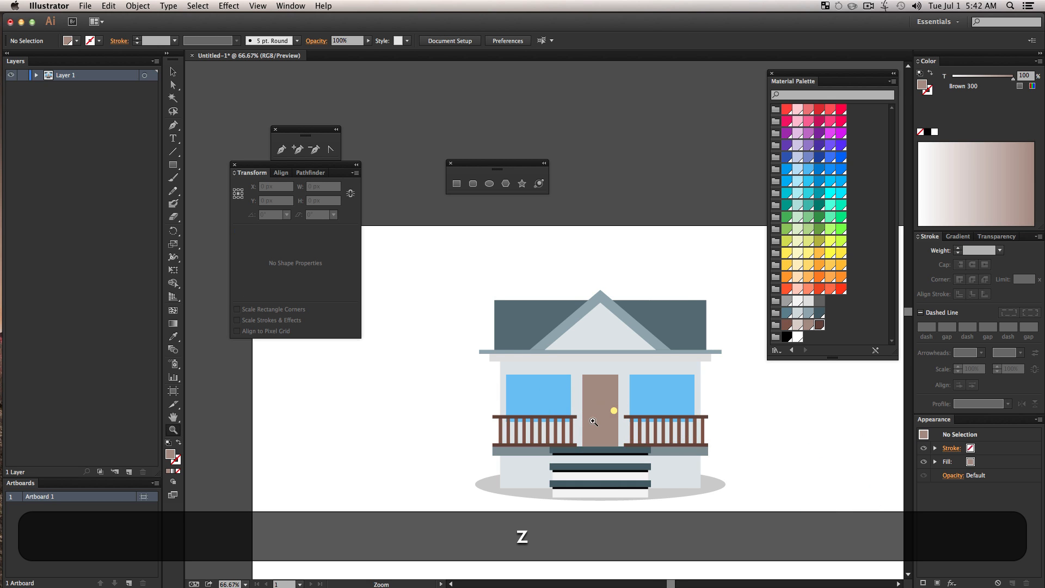
click(592, 421)
click(558, 339)
click(561, 302)
key(space)
drag(529, 259, 609, 281)
key(v)
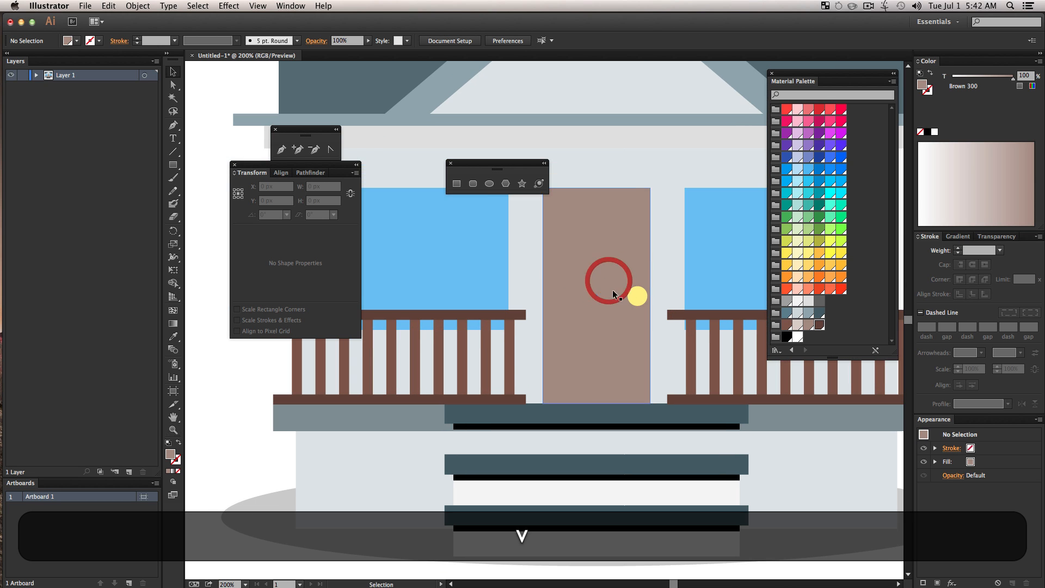
click(627, 296)
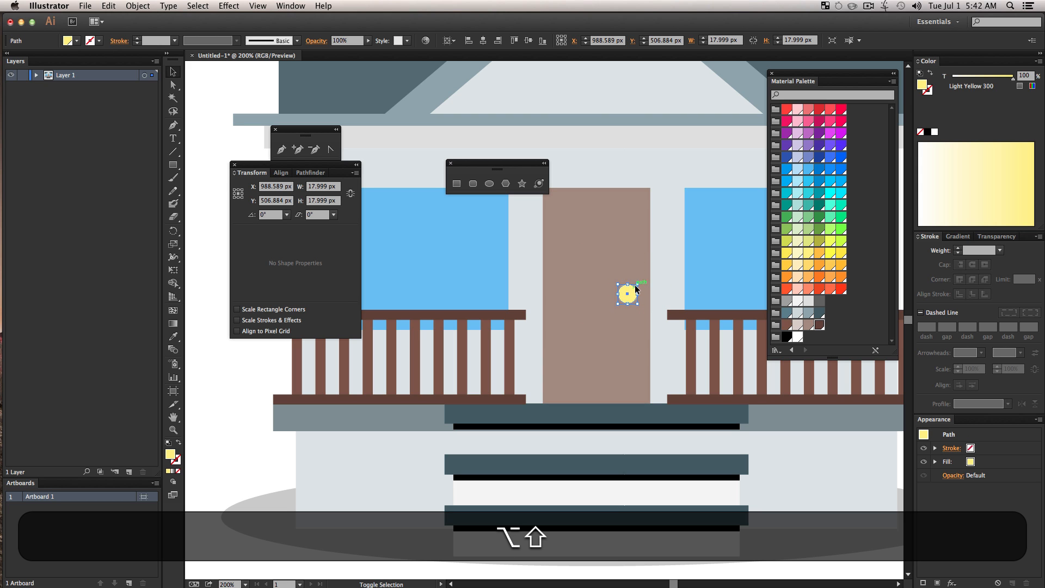
drag(636, 285, 633, 287)
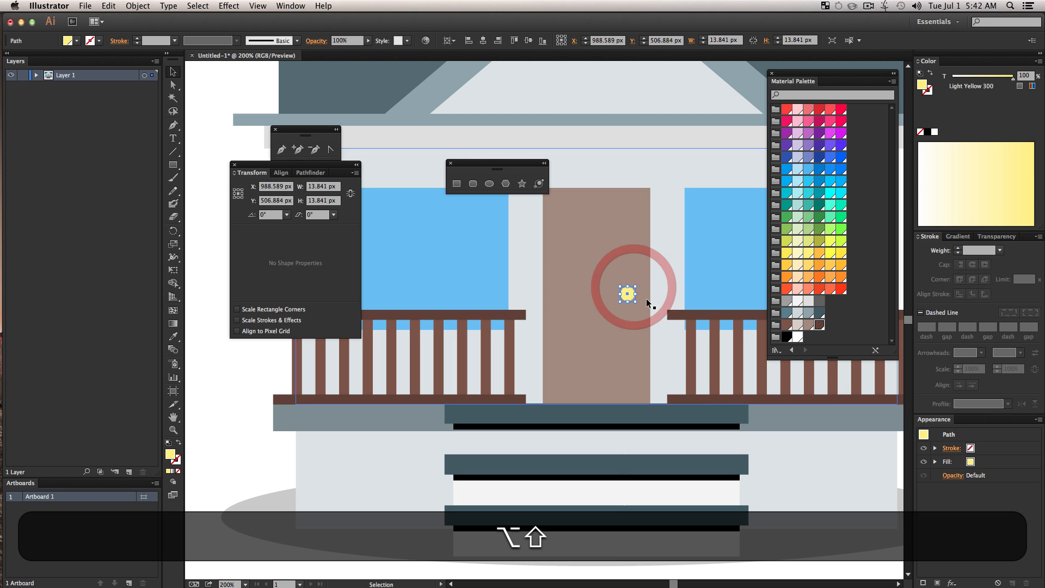
Step: Examine the whole house to check the railings, door and doorknob in context
key(alt+shift+z)
alt+click(642, 414)
key(space)
drag(624, 398, 728, 438)
key(v)
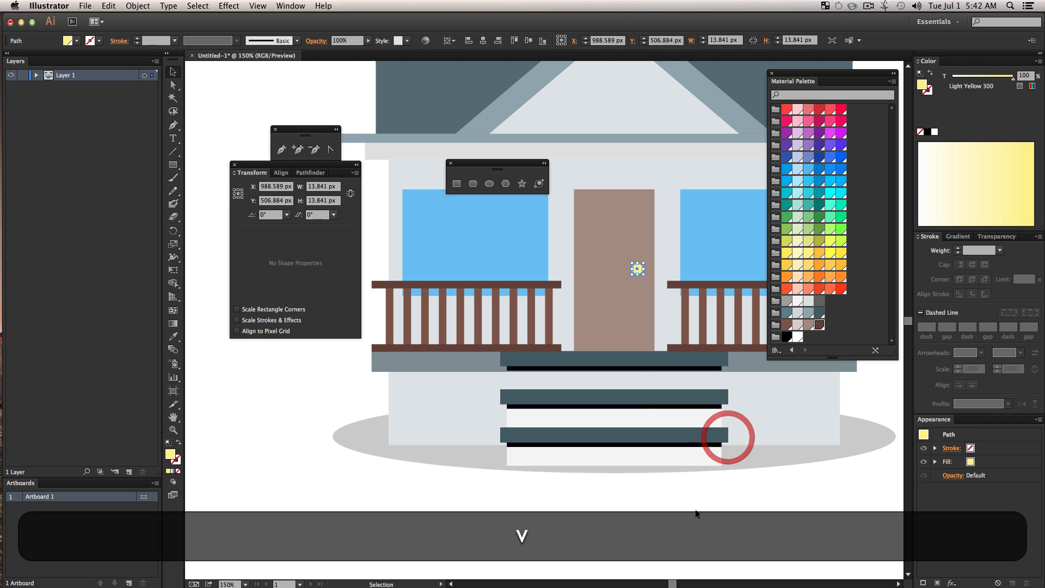
click(695, 509)
key(space)
drag(633, 396, 643, 434)
key(alt+z)
alt+click(650, 435)
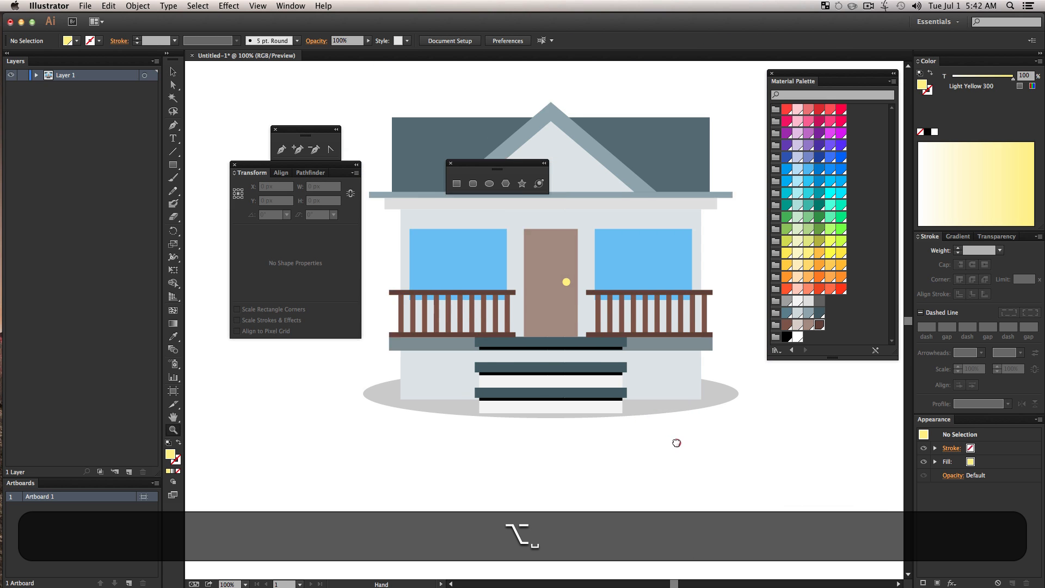
Step: Draw a thin bar about 92 by 5 px above the roof, fill it with Blue Grey 300, and duplicate it downward into four stacked bars
key(v)
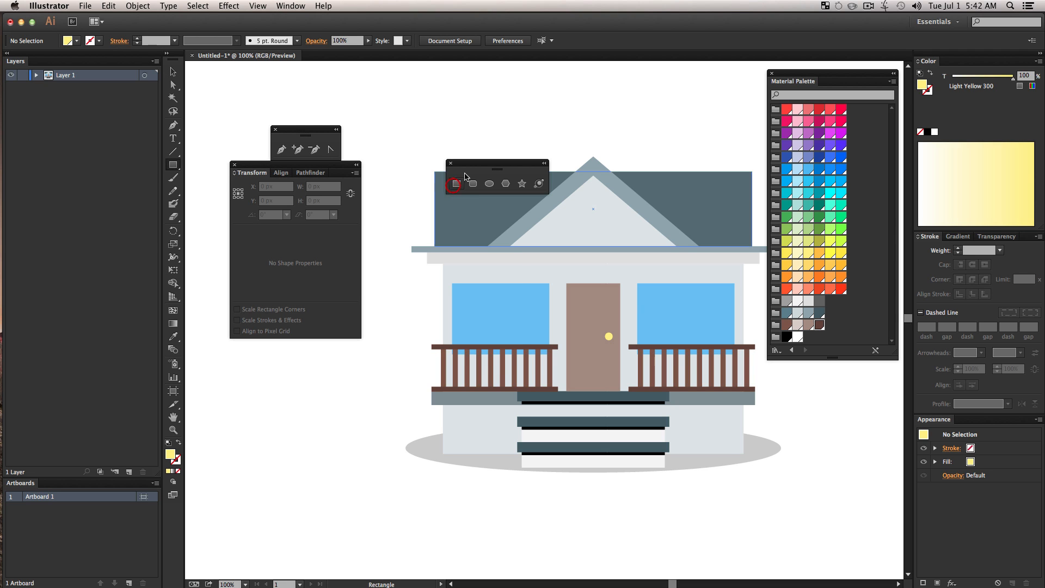
drag(521, 90, 572, 93)
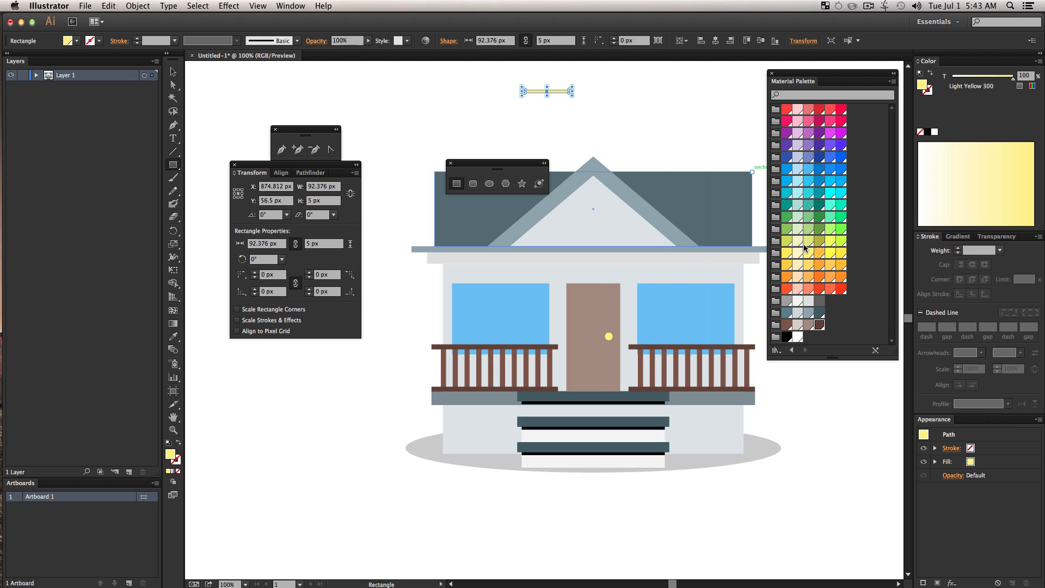
click(807, 314)
key(v)
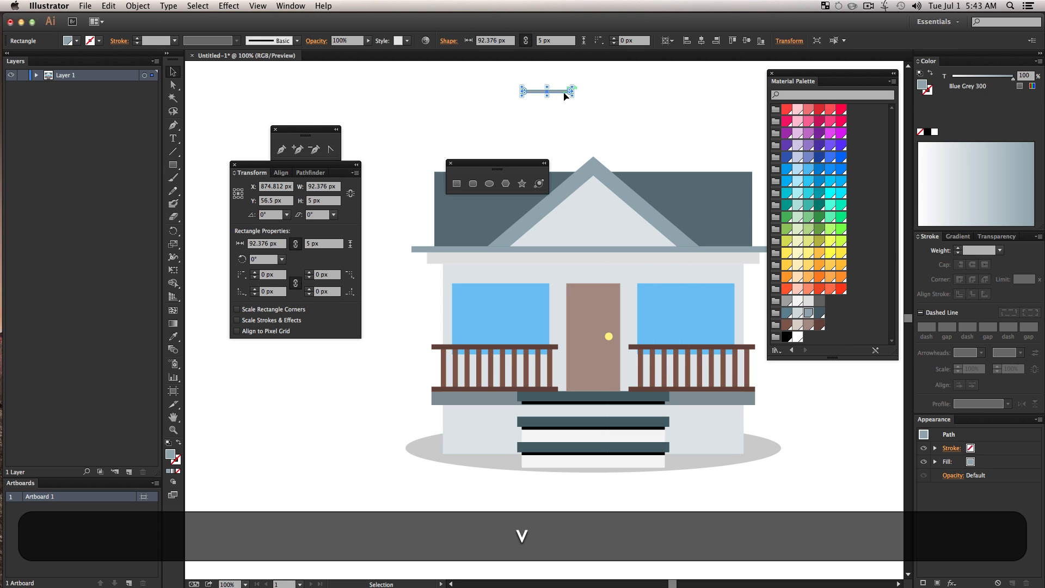
drag(554, 92, 556, 117)
click(555, 129)
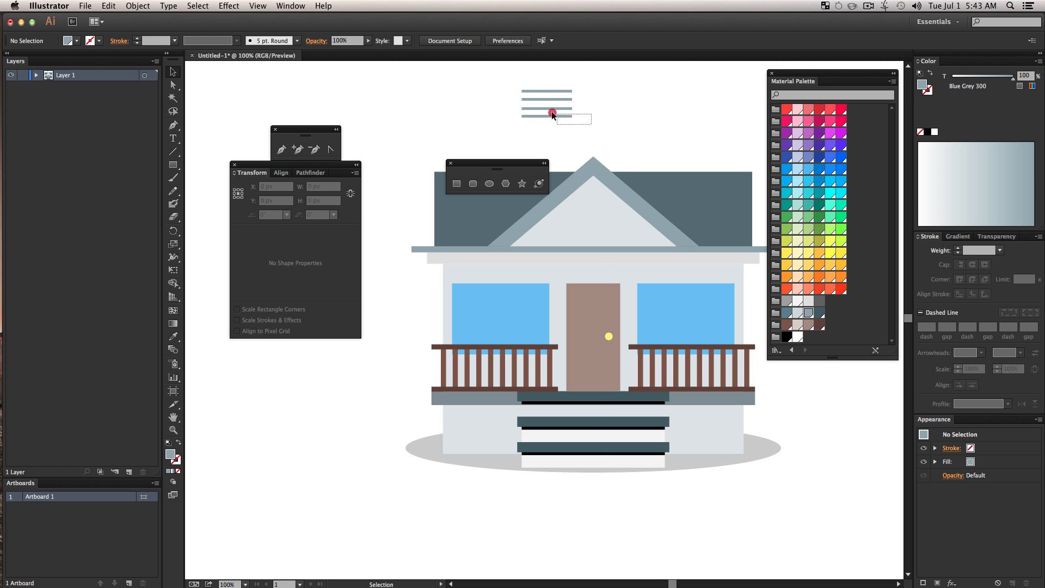
Step: Distribute the four bars evenly by vertical centers relative to the selection, and move them into the middle of the gable as a vent
drag(552, 115, 486, 62)
click(282, 173)
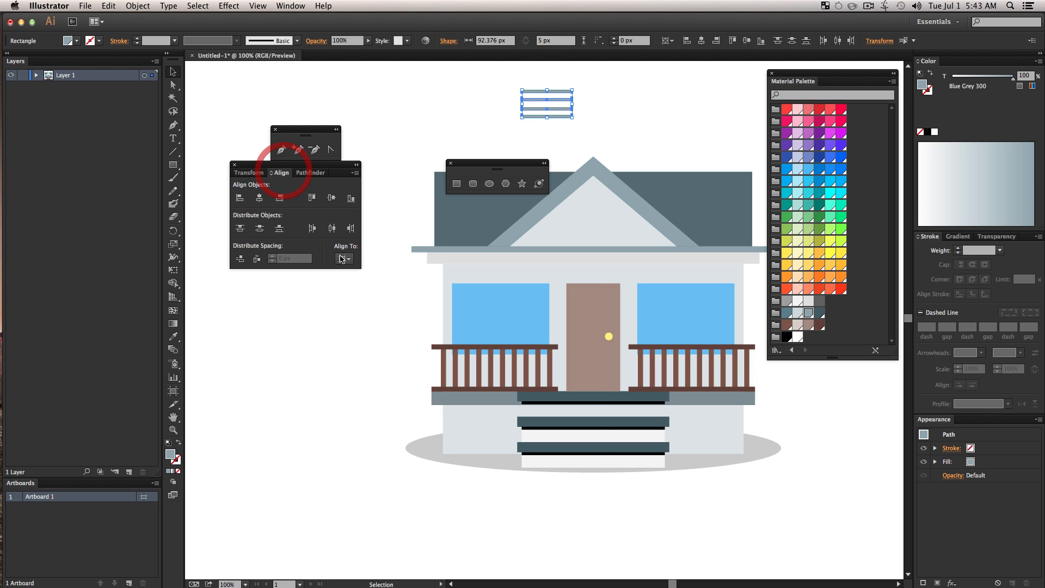
click(331, 229)
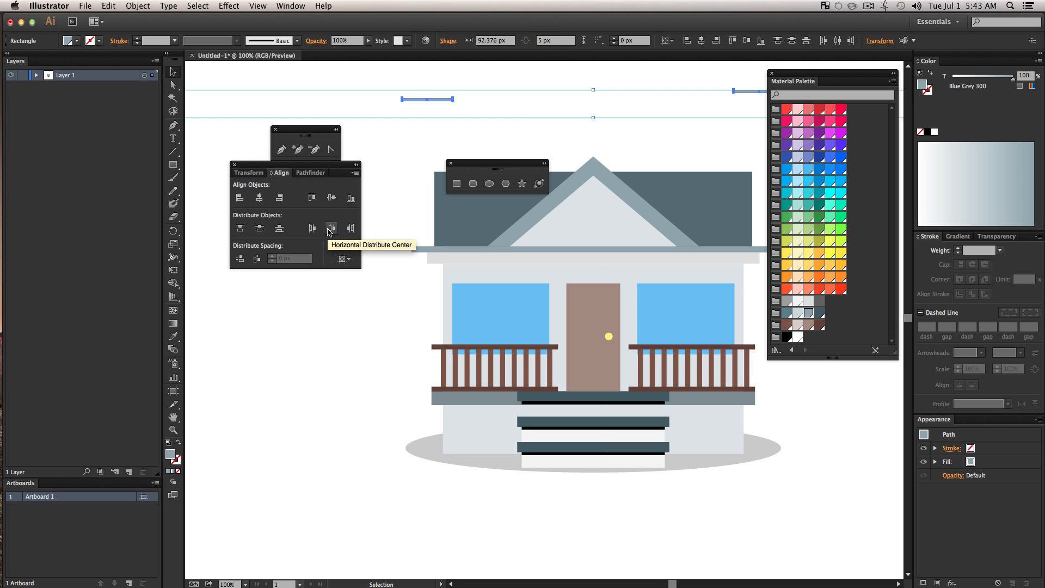
key(super+z)
click(344, 259)
click(351, 273)
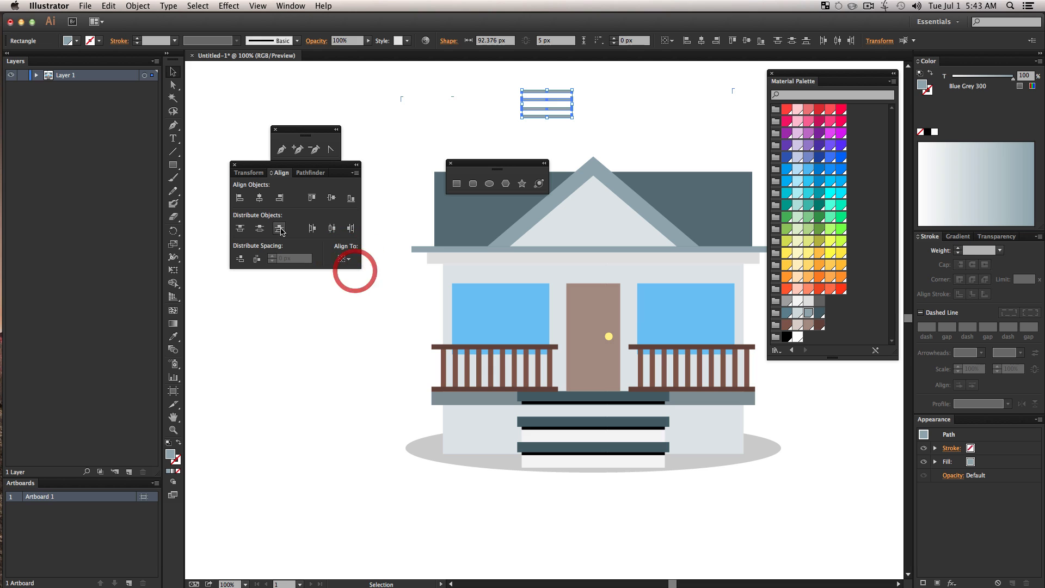
click(260, 229)
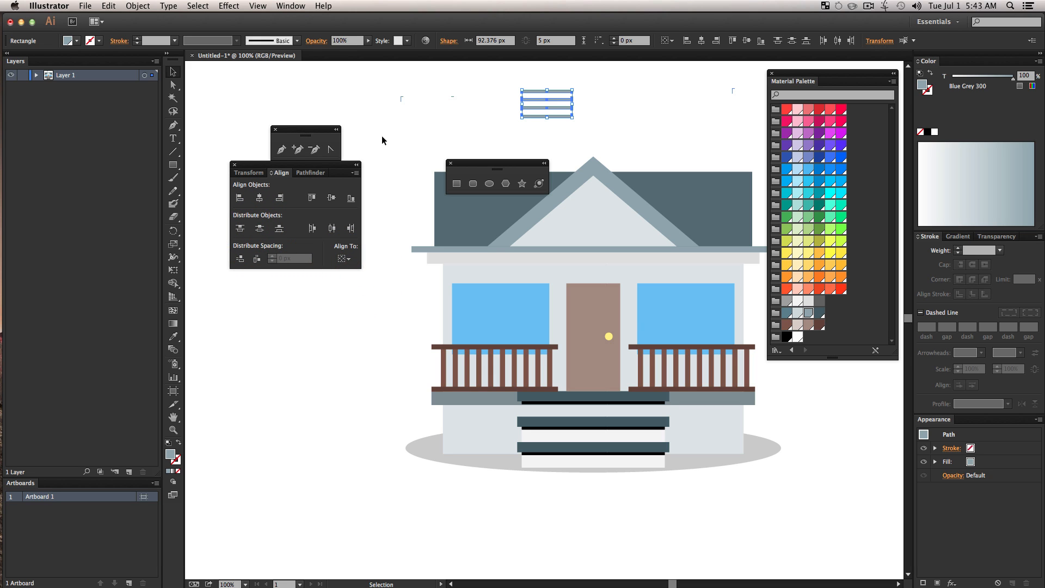
drag(553, 110, 601, 223)
click(649, 136)
Step: Draw an upright rectangle about 52 by 67 px in the empty area below and left of the house
key(alt+z)
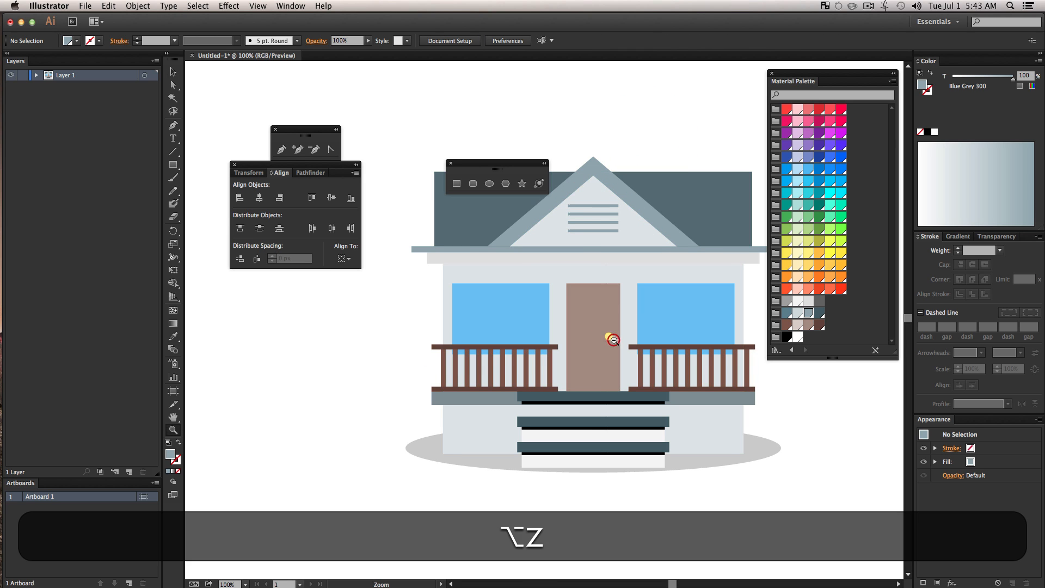
alt+click(544, 356)
drag(544, 357, 596, 361)
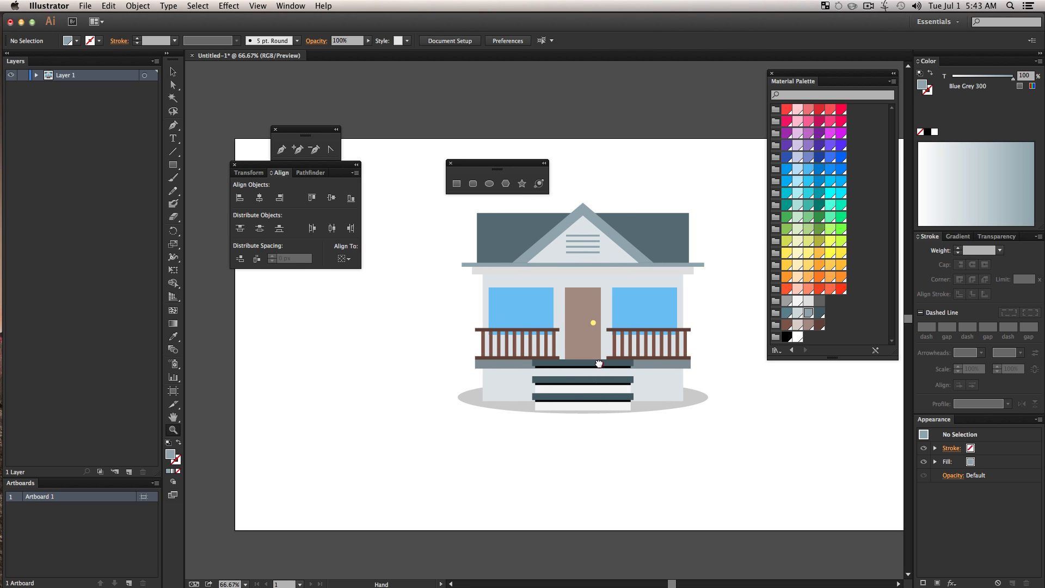
key(v)
click(675, 461)
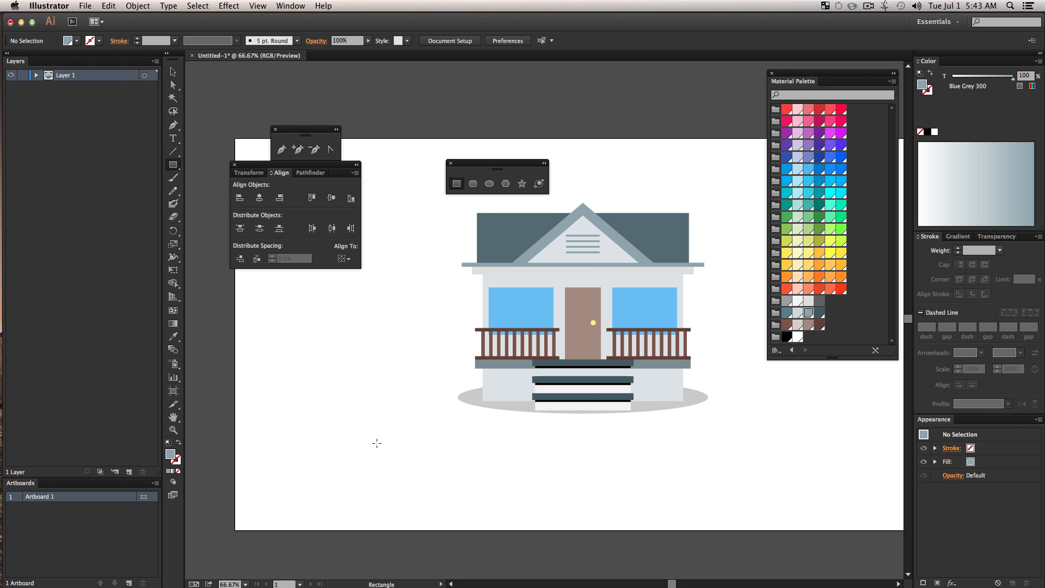
drag(395, 467, 396, 468)
Step: Select the new rectangle up close and close the floating set of shape tools
key(z)
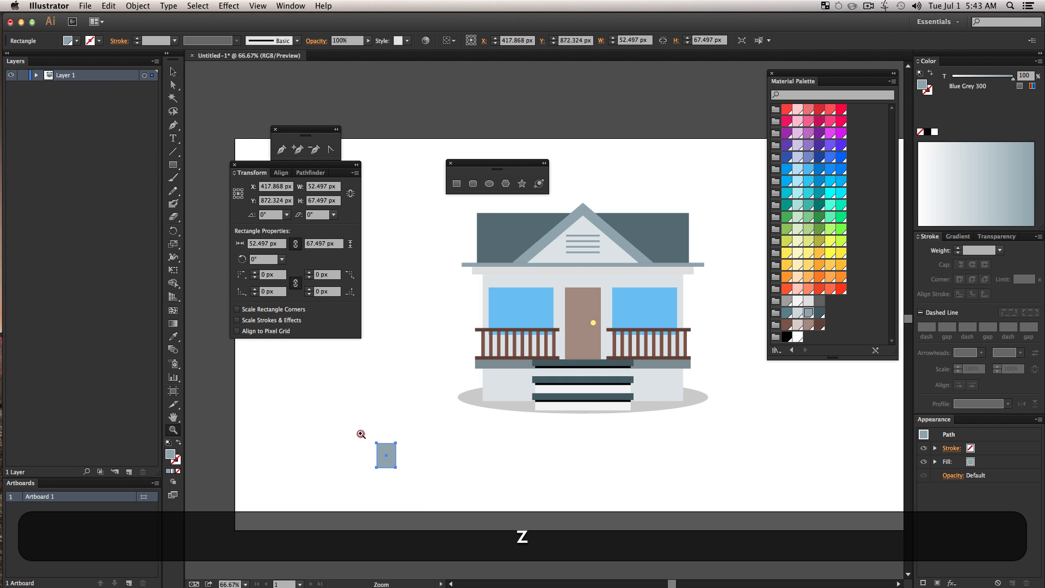
drag(359, 432, 433, 507)
key(space)
drag(508, 293, 661, 479)
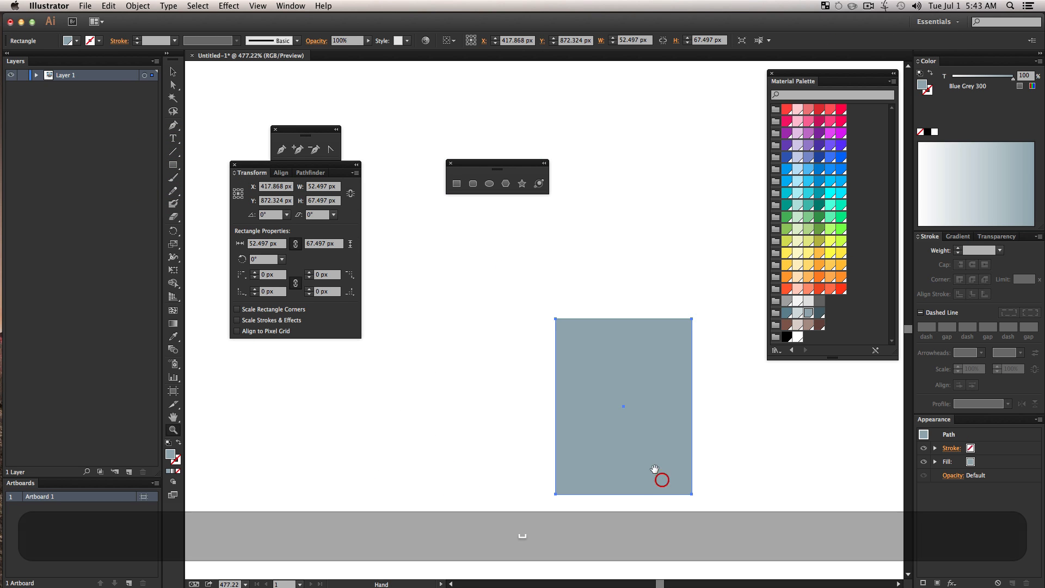
key(v)
click(614, 368)
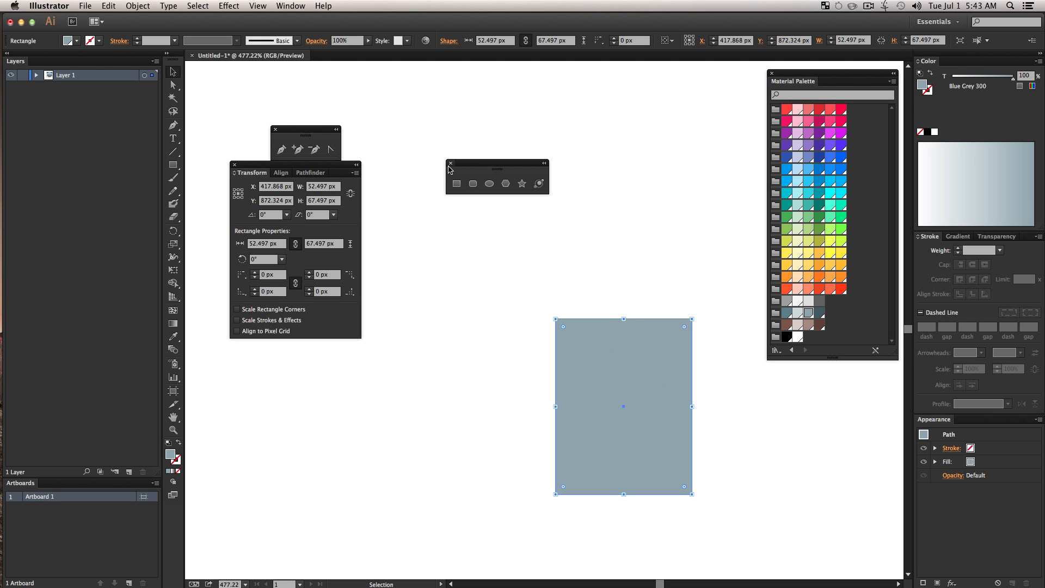
click(448, 163)
key(v)
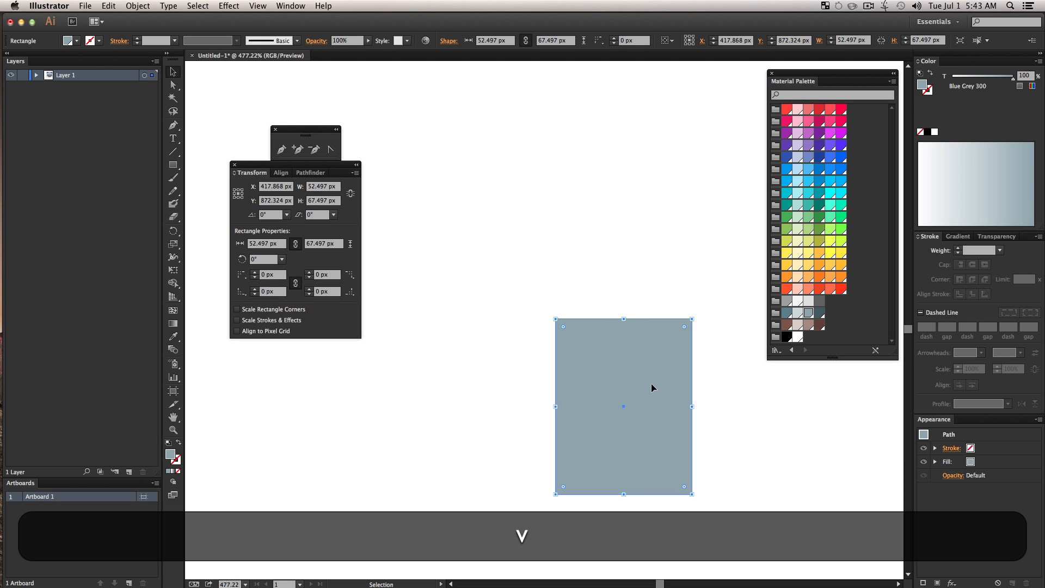
Step: Move the rectangle's two top corners outward horizontally to form a flared pot about 74 px wide at the top
click(651, 384)
key(a)
drag(554, 318, 529, 315)
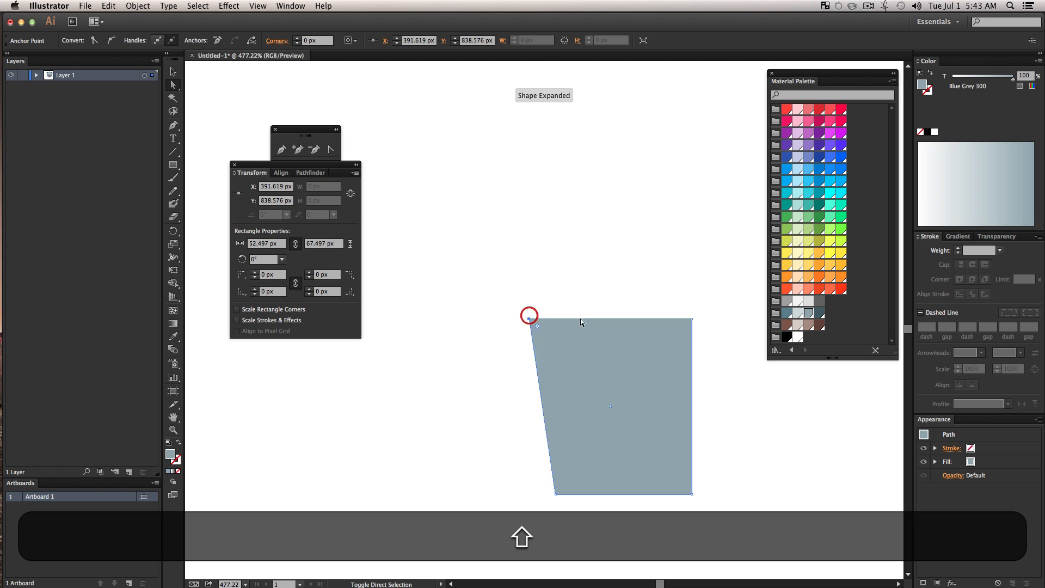
click(691, 318)
drag(691, 318, 722, 321)
click(735, 436)
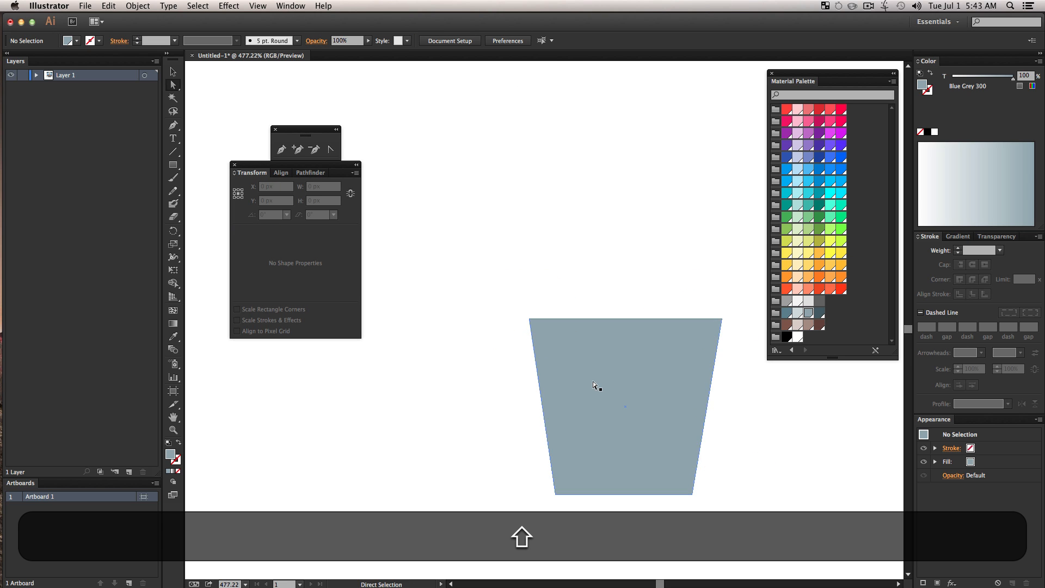
Step: Move the pot's top-right corner slightly inward horizontally, narrowing the pot to about 71 px wide
click(574, 357)
key(a)
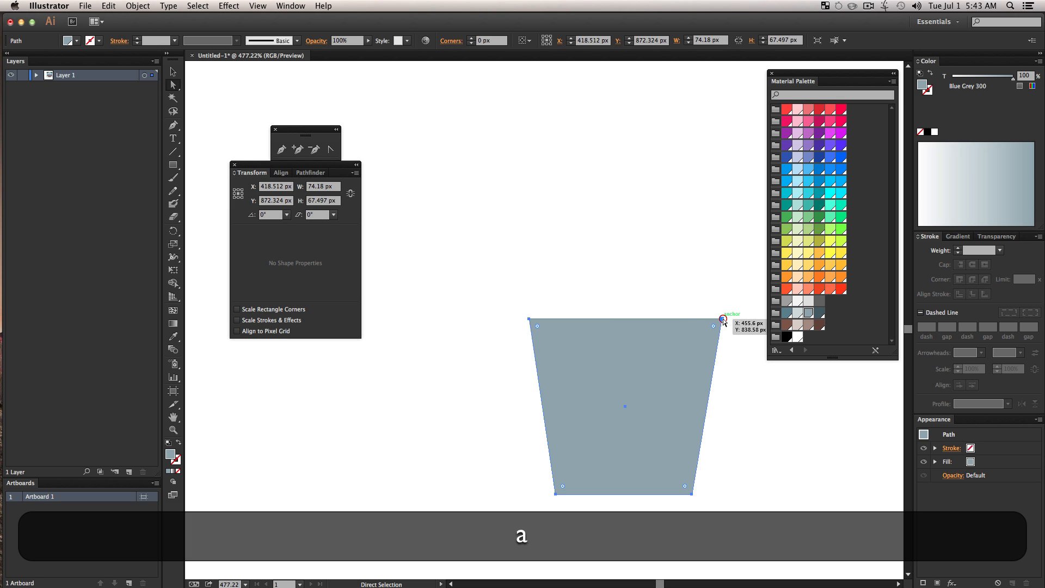
drag(723, 321, 714, 318)
click(762, 412)
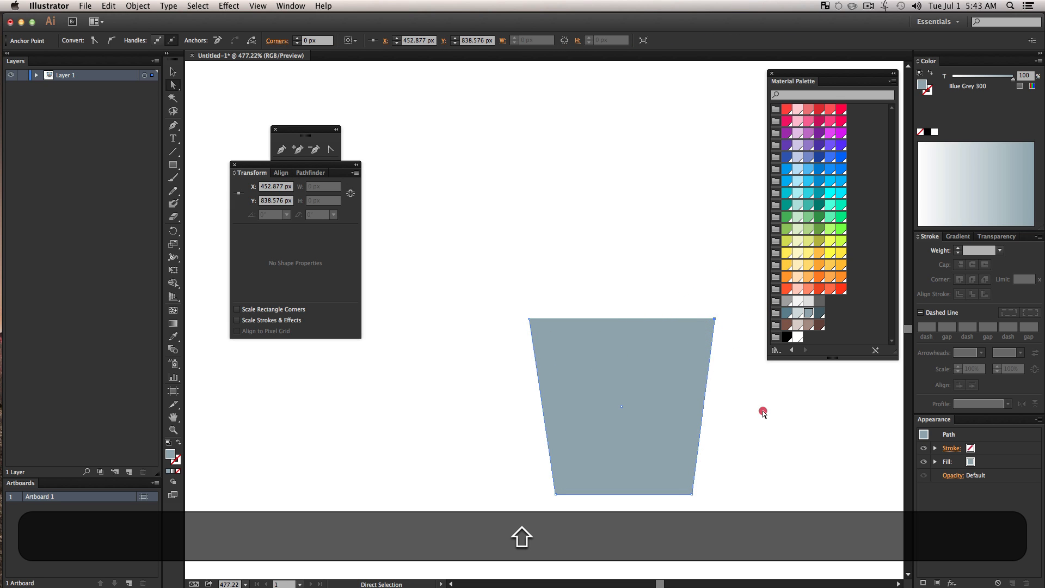
Step: Fill the pot shape with Orange A200
click(709, 368)
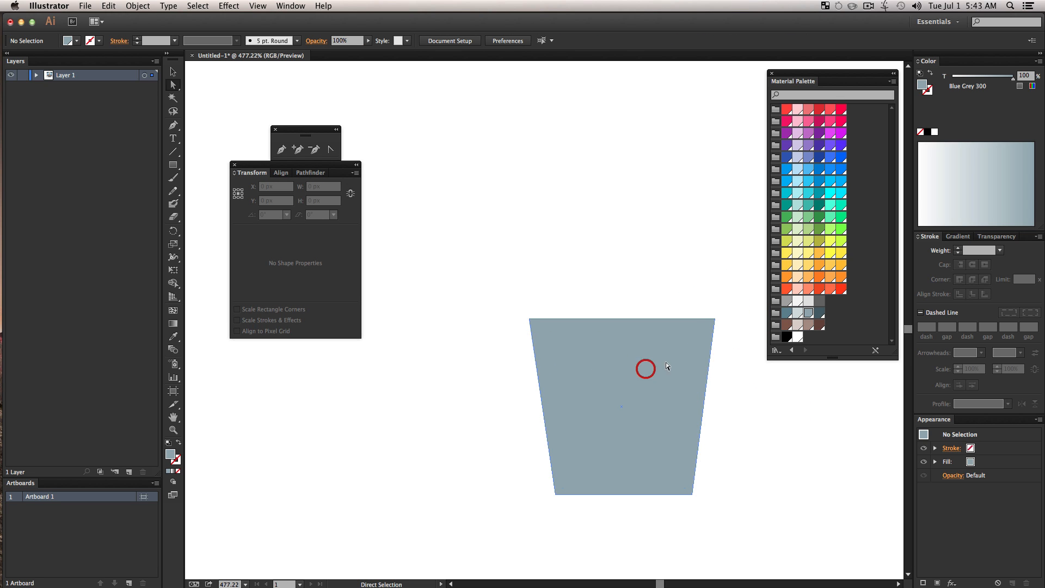
click(830, 253)
click(830, 266)
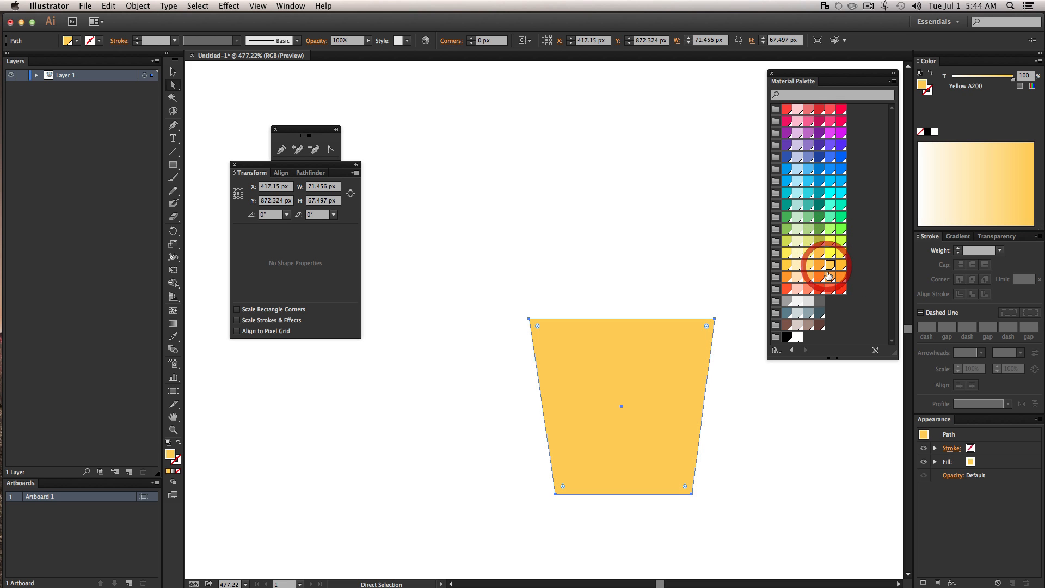
click(828, 277)
Step: Move the pot's top-right corner about 2 px outward horizontally to balance its two slanted sides
key(v)
click(651, 394)
key(a)
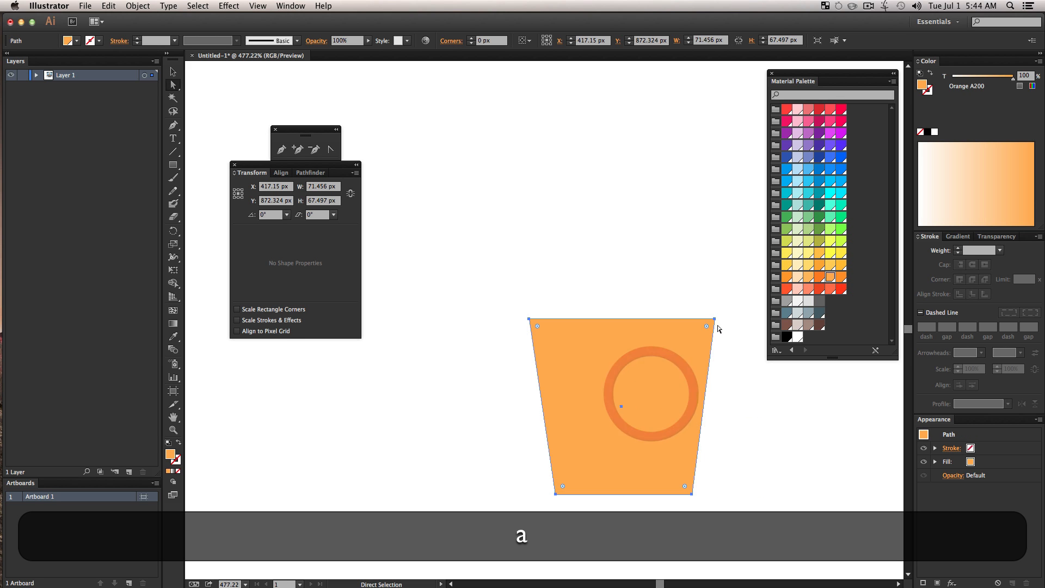
drag(714, 318, 719, 319)
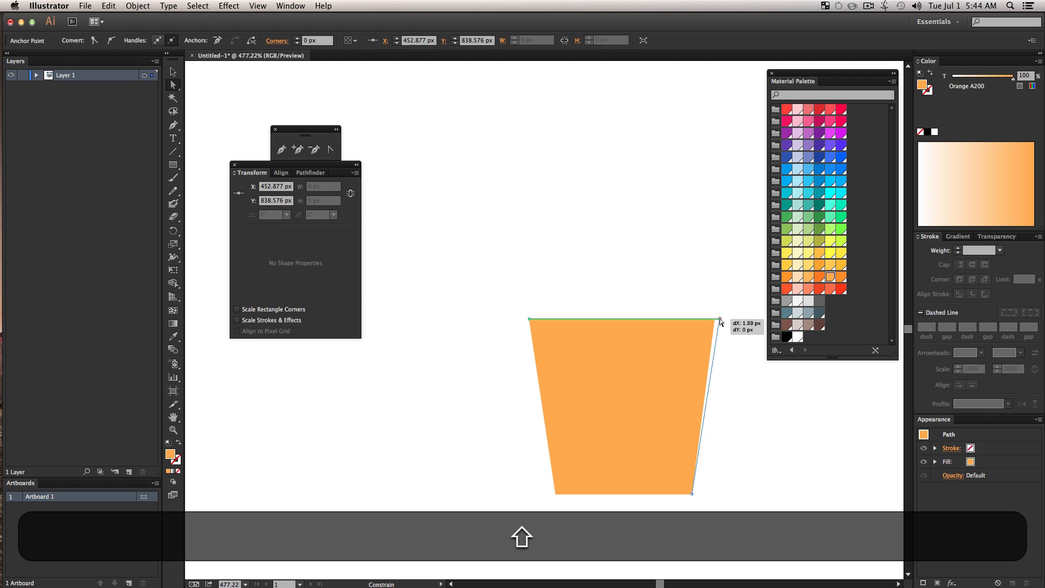
click(739, 418)
Step: Draw a thin rim rectangle about 82 by 7 px across the pot's top edge, overhanging both sides
key(z)
alt+click(672, 436)
key(space)
drag(648, 450, 725, 525)
key(v)
click(686, 430)
click(170, 165)
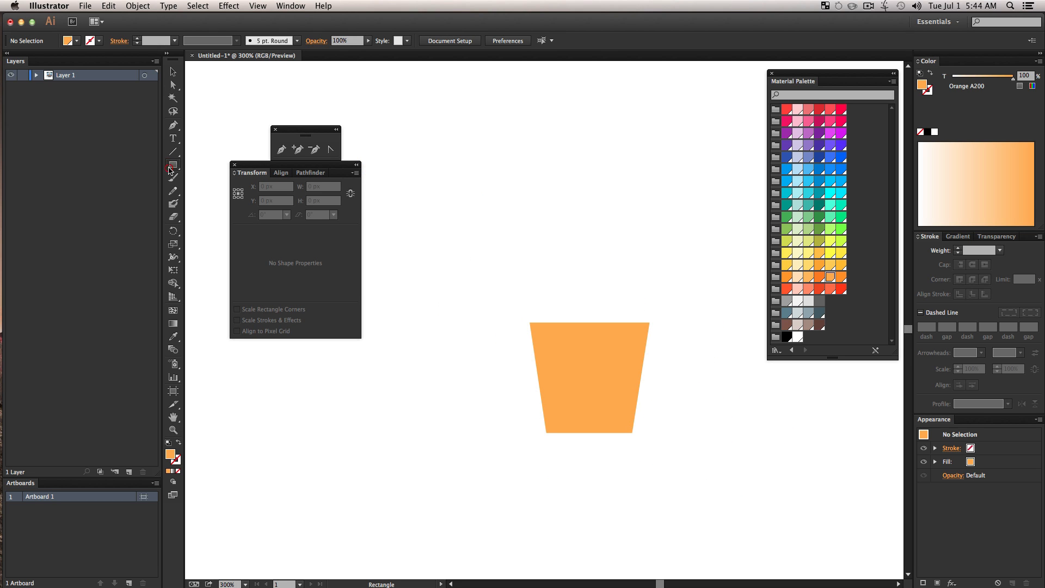
drag(521, 318, 655, 330)
key(v)
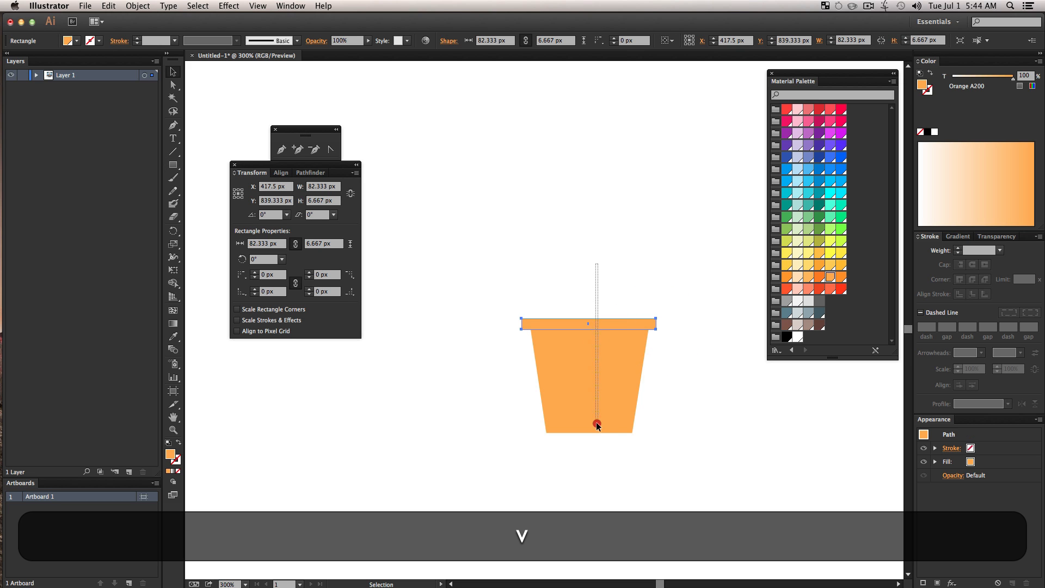
Step: Align the rim and the pot body by their horizontal centers
shift+click(595, 422)
click(287, 173)
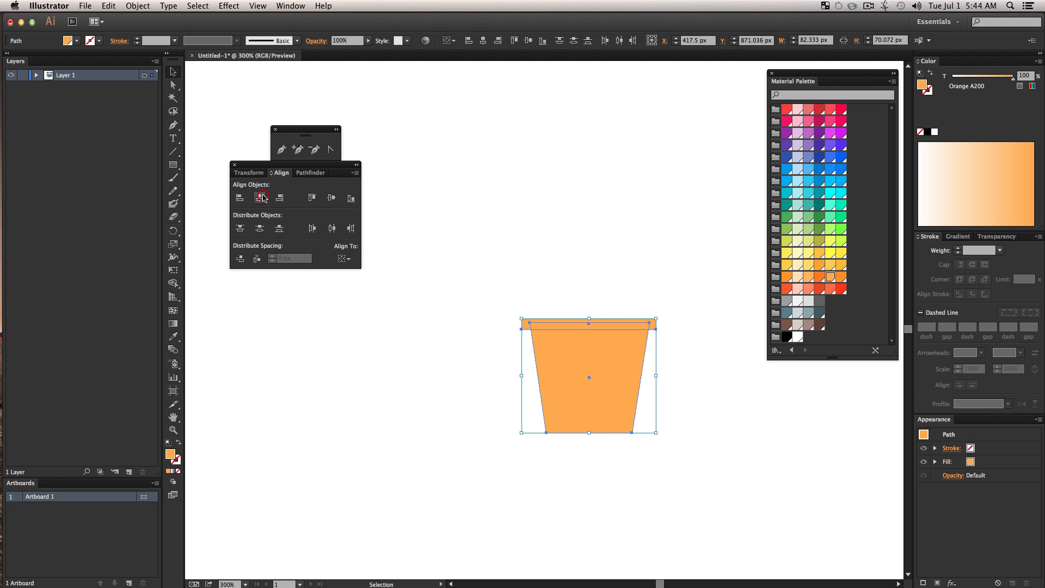
key(v)
click(631, 293)
Step: Fill the pot's rim with the darker Orange A400
click(624, 322)
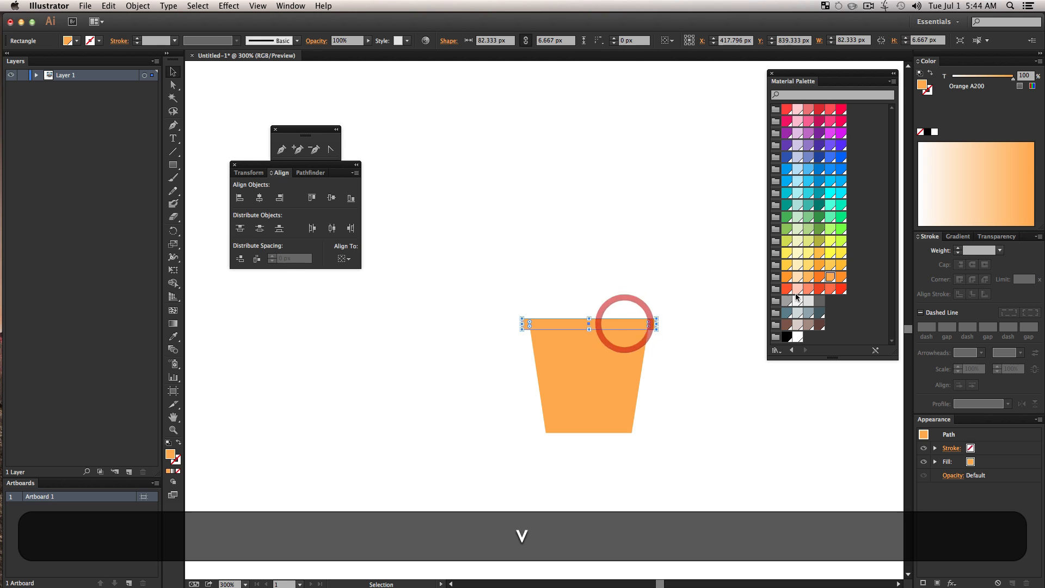
click(840, 279)
key(v)
click(685, 394)
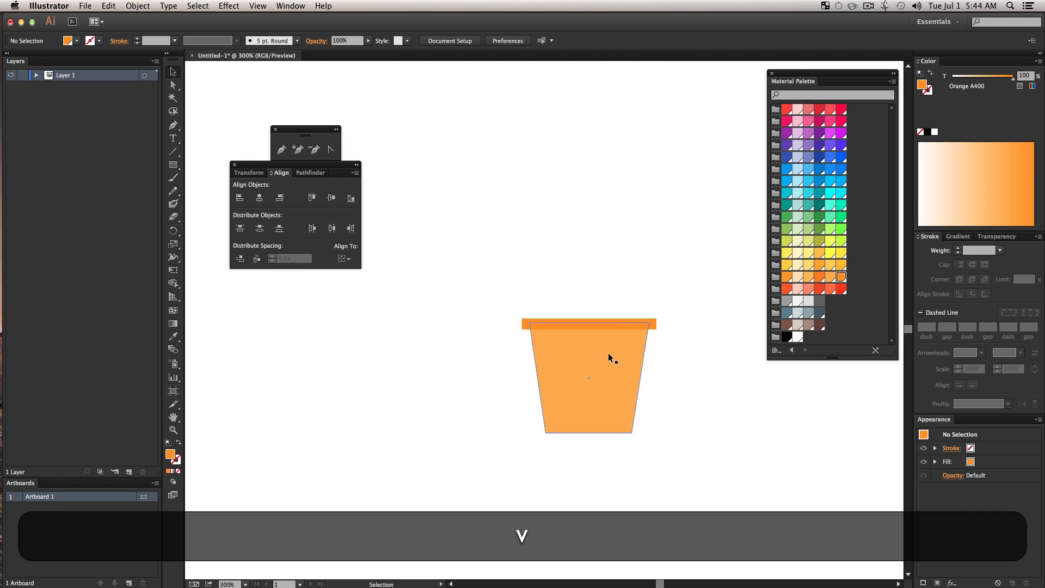
Step: Draw a narrow upright trunk about 9 by 92 px rising from the rim, and center it horizontally over the pot
key(space)
drag(611, 355, 592, 460)
key(v)
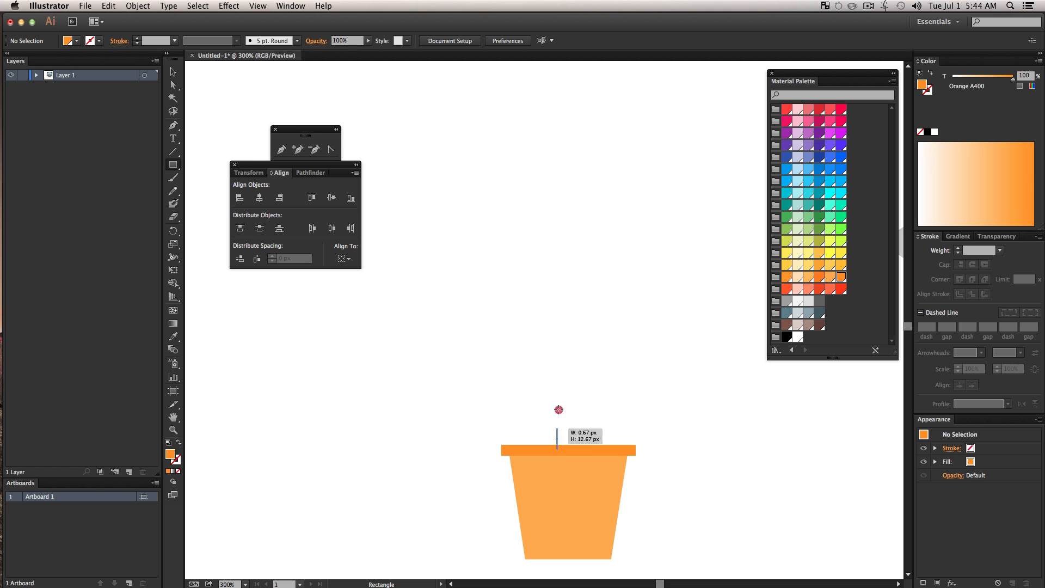
drag(558, 410, 571, 298)
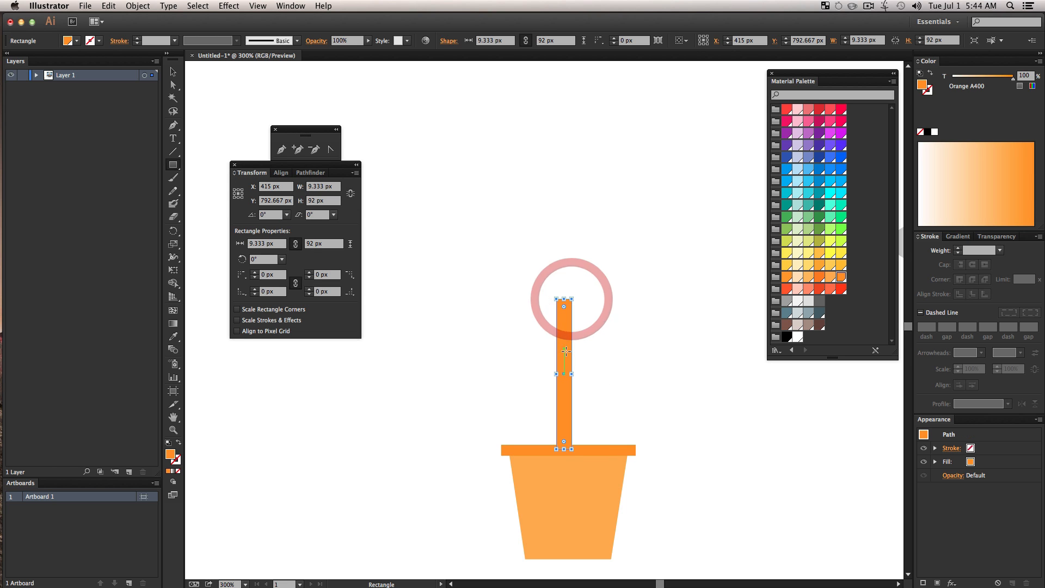
key(v)
drag(566, 353, 569, 352)
Step: Send the trunk behind the pot and fill it with Brown 700
key(shift+super)
key(shift+super+bracketleft)
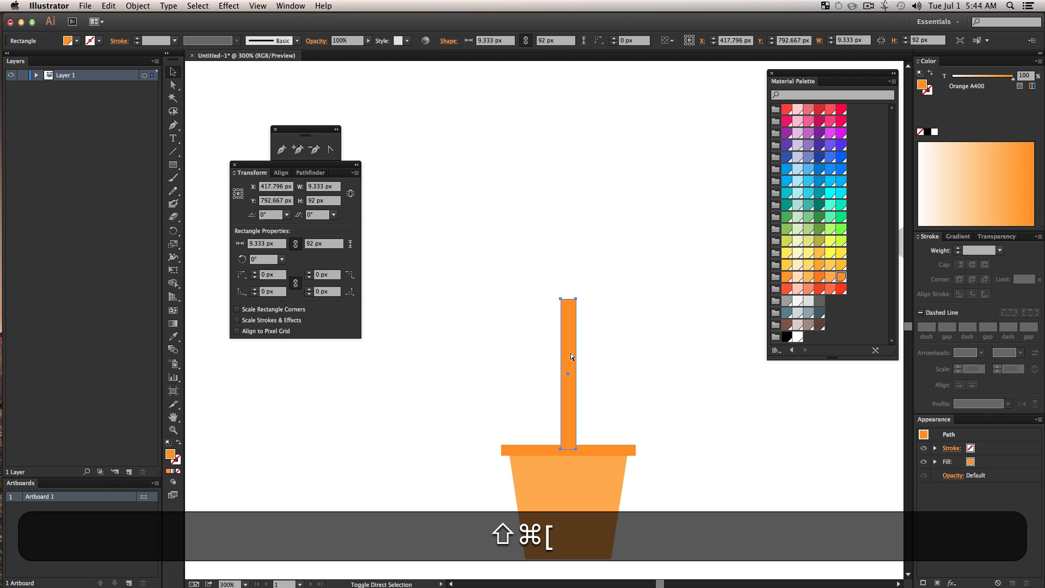
click(820, 326)
key(v)
click(662, 452)
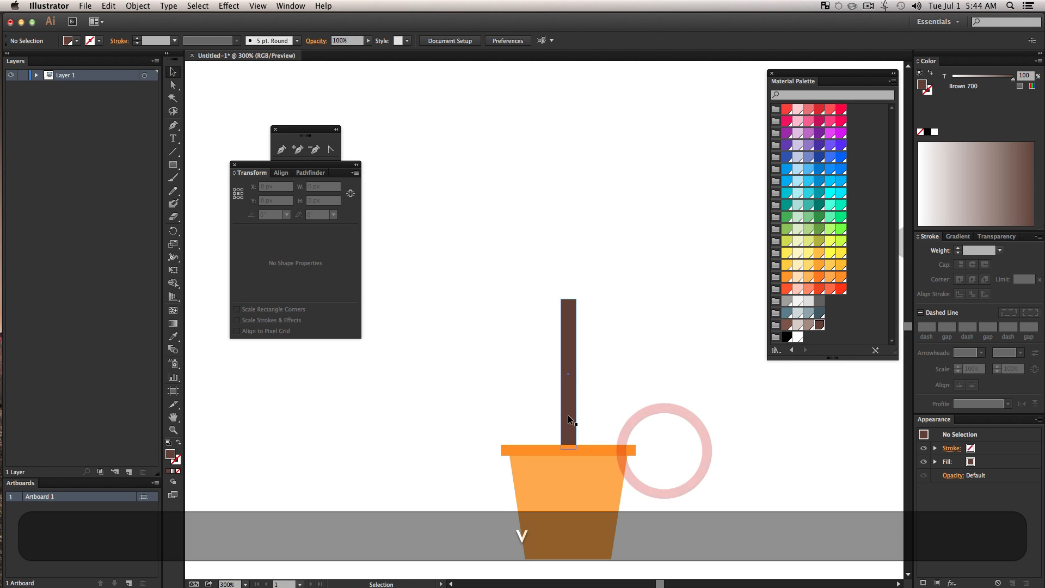
click(568, 415)
shift+click(611, 494)
click(706, 459)
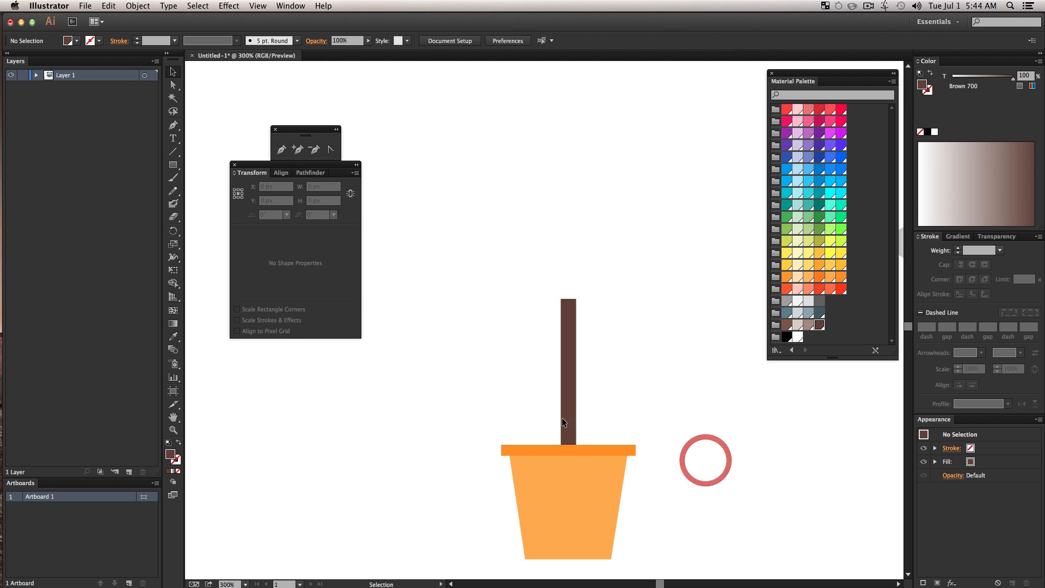
Step: Recolor the trunk with Brown 500 - Primary
click(567, 430)
click(808, 324)
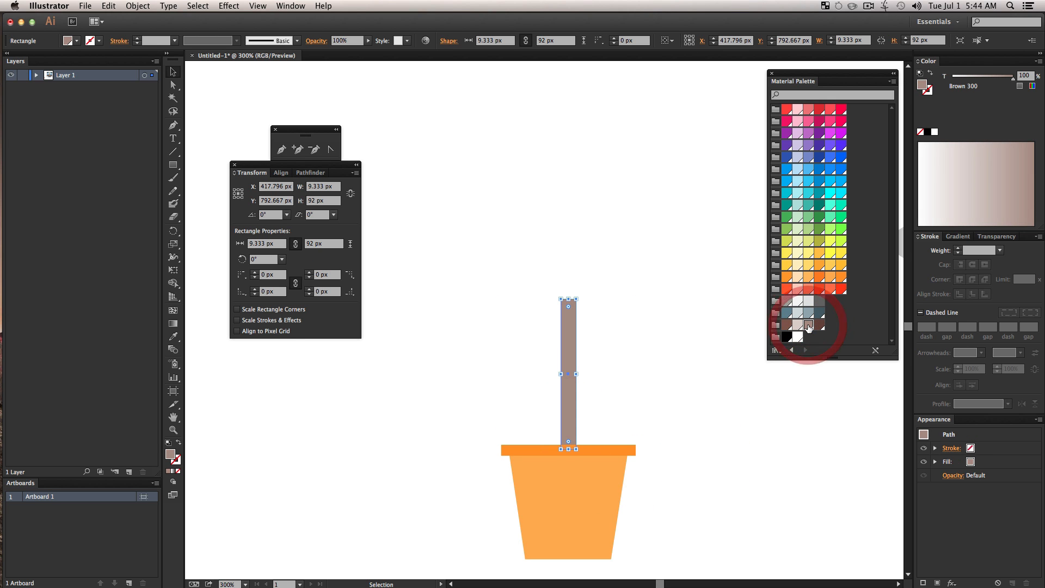
click(787, 325)
key(v)
click(771, 500)
Step: Draw a circular treetop about 108 px wide, centered over the upper trunk, and fill it with Light Green 700
key(z)
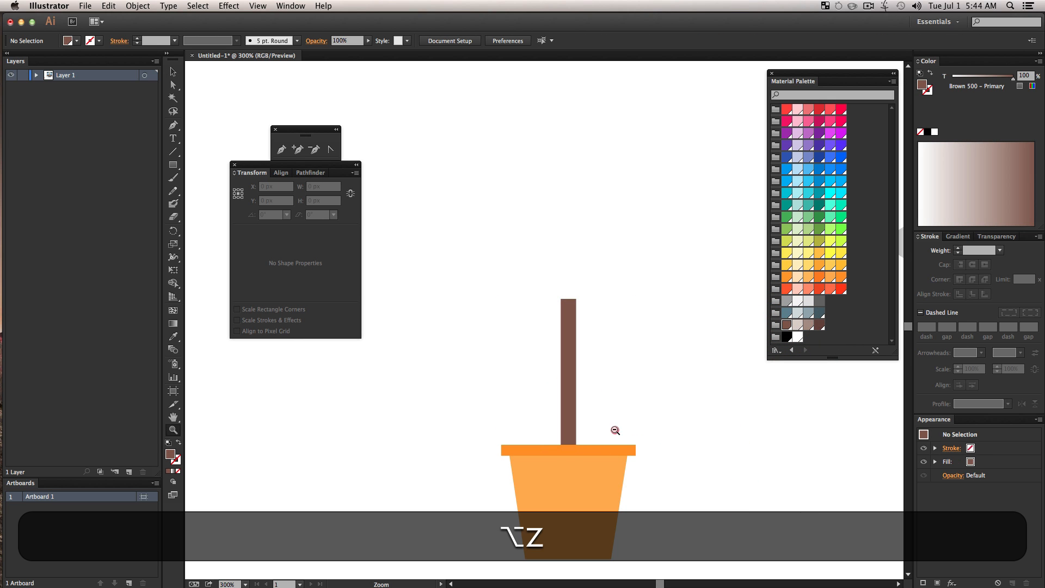
alt+click(614, 430)
drag(479, 332, 533, 506)
key(v)
click(665, 373)
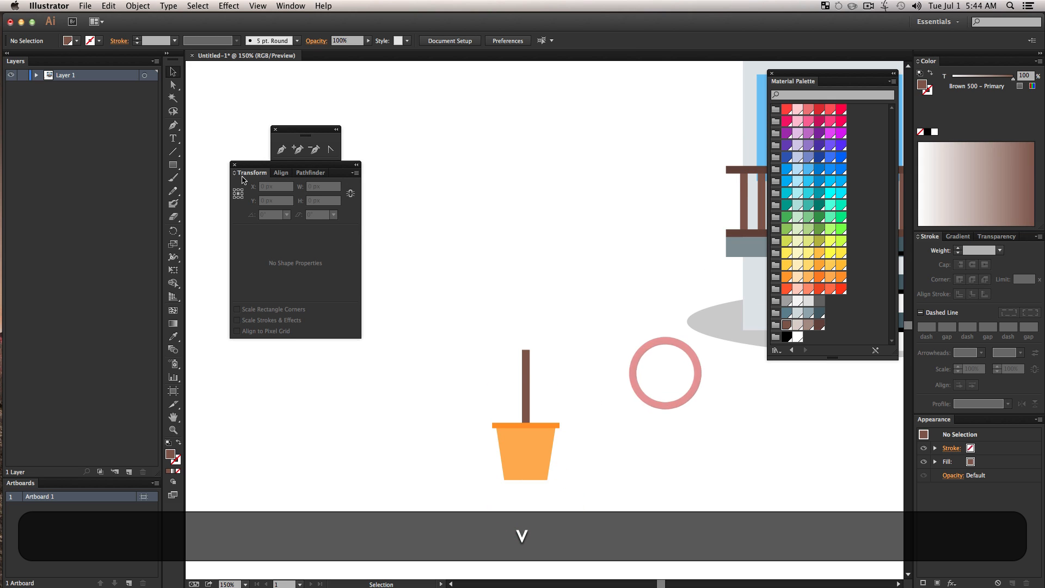
drag(173, 164, 250, 193)
drag(485, 302, 544, 372)
key(shift+v)
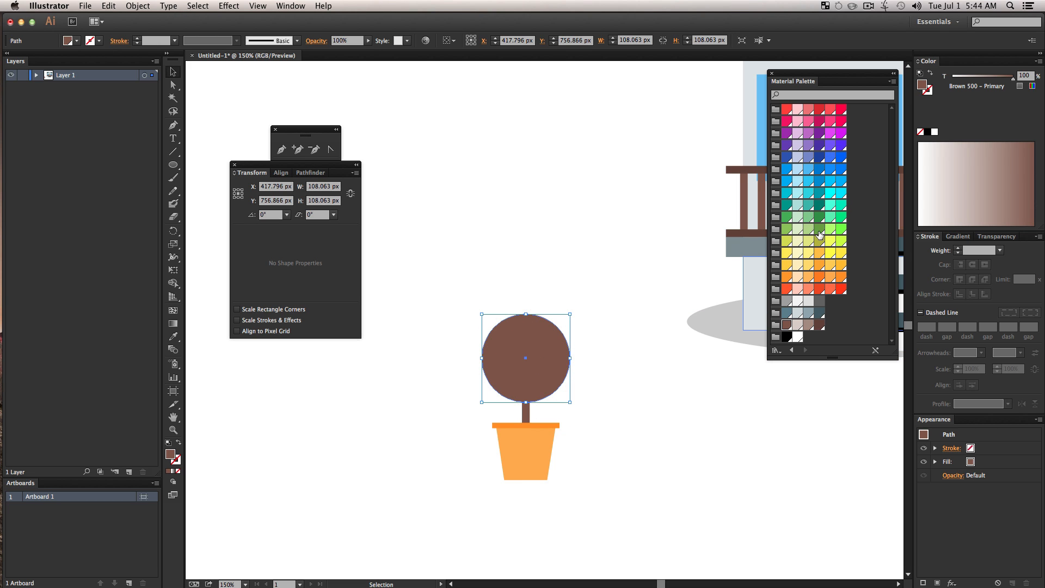
click(820, 235)
key(v)
Step: Move the whole potted tree in front of the house, left of the steps, and scale it proportionally to about 82 by 154 px
drag(532, 513, 561, 395)
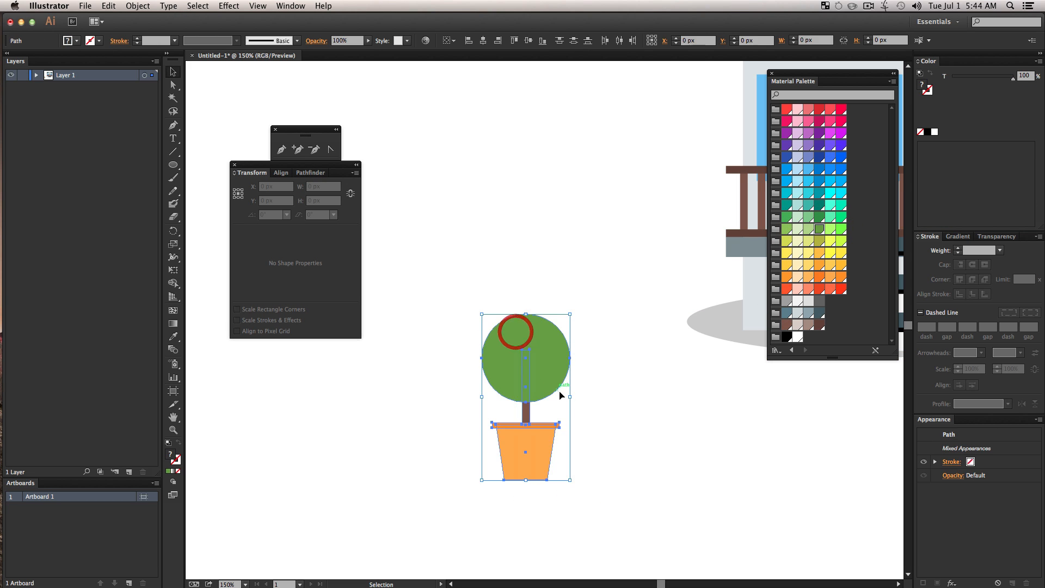
key(z)
alt+click(648, 425)
alt+click(644, 425)
drag(553, 288, 510, 505)
key(v)
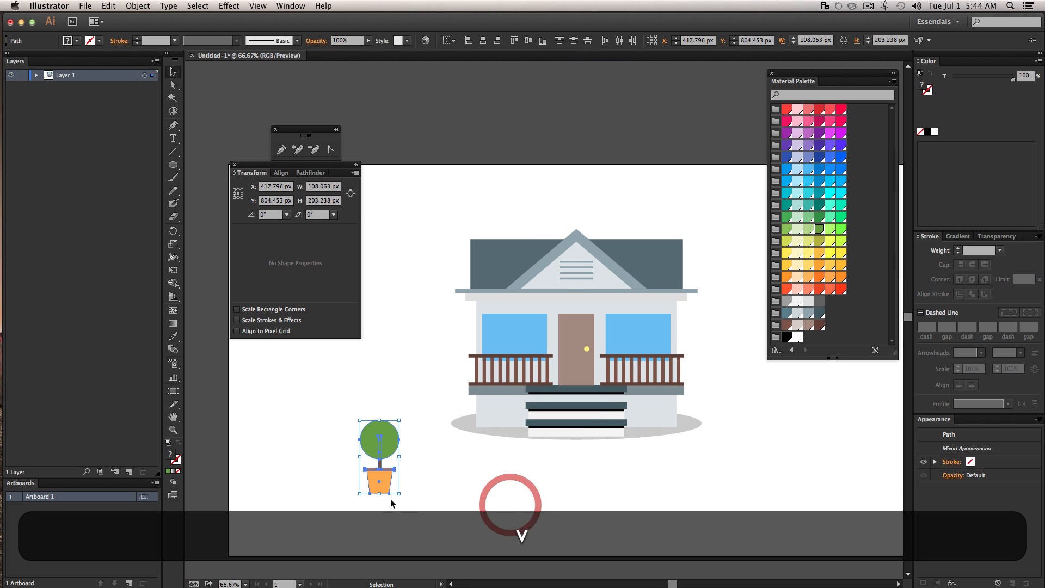
drag(383, 489, 499, 466)
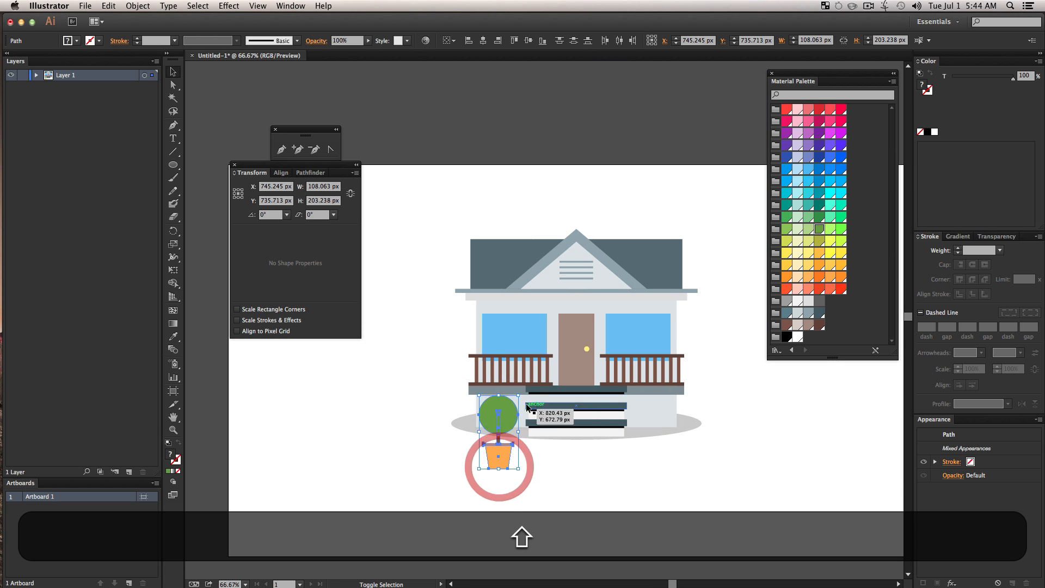
mouse_move(518, 396)
mouse_down()
mouse_move(538, 417)
mouse_move(513, 404)
mouse_up()
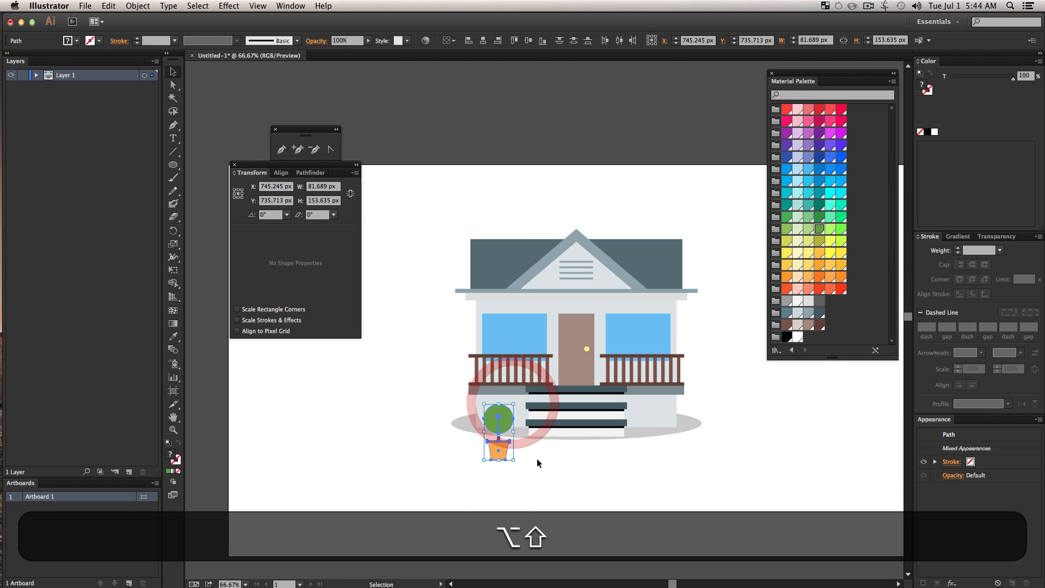
Step: Try placing the potted tree slightly higher and closer to the steps
key(z)
drag(567, 460, 547, 549)
key(z)
click(533, 516)
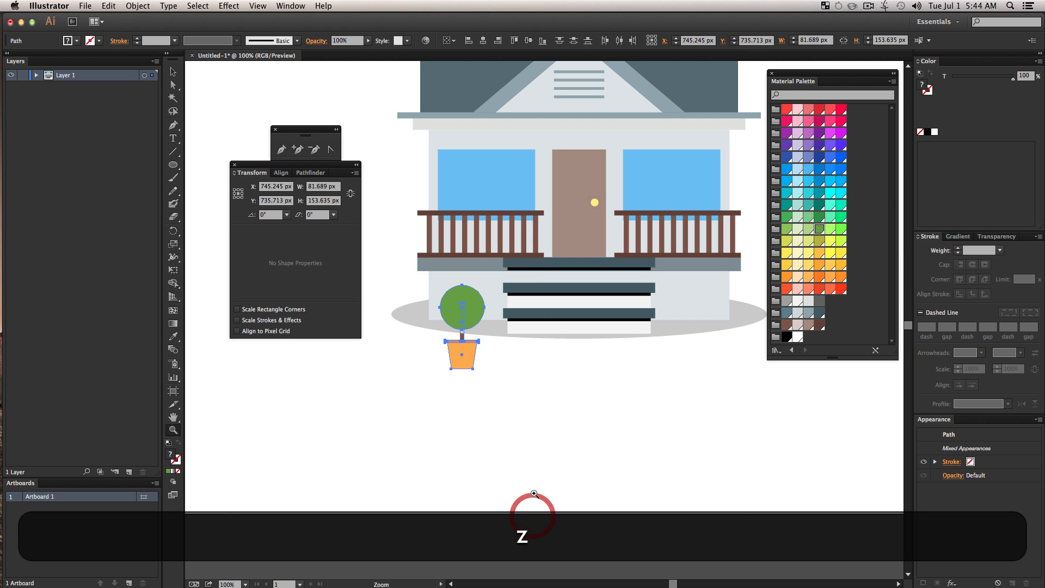
scroll(530, 506, up, 5)
key(v)
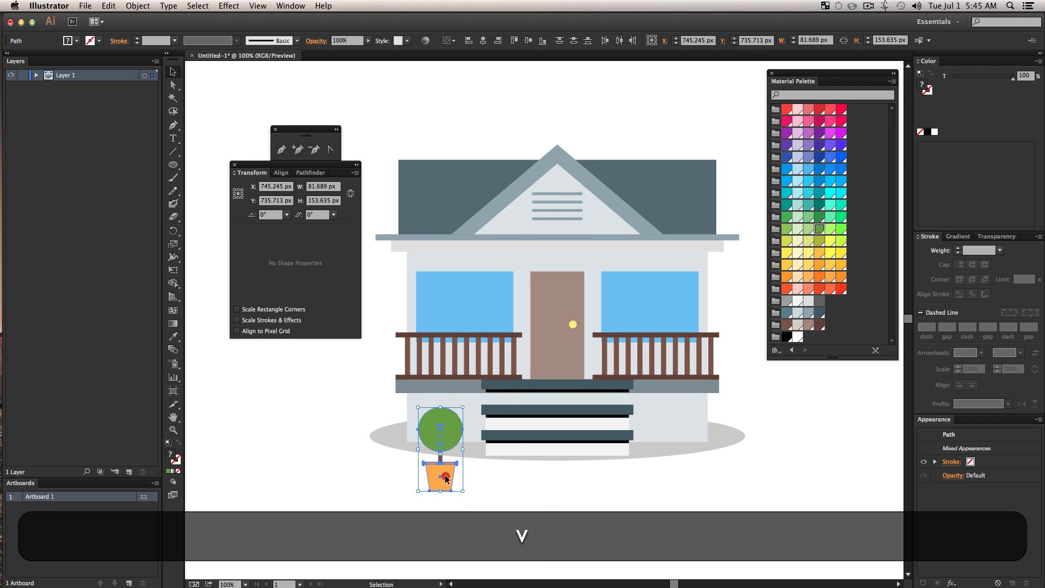
mouse_move(445, 478)
mouse_down()
mouse_move(453, 445)
mouse_move(453, 460)
mouse_up()
key(alt)
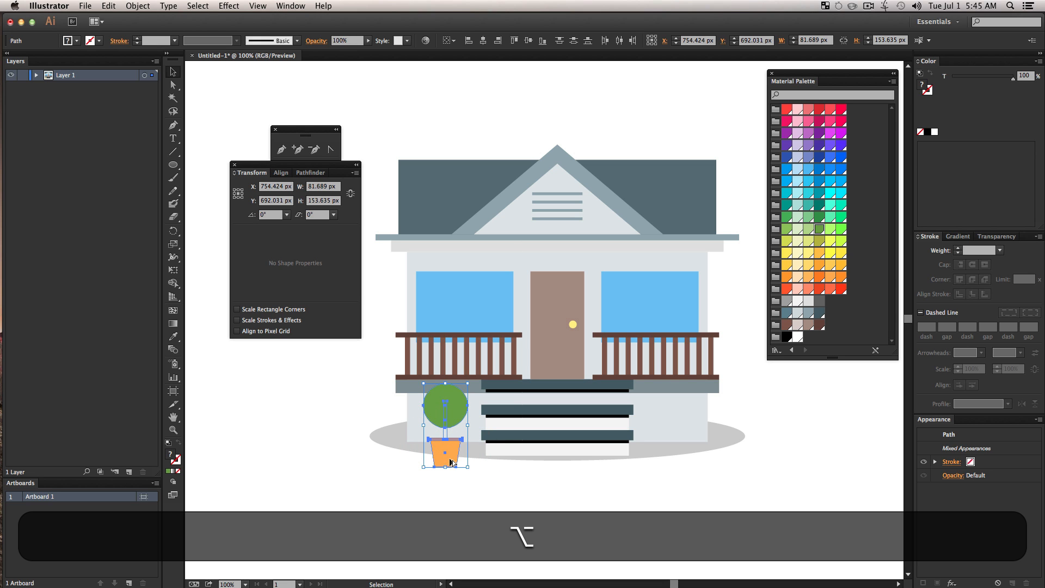
key(alt+super+z)
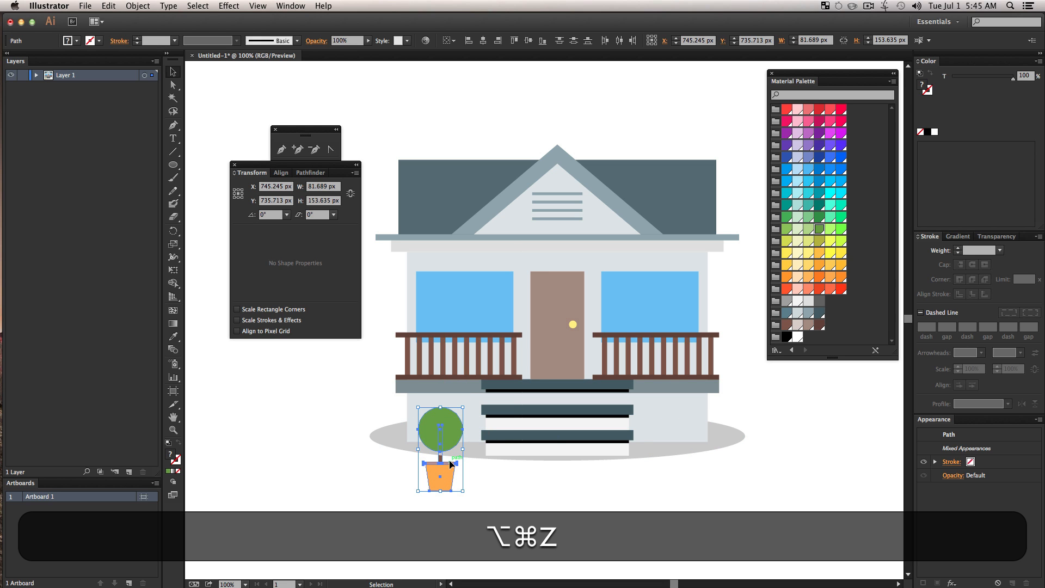
Step: Group the potted tree, raise it slightly, and place a level duplicate on the other side of the steps
key(super+g)
key(shift+super+g)
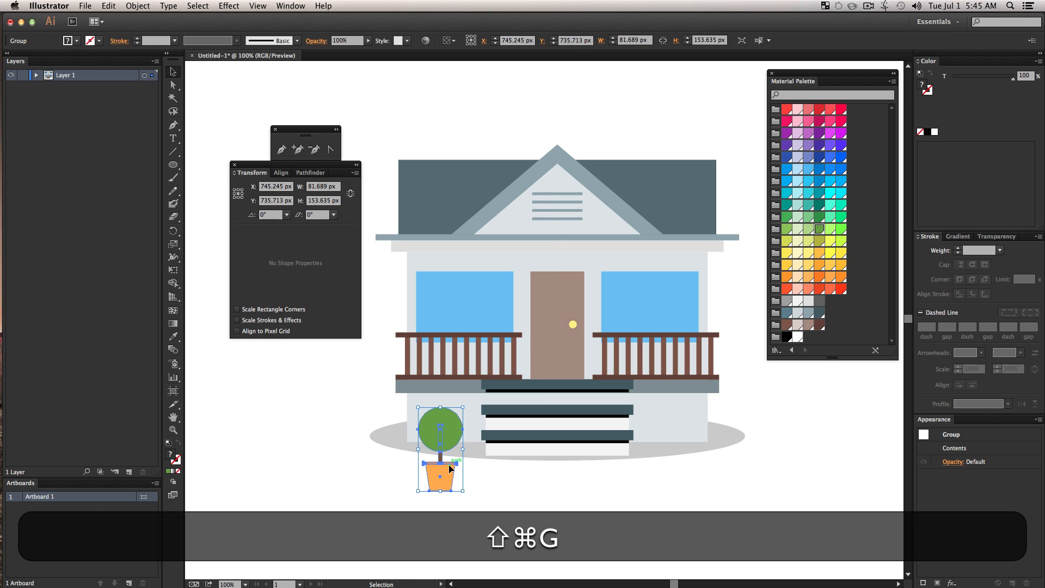
drag(445, 478, 676, 467)
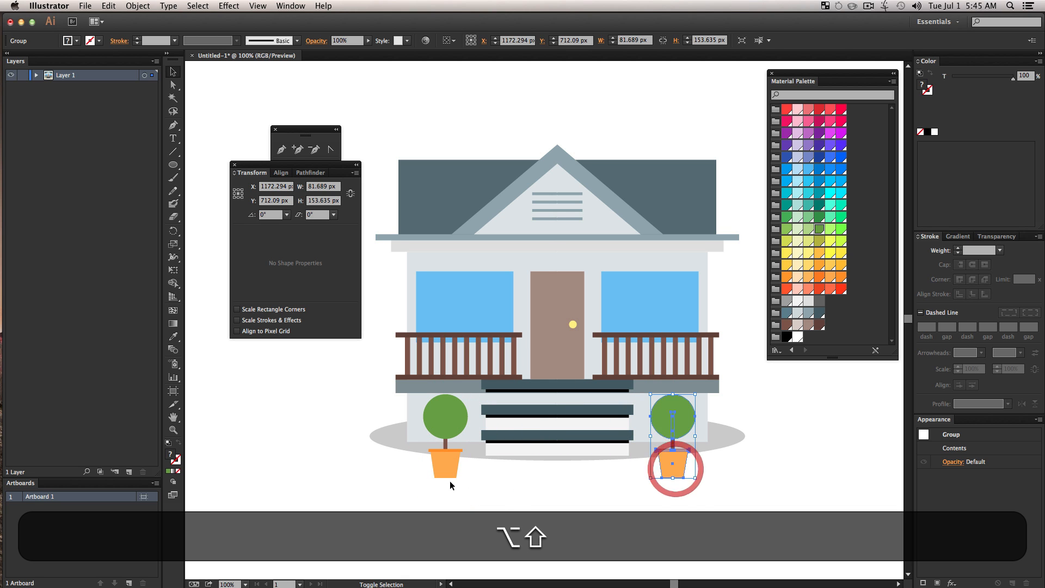
Step: Group the two potted trees together and center the pair horizontally on the house
shift+click(446, 473)
key(shift+super+g)
key(super+g)
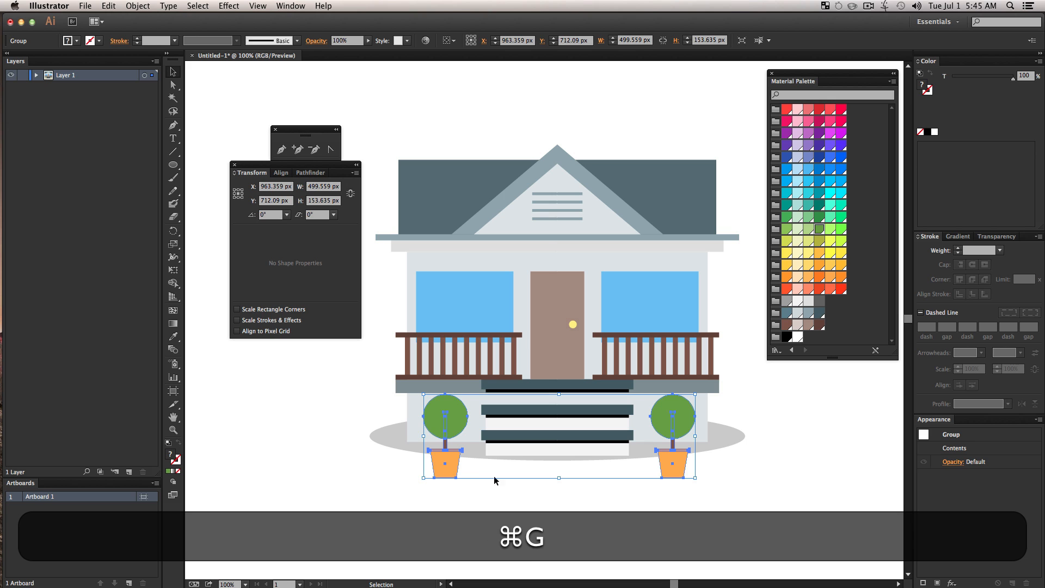
super+click(494, 478)
drag(676, 466, 673, 471)
click(642, 493)
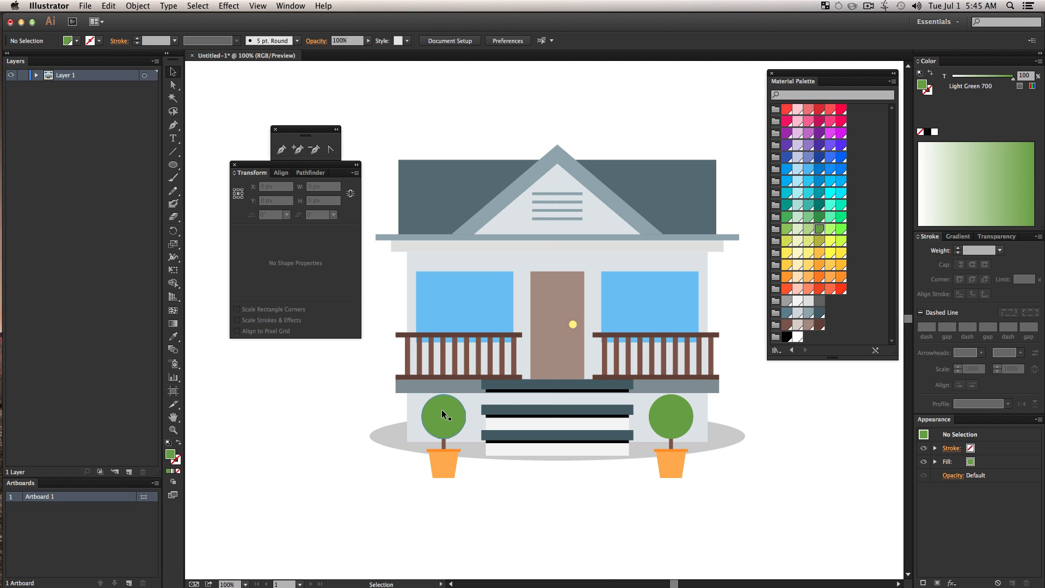
Step: Try the pair of potted trees slightly lower in front of the house
mouse_move(442, 460)
mouse_down()
mouse_move(465, 492)
mouse_move(457, 516)
mouse_move(471, 480)
mouse_move(430, 478)
mouse_move(443, 475)
mouse_up()
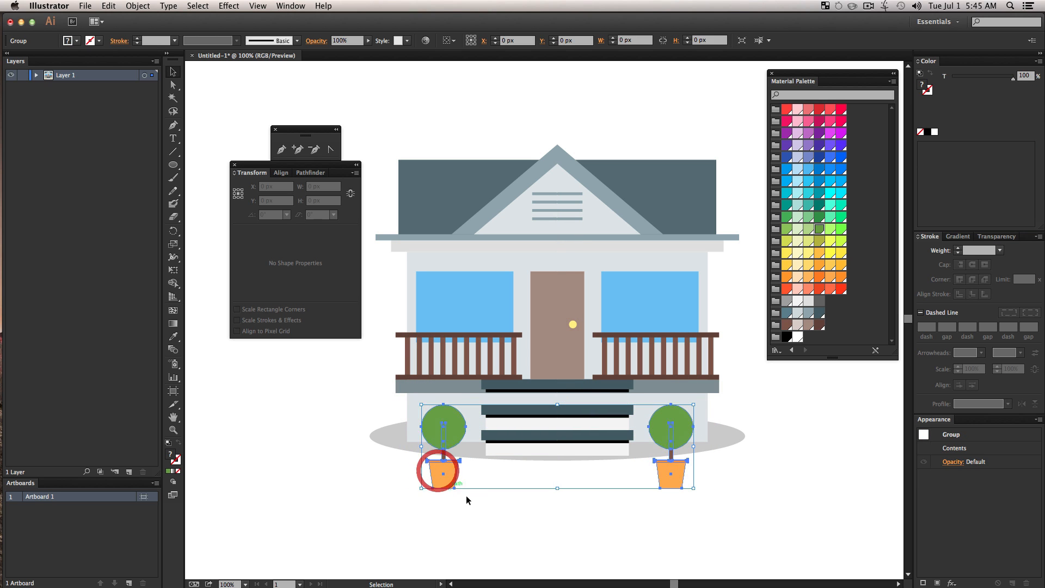
click(549, 508)
drag(670, 482, 672, 468)
click(665, 502)
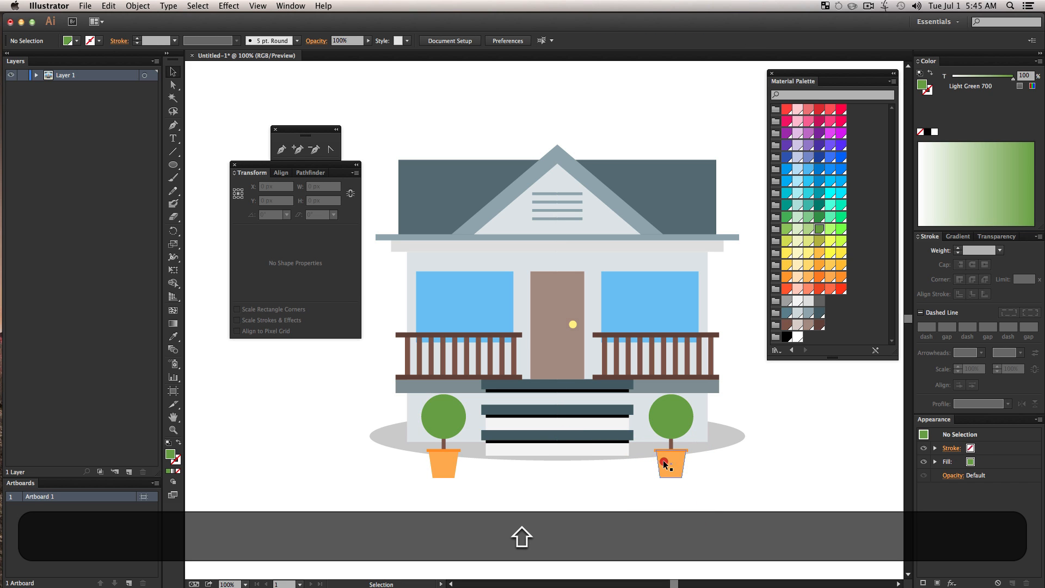
Step: Ungroup the pair so that each potted tree is a separate group
click(663, 460)
key(super+shift+g)
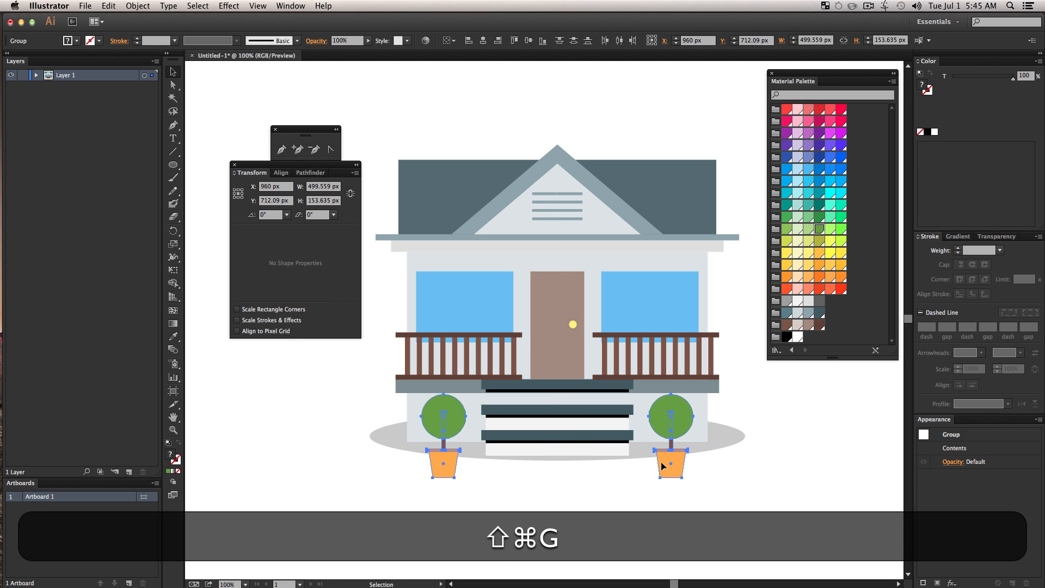
click(664, 523)
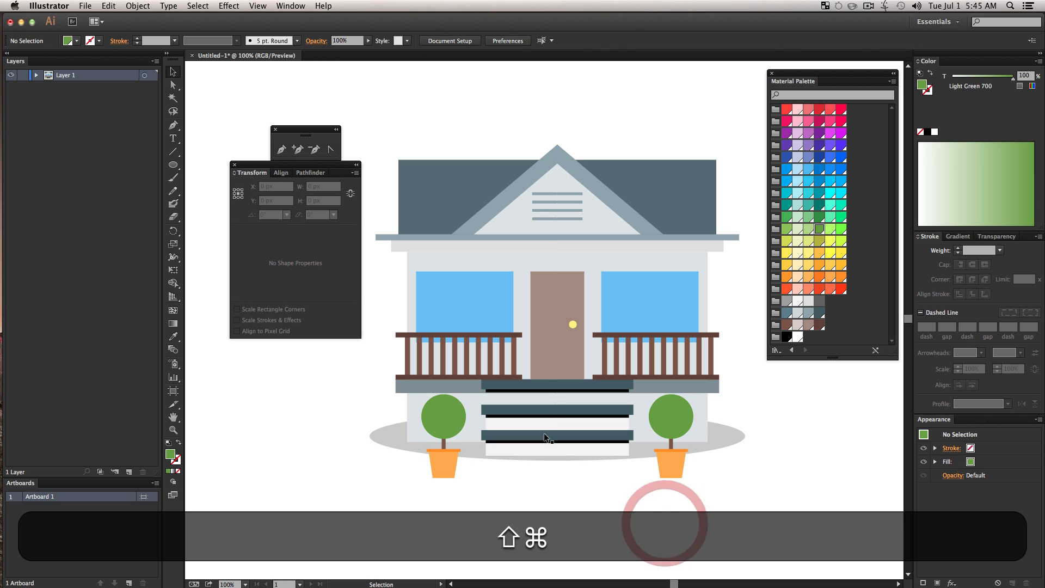
Step: Save the drawing to the Desktop as House.ai with the Illustrator CC version and default options
key(z)
alt+click(555, 482)
drag(555, 380, 590, 459)
key(v)
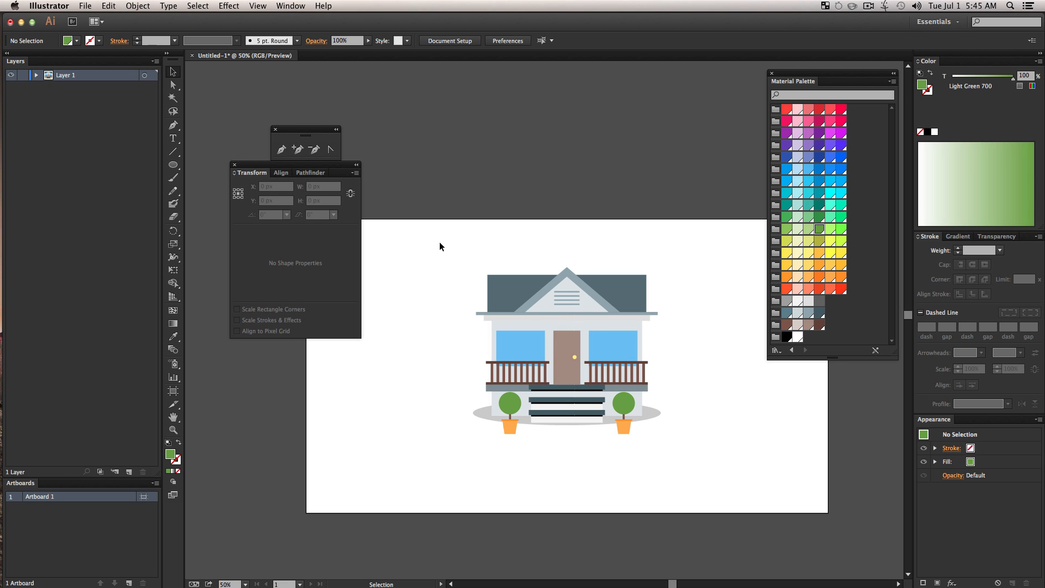
key(super+s)
key(super+d)
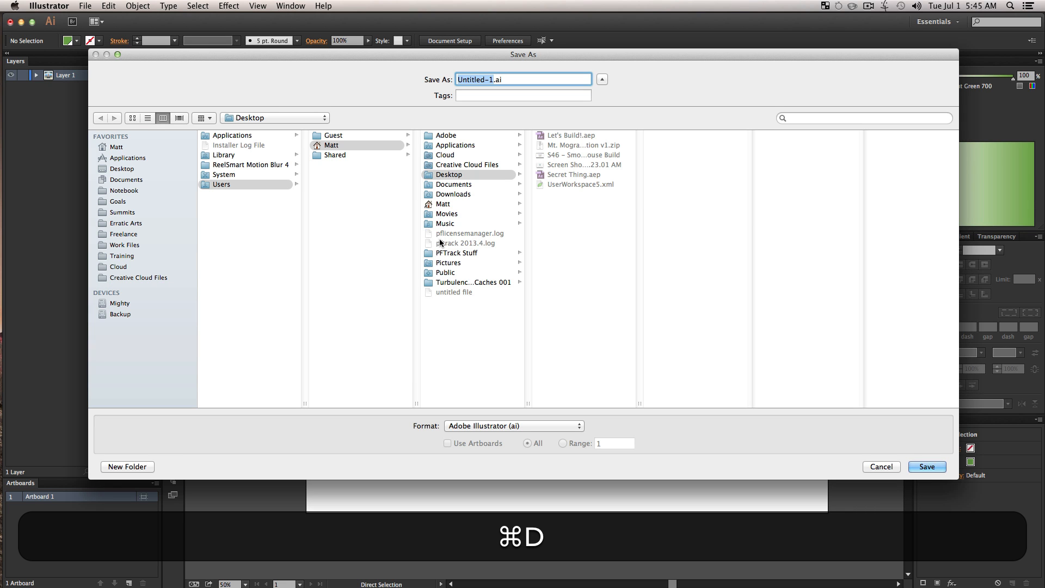
key(shift+super+d)
text(House)
key(Return)
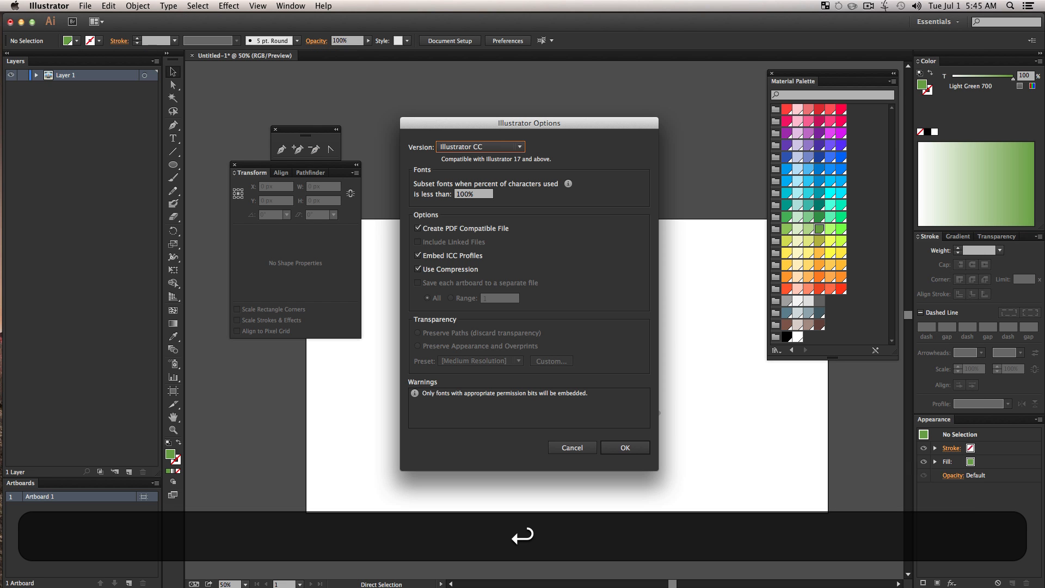
key(Return)
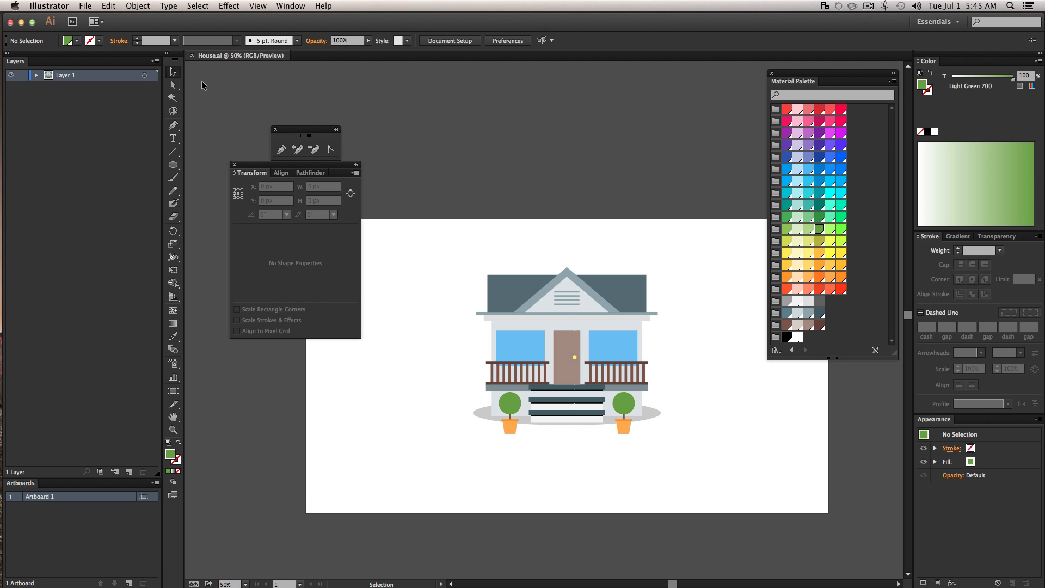
Step: Ungroup all of the house artwork and release Layer 1 to layers with the Sequence option
drag(456, 252, 728, 484)
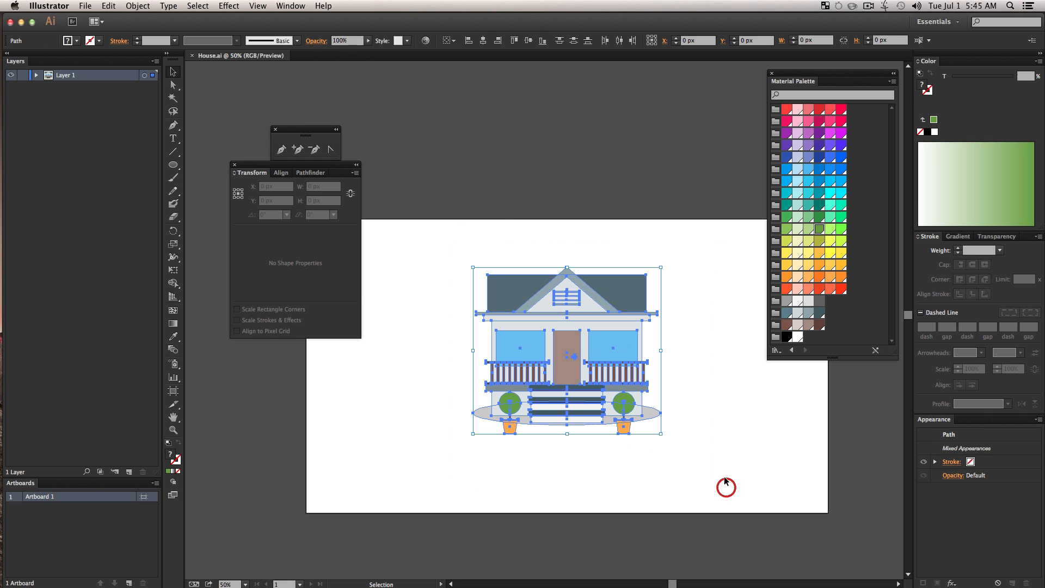
key(shift)
key(super)
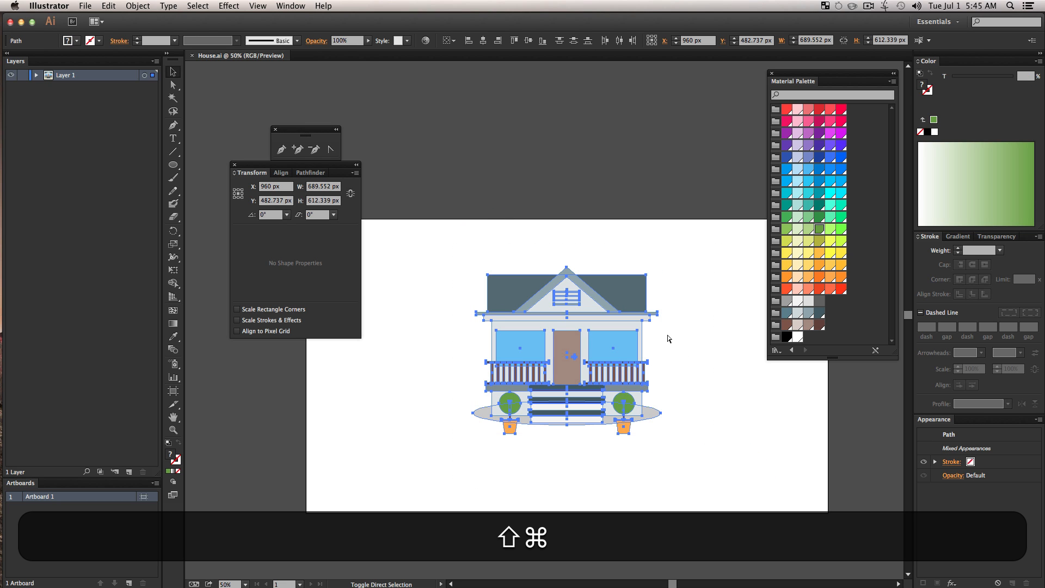
key(shift+super+g)
click(632, 228)
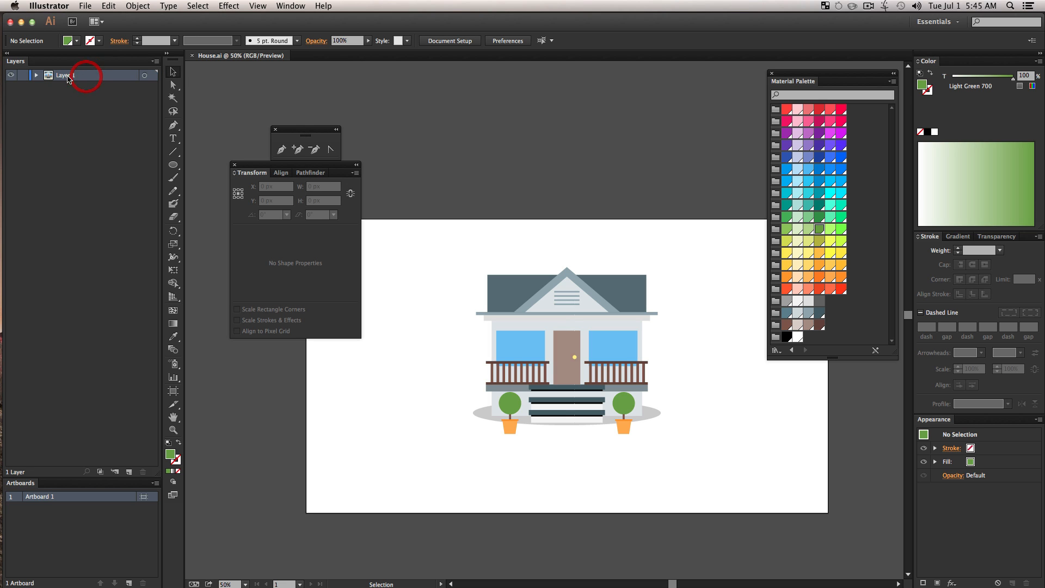
click(155, 63)
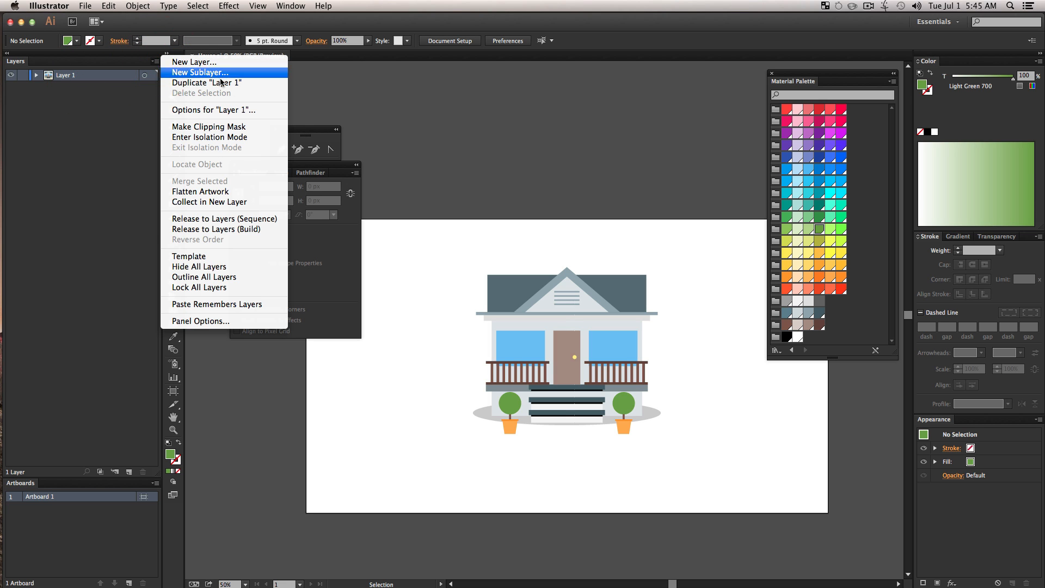
click(236, 218)
Step: Move Layer 2 through Layer 59 out of Layer 1 as top-level layers, and delete the empty Layer 1
click(74, 88)
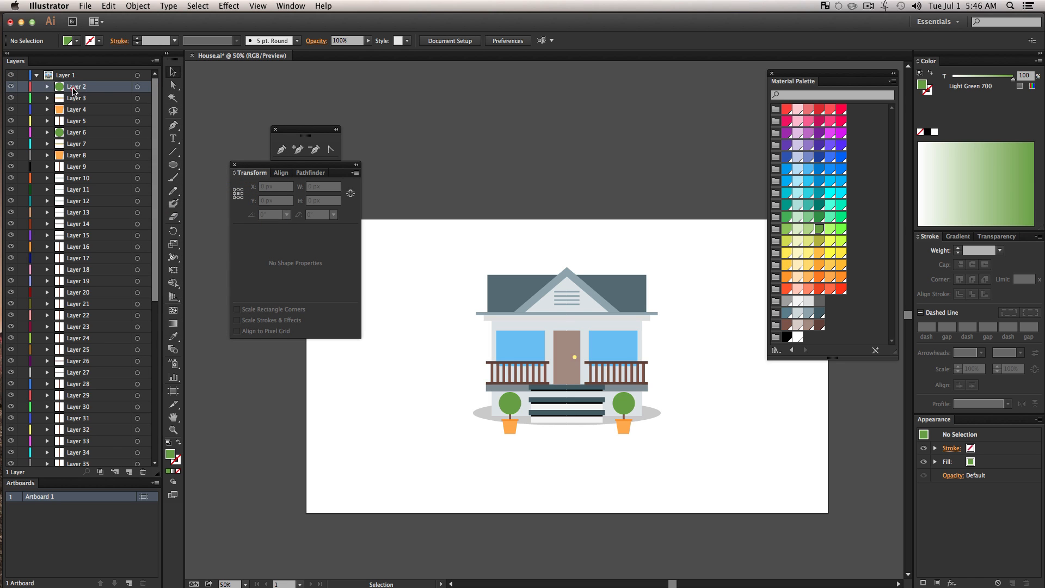
scroll(110, 312, down, 8)
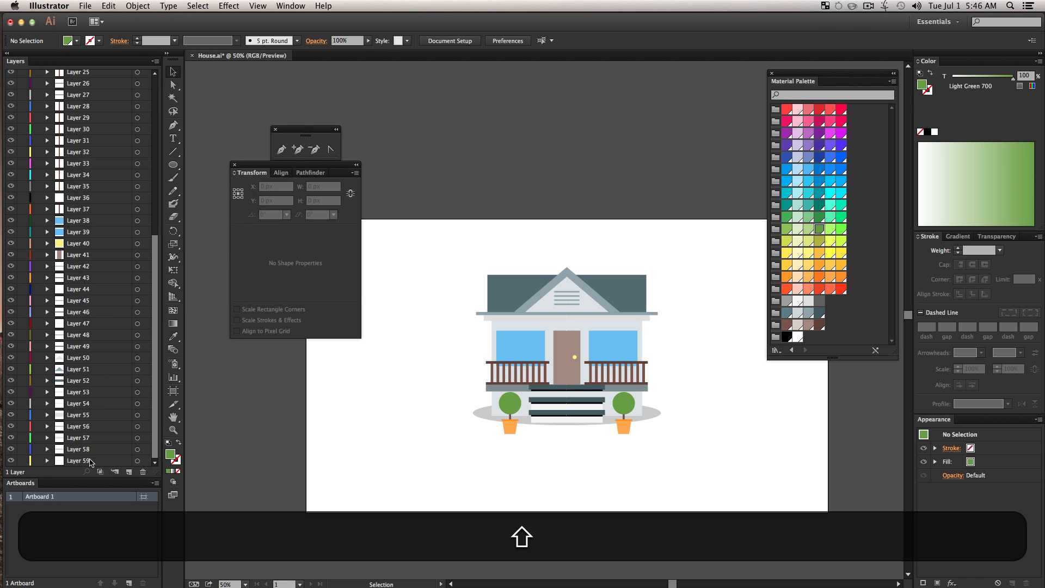
shift+click(93, 450)
scroll(105, 322, up, 8)
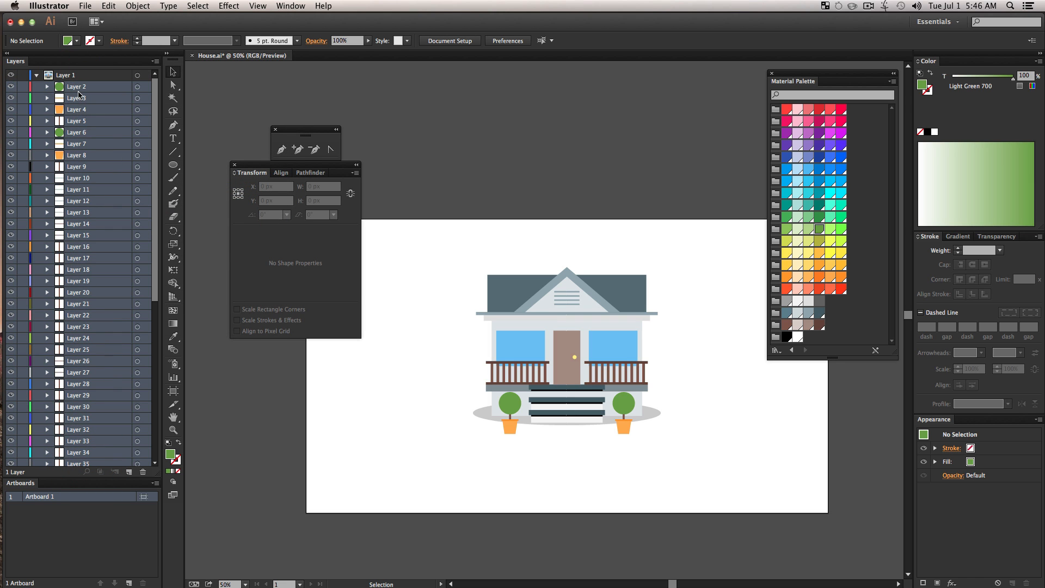
drag(76, 86, 86, 461)
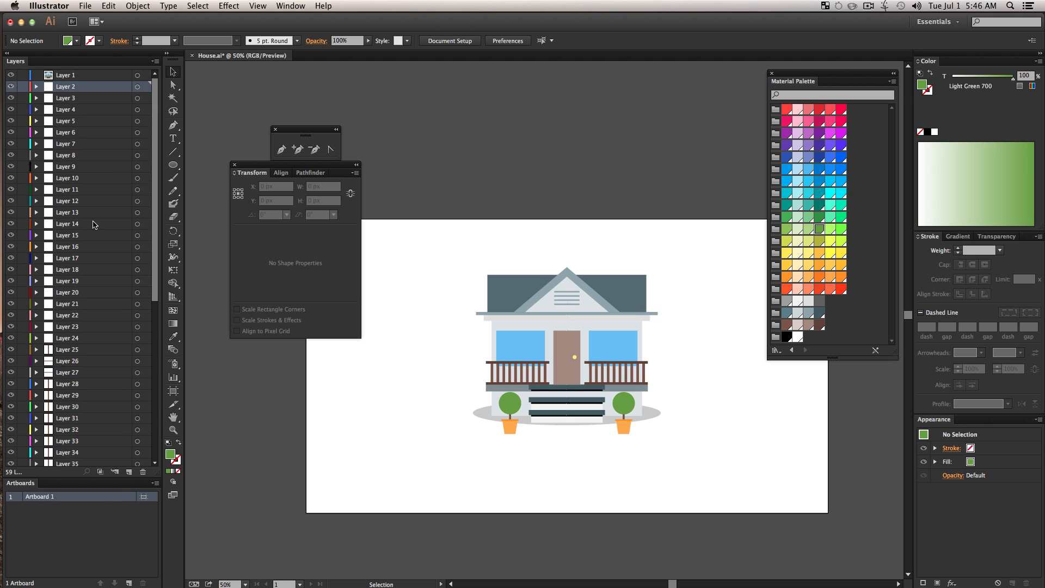
click(70, 75)
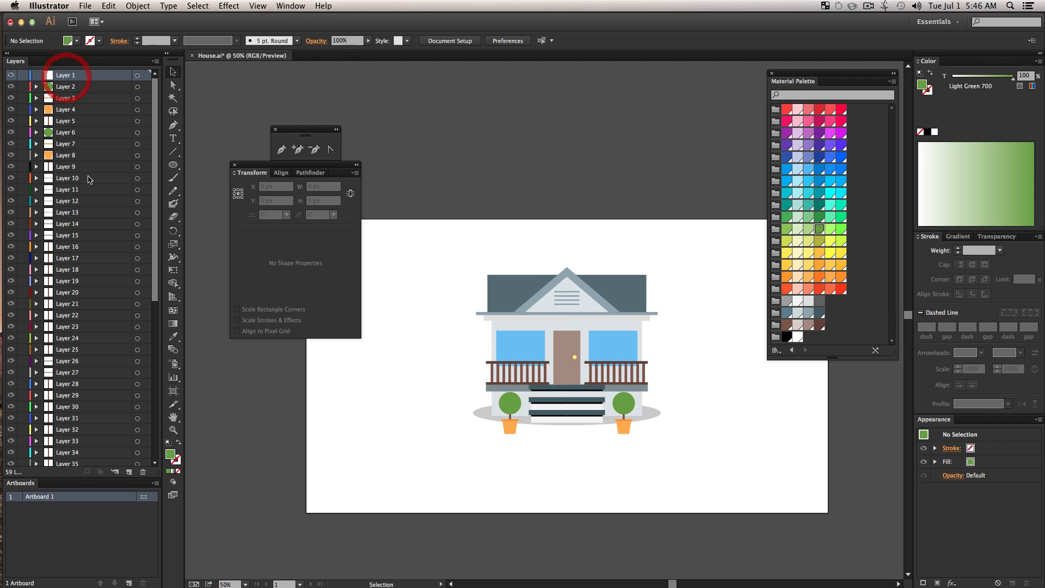
click(143, 472)
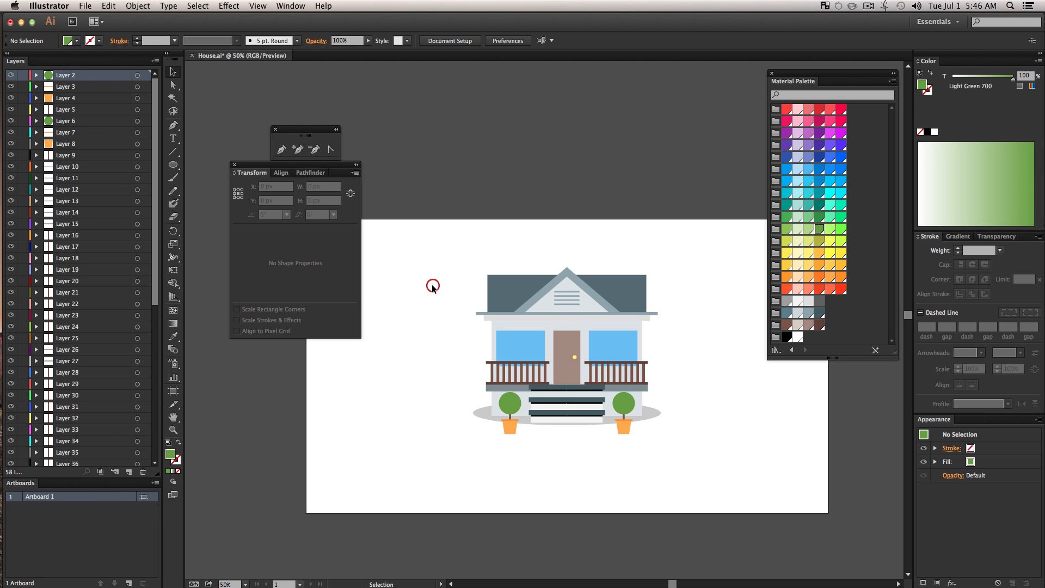
Step: Save the layered House.ai document and switch to After Effects
key(super+s)
click(13, 226)
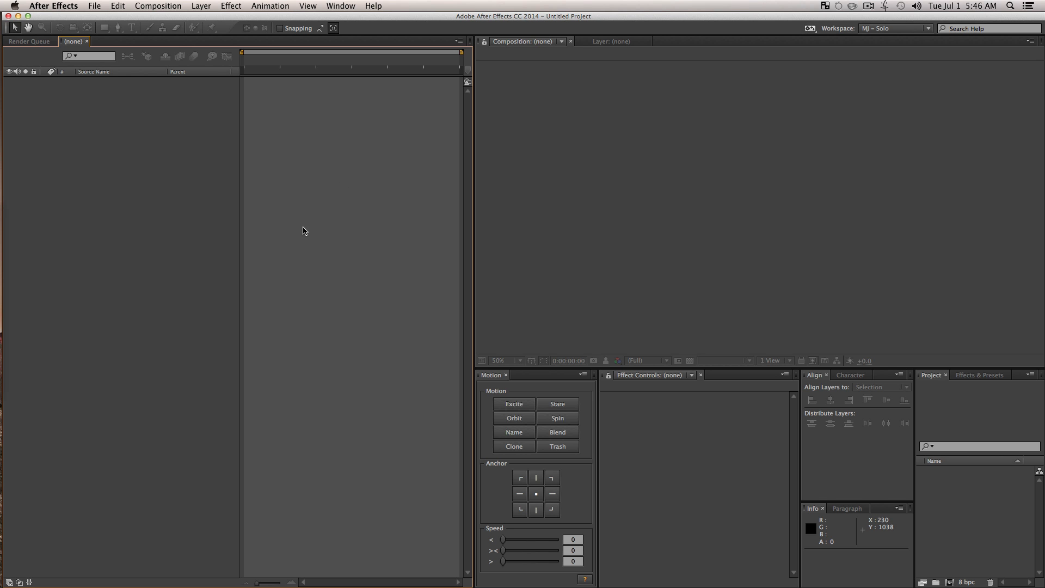
Step: Import House.ai from the Desktop as Composition - Retain Layer Sizes
click(945, 513)
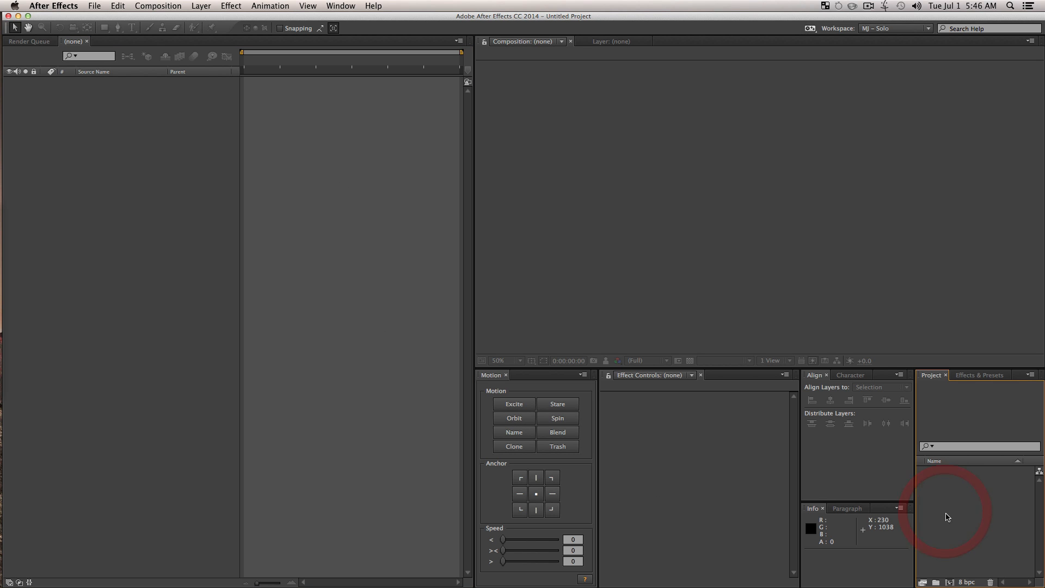
double_click(958, 513)
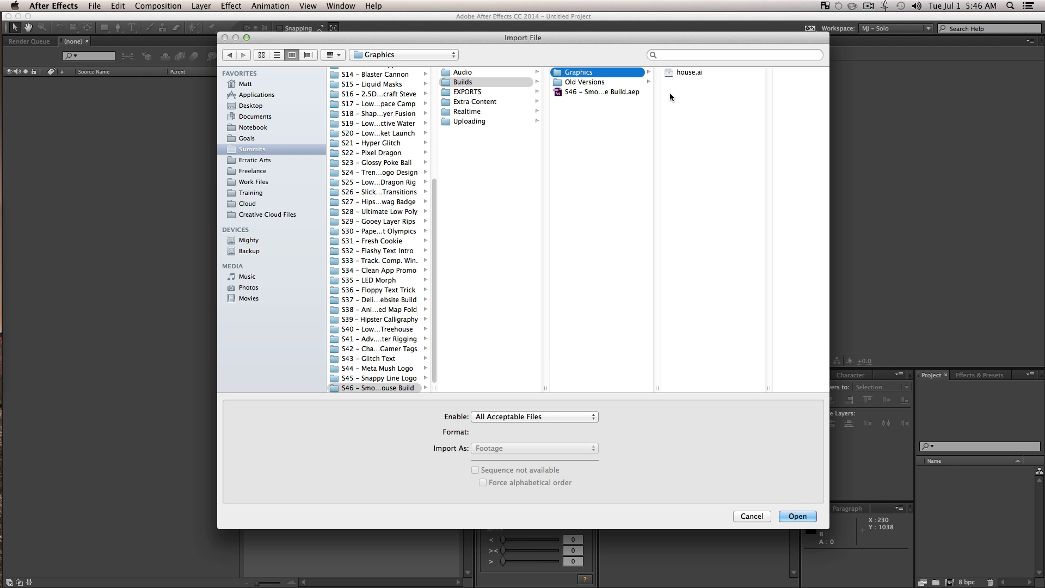
key(super+d)
click(348, 72)
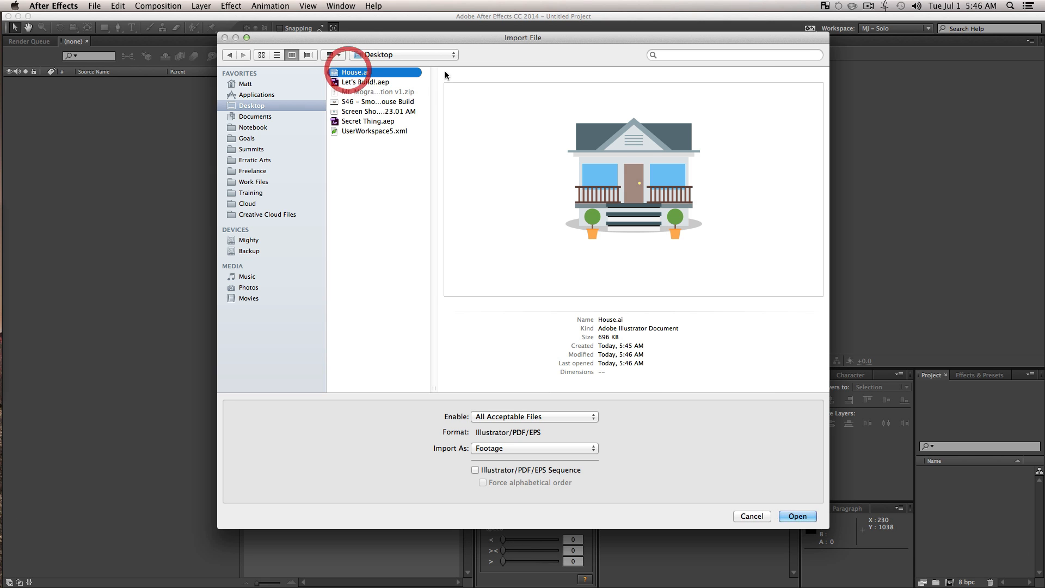
click(500, 447)
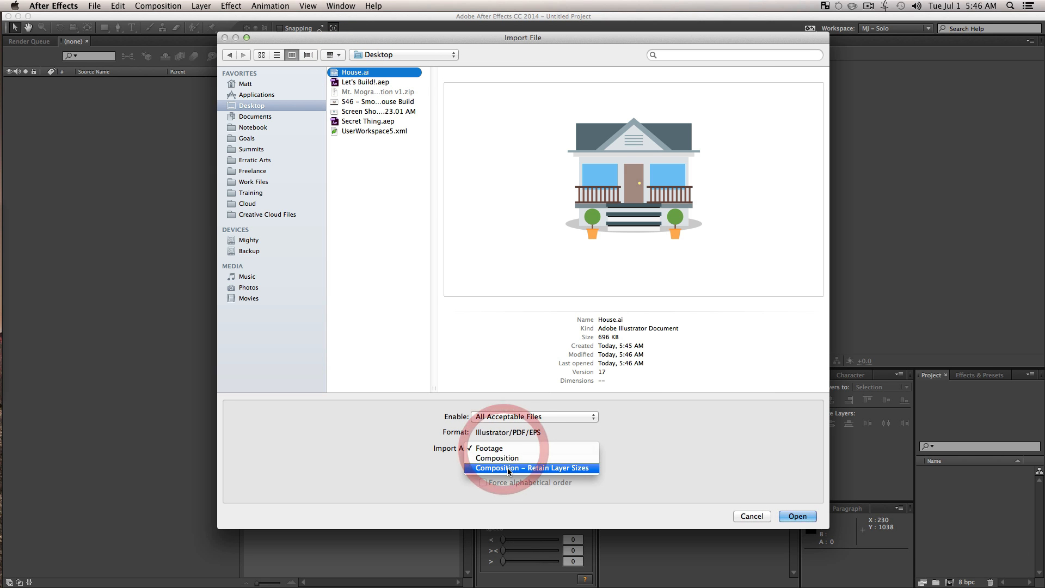
click(510, 468)
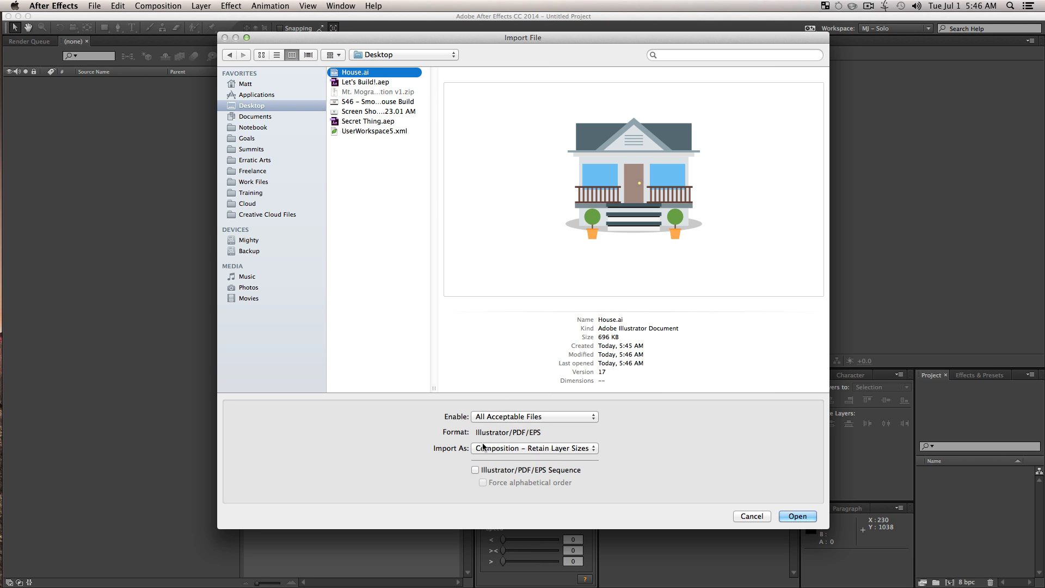
click(794, 517)
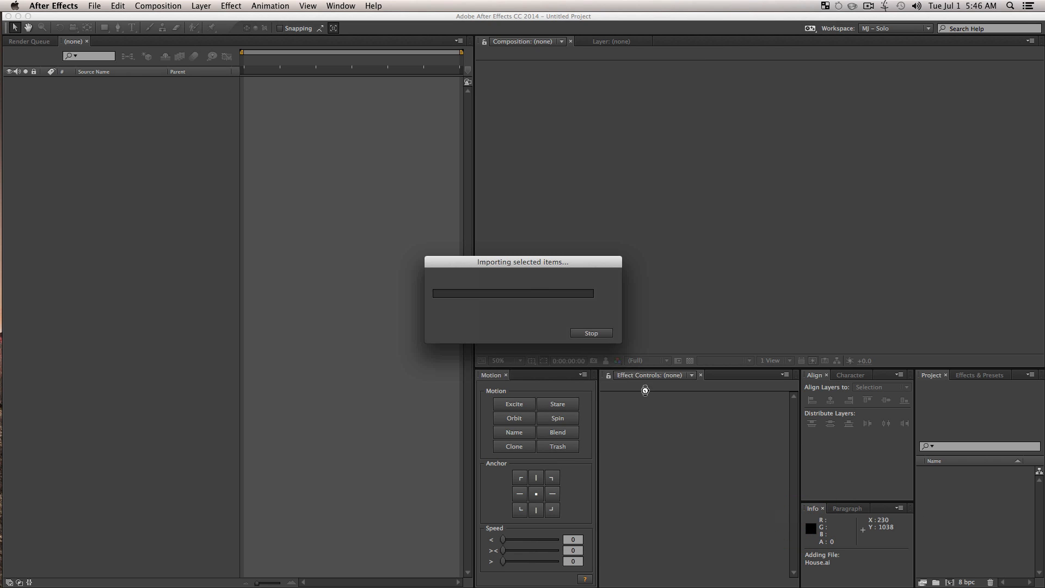
Step: Open the imported House composition and look through its layer stack
click(979, 523)
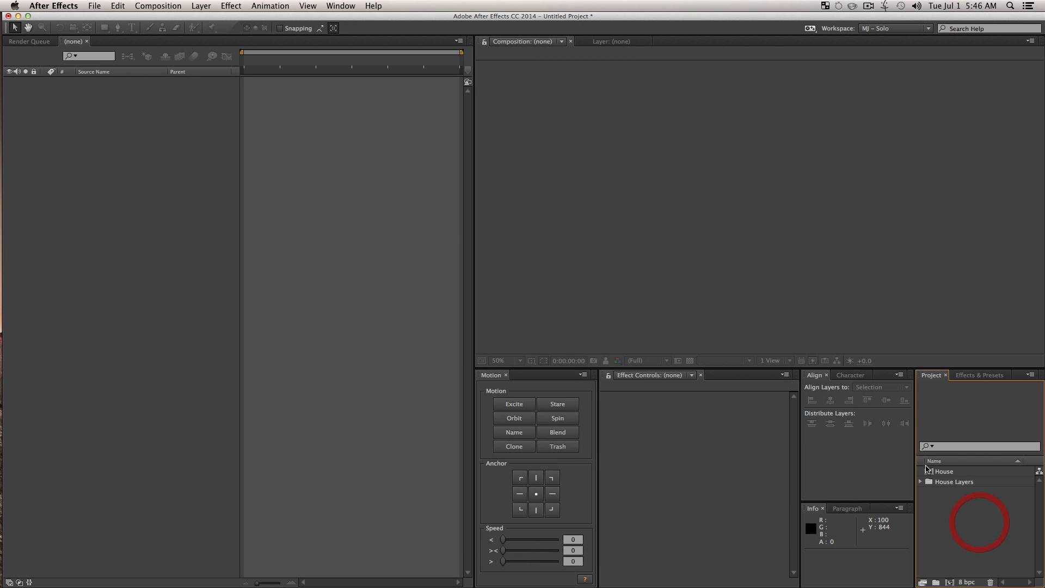
double_click(928, 471)
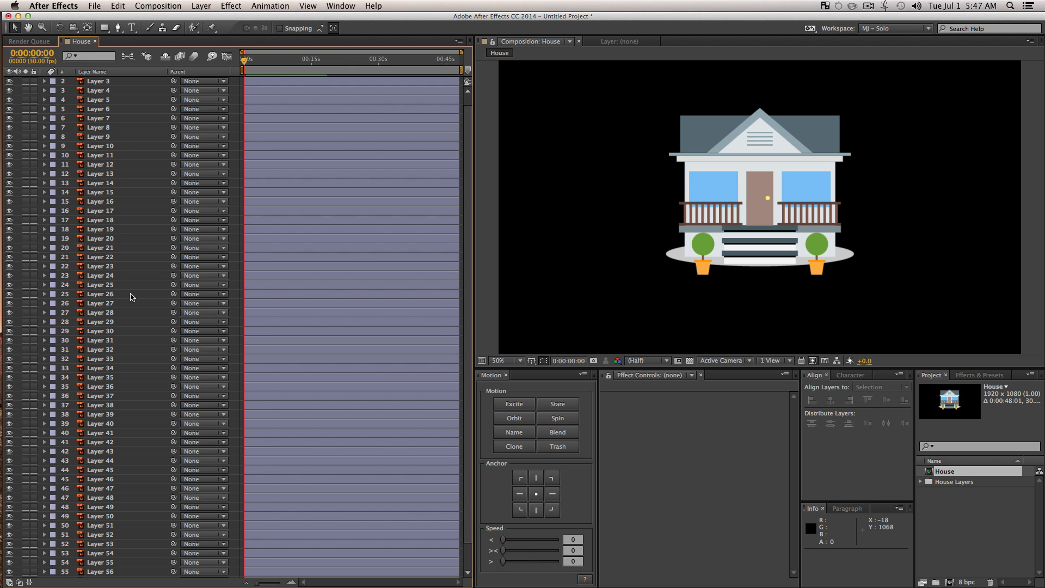
scroll(144, 353, down, 2)
scroll(154, 418, up, 2)
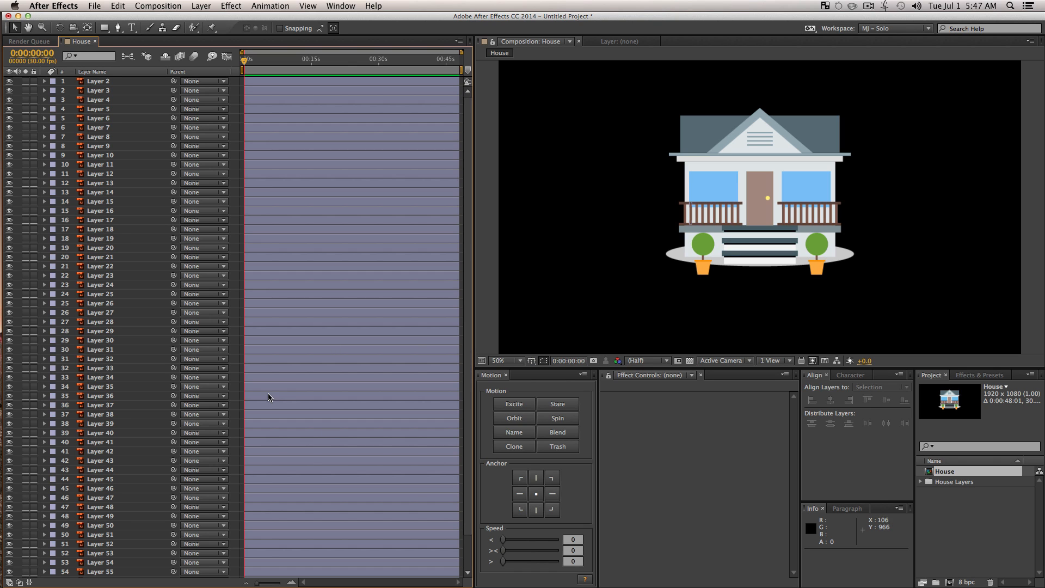
Step: Add a white 1920 x 1080 px solid to the House composition and place it beneath Layer 59
scroll(268, 396, down, 2)
click(110, 573)
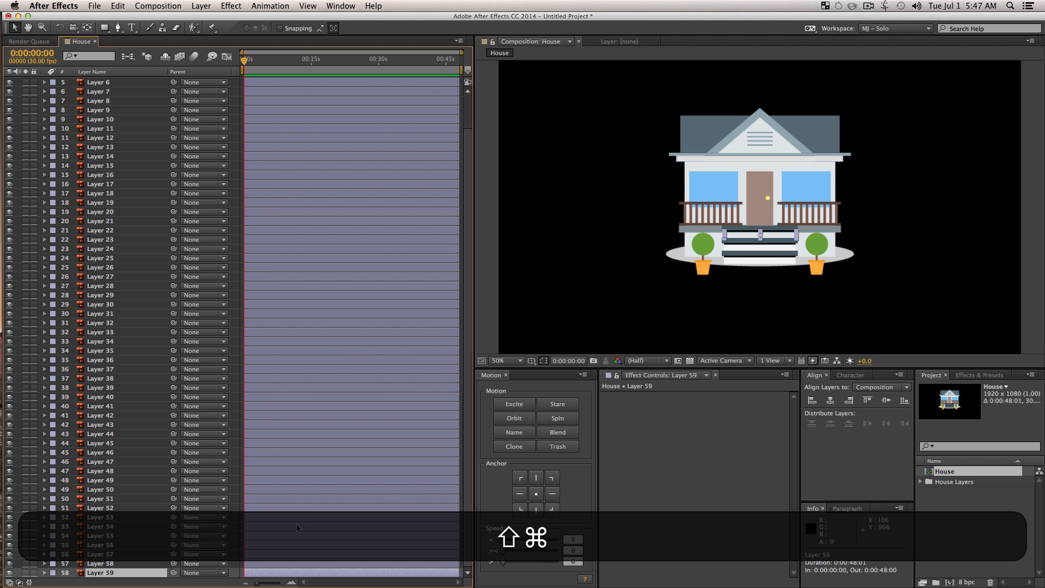
key(shift+super+y)
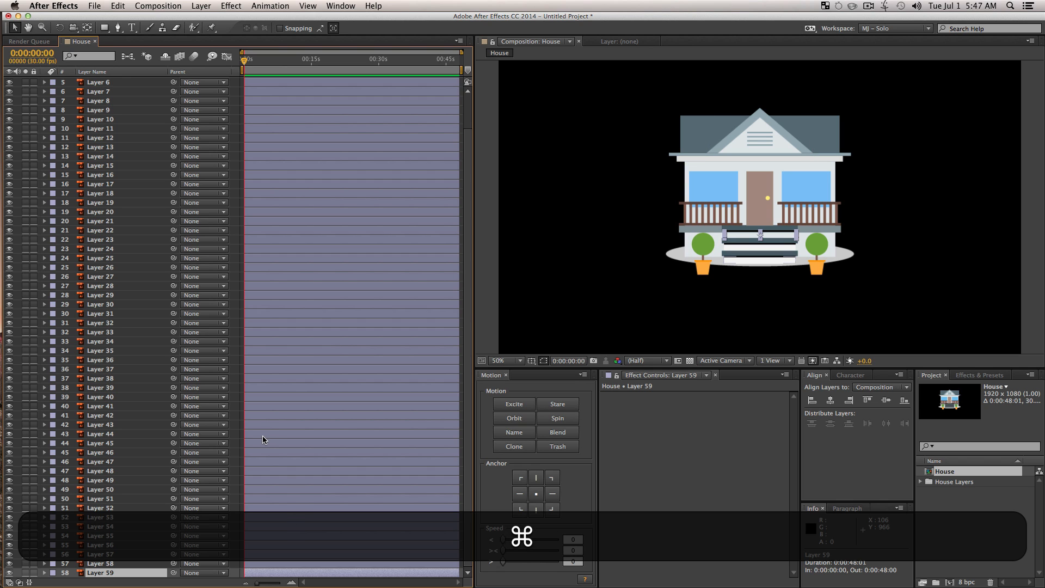
key(super+y)
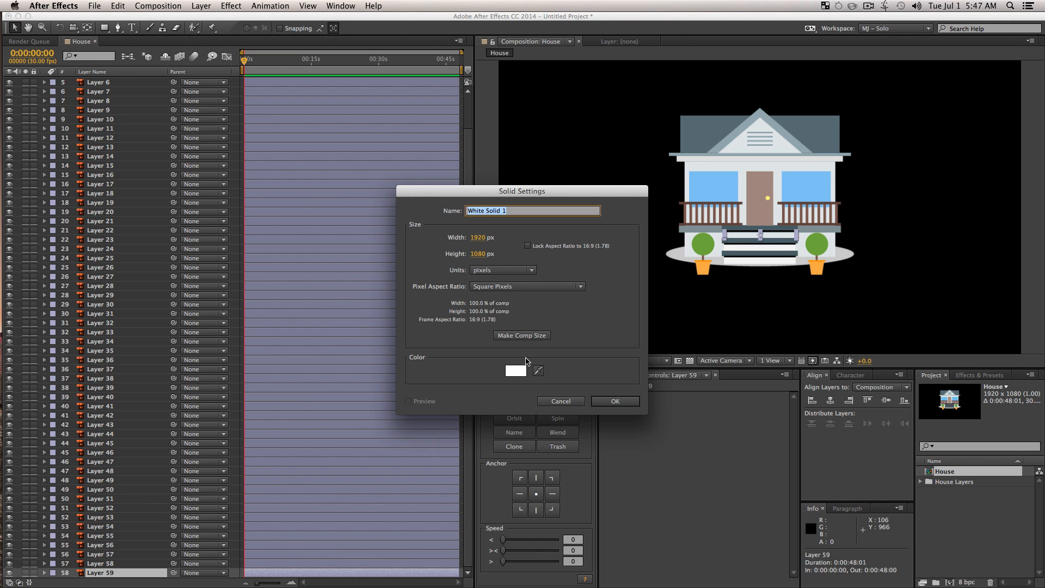
click(615, 401)
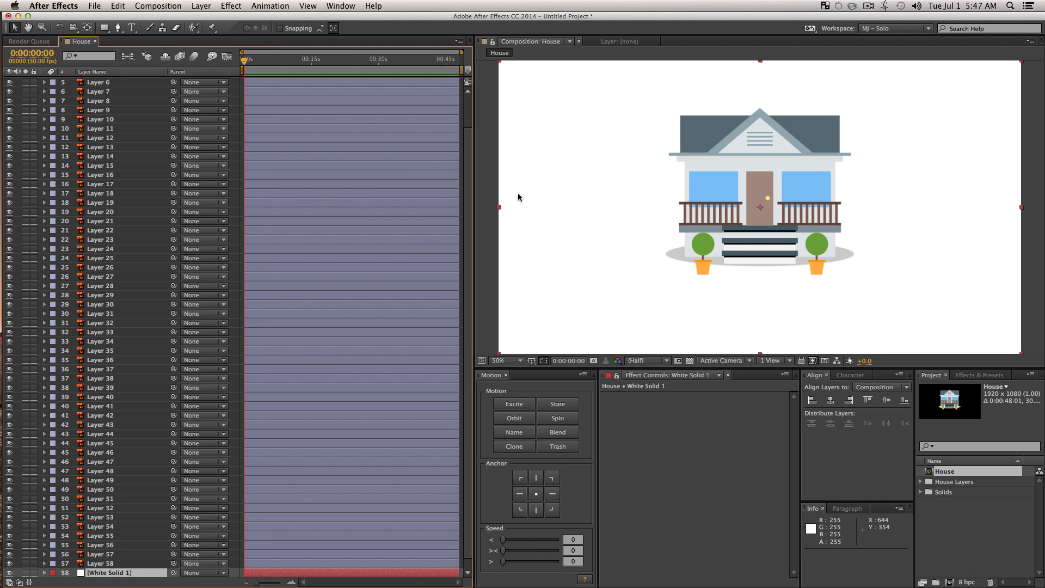
scroll(155, 544, down, 1)
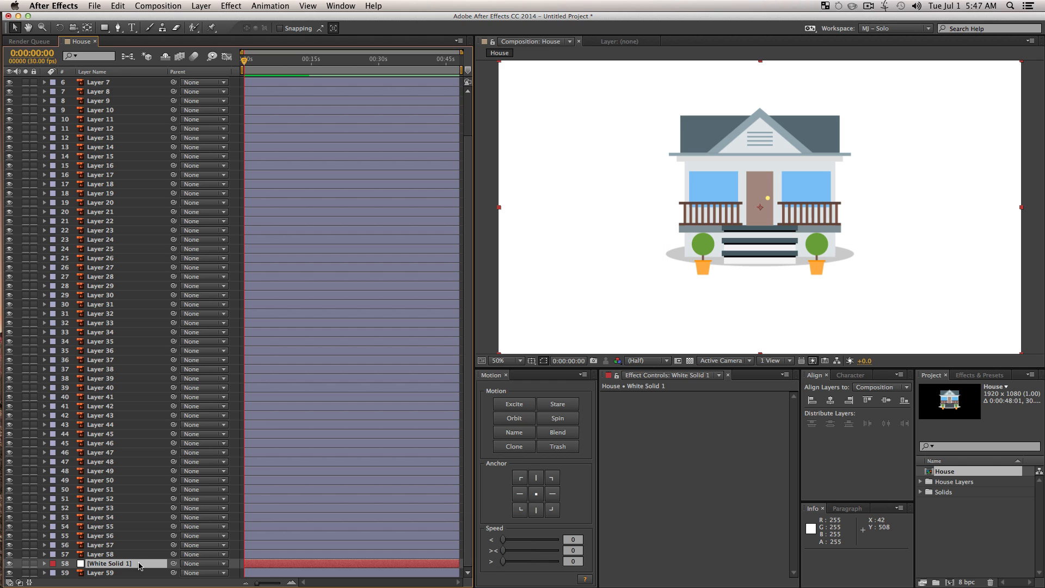
drag(140, 563, 109, 573)
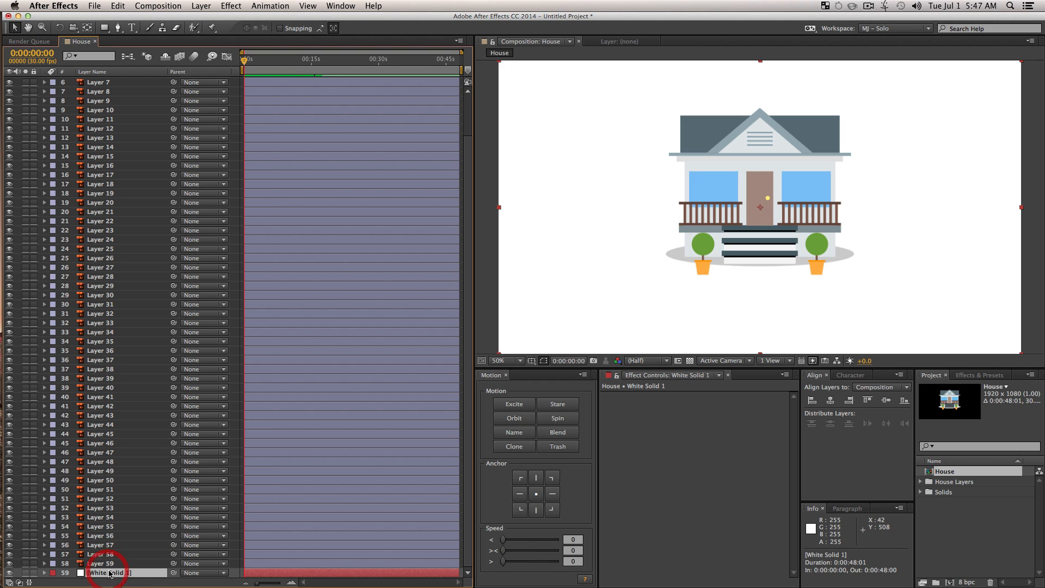
Step: Rename the white solid layer as BG and lock it
key(Return)
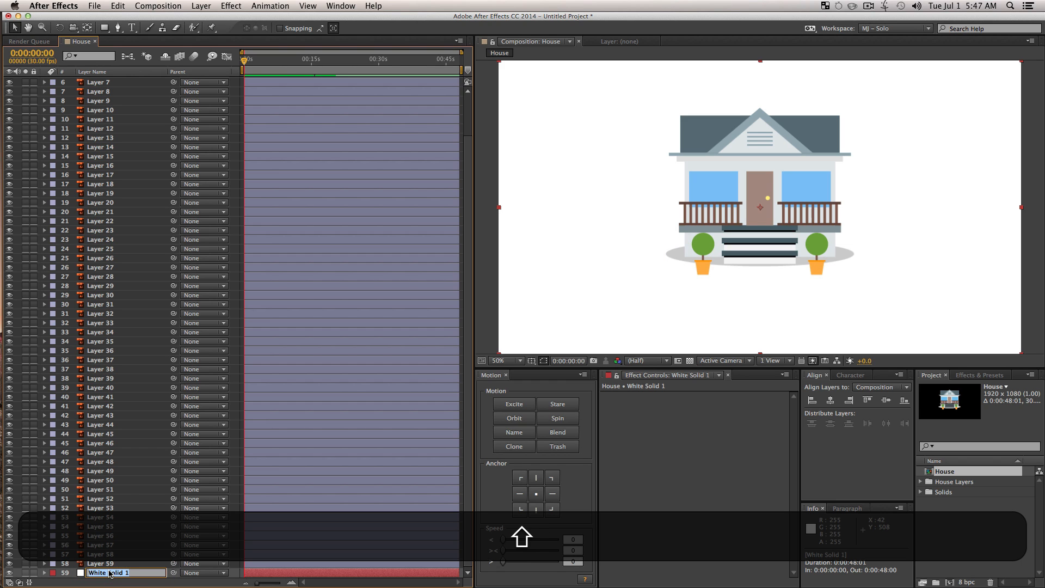
text(BG)
key(Return)
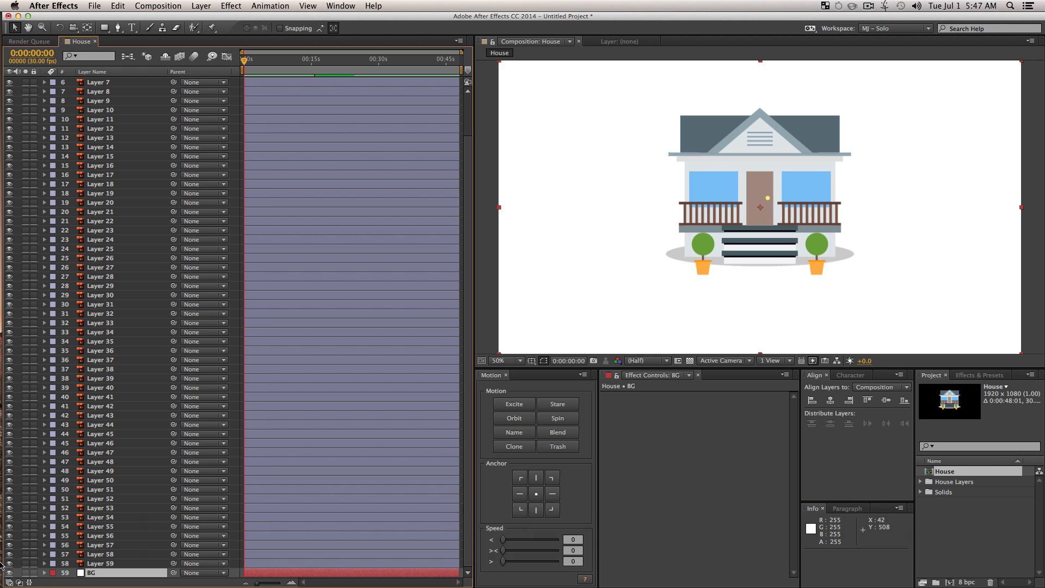
click(34, 573)
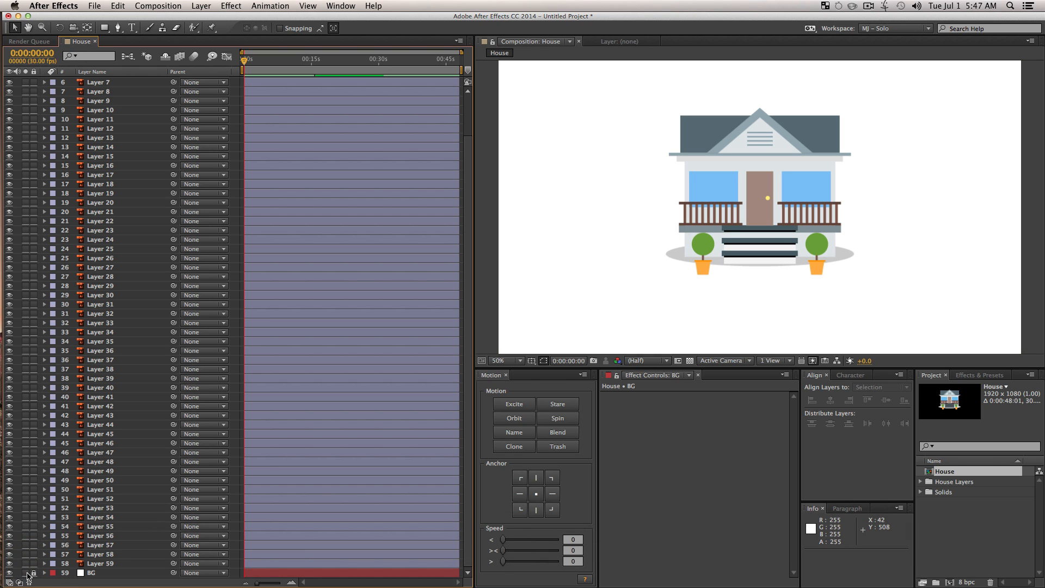
click(156, 571)
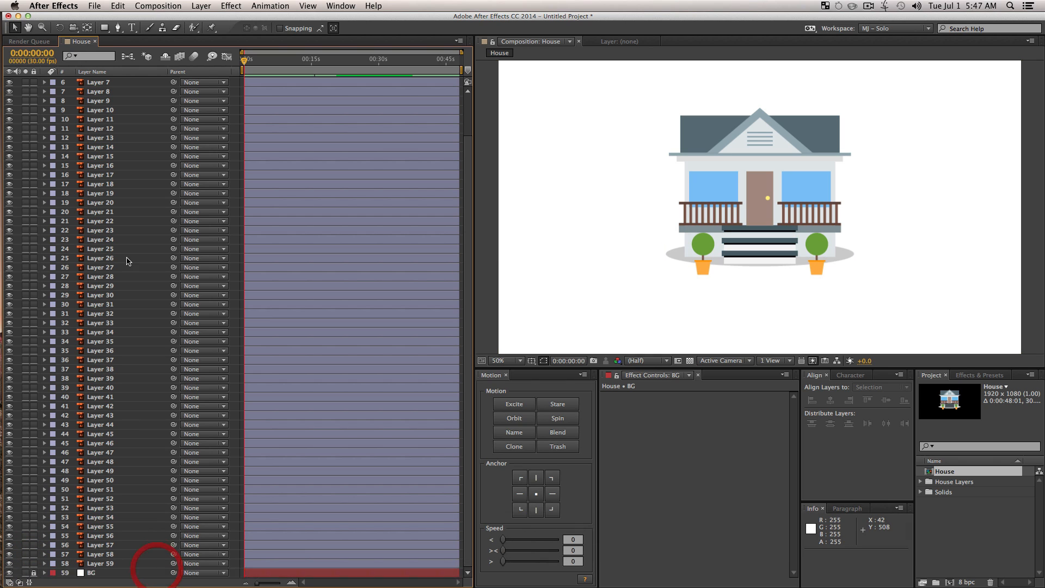
Step: Toggle the timeline between layer and source names, and show and hide the switches and modes columns
click(132, 71)
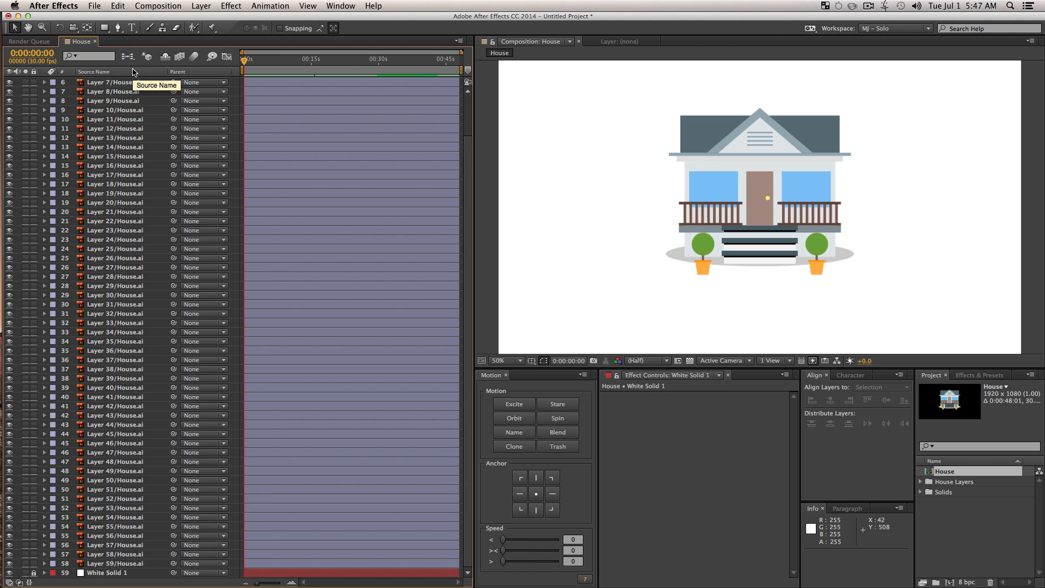
click(132, 72)
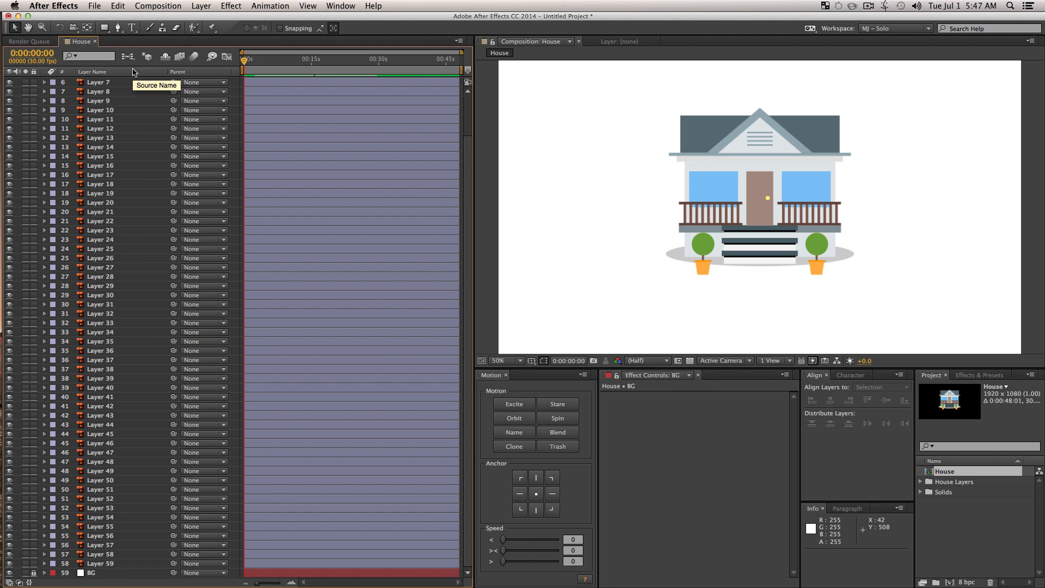
key(F5)
click(141, 73)
key(F4)
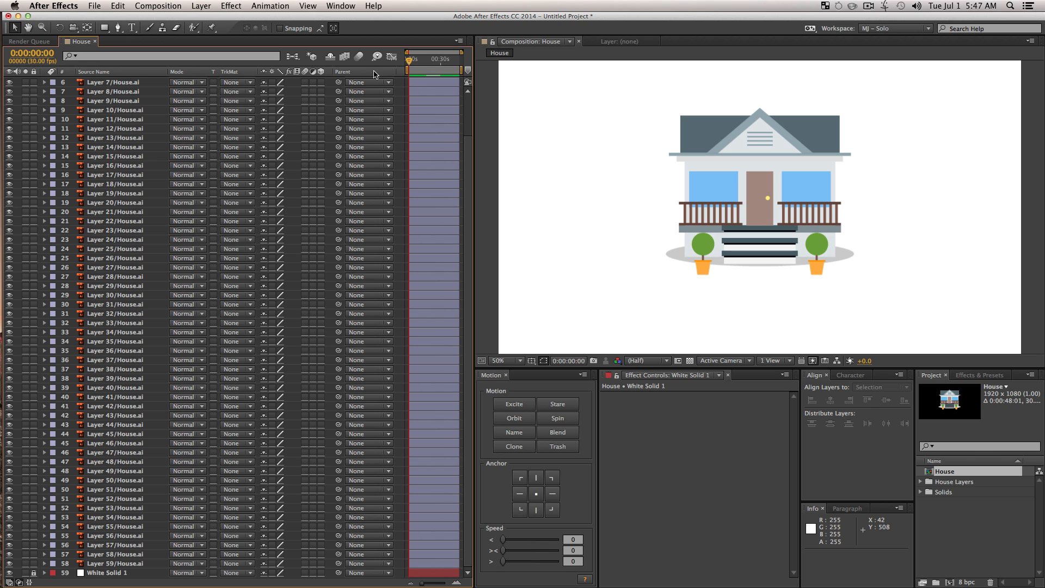
right_click(188, 72)
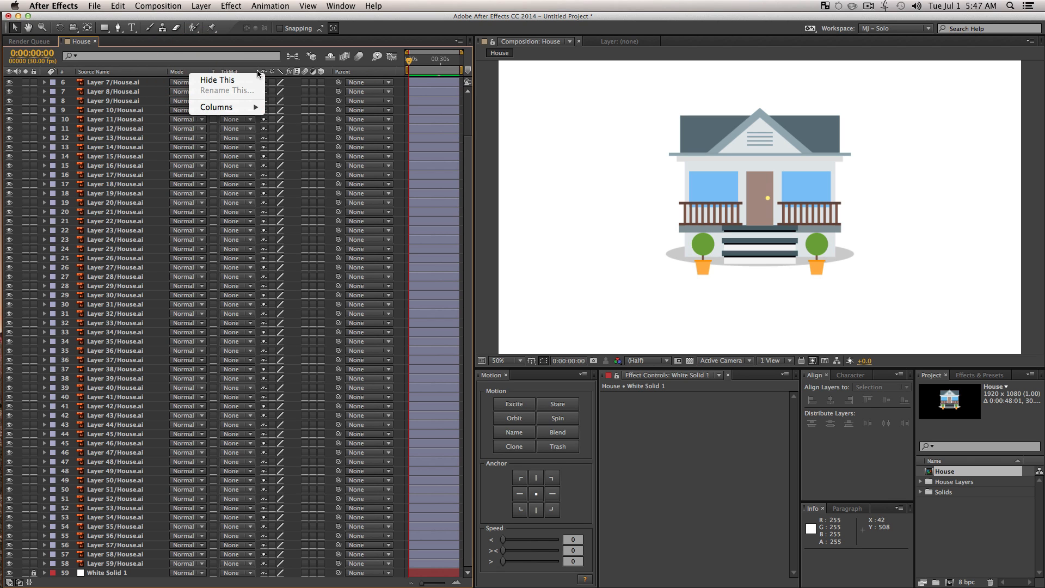
click(369, 71)
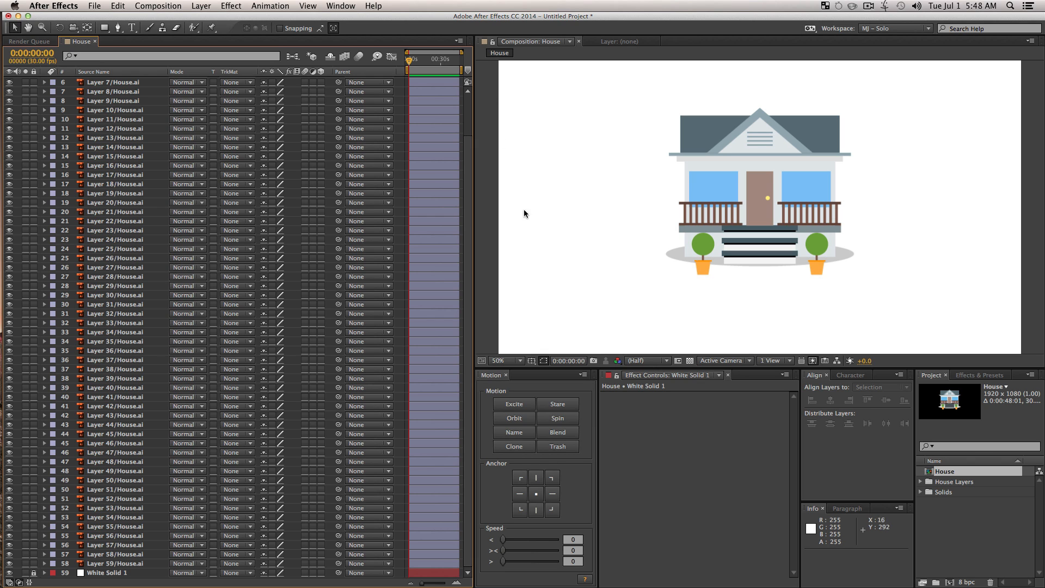
key(F4)
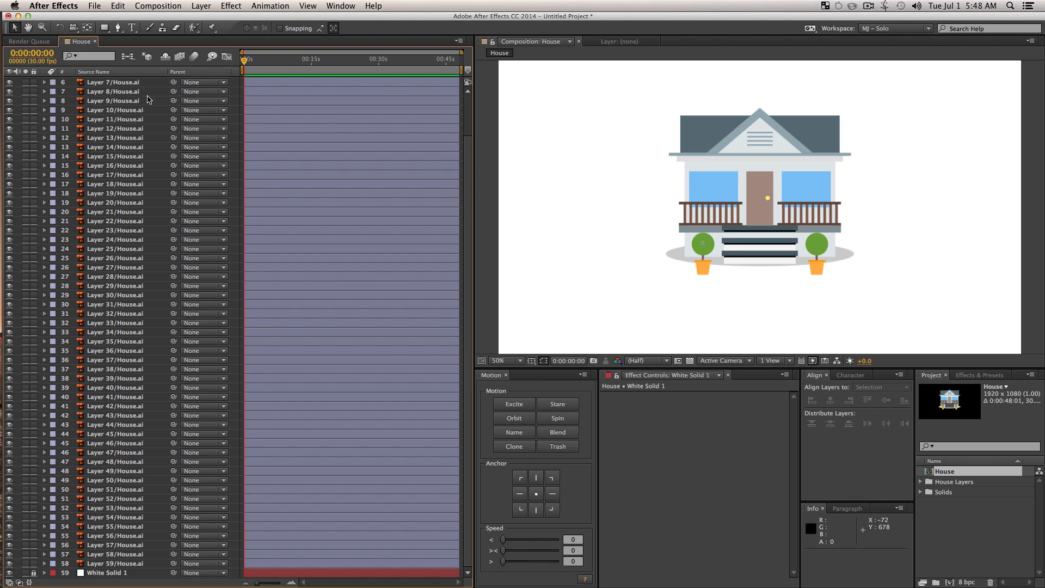
Step: Narrow the timeline's name column and display layer names instead of source names
drag(164, 73, 134, 71)
click(129, 72)
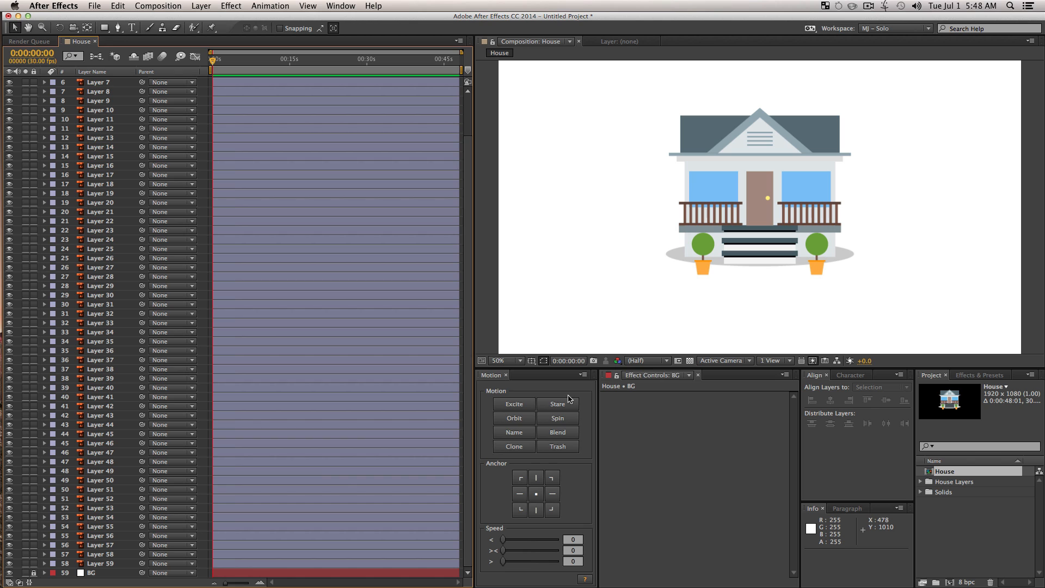
Step: Select individual layers between Layer 59 and Layer 49 to examine which part of the house each one holds
scroll(285, 450, up, 1)
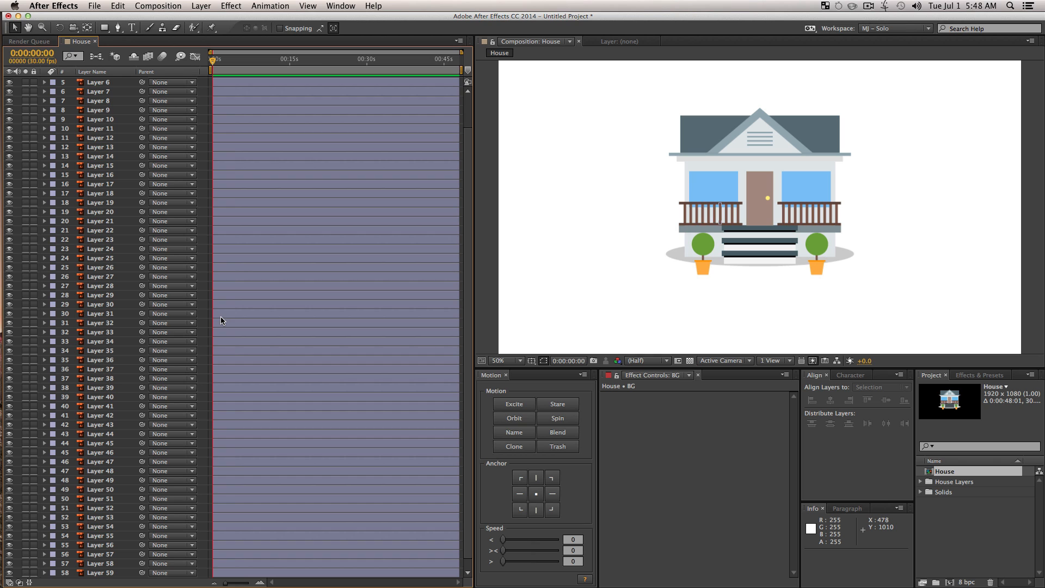
click(560, 257)
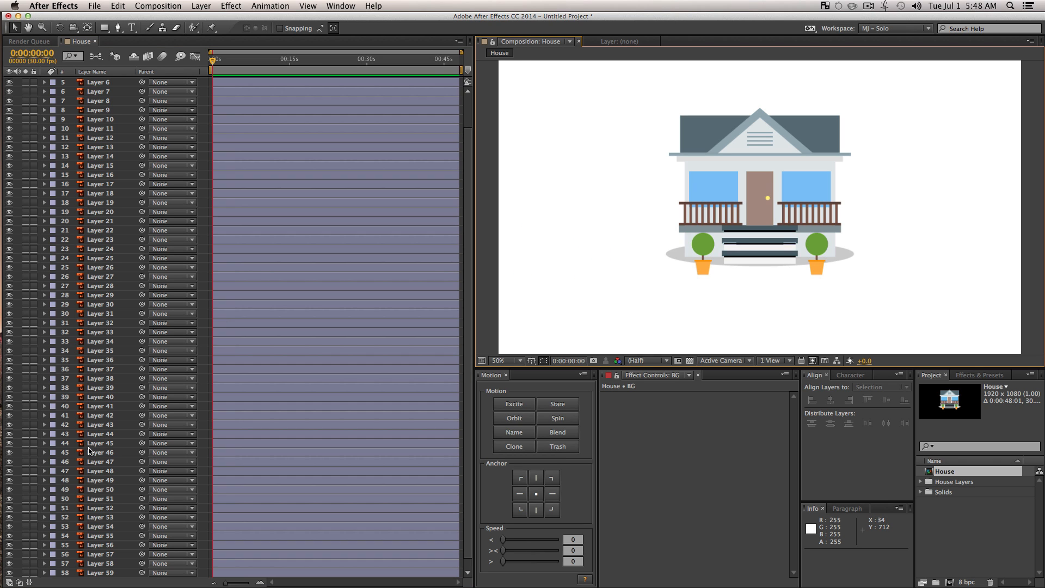
scroll(88, 450, down, 1)
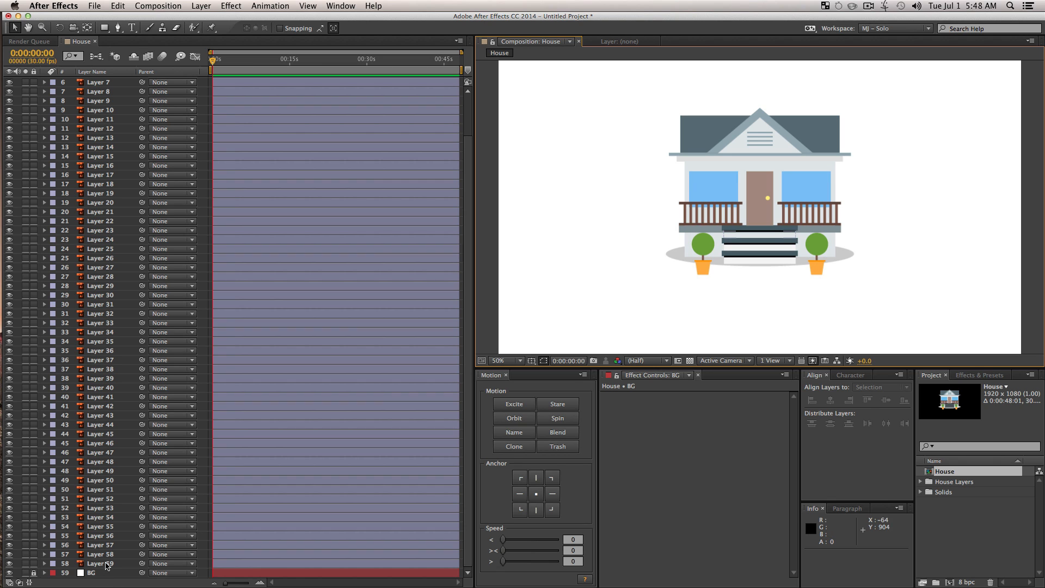
click(107, 566)
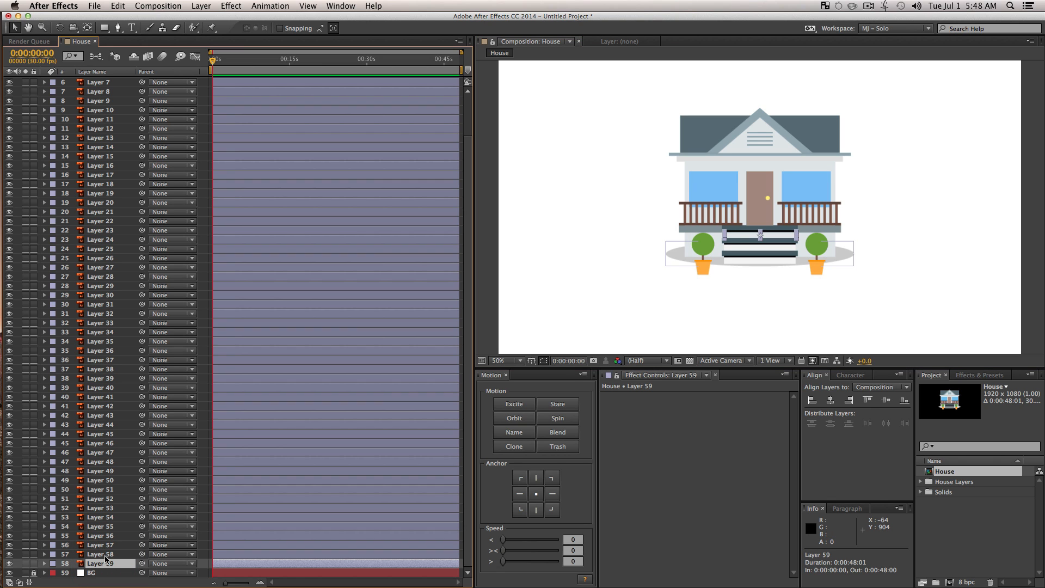
click(105, 555)
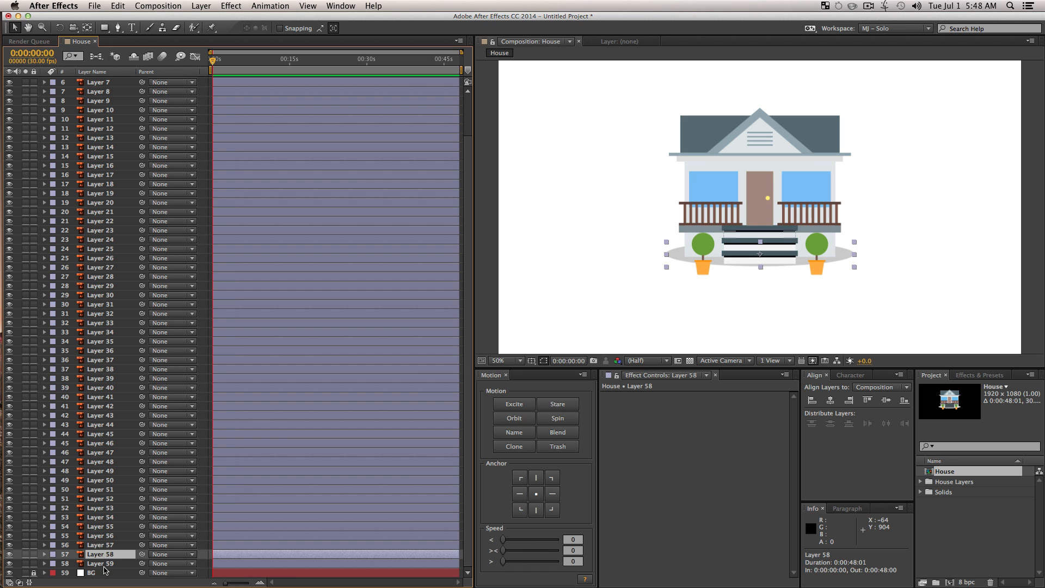
click(105, 563)
click(104, 554)
click(100, 544)
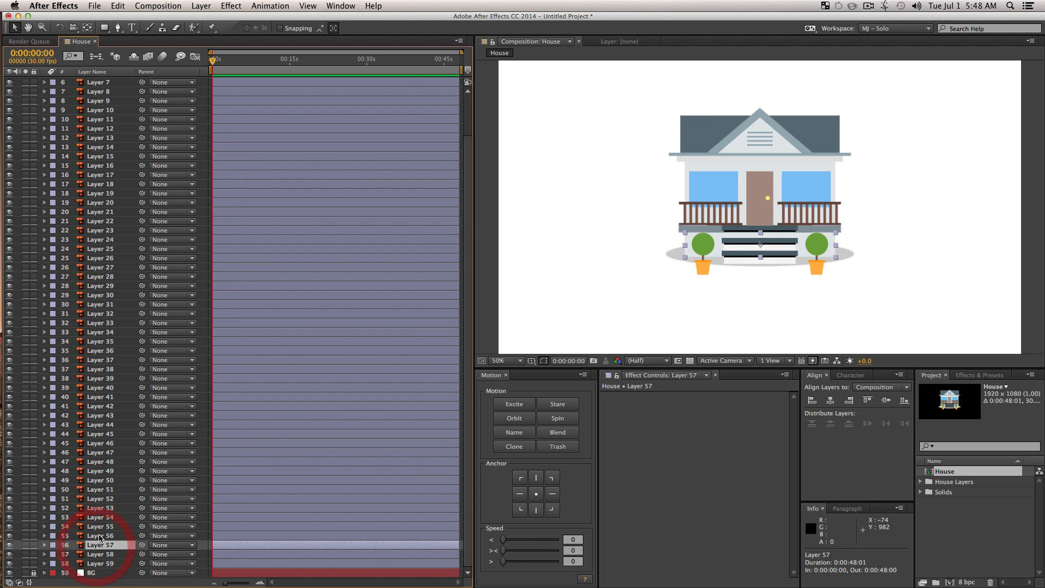
click(100, 535)
click(104, 517)
click(102, 489)
click(103, 471)
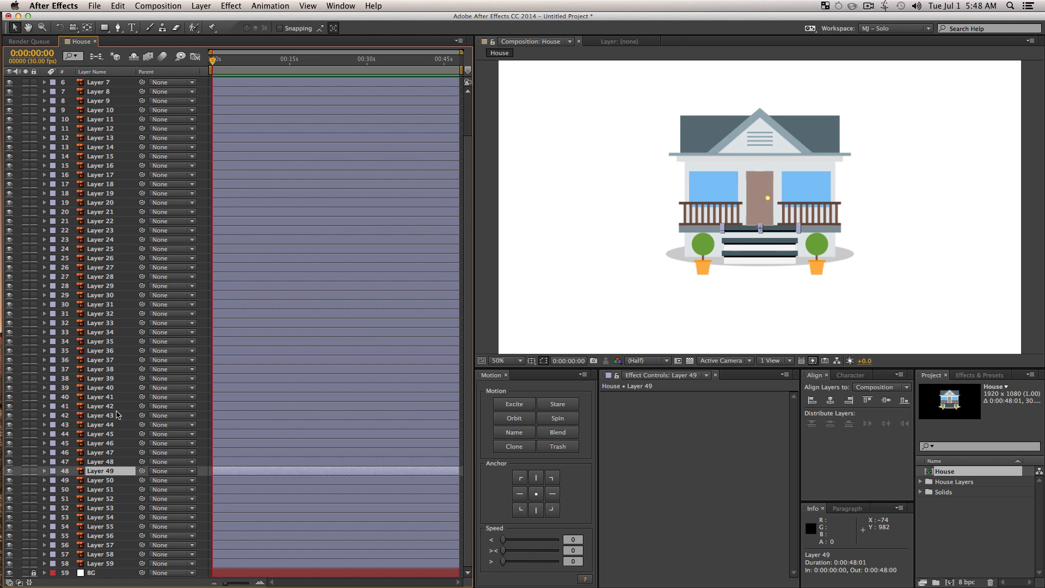
click(111, 564)
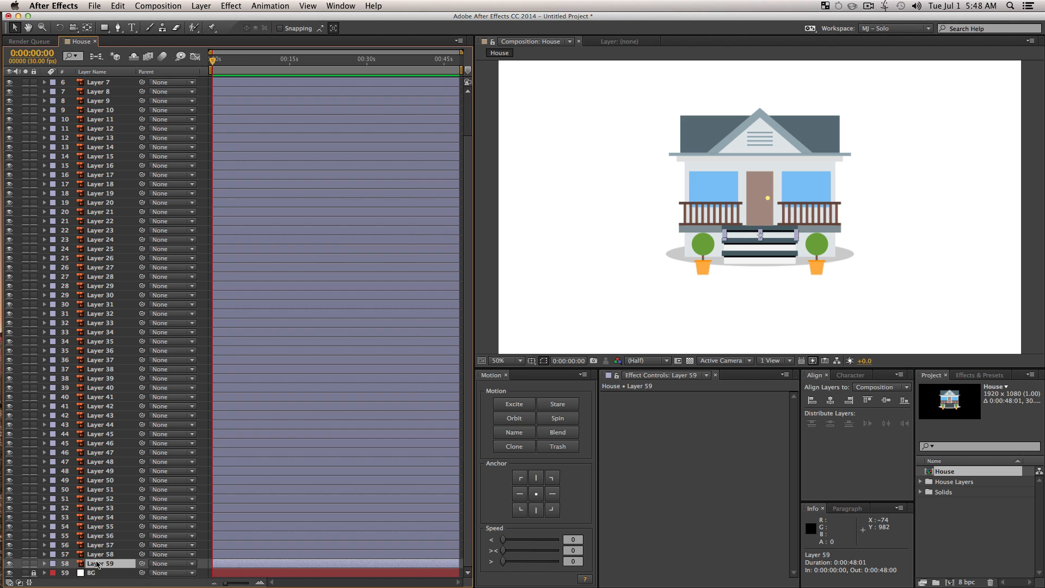
click(96, 555)
click(96, 563)
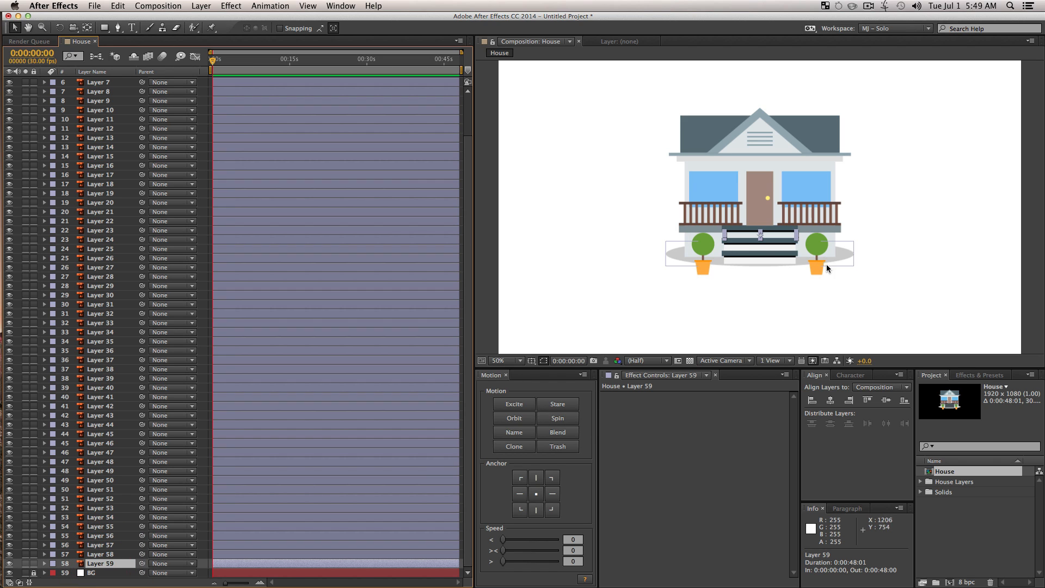
Step: Select the house's ground shadow layer, and set the House composition's duration to 0:00:08:01
click(852, 253)
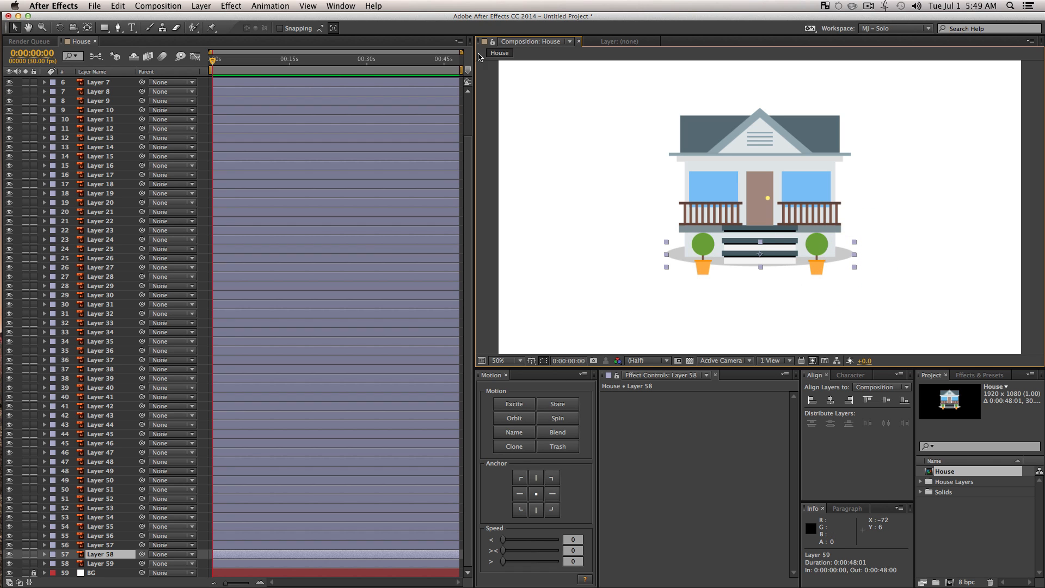
click(459, 43)
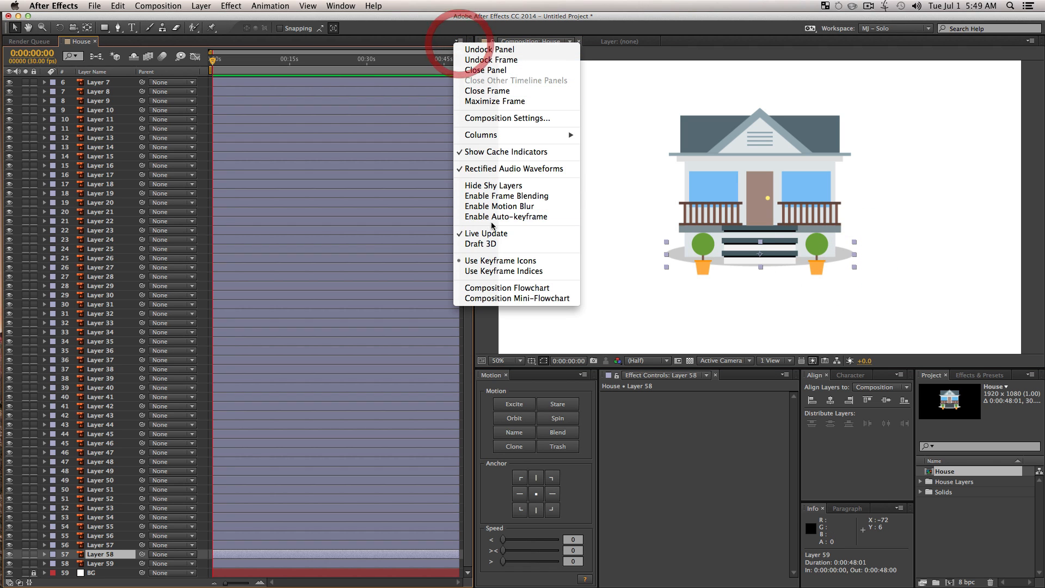
click(490, 126)
drag(767, 273, 674, 249)
click(747, 451)
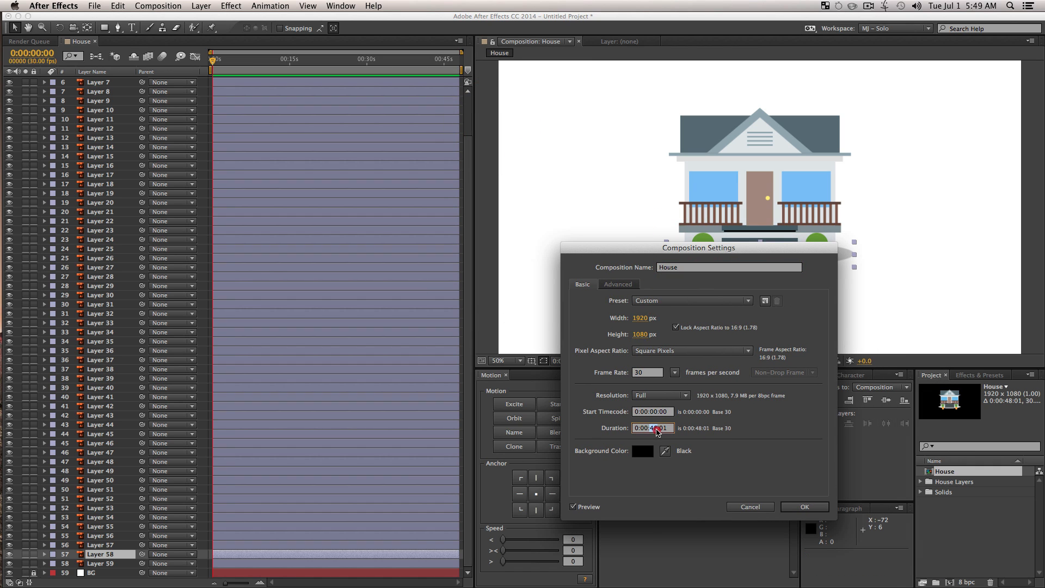
double_click(654, 428)
text(08)
key(Return)
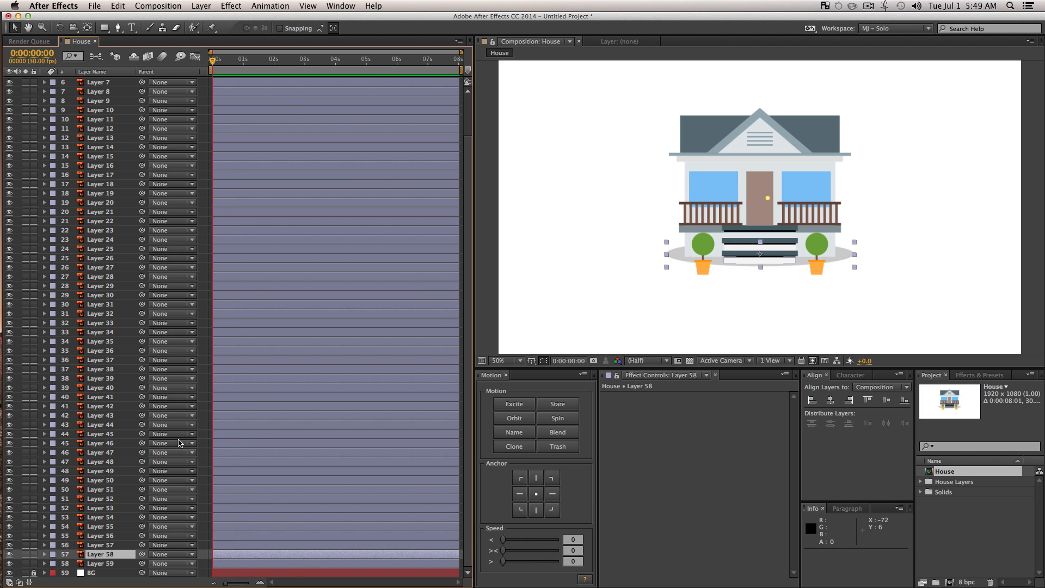
Step: Add a Scale keyframe to Layer 58 at 0:00:02:00
click(119, 554)
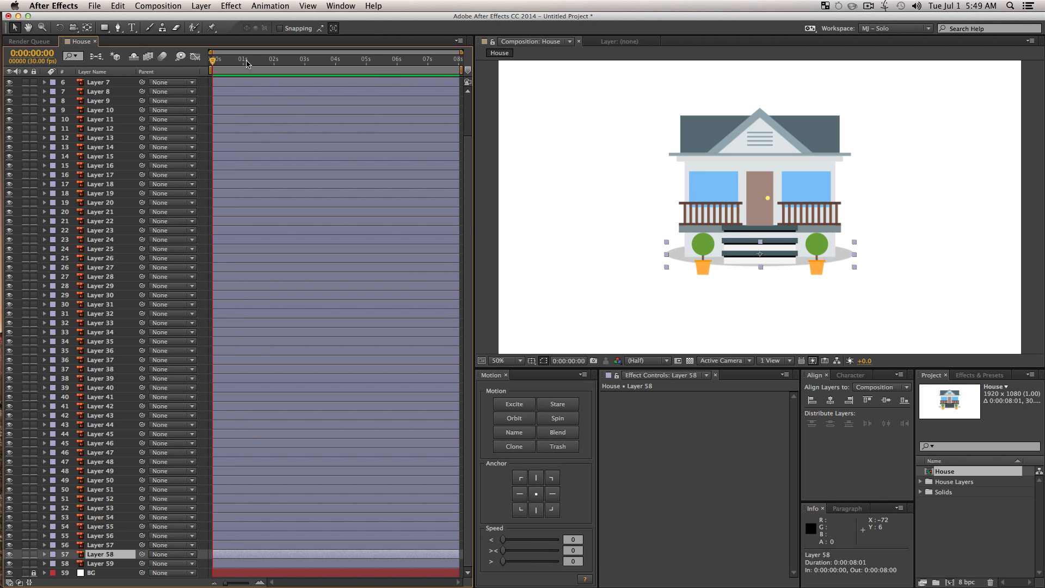
drag(247, 64, 274, 62)
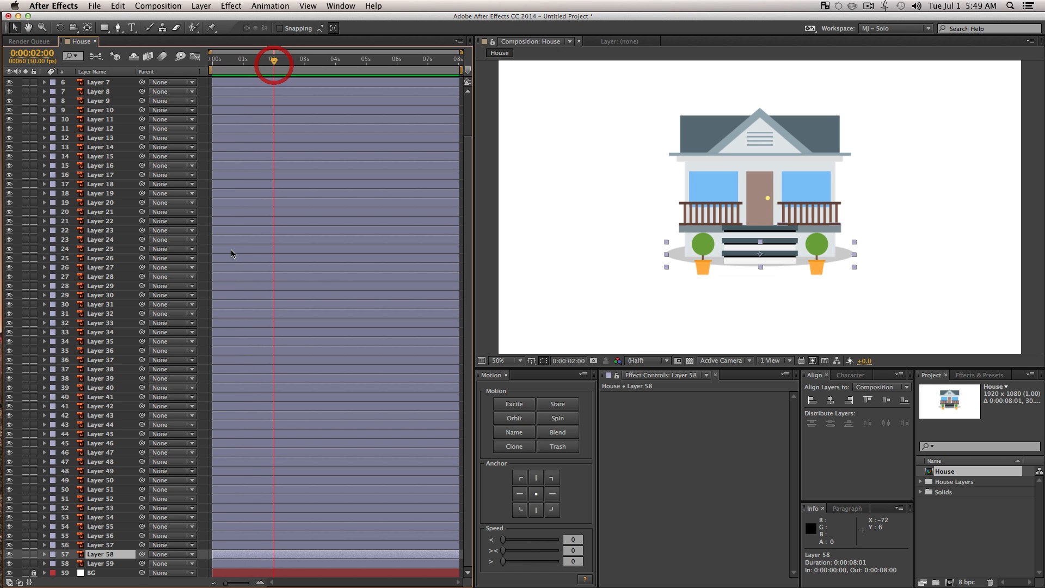
key(s)
click(72, 563)
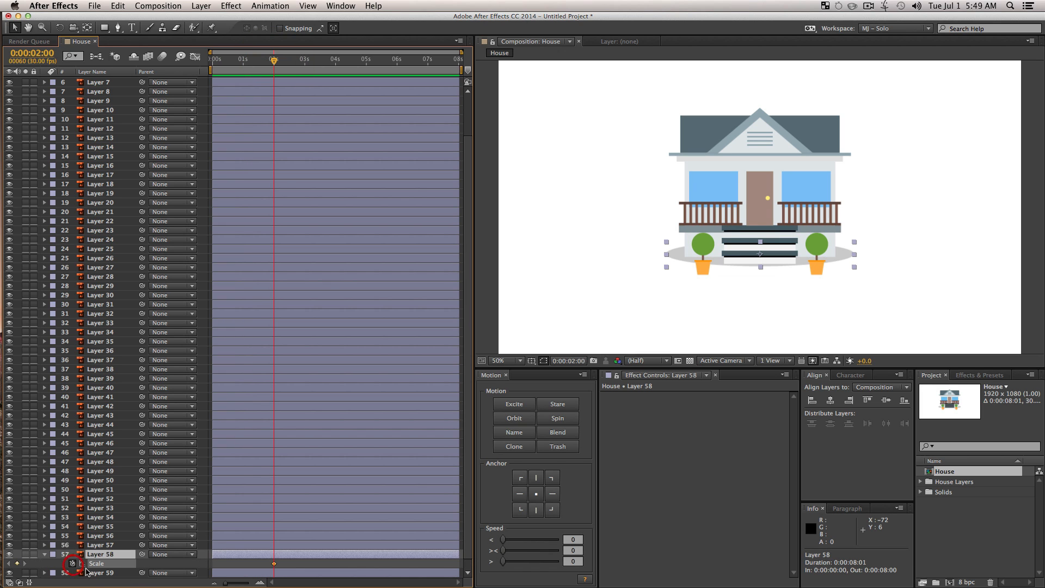
Step: Move the current time to 0:00:01:01, show the timeline's Modes column and slightly narrow the layer name column
drag(272, 63, 242, 66)
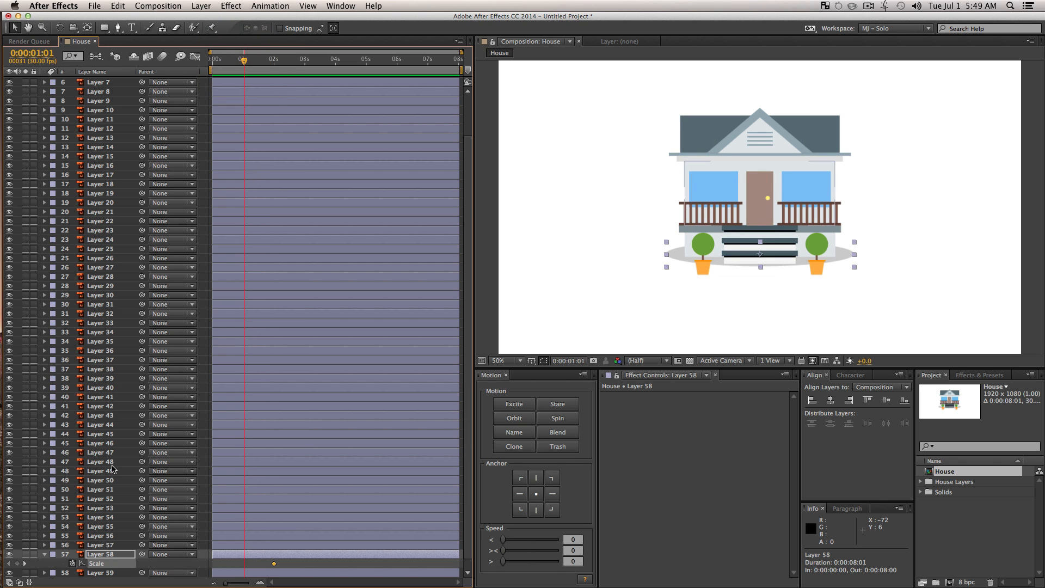
right_click(131, 75)
mouse_move(163, 108)
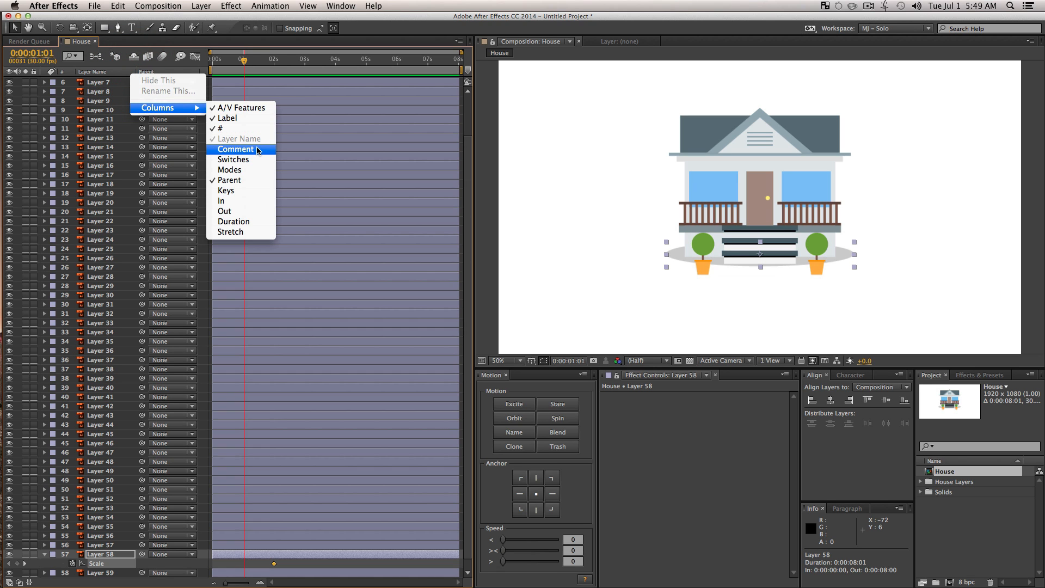
click(241, 170)
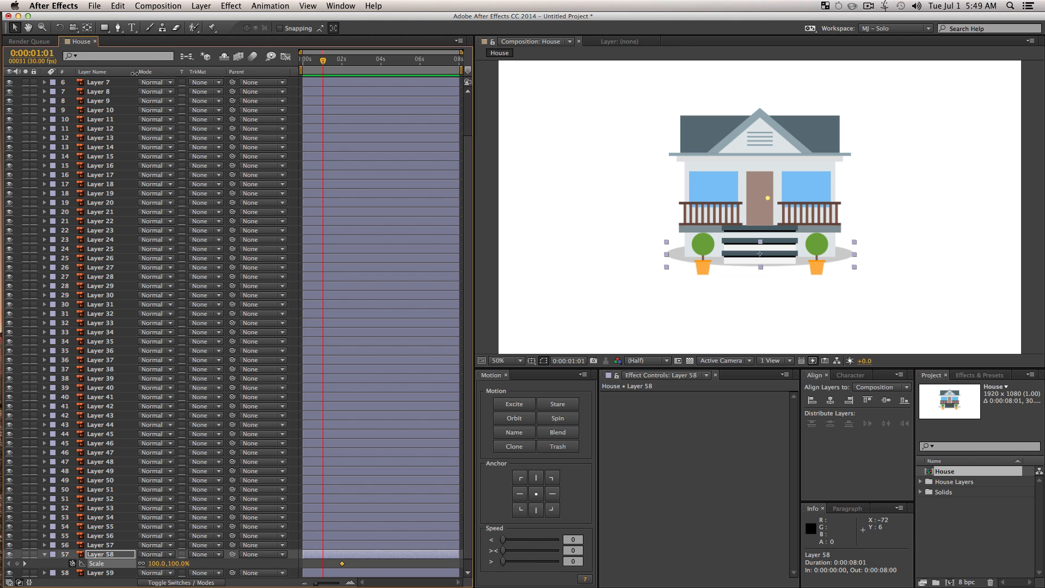
drag(132, 72, 123, 71)
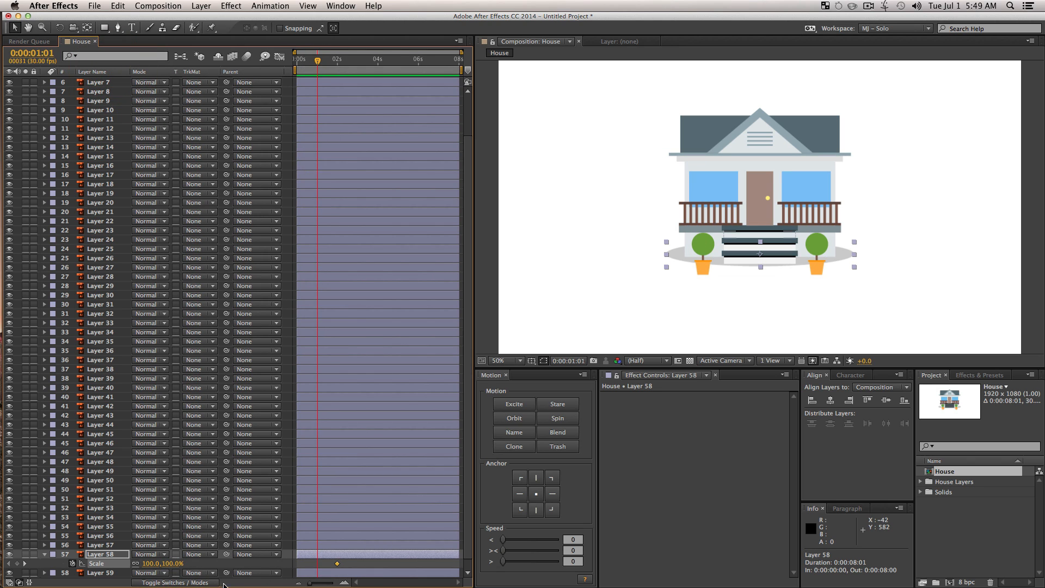
Step: Set Layer 58's Scale to 0% at 0:00:01:01
click(148, 563)
text(0)
key(Return)
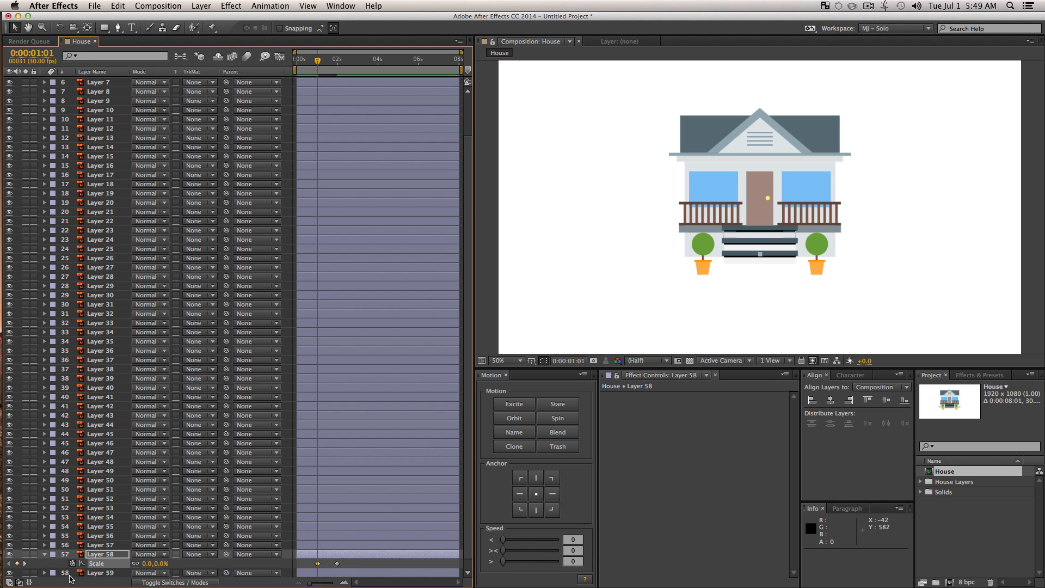
Step: Rename Layer 58 as Shadow and preview its scale animation
click(93, 554)
key(Return)
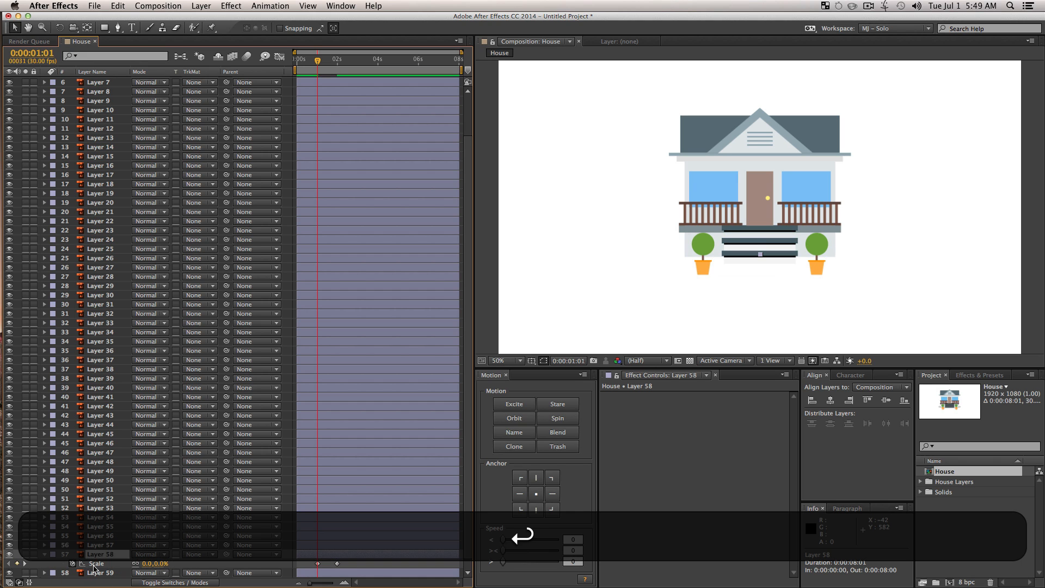
text(Shadow)
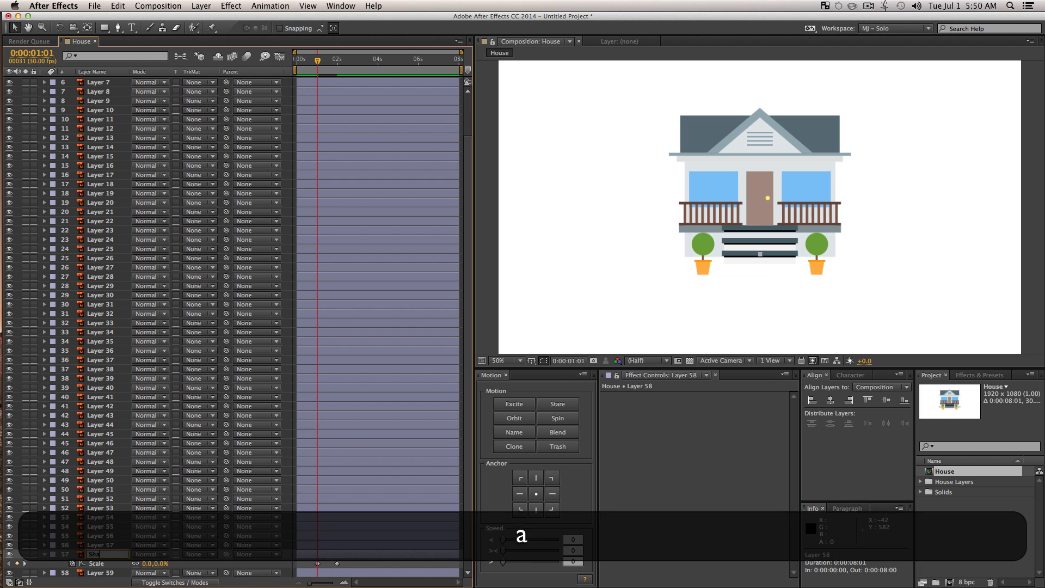
key(Return)
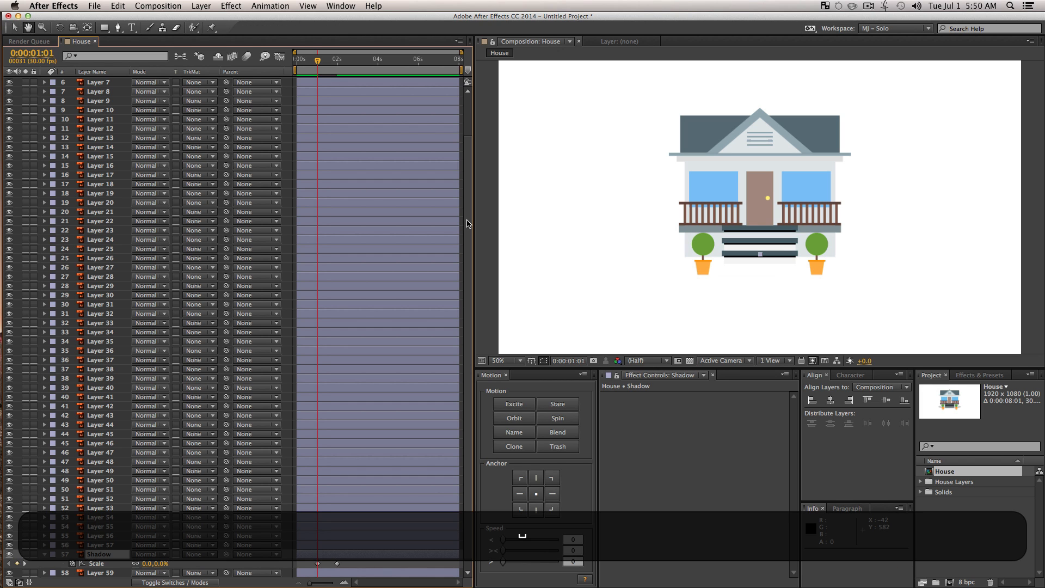
key(space)
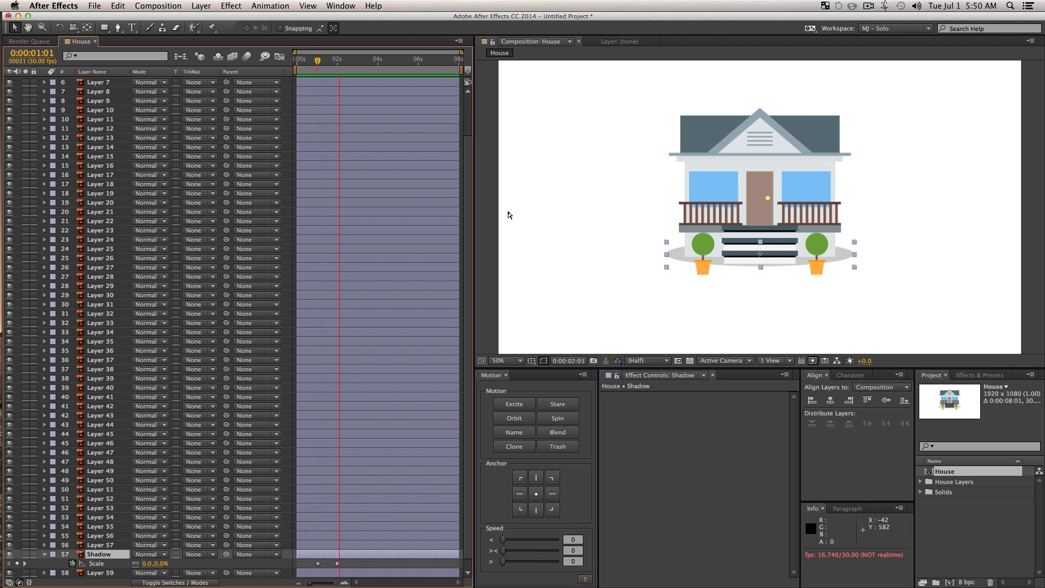
key(space)
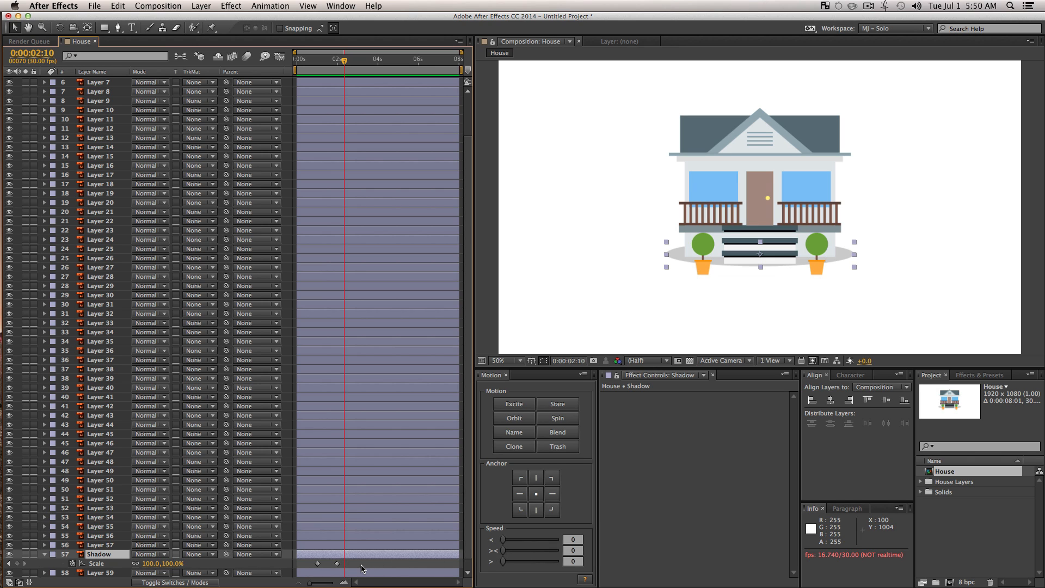
Step: Ease both Scale keyframes of the Shadow layer in and out at 67, and select the first keyframe in the graph editor
drag(362, 568, 288, 557)
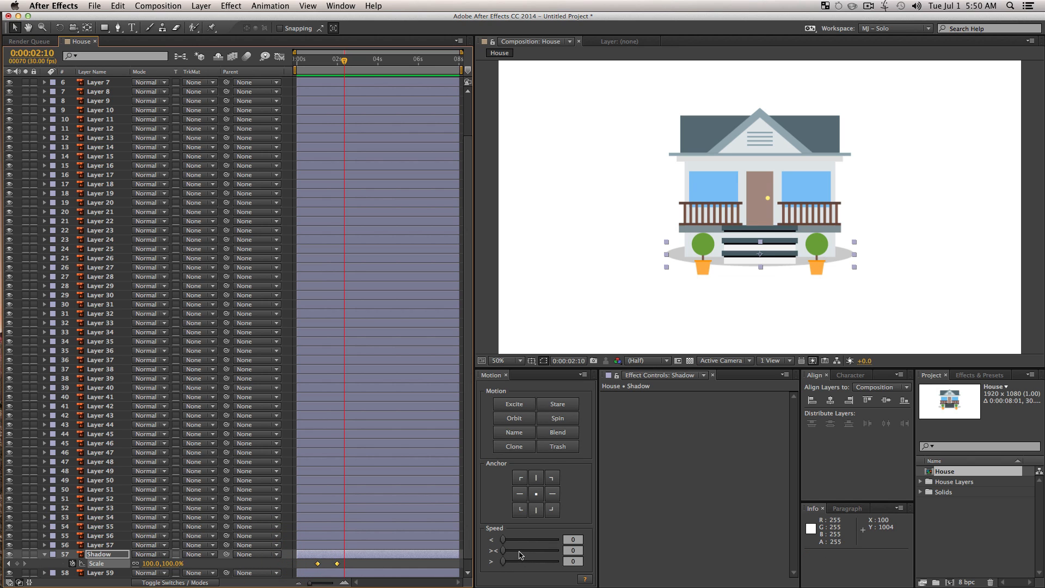
drag(520, 554, 539, 550)
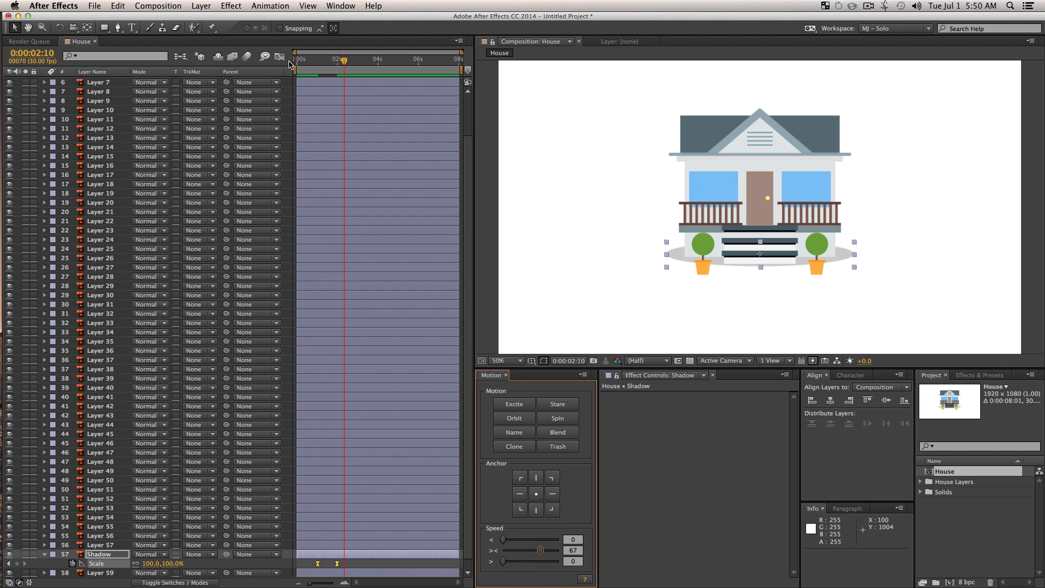
click(279, 56)
click(319, 527)
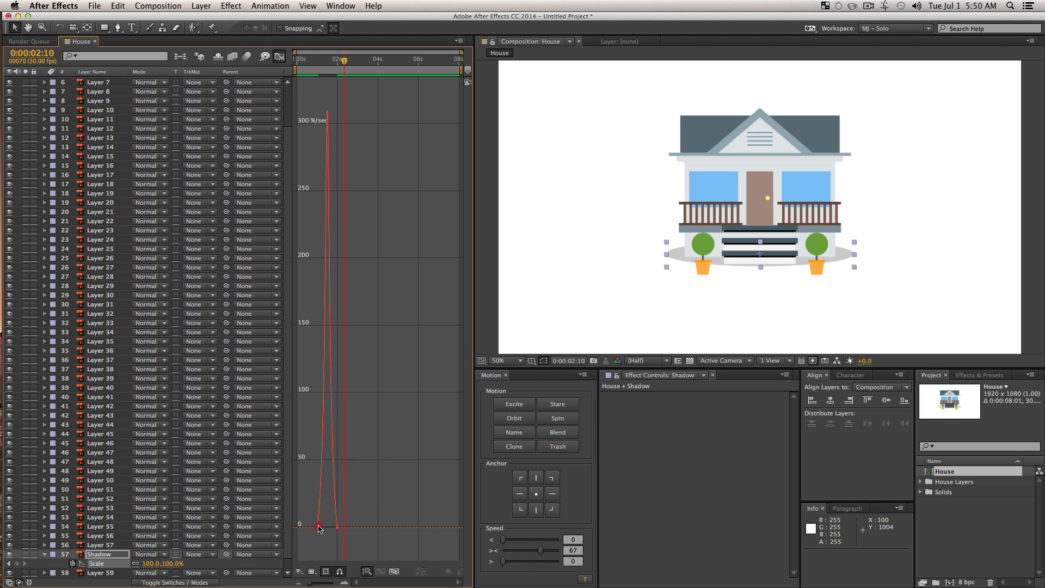
Step: Set the easing of Shadow's Scale keyframes to 65 on the ease-in slider and 74 on the combined slider, and close the graph editor
drag(307, 511, 385, 559)
drag(520, 553, 539, 538)
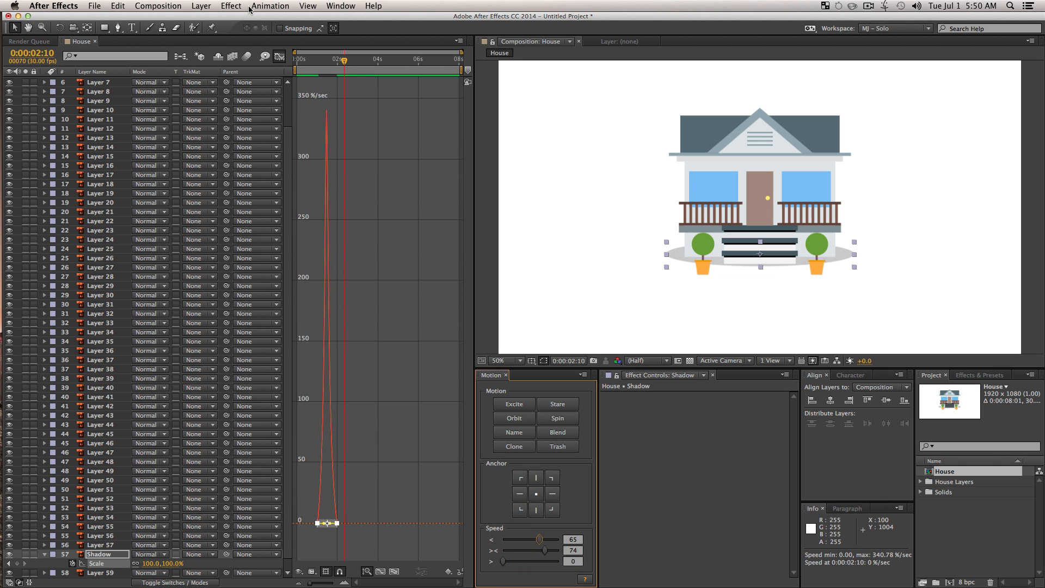
click(280, 57)
click(321, 562)
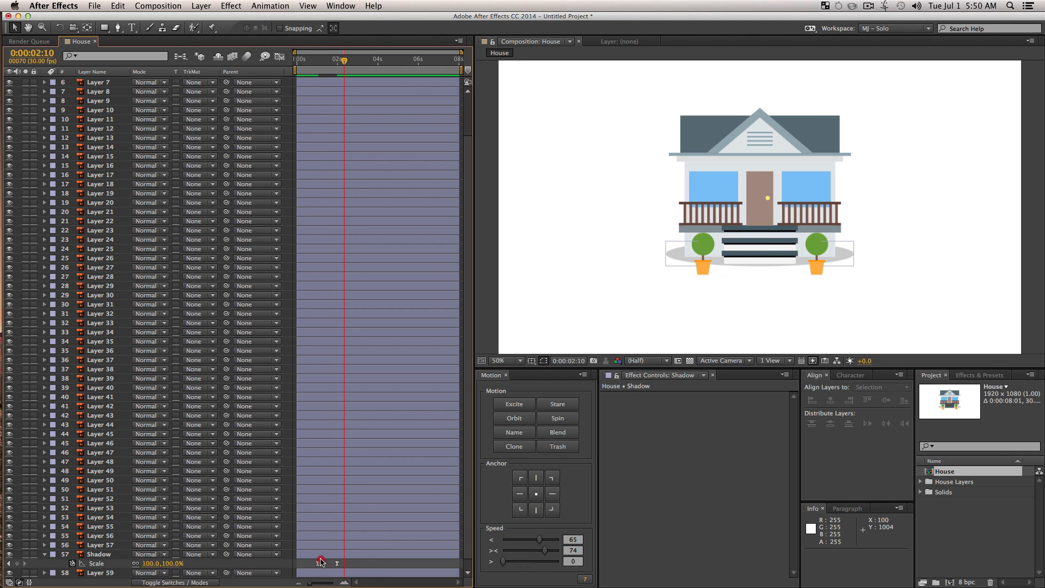
Step: Set the combined easing of both Shadow Scale keyframes to 52 and preview the scale animation
drag(295, 554, 345, 566)
drag(543, 550, 537, 551)
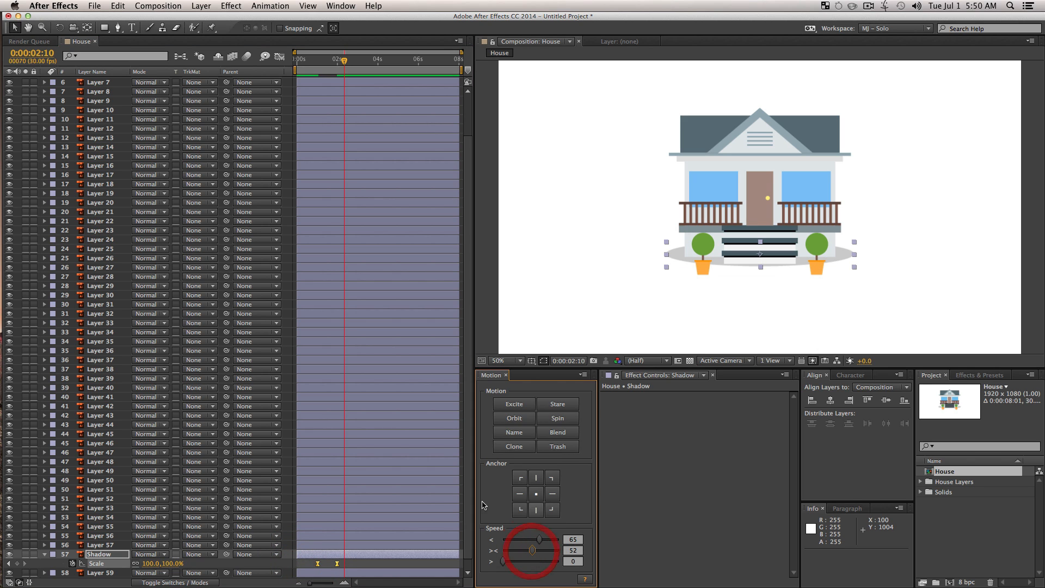
click(315, 65)
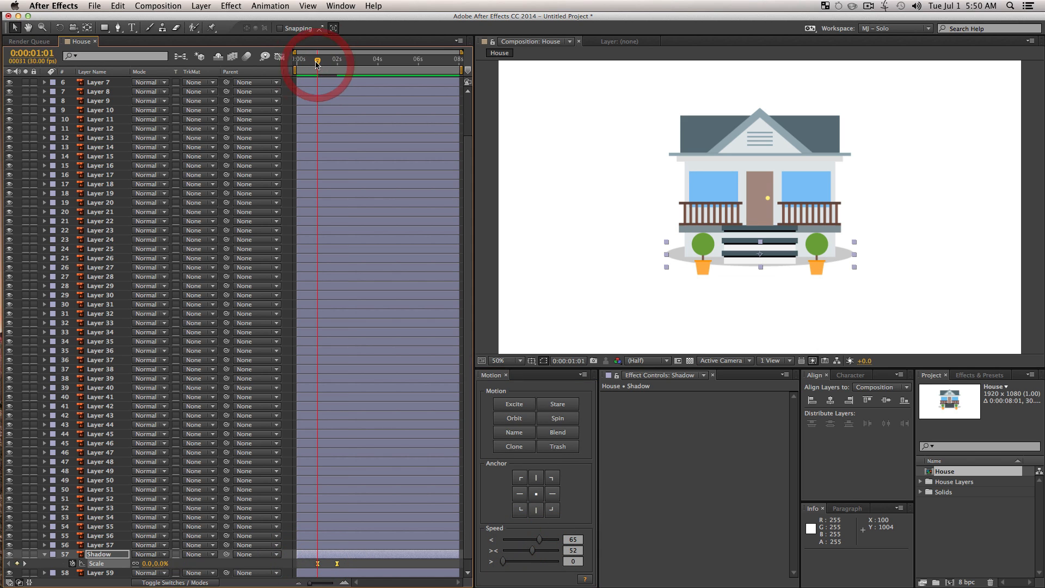
click(313, 62)
key(space)
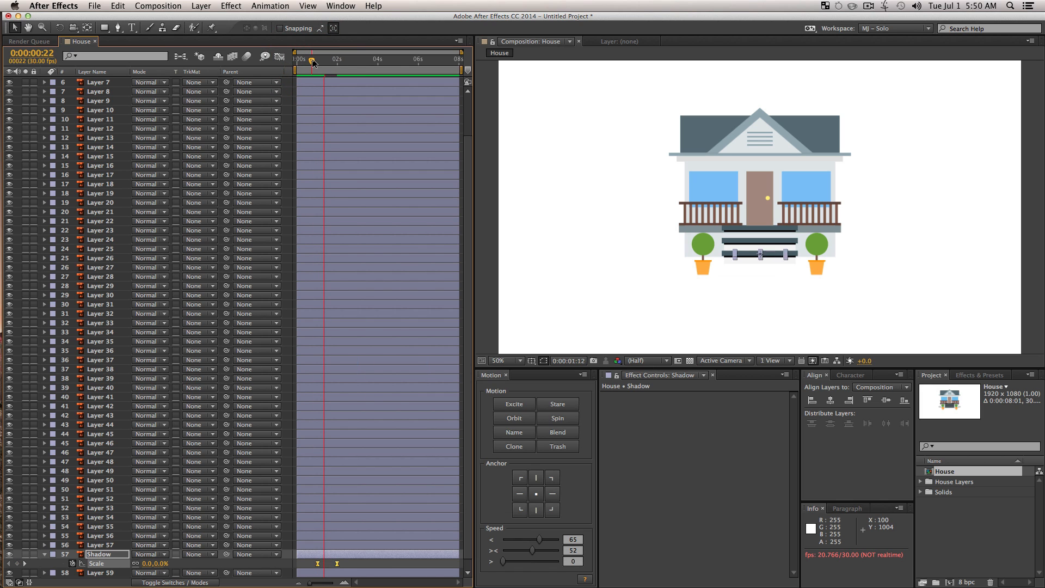
key(space)
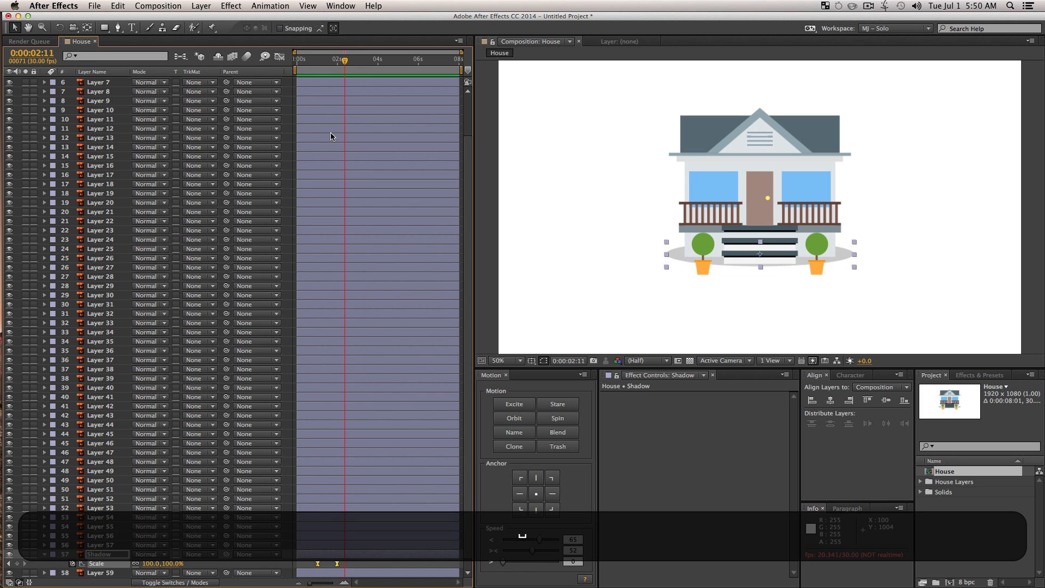
Step: Remove the easing from Shadow's last Scale keyframe by setting its speed values to 0
click(362, 566)
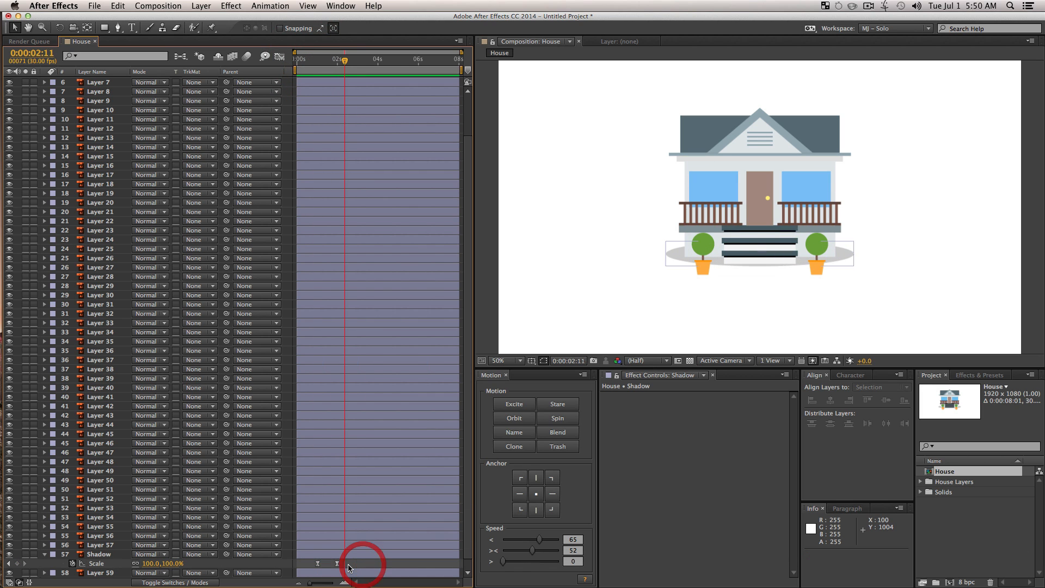
click(337, 563)
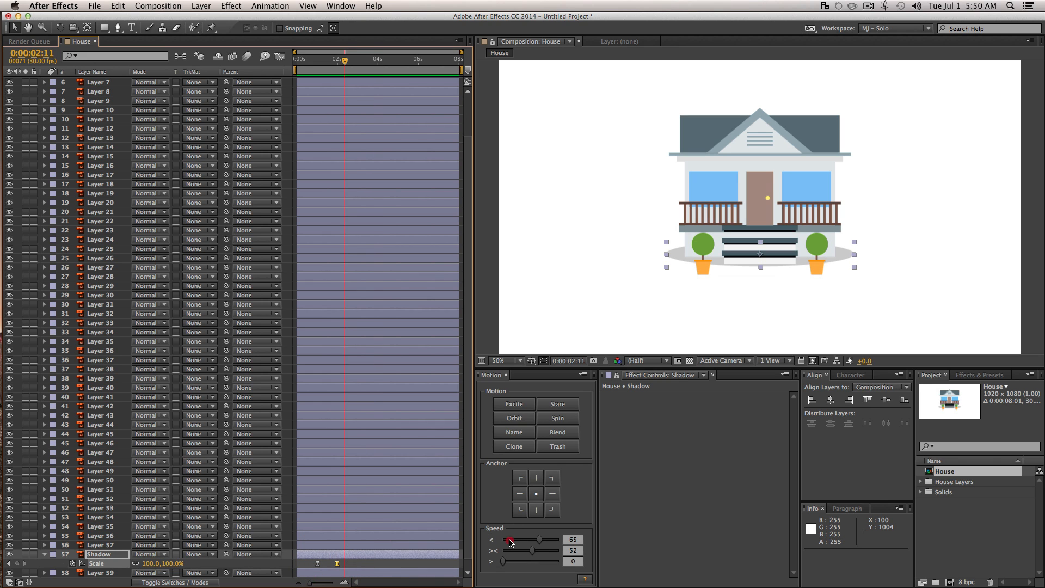
mouse_move(509, 539)
mouse_down()
mouse_move(492, 540)
mouse_move(502, 550)
mouse_up()
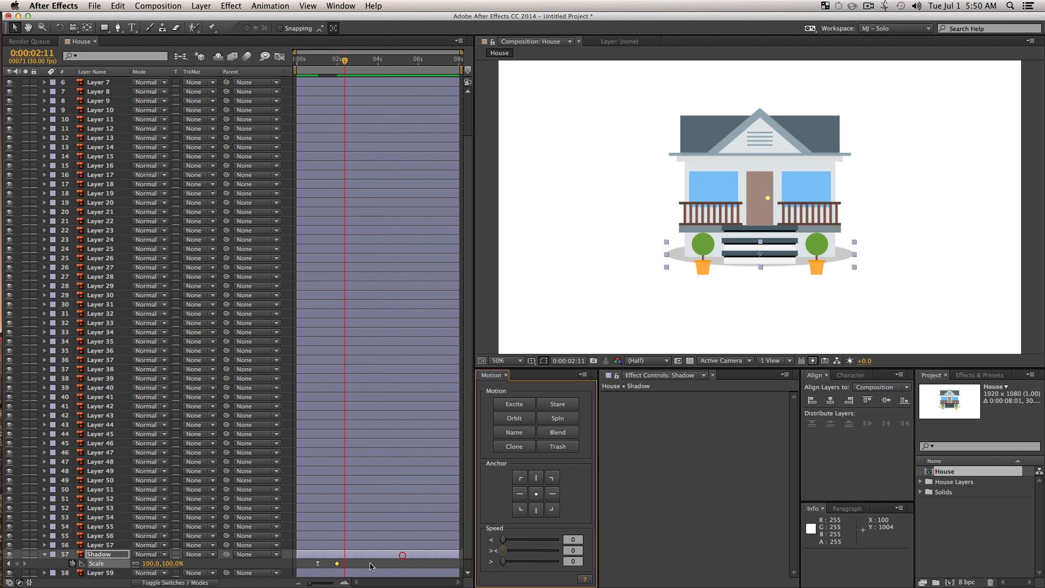
Step: Apply the Excite motion to all of Shadow's Scale keyframes and preview the bounce from before the first keyframe
click(344, 566)
click(96, 563)
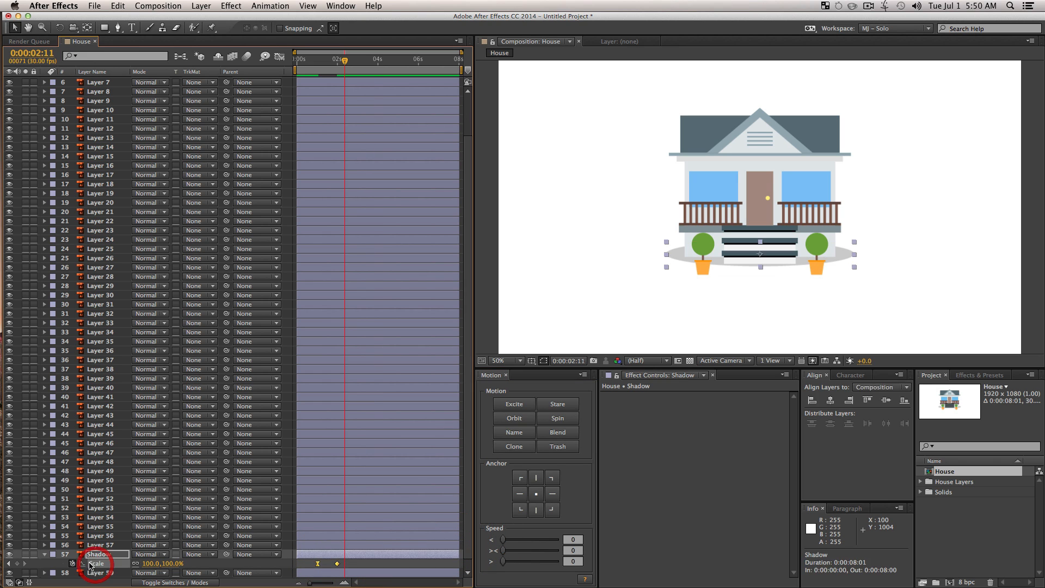
click(513, 404)
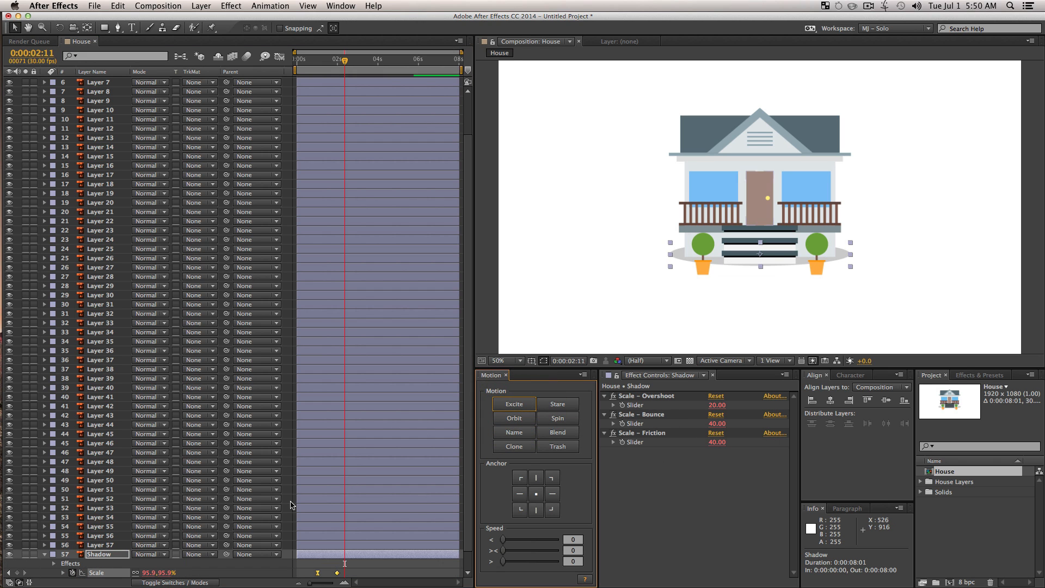
click(308, 65)
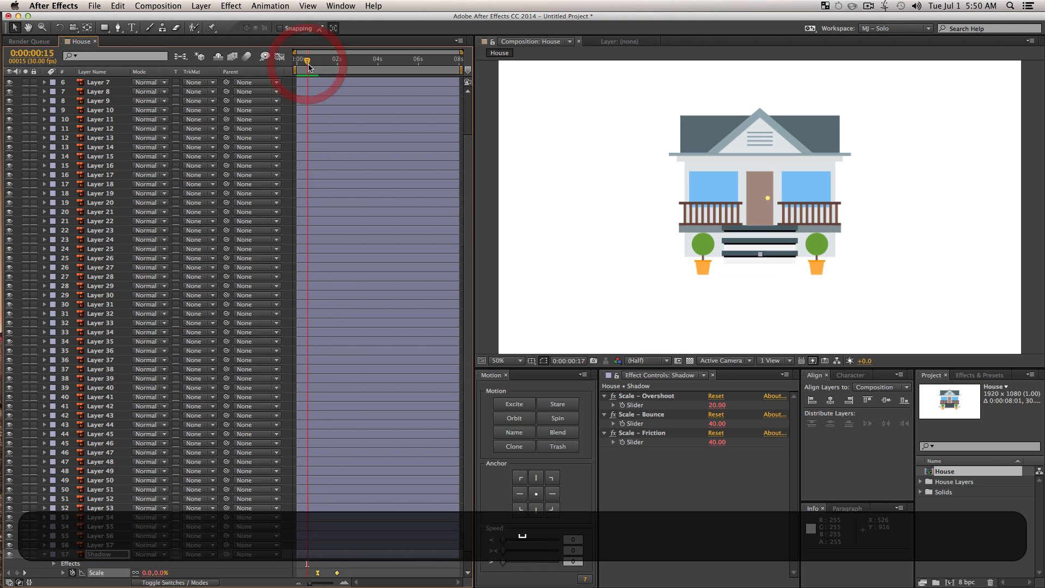
key(space)
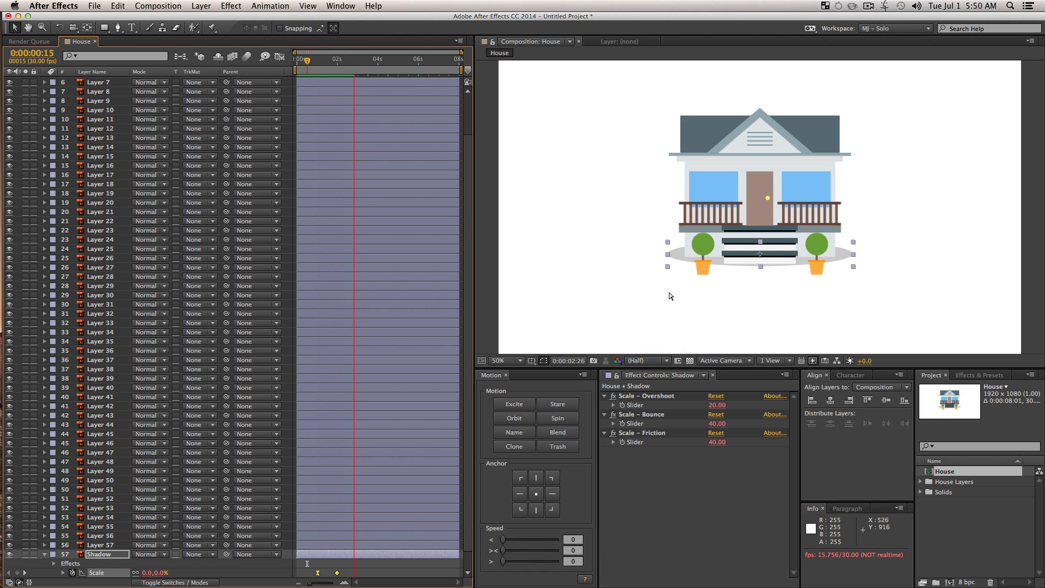
key(space)
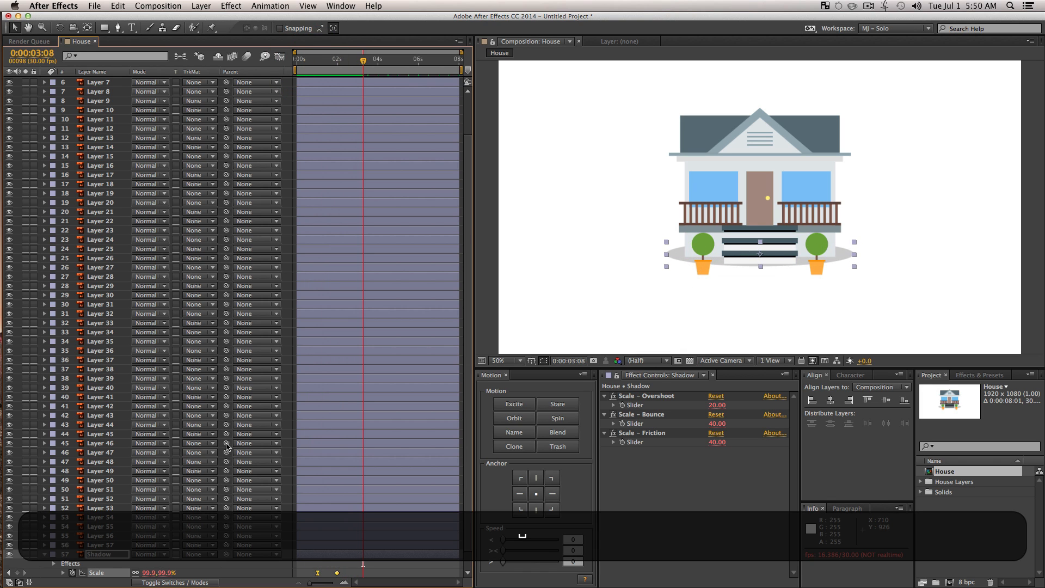
Step: Lock the Shadow layer and leave nothing selected in the composition
click(98, 555)
click(33, 554)
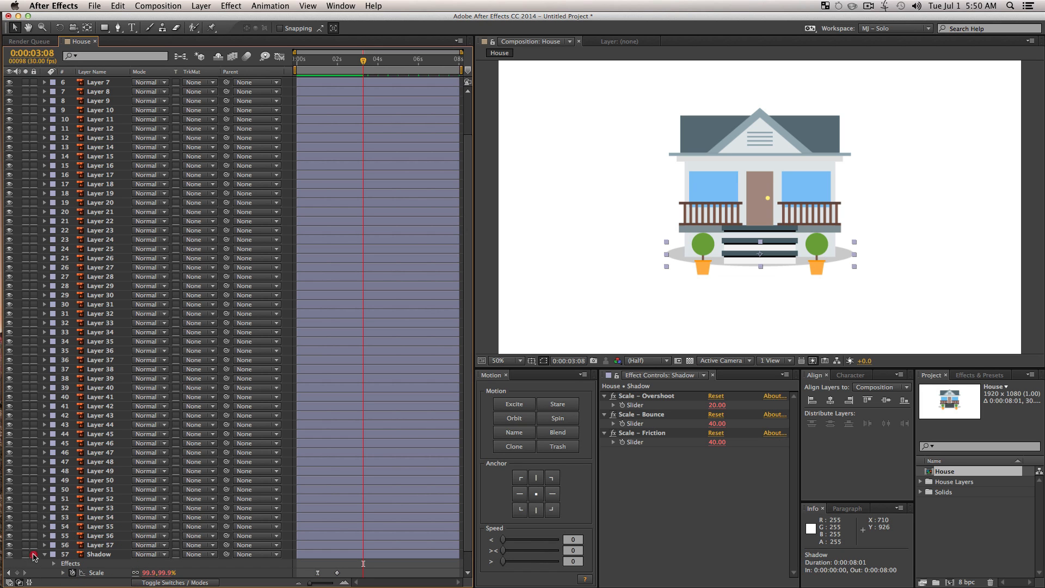
click(759, 263)
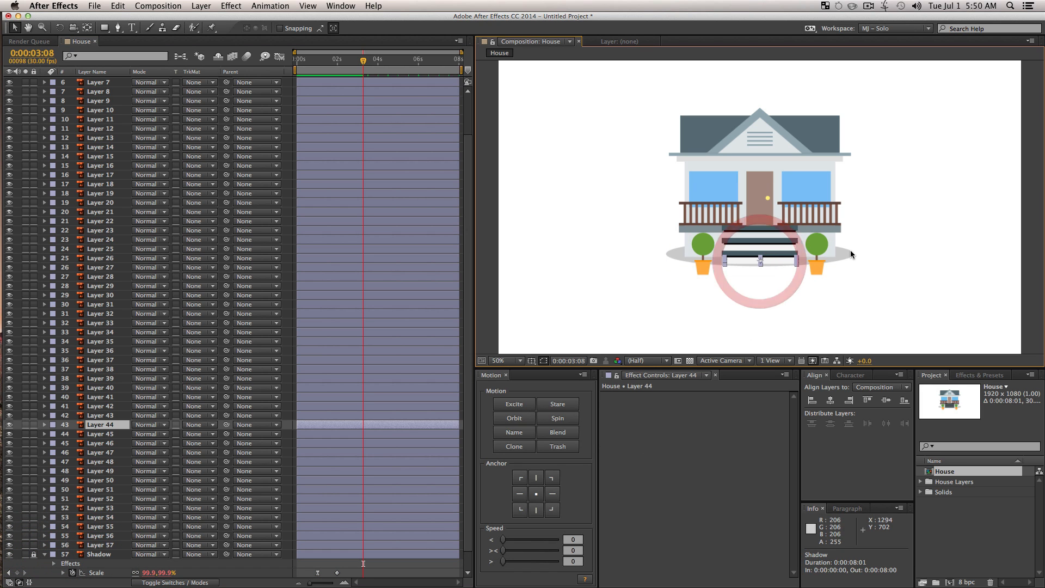
click(886, 287)
drag(762, 286, 746, 296)
key(z)
drag(817, 285, 842, 309)
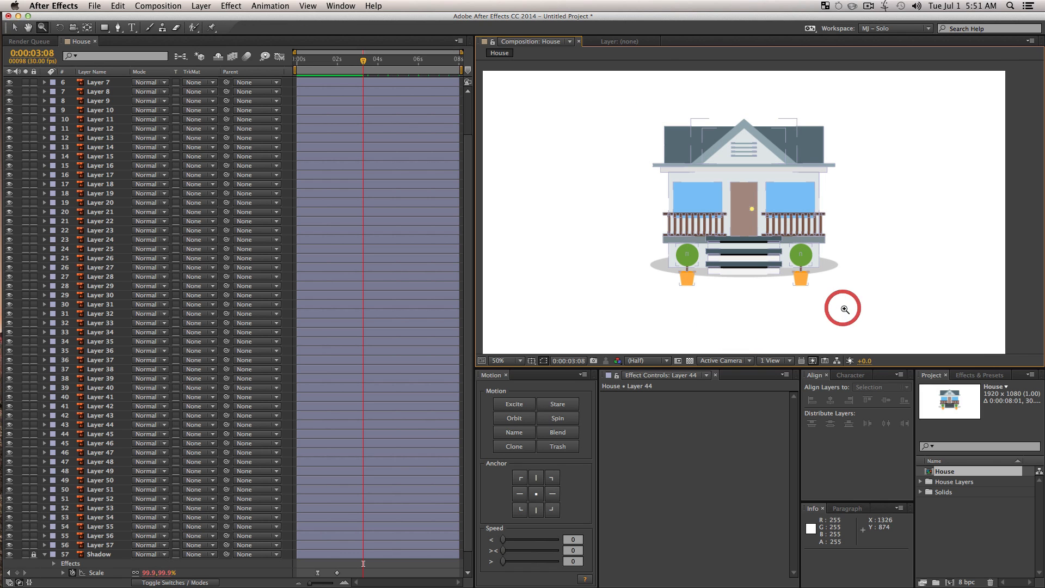
drag(637, 108, 844, 309)
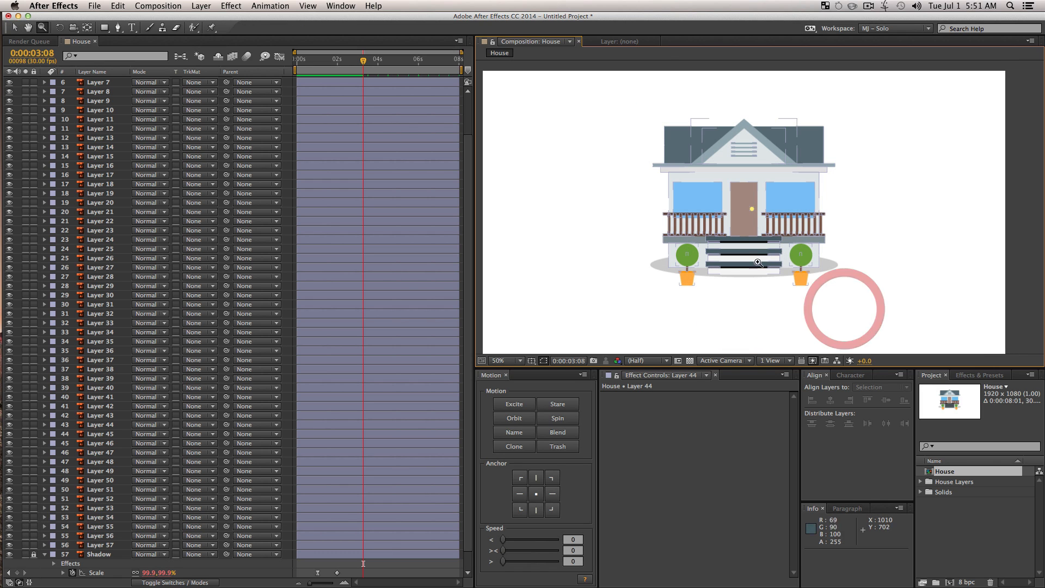
drag(660, 132, 772, 326)
key(space)
key(z)
click(772, 326)
key(space)
drag(728, 234, 703, 246)
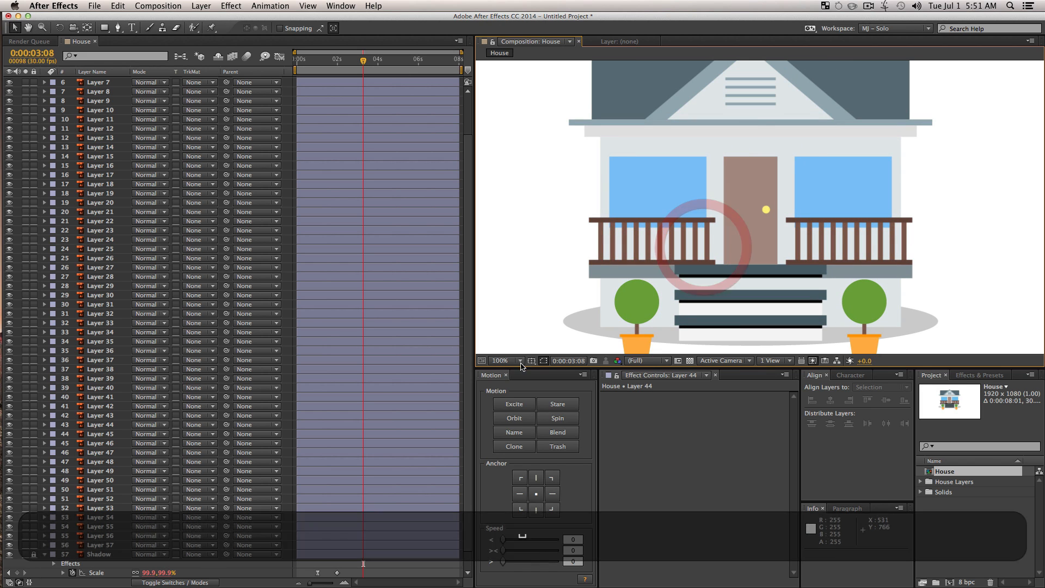
key(z)
alt+click(700, 242)
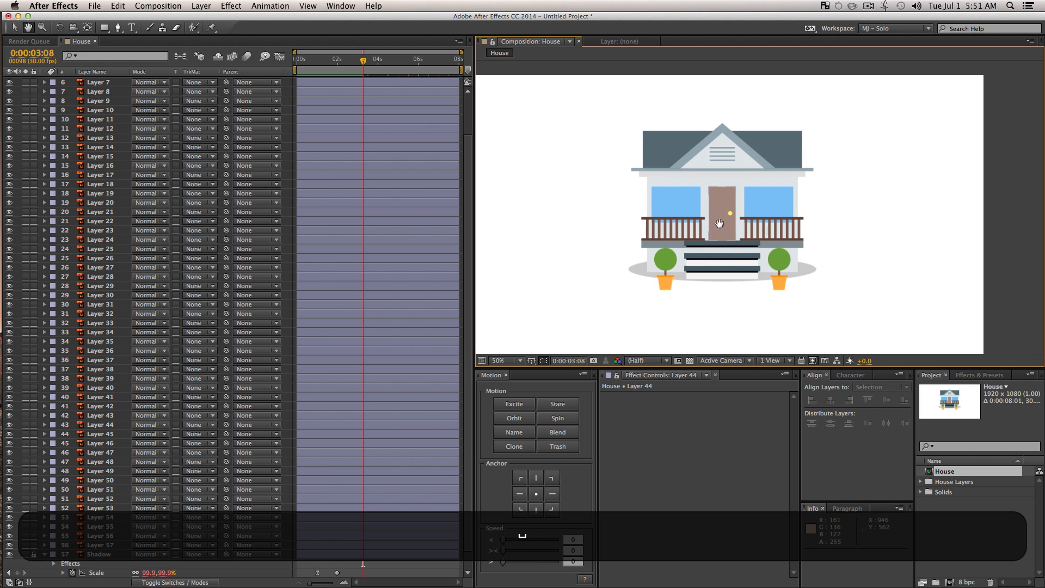
key(v)
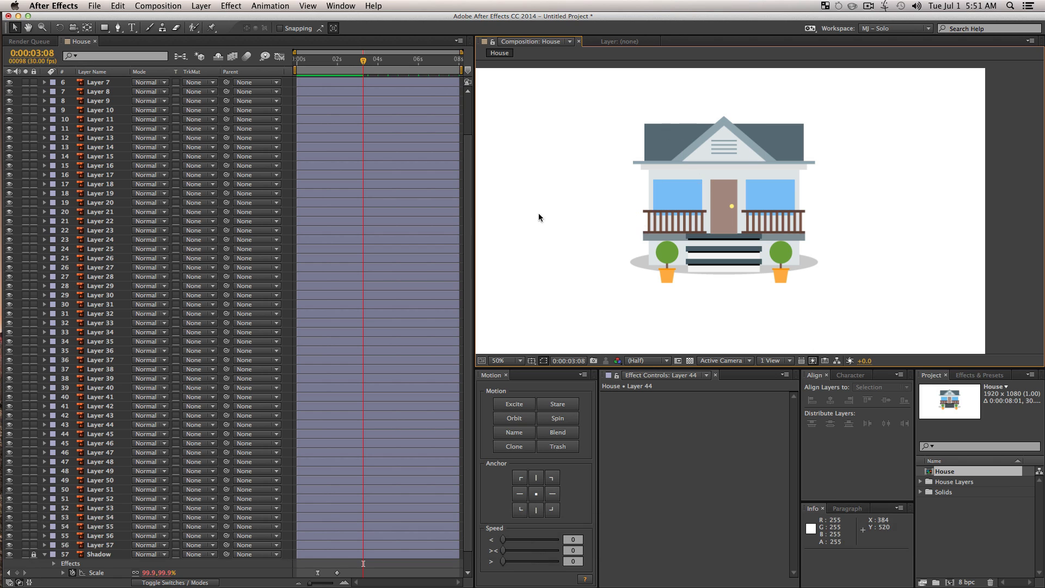
Step: Select the house's foundation, the ledge above it and the main wall, Layers 57, 56 and 55
click(112, 547)
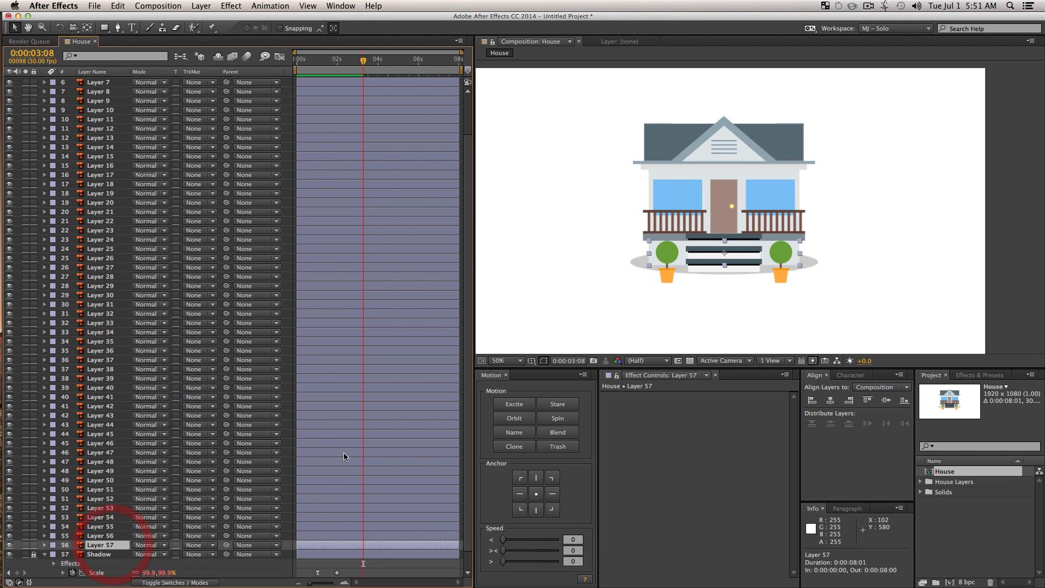
click(756, 312)
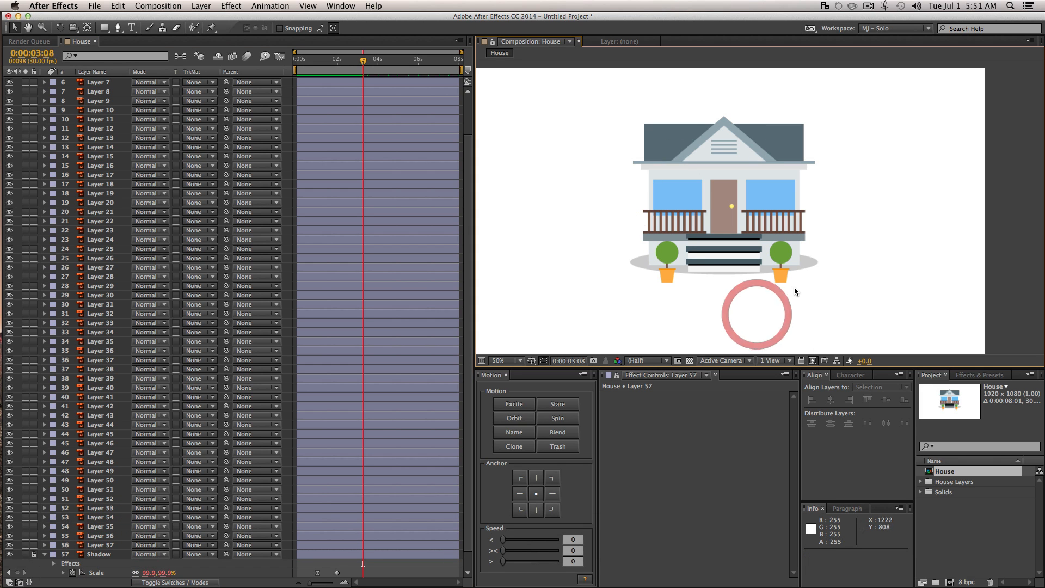
click(796, 247)
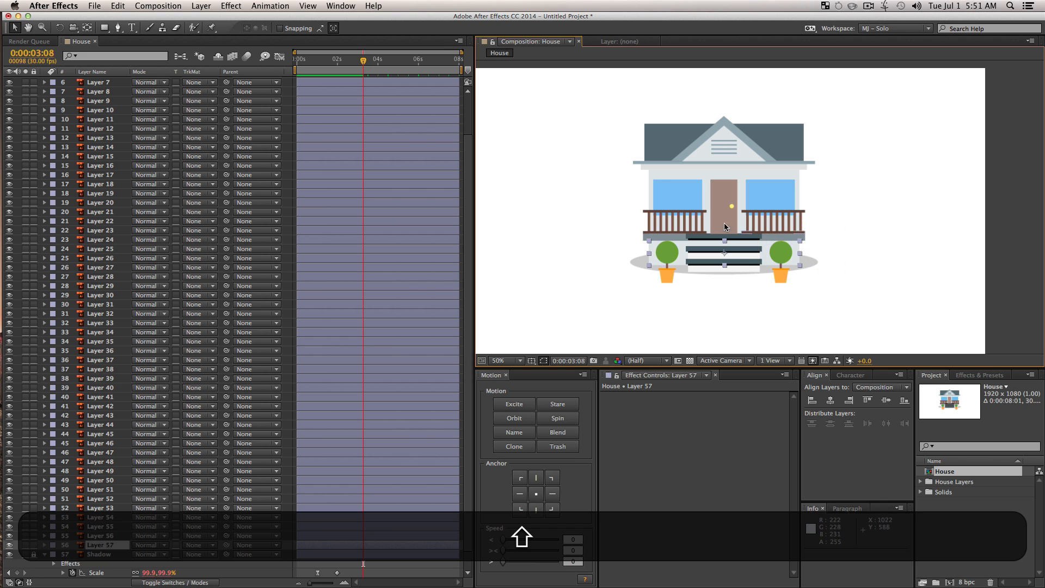
key(shift+z)
drag(630, 105, 778, 144)
click(653, 177)
key(space)
key(v)
click(653, 217)
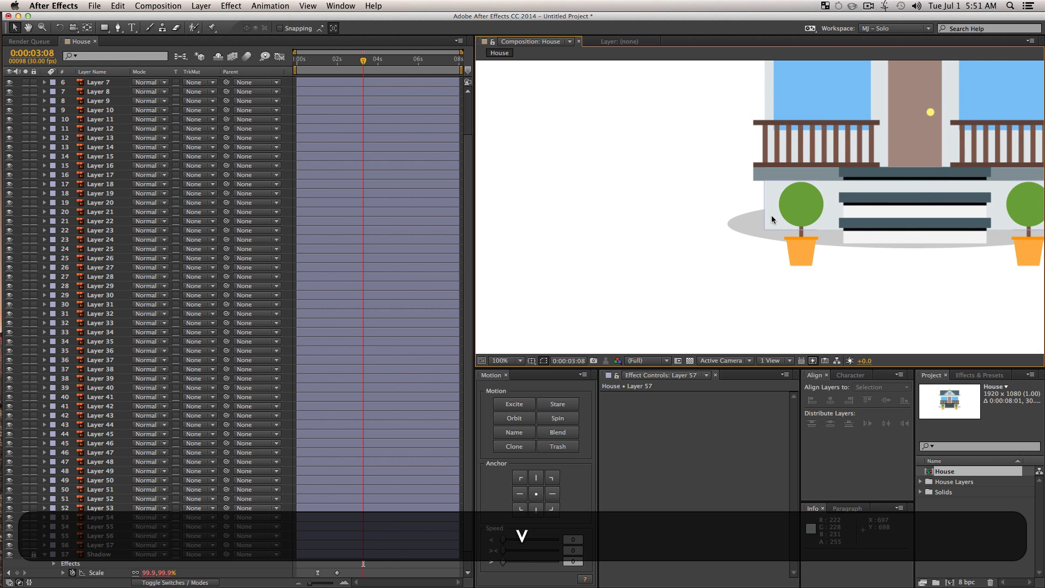
click(767, 215)
shift+click(755, 175)
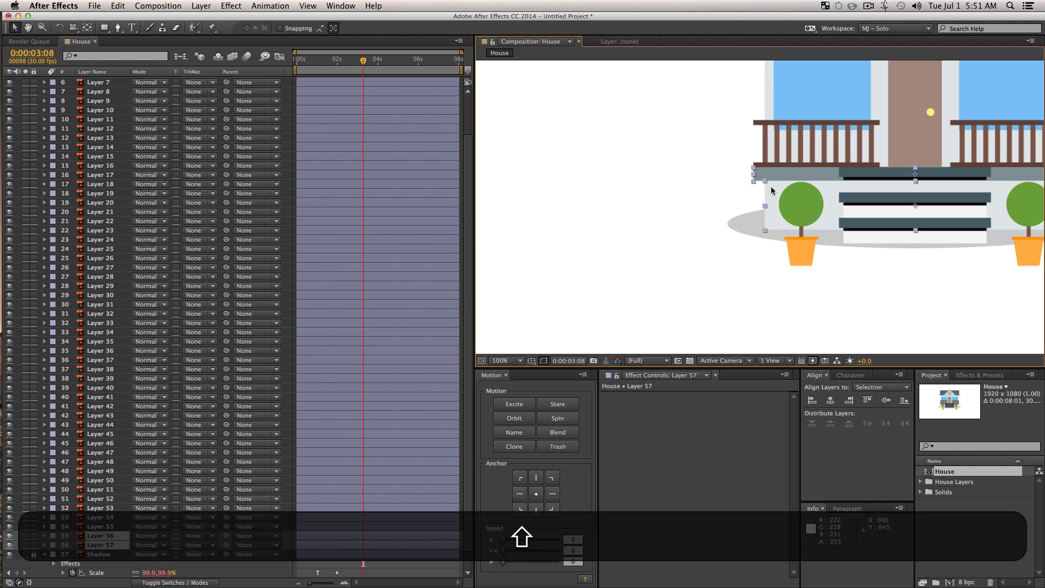
shift+click(879, 93)
Step: Add the upper wall trim, the eave and the roof, Layers 54 to 52, to the selection and rename all six layers "Base House"
key(space)
drag(887, 119, 871, 308)
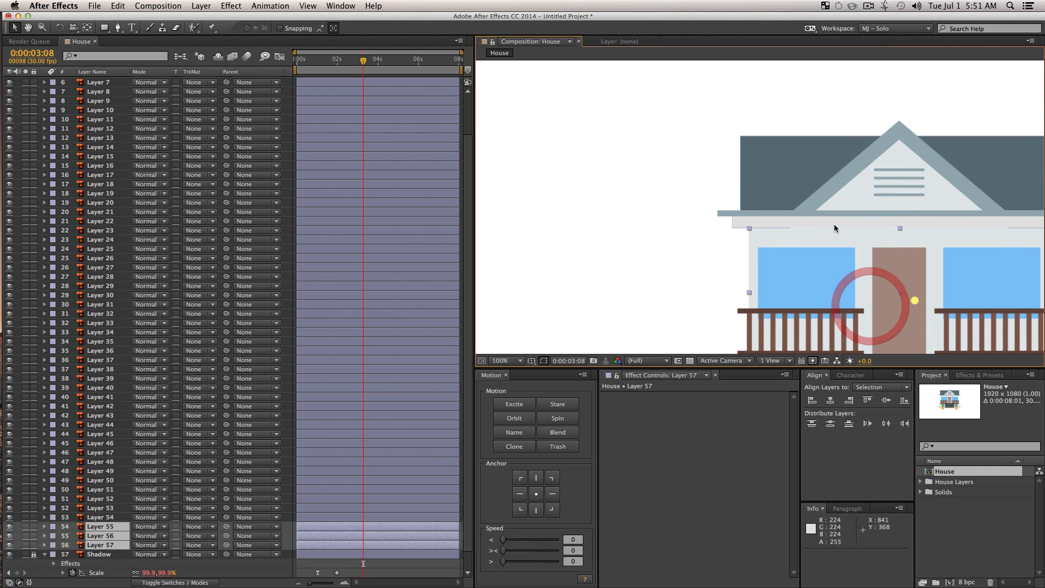
shift+click(773, 220)
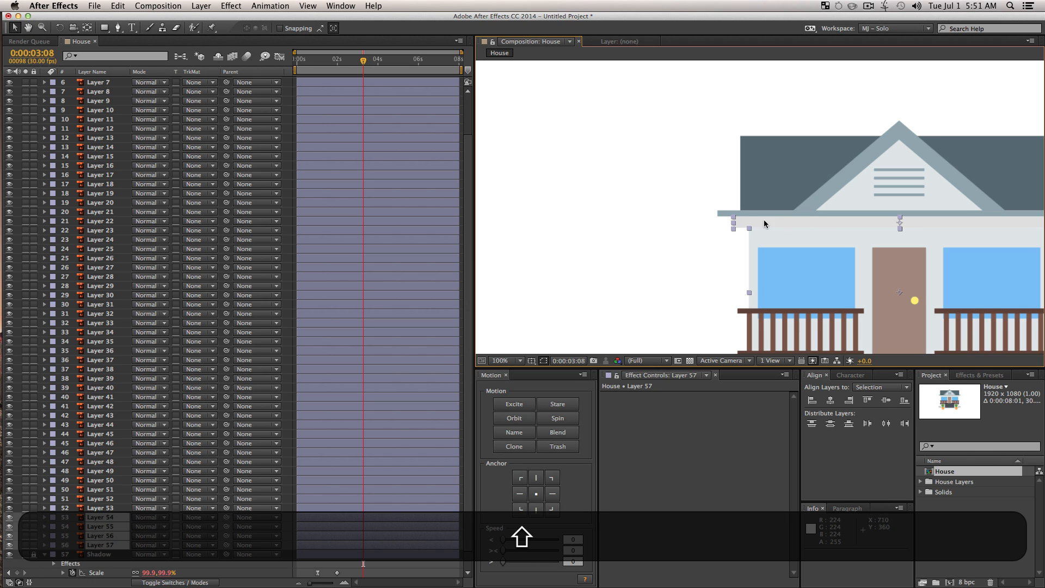
shift+click(747, 212)
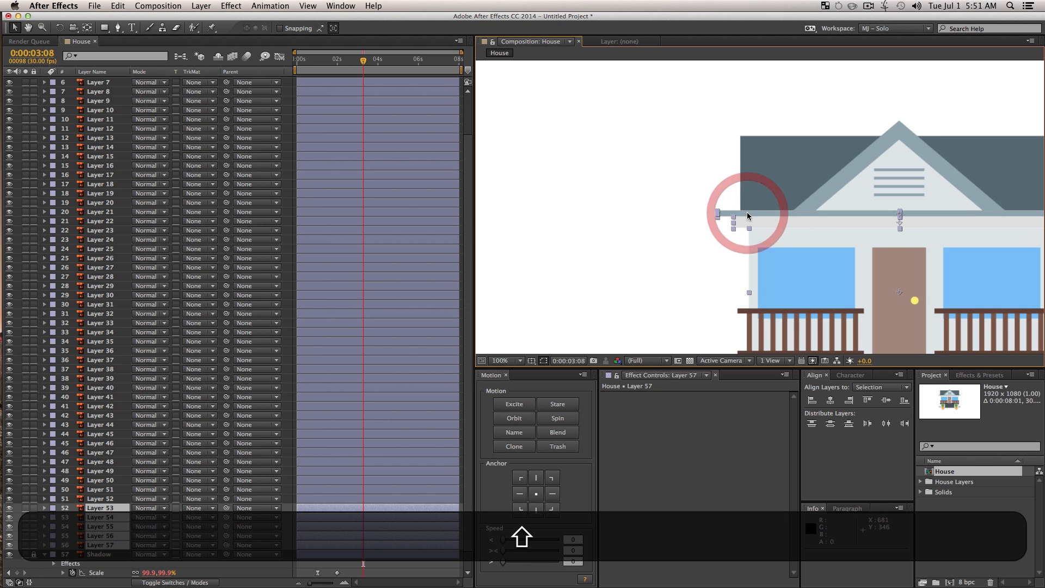
shift+click(763, 185)
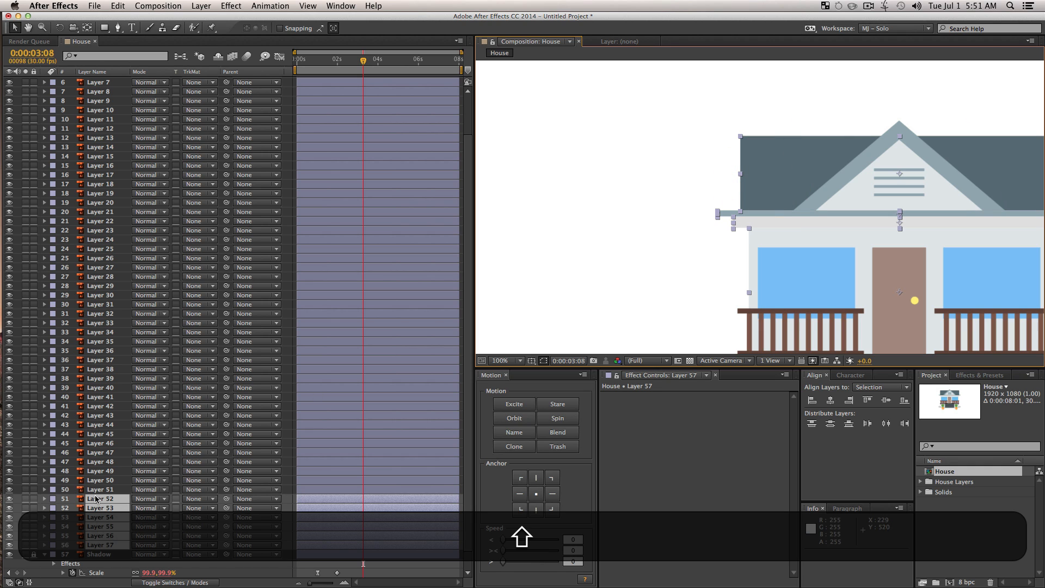
shift+click(101, 545)
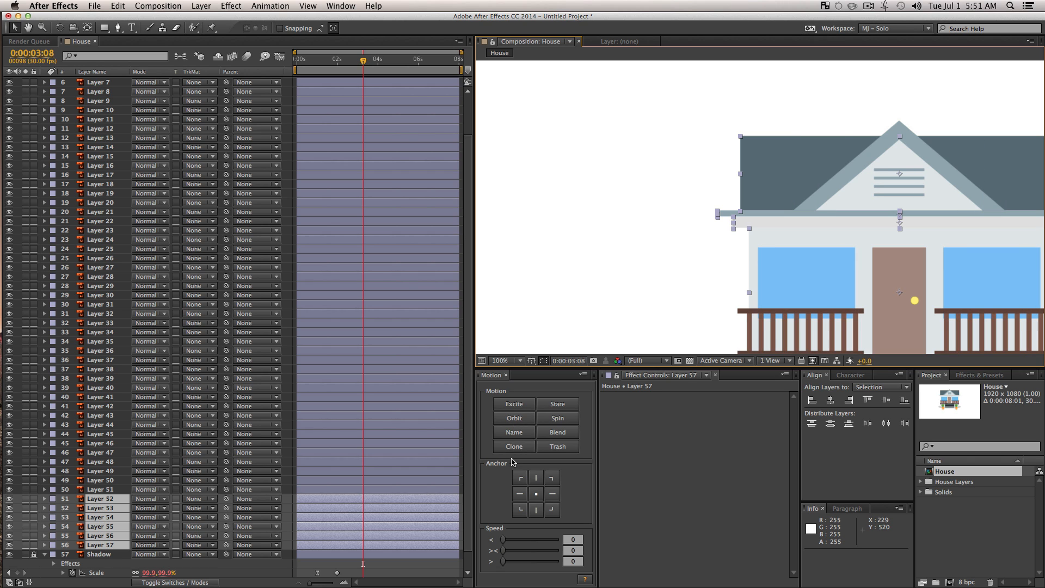
click(513, 432)
click(484, 301)
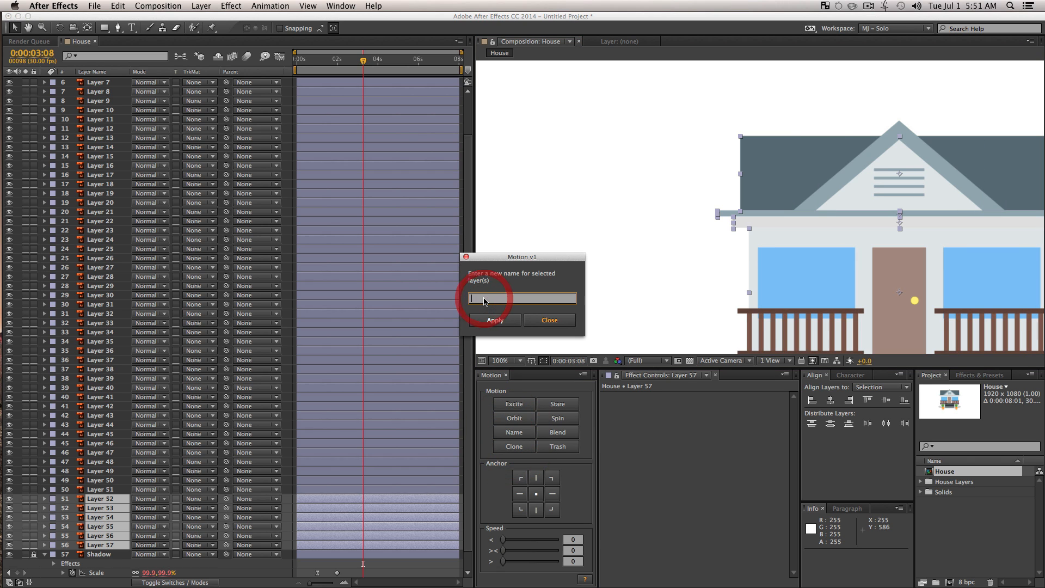
text(Base House)
click(488, 323)
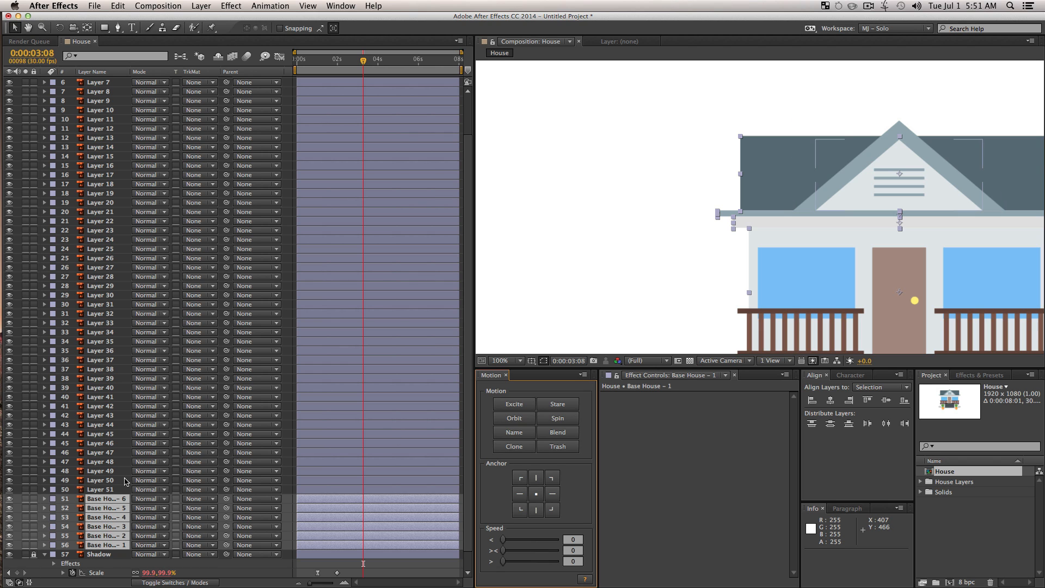
Step: Parent each Base House layer to the one directly below it, chaining from Base House - 6 down to Base House - 1
click(113, 500)
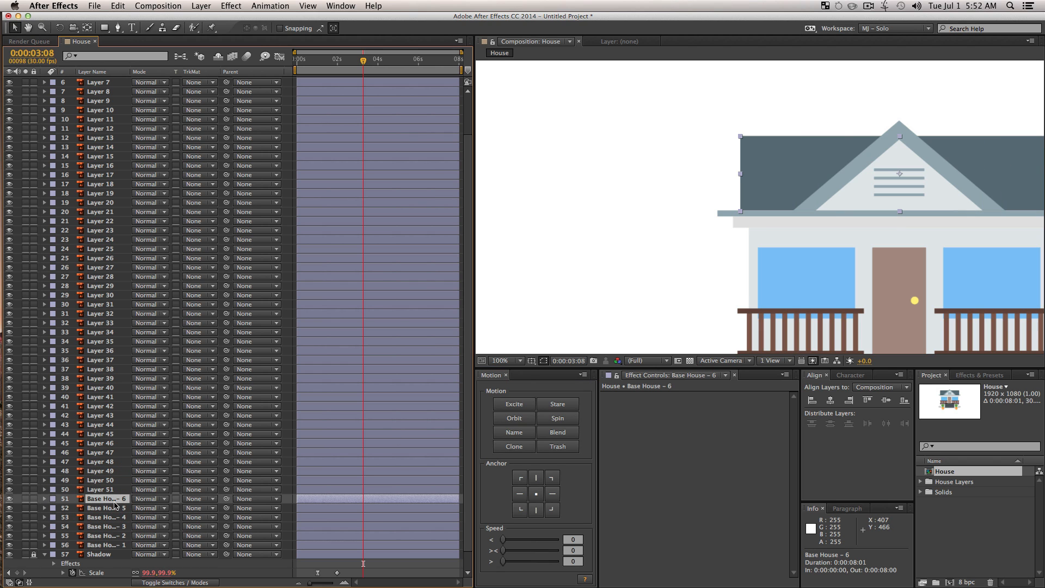
drag(226, 499, 226, 527)
drag(226, 526, 226, 545)
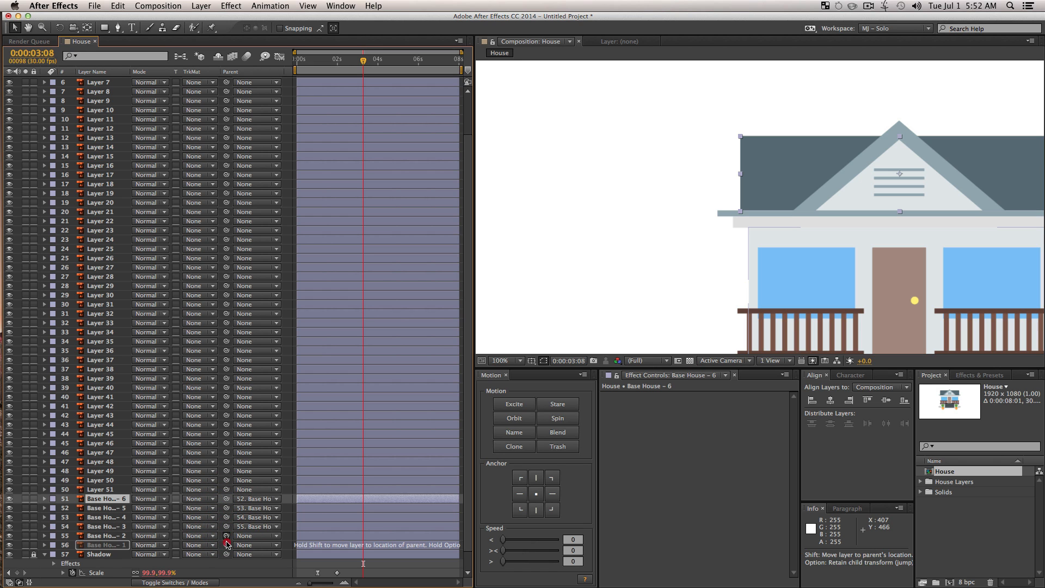
Step: Reveal Scale on all six Base House layers and add a Scale keyframe to each at 0:00:03:08
key(space)
drag(637, 245, 533, 181)
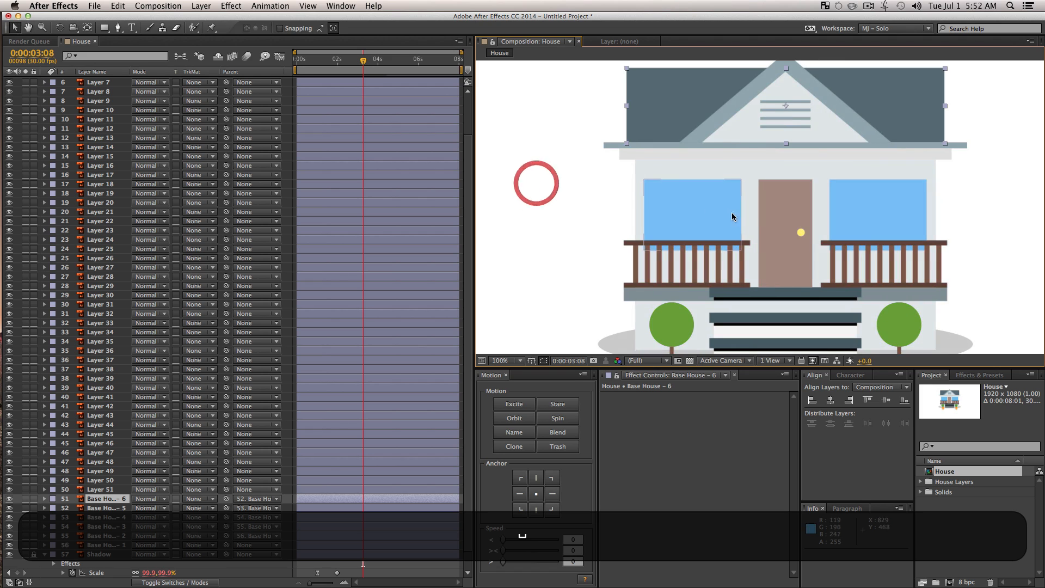
key(z)
alt+click(763, 229)
key(space)
drag(738, 195, 664, 205)
key(v)
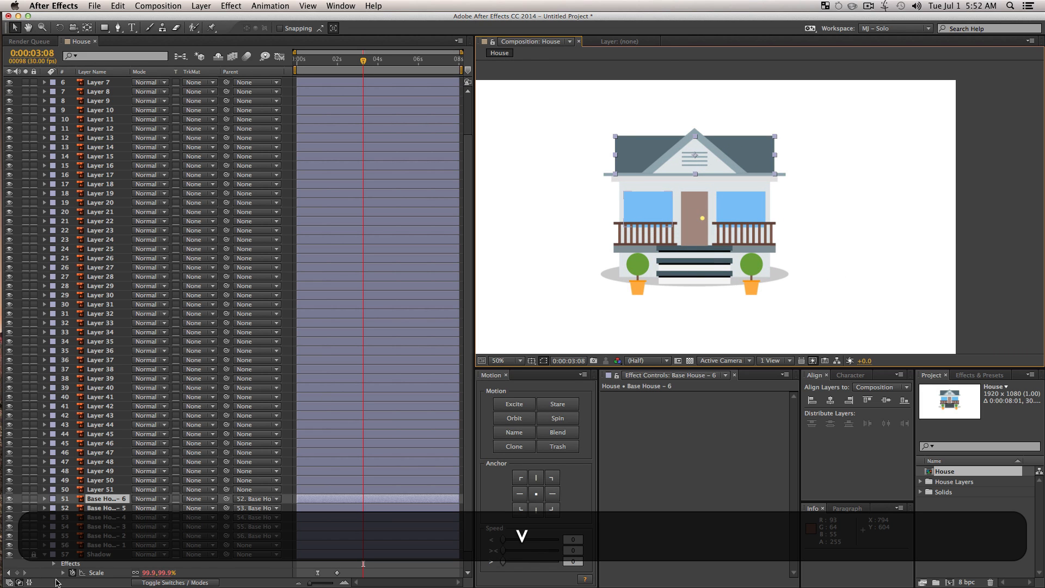
click(106, 545)
shift+click(109, 499)
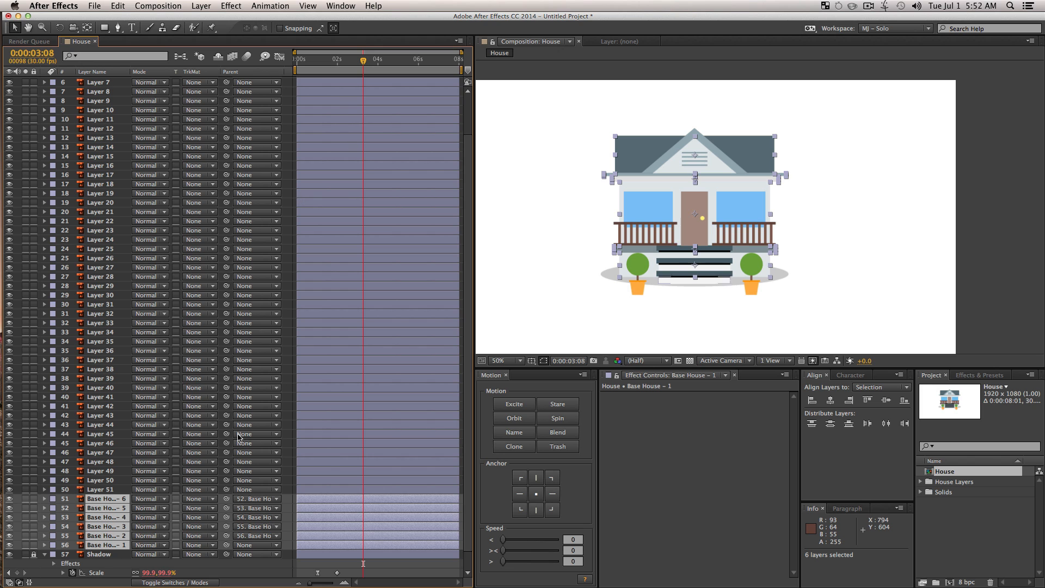
key(s)
scroll(396, 506, down, 2)
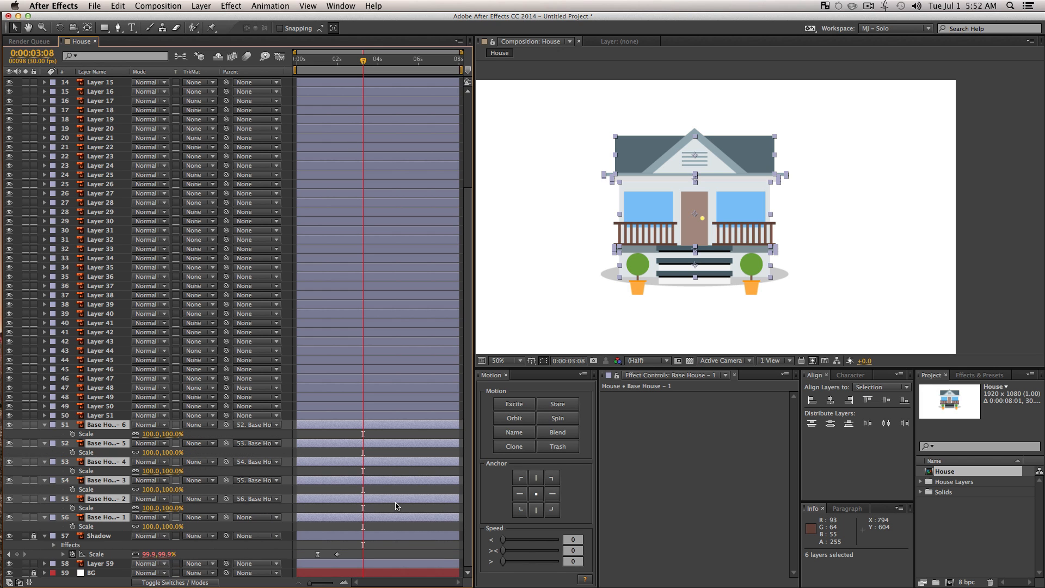
scroll(220, 428, up, 1)
scroll(165, 456, down, 1)
click(72, 434)
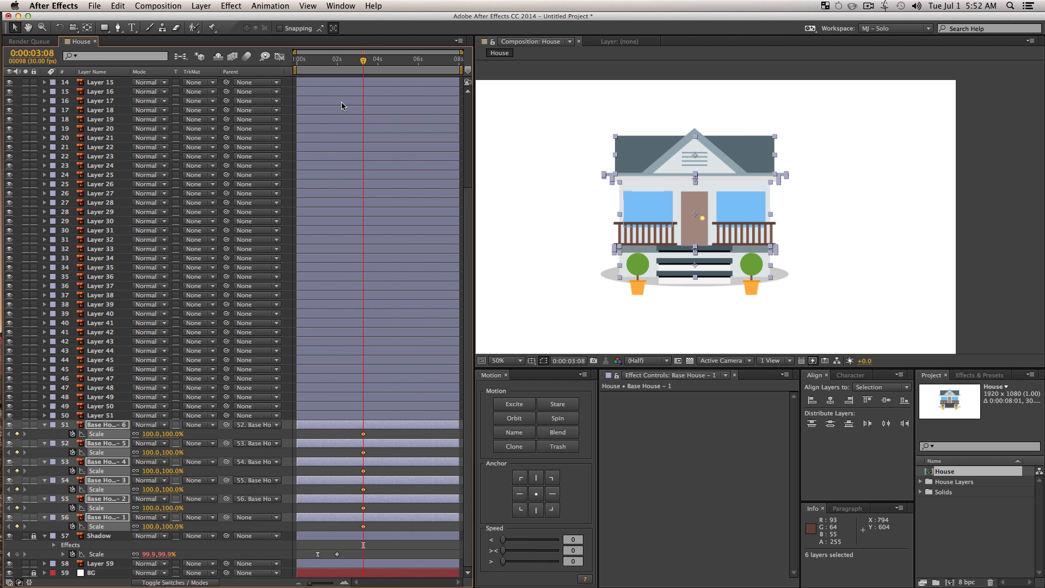
Step: Go to 0:00:02:03 and unlink the Scale proportions on the six Base House layers
drag(351, 61, 339, 61)
click(135, 433)
click(135, 452)
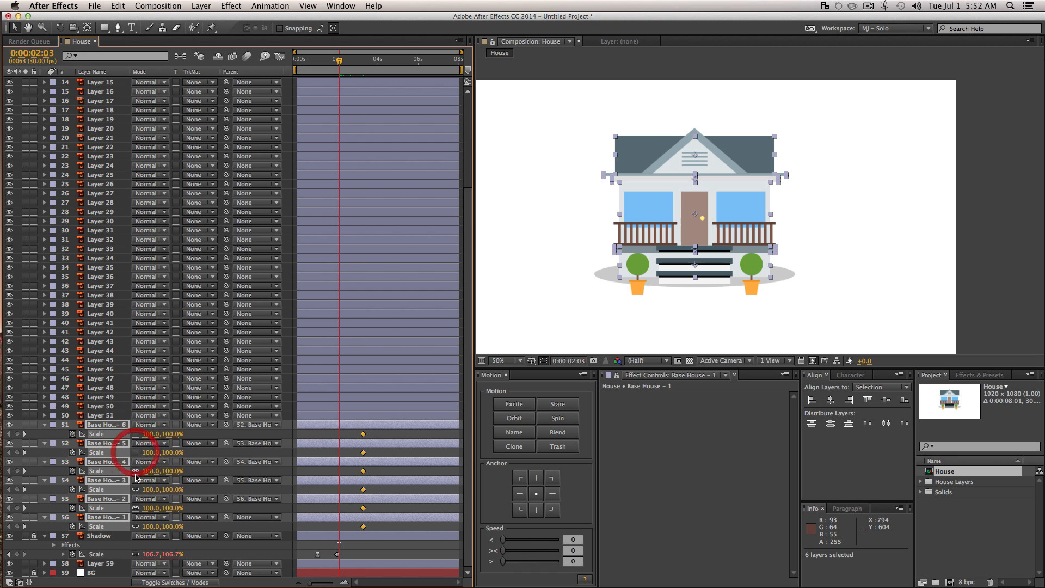
click(135, 471)
click(136, 489)
click(136, 508)
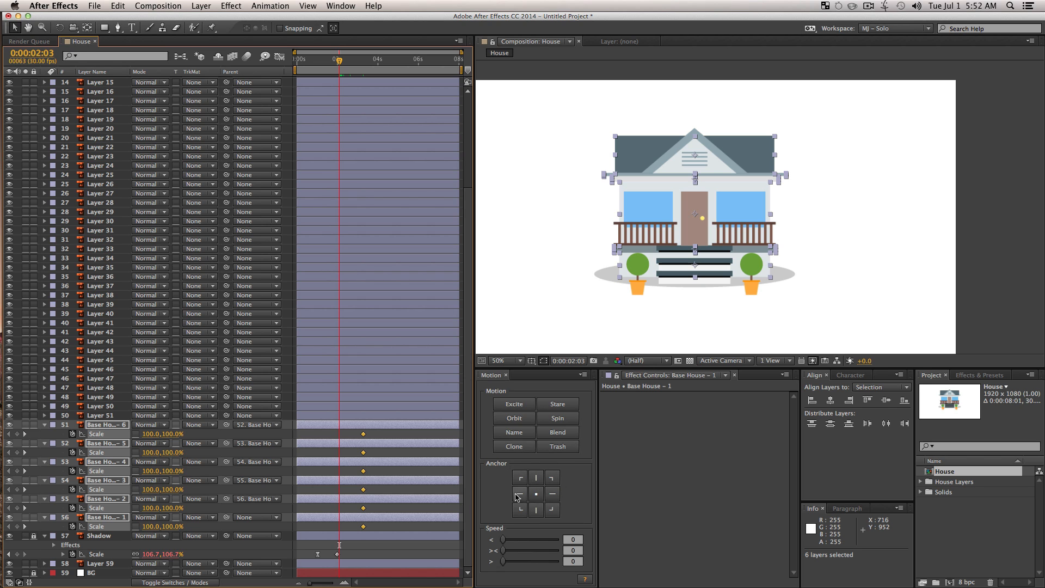
Step: Move the six layers' anchor points to their bottom centre and set their vertical scale to 0% at 0:00:02:03
click(537, 513)
drag(175, 511, 140, 517)
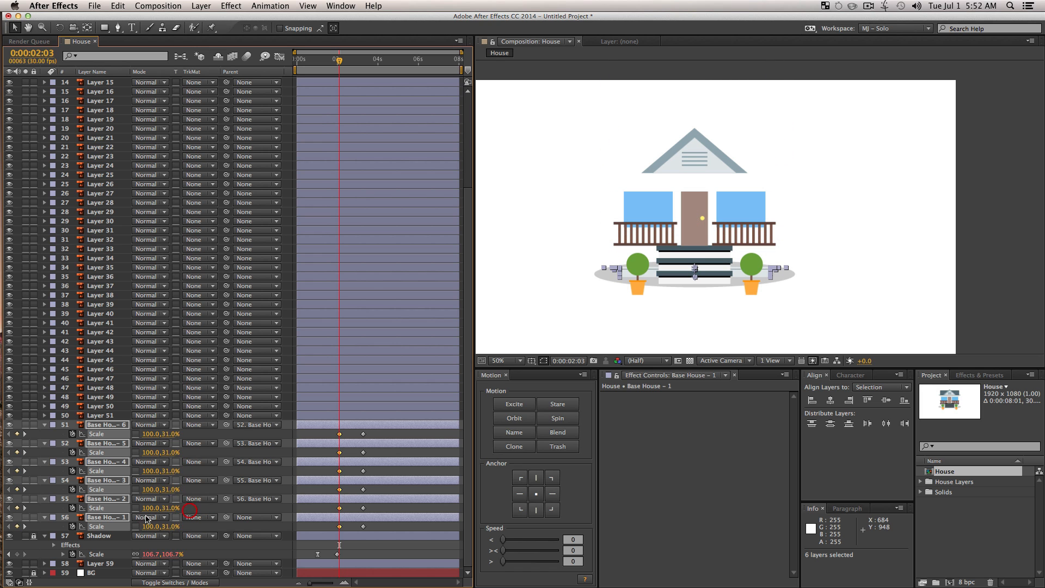
key(super+z)
click(172, 434)
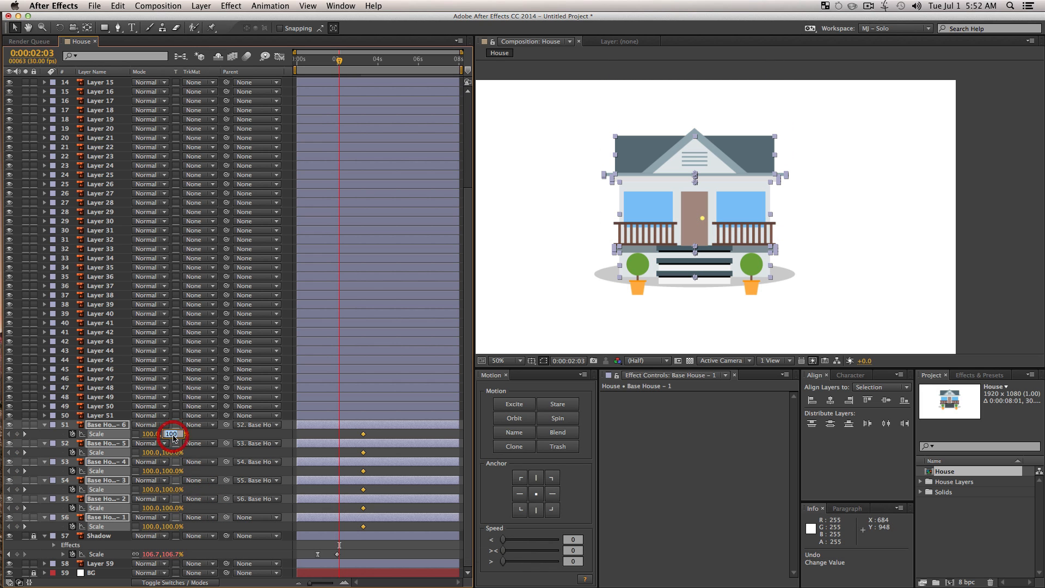
text(0)
key(Return)
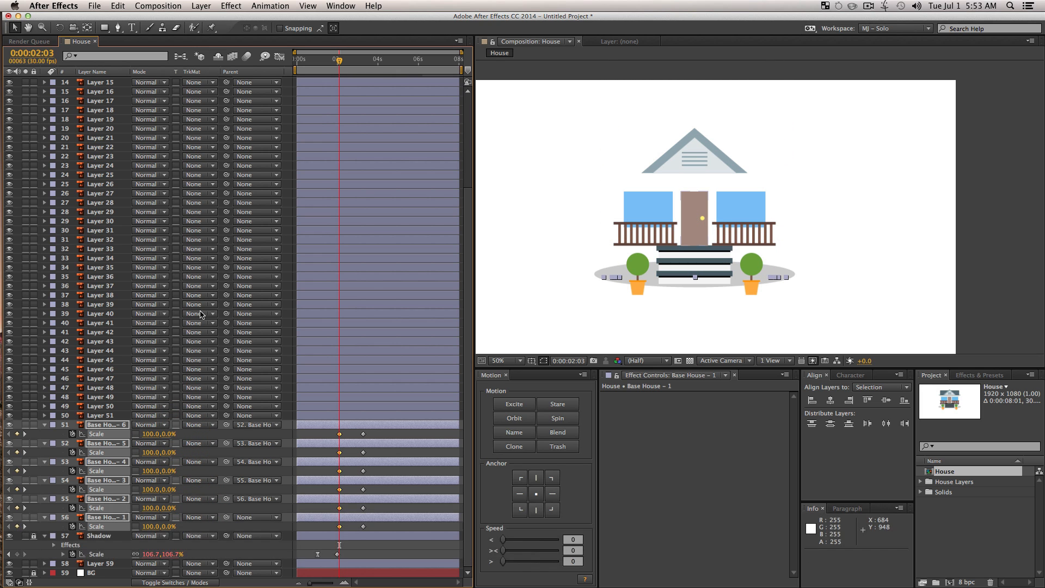
Step: Ease the first Scale keyframes of all six layers with the "<" speed at 80, check their speed graph and deselect everything
drag(330, 434, 347, 531)
drag(532, 540, 538, 540)
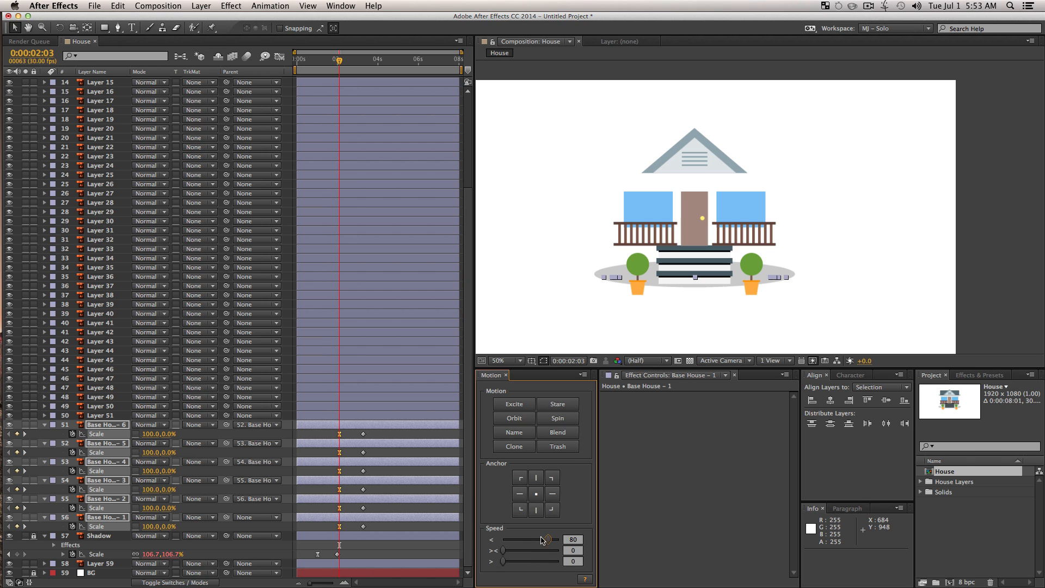
click(280, 57)
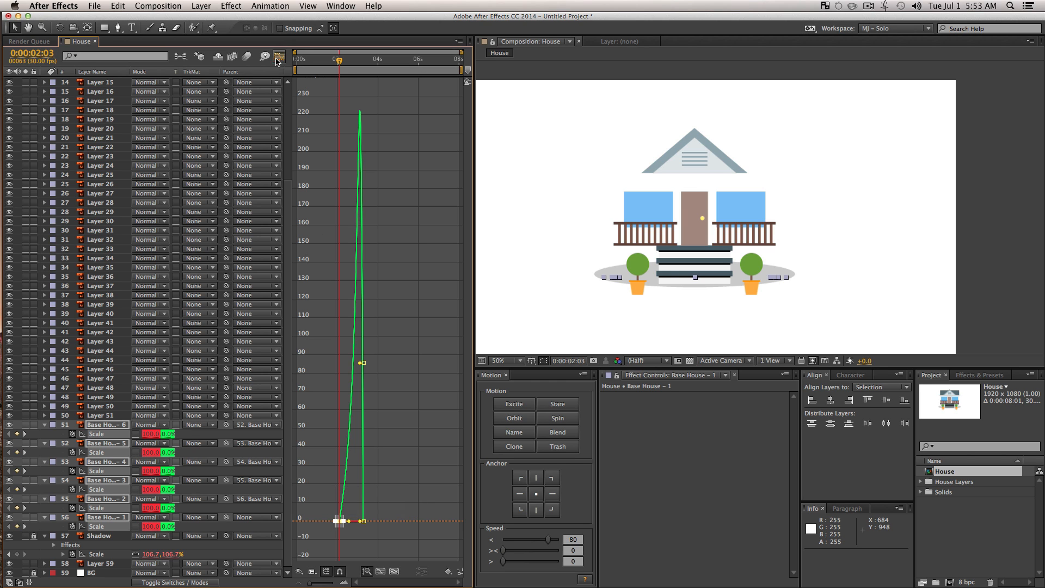
click(278, 58)
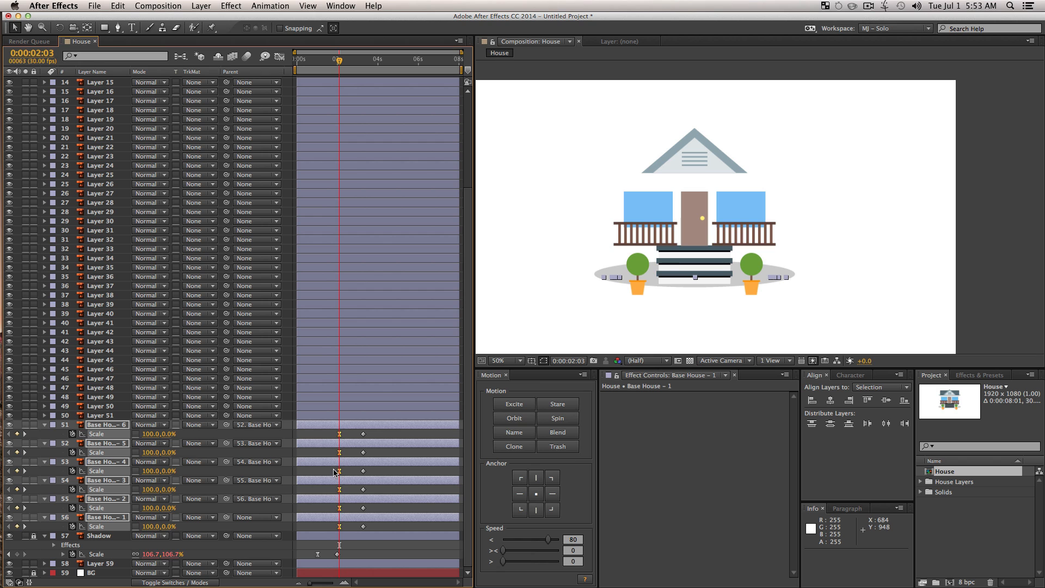
click(319, 510)
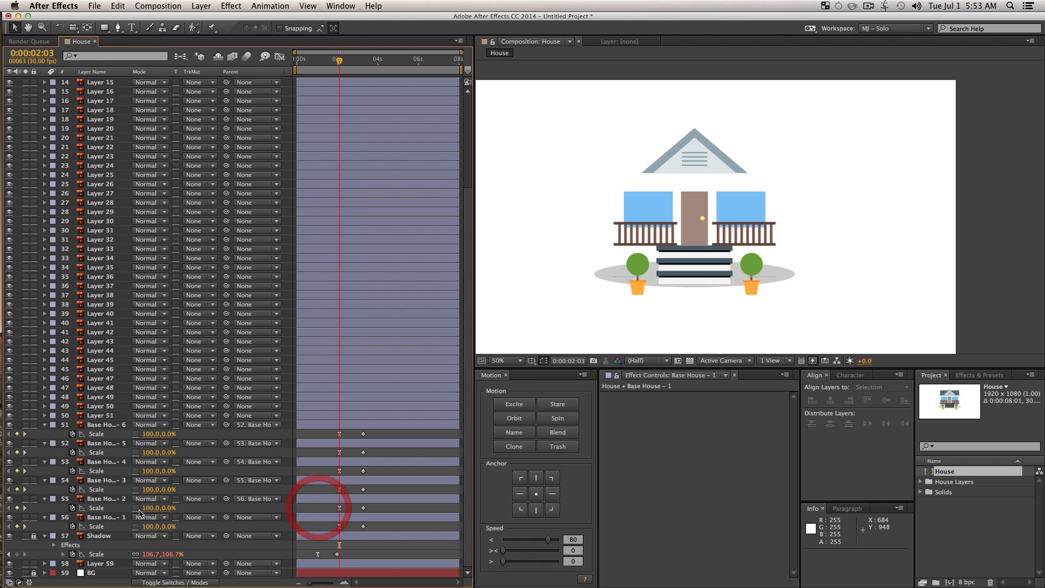
Step: Apply Excite to the Scale property of each Base House layer in turn, from Base House - 1 up to Base House - 6
click(106, 526)
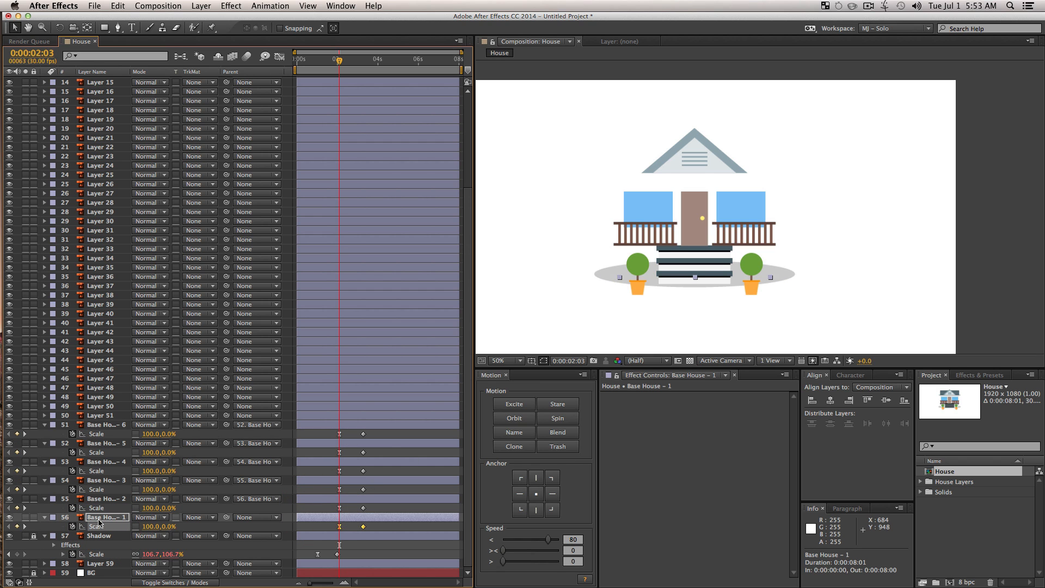
click(514, 403)
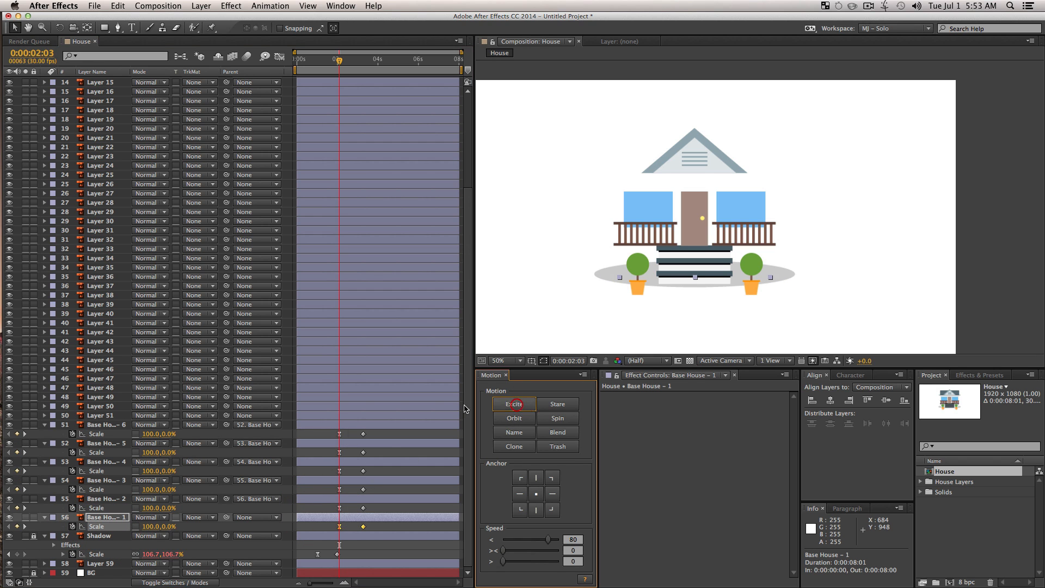
click(105, 499)
click(514, 403)
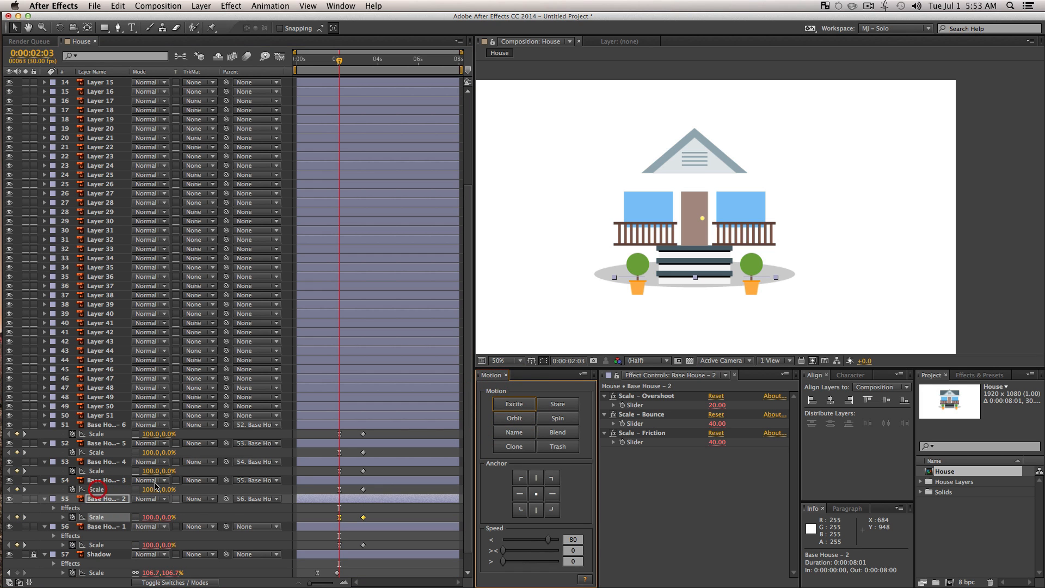
click(105, 480)
click(513, 403)
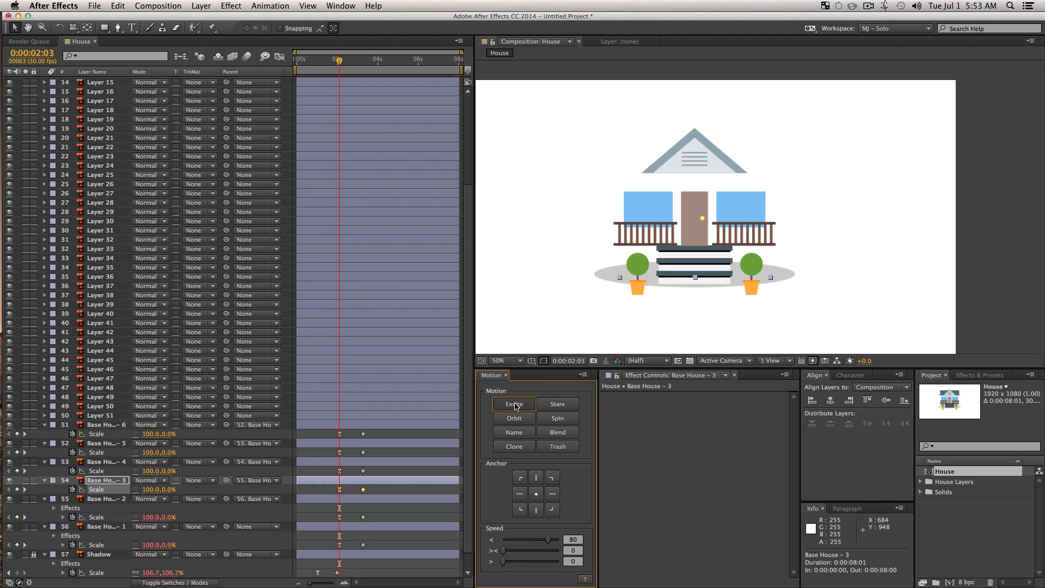
click(97, 471)
click(507, 402)
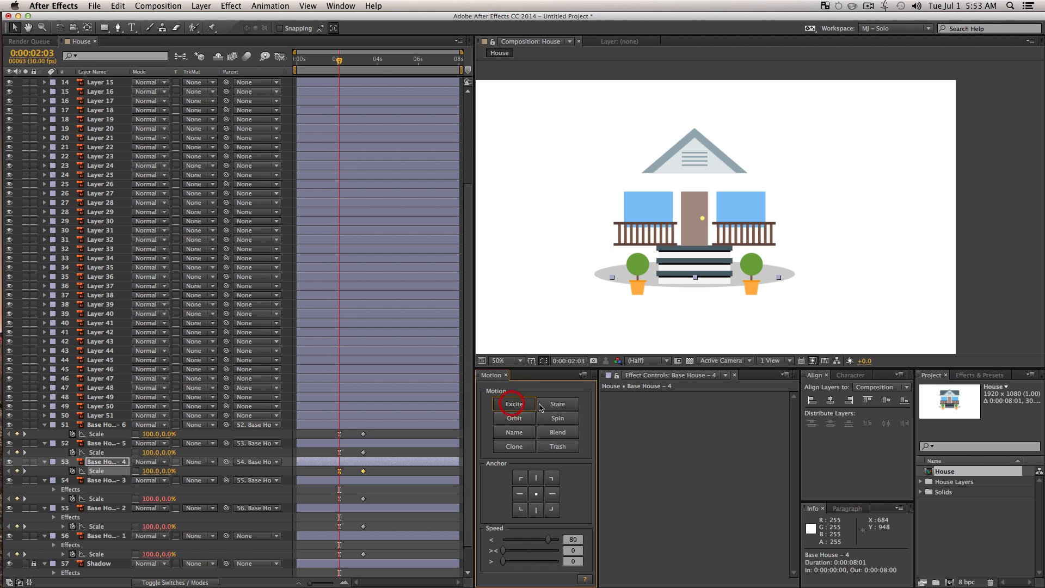
click(105, 452)
click(514, 403)
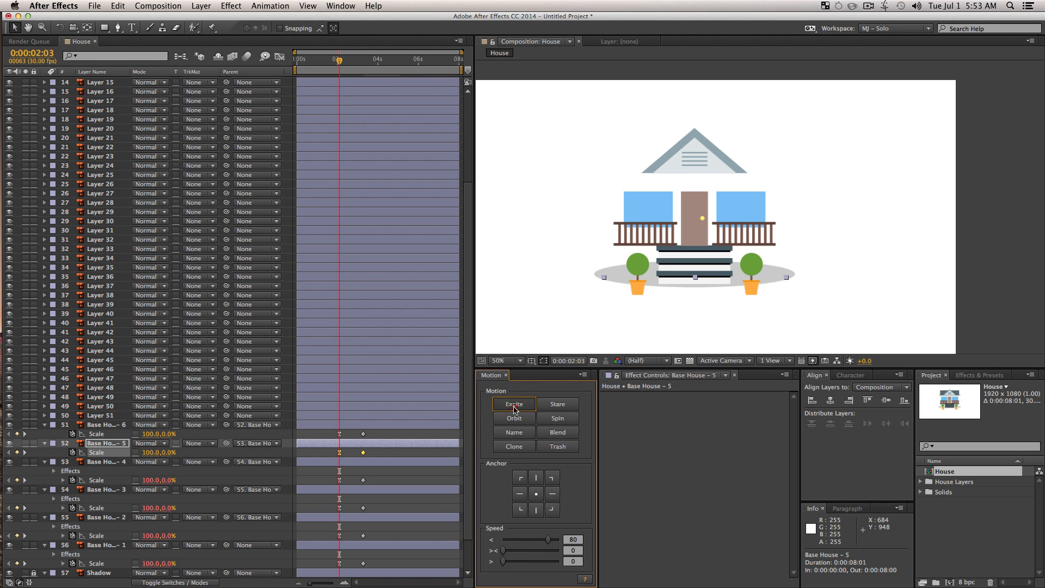
click(95, 433)
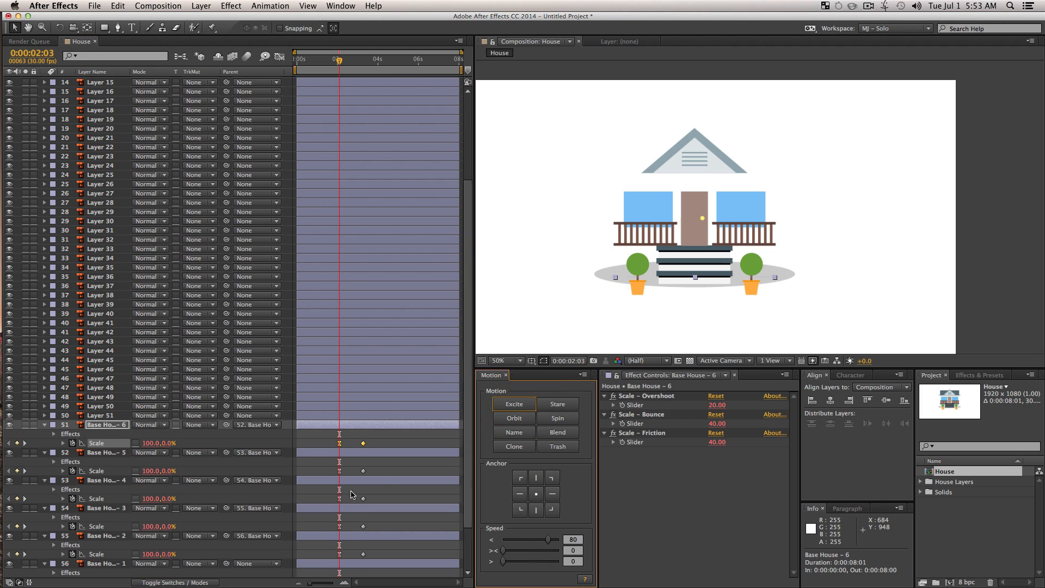
Step: Stagger the Scale keyframes so each Base House layer from 2 to 6 starts slightly after the one below, and preview the animation
scroll(382, 489, down, 3)
scroll(382, 489, up, 1)
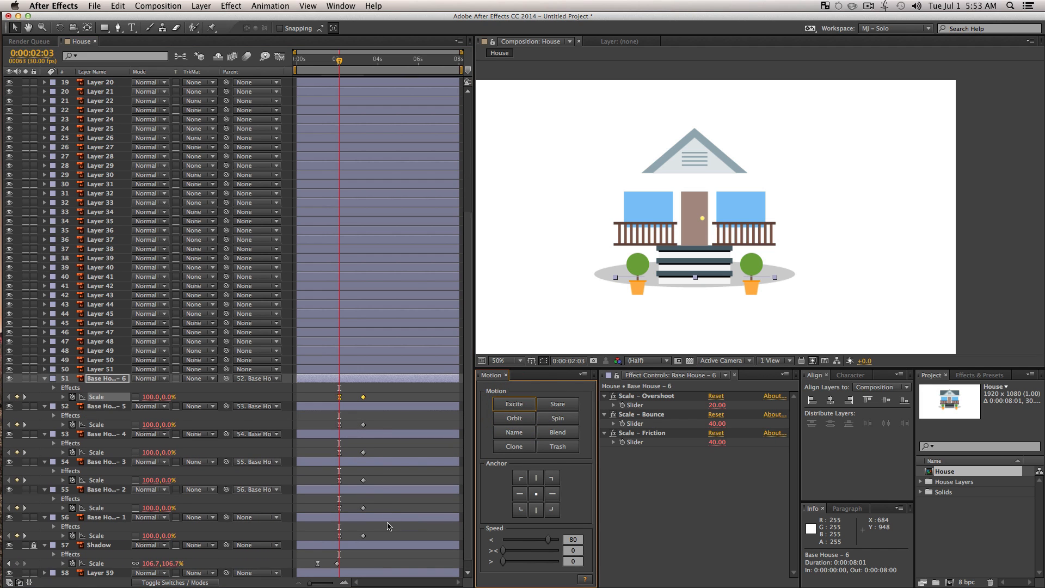
drag(373, 510, 326, 393)
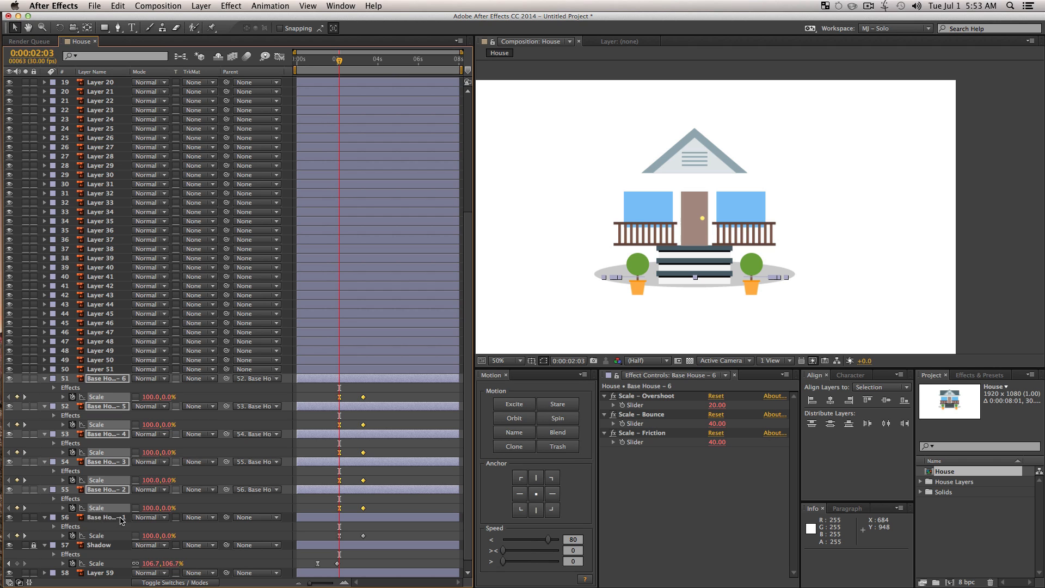
key(alt)
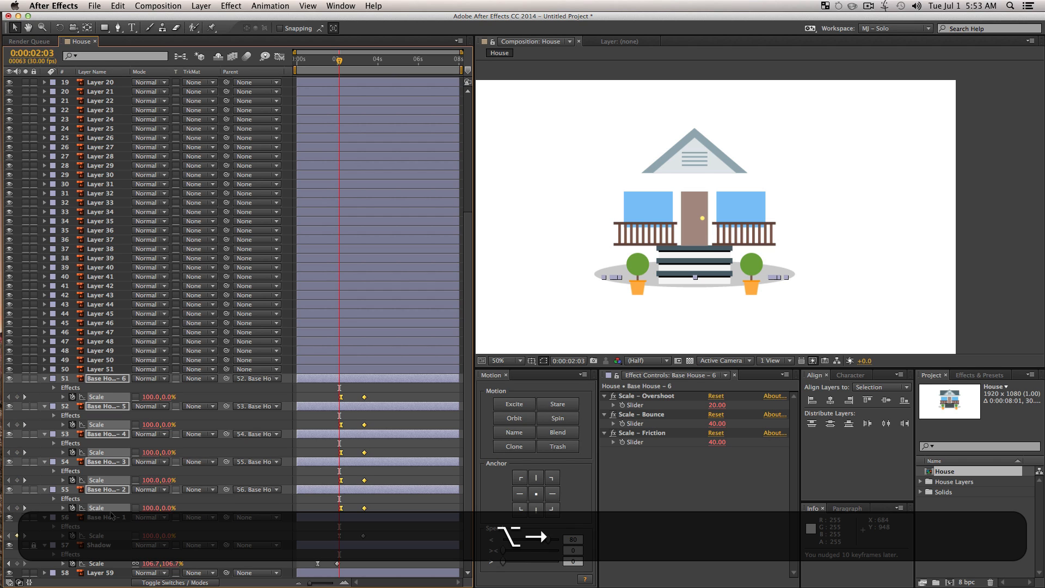
drag(381, 480, 328, 397)
key(alt+Right)
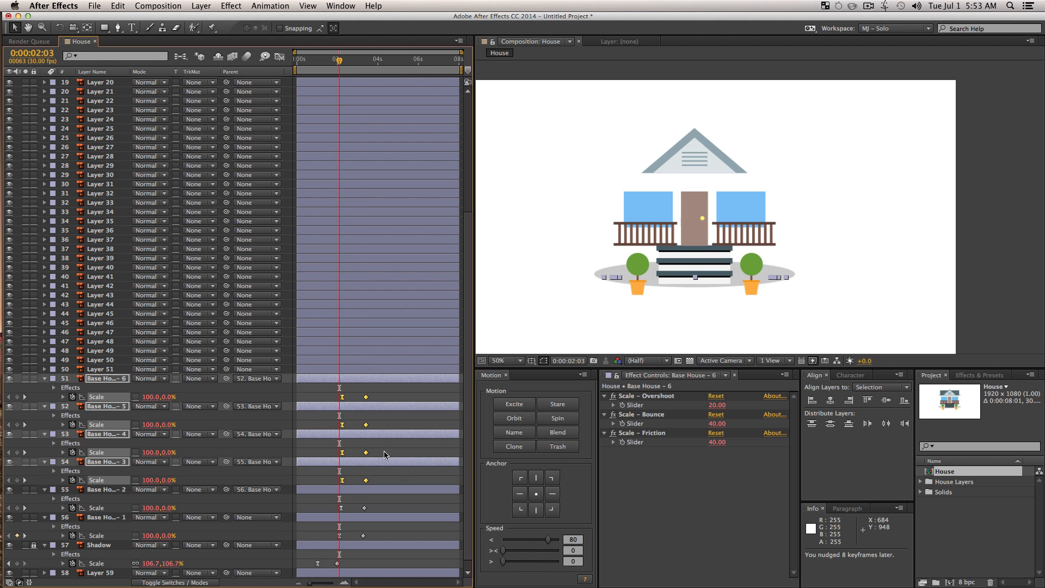
drag(383, 457, 329, 392)
key(alt+Right)
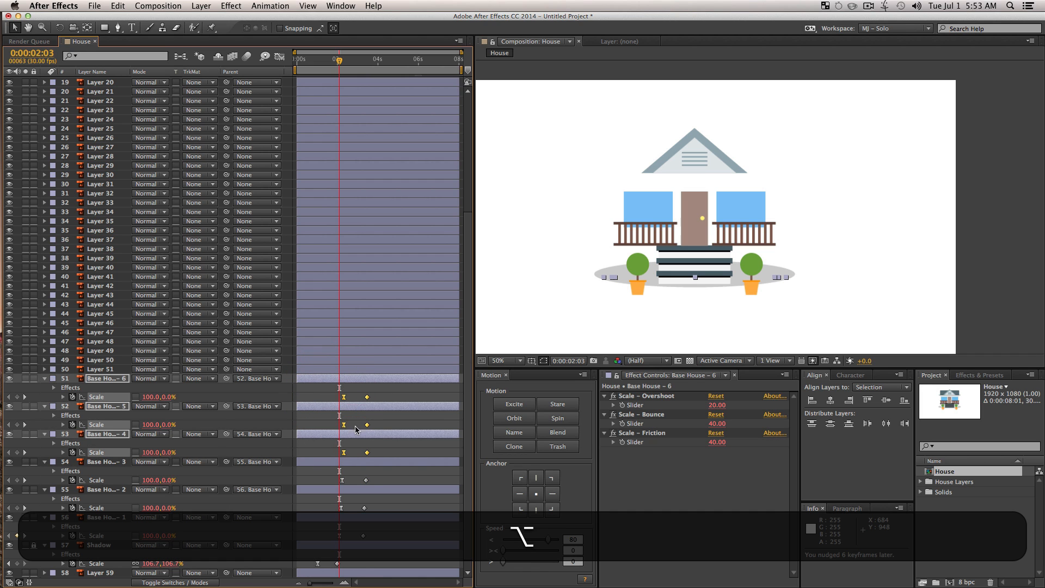
drag(378, 430, 381, 405)
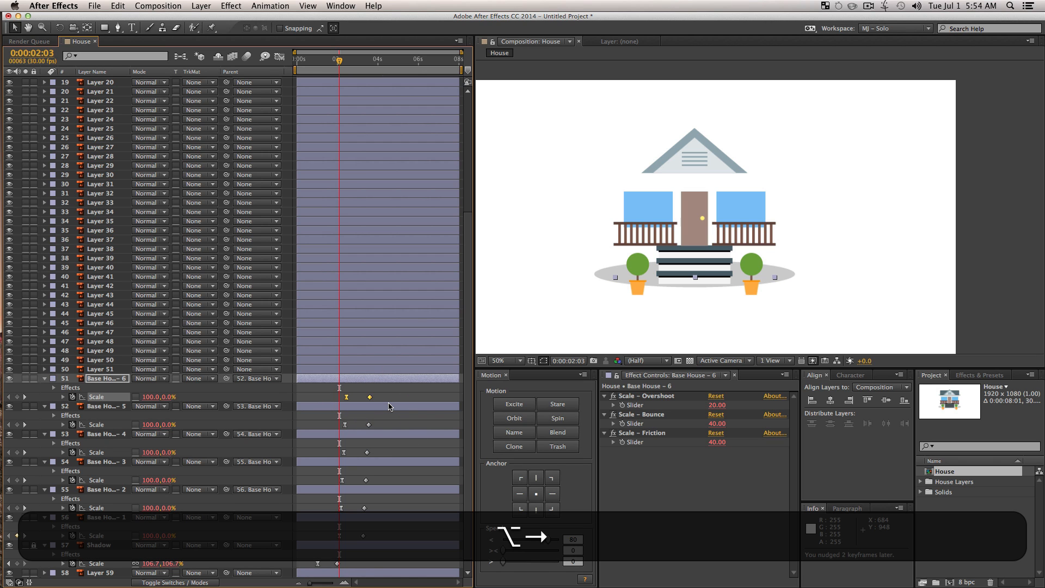
click(405, 447)
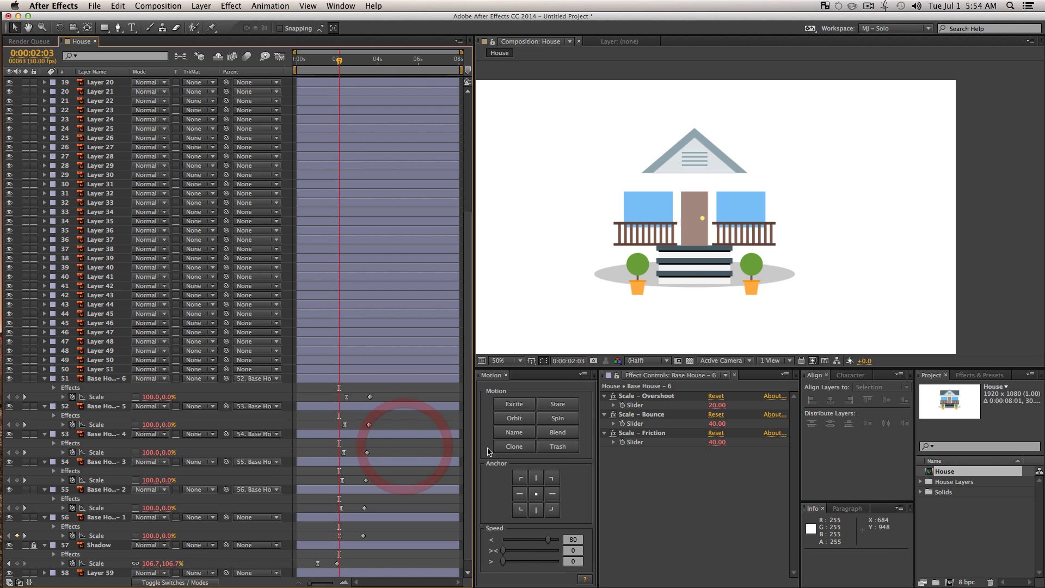
key(0)
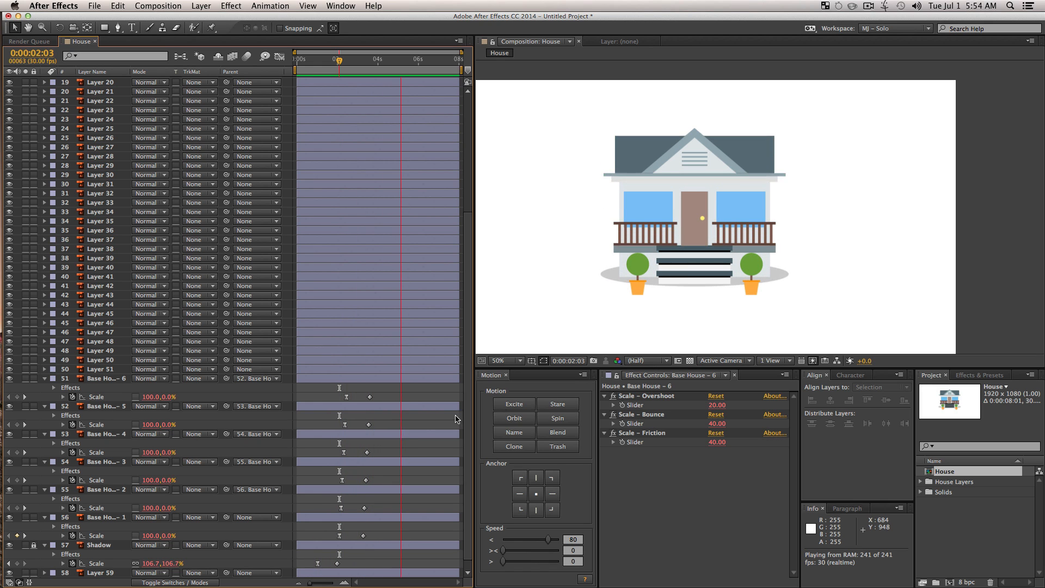
key(space)
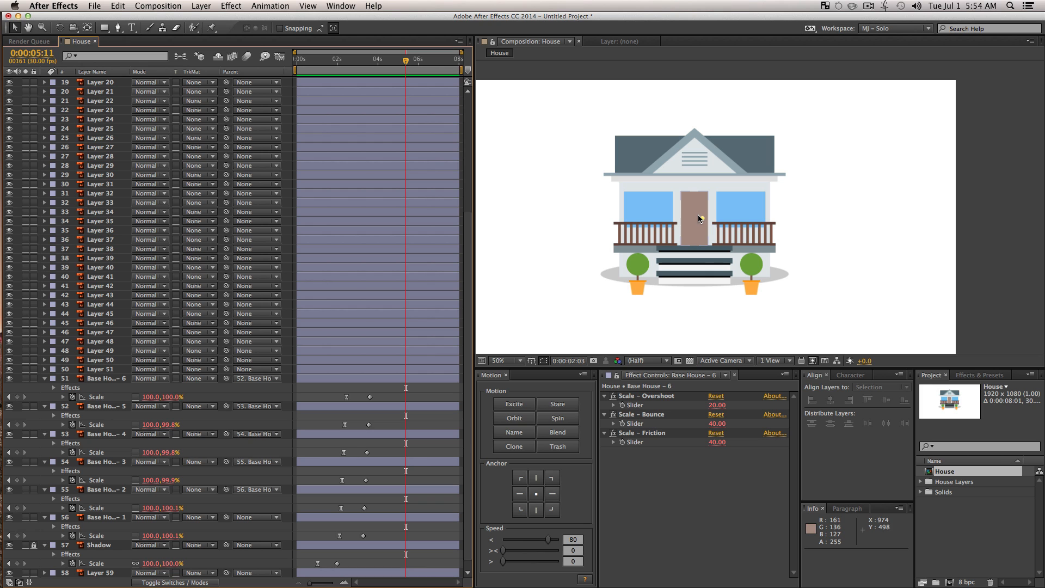
Step: Collapse the properties of all six Base House layers and lock the layers
click(112, 380)
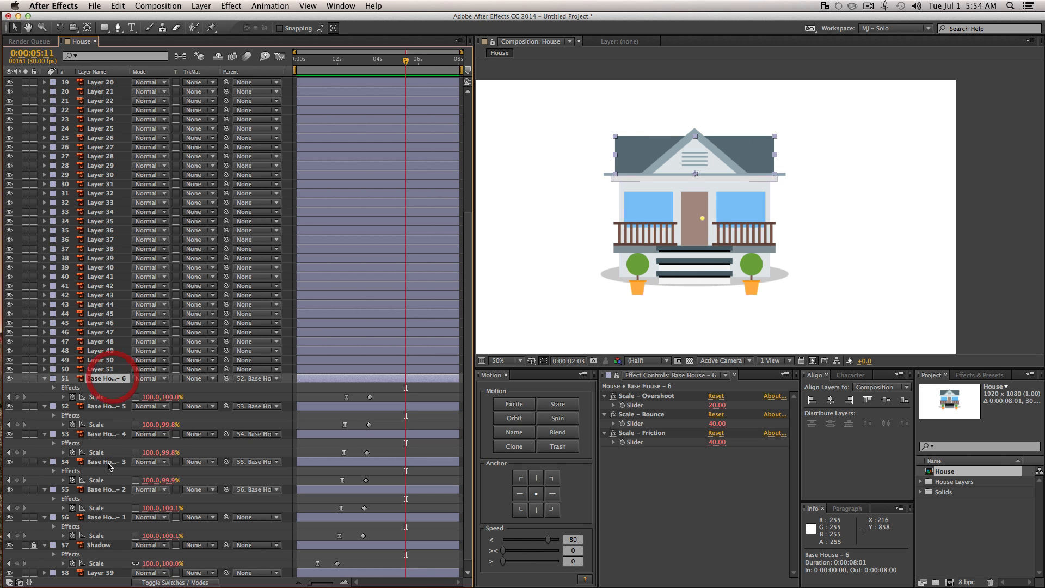
key(shift)
shift+click(112, 518)
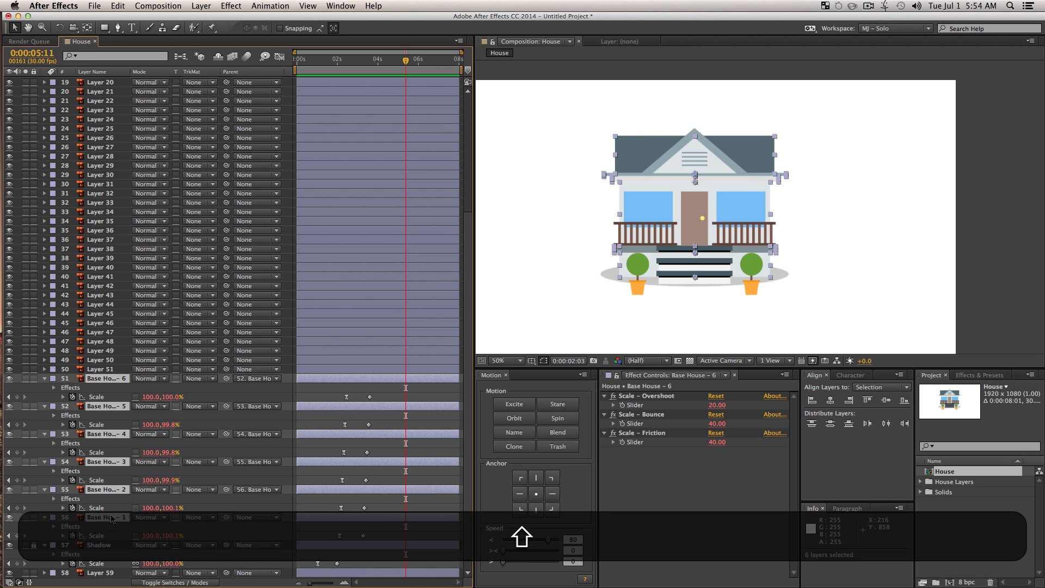
key(u)
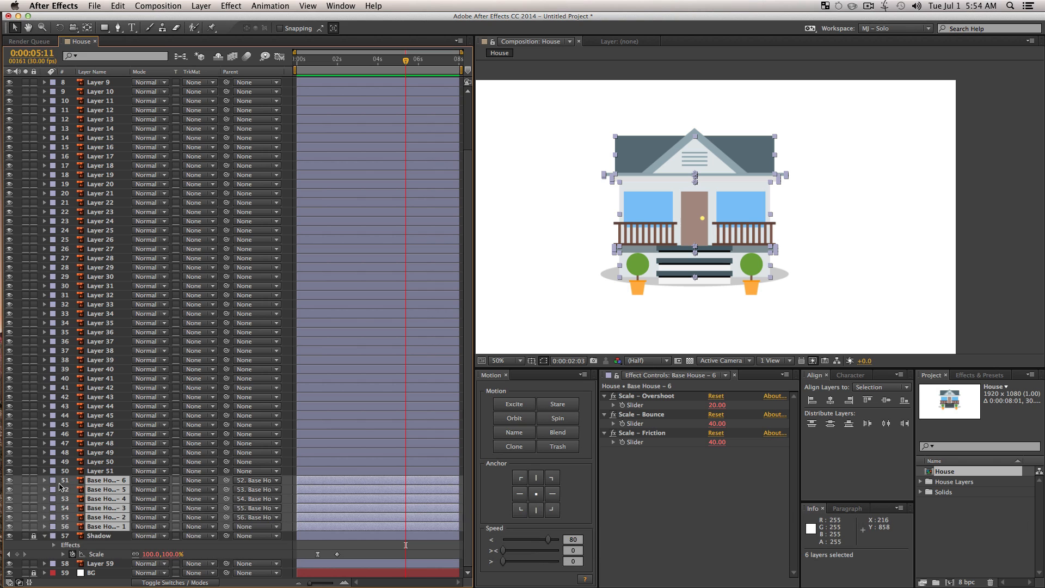
drag(33, 486, 33, 526)
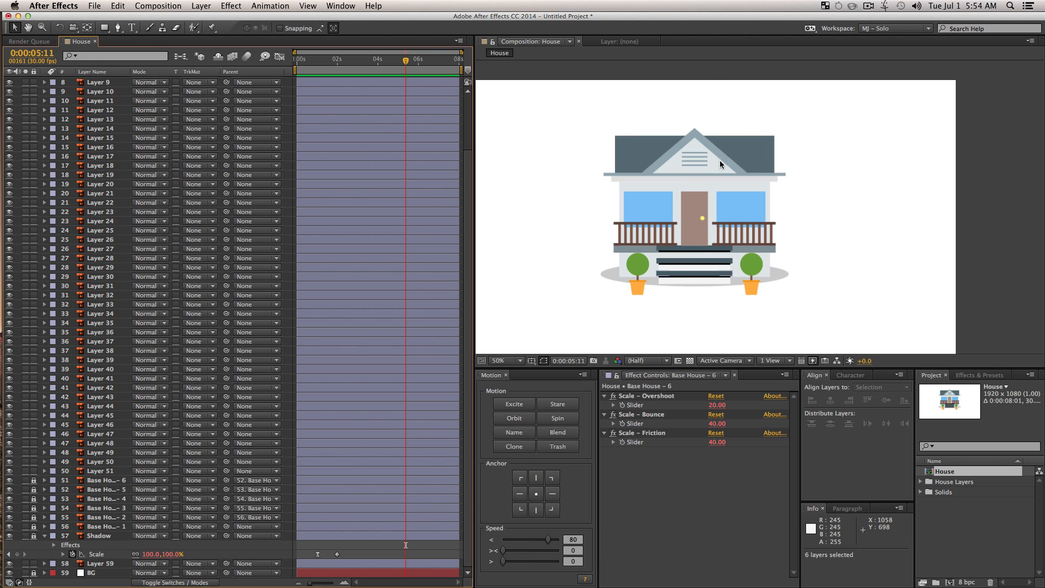
key(space)
drag(829, 261, 848, 222)
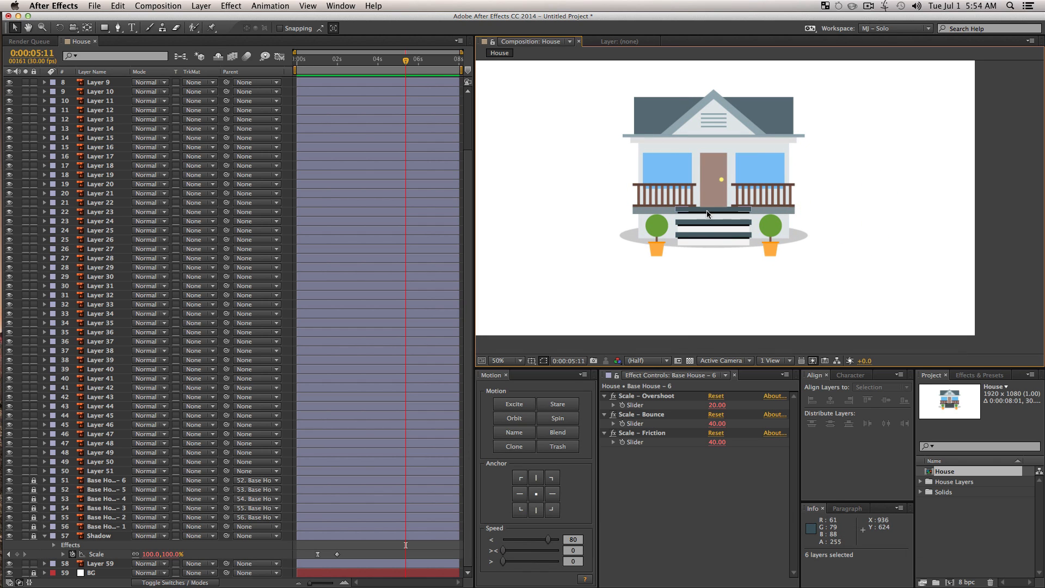
Step: Select the layers of the front stairs and rename them all as "Step Piece" with automatic numbering
drag(717, 290, 710, 267)
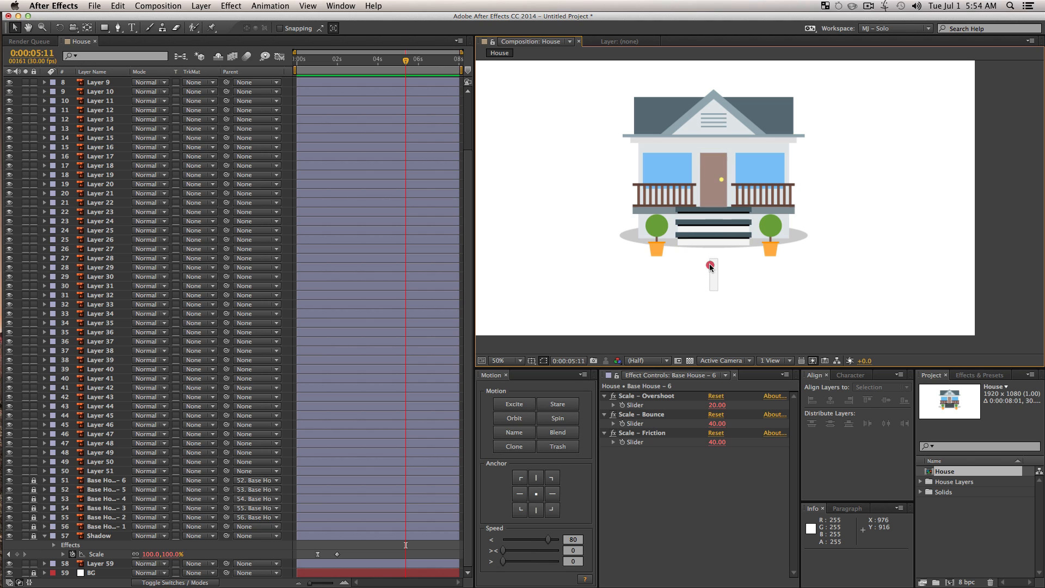
drag(717, 219, 694, 213)
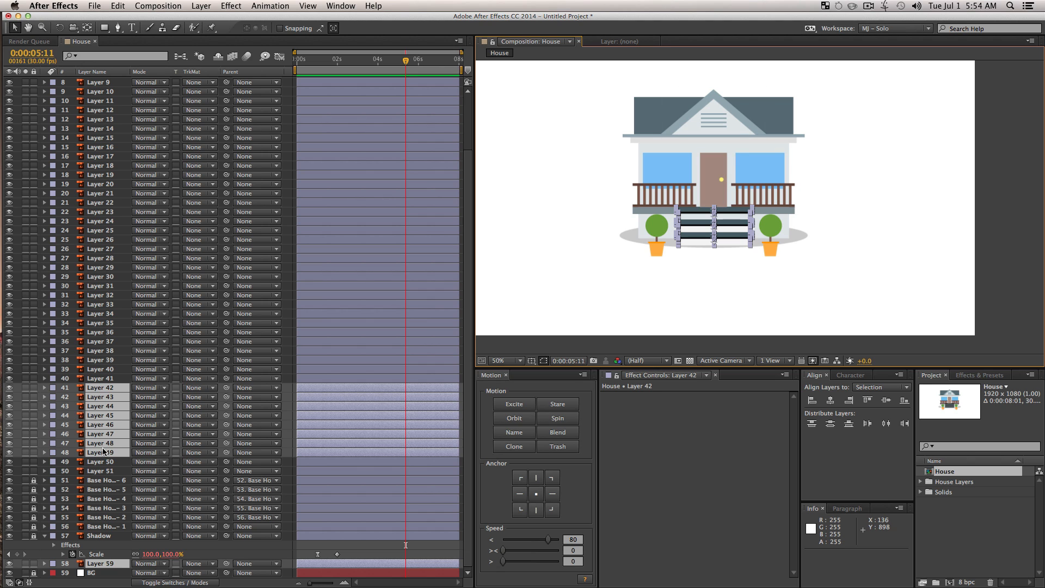
click(521, 433)
text(Ste)
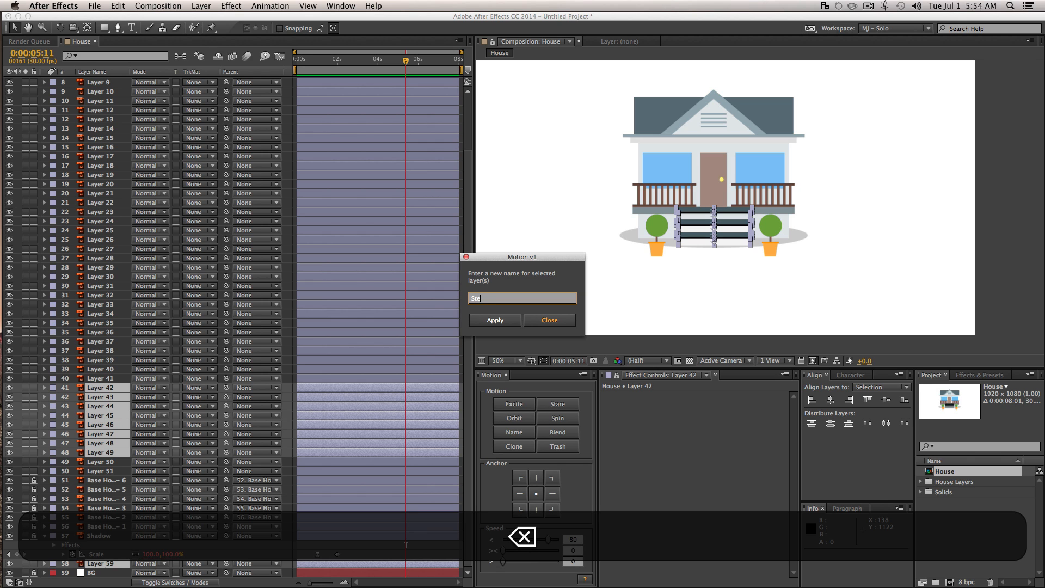
text(p Piece)
click(495, 320)
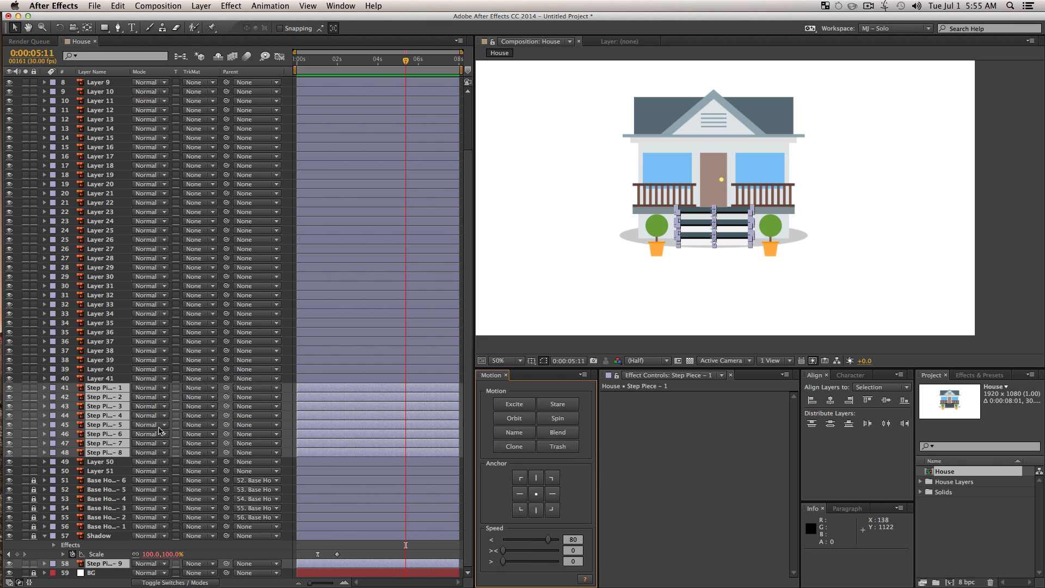
Step: Add Scale keyframes to the Step Piece layers at 0:00:05:11 and unlink the scale proportions of Step Piece 1 to 8
key(s)
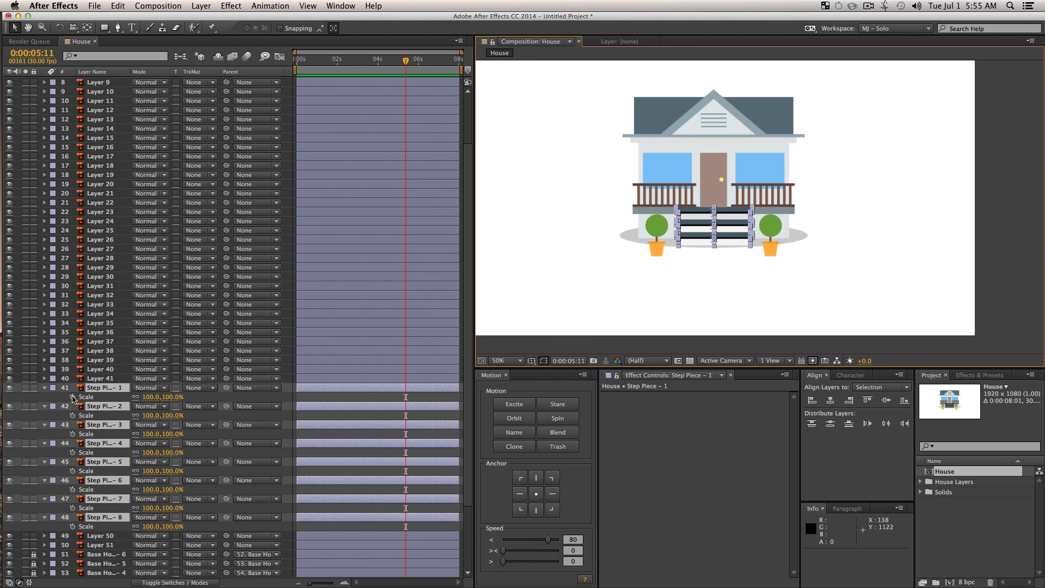
click(73, 397)
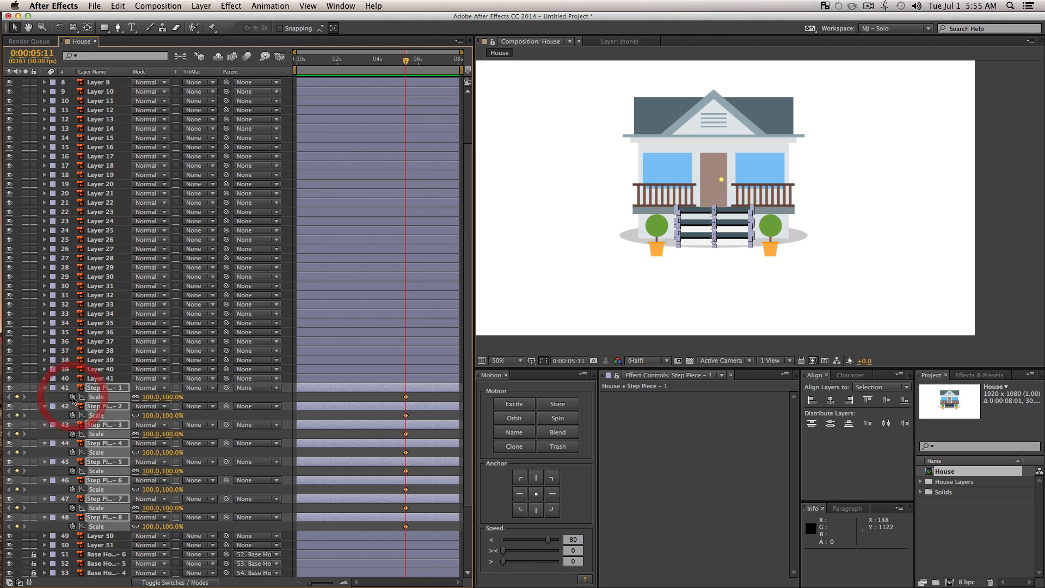
click(376, 62)
click(134, 399)
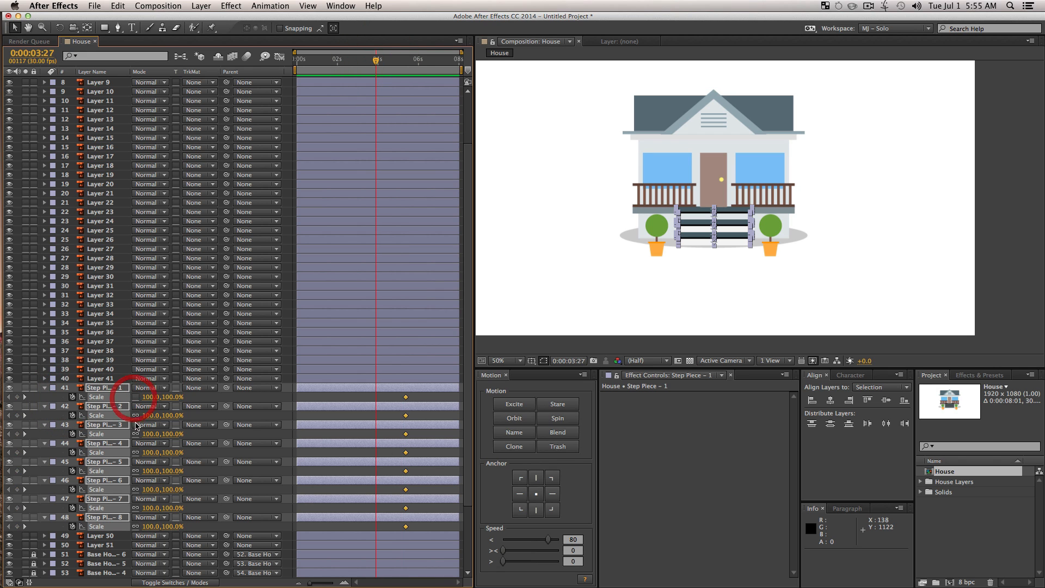
click(135, 415)
click(135, 434)
click(135, 452)
click(135, 471)
click(135, 489)
click(135, 508)
click(135, 526)
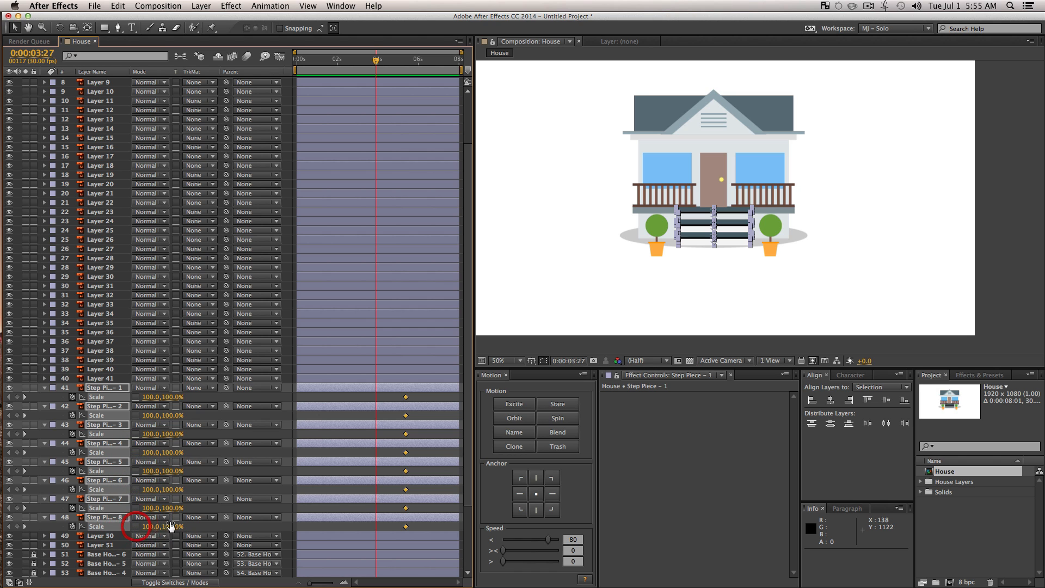
Step: Set the horizontal scale of the Step Piece layers to 0% at 0:00:03:27 and preview the animation
click(149, 398)
text(0)
key(Return)
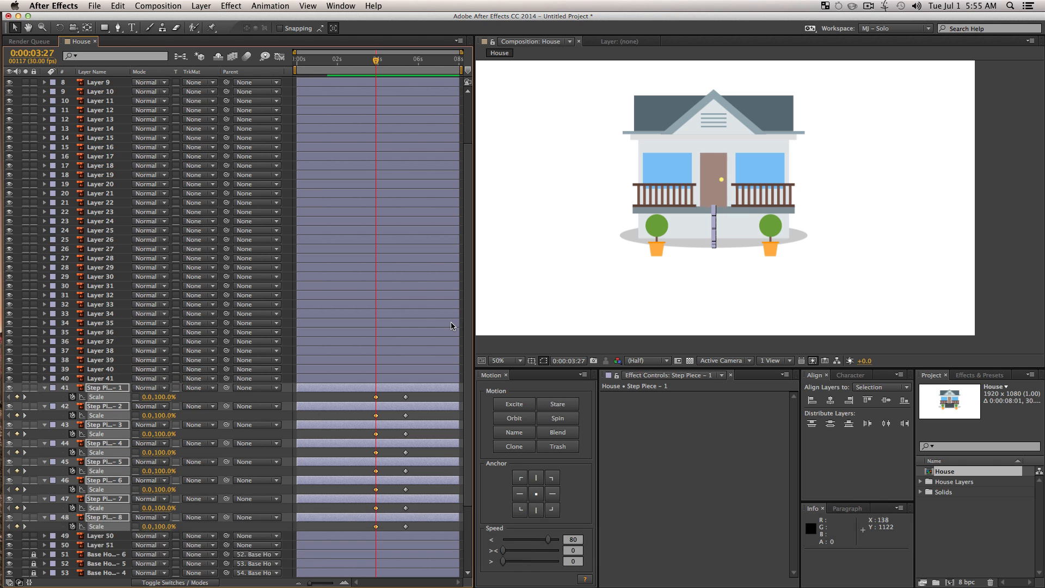
key(space)
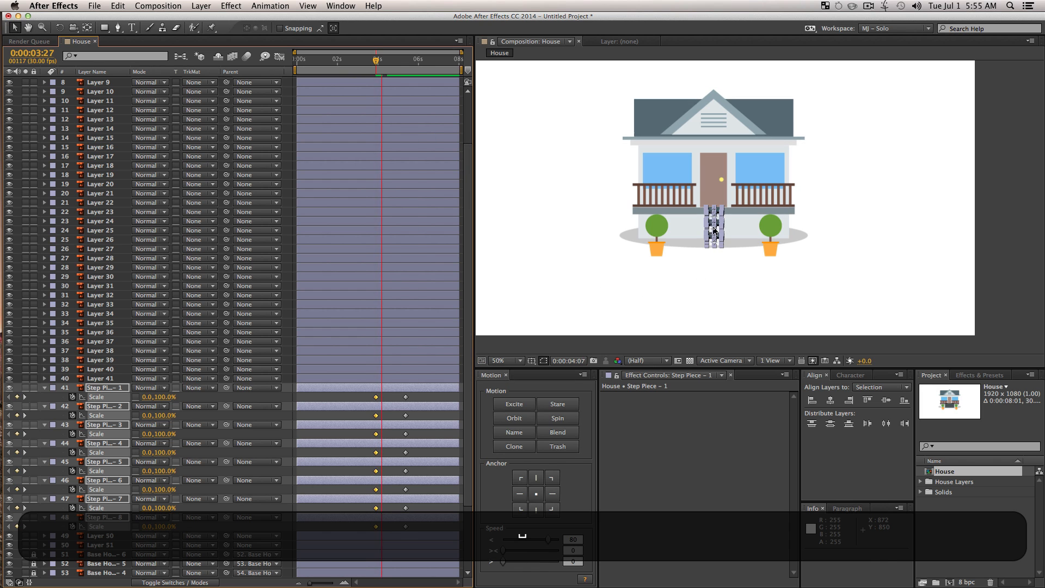
key(space)
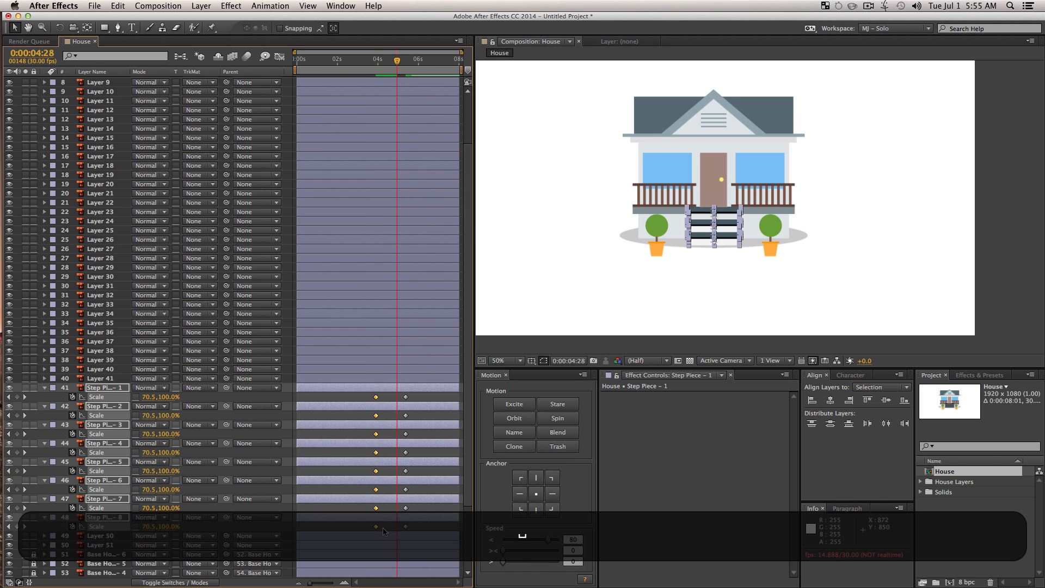
Step: Ease the first Scale keyframes of Step Piece 1 to 8 with the "<" speed at 100 and check their speed graph
click(364, 507)
drag(362, 505, 353, 397)
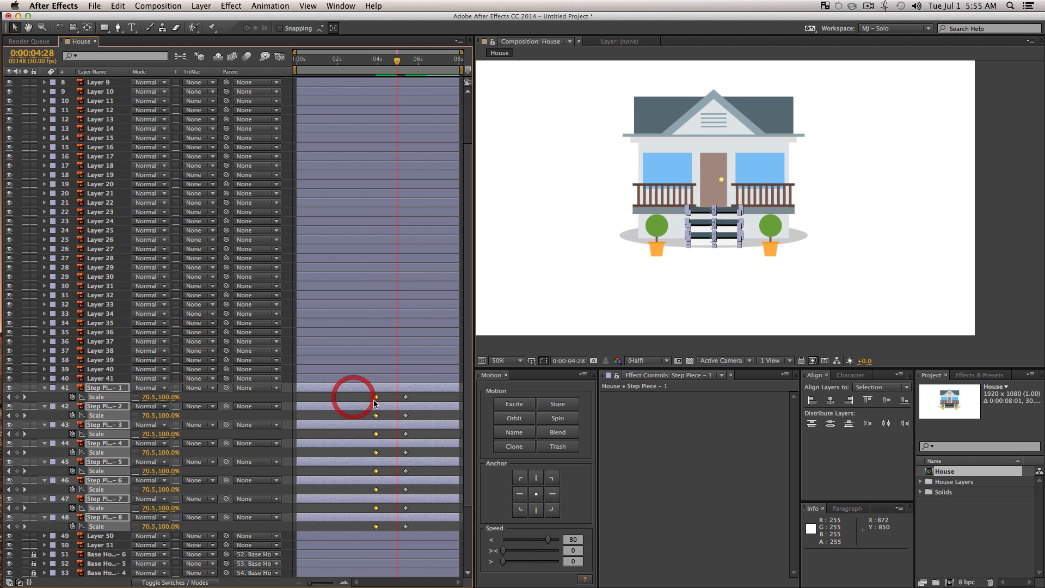
drag(546, 539, 558, 539)
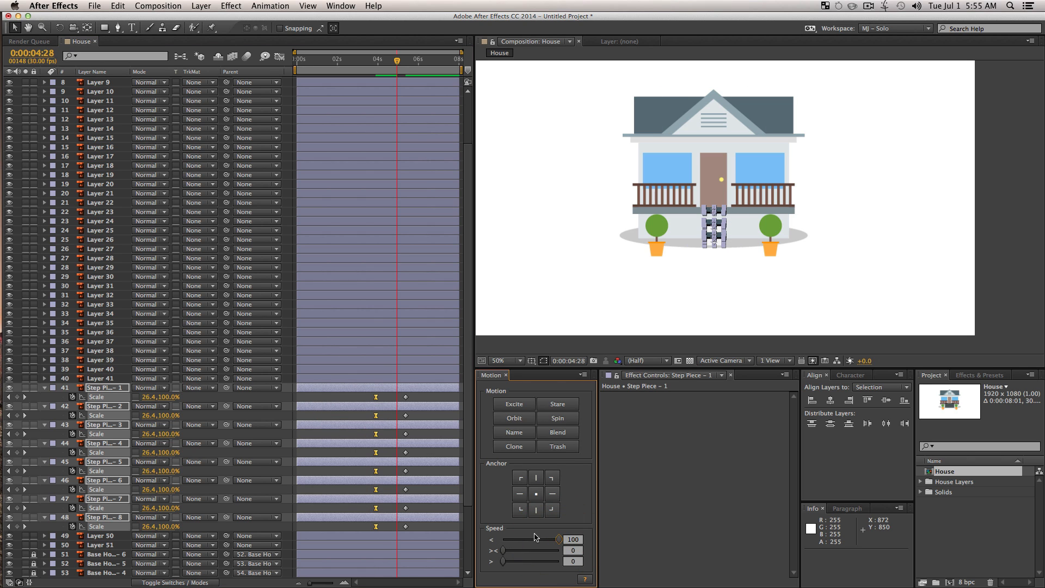
click(279, 58)
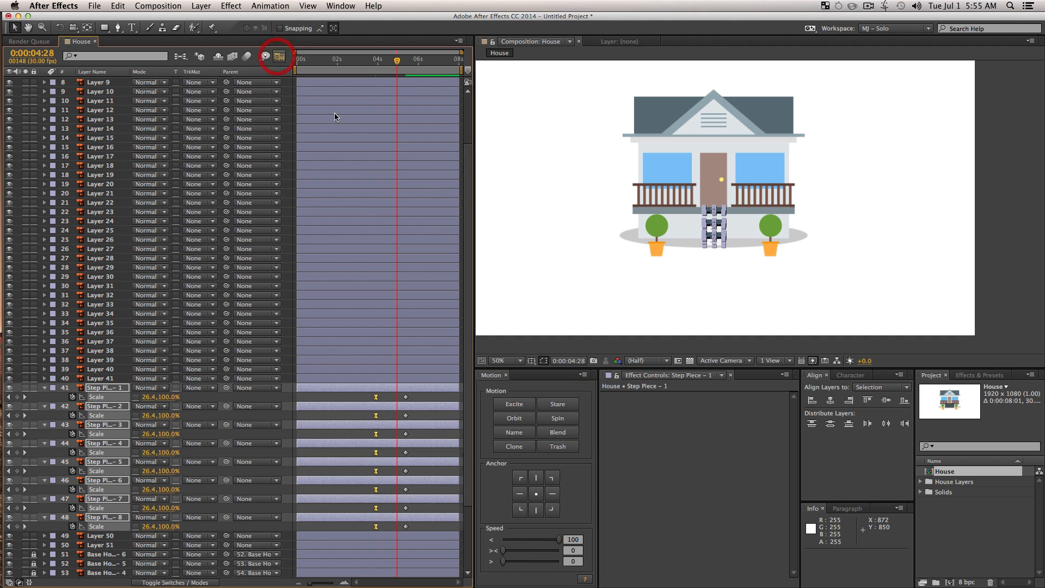
drag(351, 504, 385, 539)
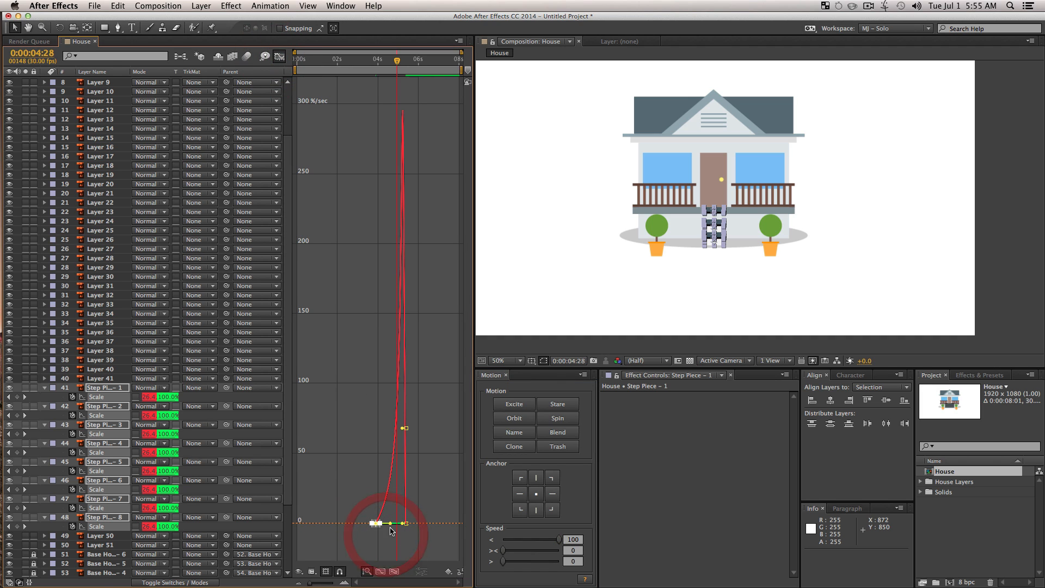
click(278, 57)
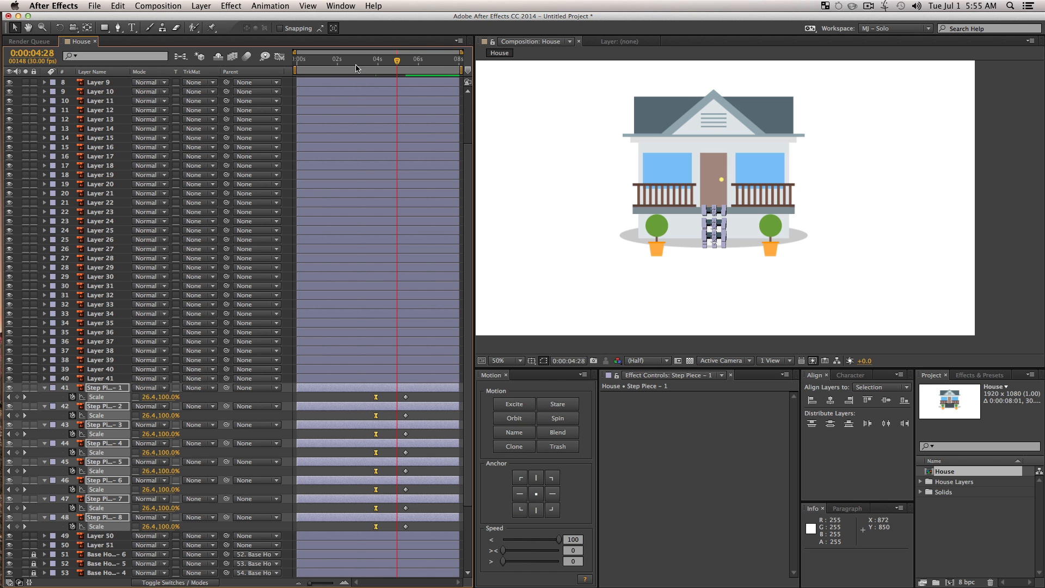
Step: Preview the eased stairs animation from 0:00:03:05 and deselect the layers
drag(356, 68, 360, 65)
key(space)
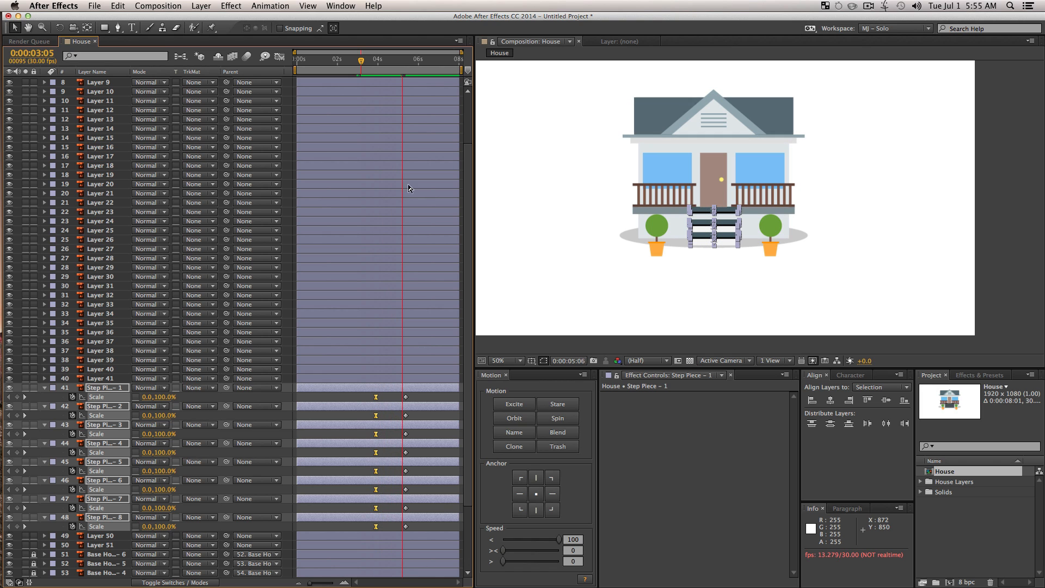
key(space)
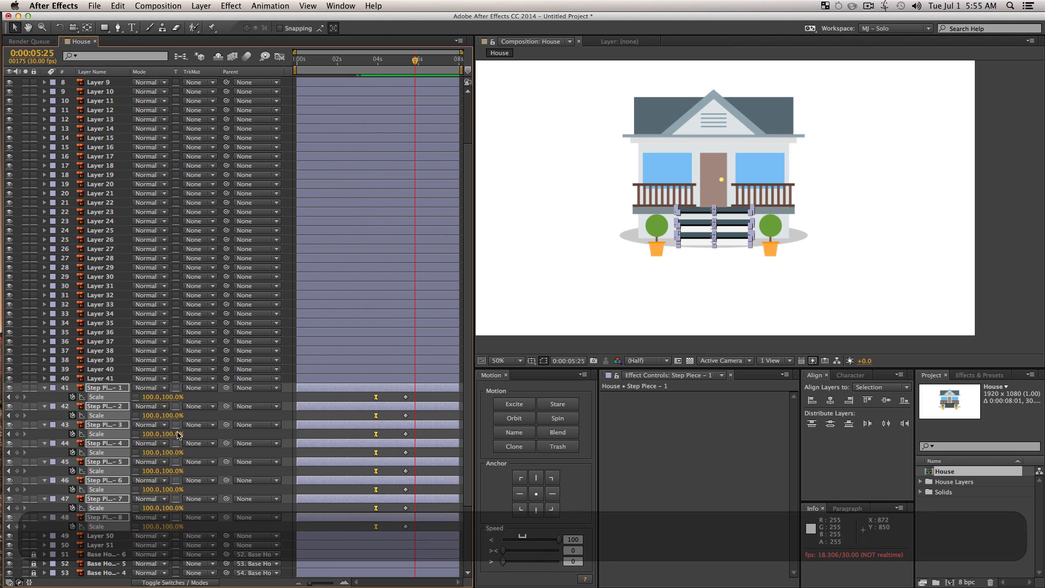
click(341, 403)
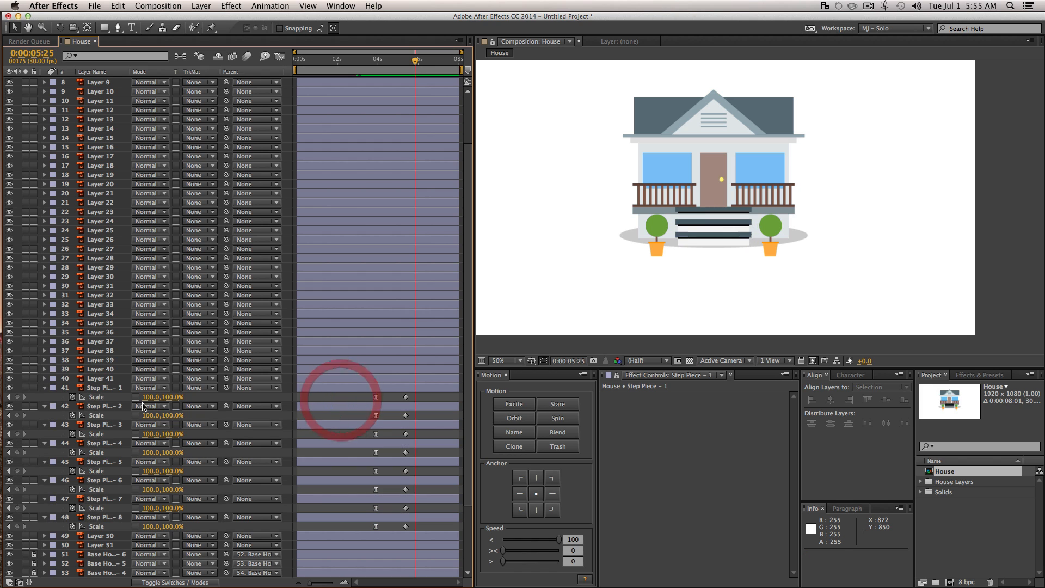
Step: Apply Excite to the Scale property of each step layer in turn, from Step Piece - 8 up to Step Piece - 1
click(97, 525)
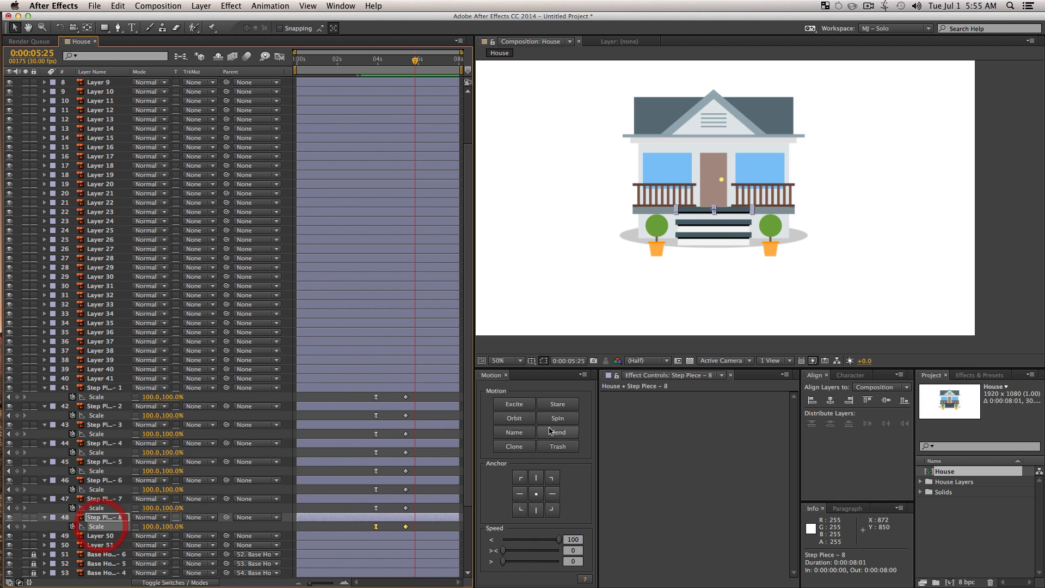
click(514, 405)
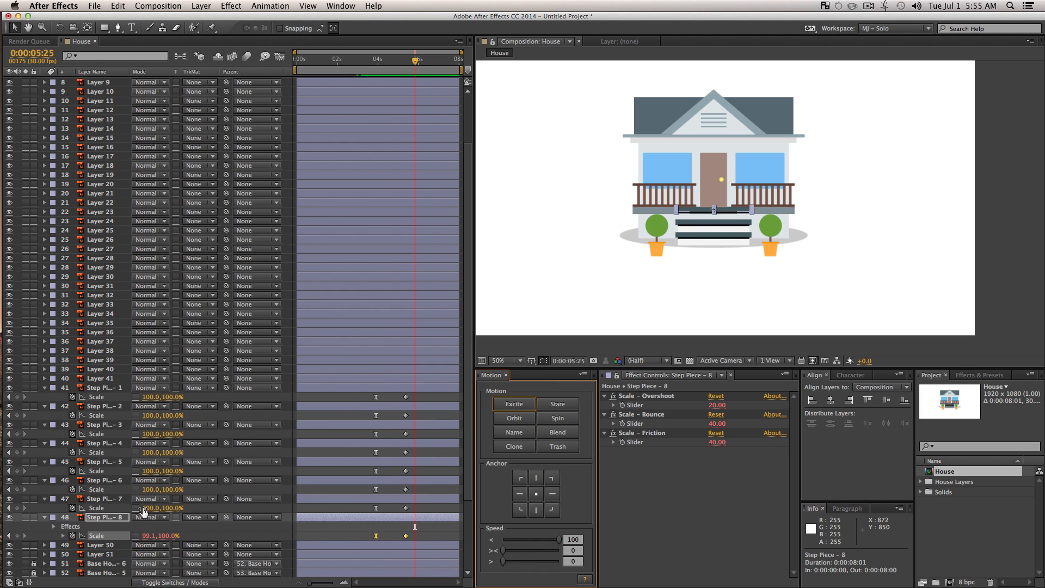
click(127, 508)
click(514, 404)
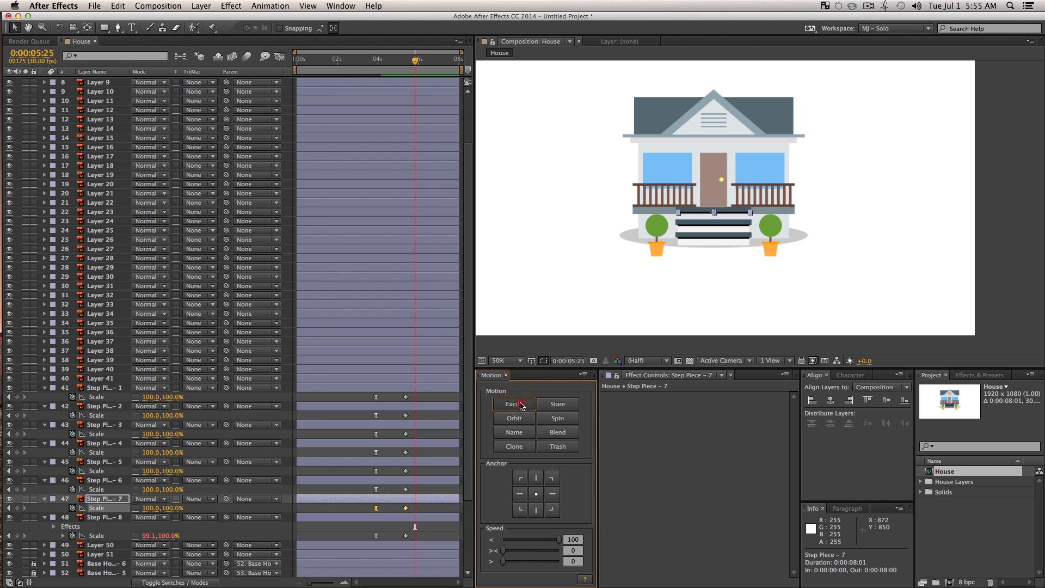
click(96, 489)
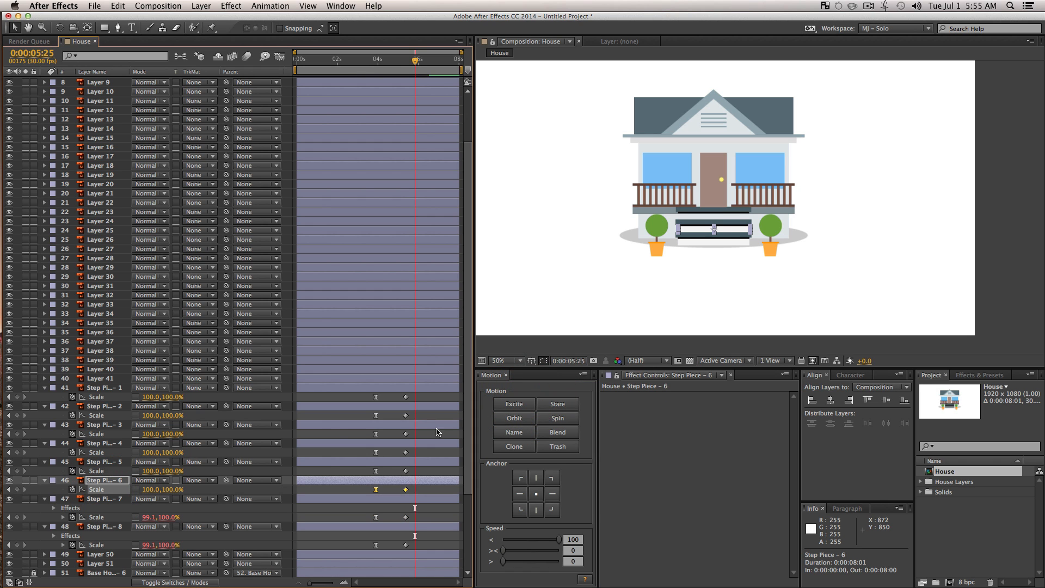
click(514, 404)
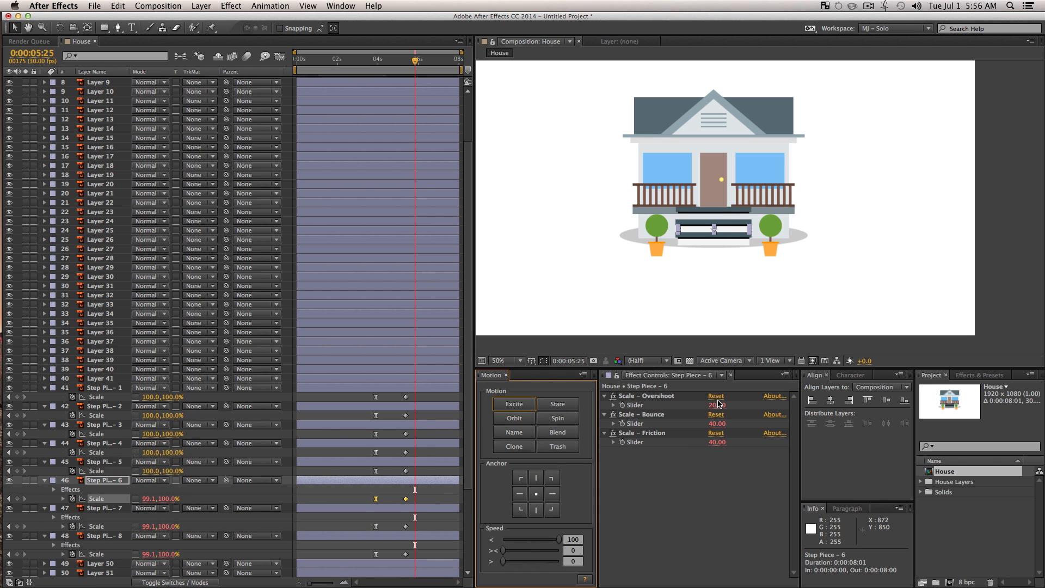
click(99, 471)
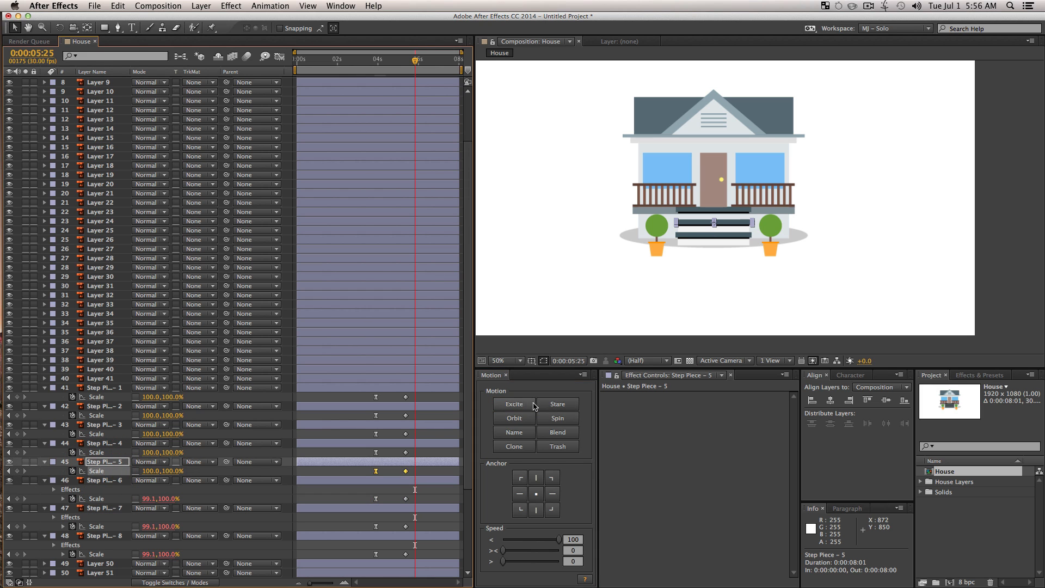
click(514, 404)
click(98, 453)
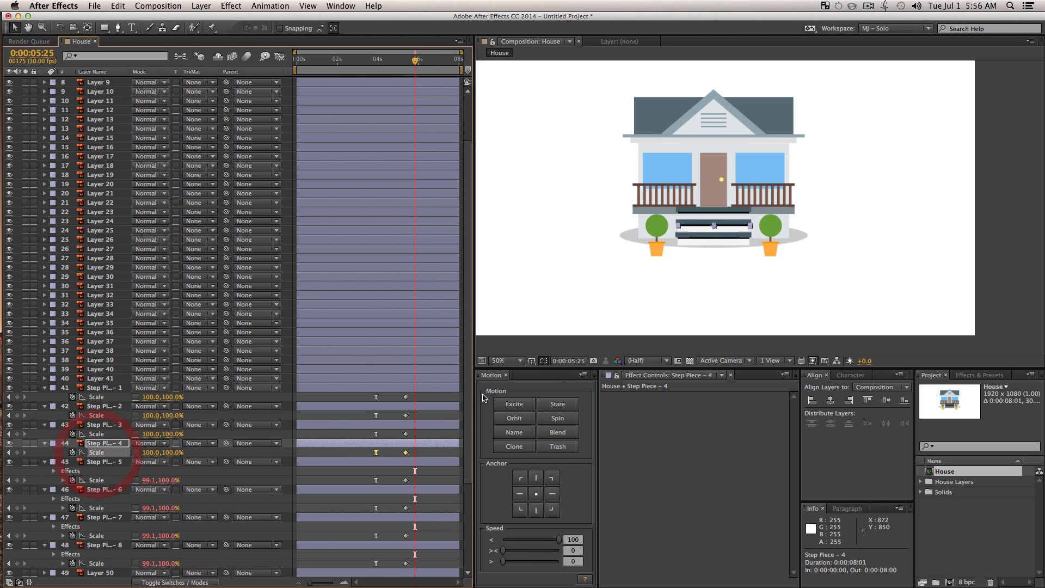
click(514, 404)
click(98, 434)
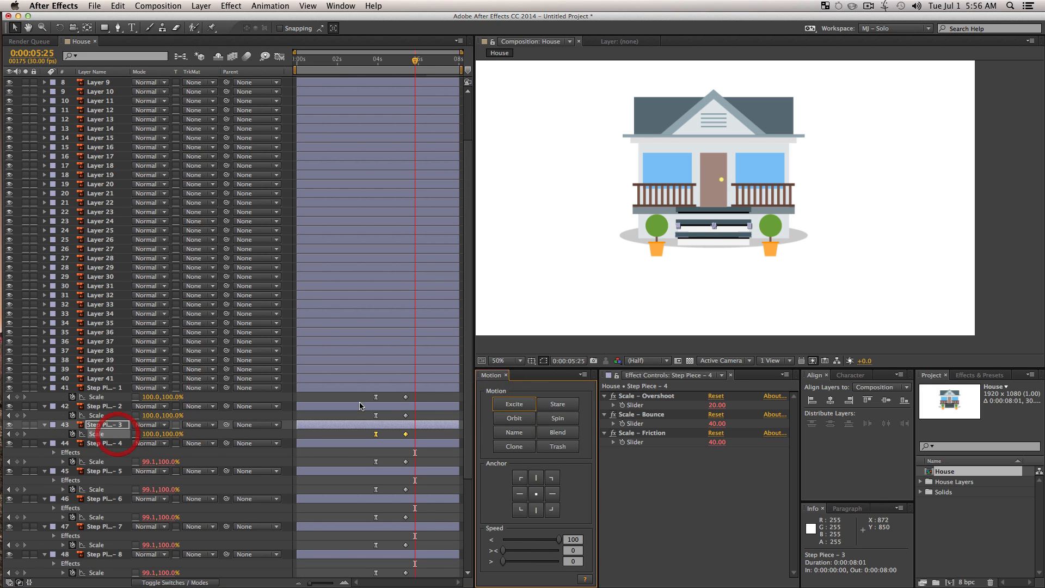
click(514, 403)
click(97, 415)
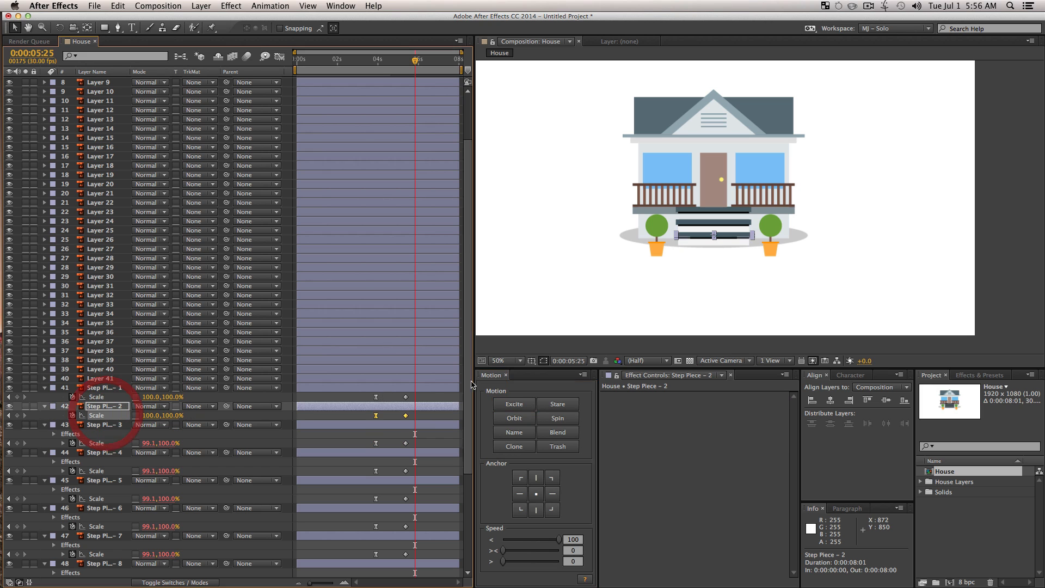
click(514, 403)
click(96, 396)
click(515, 403)
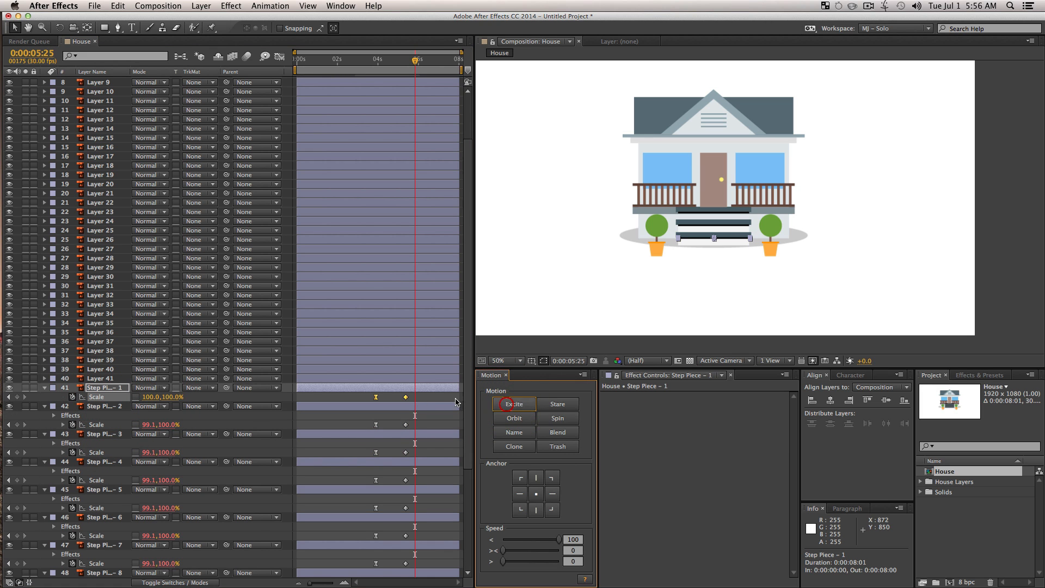
Step: Preview the bouncing stairs animation from 0:00:03:16
scroll(468, 487, down, 4)
drag(467, 487, 467, 495)
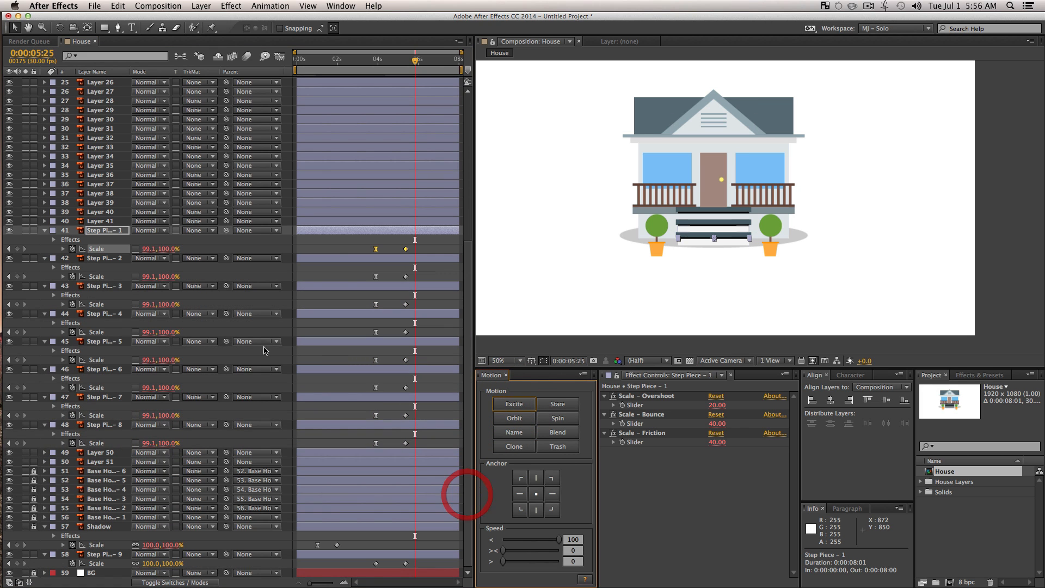
drag(377, 61, 369, 63)
key(space)
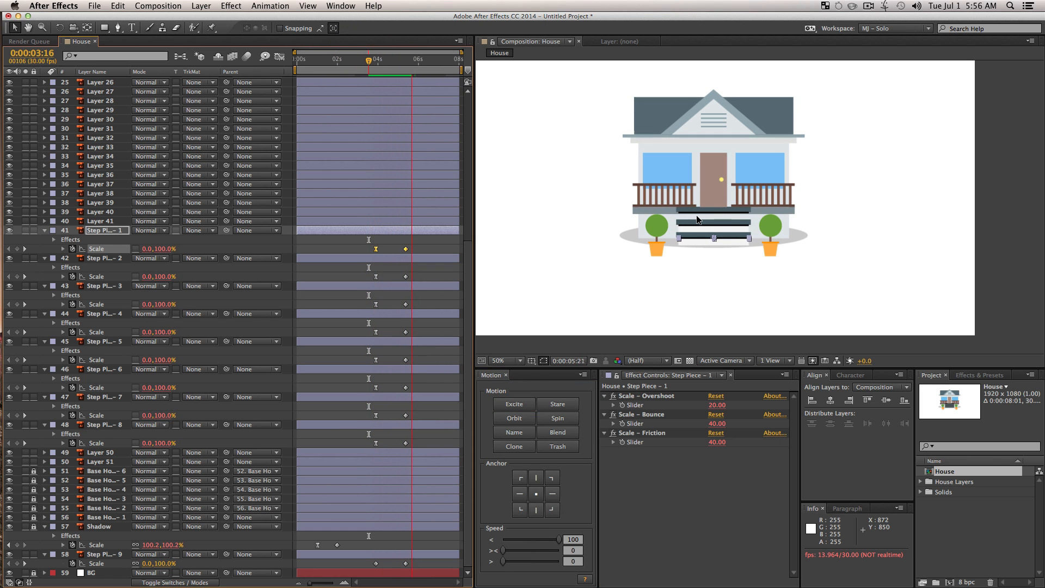
key(space)
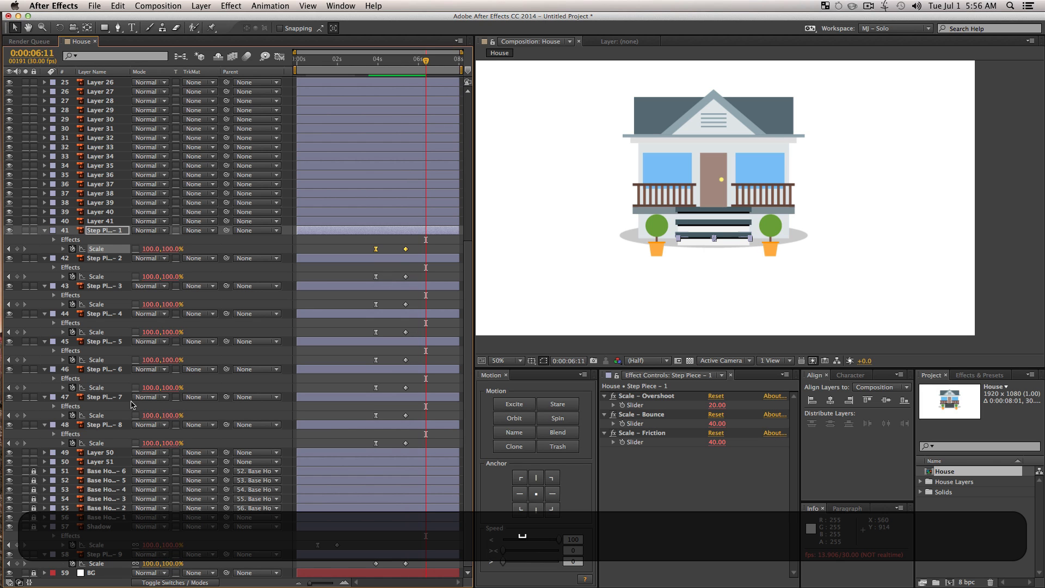
Step: Try to pre-compose the layers Step Piece 1 to 8 into a composition named "Steps"
click(105, 425)
key(shift)
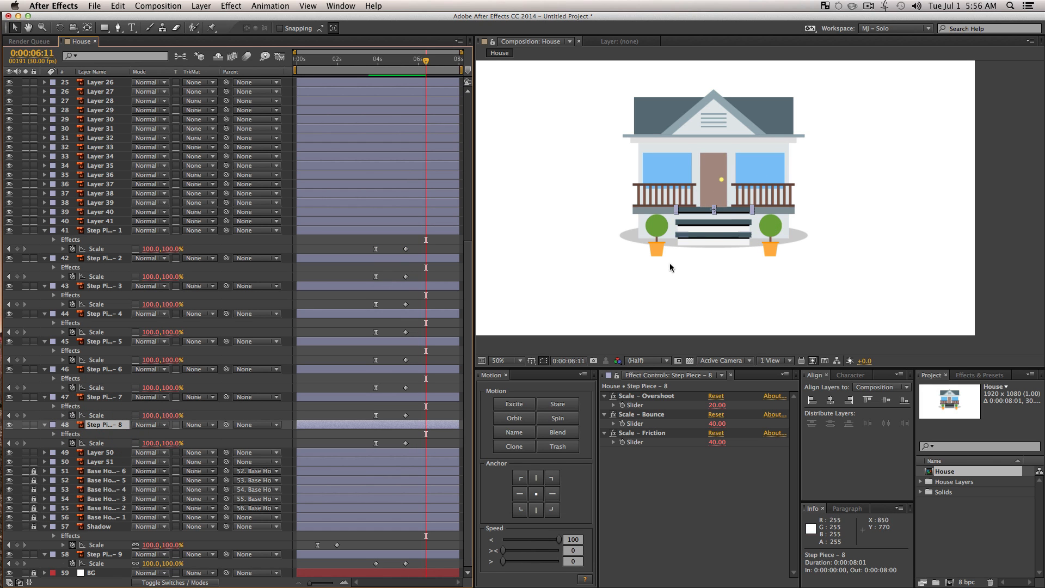
shift+click(110, 230)
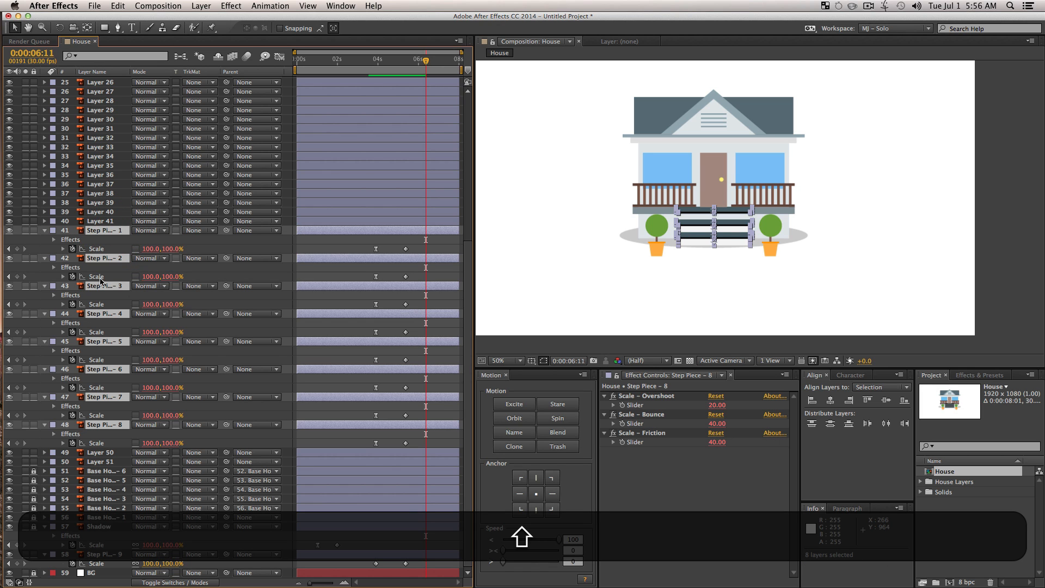
key(shift+super+c)
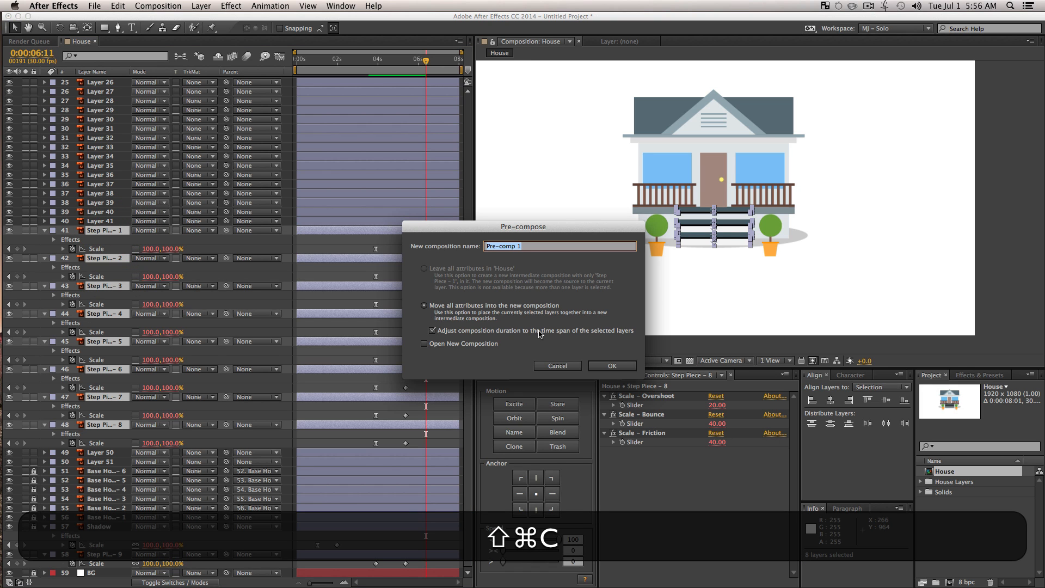
text(Steps)
key(Return)
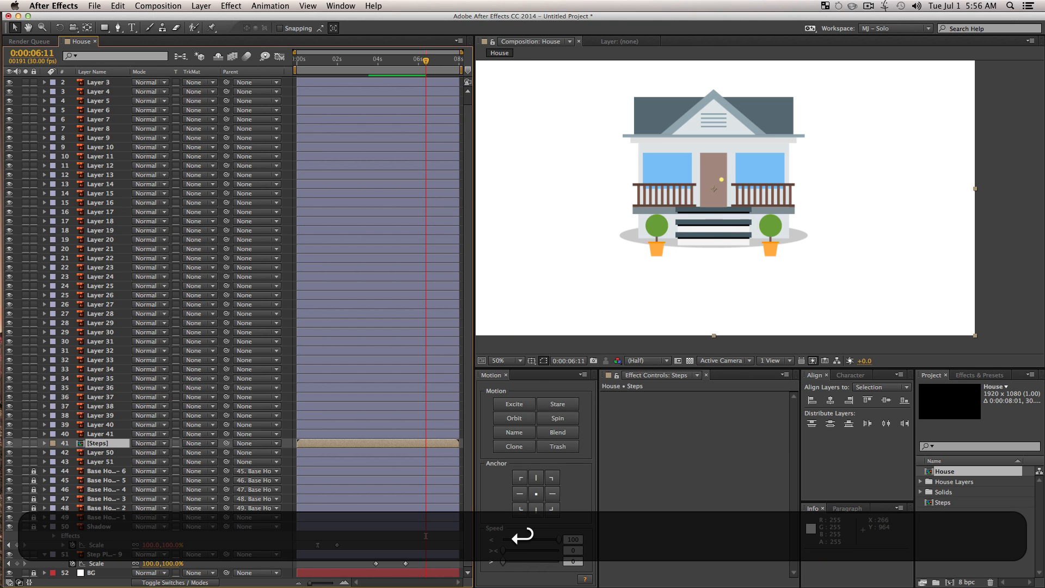
double_click(81, 443)
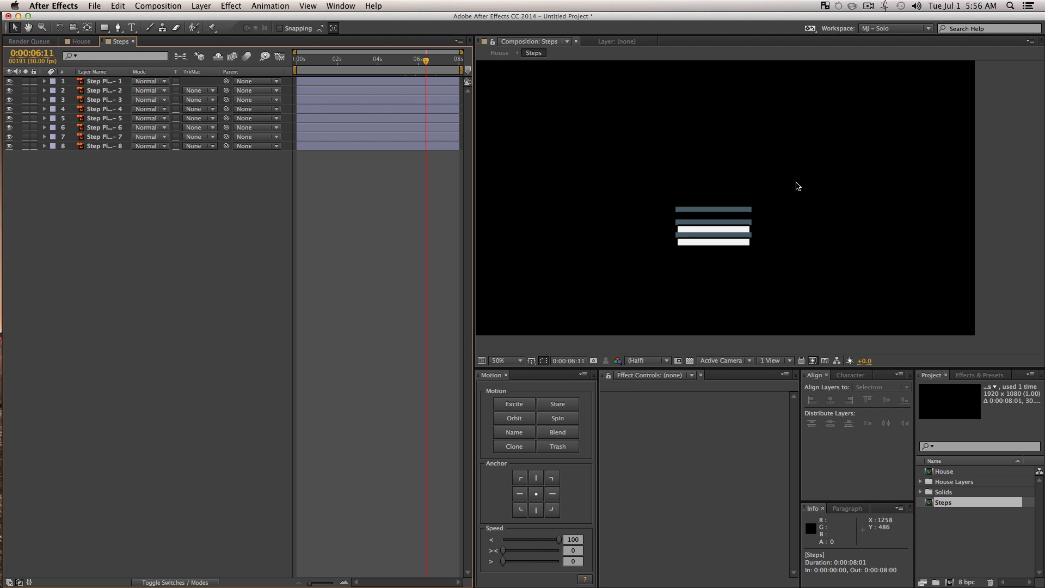
key(super+z)
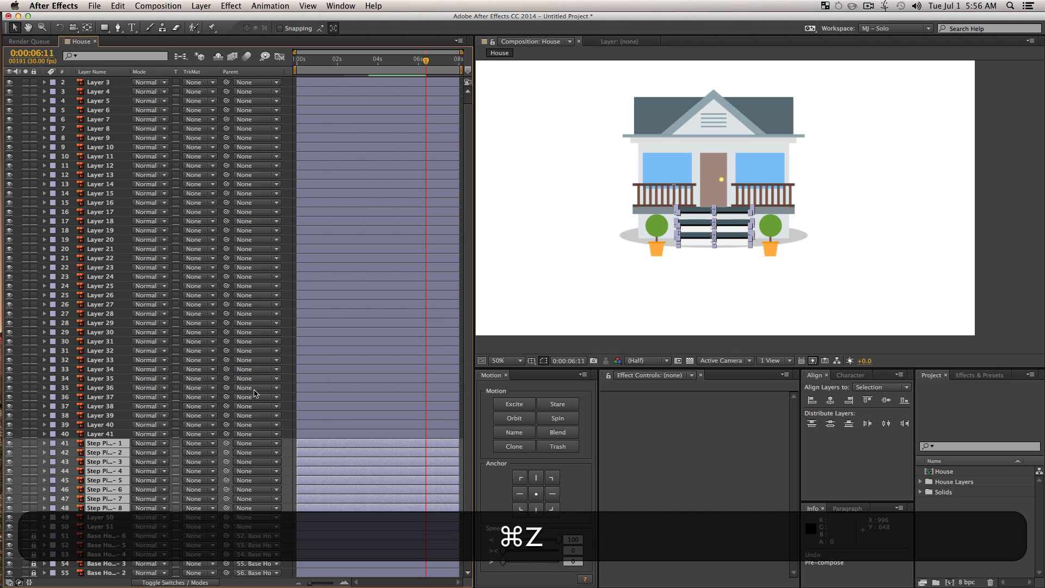
Step: Identify the upper white stair riser in the composition and move its layer, Step Piece - 9, directly below Step Piece - 8
key(z)
click(745, 231)
key(space)
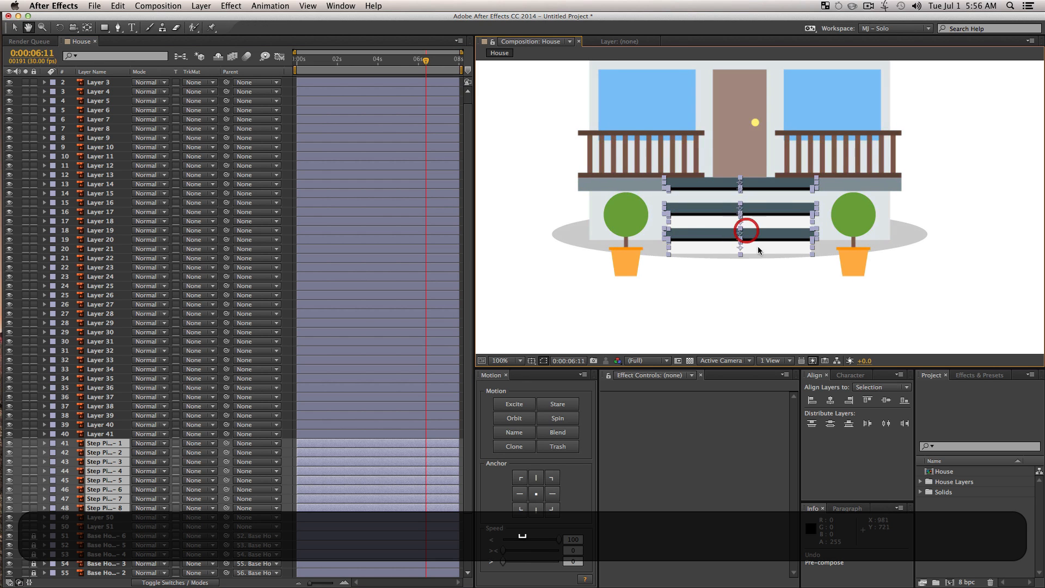
key(v)
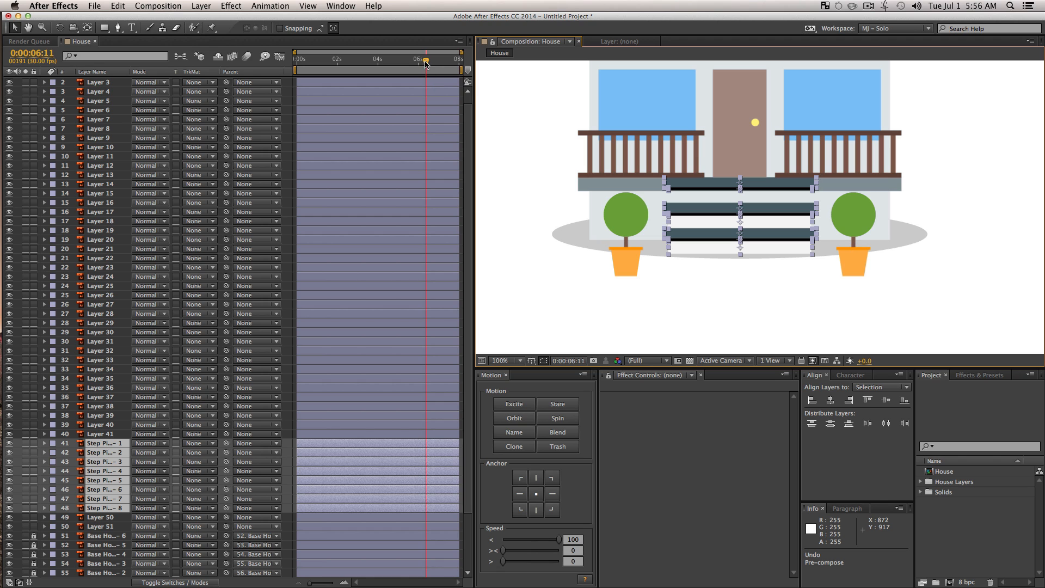
mouse_move(425, 63)
mouse_down()
mouse_move(402, 67)
mouse_move(431, 64)
mouse_up()
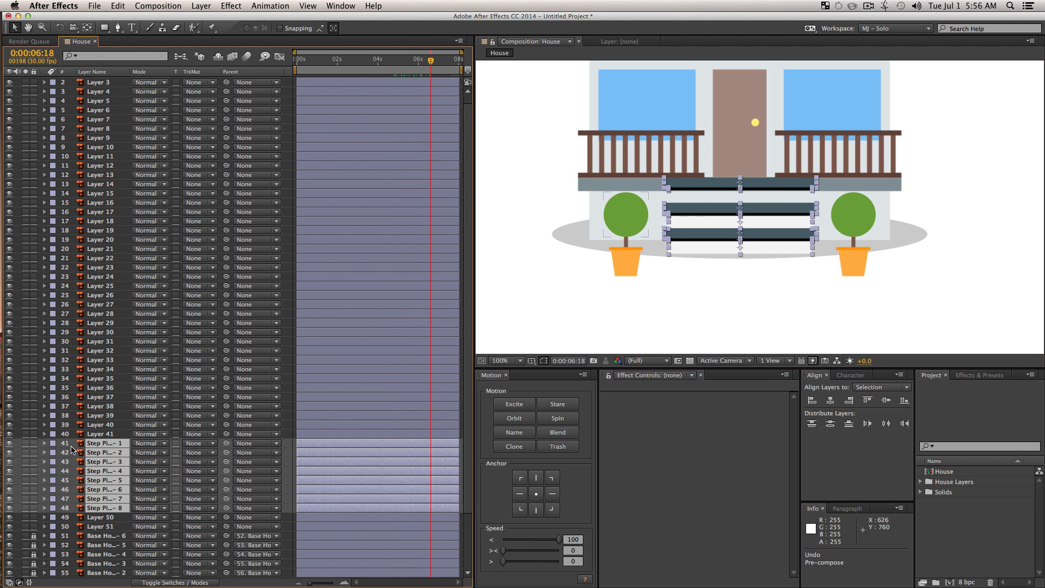
click(109, 517)
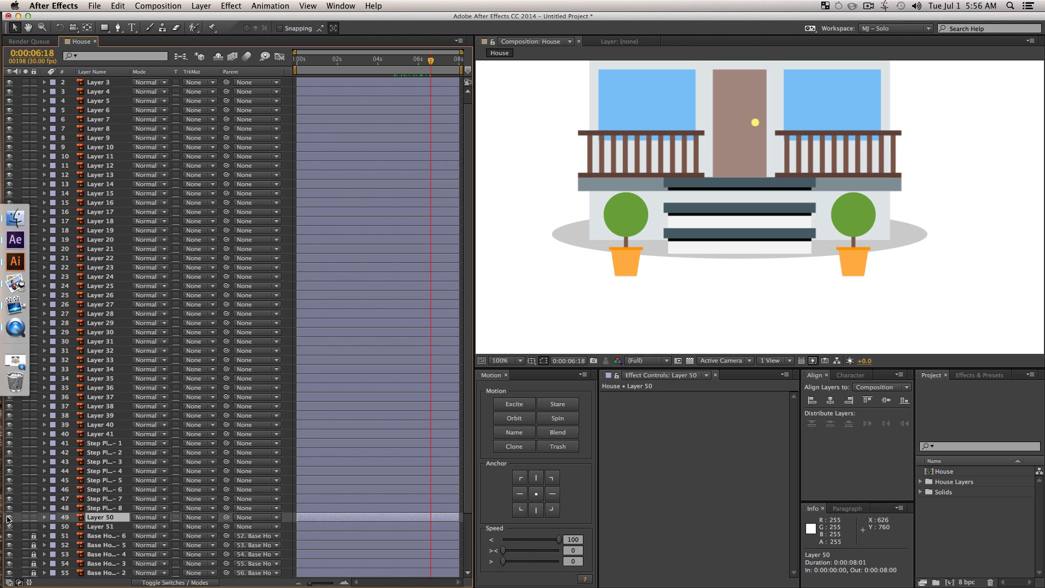
click(744, 196)
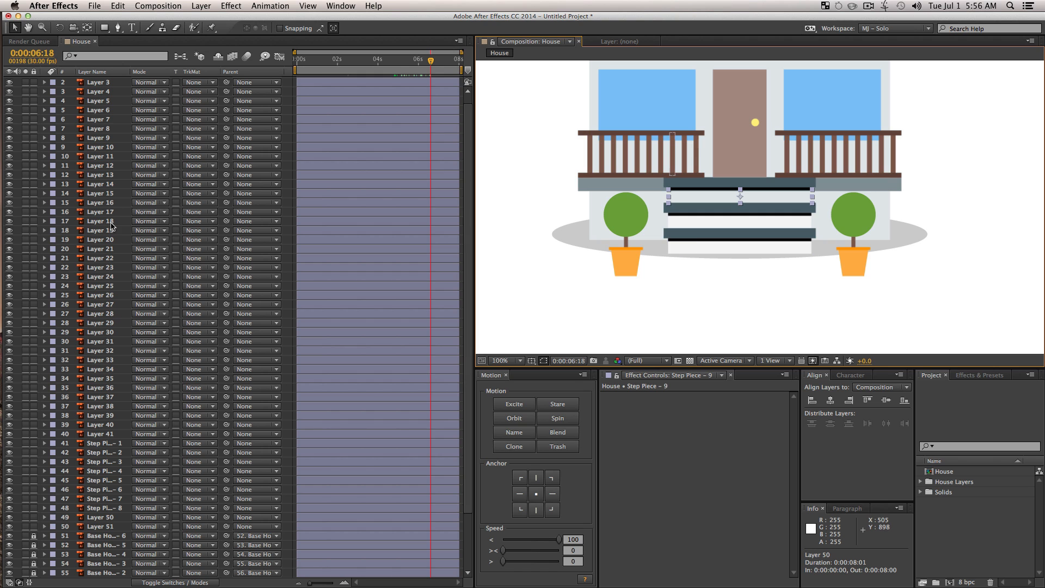
scroll(120, 241, up, 1)
scroll(123, 261, up, 1)
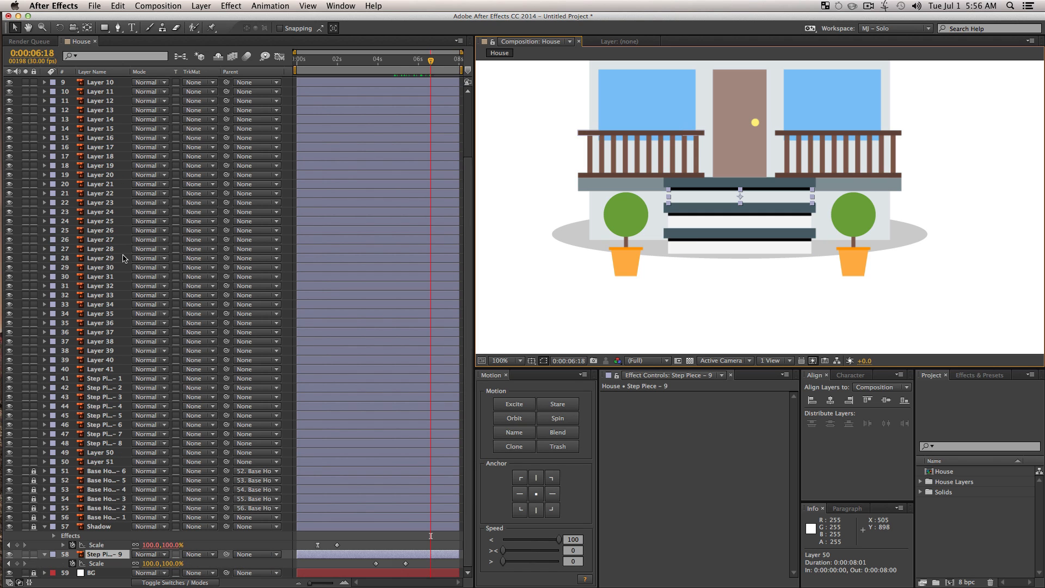
scroll(125, 289, down, 8)
drag(114, 555, 113, 453)
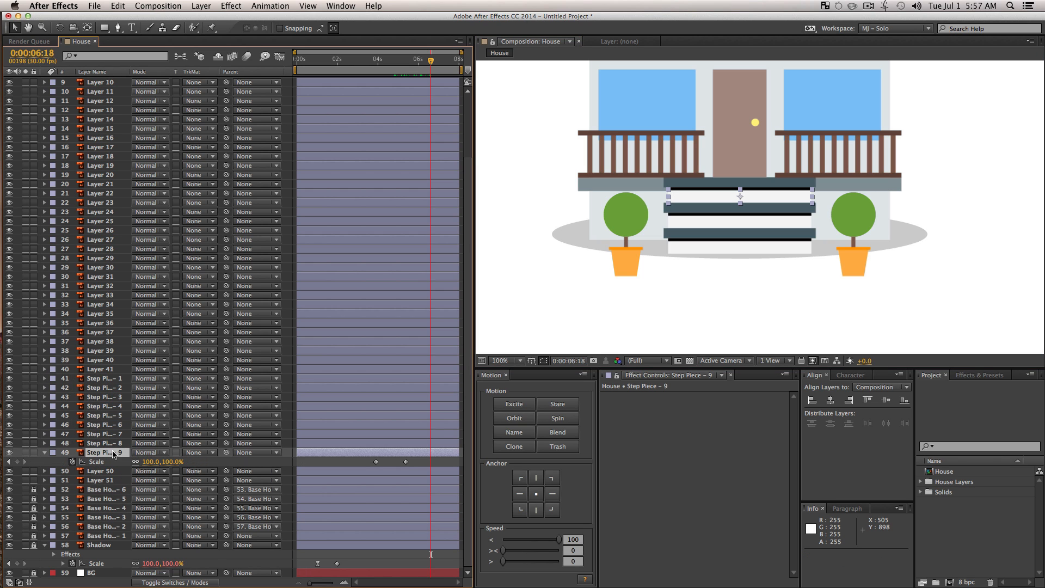
Step: Apply Excite to the Scale of Step Piece - 9 and ease its first Scale keyframe with the "<" speed at 100
click(98, 462)
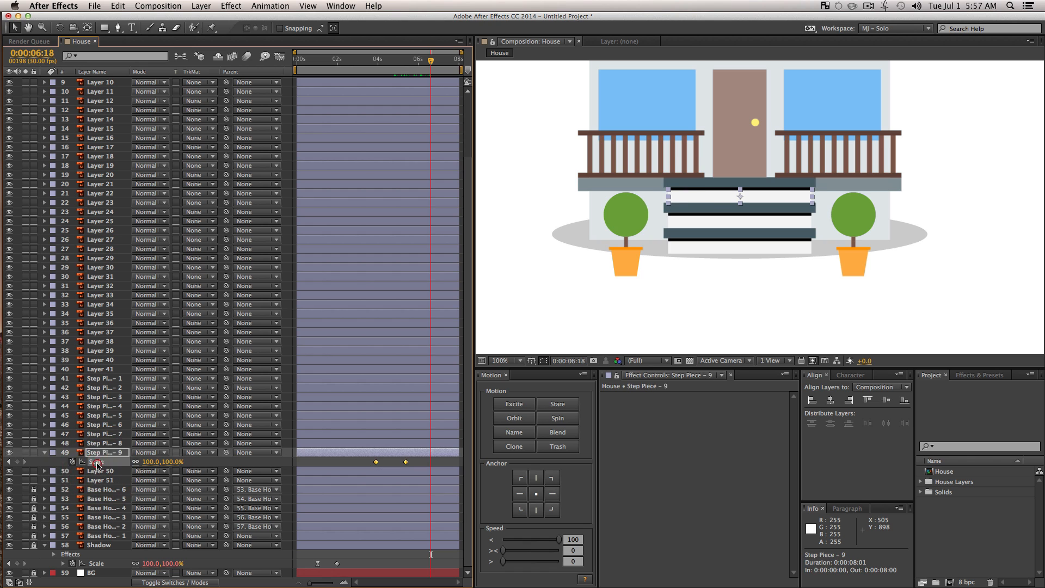
click(514, 405)
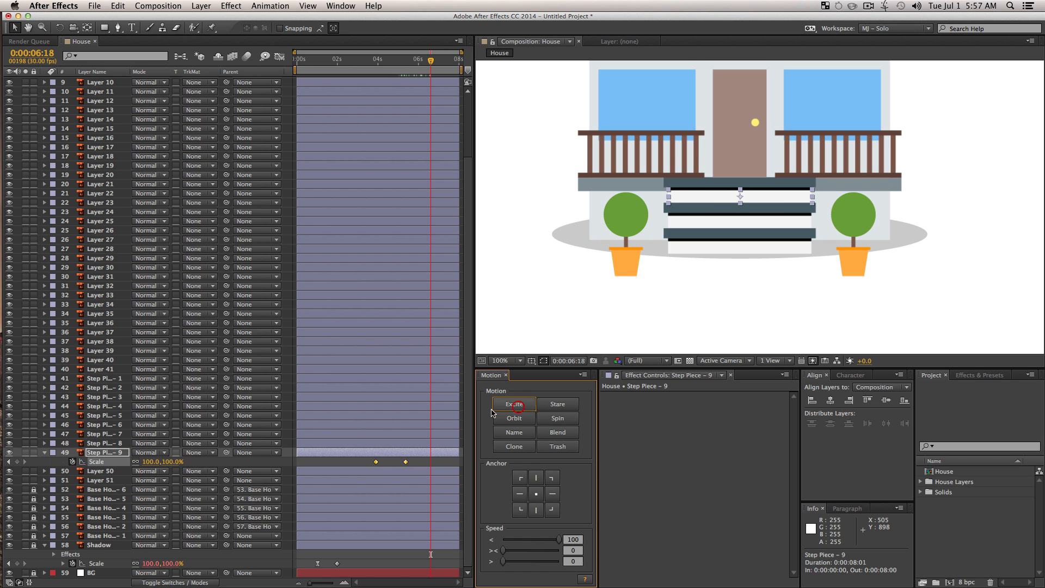
key(shift)
shift+click(114, 382)
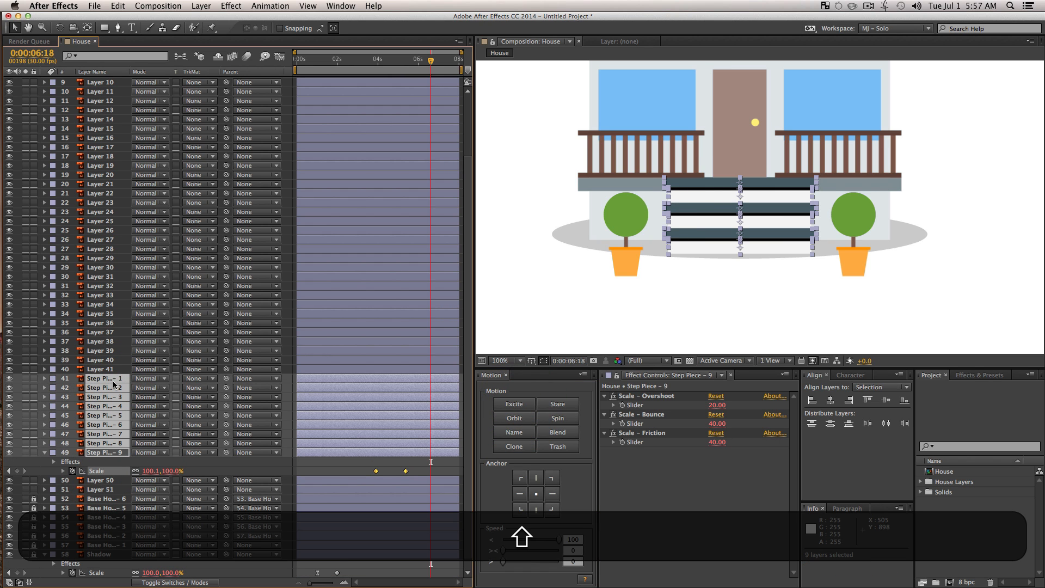
key(shift+u)
key(u)
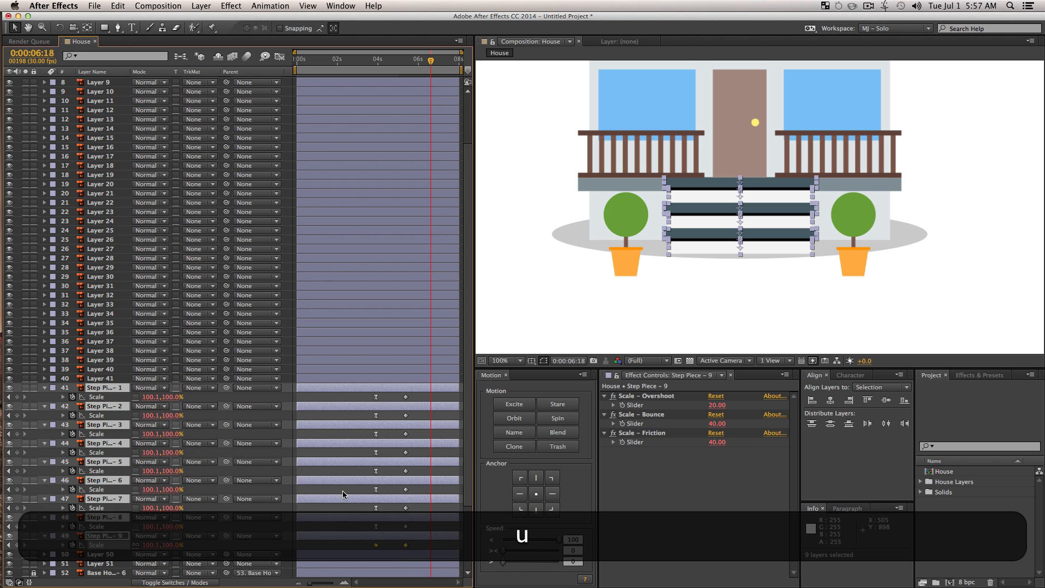
click(382, 544)
drag(363, 545, 364, 546)
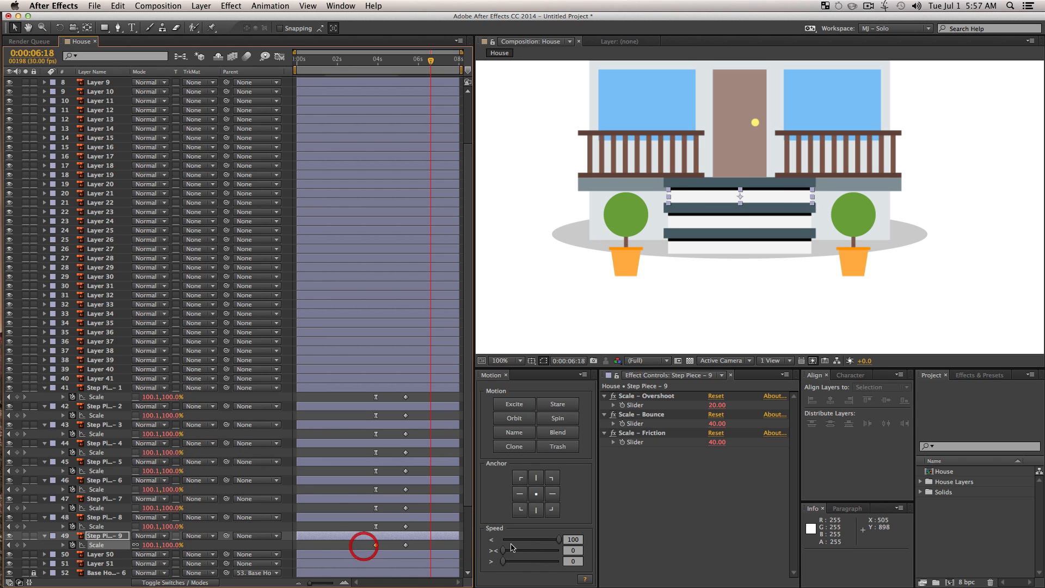
drag(553, 540, 563, 542)
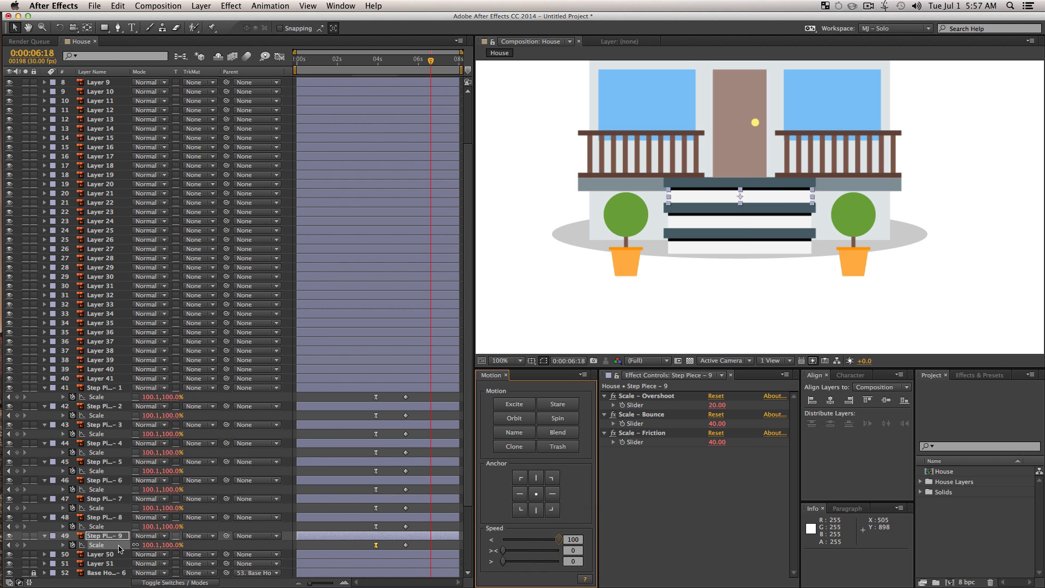
Step: Pre-compose the layers Step Piece 1 to 9 into a new composition named "Steps"
click(102, 536)
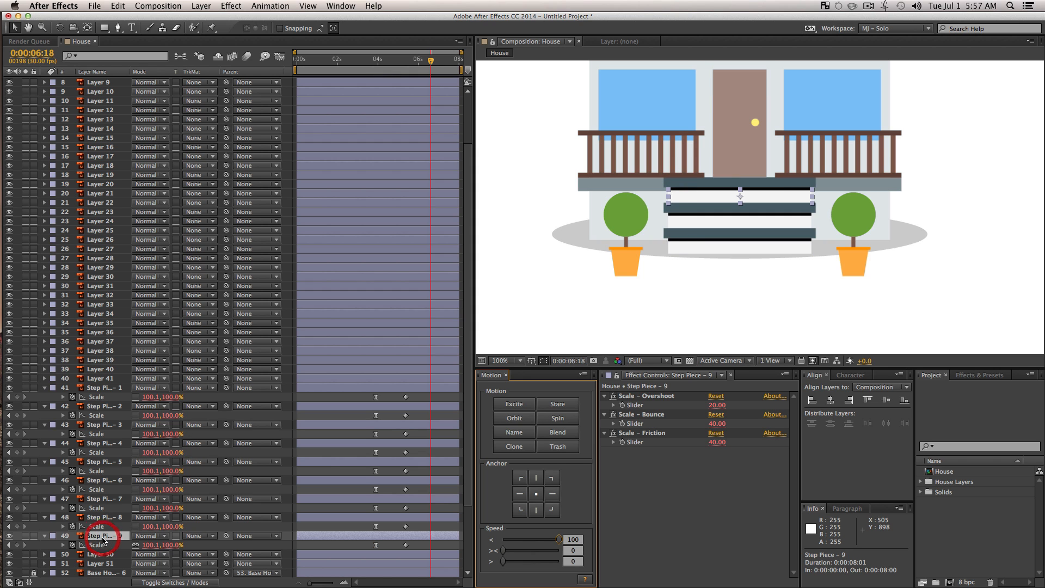
shift+click(104, 387)
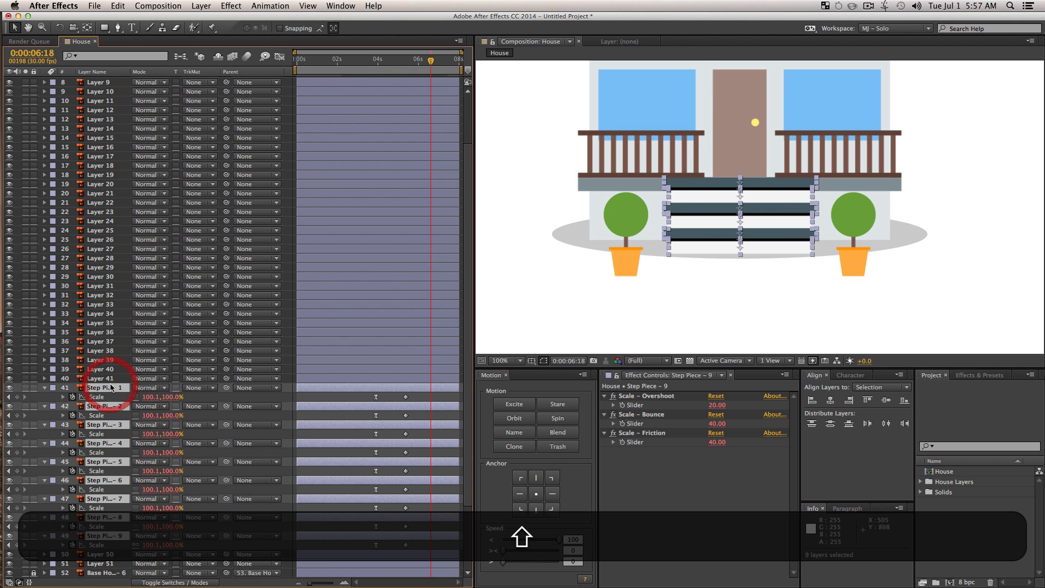
key(shift+super+c)
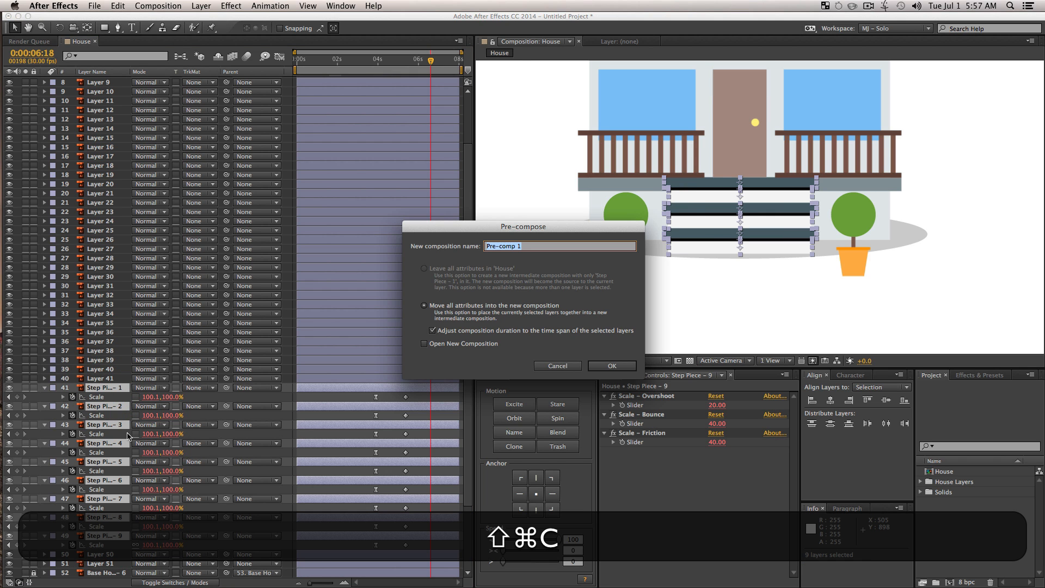
text(Ste)
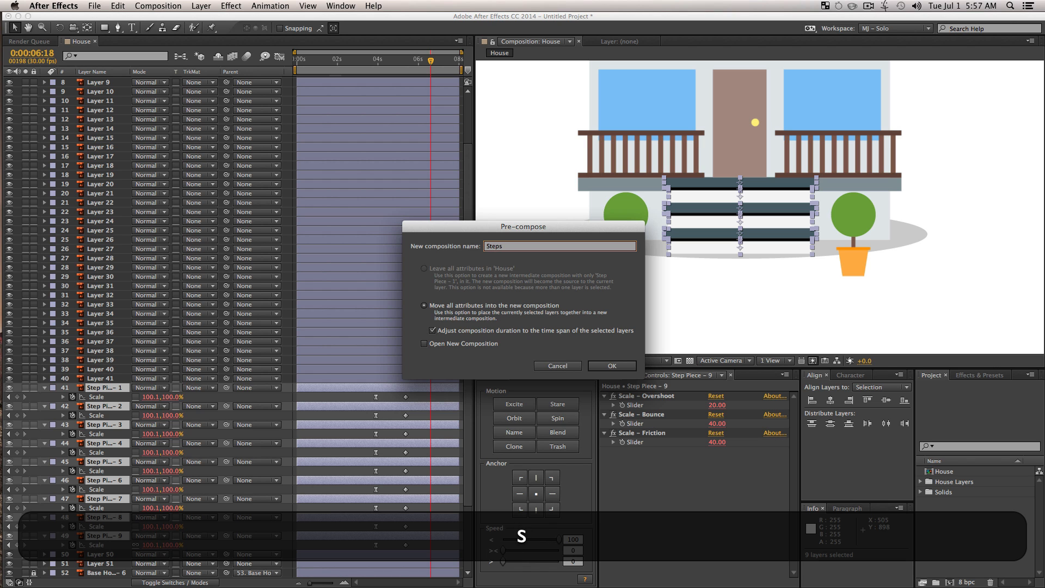
text(ps)
key(Return)
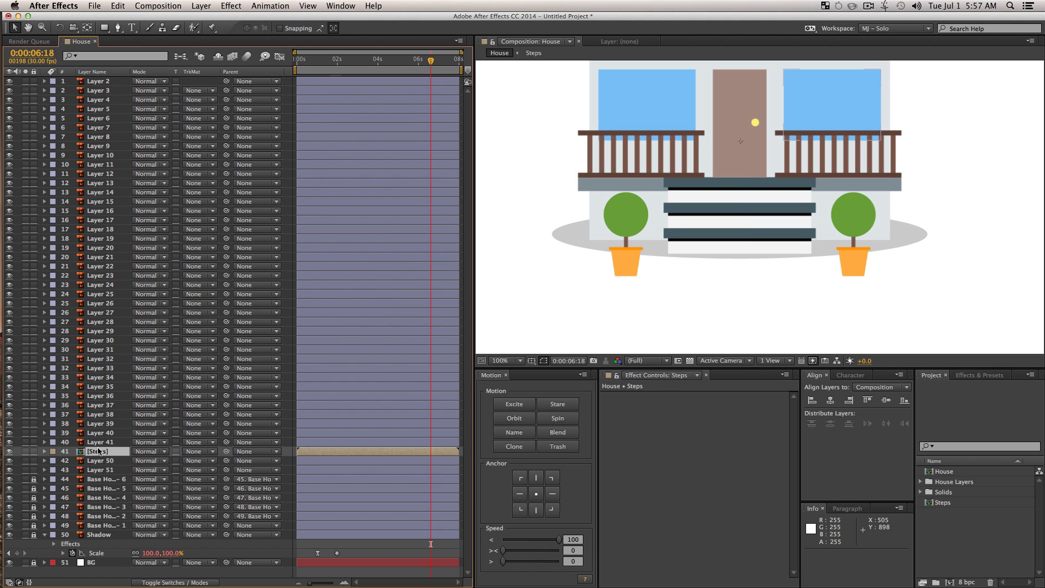
Step: Open the Steps composition, reveal the keyframes of all nine layers and scrub through their scale animation
double_click(80, 452)
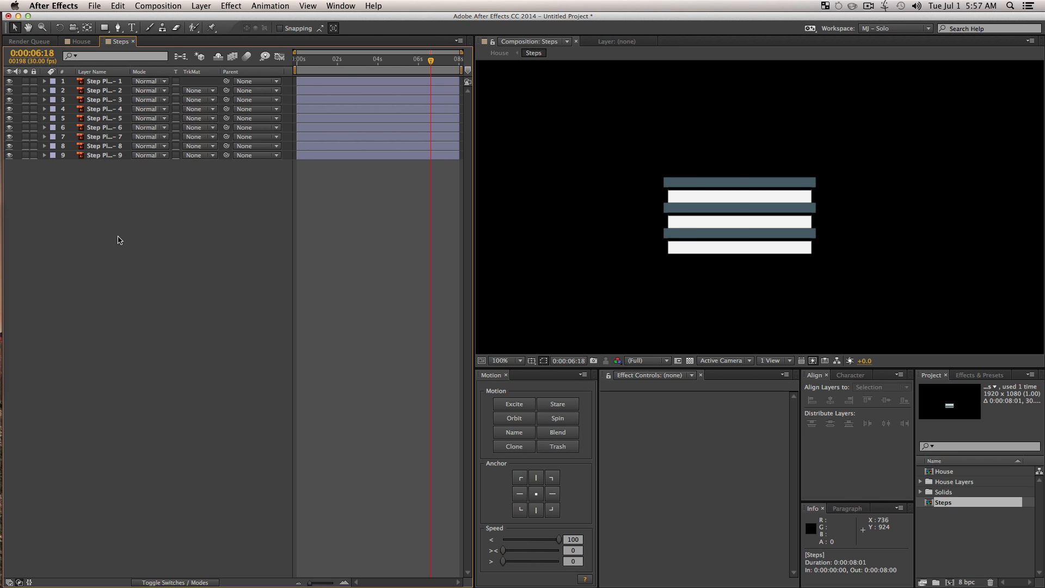
drag(118, 237, 87, 78)
key(u)
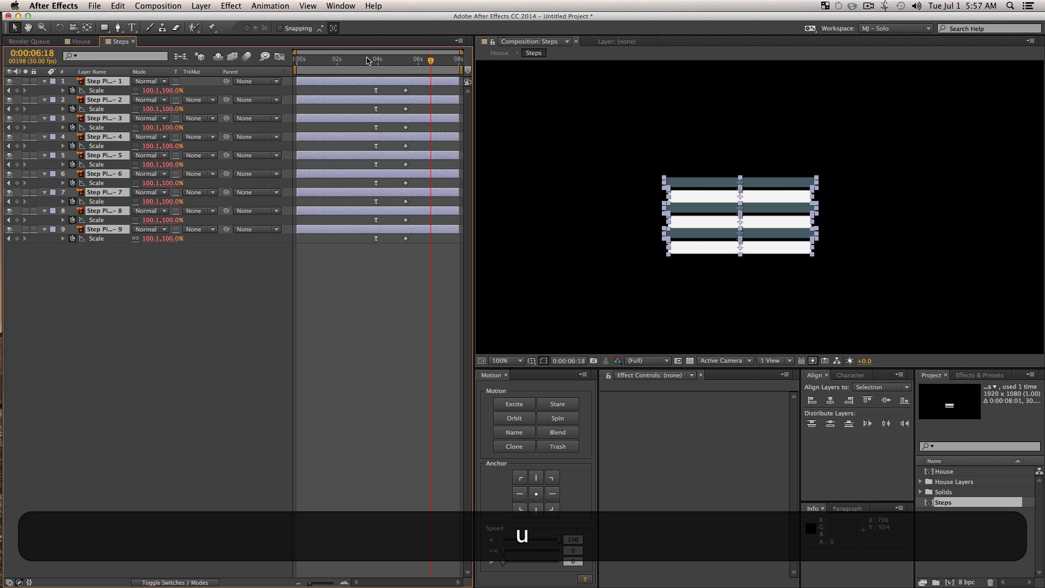
drag(369, 60, 415, 65)
click(381, 281)
drag(421, 275, 353, 138)
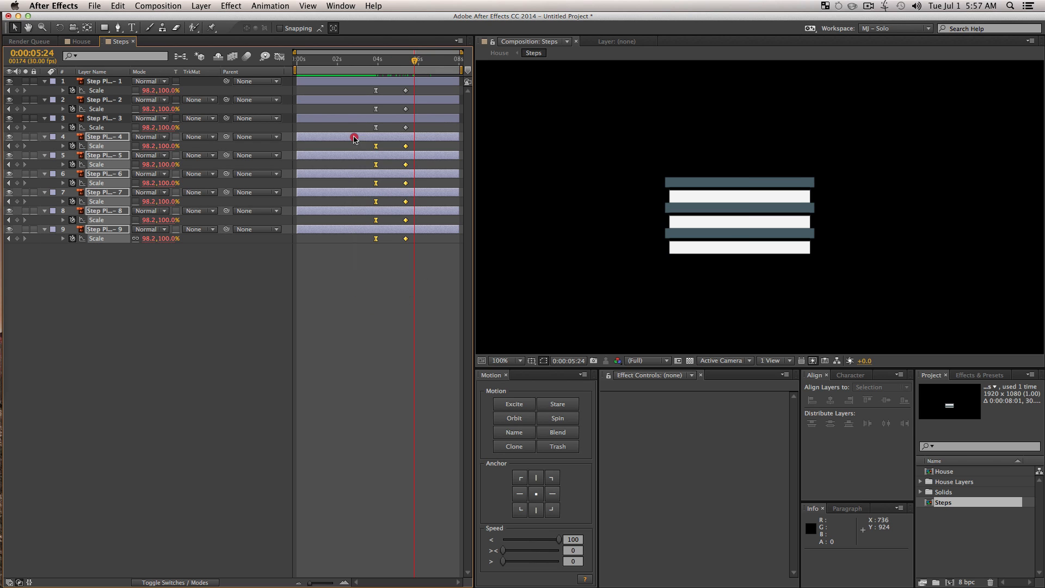
click(105, 345)
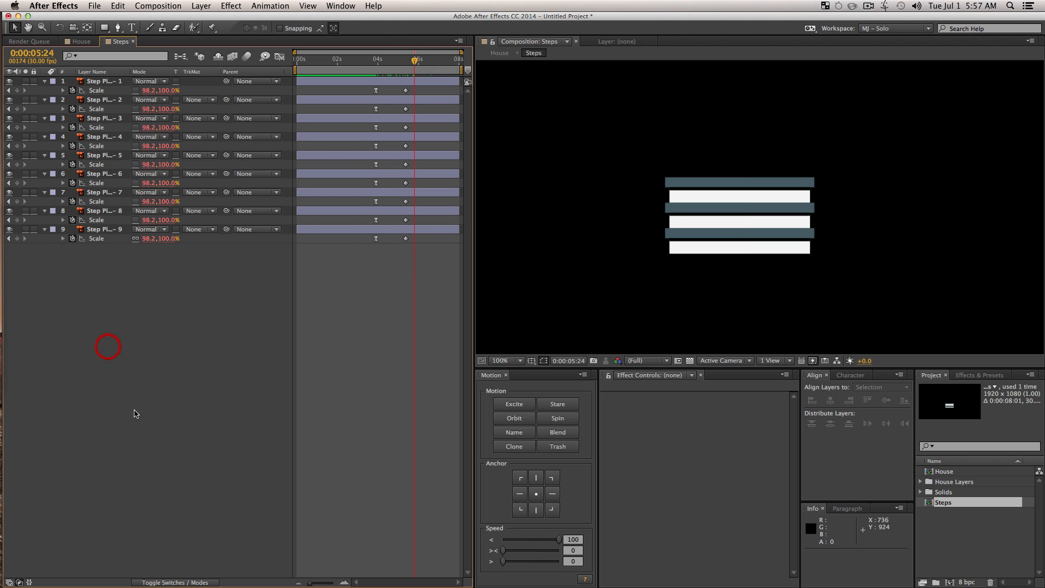
Step: Trim the out points of all nine step layers to 0:00:00:02
drag(147, 420, 71, 5)
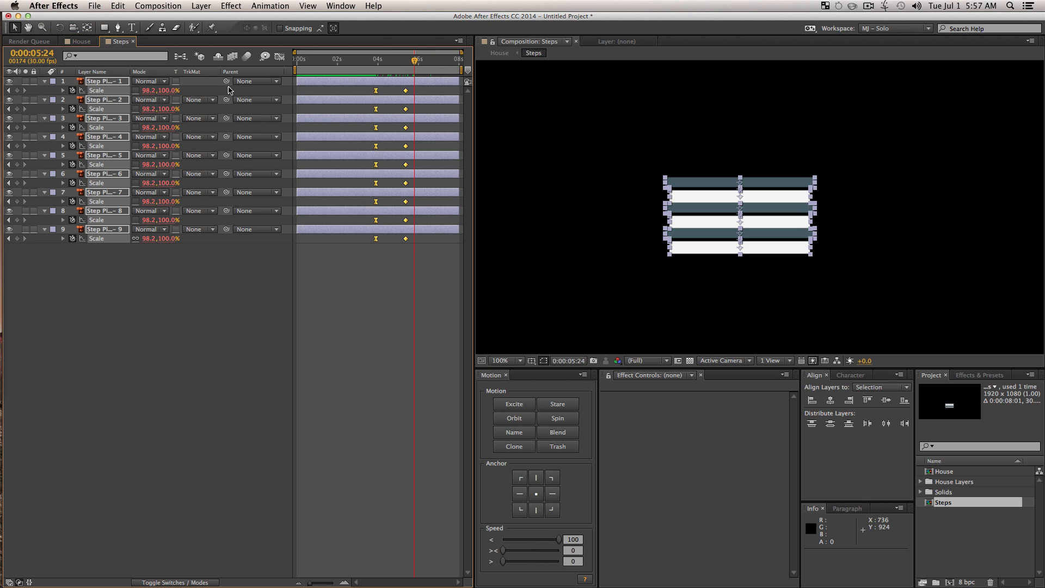
click(303, 61)
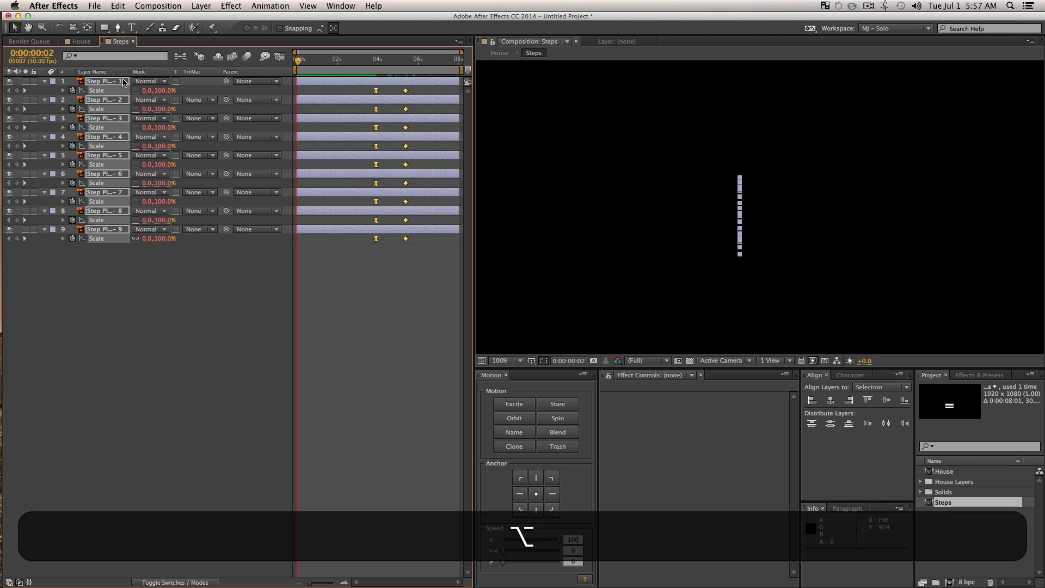
key(alt+bracketright)
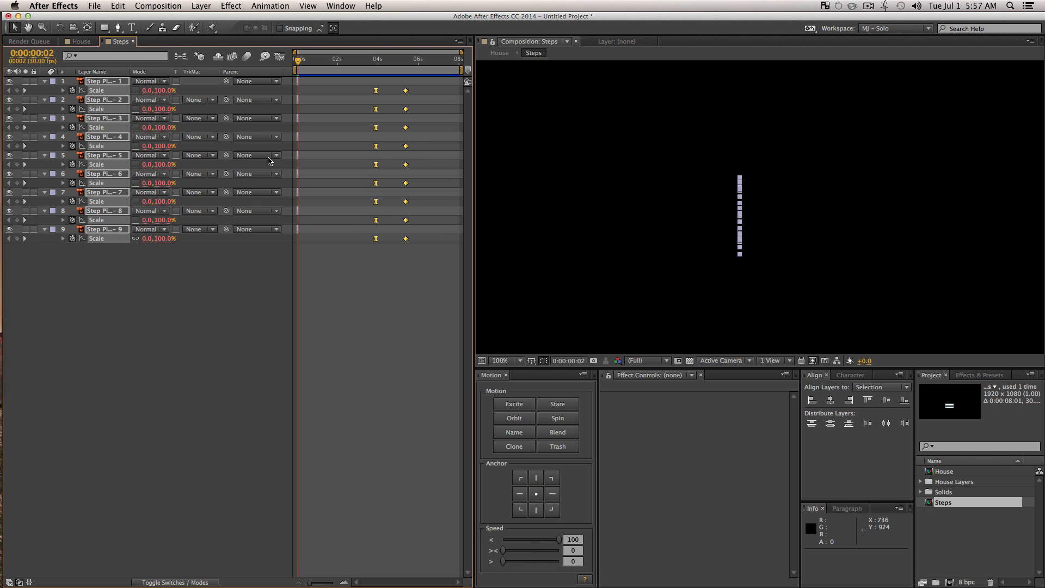
Step: Try to sequence the nine step layers with an overlap of 0:00:01:00 and no transition
right_click(109, 212)
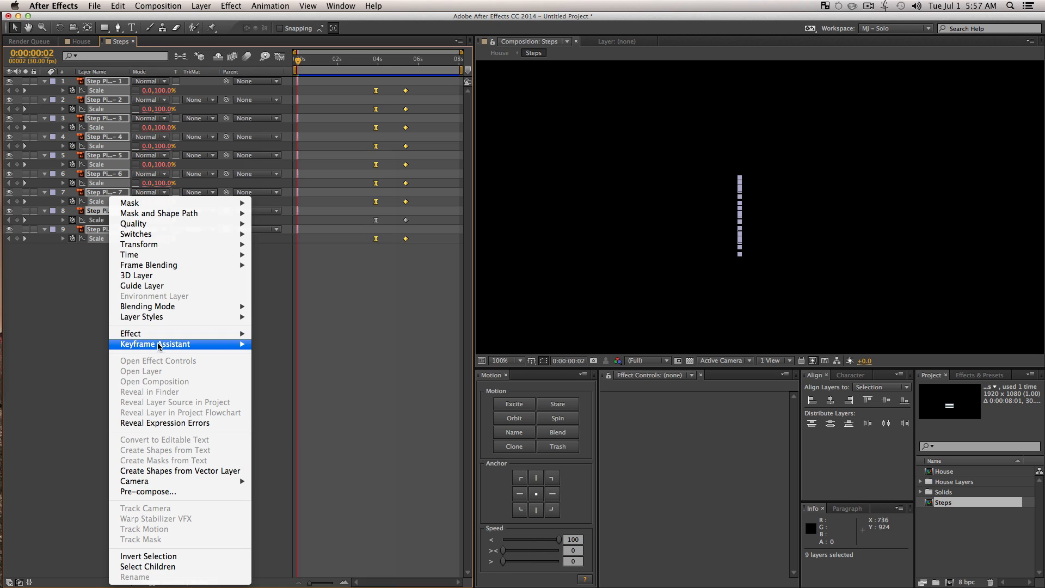
mouse_move(158, 345)
click(305, 416)
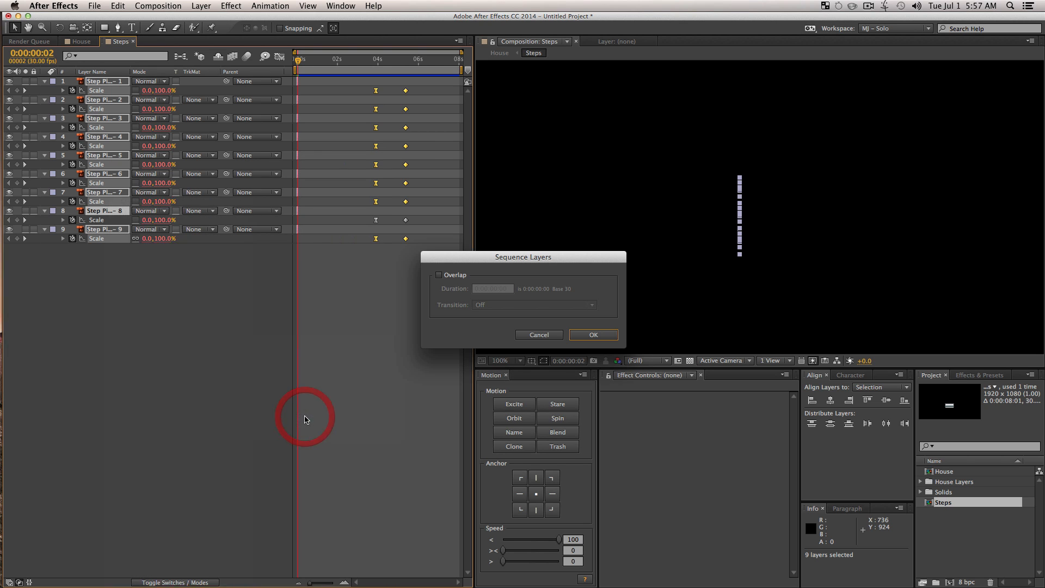
click(451, 276)
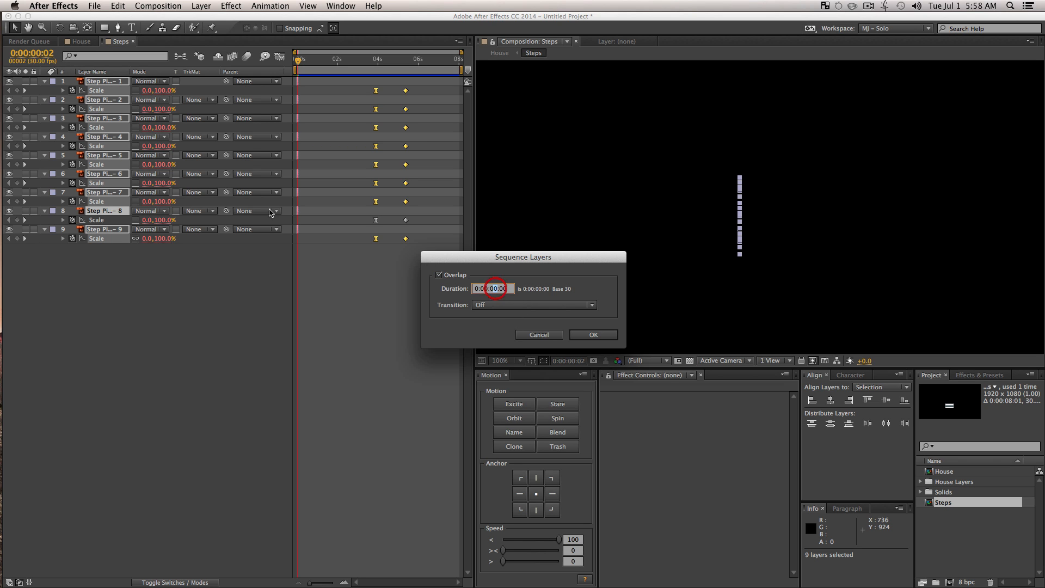
text(1)
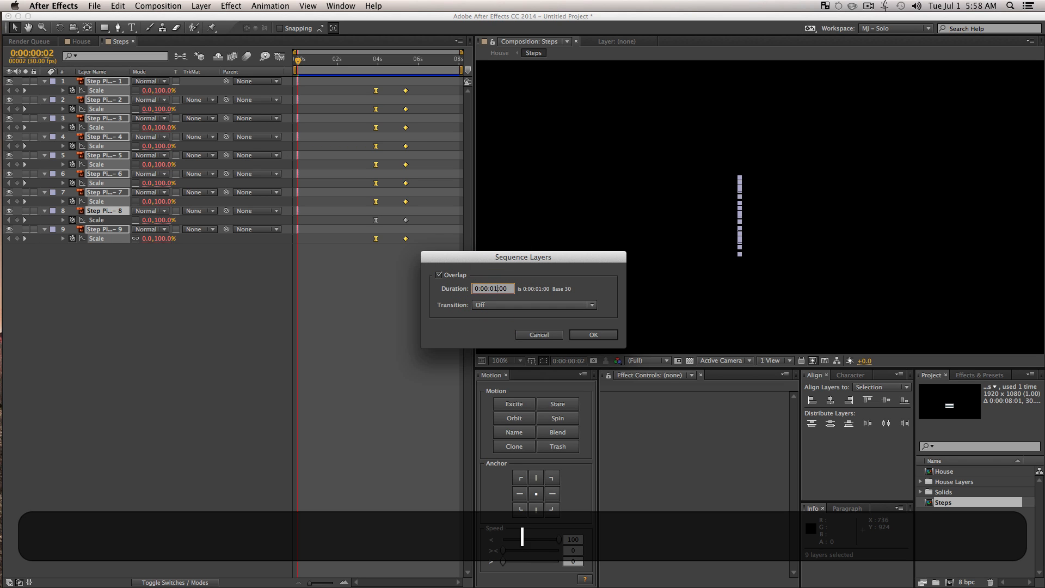
click(608, 336)
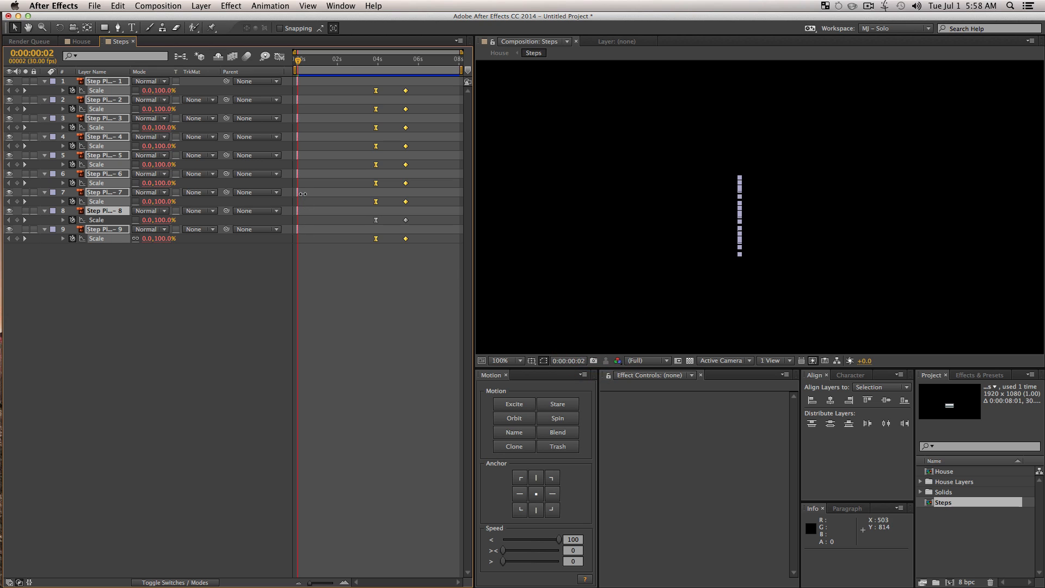
Step: Stretch the nine step layers' out points beyond the composition's end and trim them back to 0:00:00:02
drag(300, 191, 639, 203)
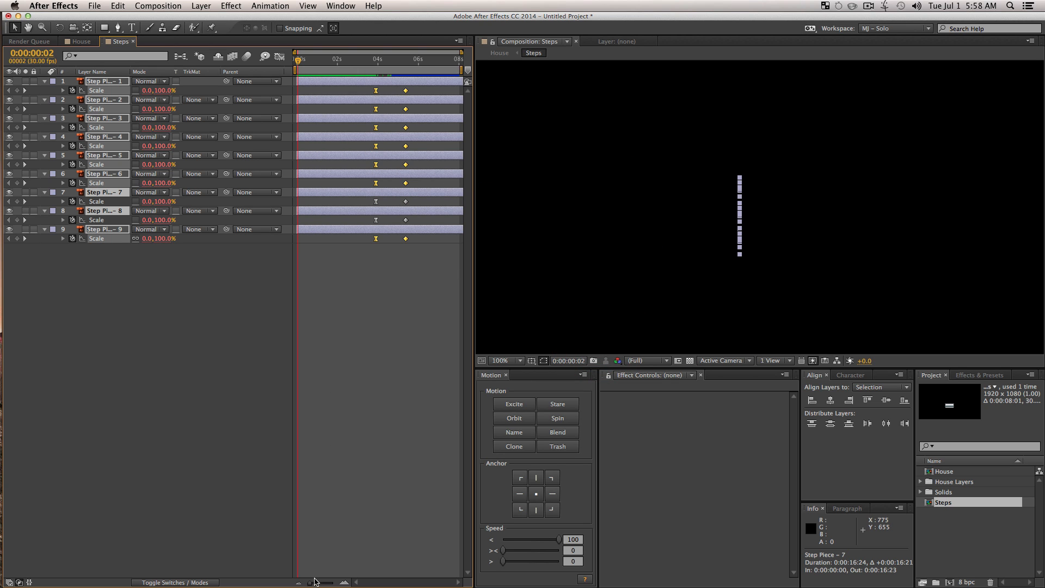
mouse_move(328, 583)
mouse_down()
mouse_move(400, 583)
mouse_move(307, 583)
mouse_up()
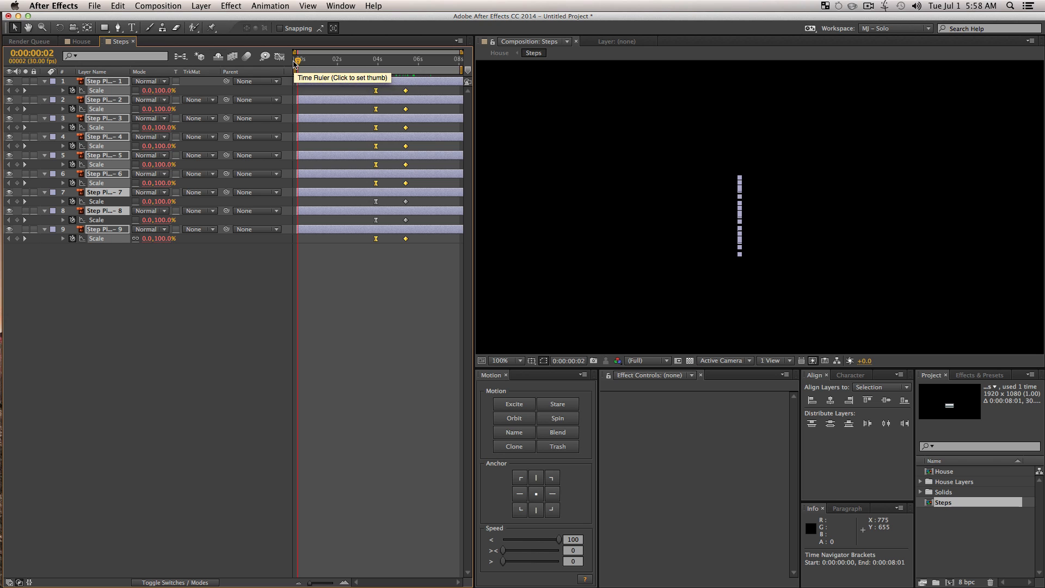
key(alt+bracketright)
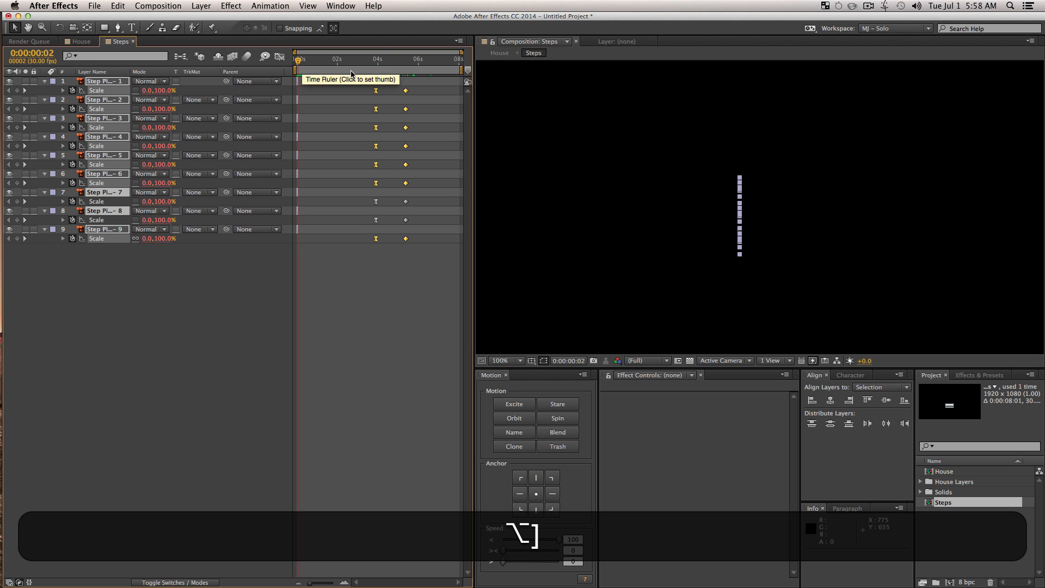
Step: Collapse the properties of all nine step layers and return the current time to 0:00:00:00
click(129, 397)
drag(129, 397, 142, 79)
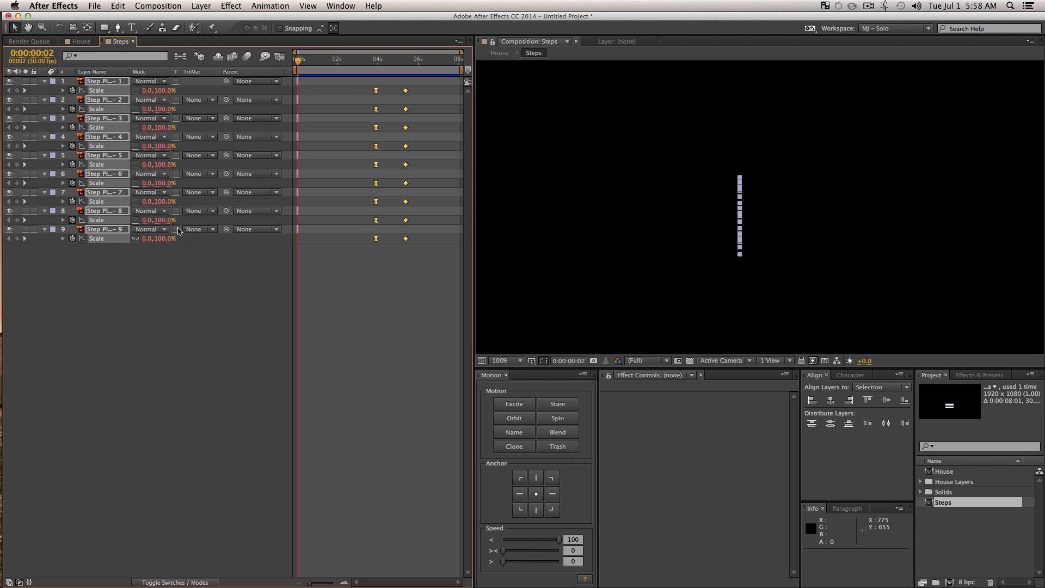
key(u)
click(250, 287)
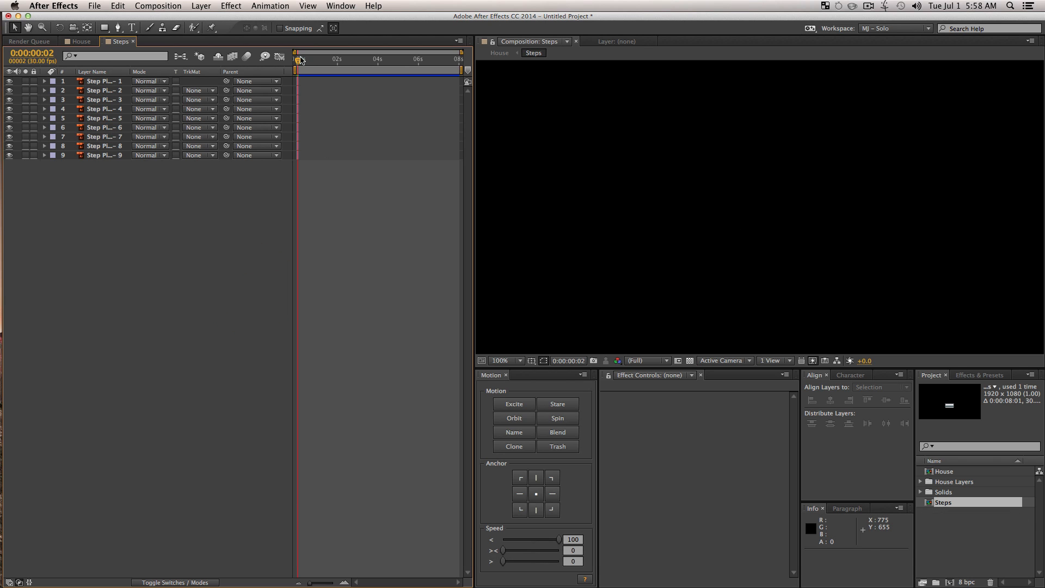
drag(297, 60, 283, 61)
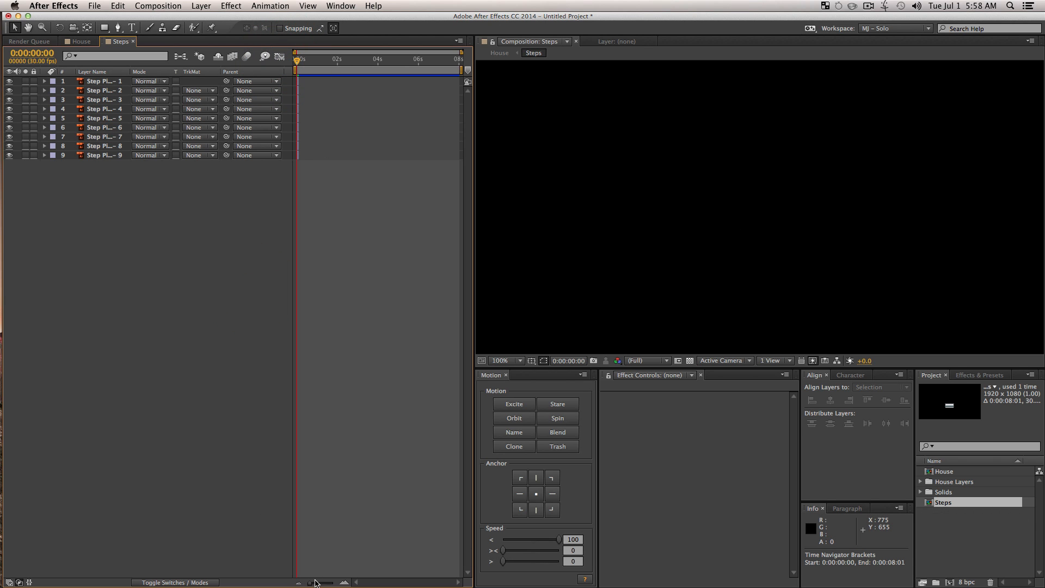
drag(310, 582, 332, 582)
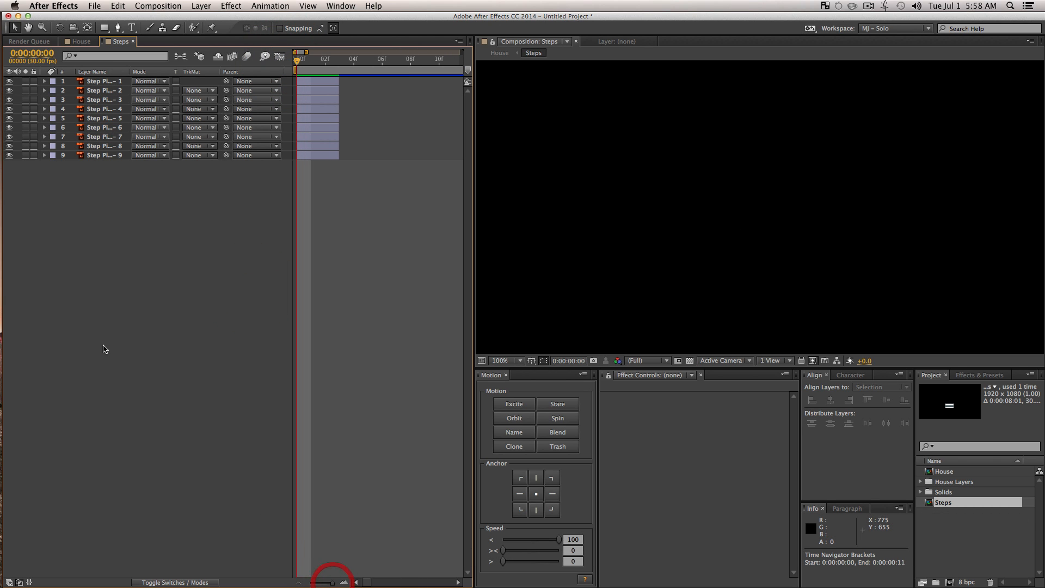
Step: Sequence all nine step layers with a one-frame overlap and no transition
key(super+a)
right_click(119, 100)
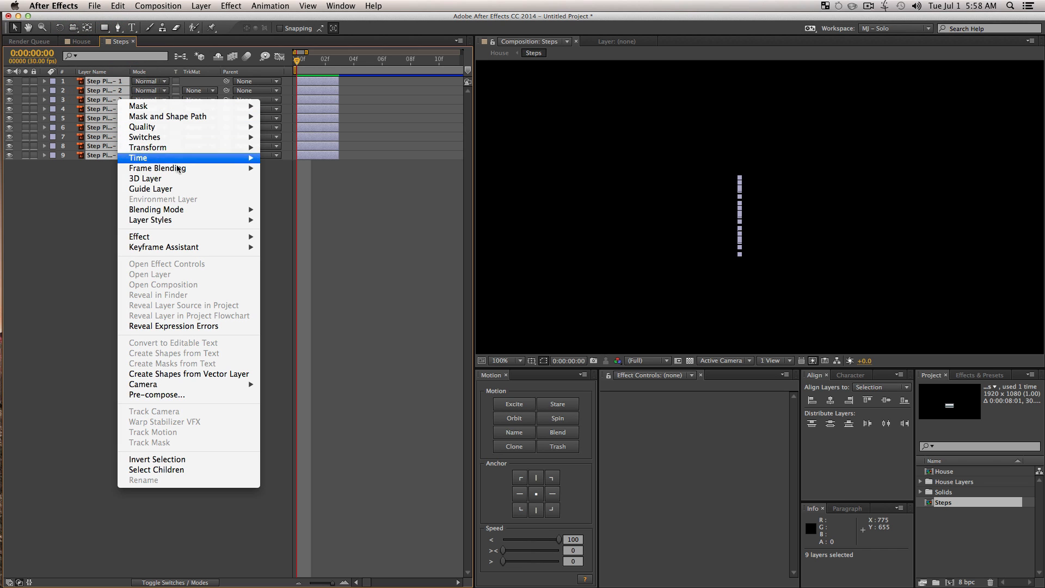
mouse_move(175, 247)
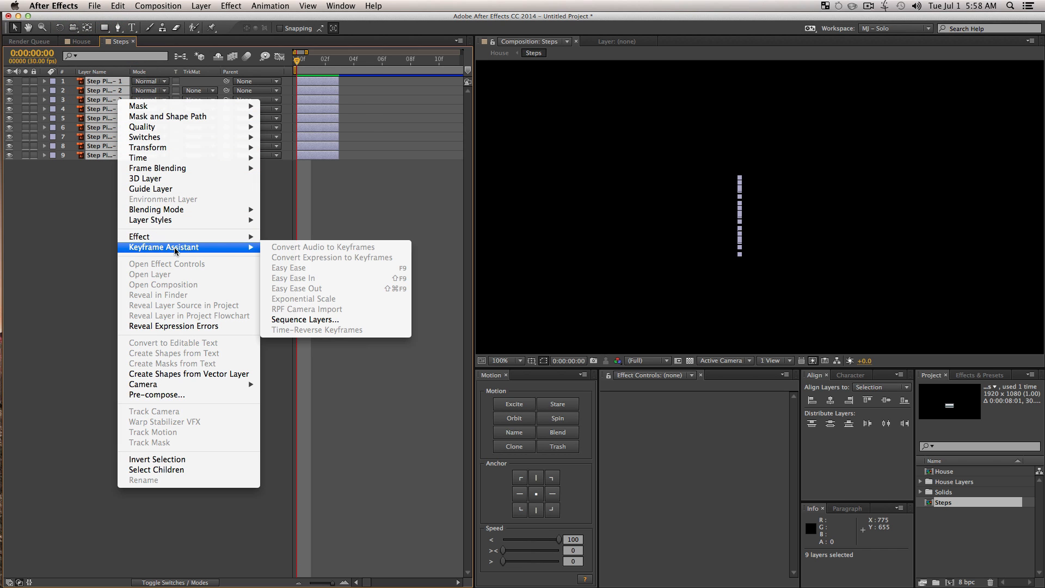
click(323, 320)
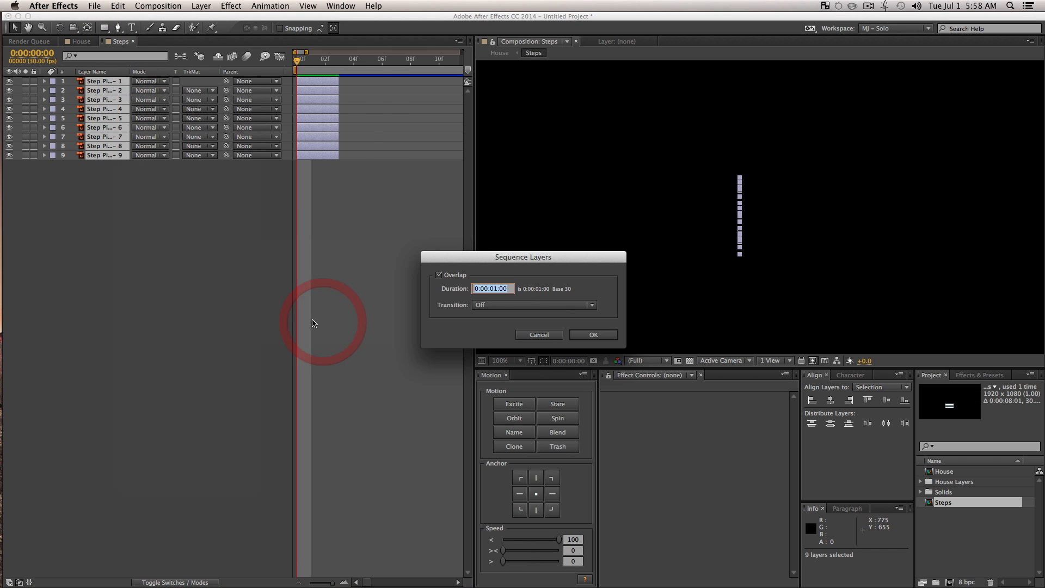
click(495, 288)
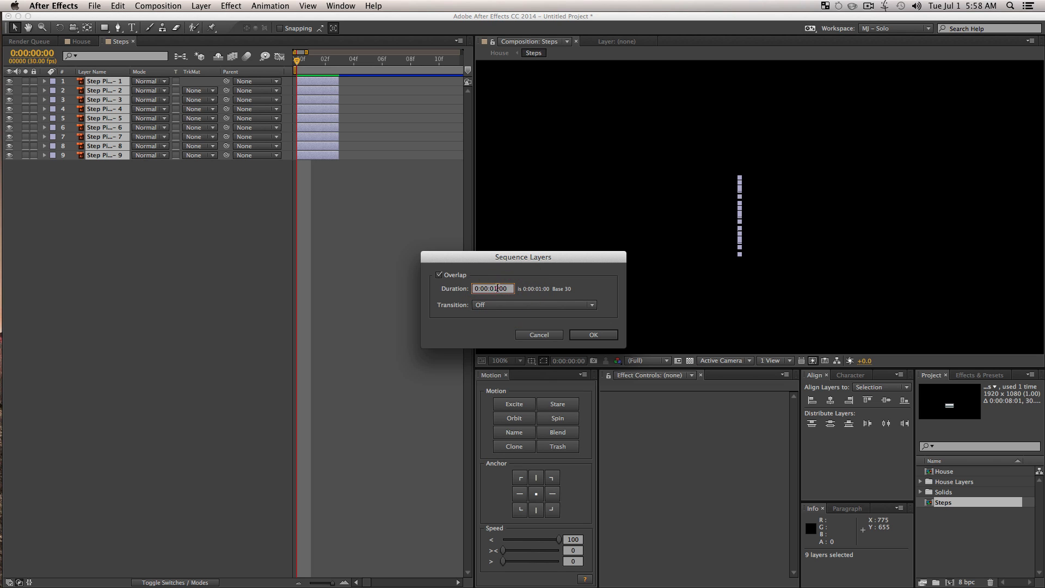
key(BackSpace)
click(593, 336)
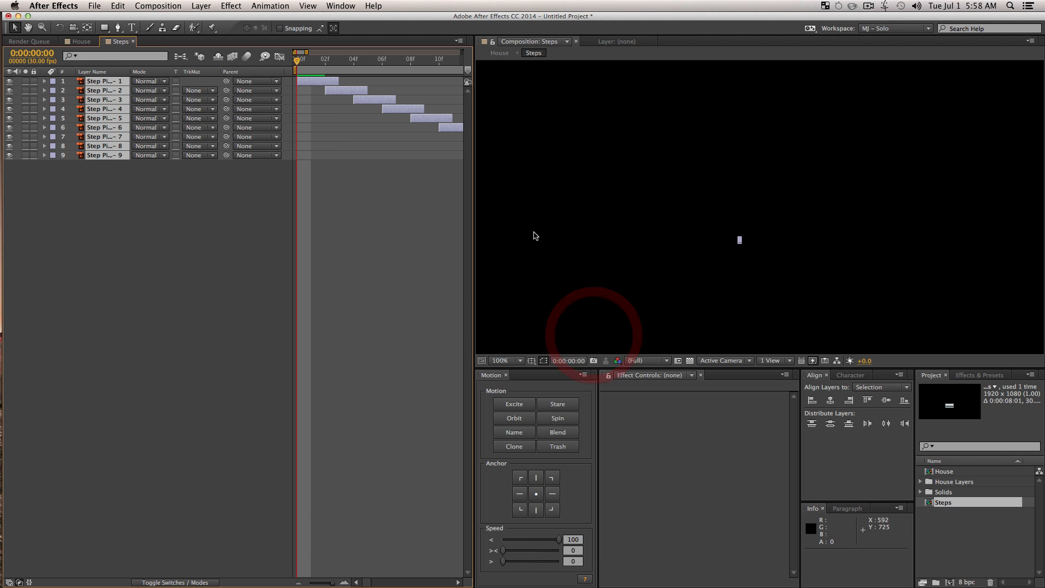
Step: Extend the out points of all nine staggered step layers past the end of the Steps composition
drag(327, 584, 308, 581)
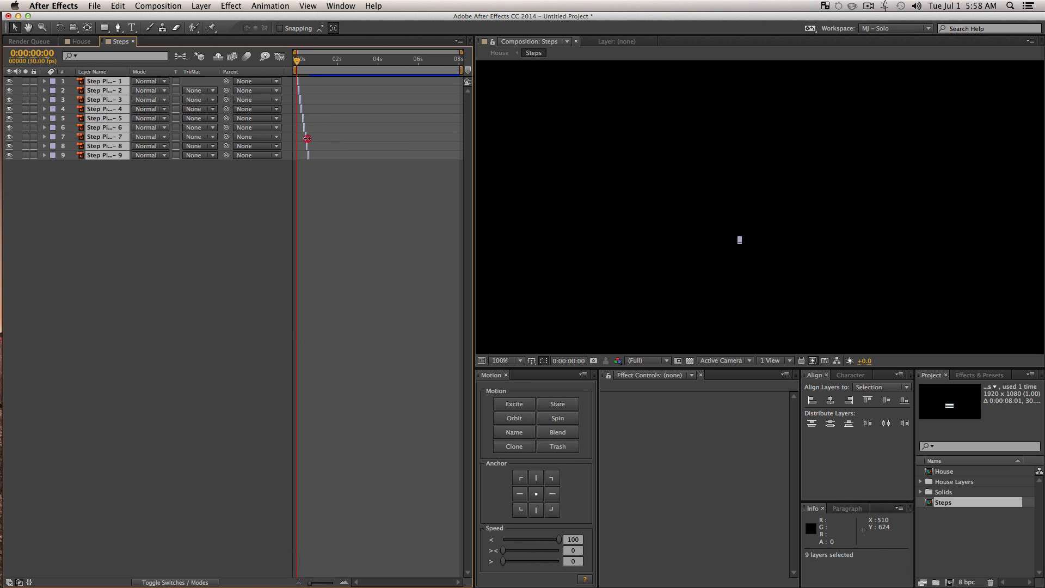
drag(305, 138, 427, 141)
key(super+z)
drag(316, 157, 789, 167)
click(203, 237)
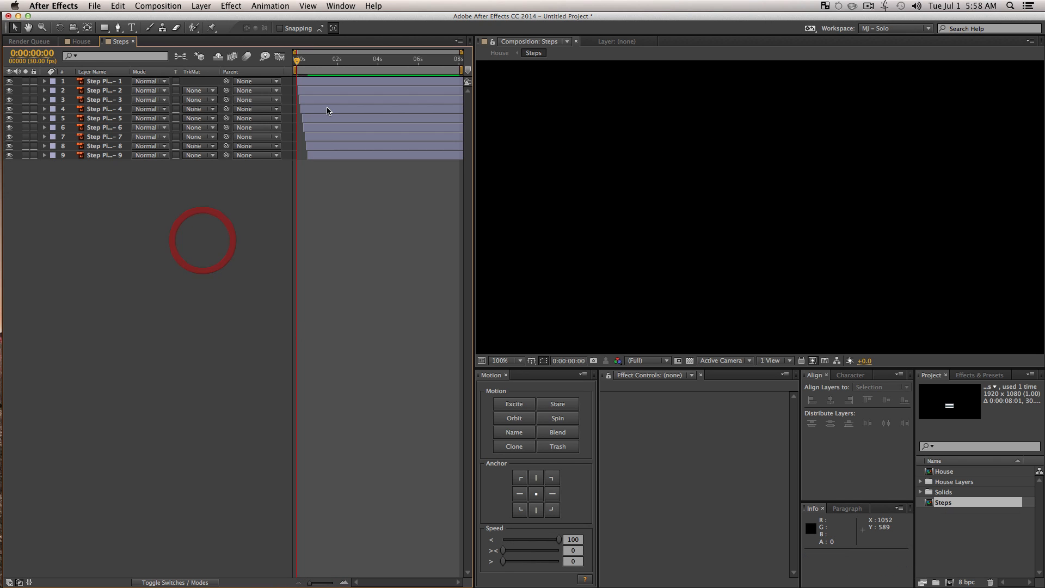
Step: Reveal the Scale keyframes of all nine step layers and preview the staggered animation
drag(135, 245, 44, 18)
key(u)
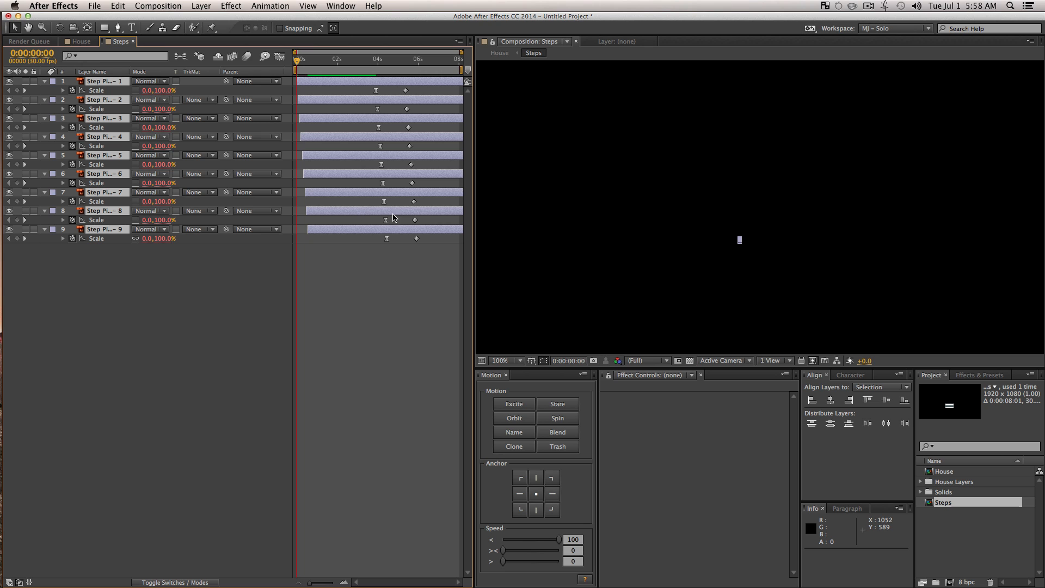
click(152, 319)
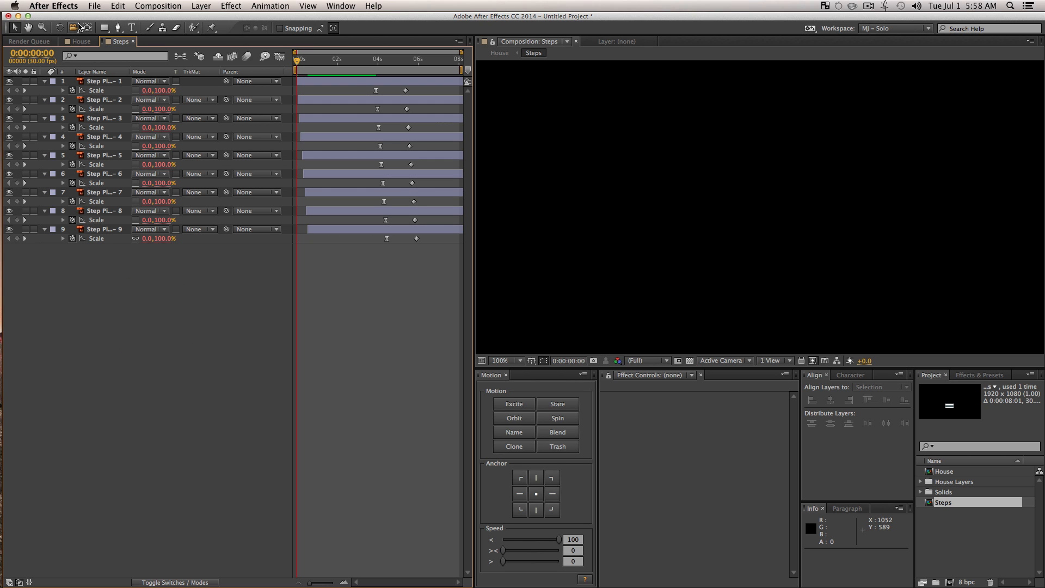
key(space)
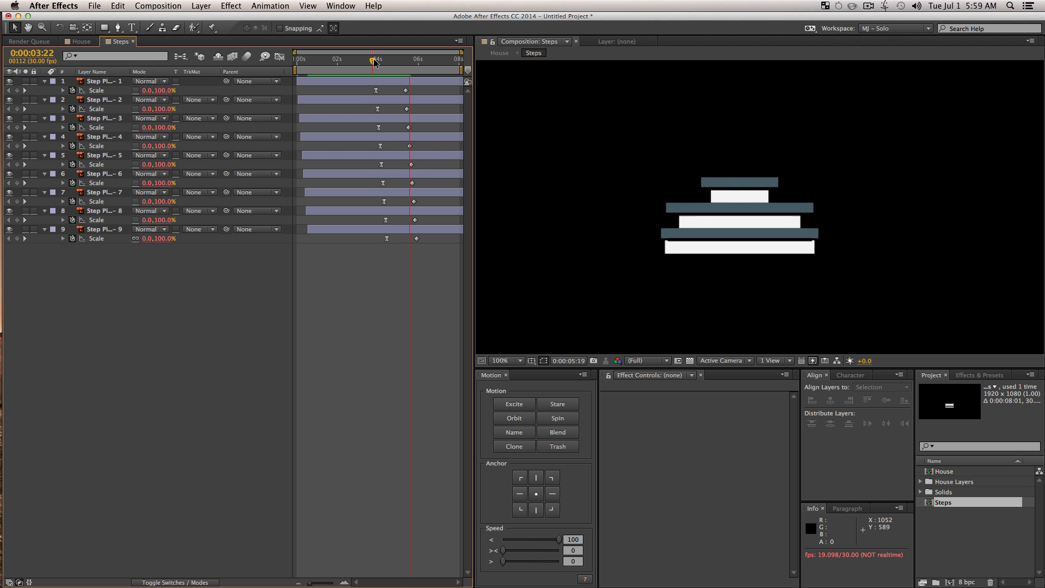
key(space)
click(222, 315)
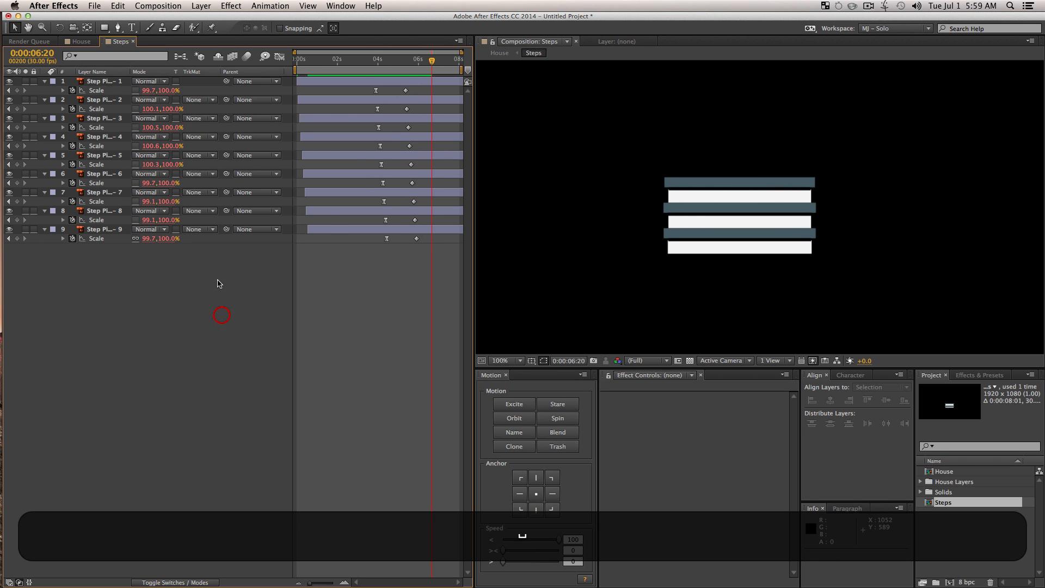
Step: In the House composition, set the current time to 0:00:03:00 and move the Steps layer earlier to start at -0:00:01:17
click(81, 42)
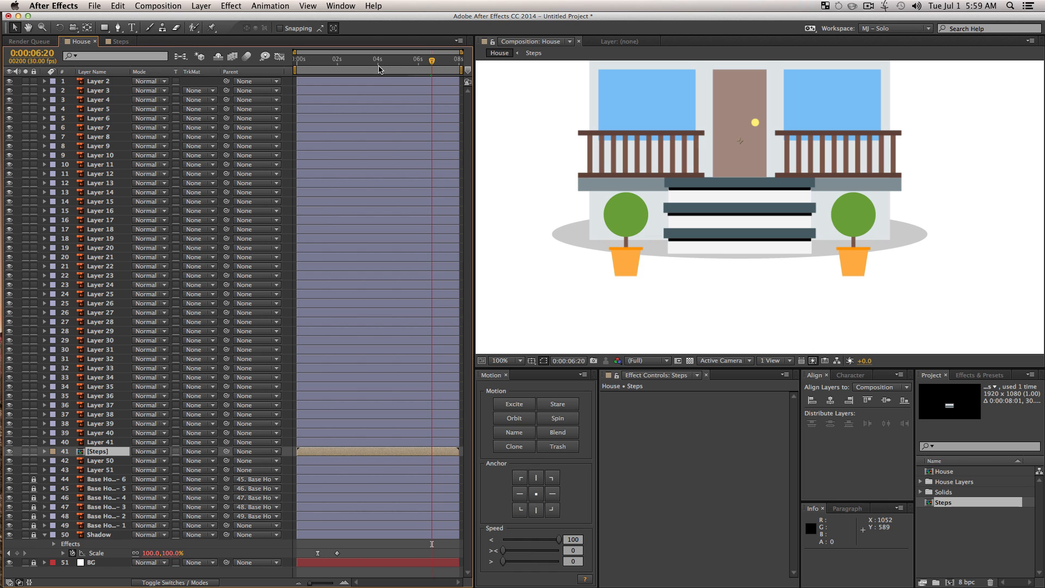
drag(381, 61, 358, 82)
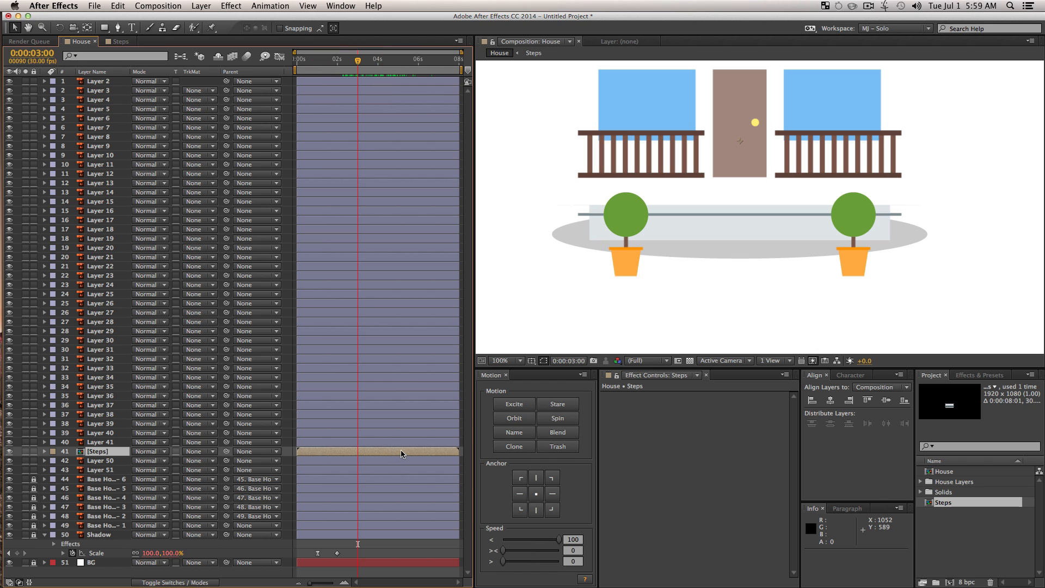
drag(400, 451, 397, 451)
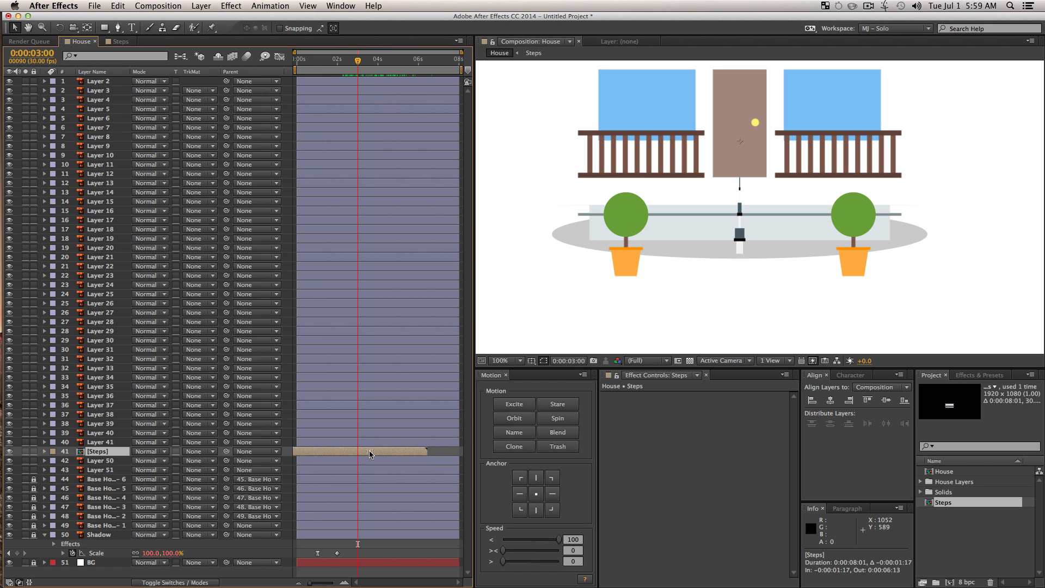
click(369, 449)
Step: Open the Steps composition and set its duration to 0:00:18:01
double_click(82, 451)
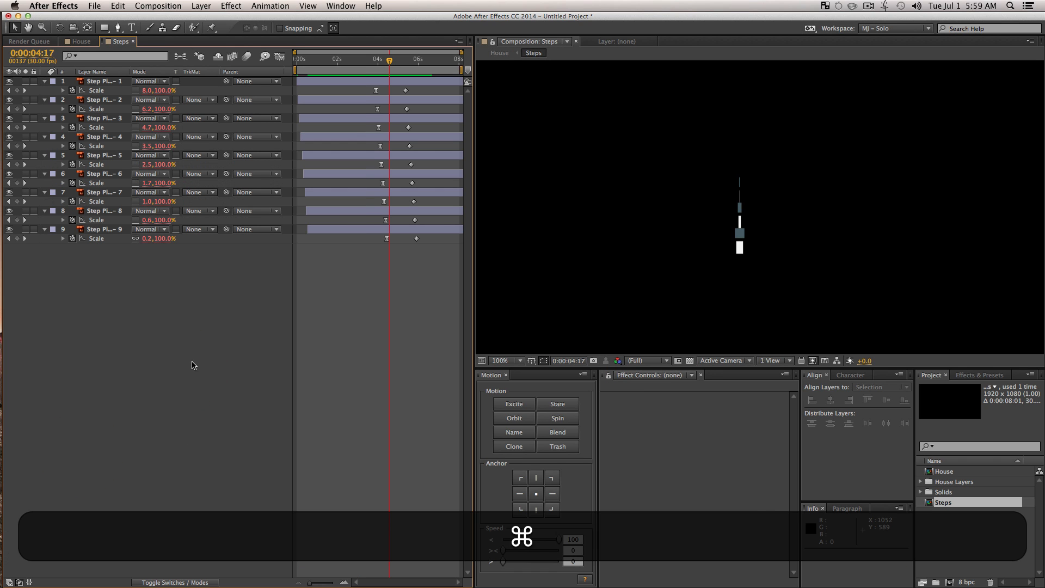
key(super+k)
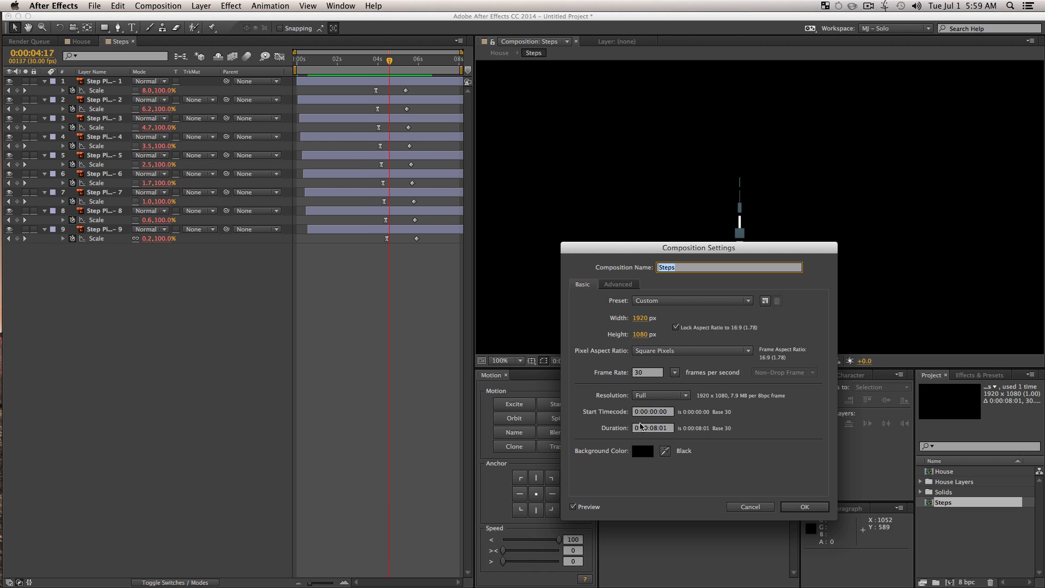
click(653, 428)
text(1801)
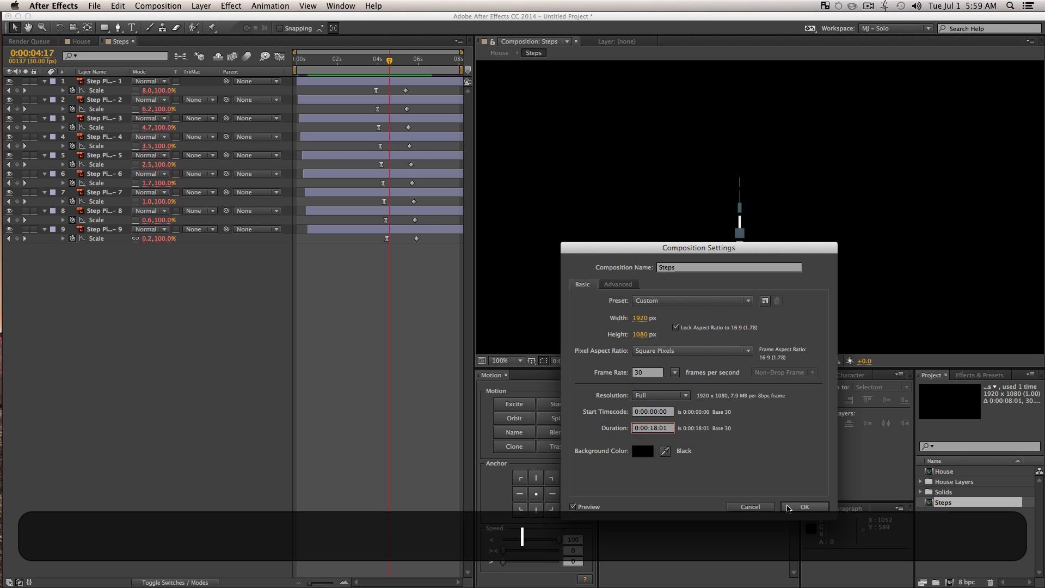
click(787, 506)
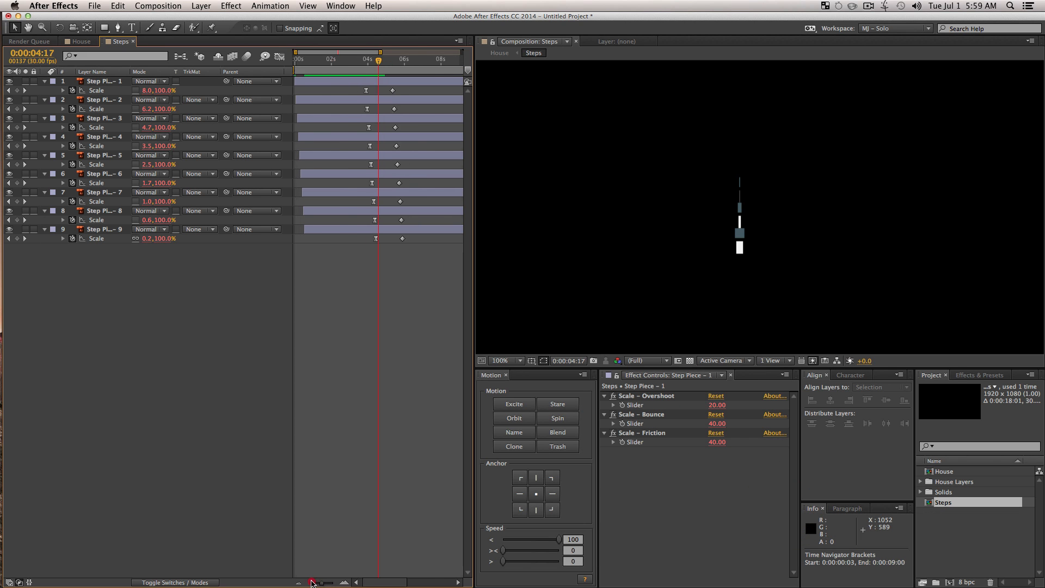
drag(331, 584, 288, 580)
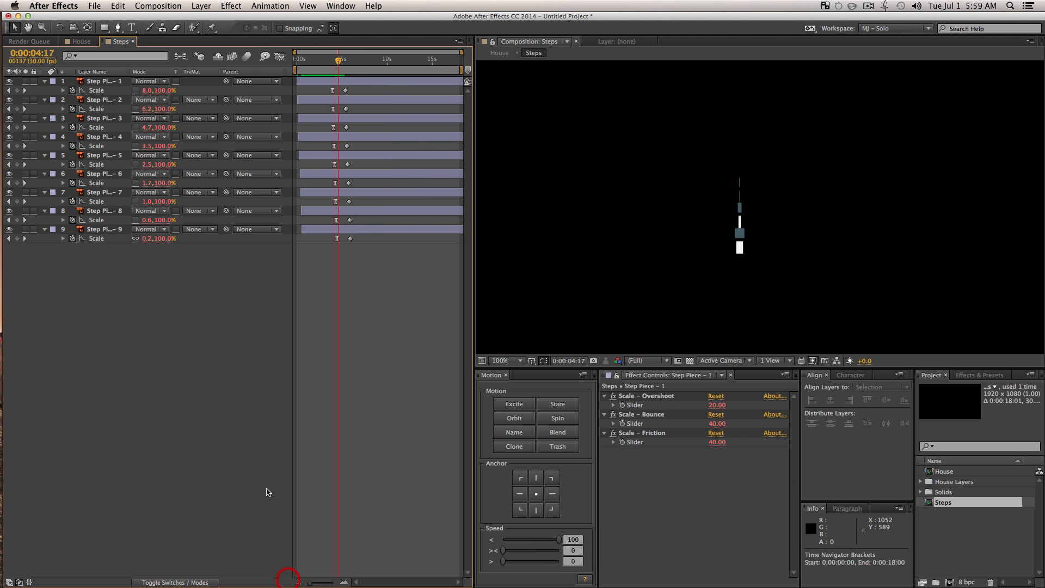
Step: In the House composition, extend the Steps layer past the composition's end and preview the animation from 0:00:01:06
click(85, 43)
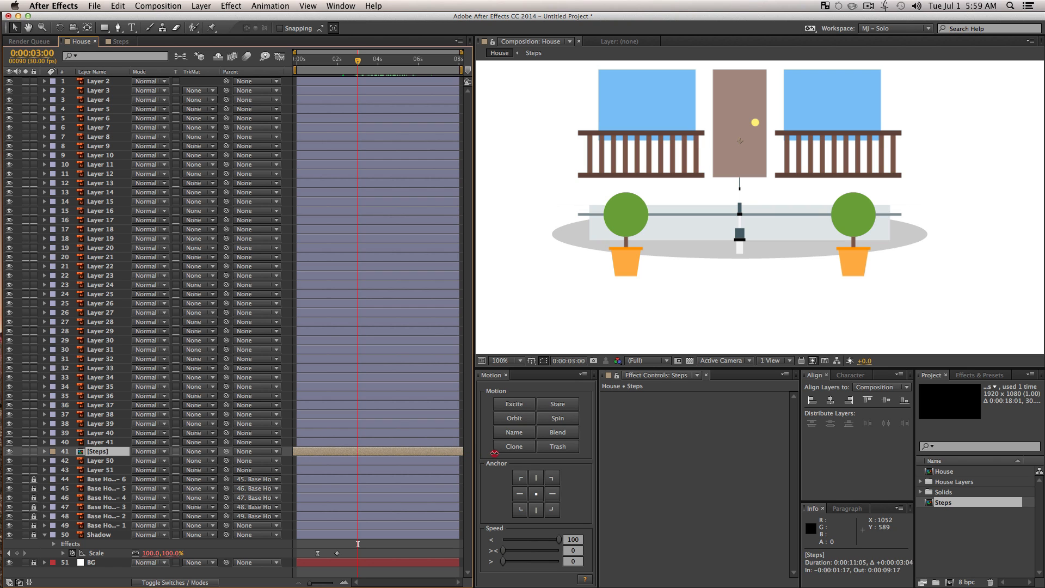
drag(356, 59, 321, 59)
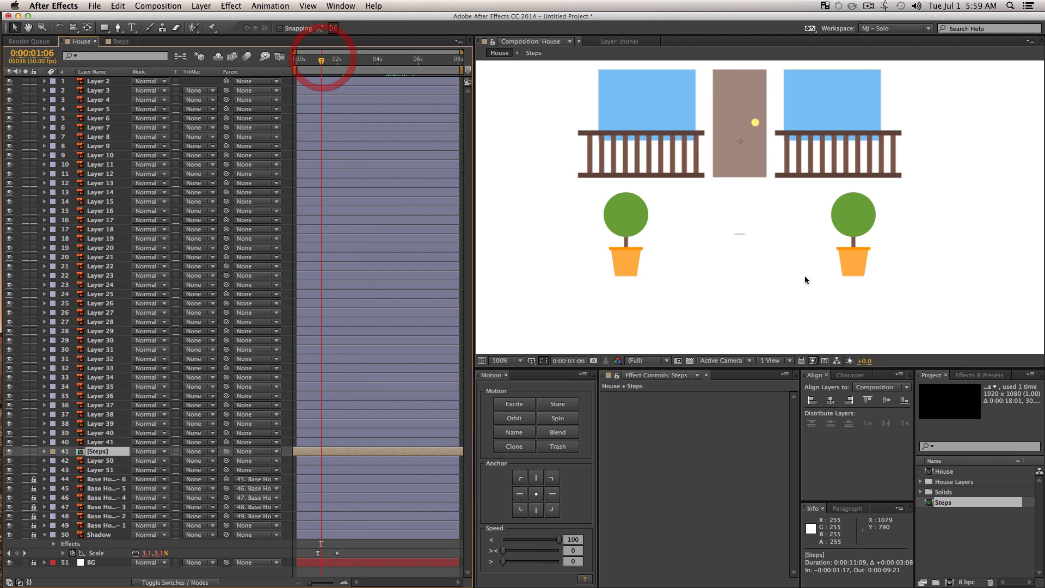
click(817, 299)
key(shift+/)
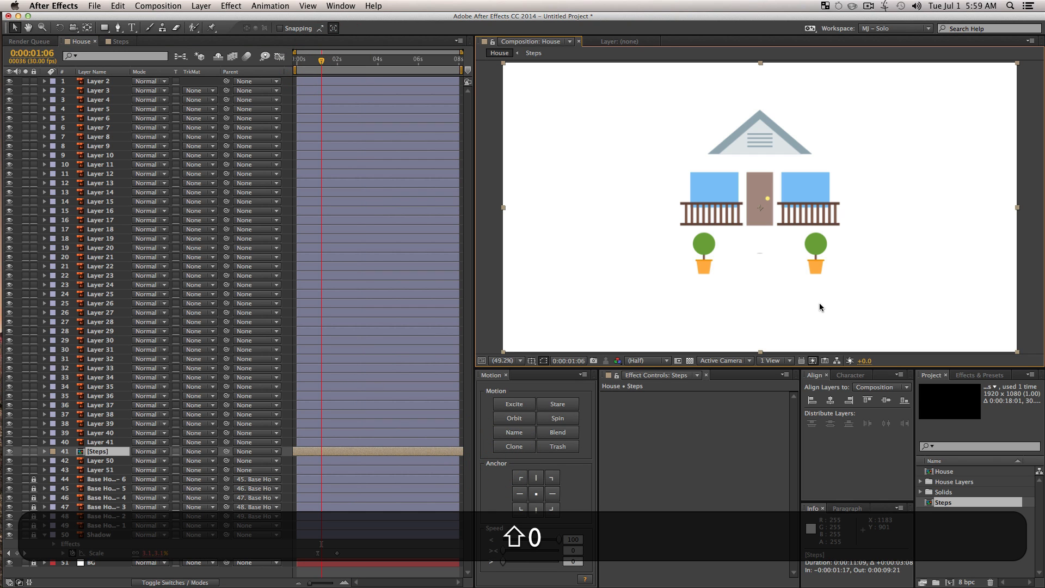
key(0)
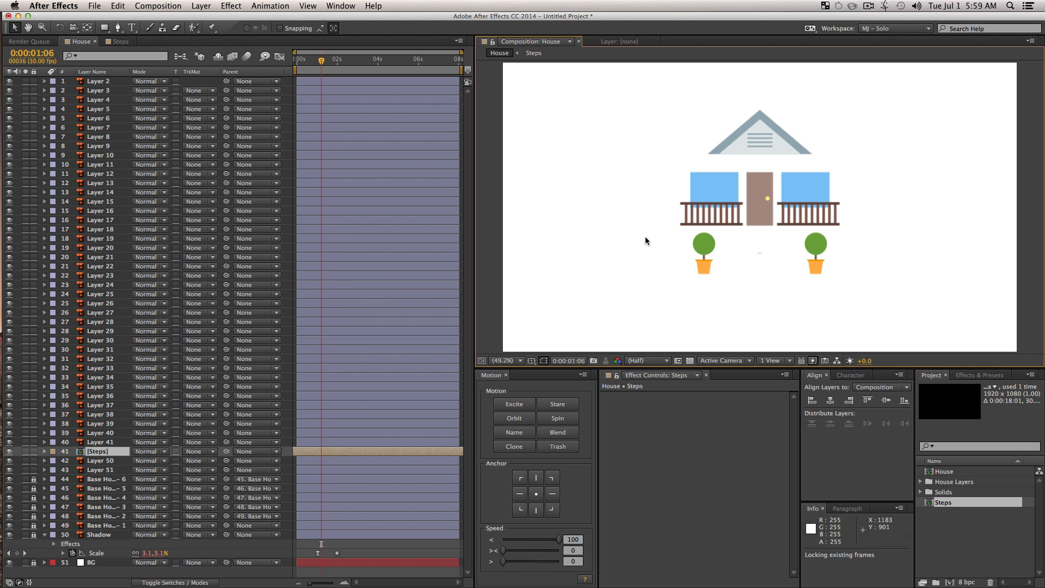
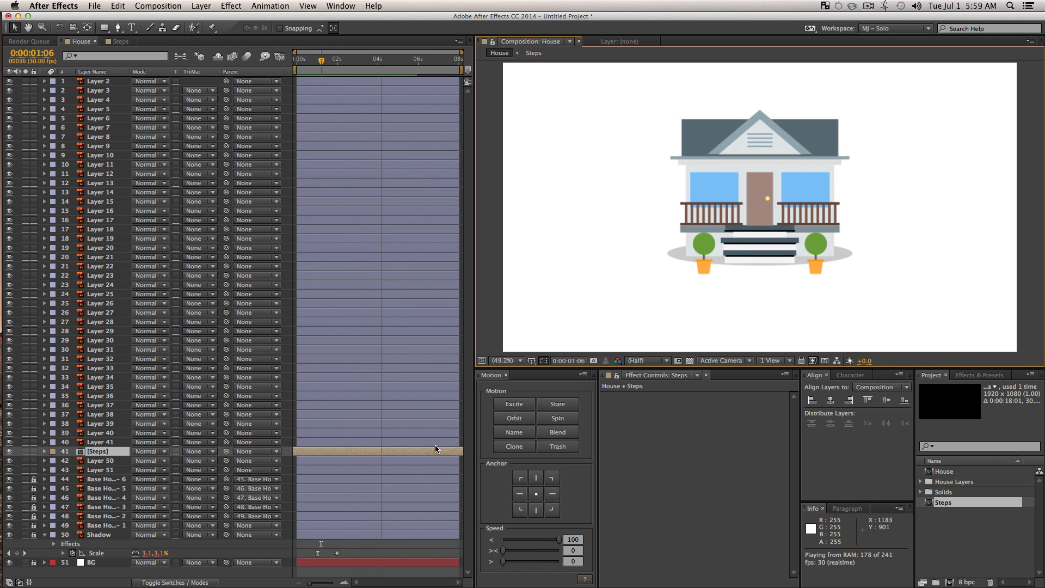
Step: Stop the preview, move the current time to 0:00:06:14 and lock the Steps layer
key(space)
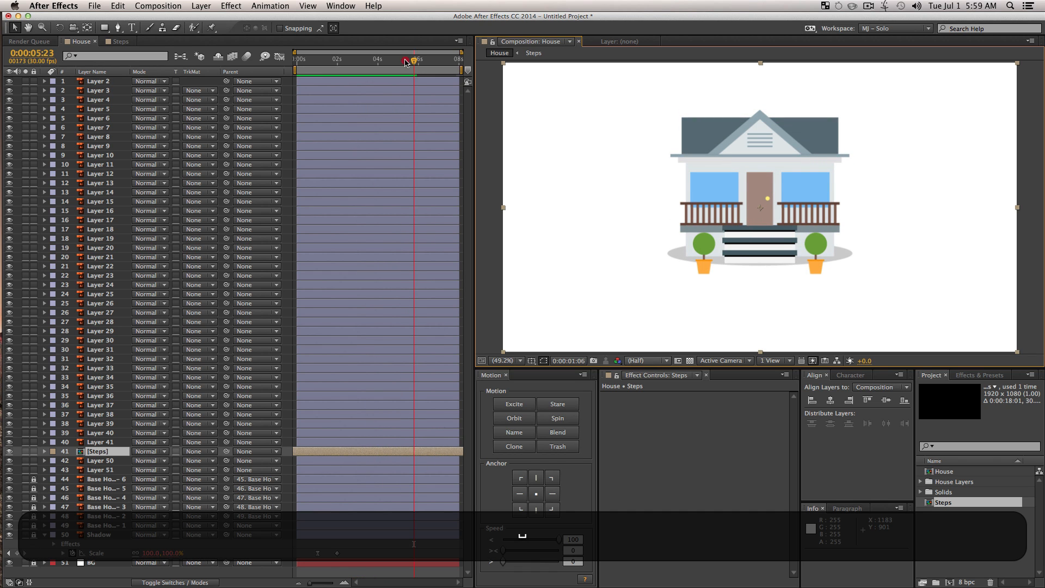
drag(397, 60, 428, 70)
click(98, 470)
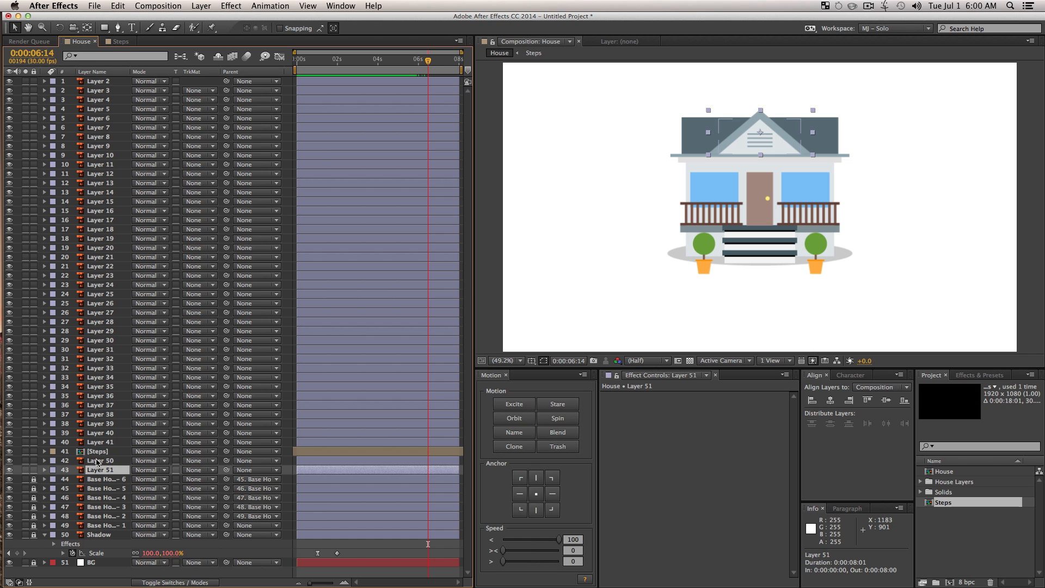
click(95, 461)
click(96, 471)
click(96, 451)
click(34, 452)
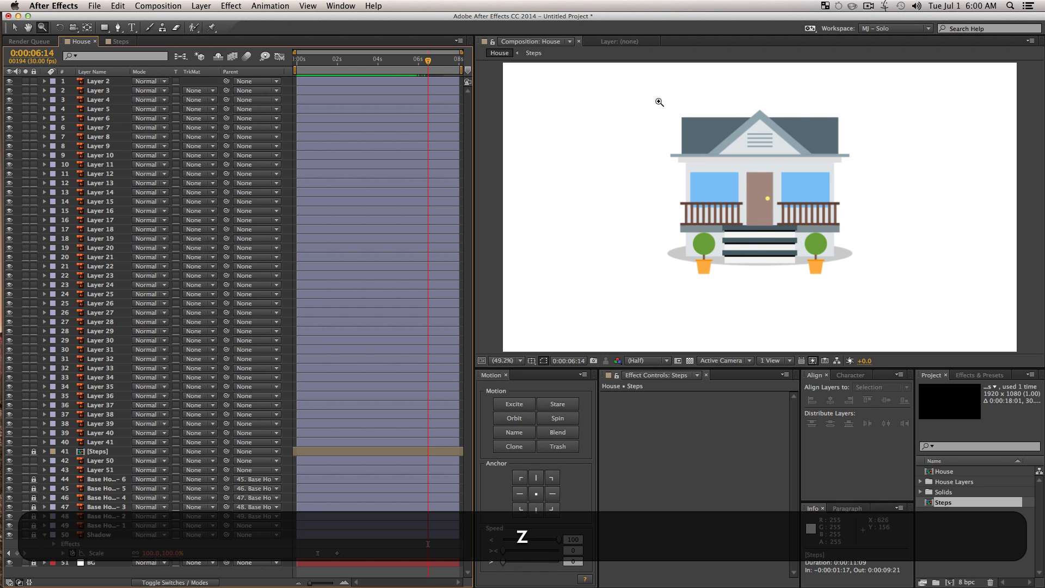
Step: Select the house's door in the composition view and place its anchor point at the bottom centre
click(863, 292)
click(747, 209)
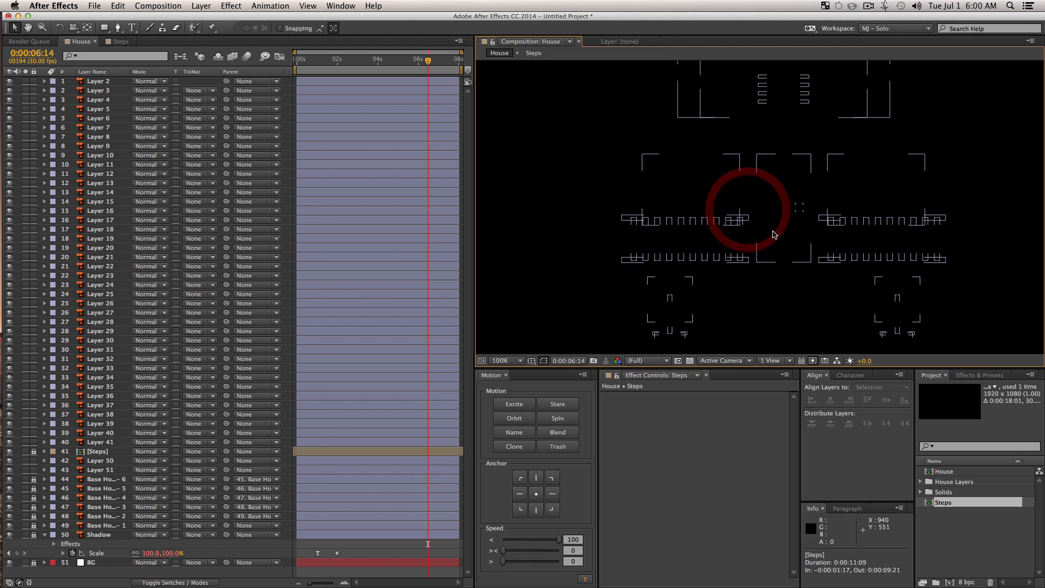
key(space)
drag(770, 238, 691, 218)
key(v)
click(707, 221)
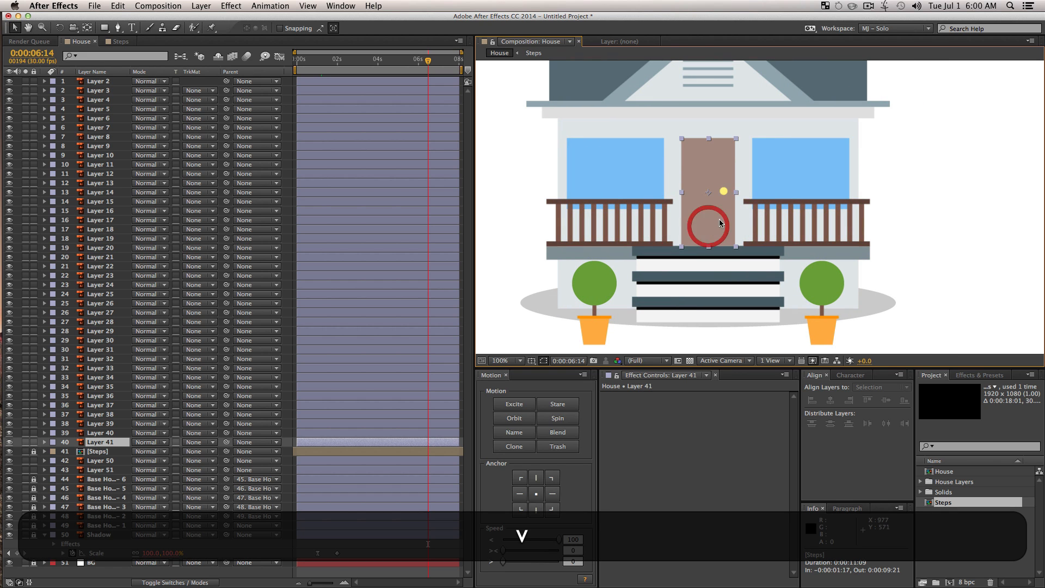
click(537, 510)
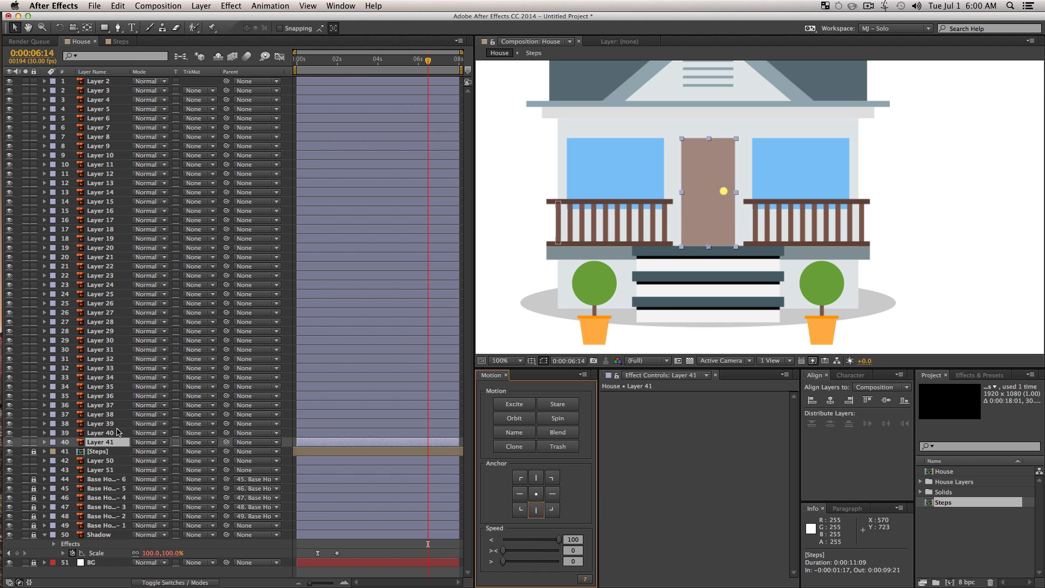
Step: Rename the door layer, Layer 41, as Door
click(108, 444)
key(Return)
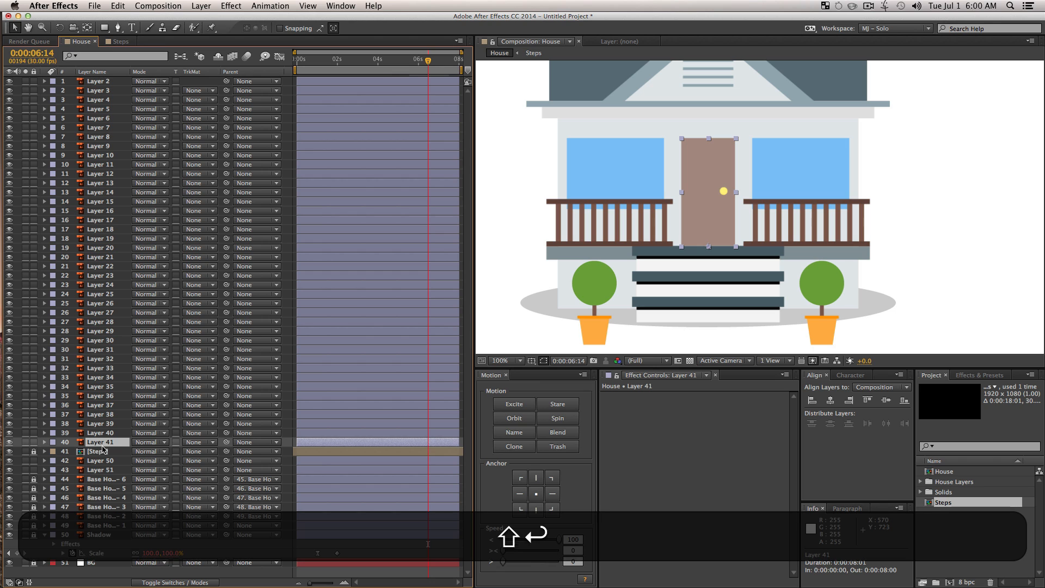
text(Door)
key(Return)
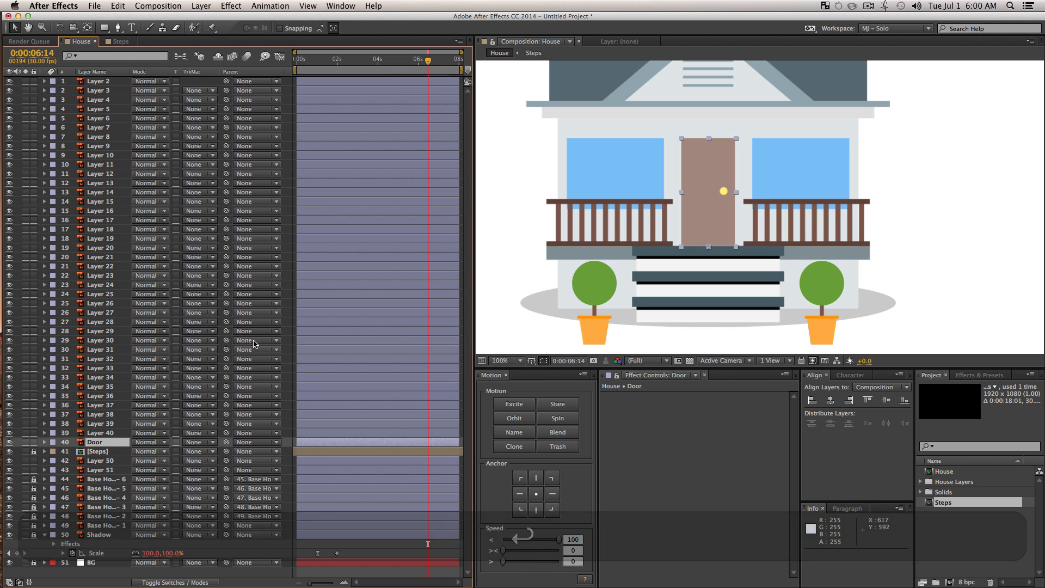
Step: Rename Layer 40 as Door Handle and parent it to the Door layer
click(108, 433)
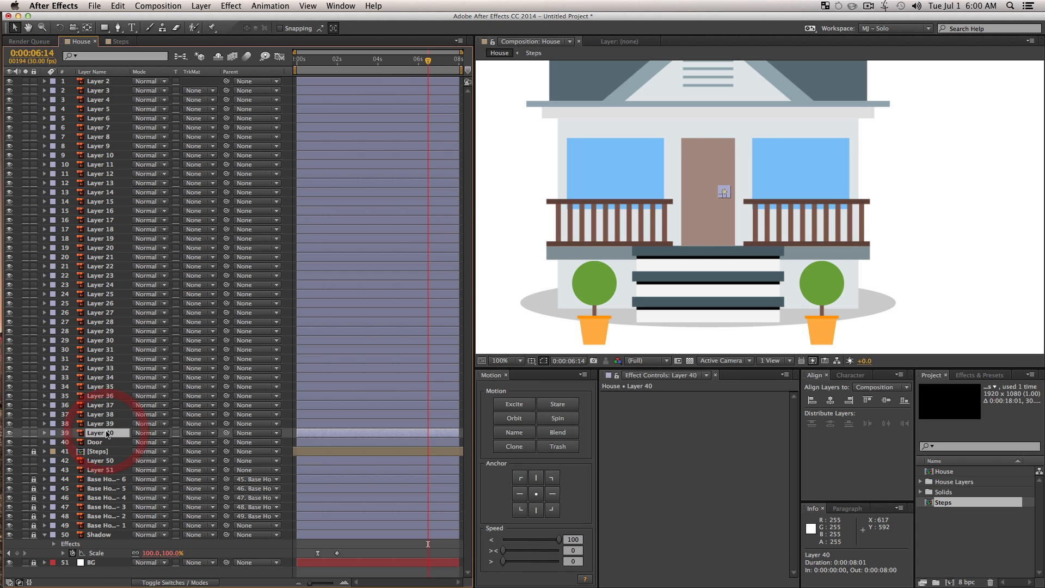
key(Return)
text(Door Handle)
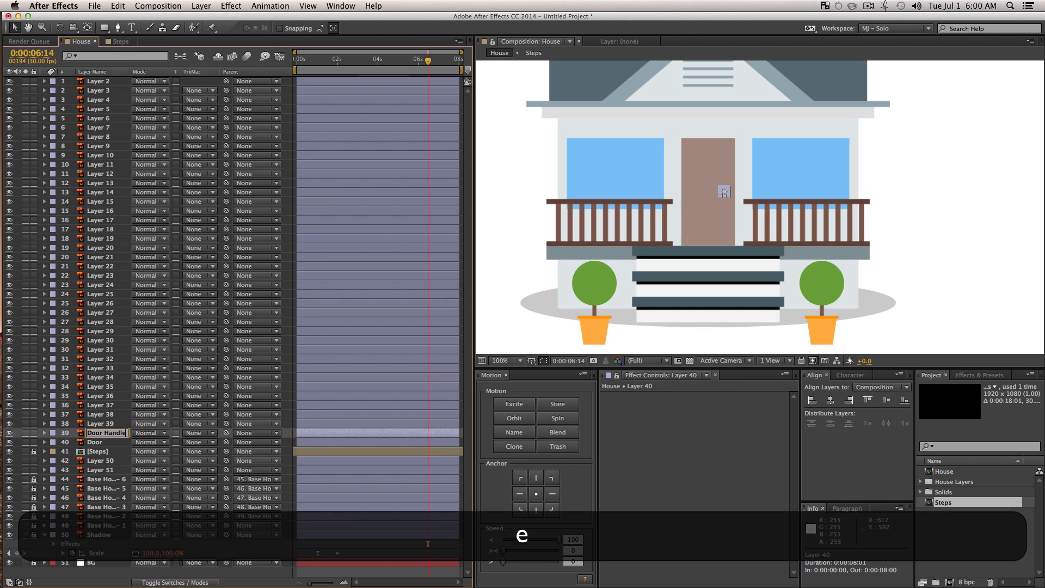
key(Return)
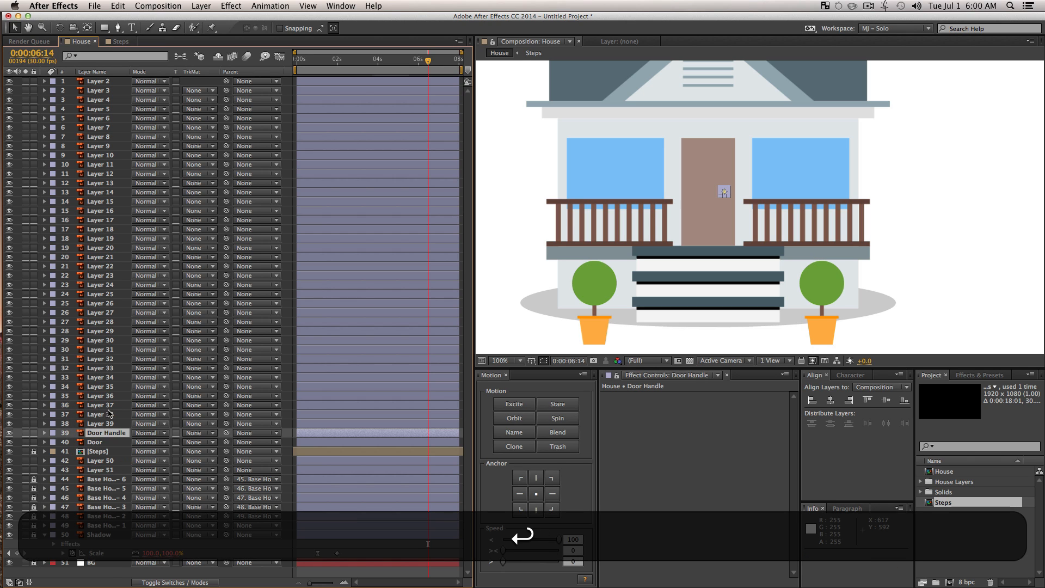
drag(226, 437, 103, 442)
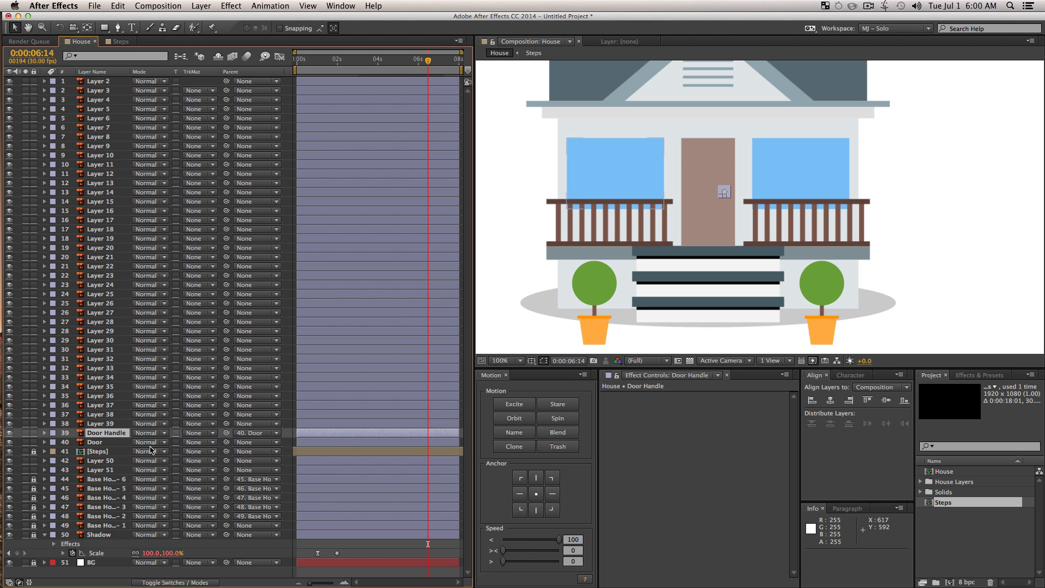
Step: Unlock the wall layer Base House - 3, keeping Base House - 4 locked, and parent the Door layer to it
click(117, 443)
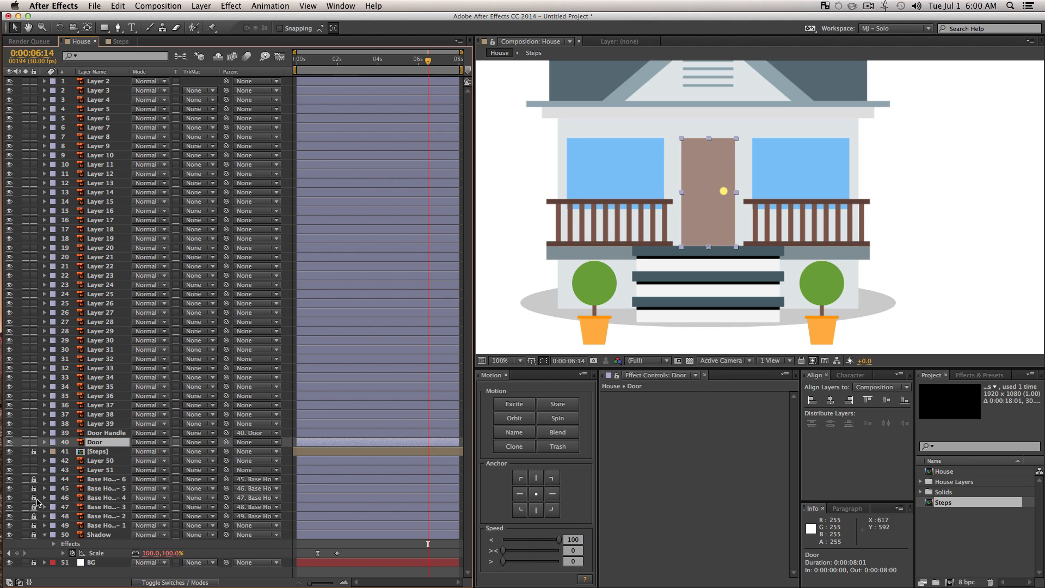
click(118, 498)
click(34, 497)
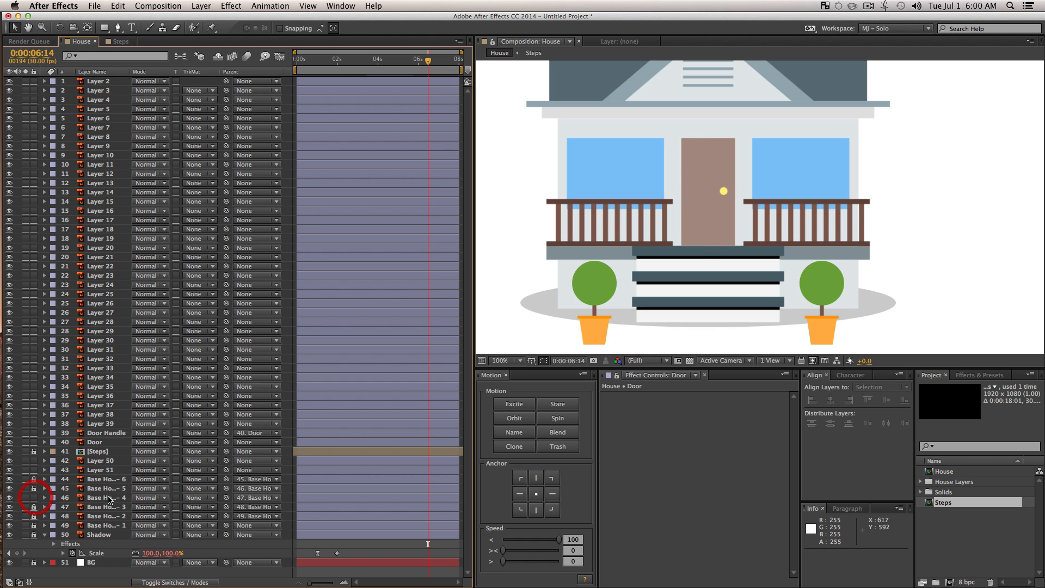
click(678, 129)
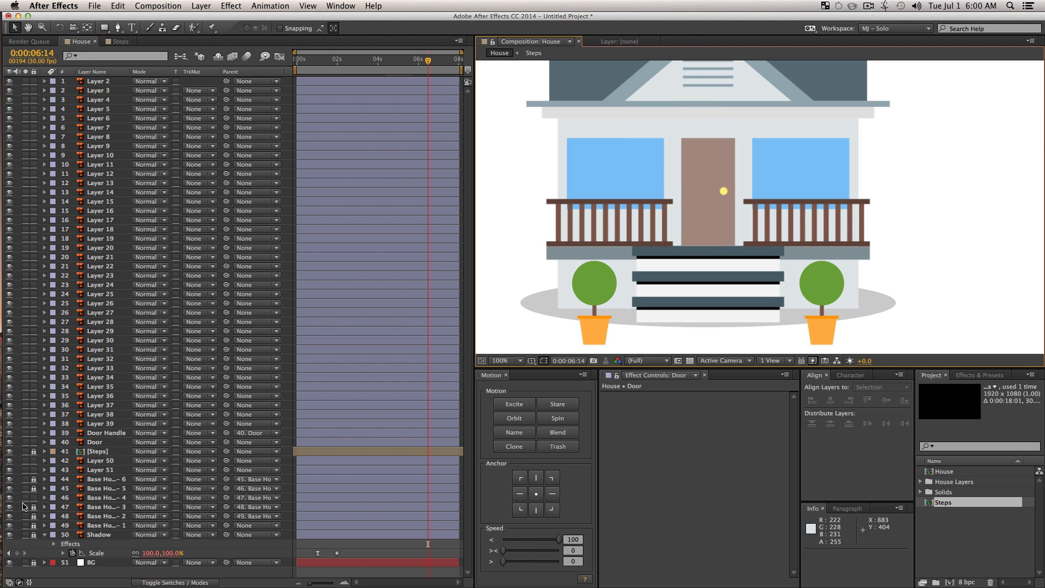
click(33, 507)
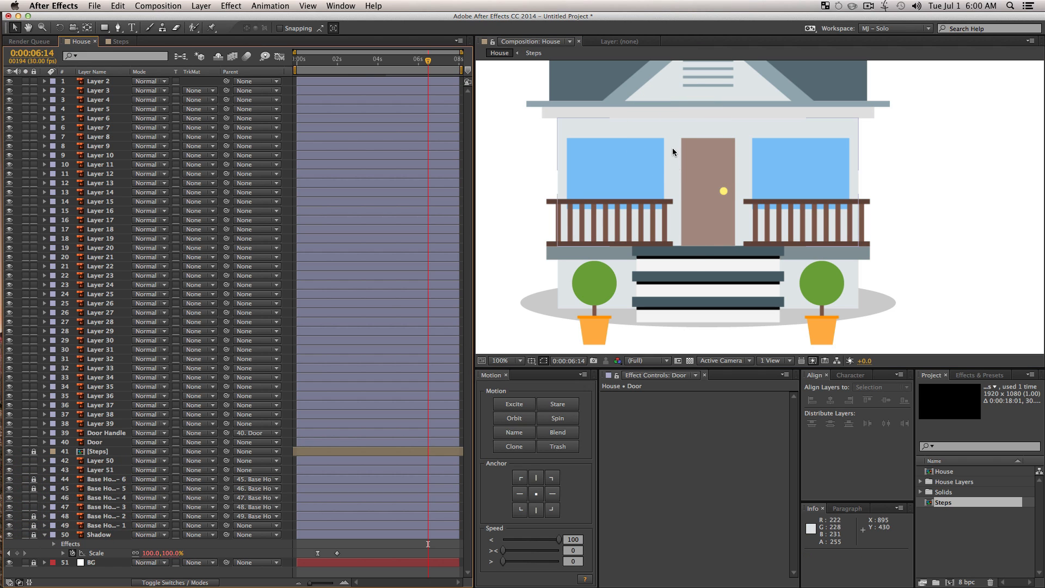
click(665, 130)
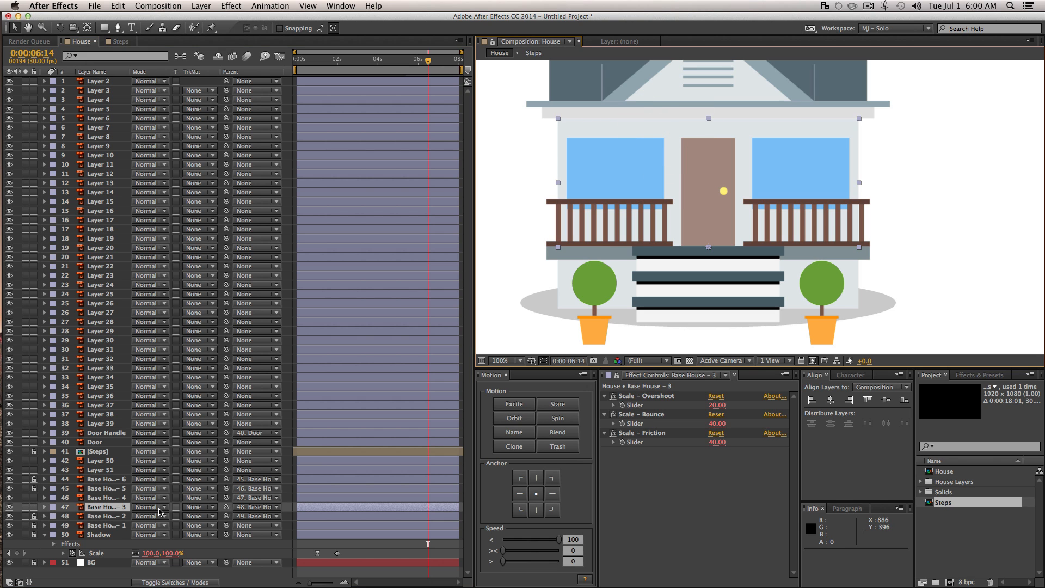
click(33, 498)
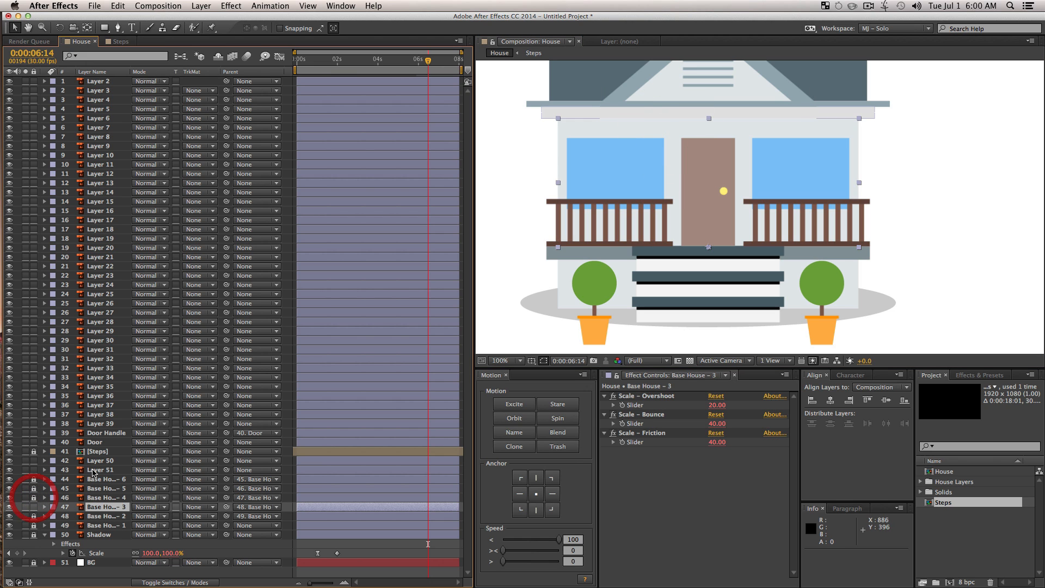
click(101, 442)
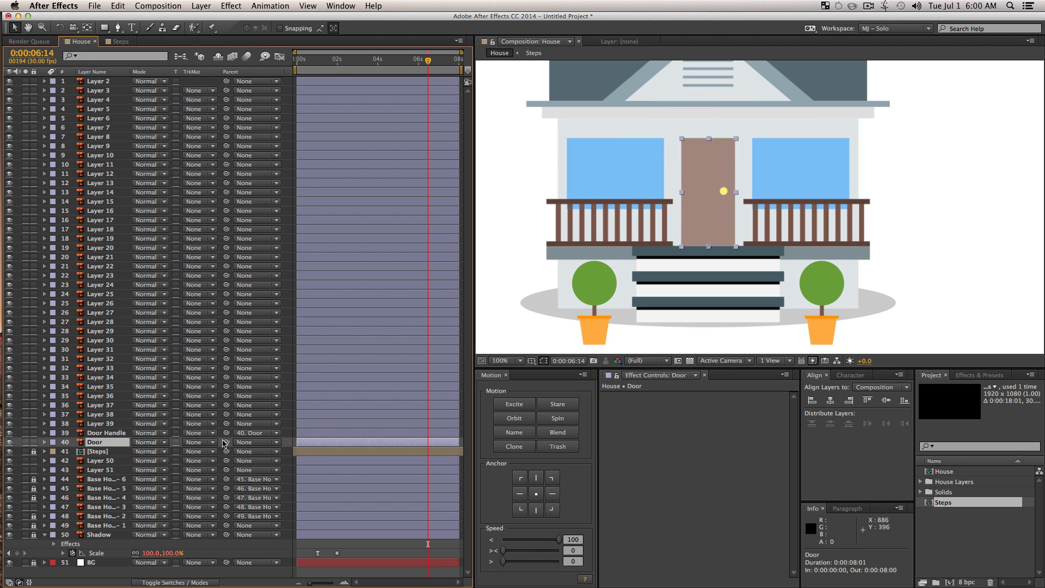
drag(224, 442, 122, 508)
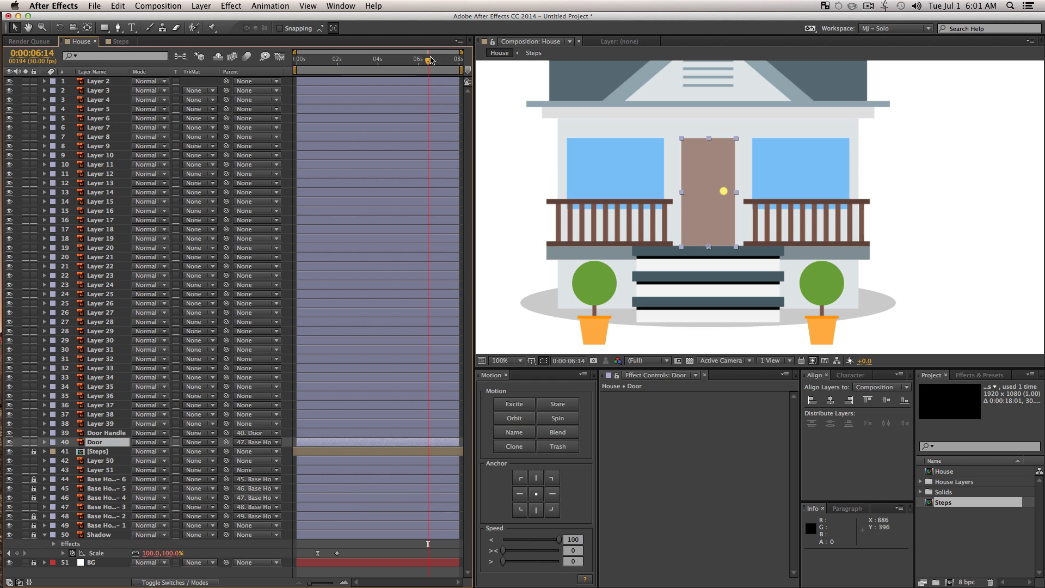
Step: Keyframe the Door's Scale at 100, 100% at 0:00:04:28 and at 100, 0% at 0:00:03:08
drag(430, 60, 397, 87)
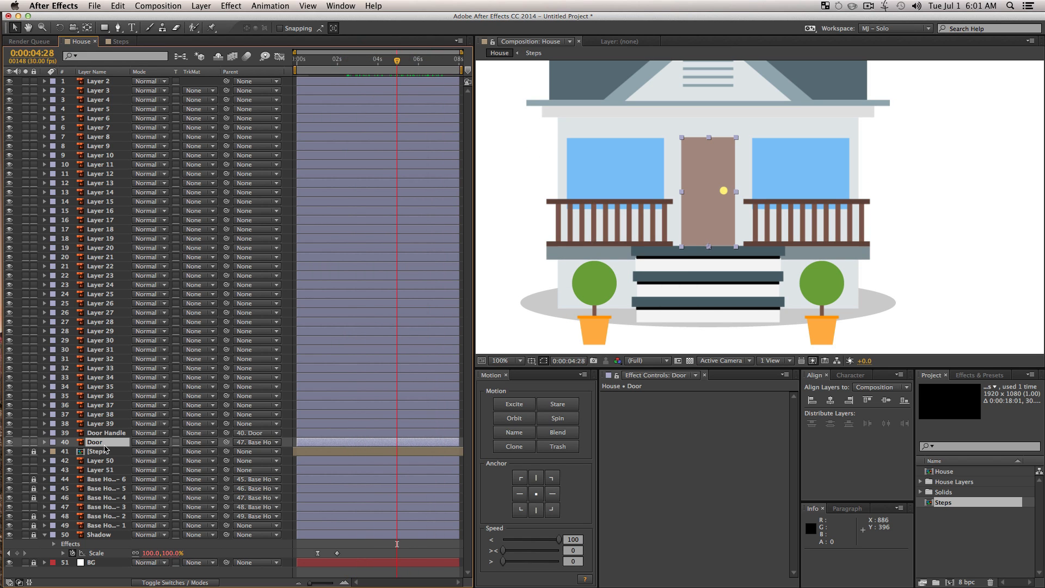
key(s)
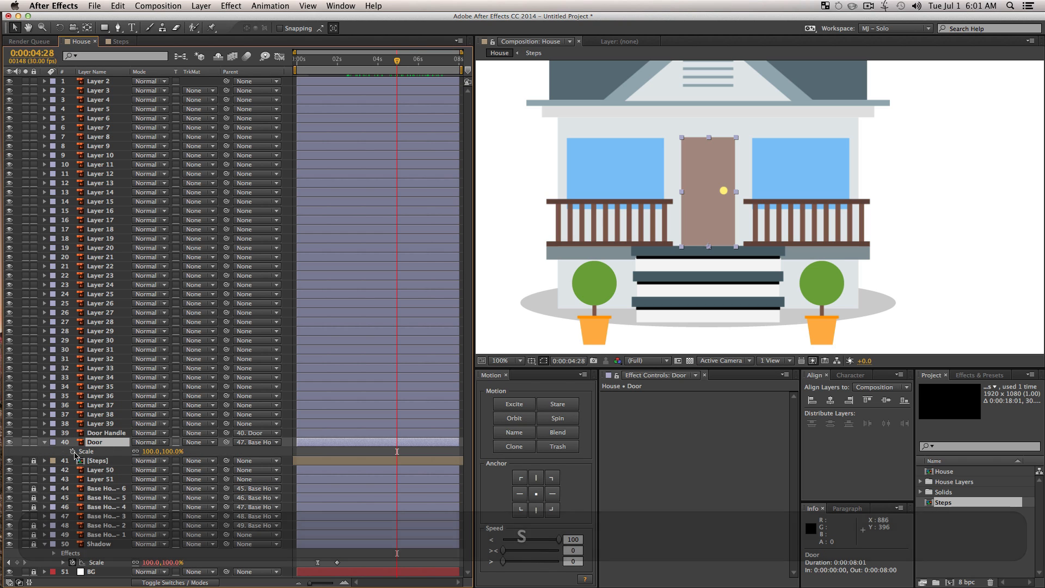
click(72, 452)
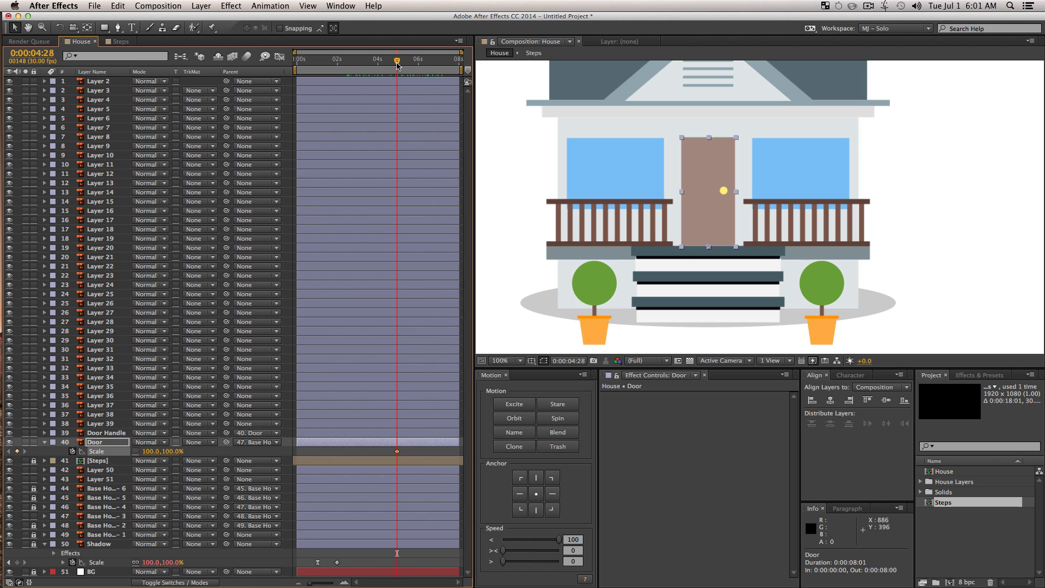
drag(397, 62, 364, 74)
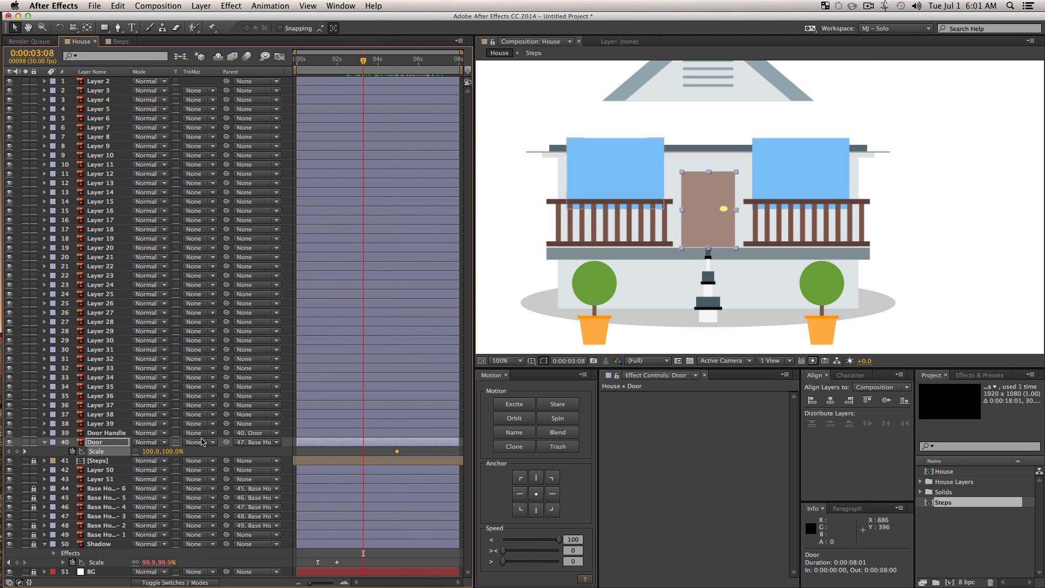
click(173, 452)
text(0)
key(Return)
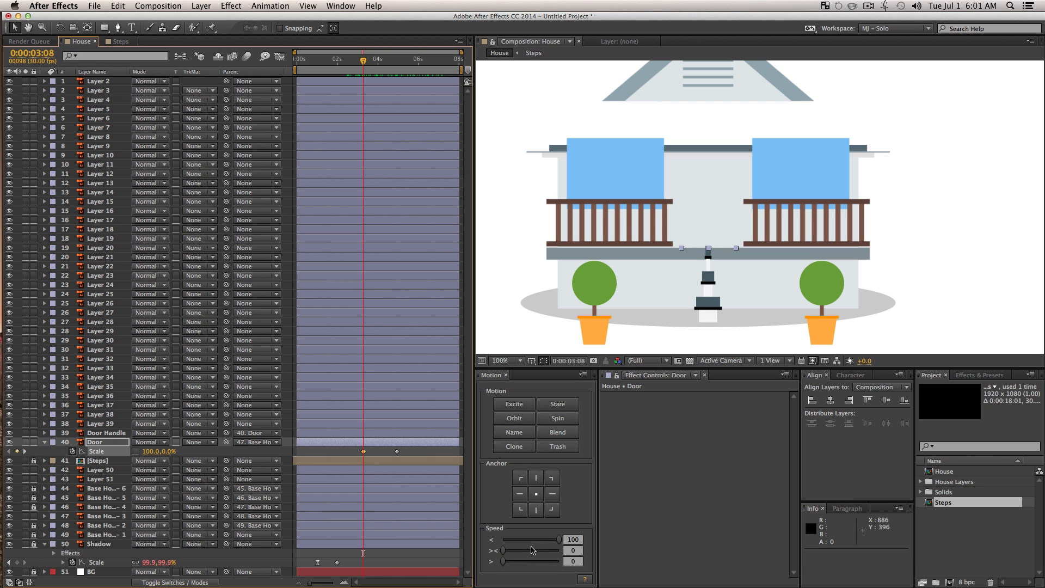
Step: Ease the Door's first Scale keyframe with the Motion speed controls and preview the door growing
click(533, 542)
key(space)
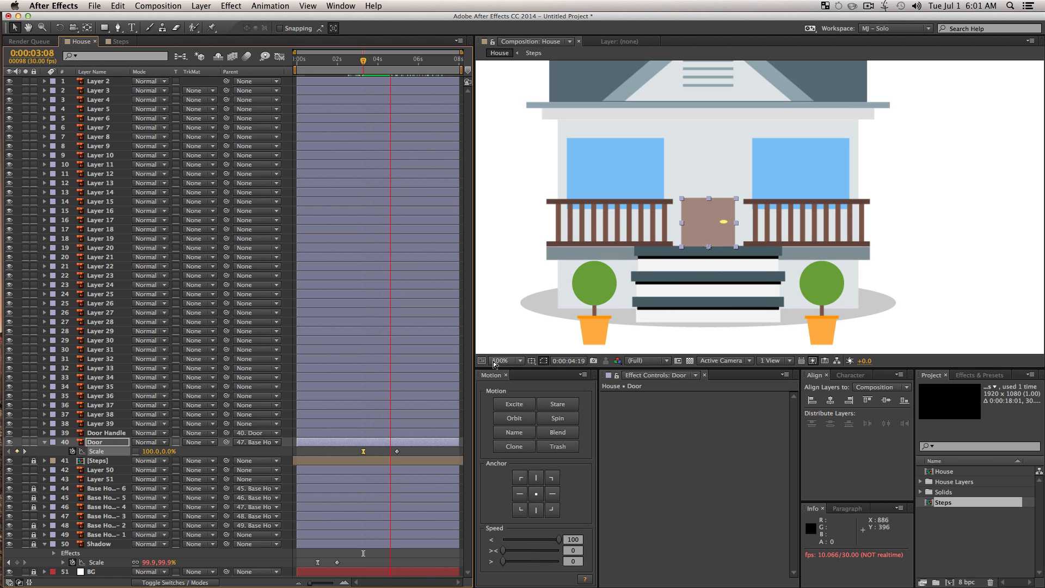
key(space)
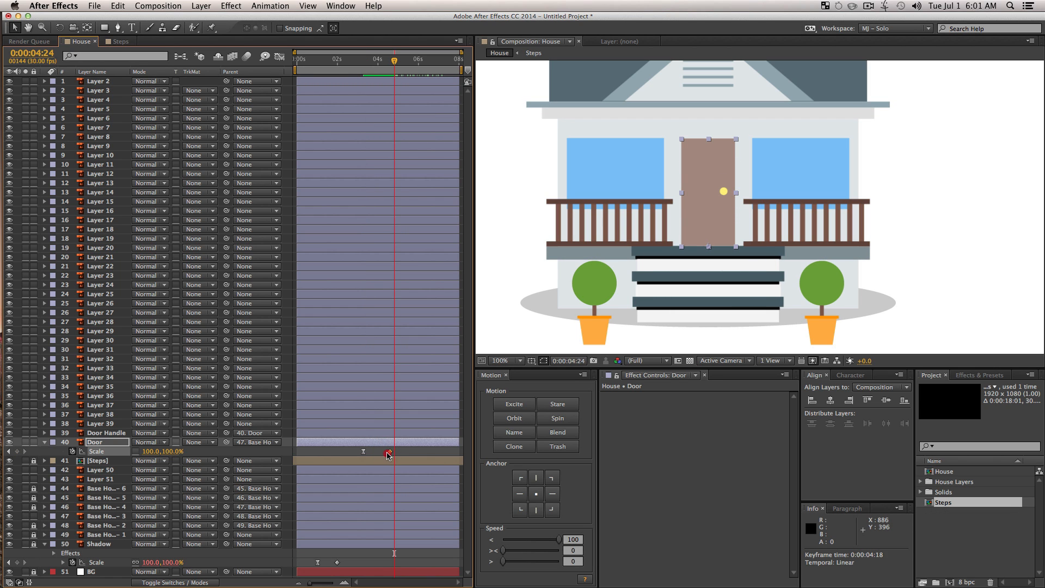
Step: Move the Door's second Scale keyframe to 0:00:03:29 and apply Excite to the Scale animation
drag(396, 451, 381, 454)
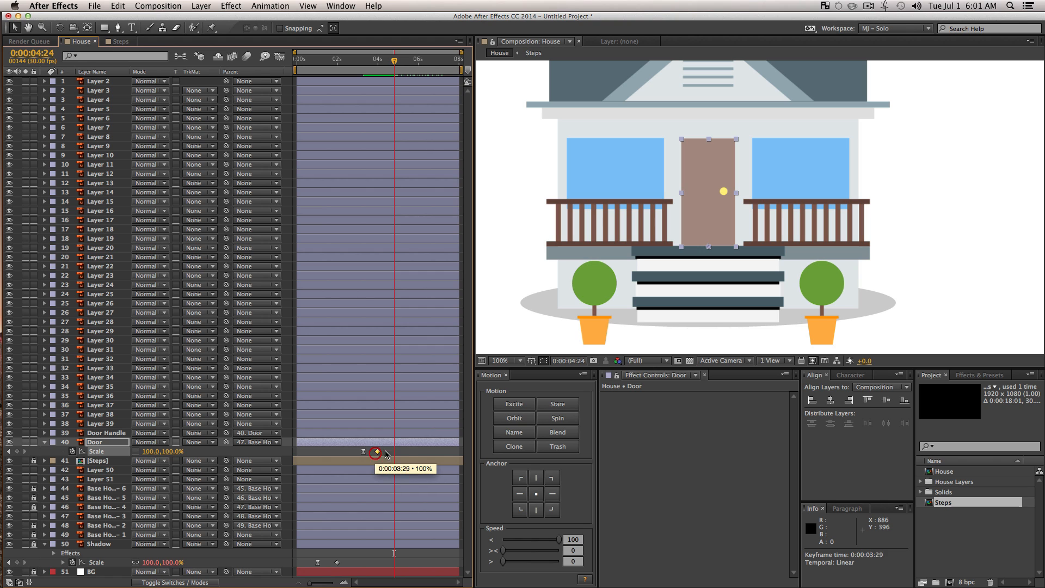
click(403, 446)
click(97, 451)
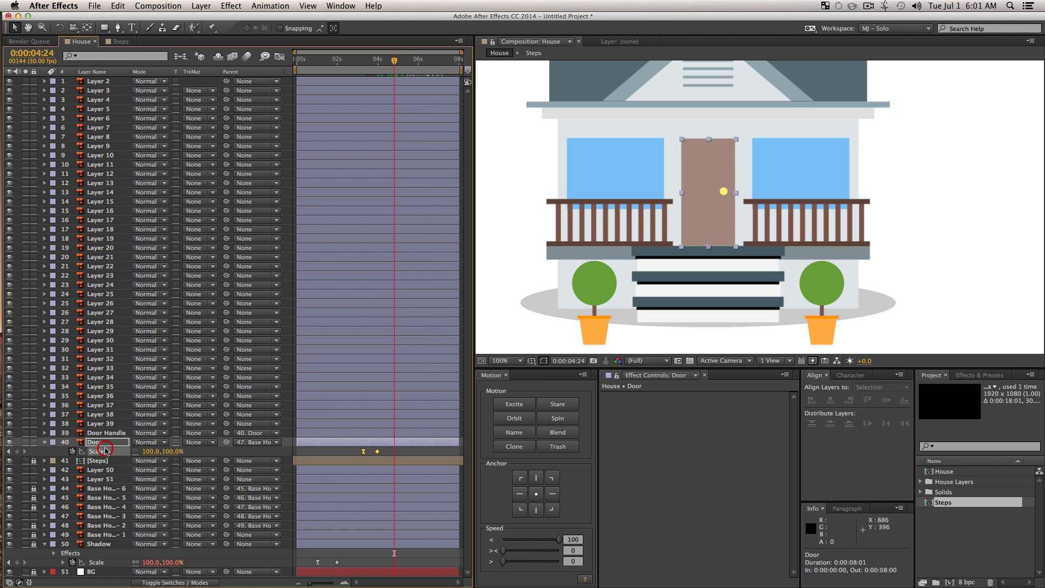
click(514, 404)
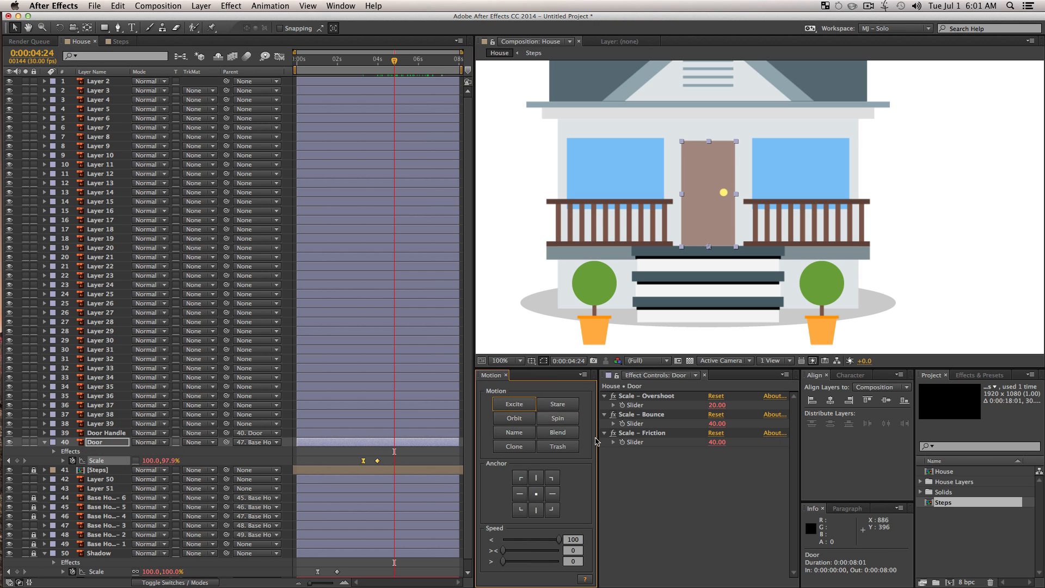
Step: Set the Door's Scale Overshoot to 45 and its Scale Bounce to 10
click(710, 497)
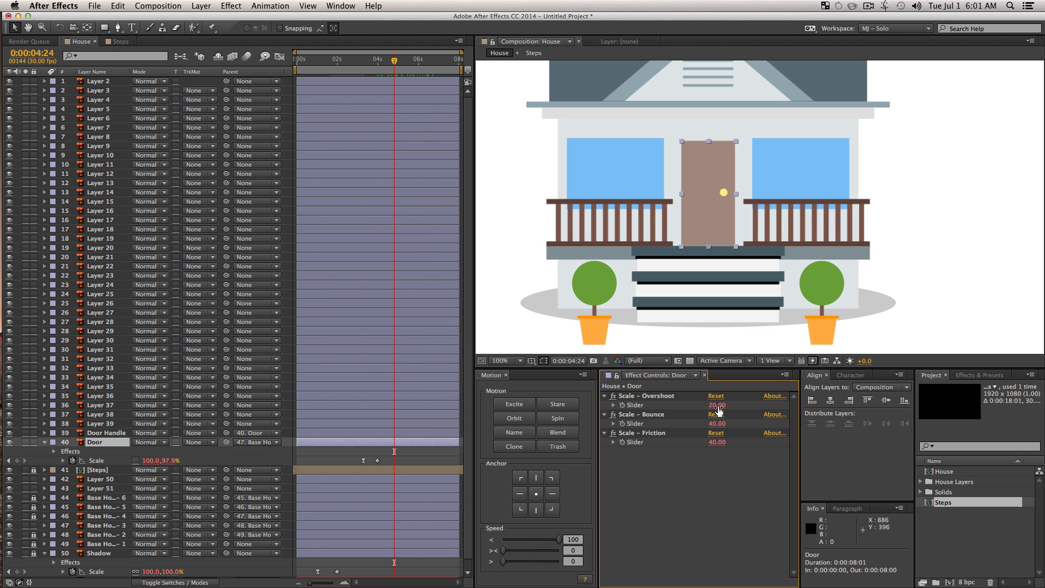
click(106, 447)
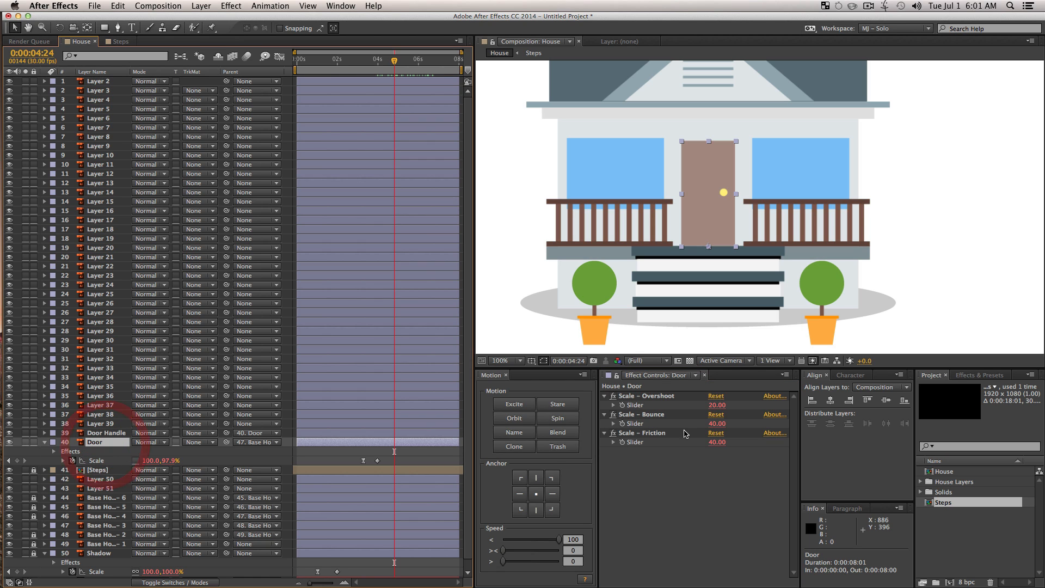
drag(717, 406, 733, 407)
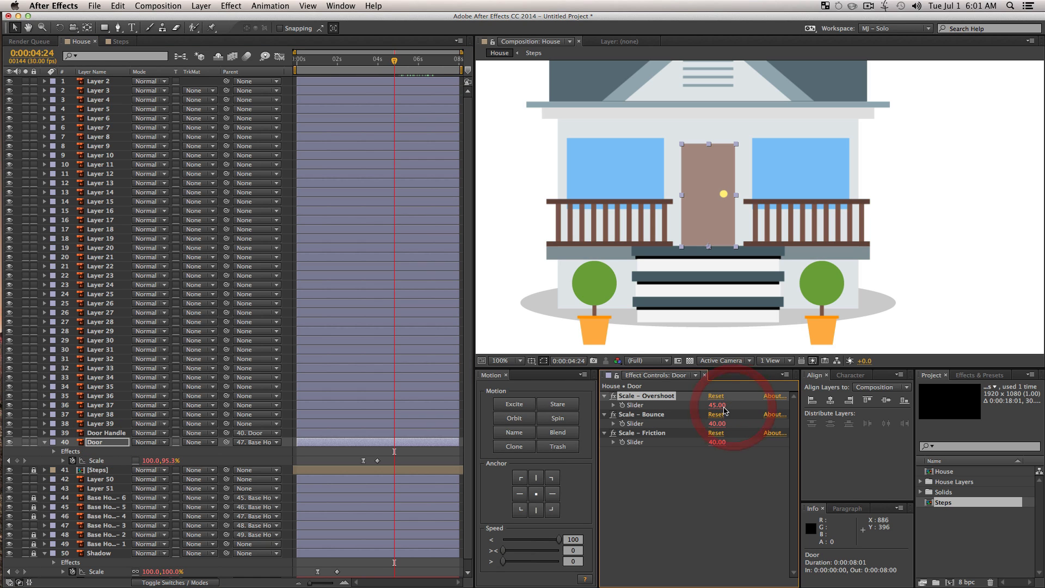
click(714, 424)
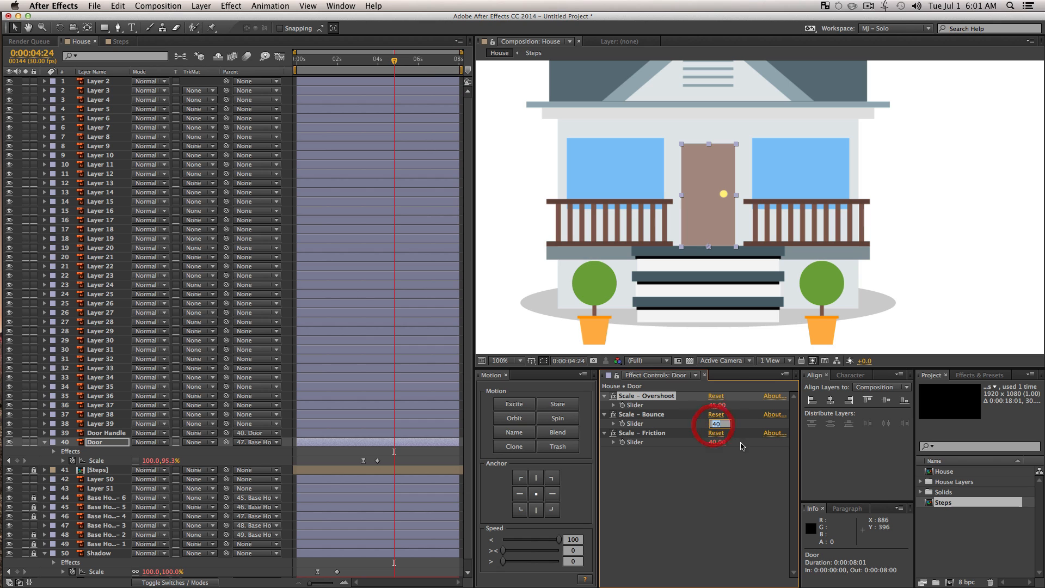
text(10)
key(Return)
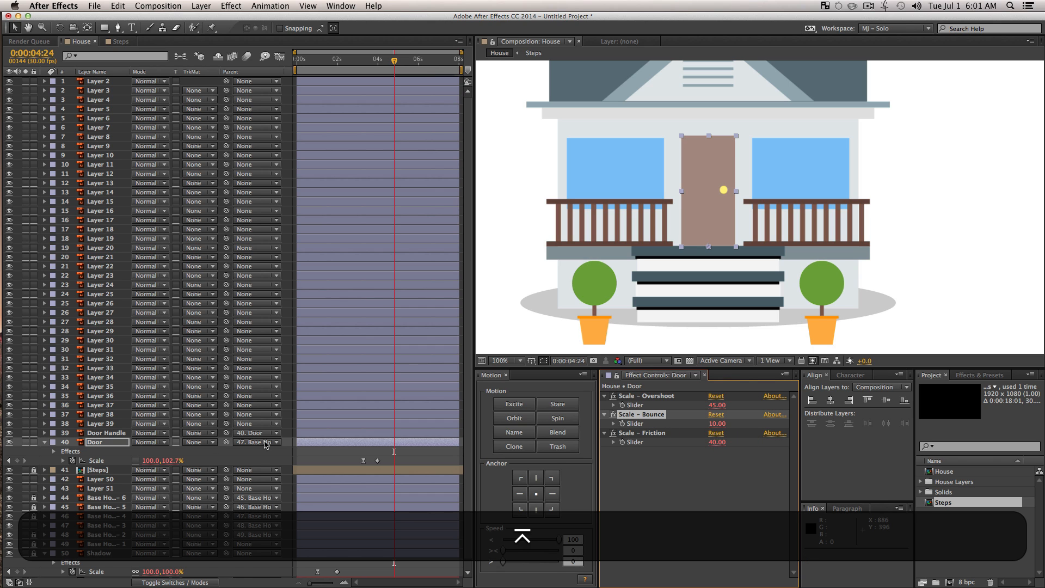
Step: Show the Door's Scale expression and speed graph, try a higher Bounce value, and set Bounce back to 10
click(62, 461)
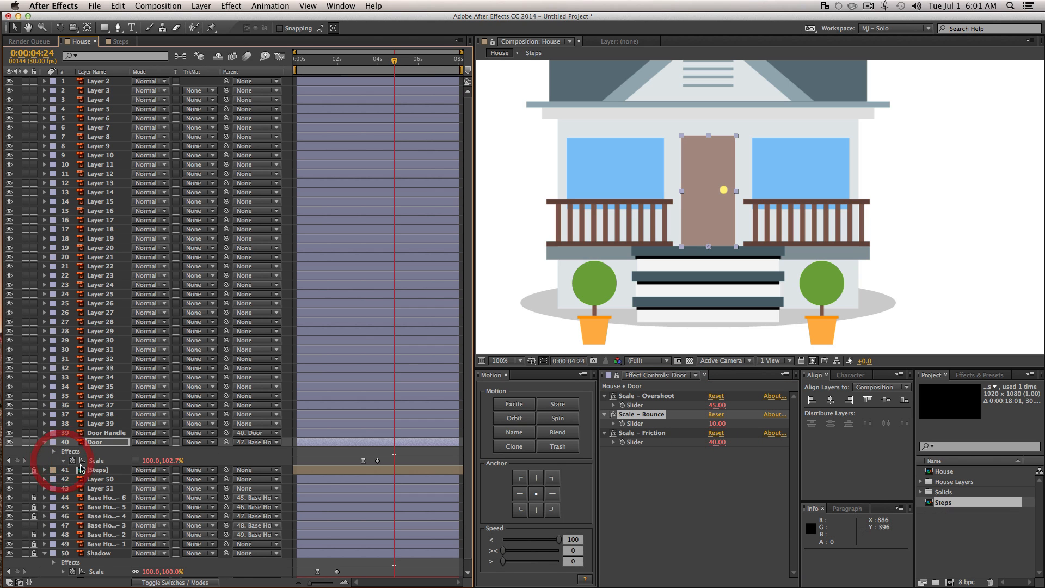
click(155, 469)
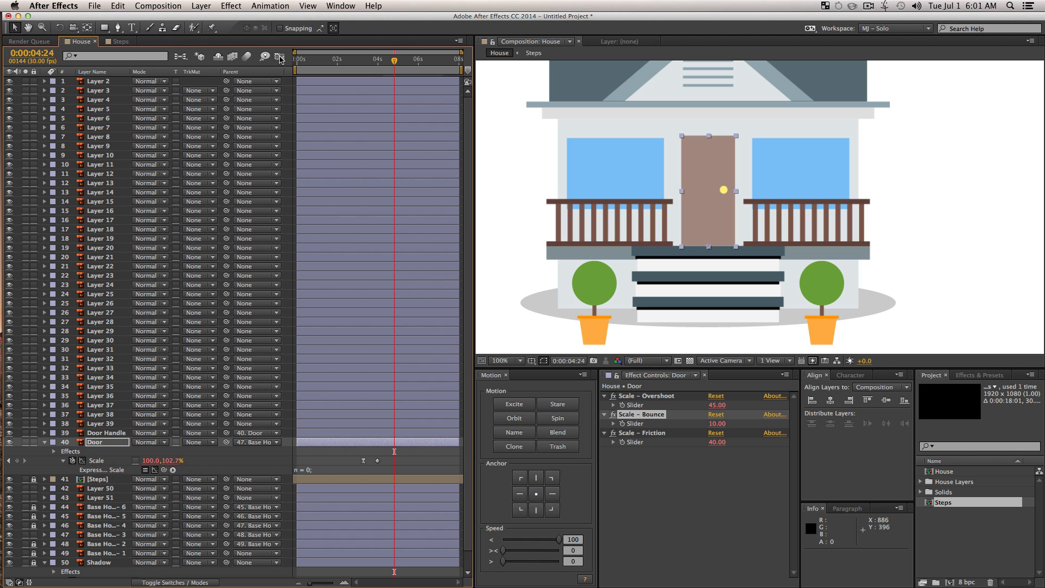
click(279, 57)
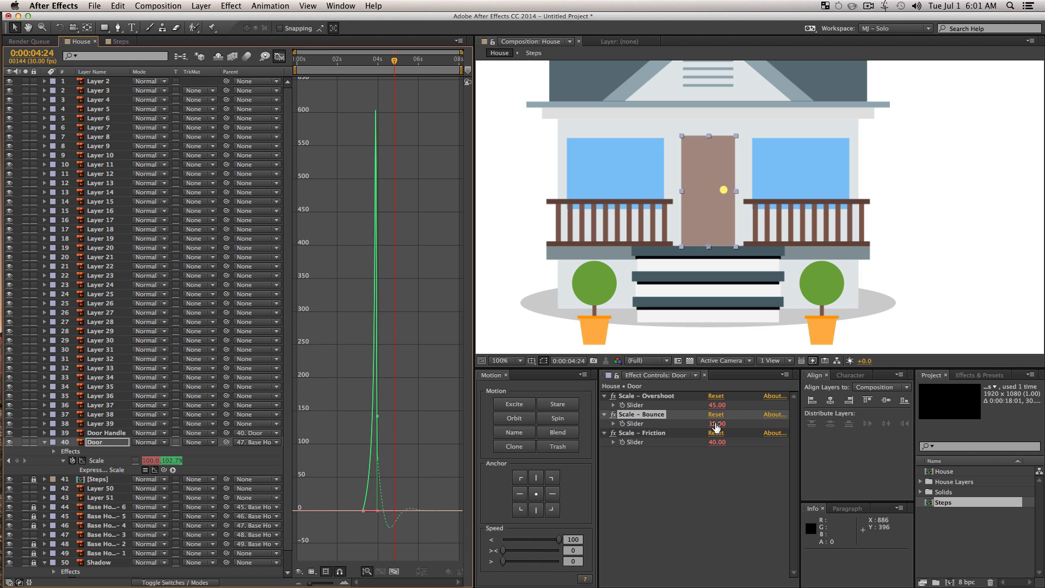
drag(717, 431, 721, 430)
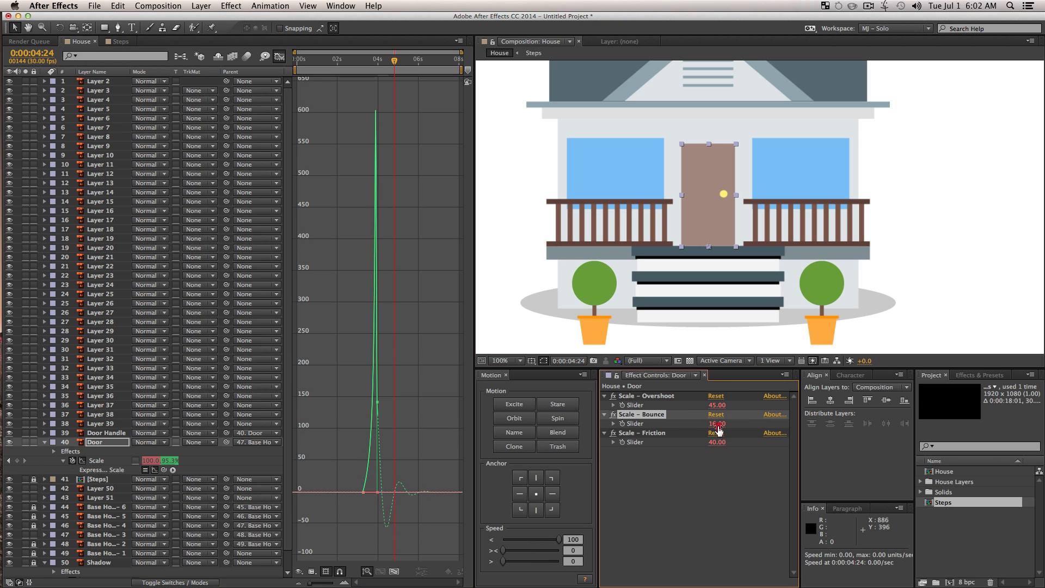
click(717, 424)
text(10)
key(Return)
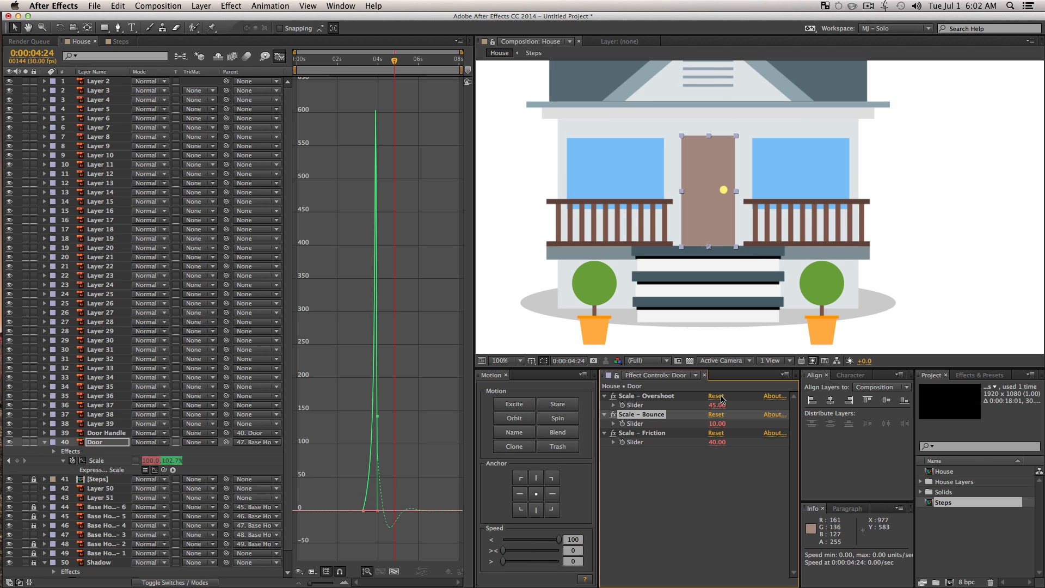
Step: Set the Door's Scale Overshoot to 52 and Friction to 48, and leave the Graph Editor
drag(721, 405, 727, 410)
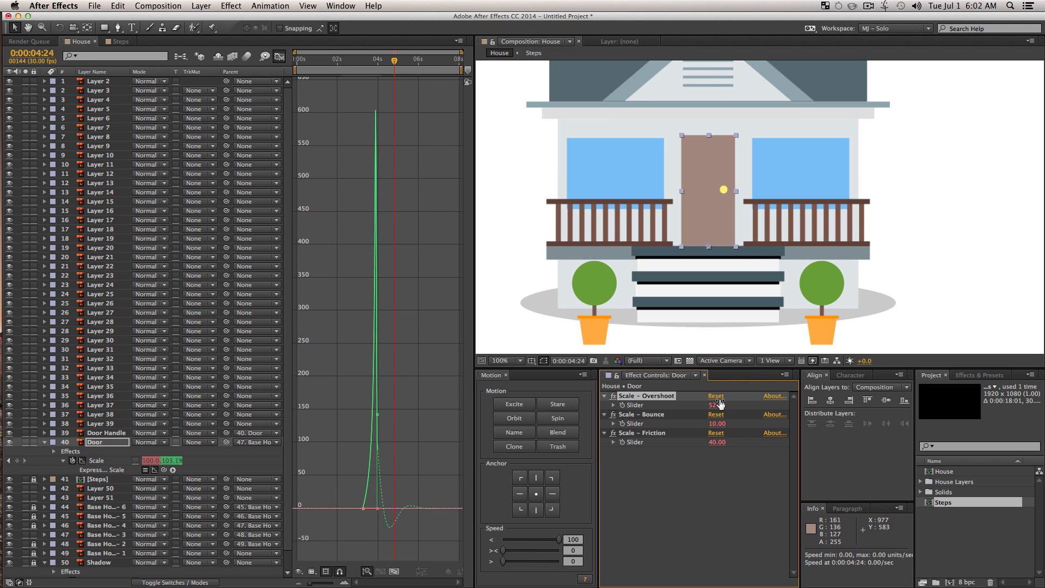
drag(716, 445, 723, 443)
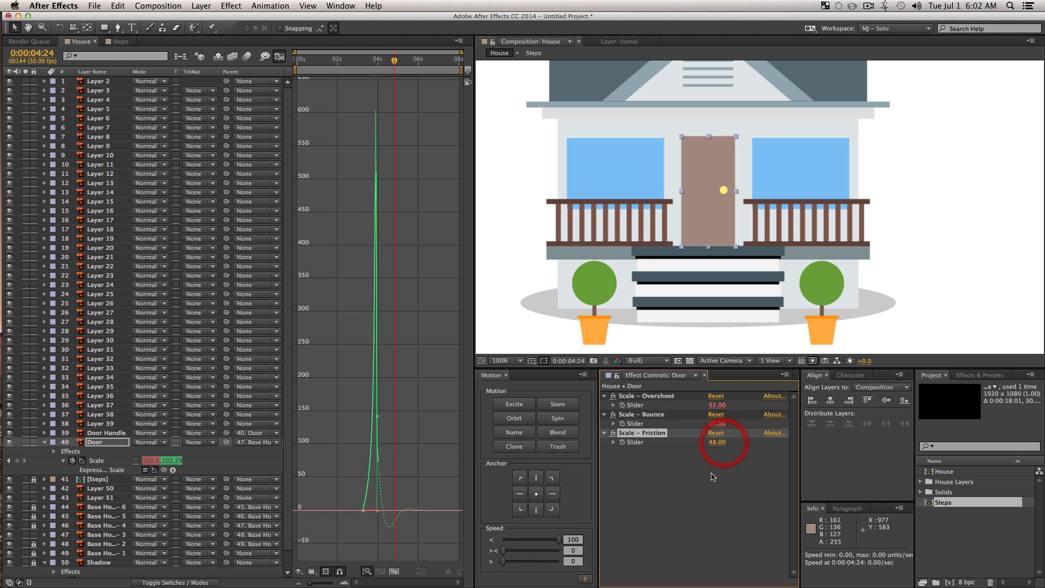
click(280, 57)
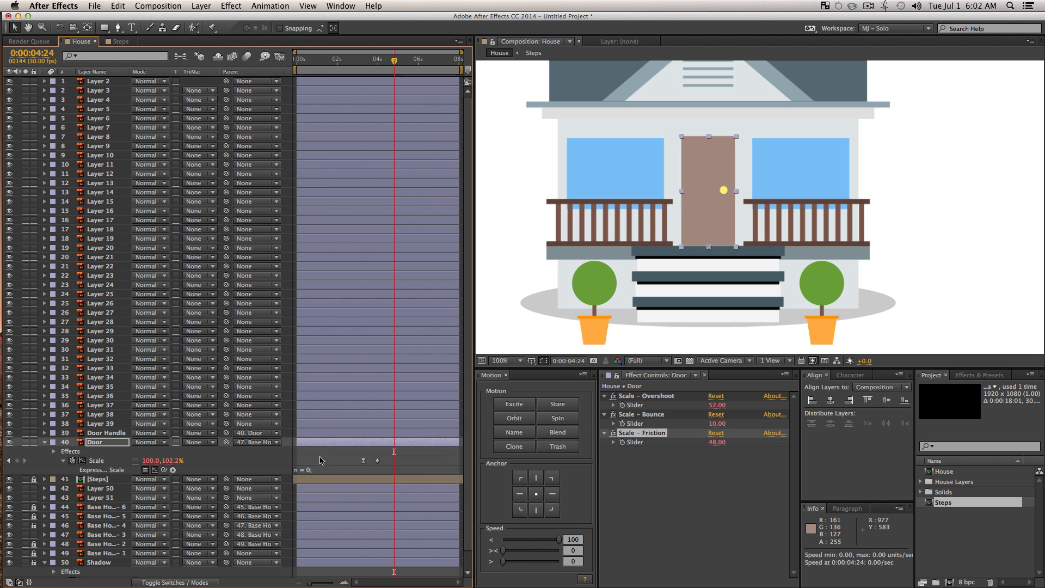
Step: Preview the door from 0:00:02:28, set its Scale Overshoot to 56 and Bounce to 15, and collapse the Door layer
drag(363, 65, 356, 64)
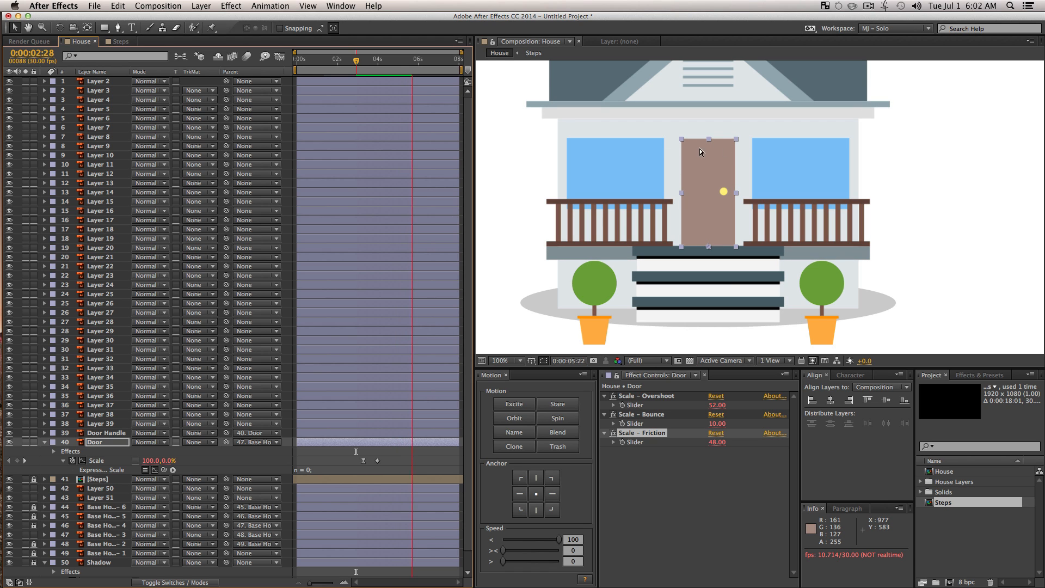
key(space)
drag(719, 405, 723, 405)
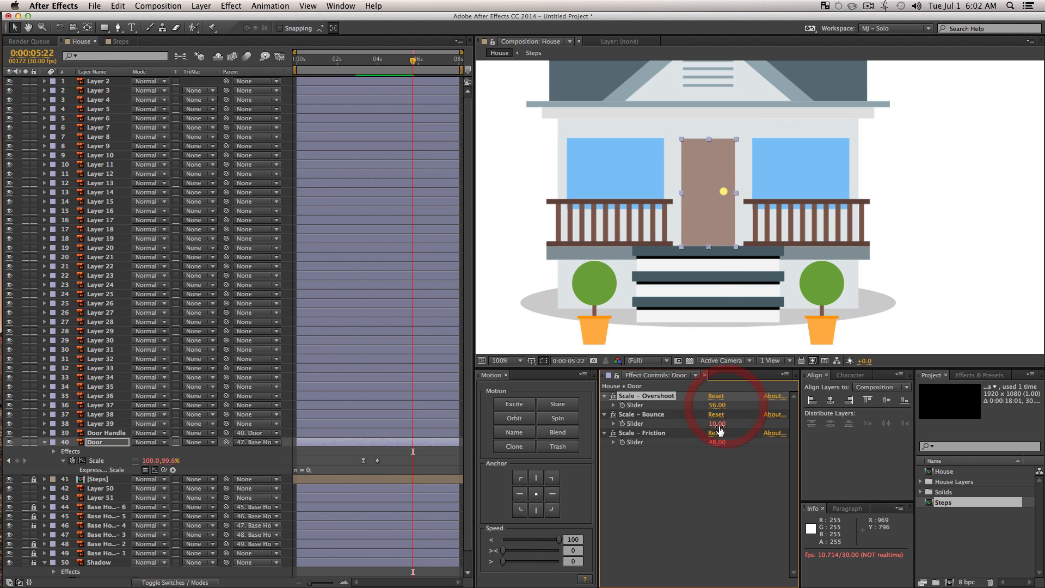
click(720, 425)
text(15)
key(Return)
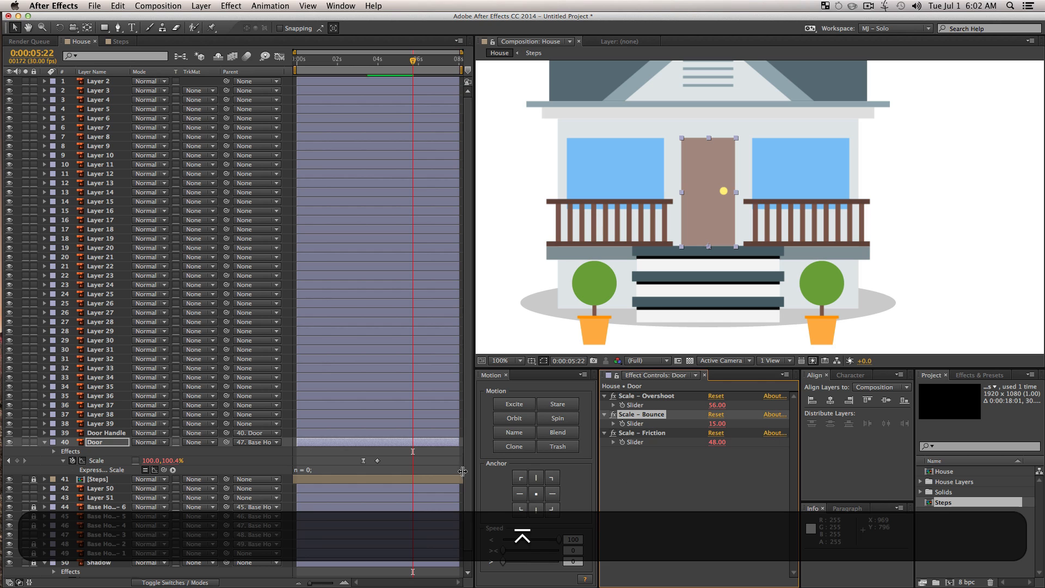
click(413, 463)
click(44, 442)
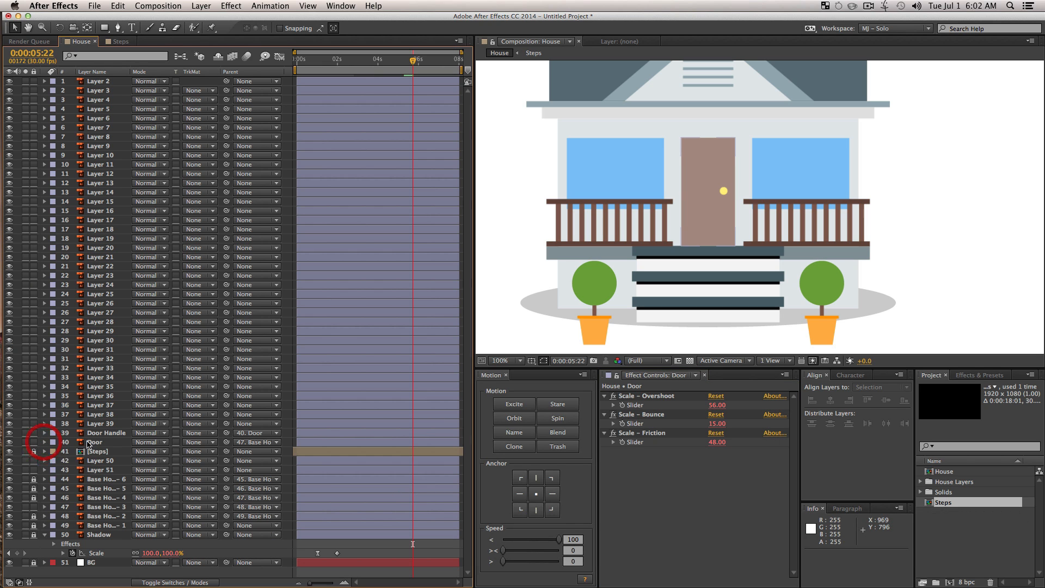
Step: Keyframe the Door Handle's Scale at 100% at 0:00:04:24 and at 0% at 0:00:04:08
click(104, 432)
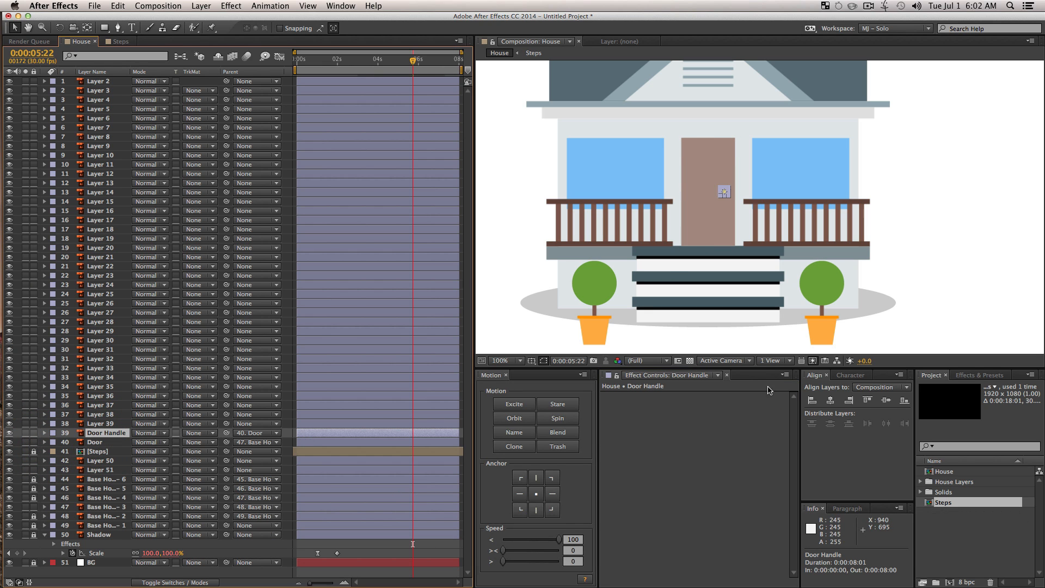
key(s)
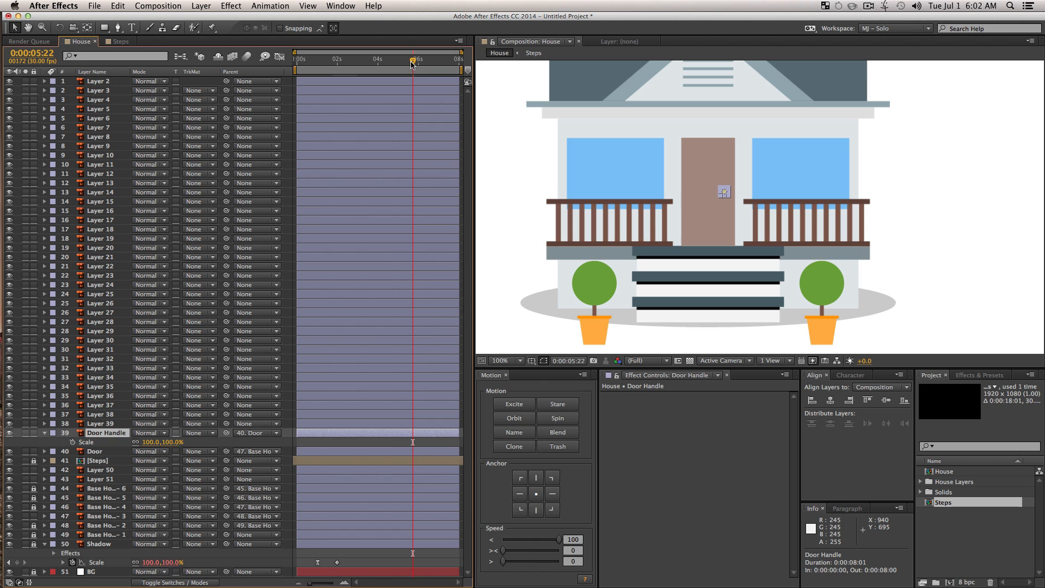
drag(412, 64, 381, 83)
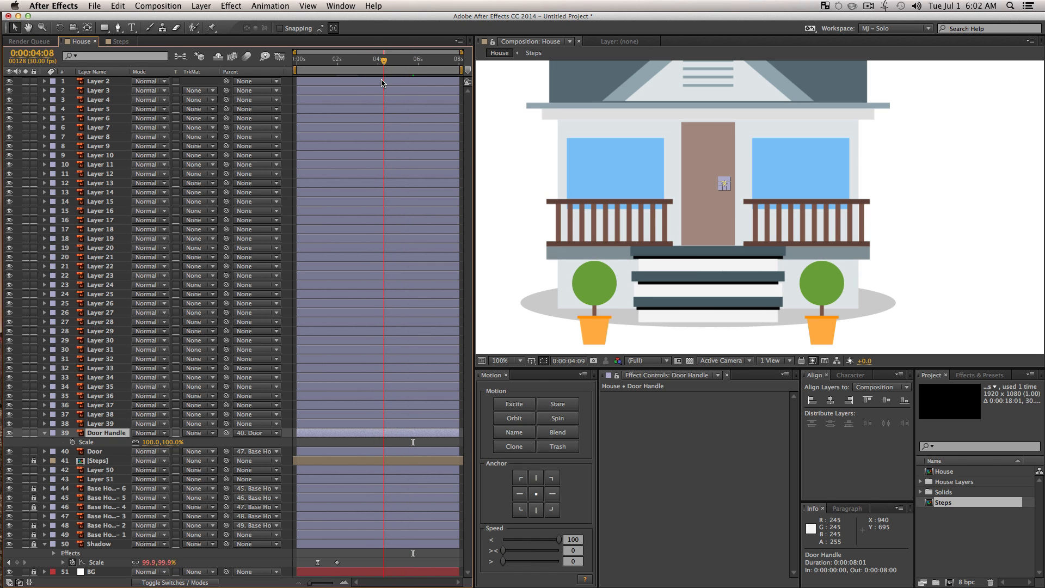
click(71, 442)
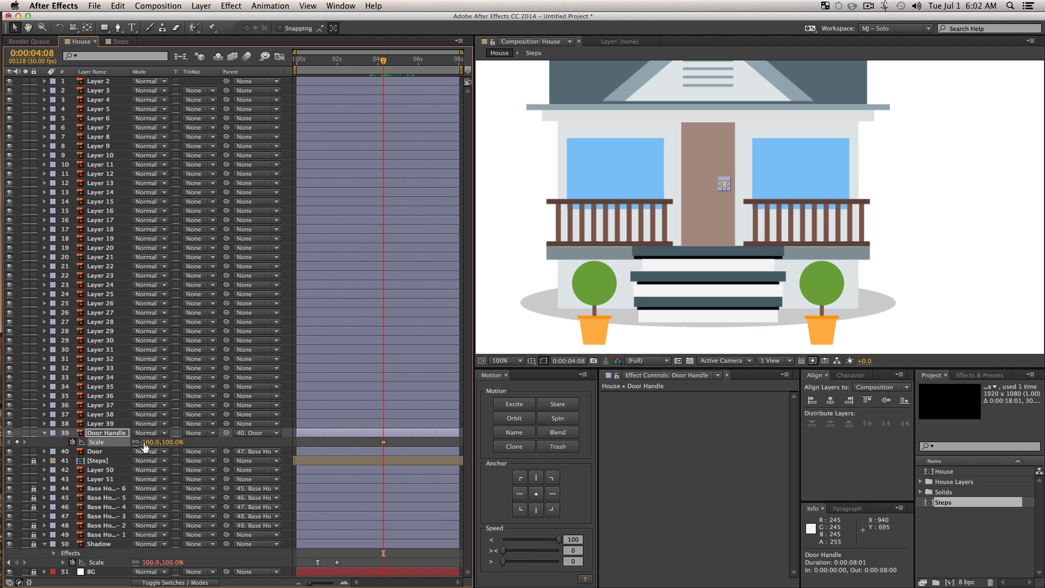
drag(382, 443, 394, 442)
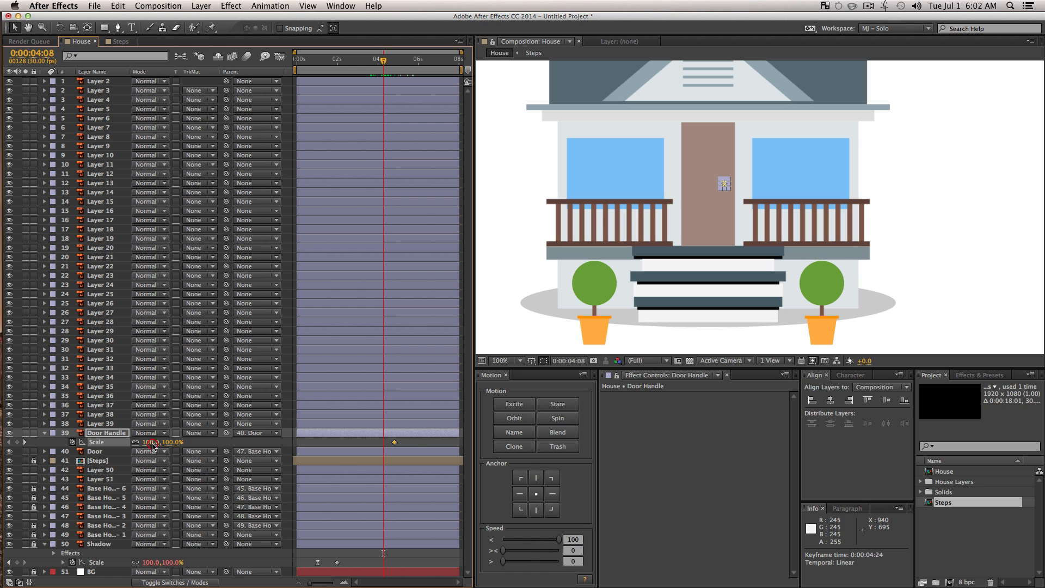
click(152, 443)
text(0)
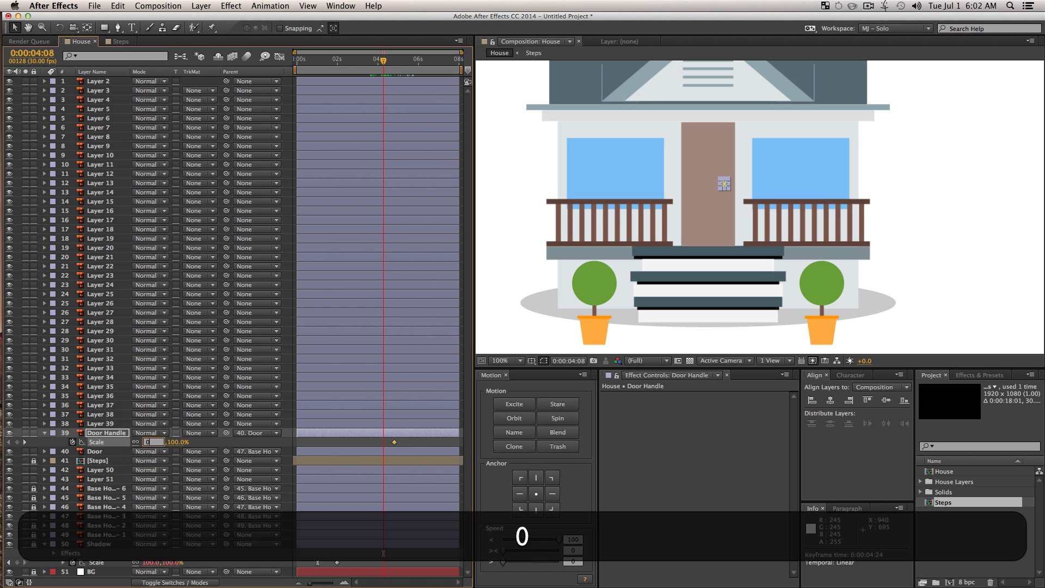
key(Return)
Step: Preview the Door Handle's growth and ease its Scale keyframes by raising the second Motion speed value to 100
key(space)
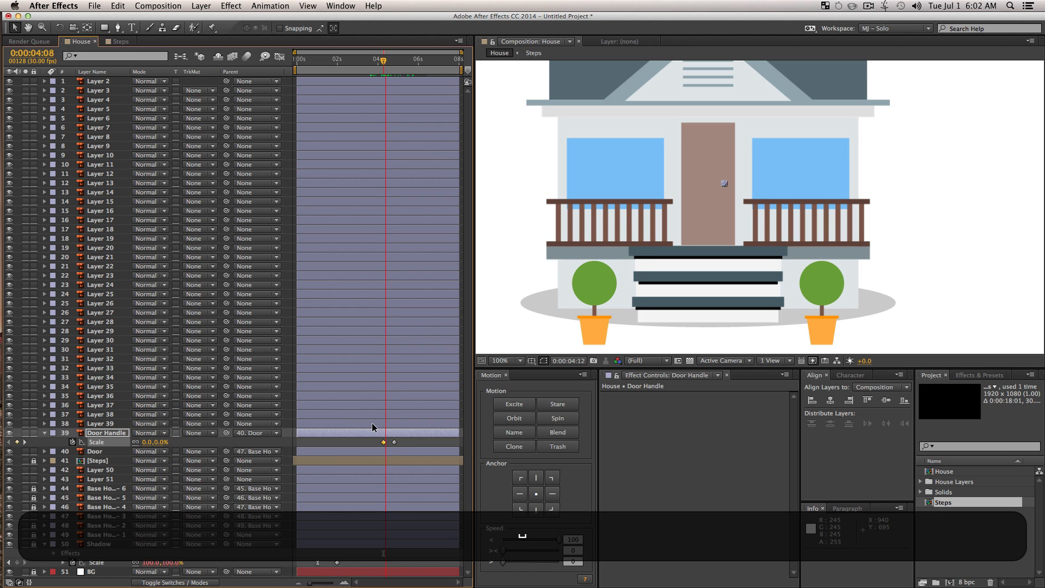
key(space)
drag(405, 438, 373, 443)
drag(532, 550, 618, 559)
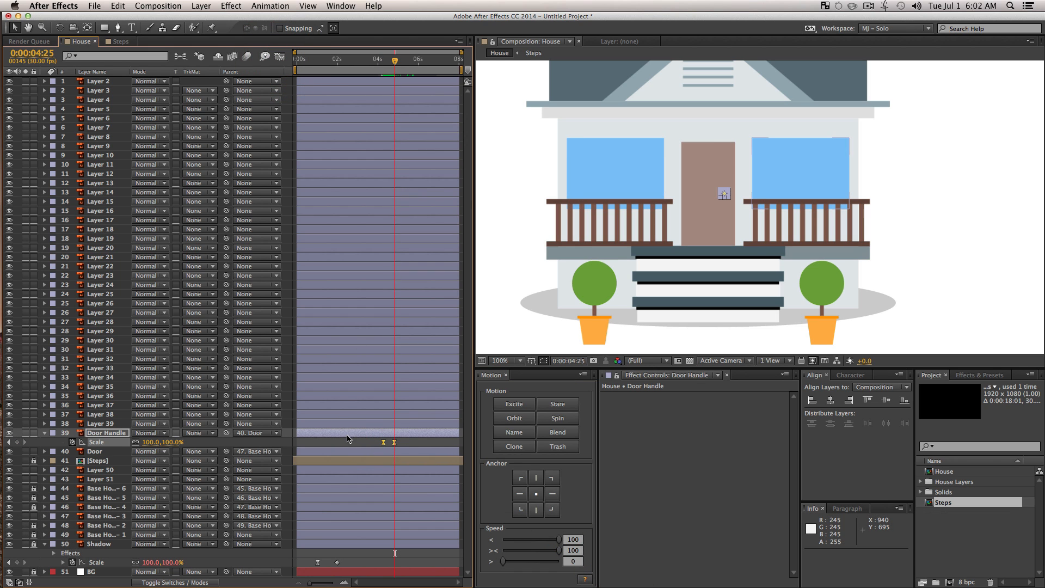
Step: Examine the Door Handle's Scale speed curve in the Graph Editor and check the graph type and property display options
click(279, 57)
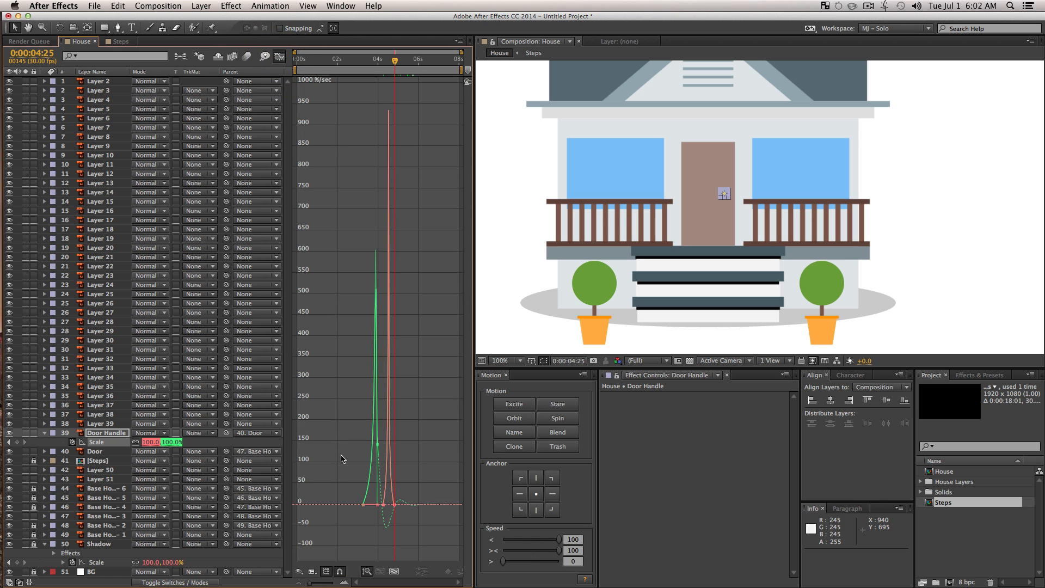
click(103, 441)
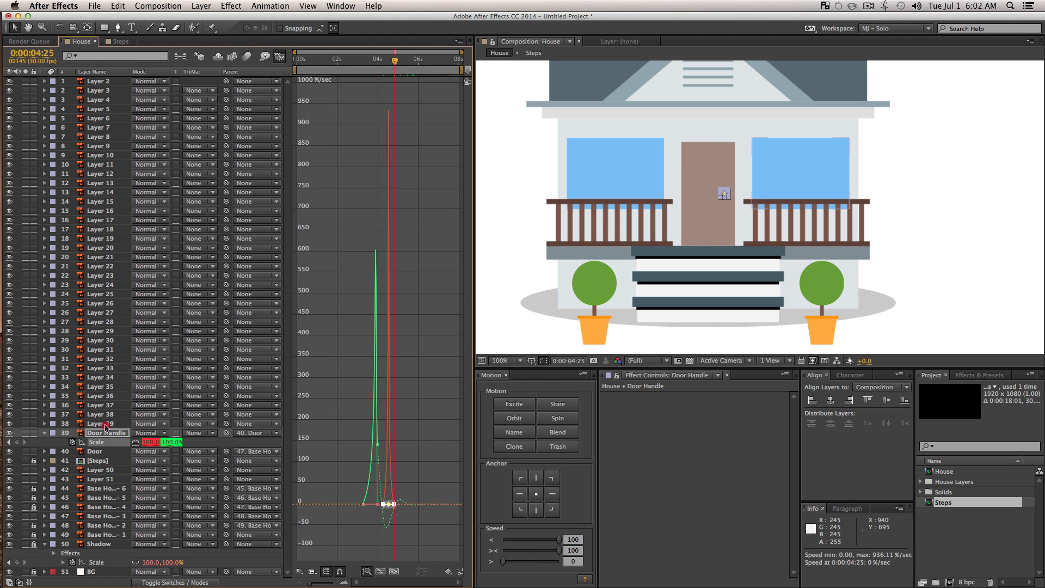
click(99, 424)
click(106, 443)
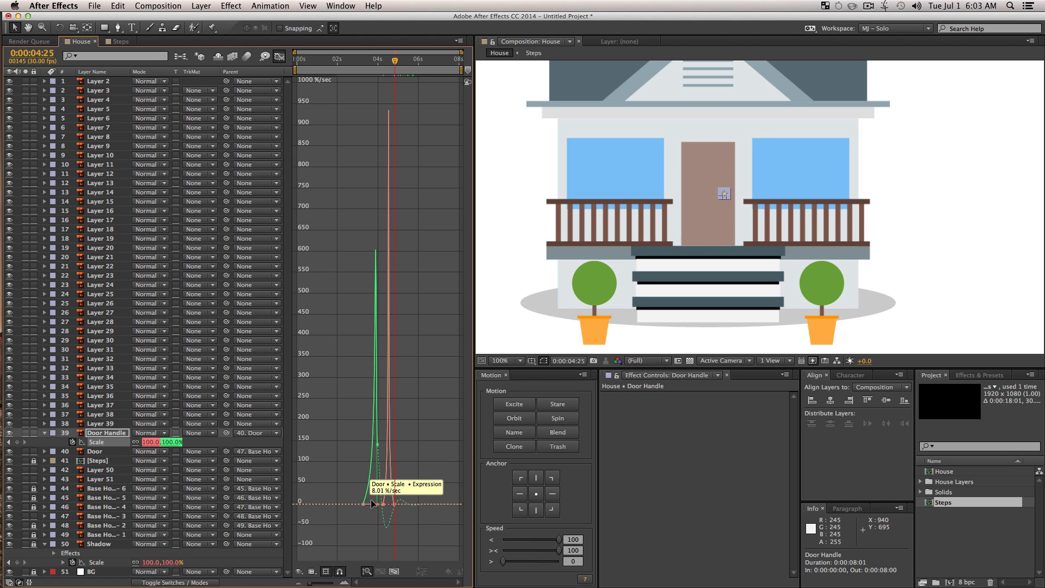
click(308, 570)
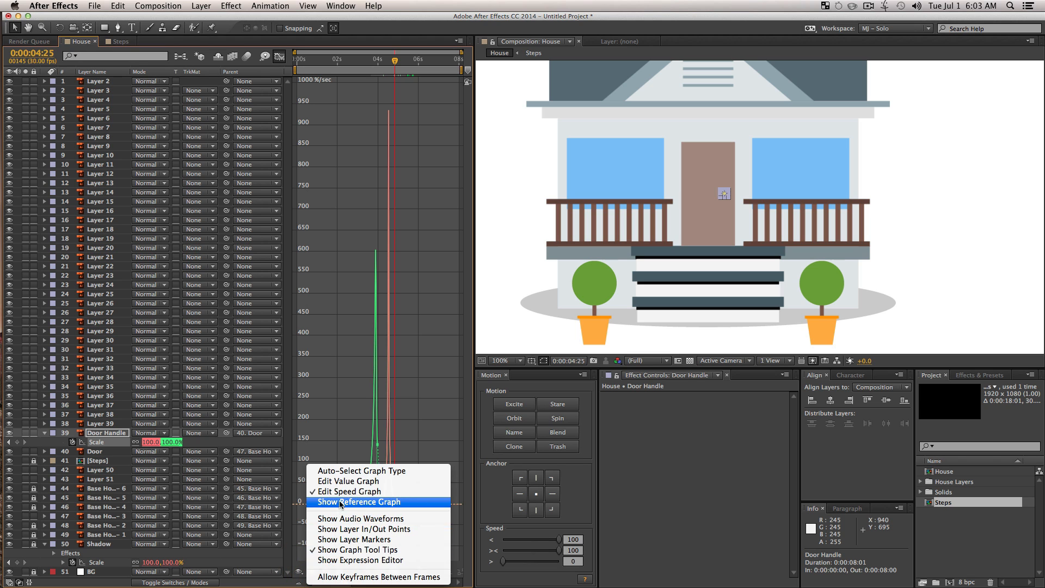
click(300, 569)
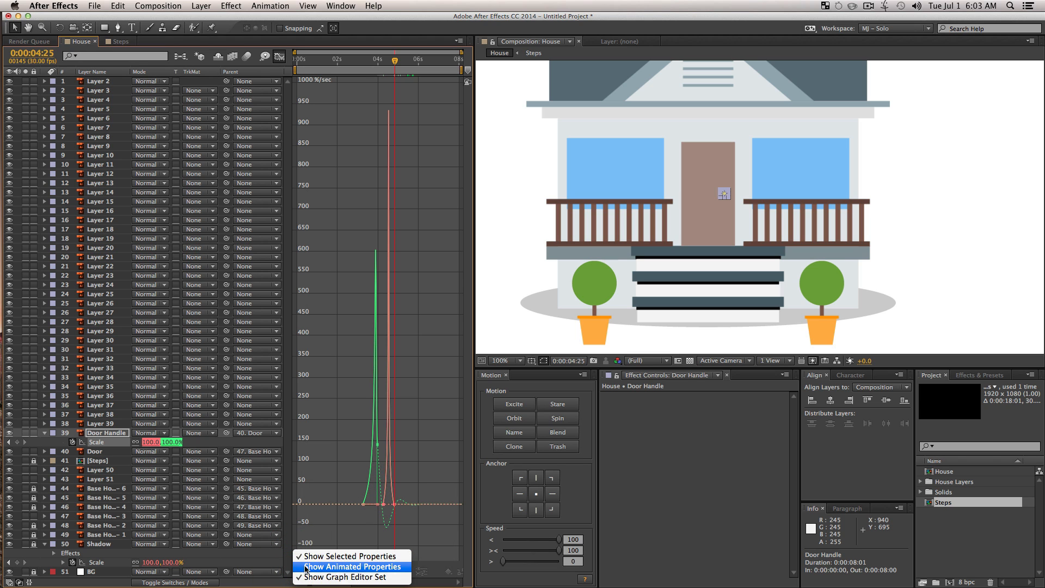
click(316, 422)
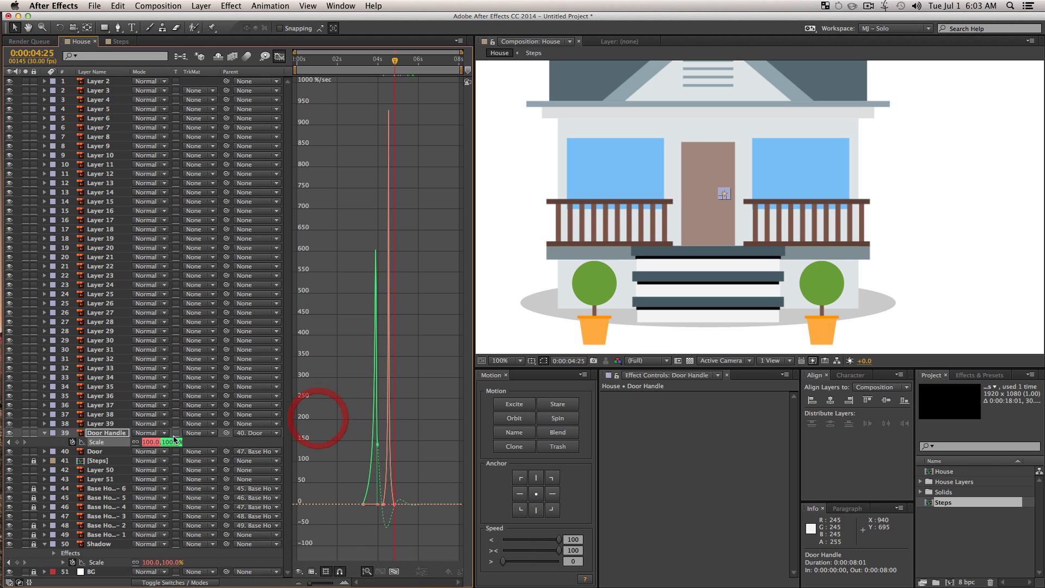
Step: Magnify the Door Handle's Scale curve in the Graph Editor and select its last keyframe
click(108, 441)
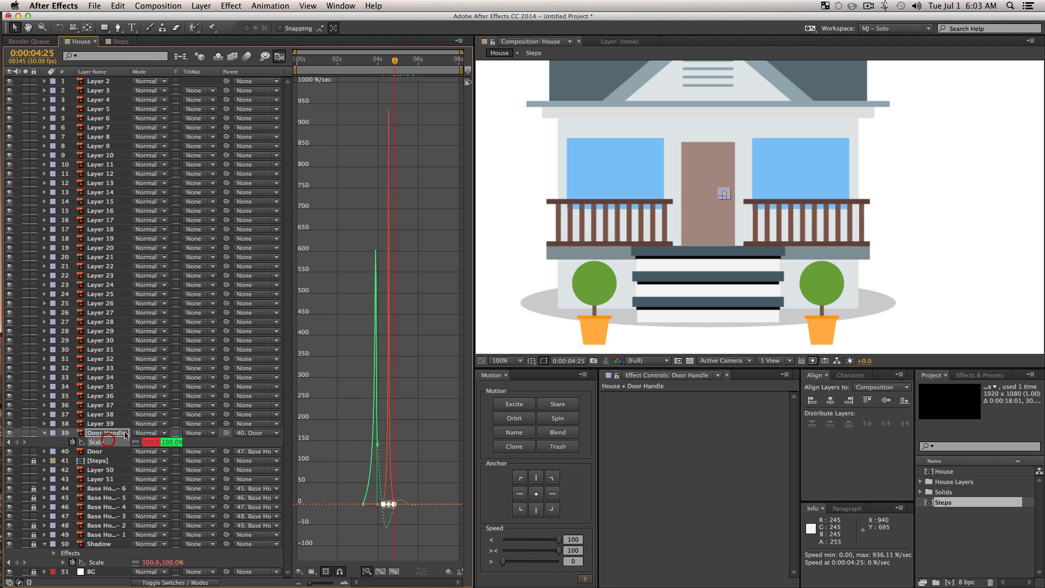
key(z)
click(392, 504)
key(v)
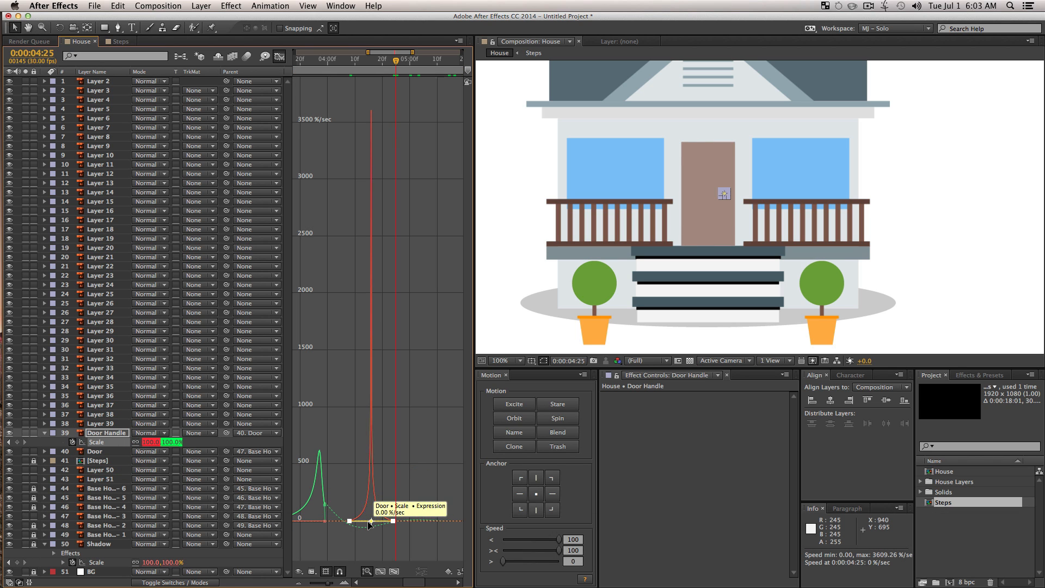
click(399, 536)
drag(412, 540, 388, 532)
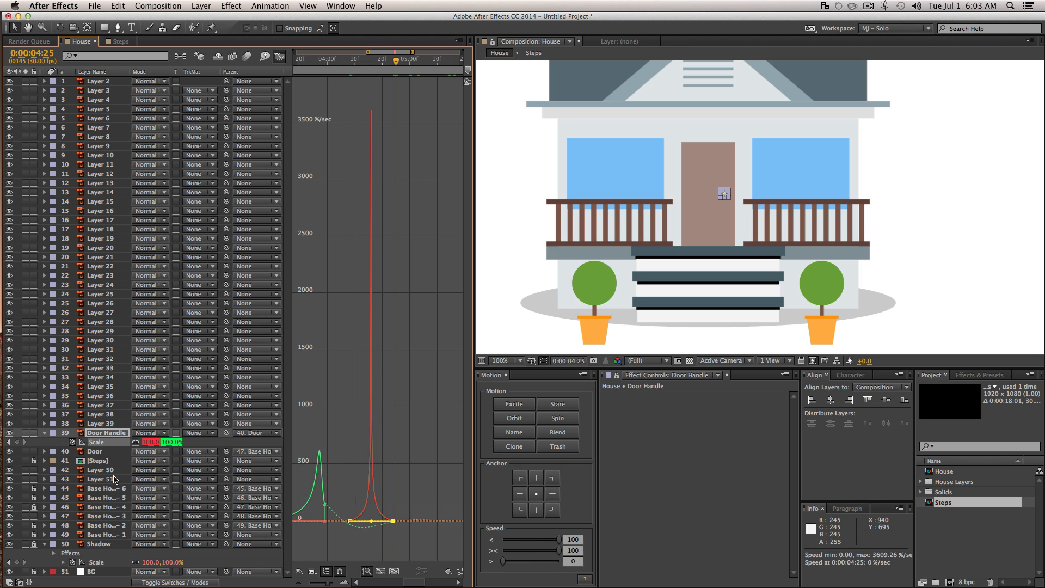
Step: Reveal the Door's Scale property and switch the timeline from the Graph Editor back to layer bars with Door Handle selected
click(100, 454)
key(e)
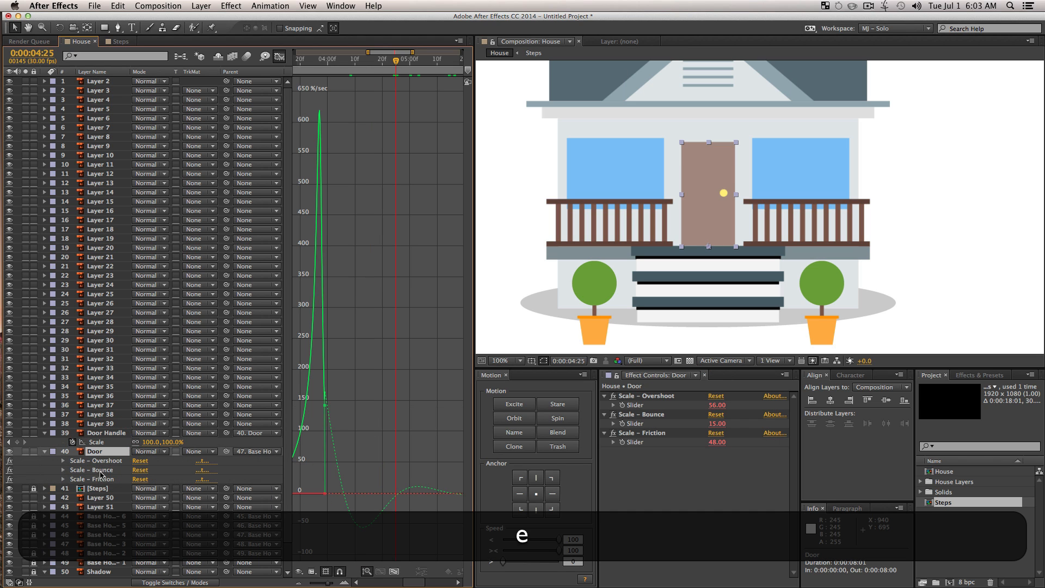
key(r)
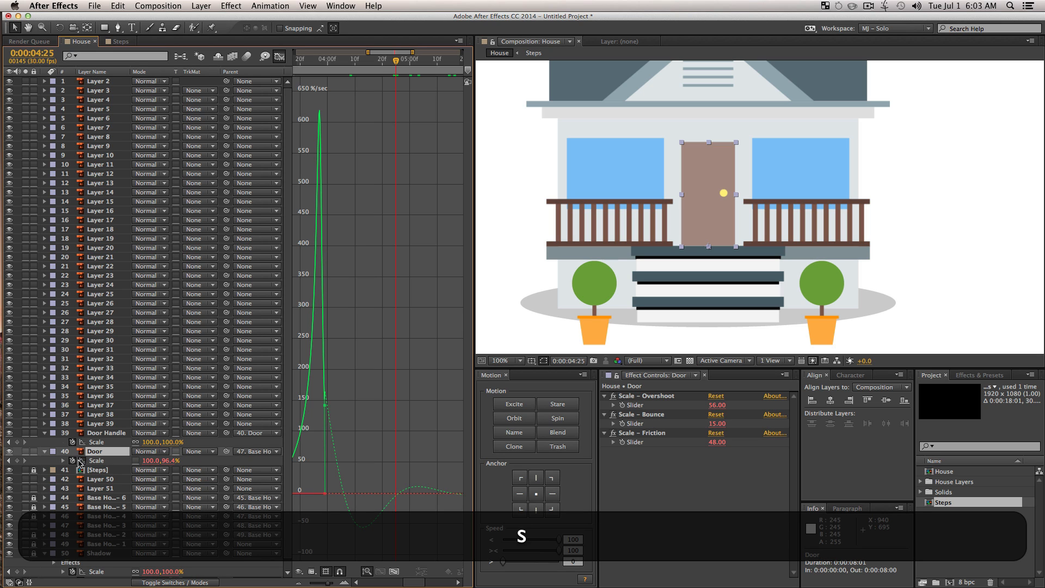
click(82, 460)
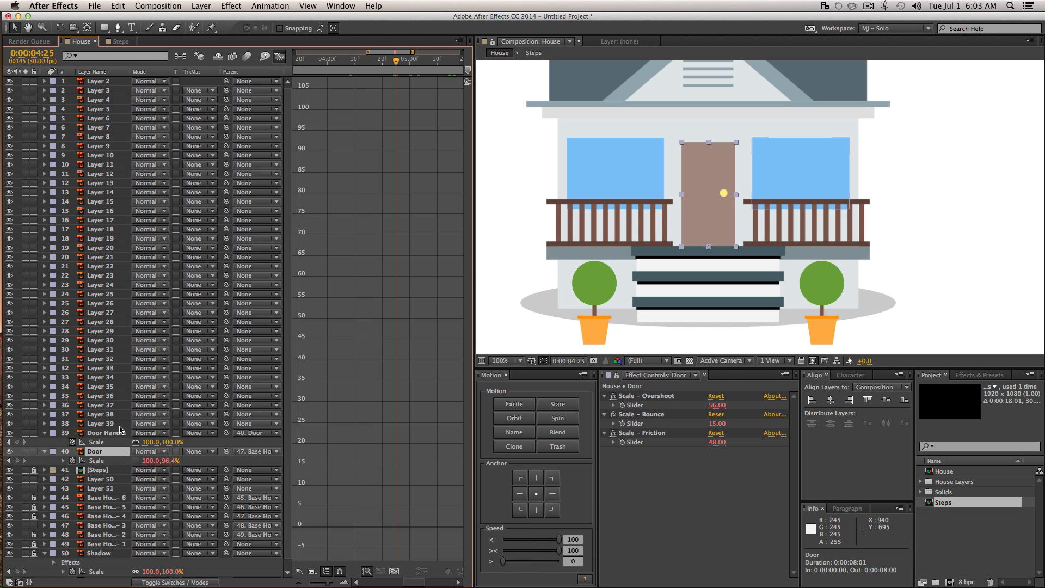
click(117, 432)
click(281, 58)
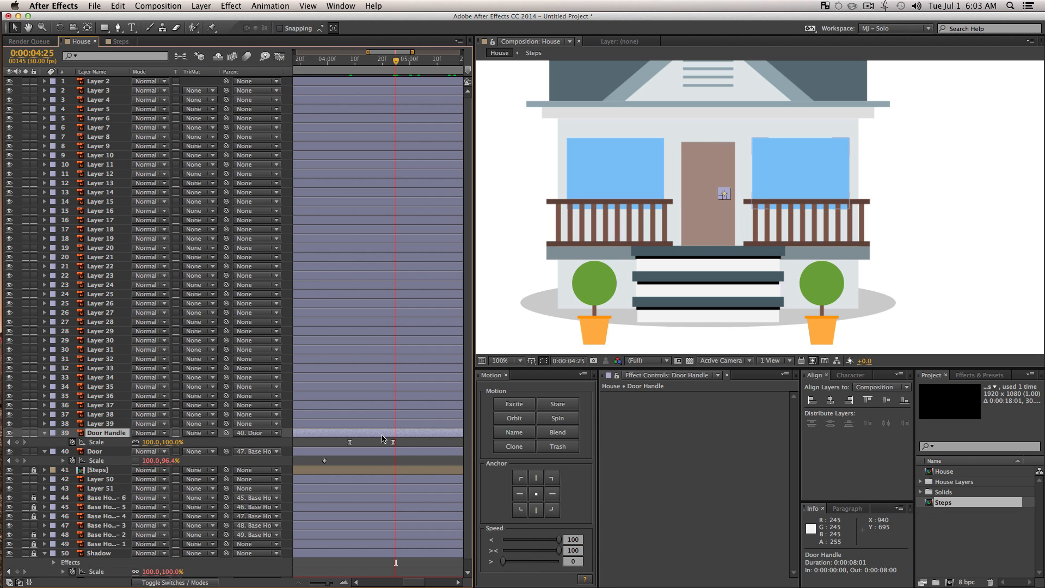
Step: Reapply the 100 middle Speed easing to both Door Handle Scale keyframes and preview the animation from 0:00:04:01
drag(408, 439, 306, 441)
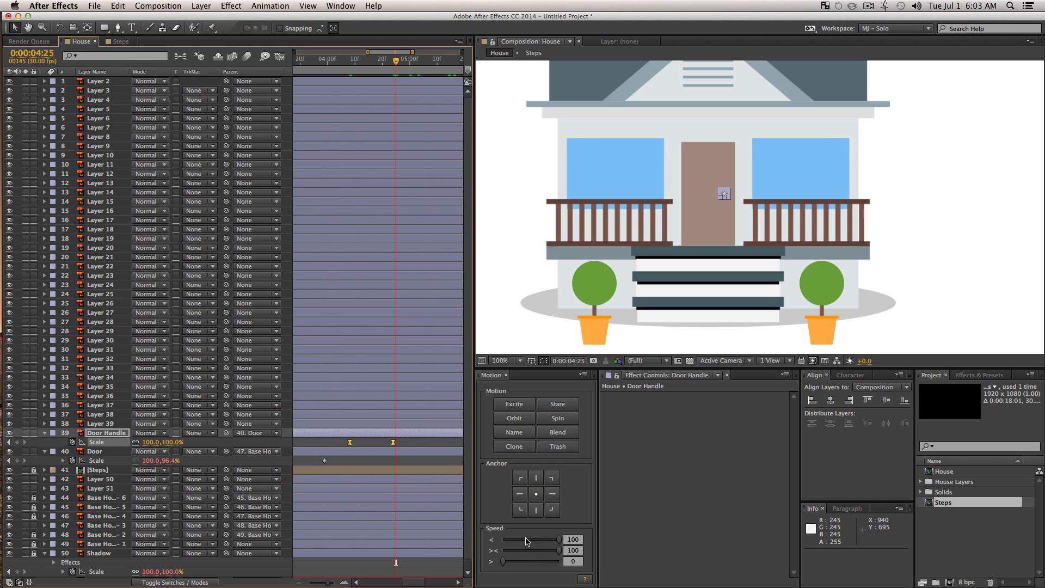
drag(543, 551, 577, 551)
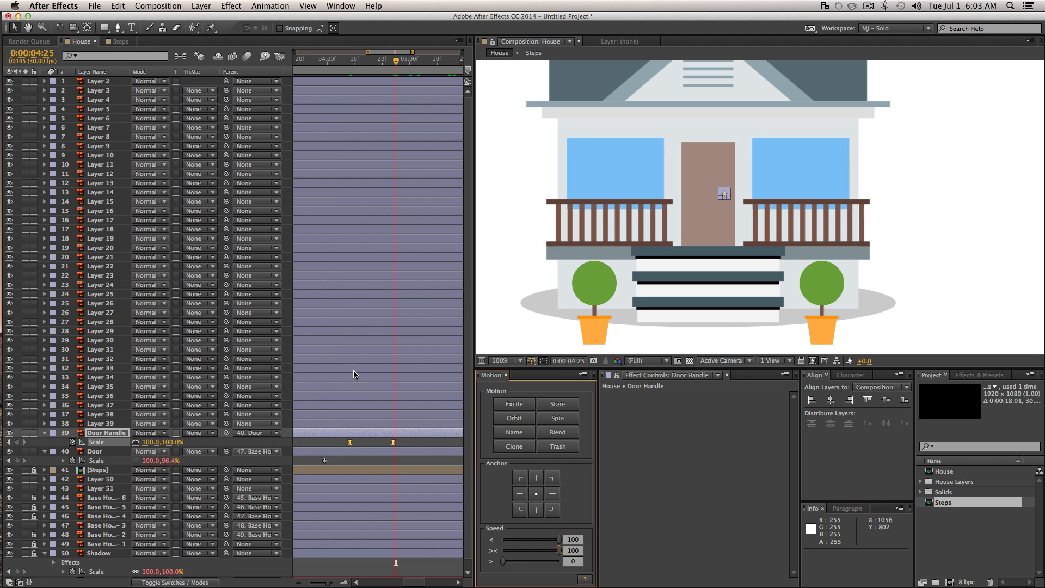
click(332, 64)
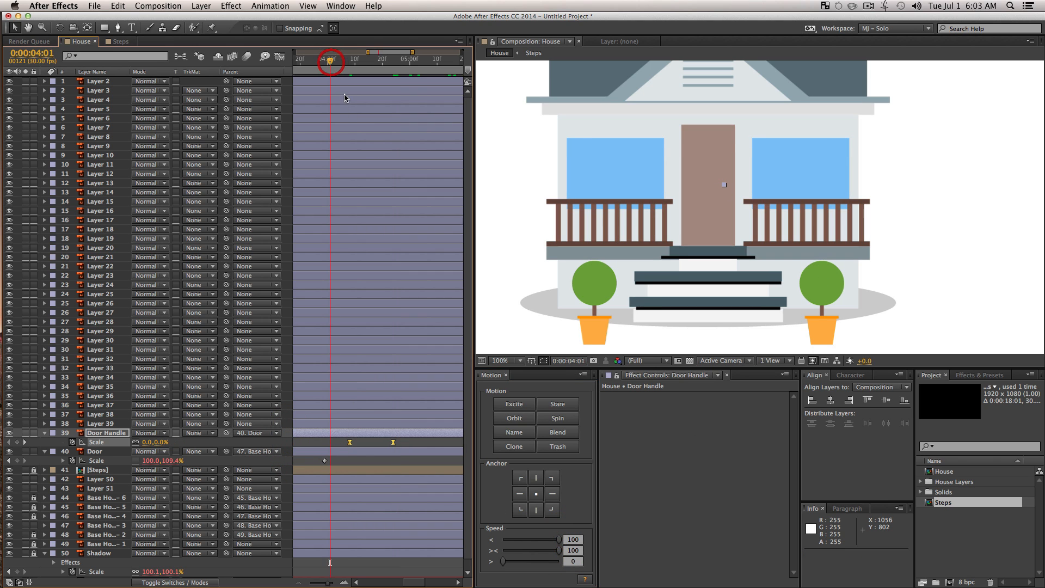
key(space)
key(F2)
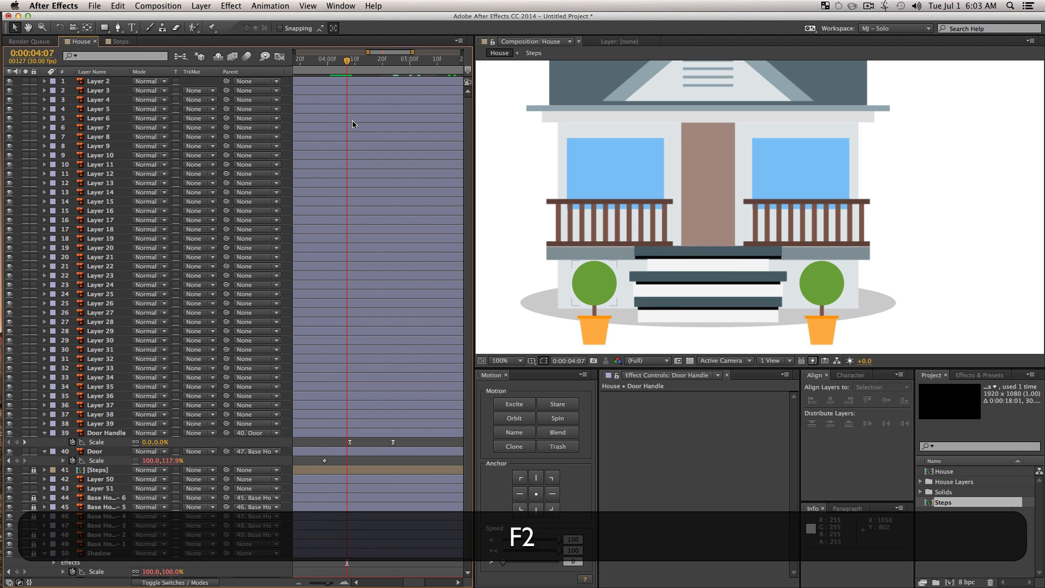
key(space)
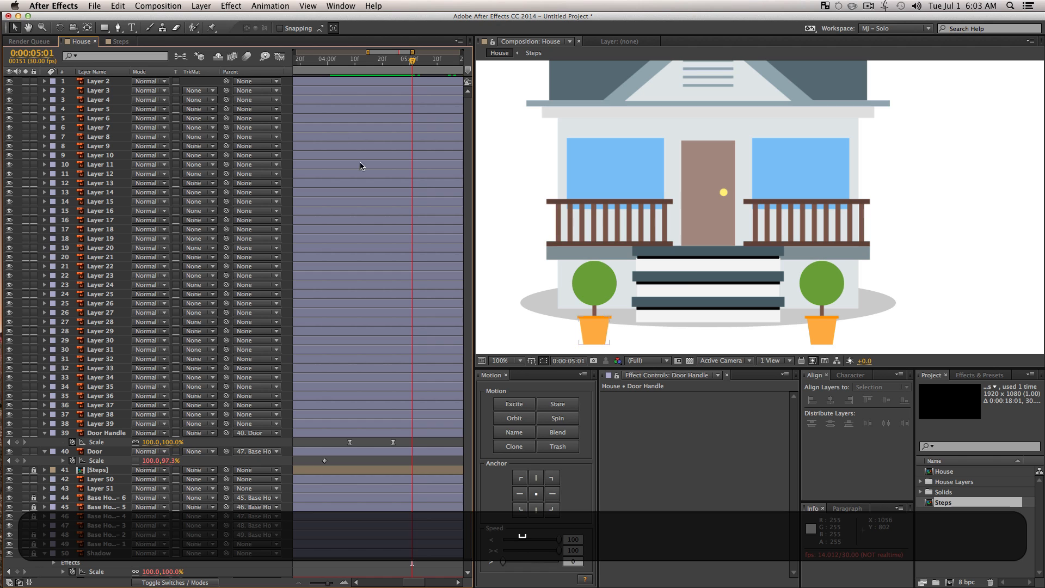
Step: Look over the whole house in the composition and the porch area around the door and windows
key(z)
alt+click(711, 252)
key(space)
drag(688, 227, 587, 306)
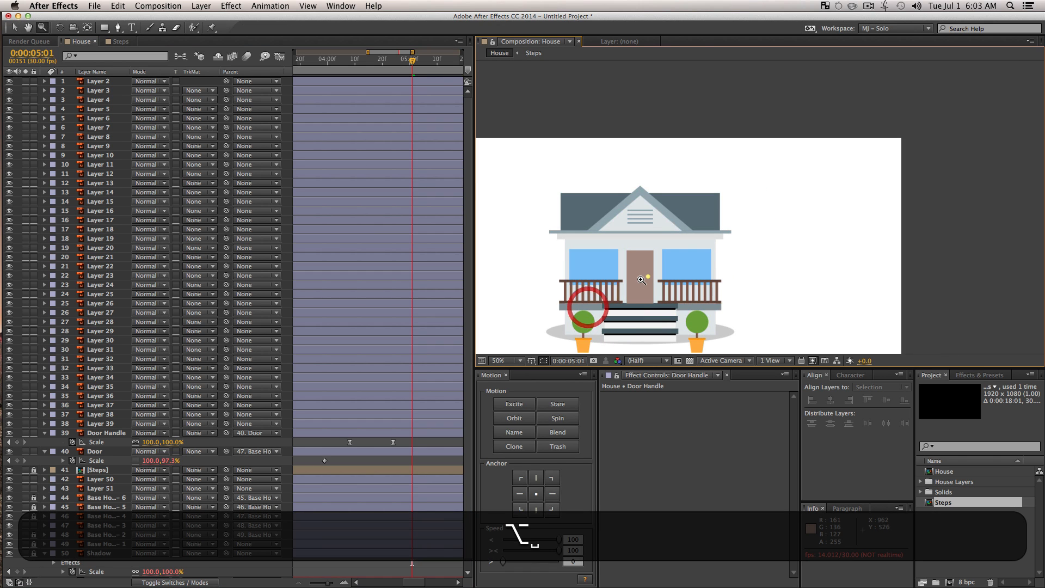
key(z)
click(645, 274)
key(space)
drag(645, 274, 624, 215)
key(v)
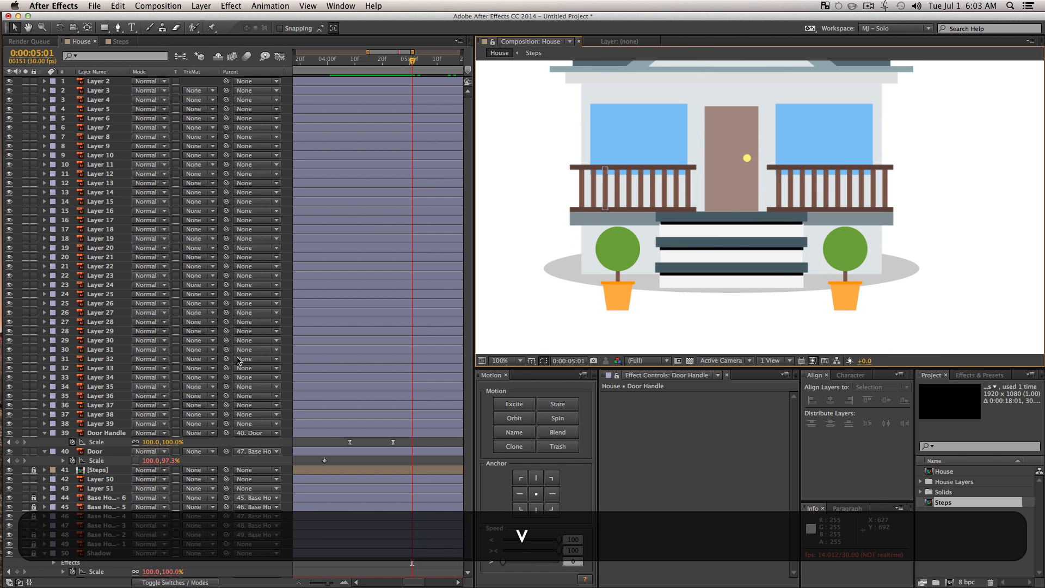
Step: Lock the Door Handle and Door layers
click(96, 432)
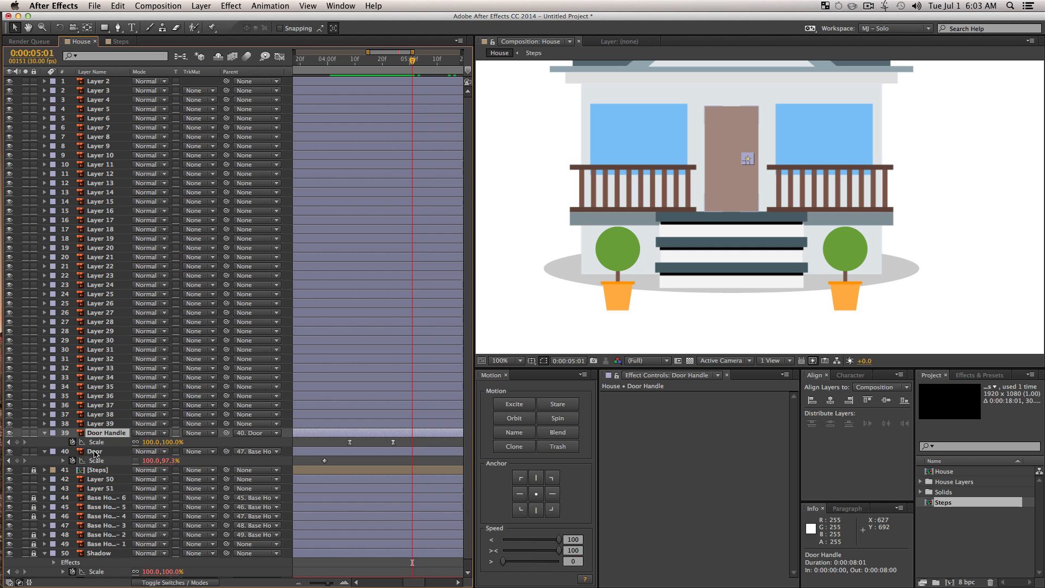
shift+click(94, 452)
drag(33, 432, 33, 451)
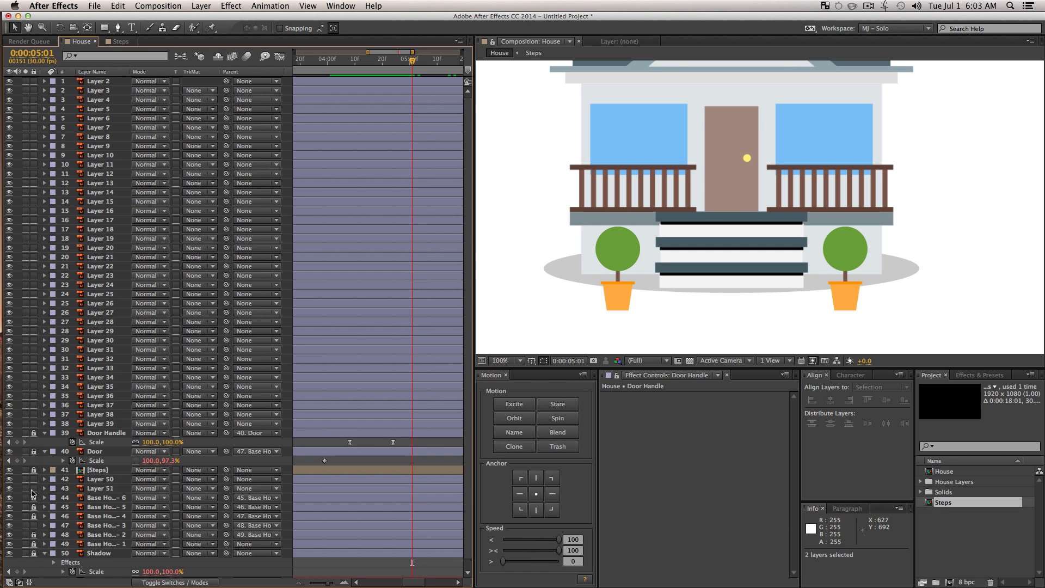
Step: Check what Layer 50 and Layer 51 are, and batch-rename the two blue window layers as Window using the Motion script
click(103, 488)
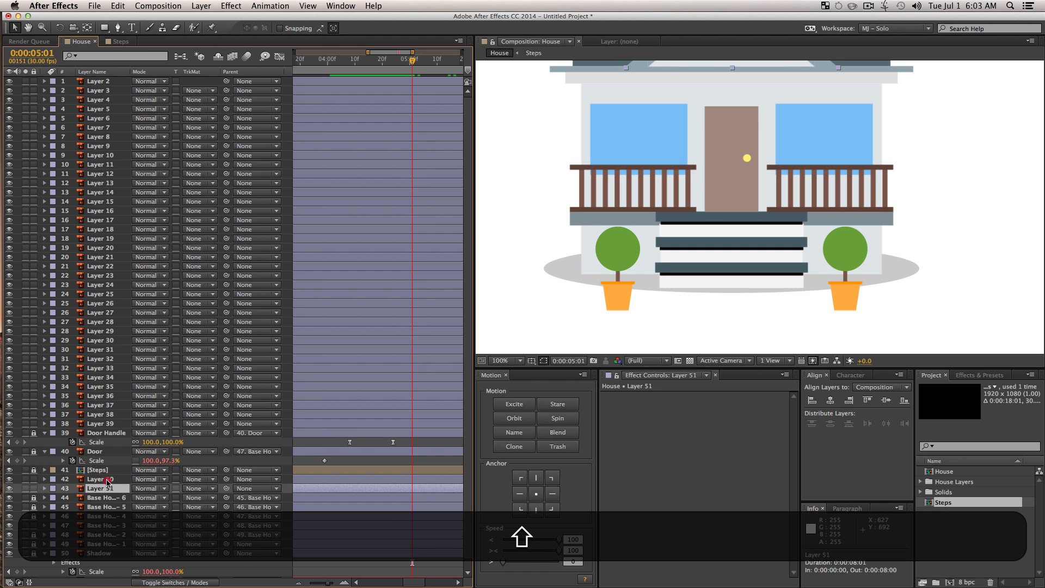
shift+click(101, 479)
key(space)
drag(641, 218, 612, 261)
key(v)
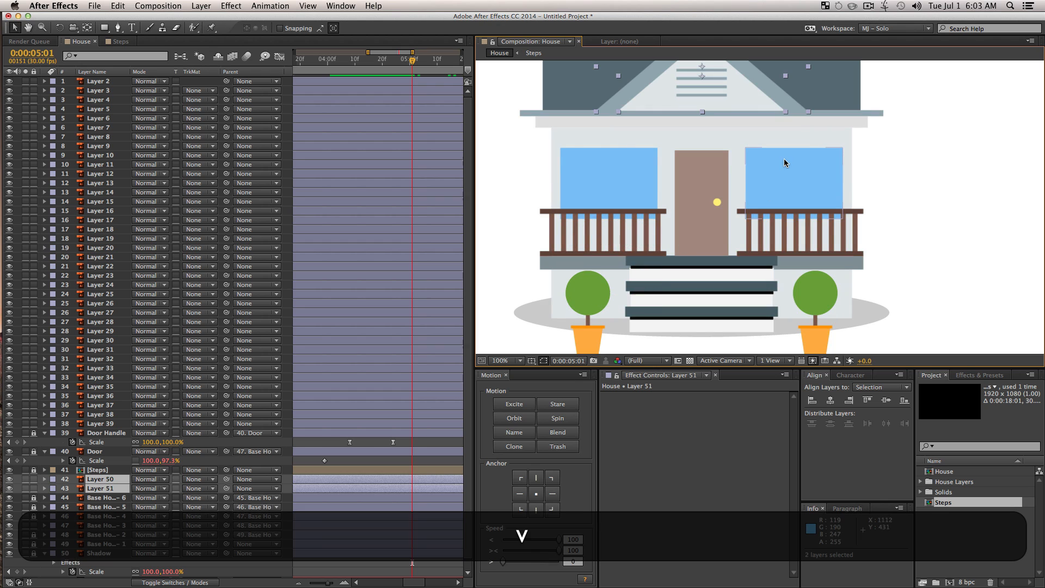
click(784, 163)
click(621, 174)
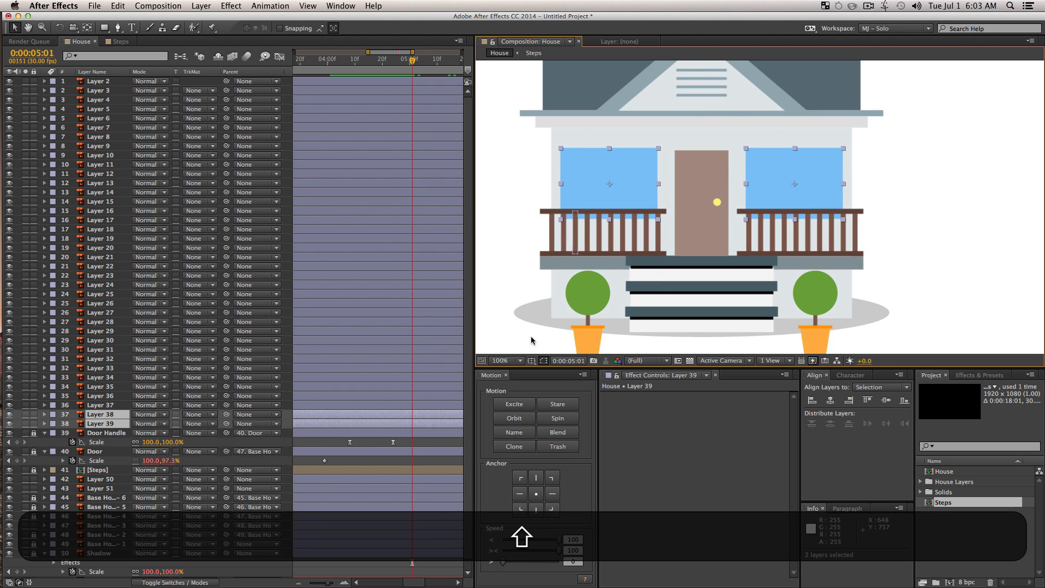
click(514, 432)
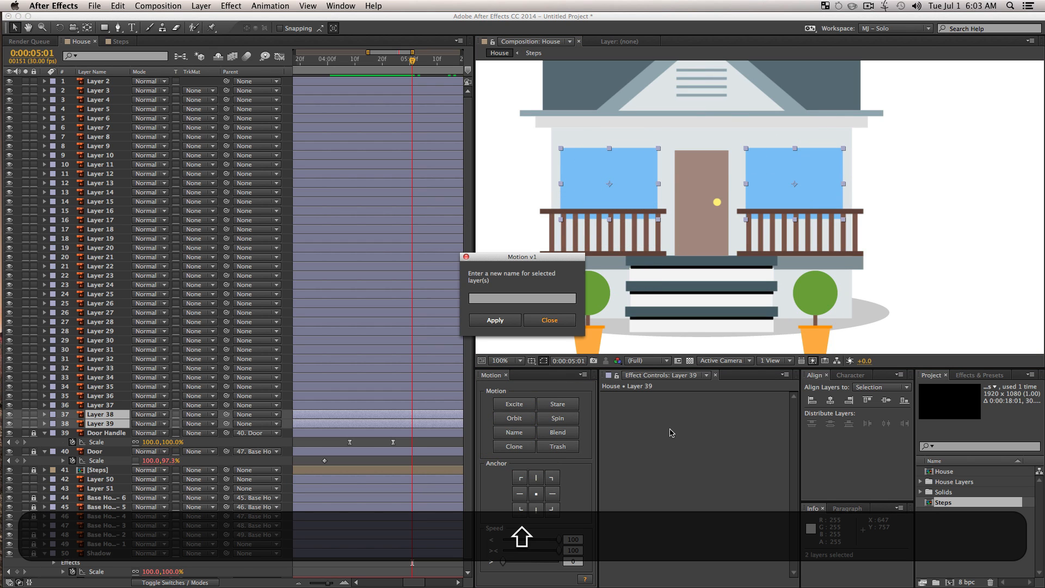
click(503, 299)
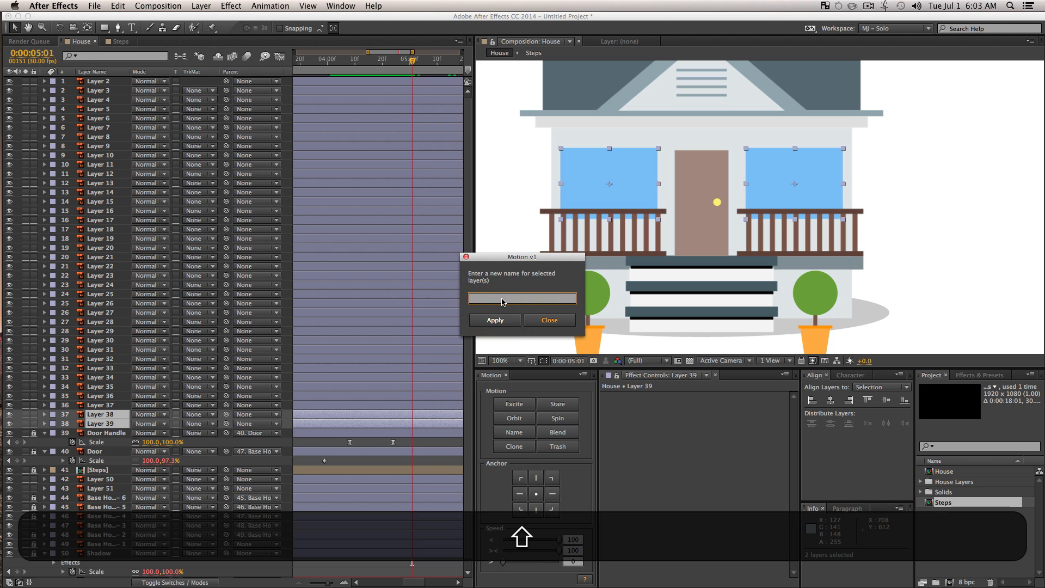
text(WI)
click(479, 324)
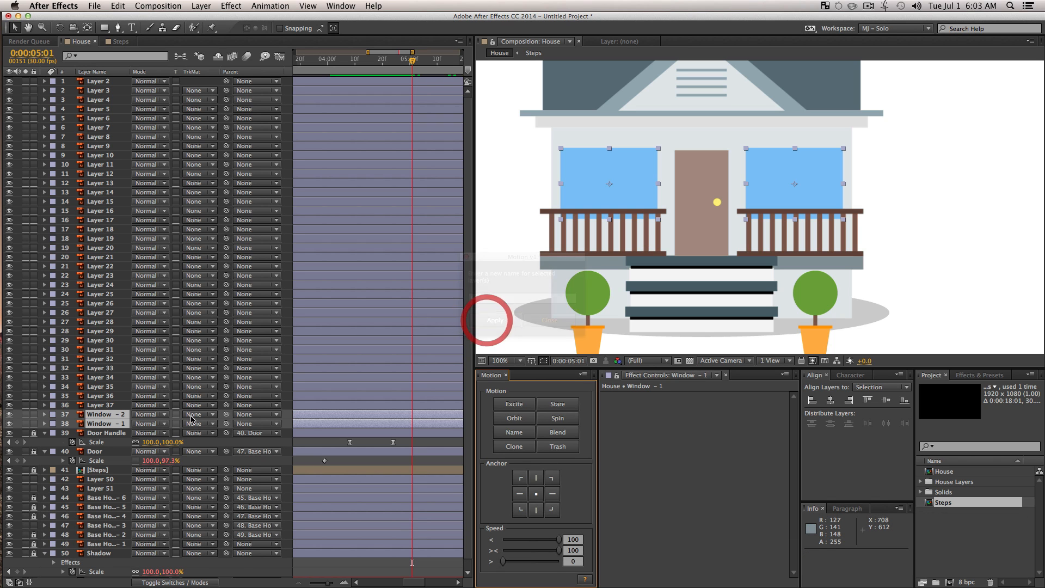
Step: At 0:00:07:00, parent both Window layers to base layer 47 and lock that base layer
click(106, 433)
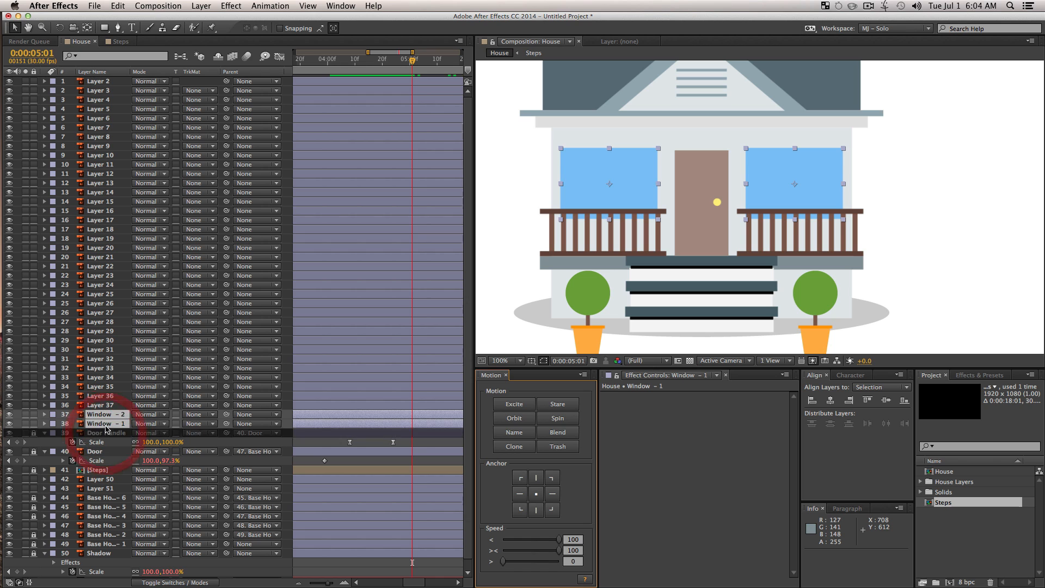
click(109, 405)
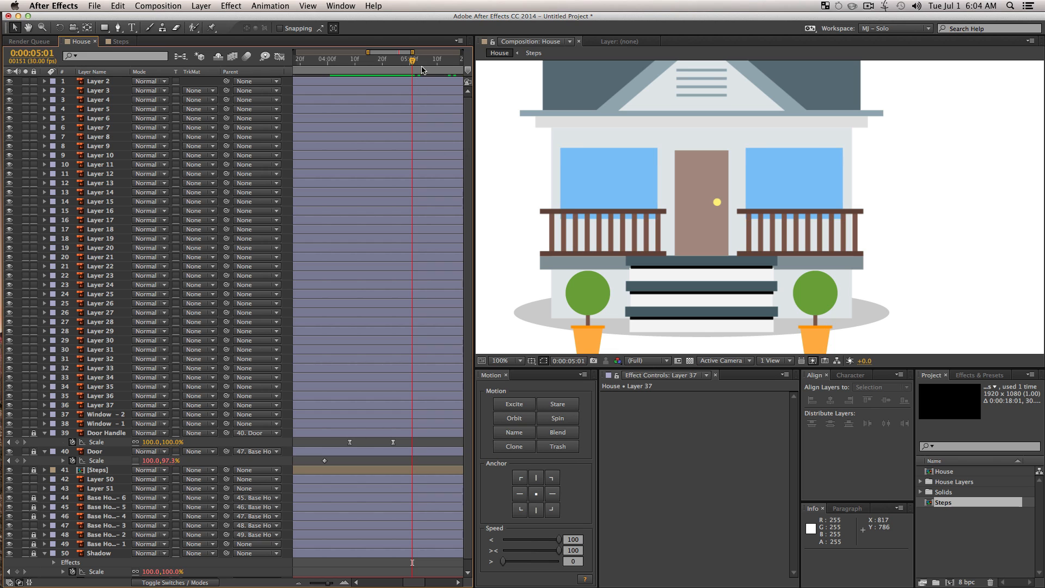
drag(422, 70, 478, 70)
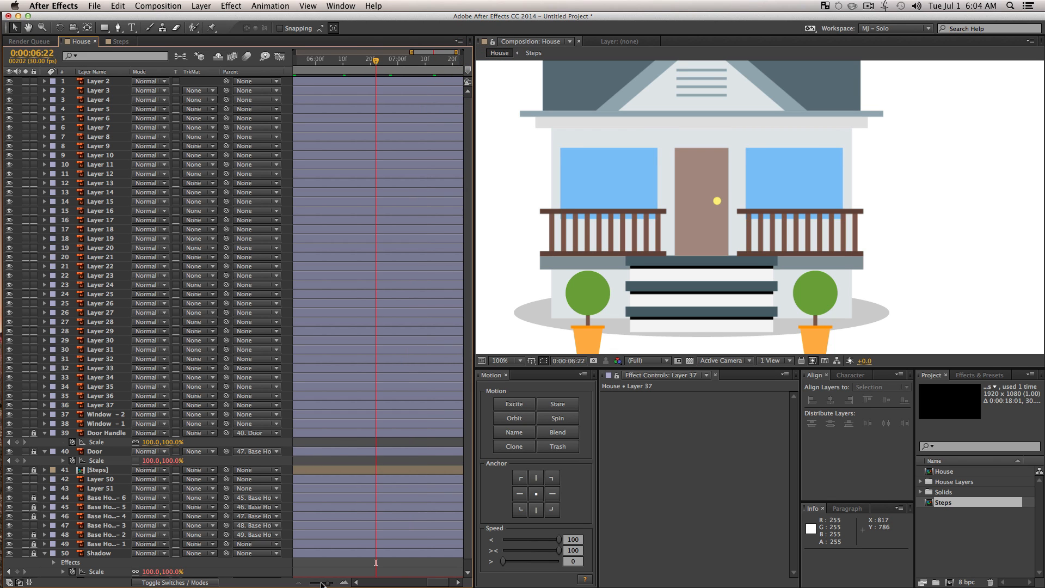
drag(323, 583, 309, 582)
drag(437, 66, 440, 67)
click(95, 424)
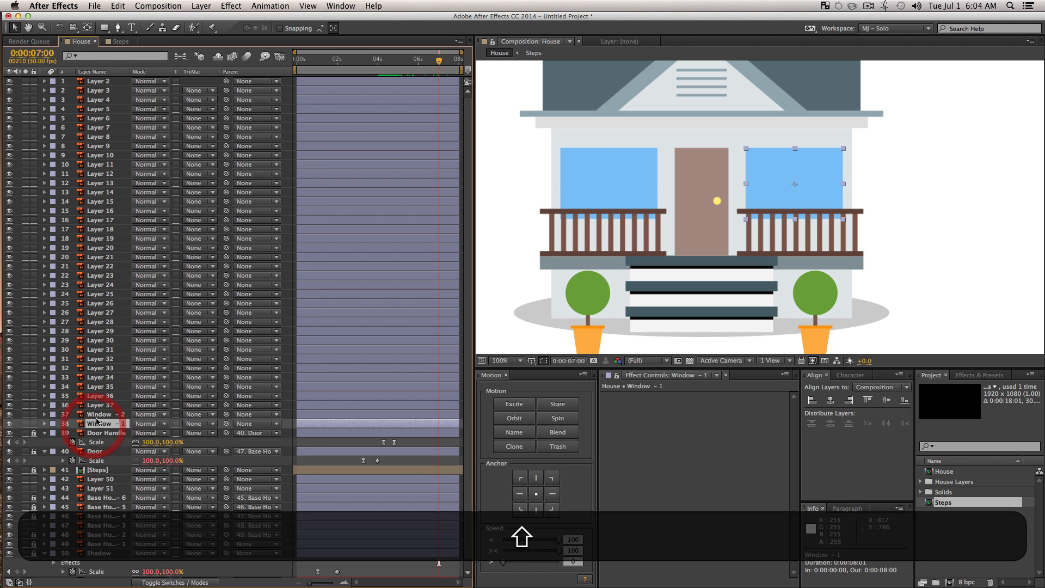
shift+click(96, 416)
drag(227, 416, 228, 417)
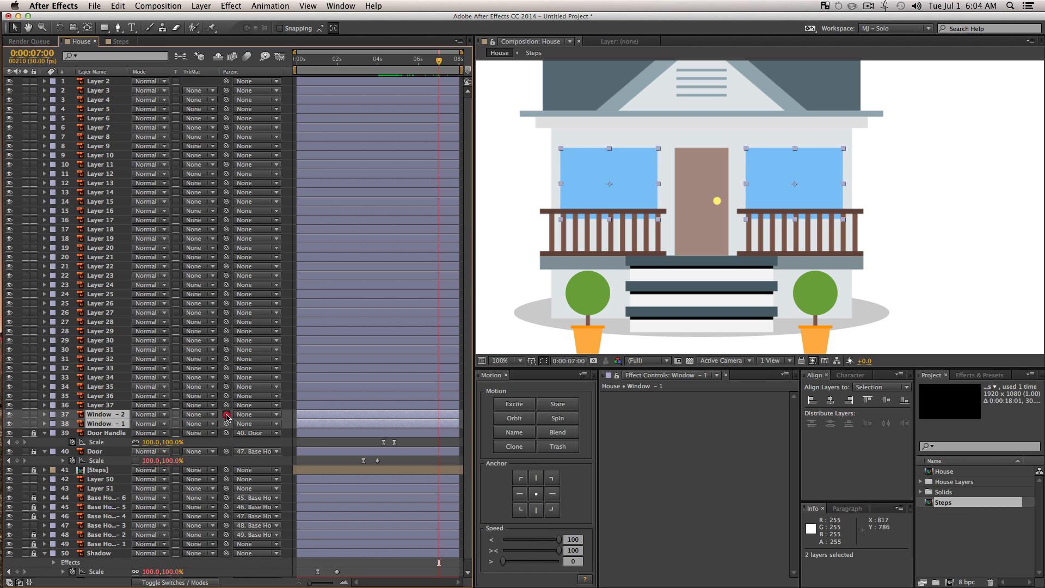
drag(134, 457, 110, 527)
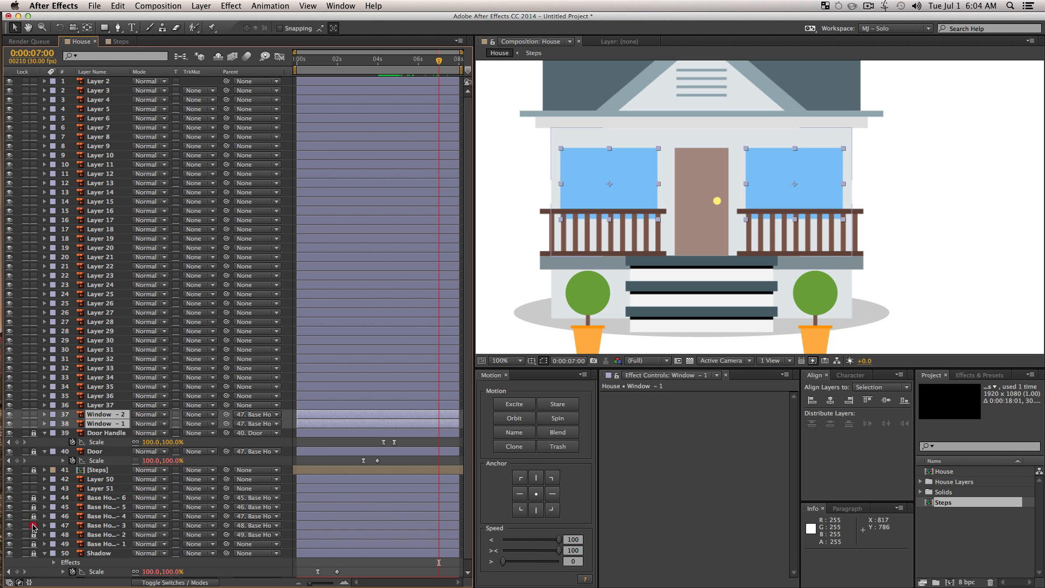
click(33, 527)
Step: Keyframe both Window layers' Scale at 100% and place the keyframes at 0:00:04:13
key(s)
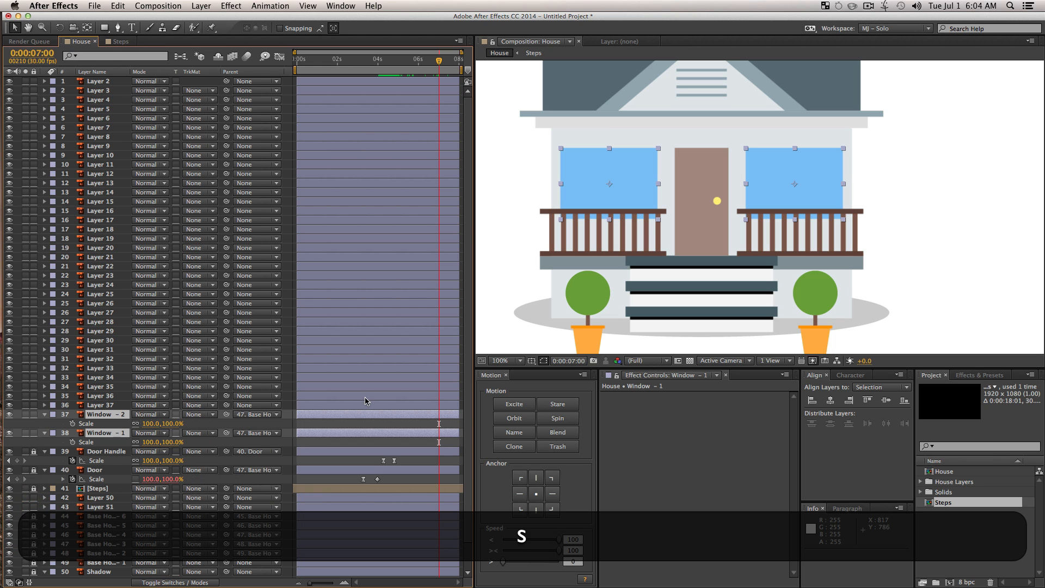
drag(433, 64, 378, 96)
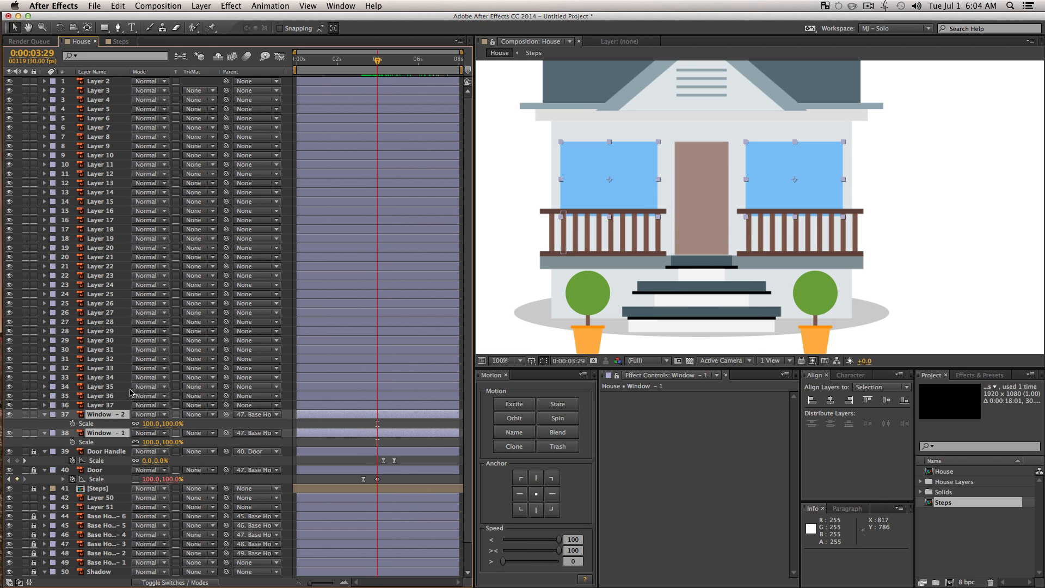
click(73, 424)
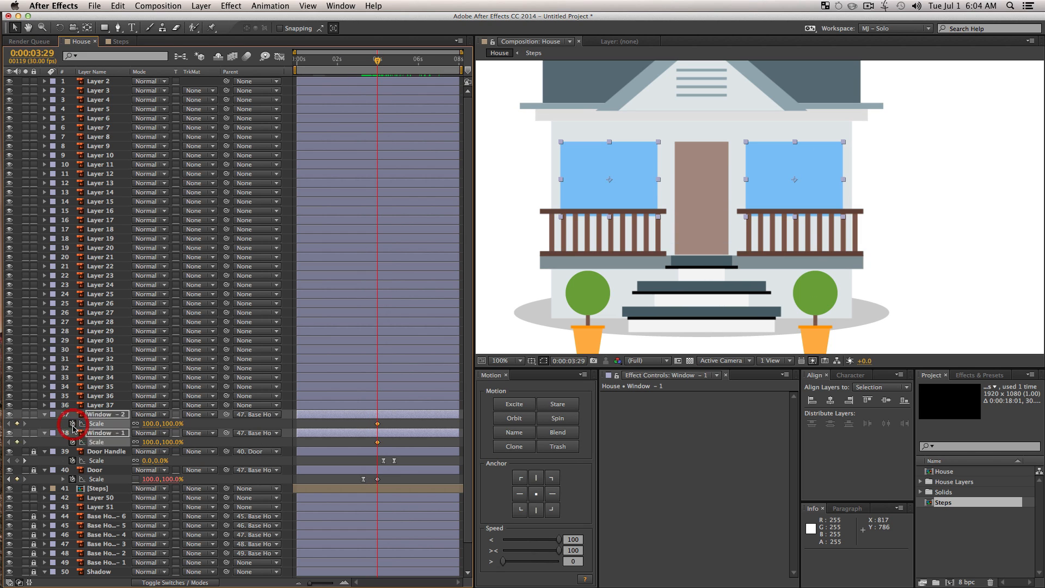
drag(378, 425, 386, 425)
Step: Unlink the Scale proportions of both Window layers and clear the selection
click(135, 423)
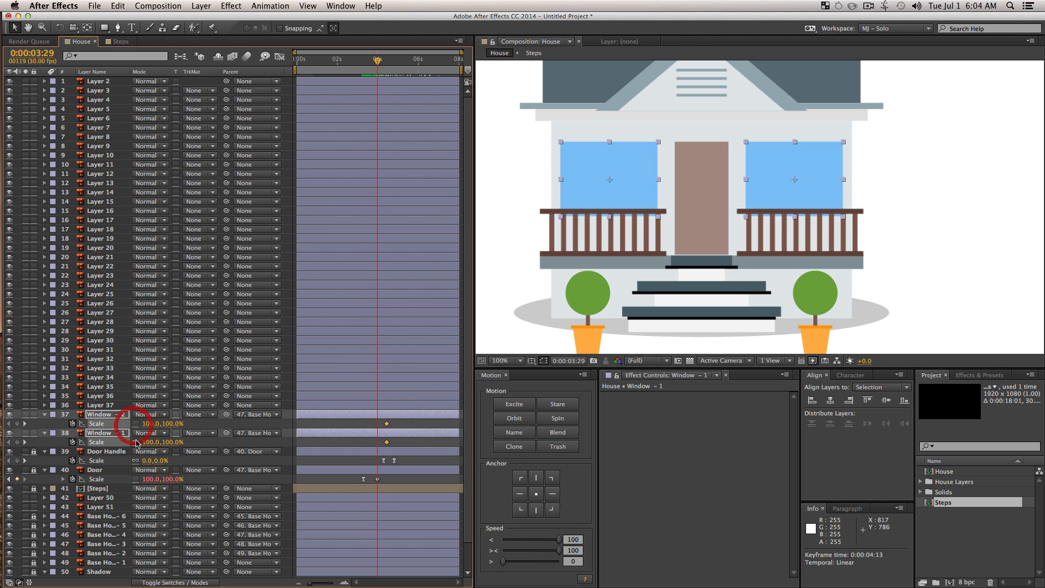
click(135, 442)
click(340, 425)
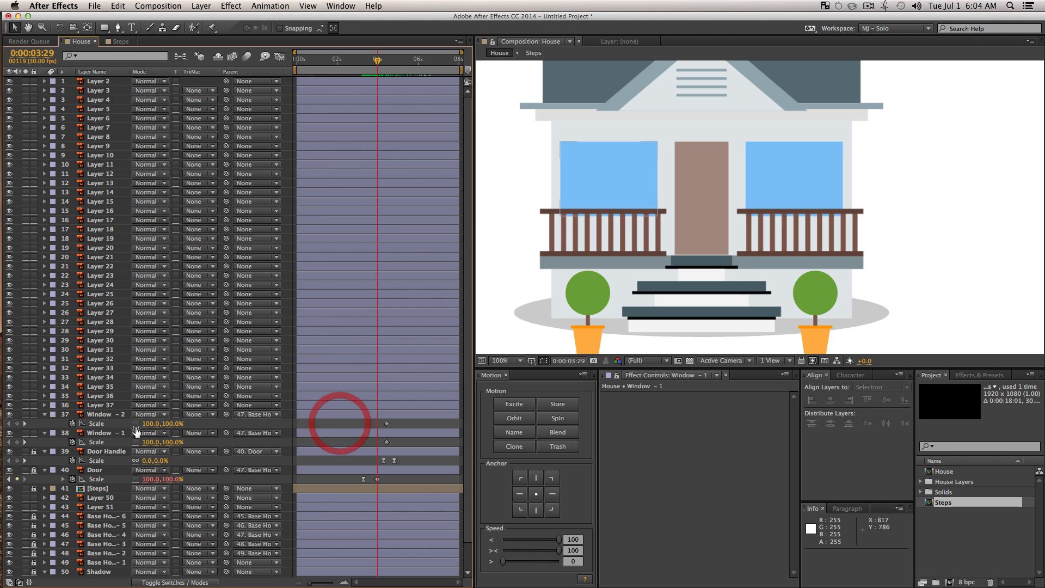
Step: Set Window - 1's anchor point to its middle-left edge and Window - 2's to its middle-right edge, and select both layers
click(106, 433)
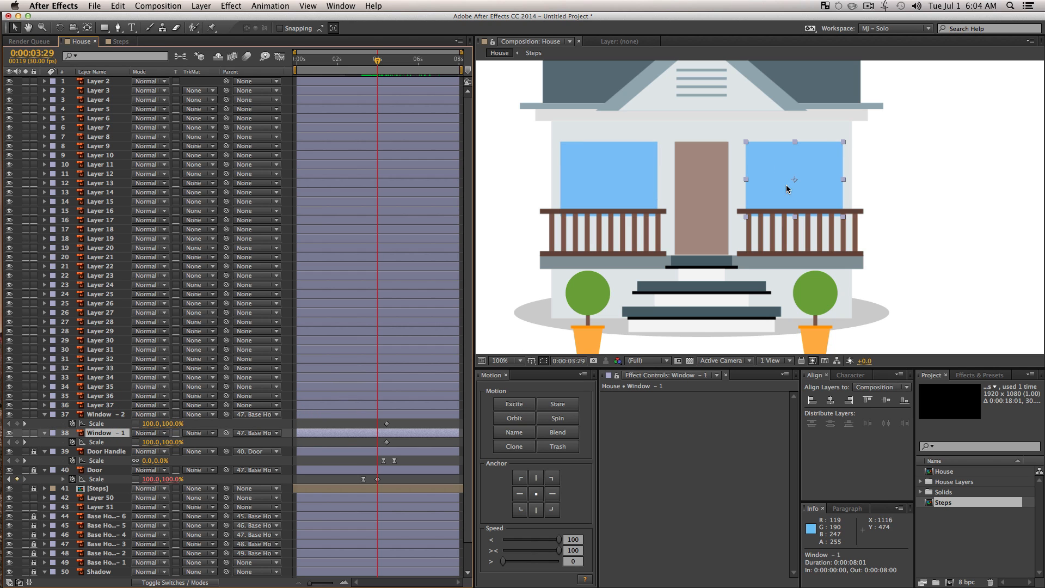
click(520, 492)
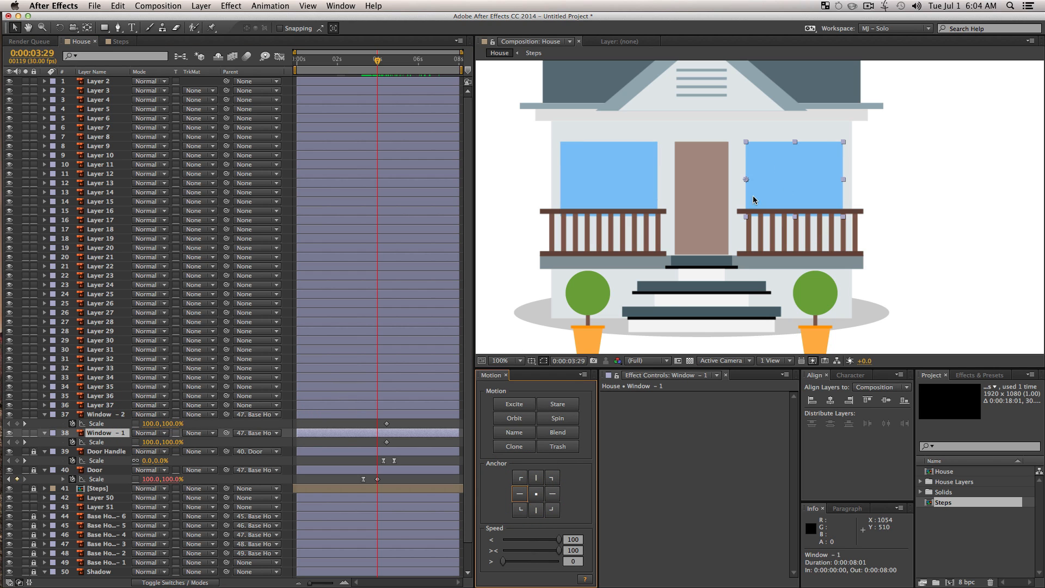
click(109, 414)
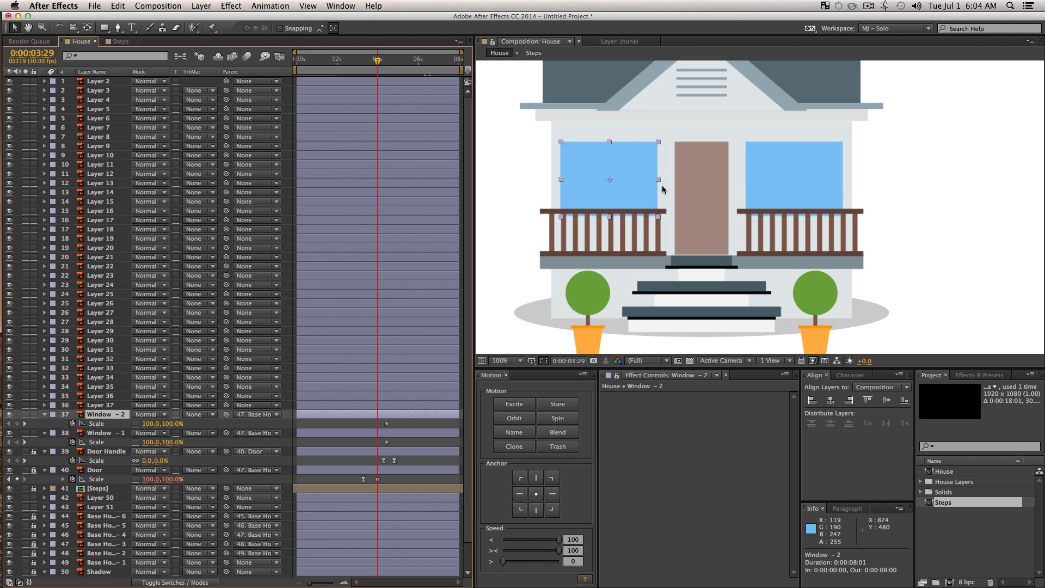
click(552, 494)
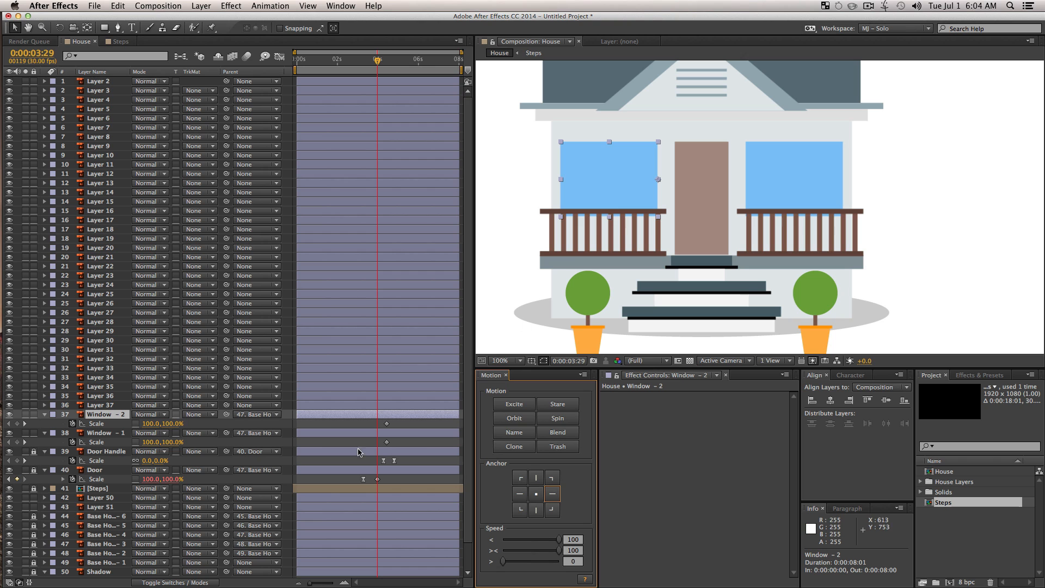
key(shift)
shift+click(114, 434)
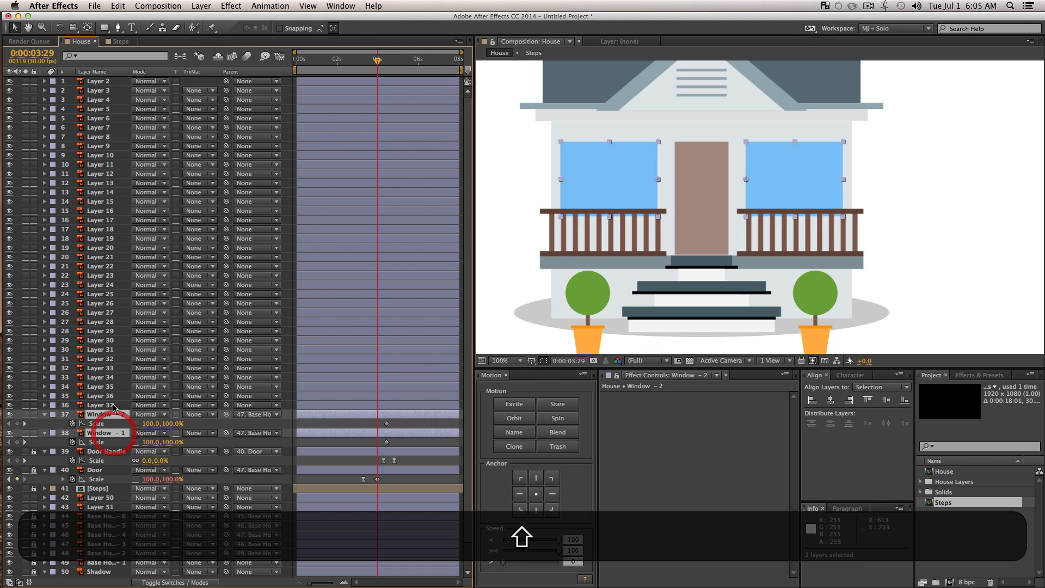
Step: At 0:00:03:29, set the horizontal Scale of both Window layers to 0% and preview the growth
click(151, 423)
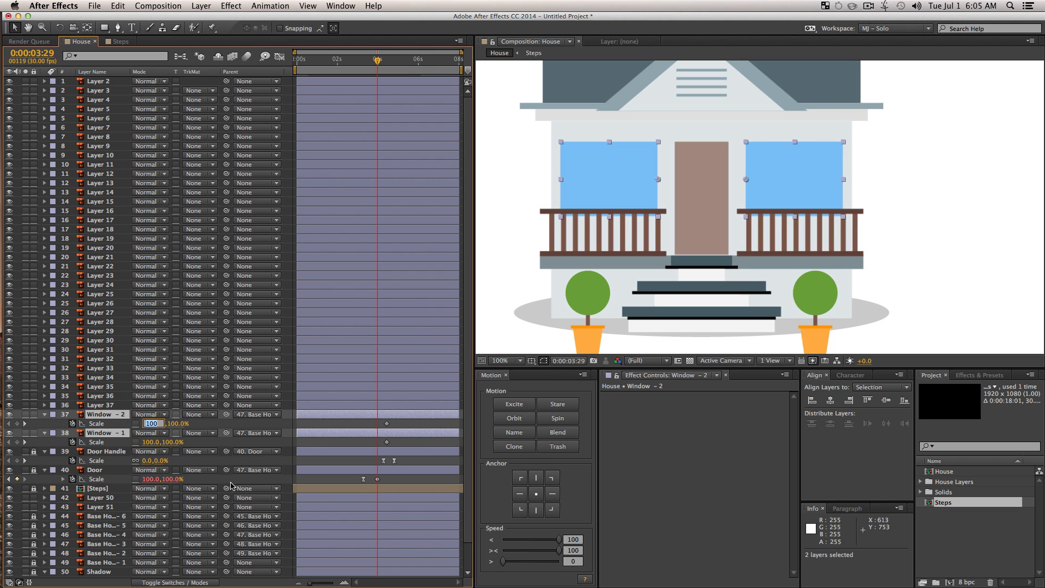
text(0)
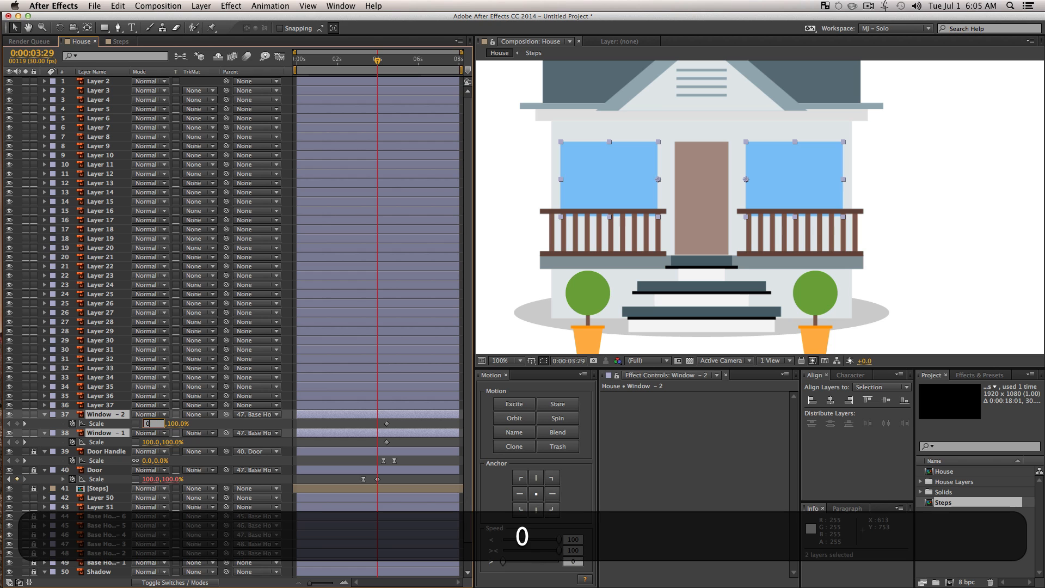
key(Return)
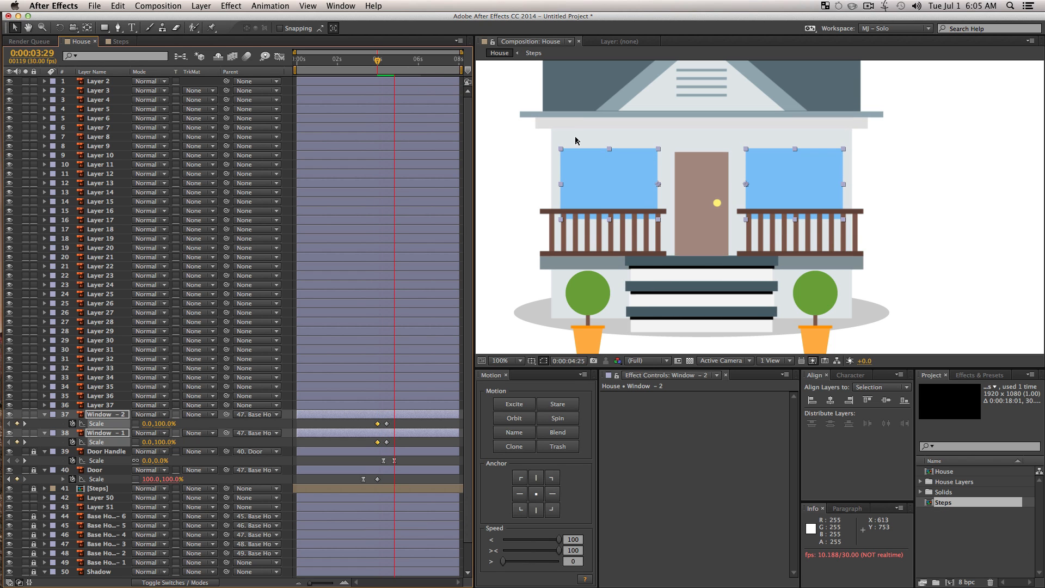
key(space)
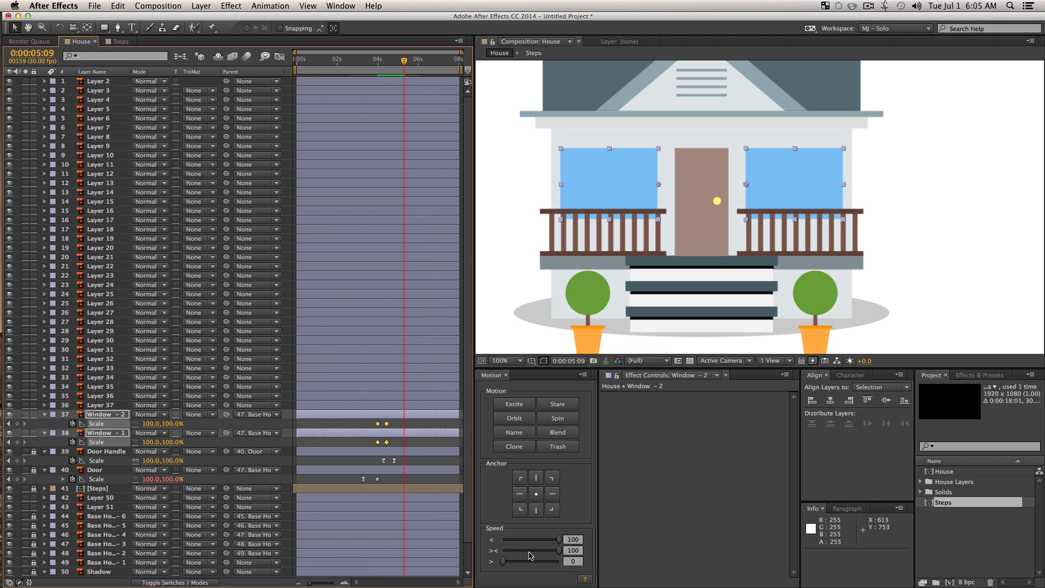
Step: Ease both Window layers' Scale keyframes with an in-and-out speed of 63, checking the speed curve in the Graph Editor
click(540, 551)
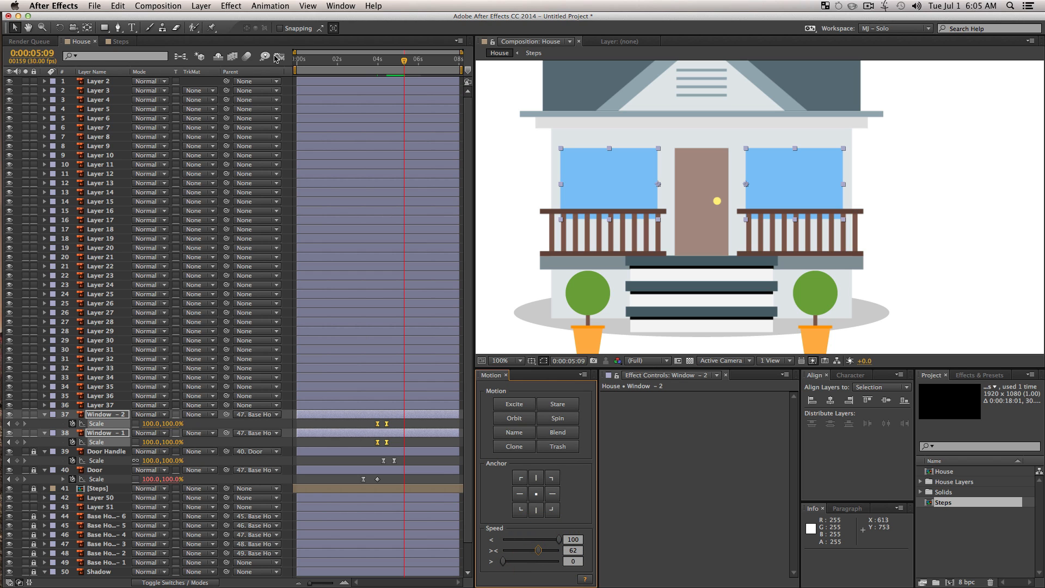
click(279, 57)
drag(348, 505, 407, 534)
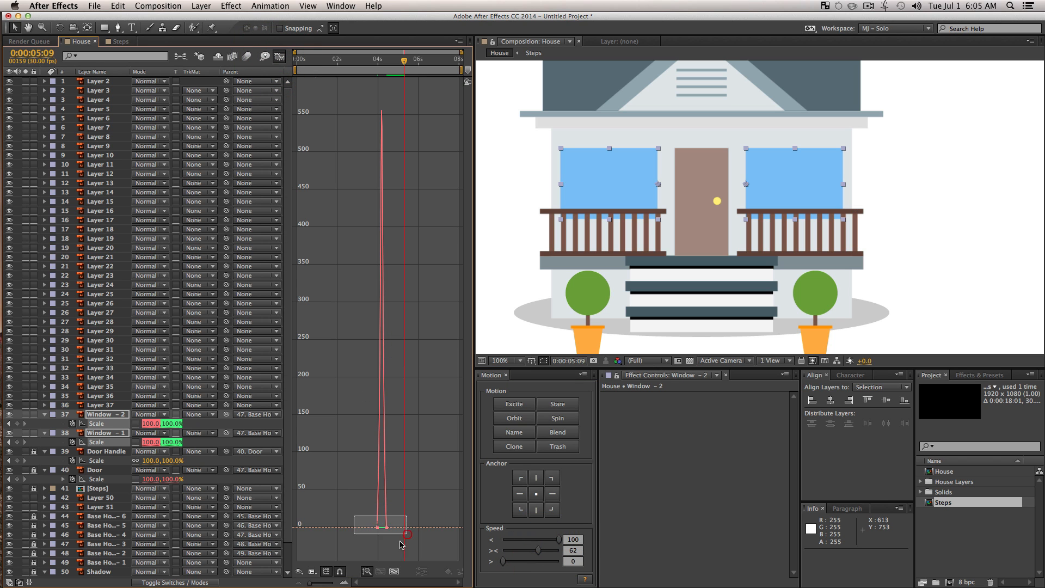
key(z)
click(384, 520)
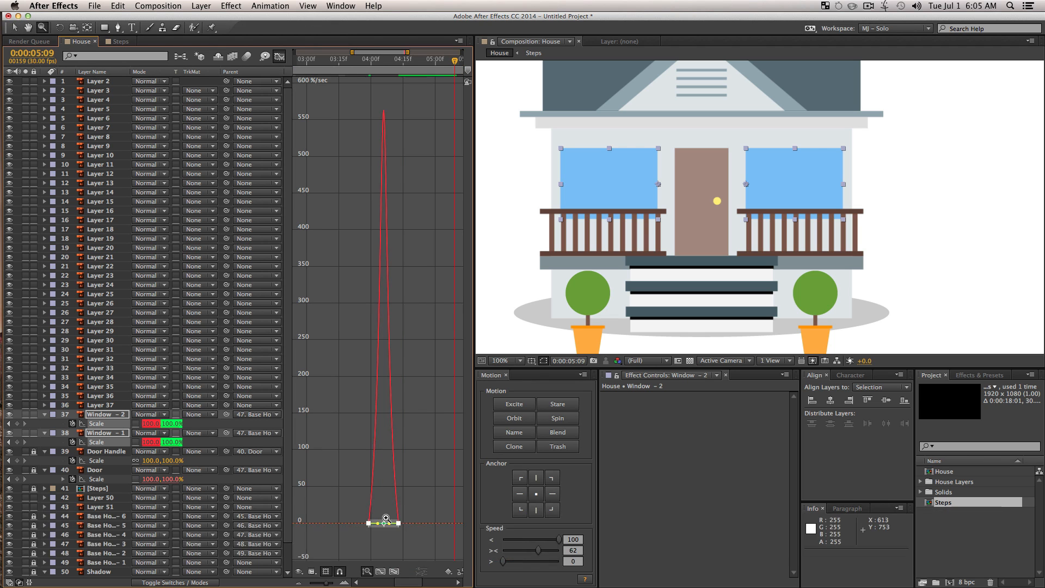
key(z)
click(429, 539)
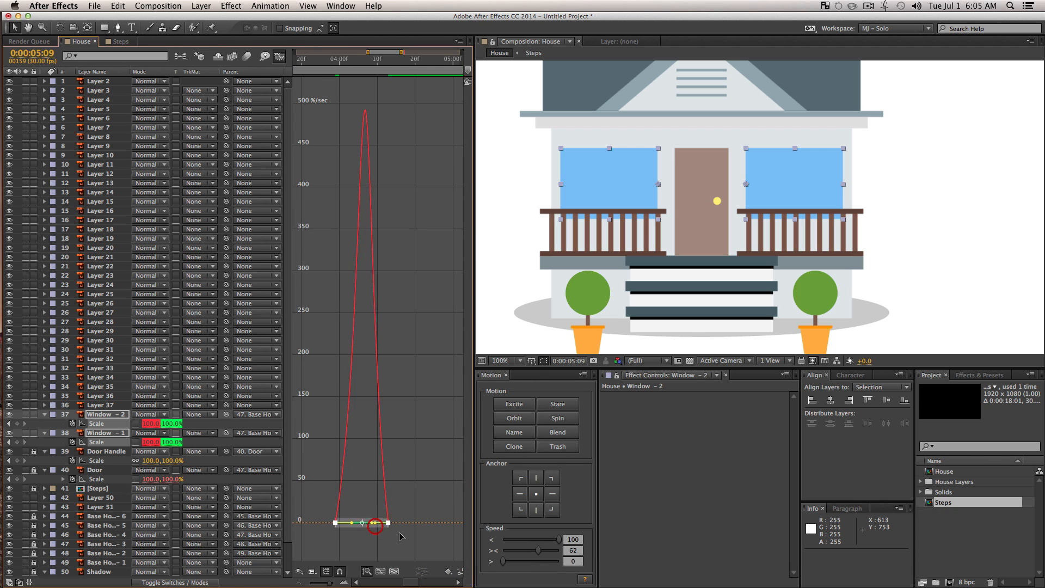
drag(421, 539, 304, 494)
click(537, 550)
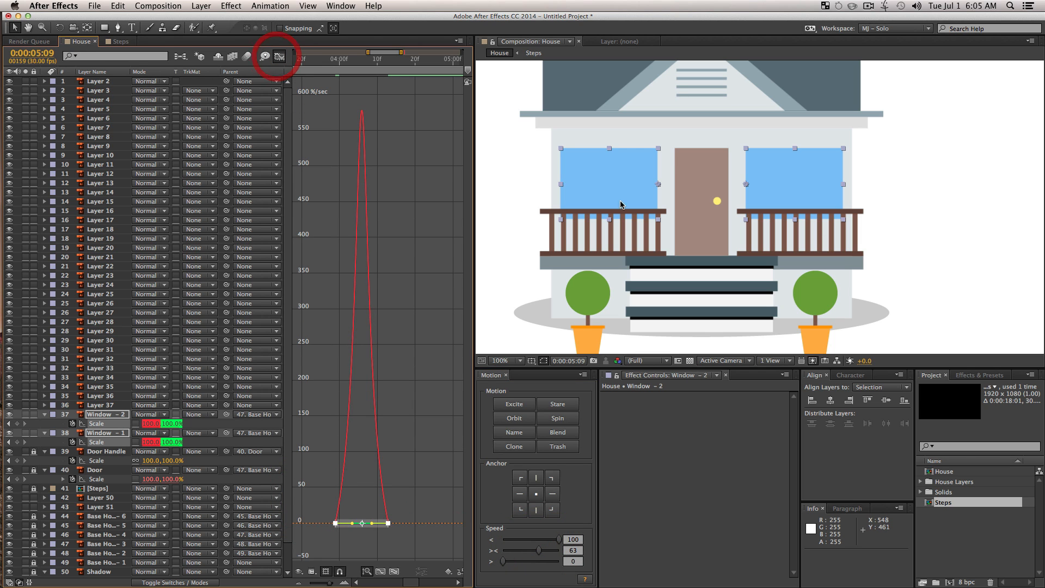
click(280, 57)
click(898, 275)
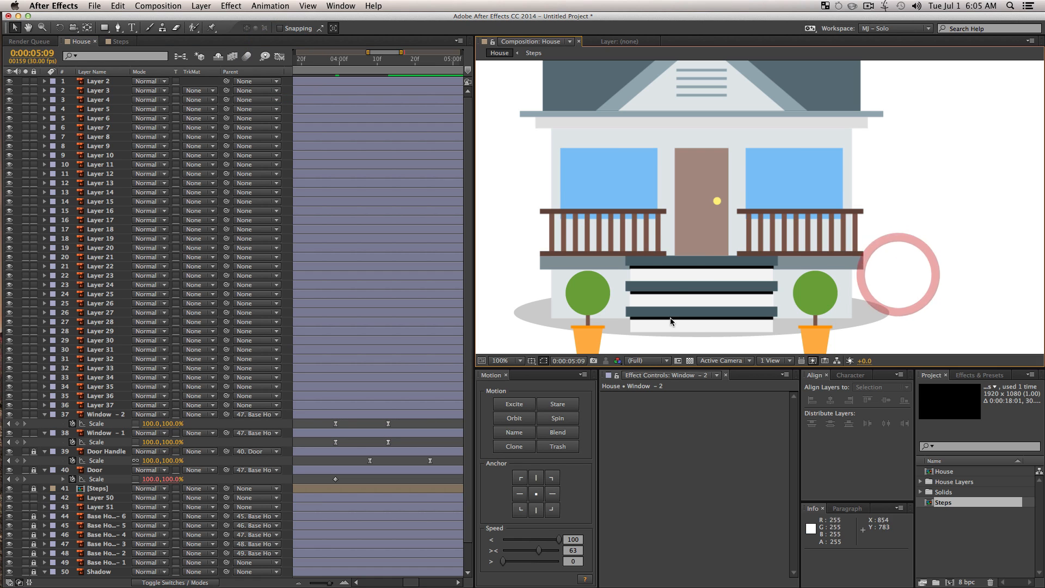
Step: Preview the window and door animation from 0:00:03:23 with the whole house in view at 50%
key(z)
alt+click(716, 247)
key(space)
drag(710, 228, 649, 262)
key(v)
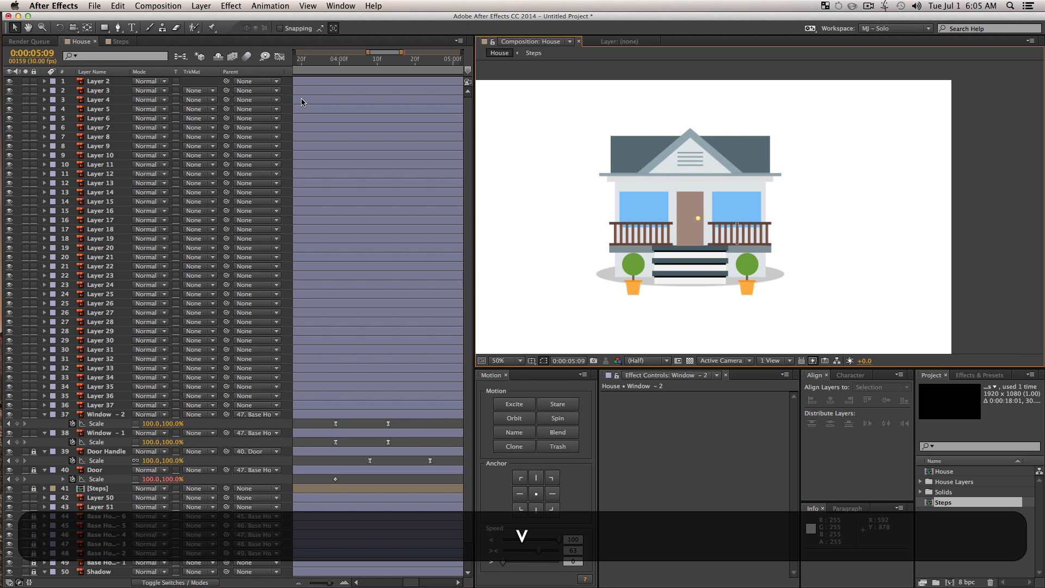
click(312, 61)
key(space)
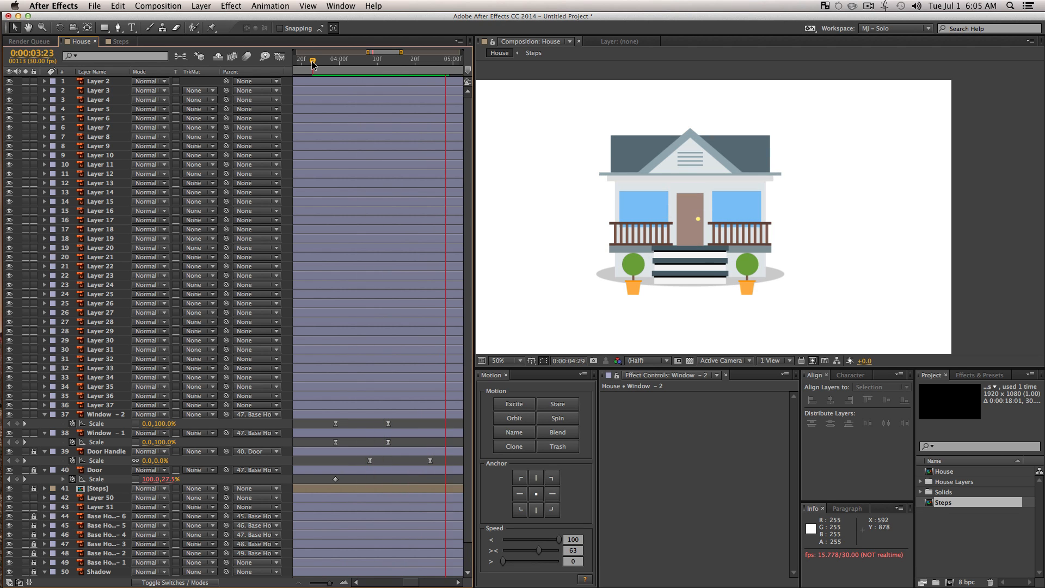
key(space)
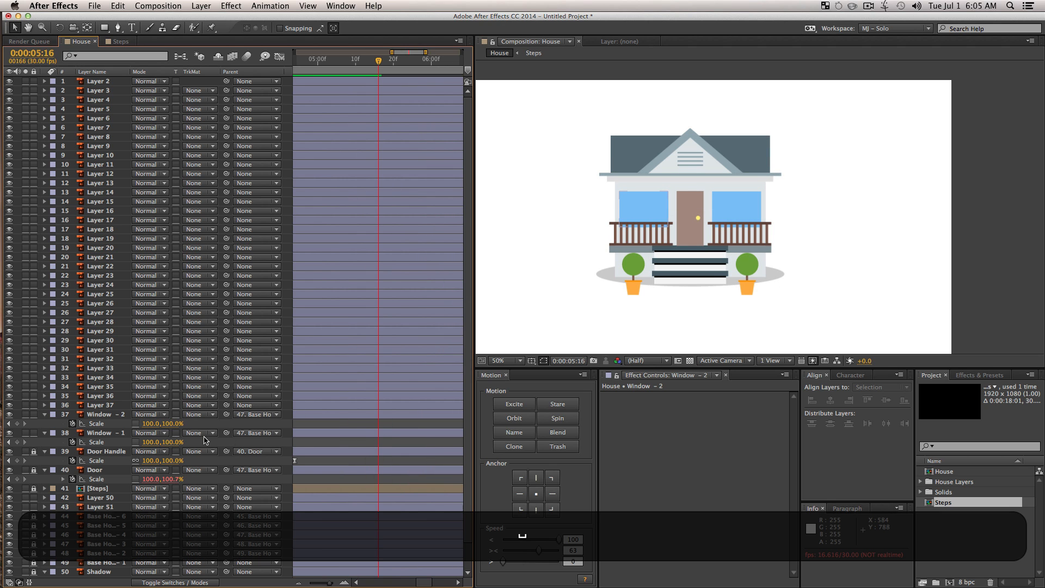
Step: Lock both Window layers
click(109, 418)
shift+click(106, 433)
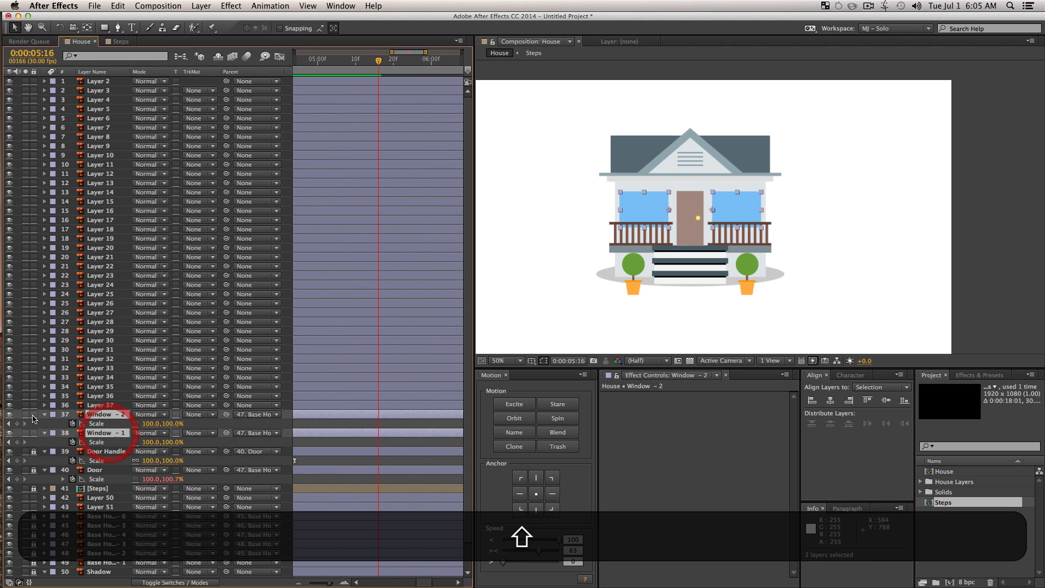
click(33, 417)
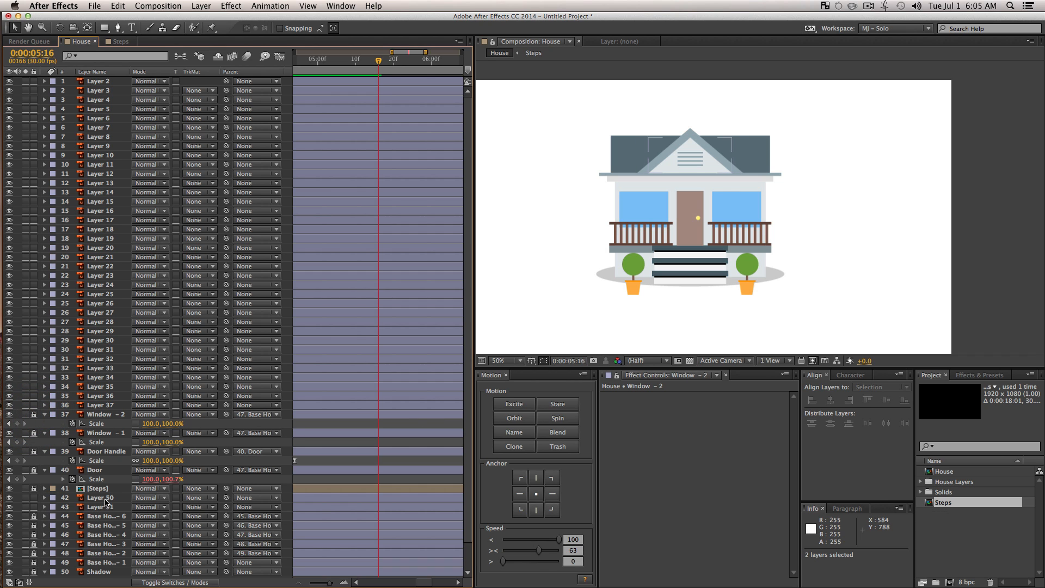
Step: Unlock base layer 45 and select the horizontal eaves strip under the roof
key(z)
click(684, 207)
key(space)
drag(674, 193, 628, 183)
key(v)
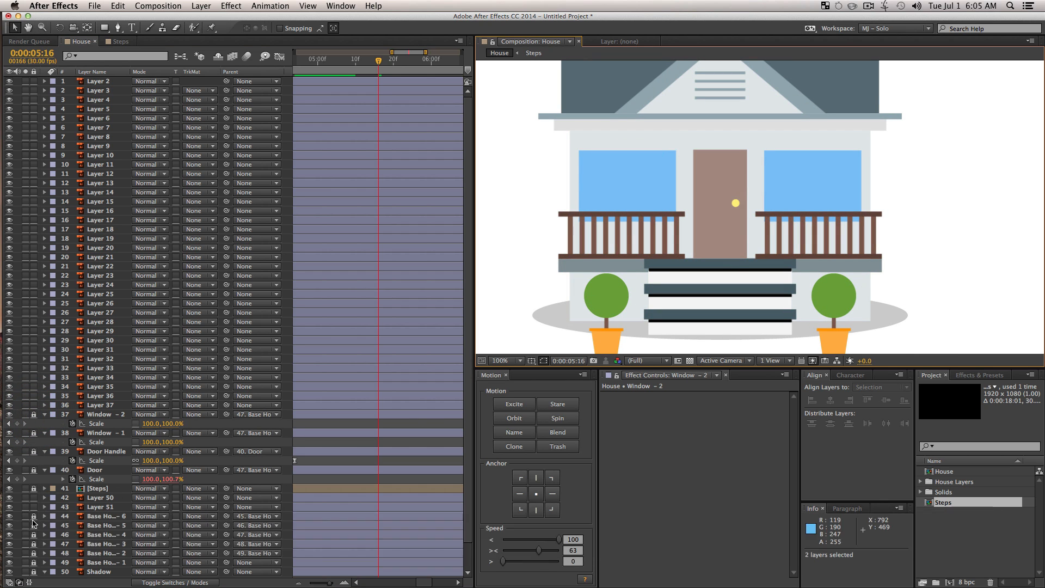
scroll(65, 544, down, 3)
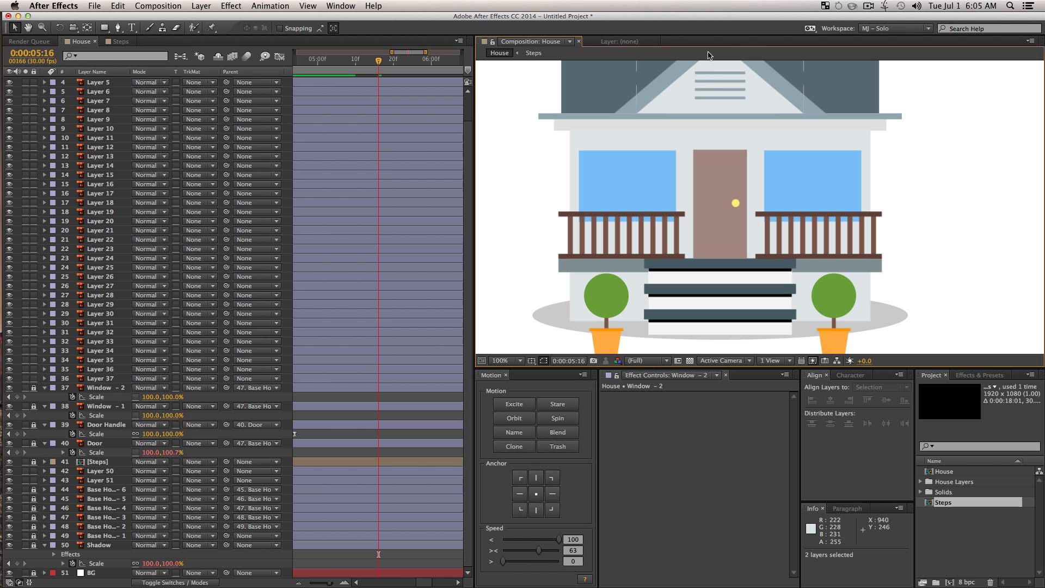
key(space)
drag(989, 162, 983, 209)
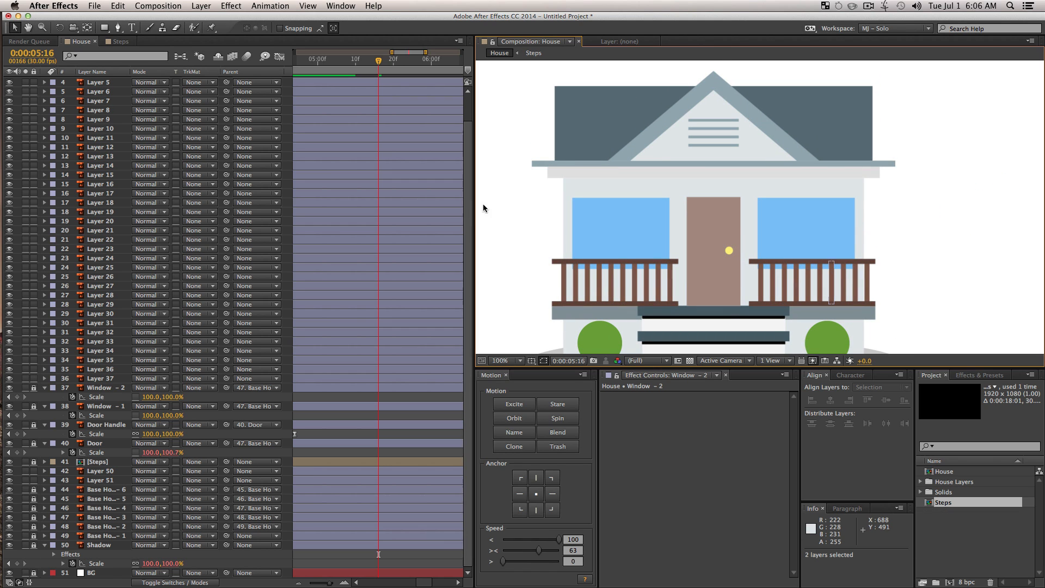
click(34, 499)
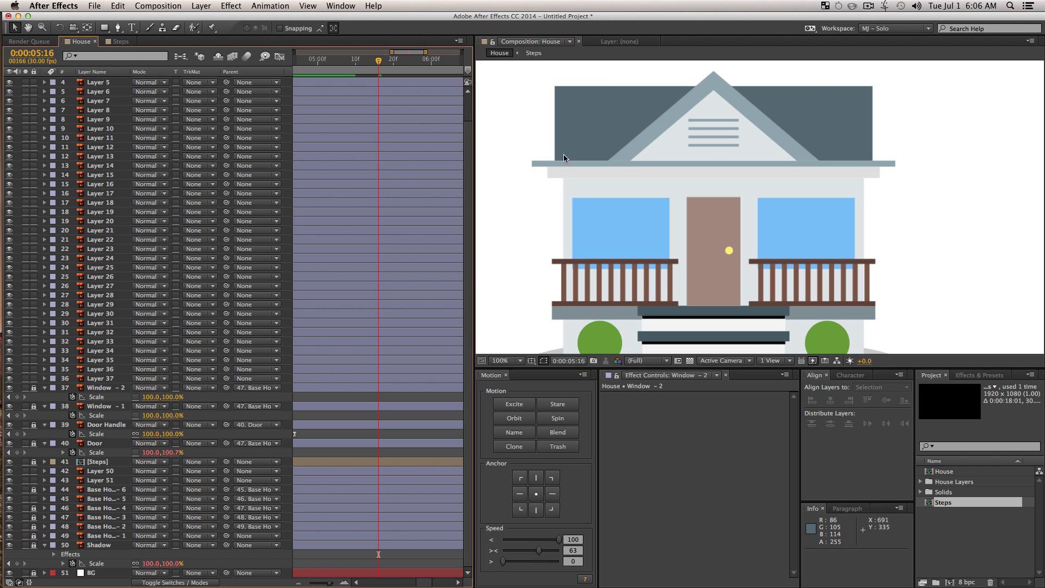
click(536, 161)
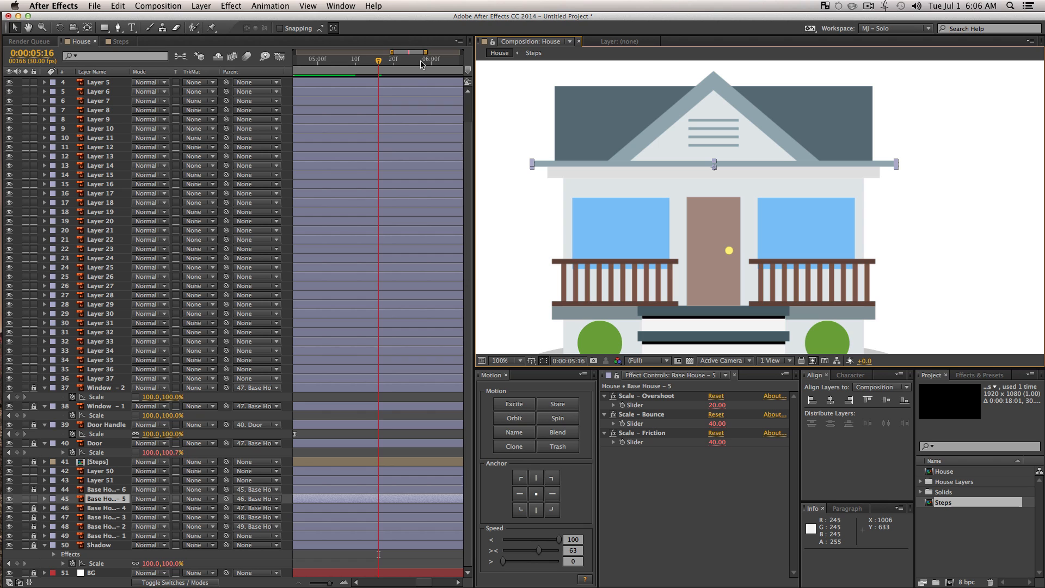
Step: At 0:00:08:00, rename Layer 50 and Layer 51 together as "Upper House"
drag(422, 64, 503, 68)
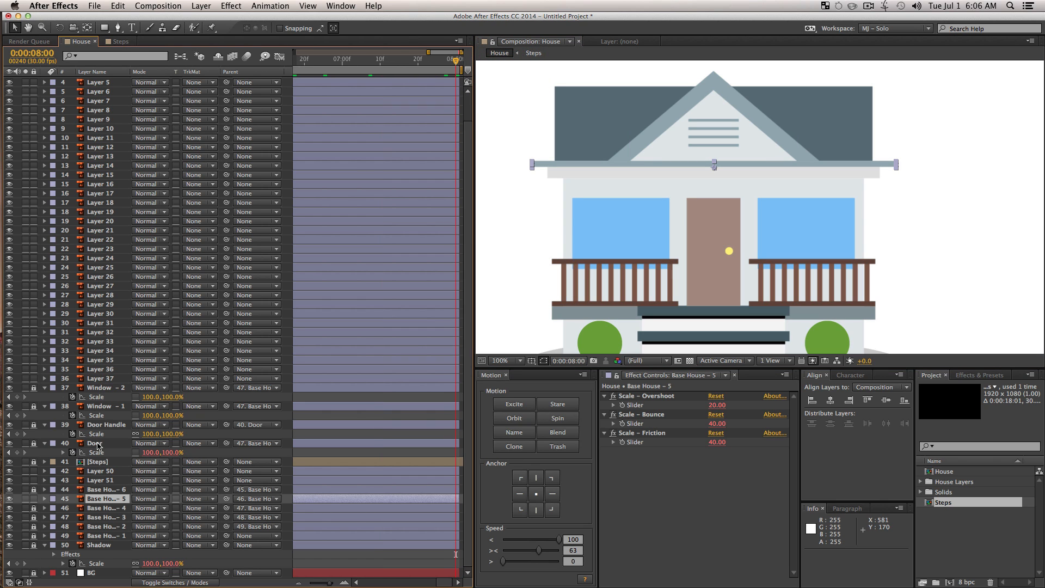
click(102, 480)
shift+click(102, 470)
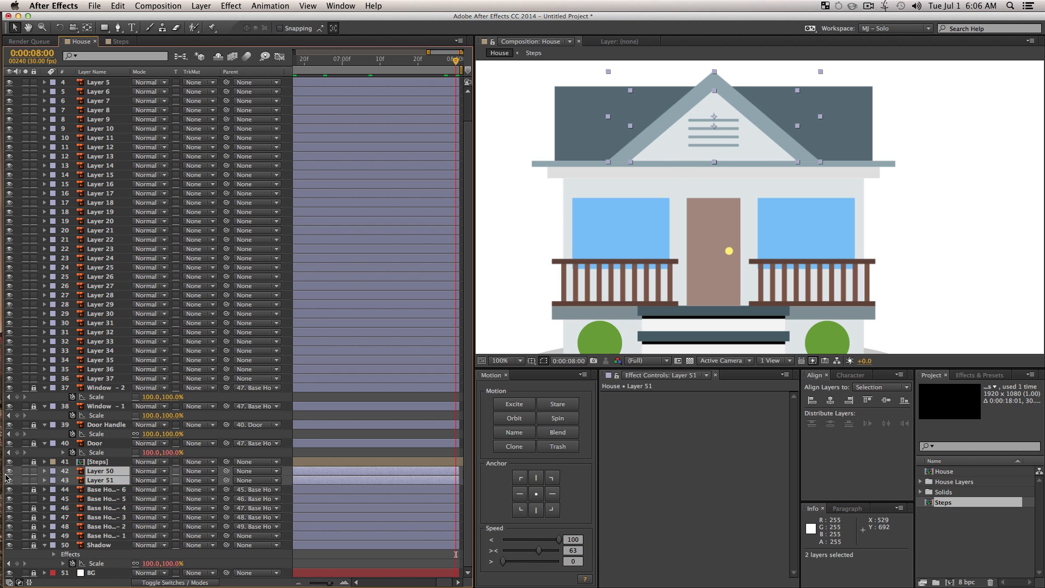
click(513, 433)
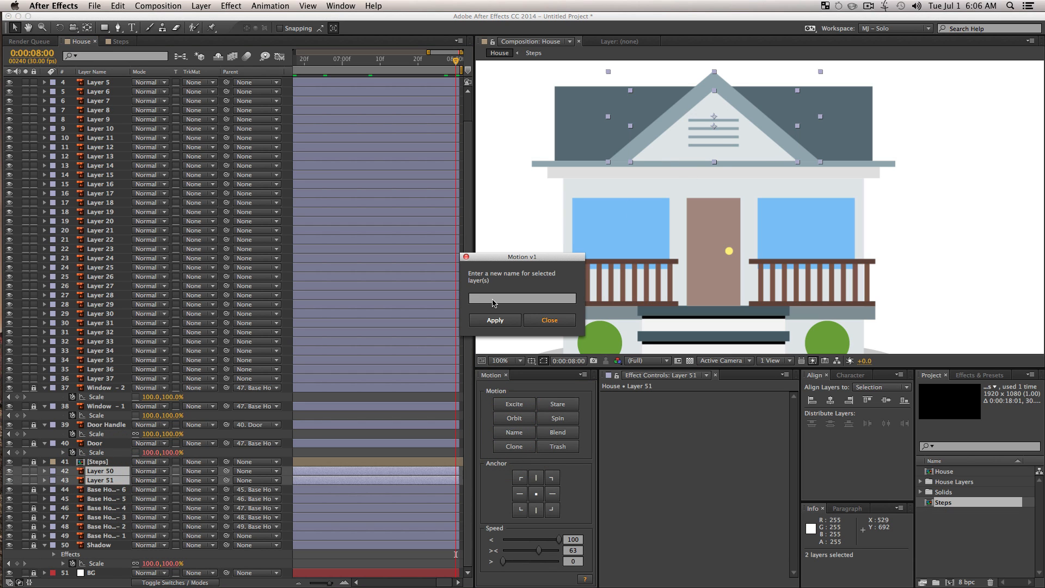
click(501, 298)
text(Upper House)
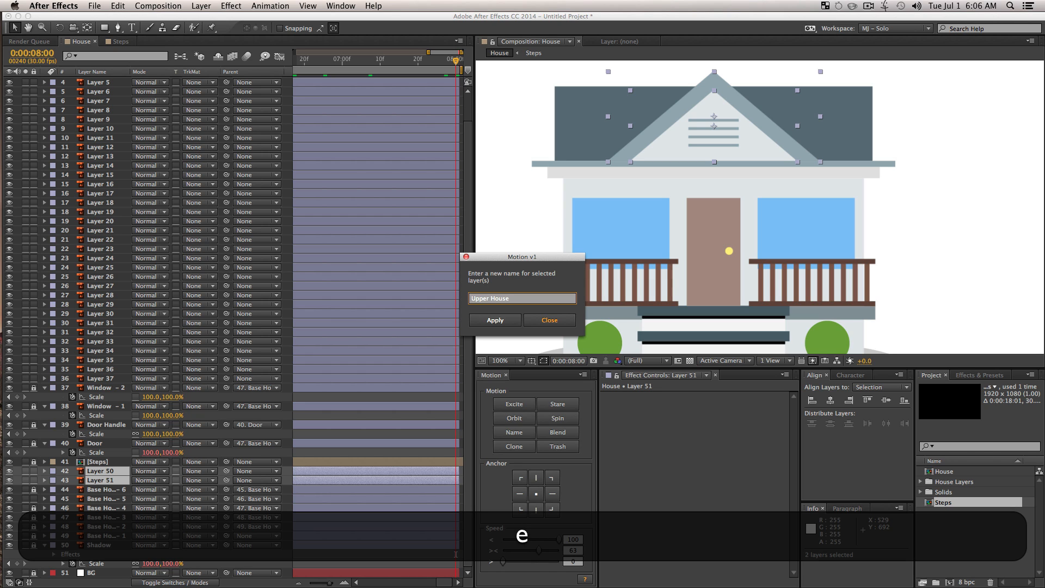
click(484, 321)
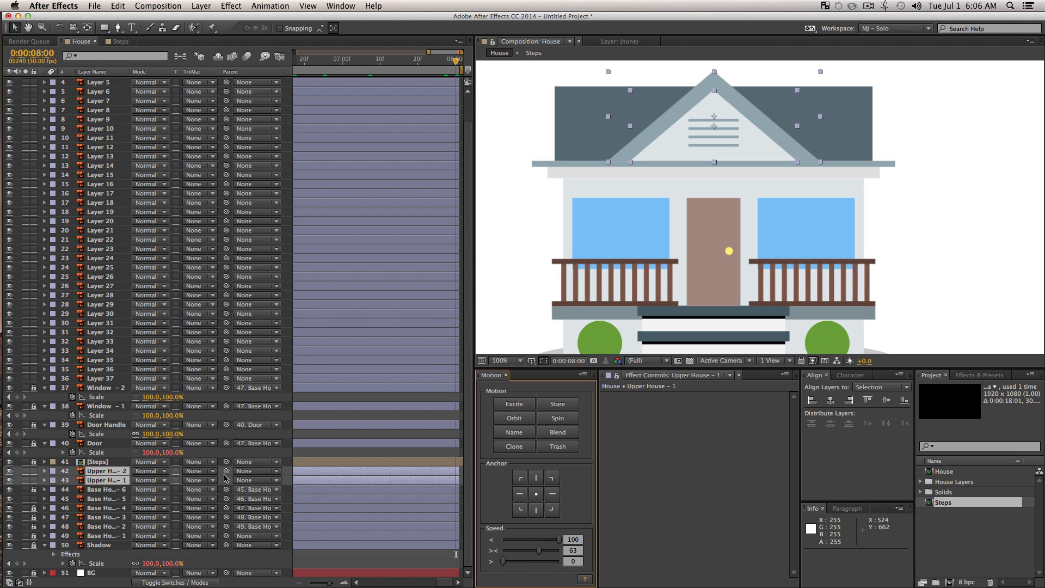
Step: Parent both Upper House layers to Base House - 5 and lock that base layer
drag(226, 471, 120, 500)
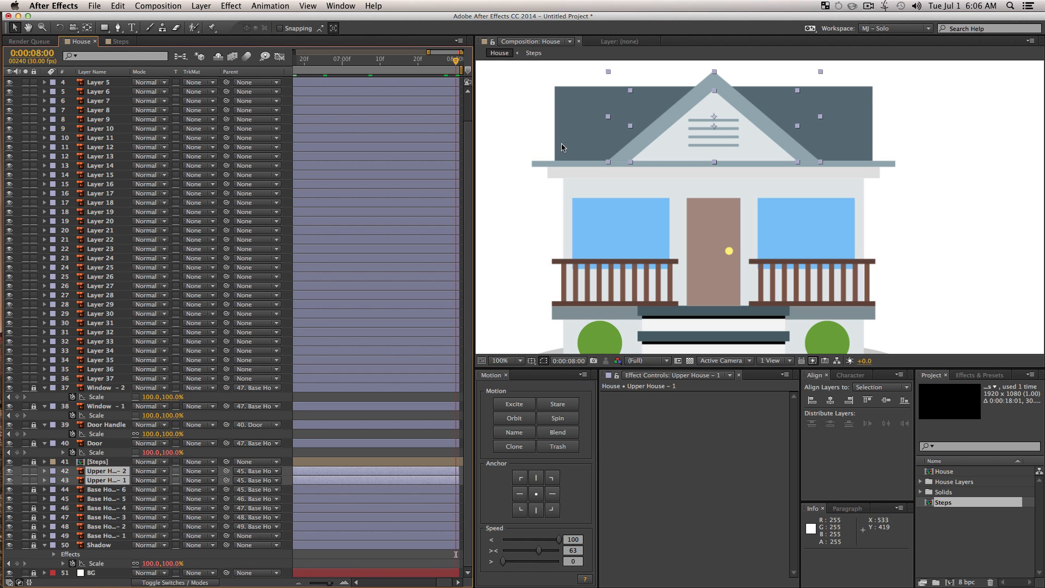
click(33, 507)
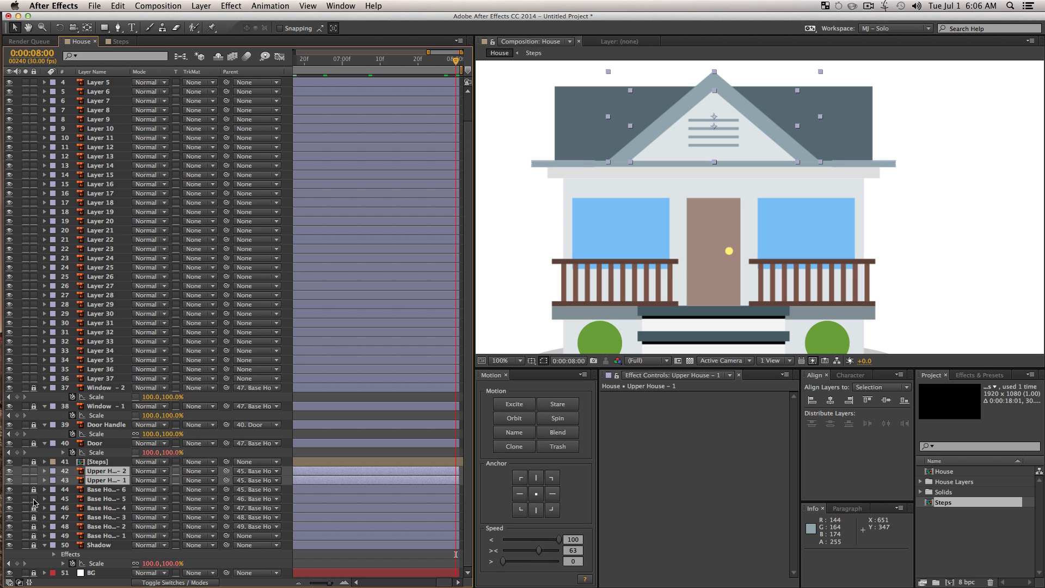
click(34, 498)
Step: At 0:00:03:15, set both Upper House layers' anchor points to their bottom centre and unlink their Scale proportions
drag(423, 59, 423, 86)
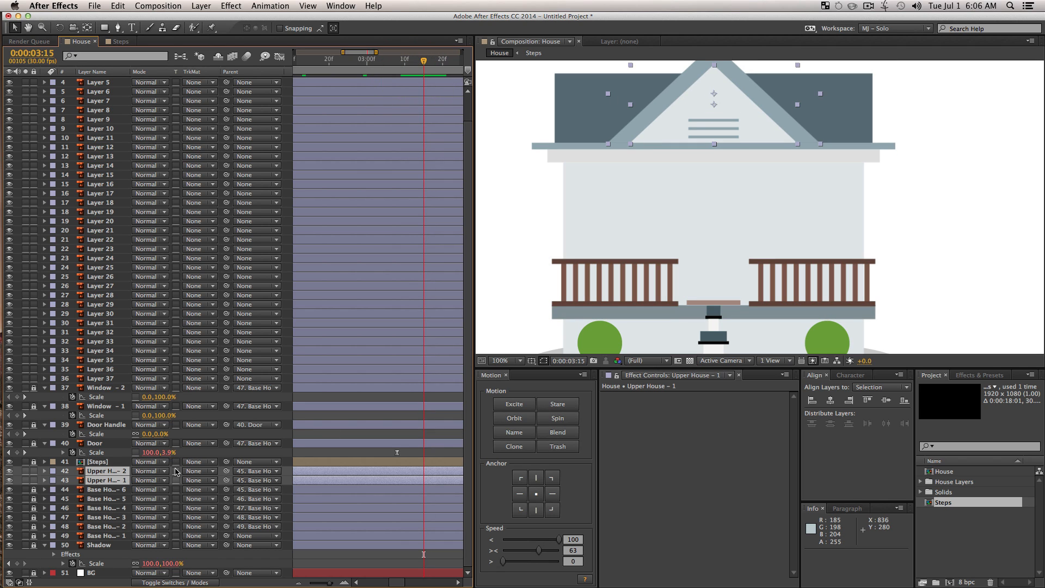
click(535, 510)
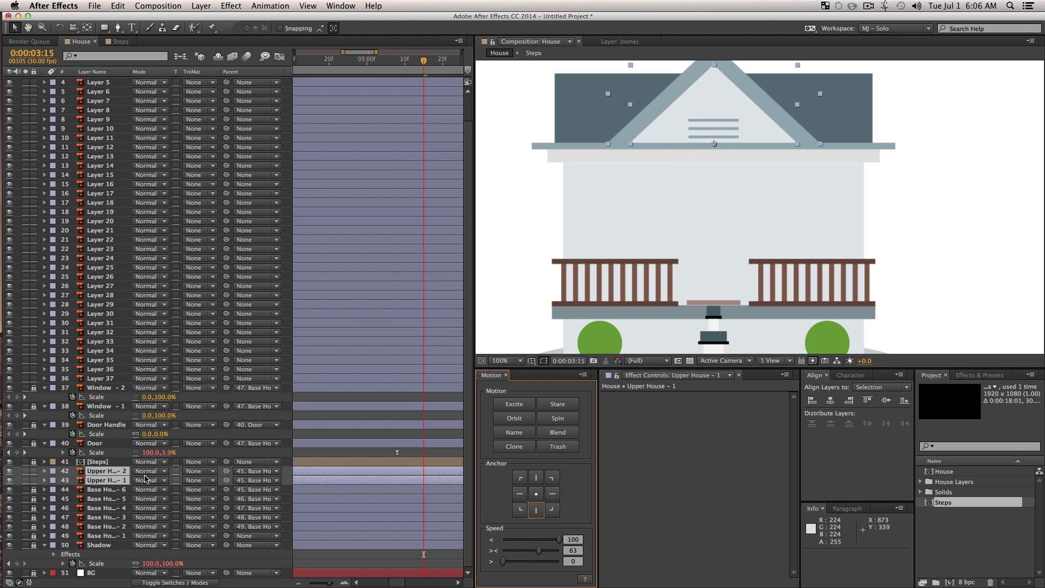
key(s)
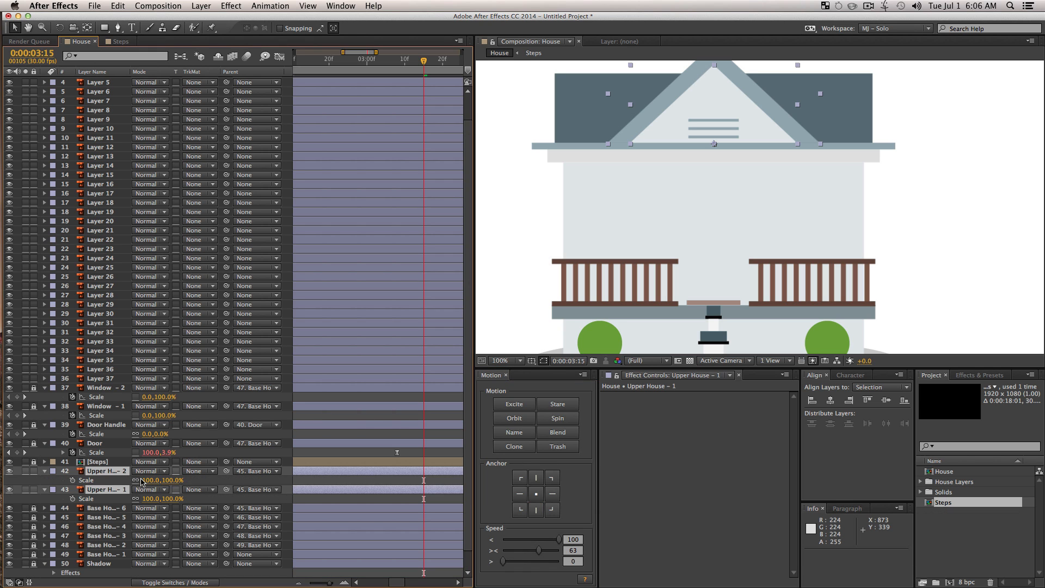
click(135, 480)
click(135, 498)
key(z)
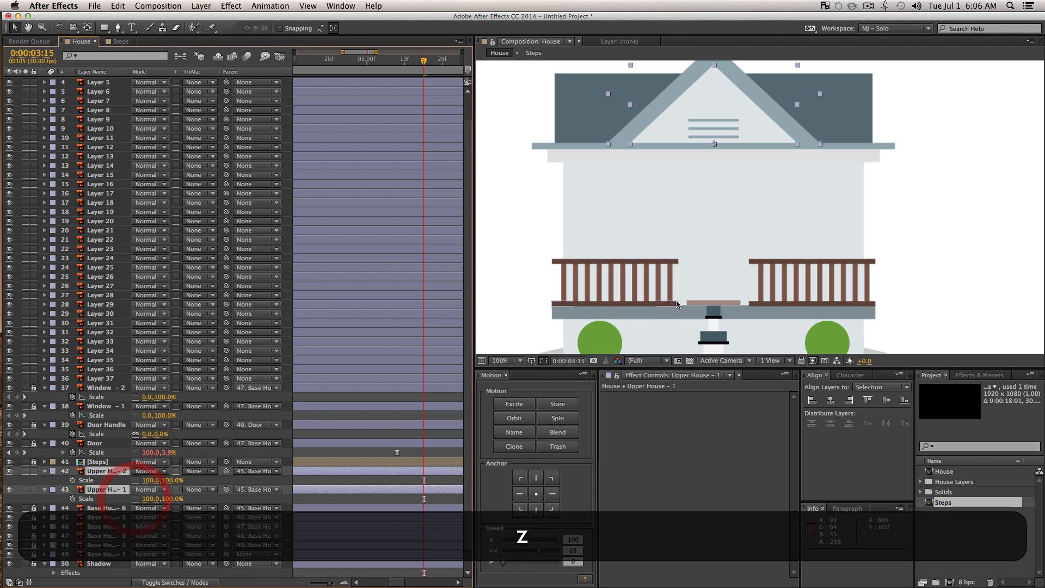
alt+click(725, 240)
key(space)
drag(717, 240, 685, 245)
key(v)
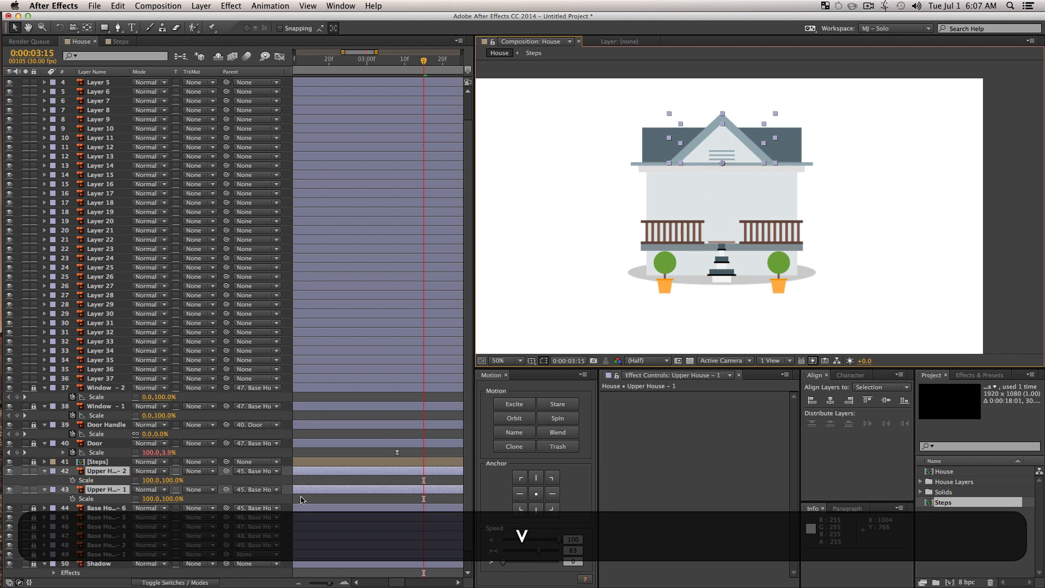
Step: Parent the Upper House – 2 layer to Upper House – 1 and move the current time to 0:00:05:03
click(378, 478)
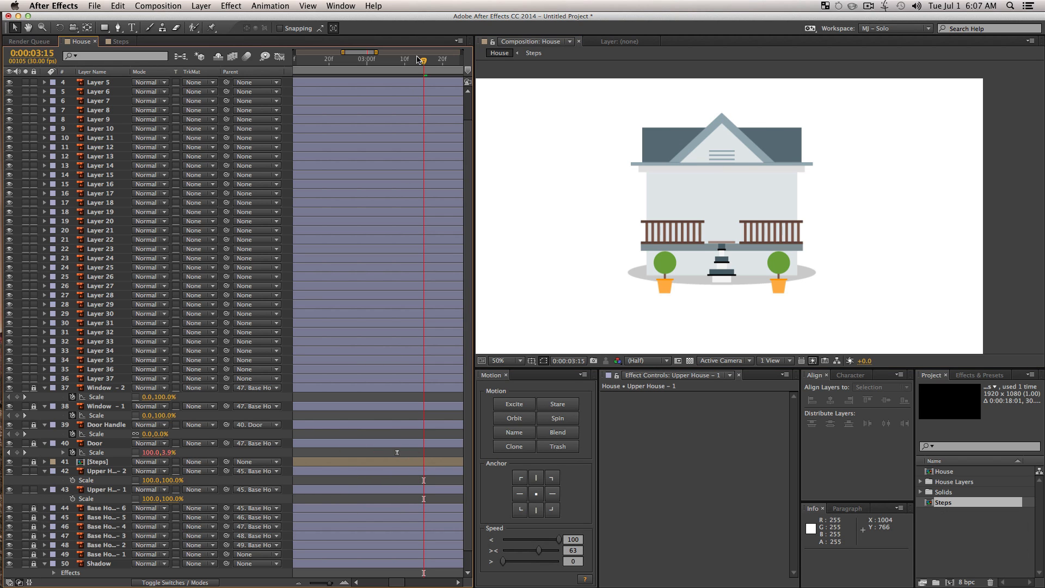
mouse_move(424, 61)
mouse_down()
mouse_move(401, 63)
mouse_move(434, 63)
mouse_up()
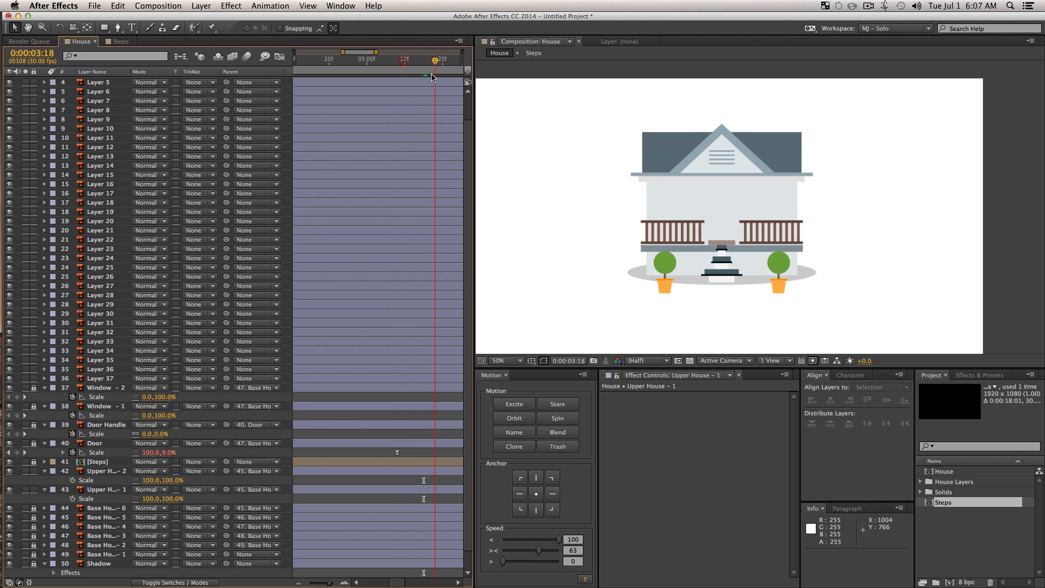
click(117, 471)
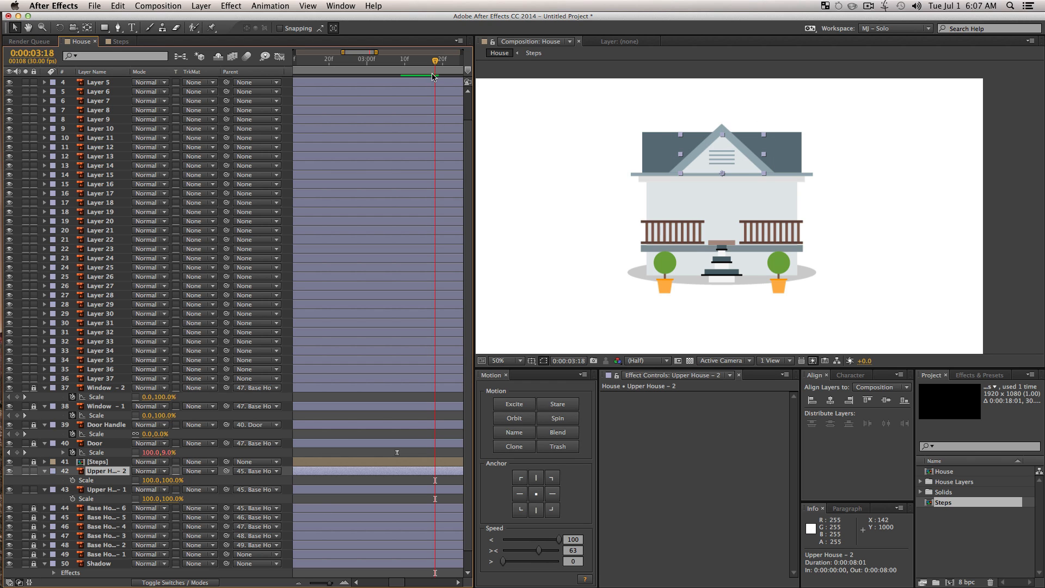
drag(445, 69, 513, 72)
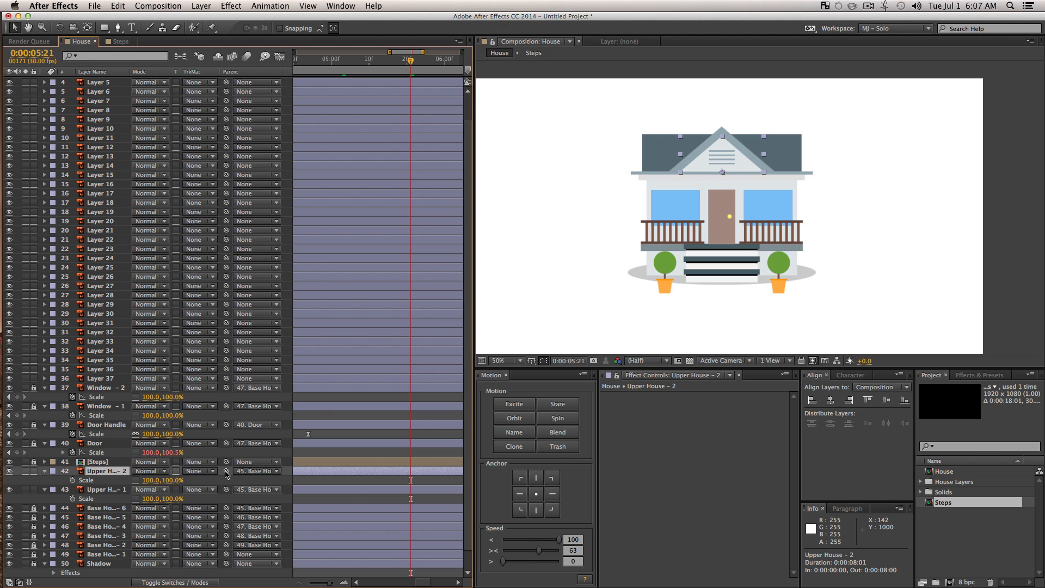
drag(226, 470, 227, 489)
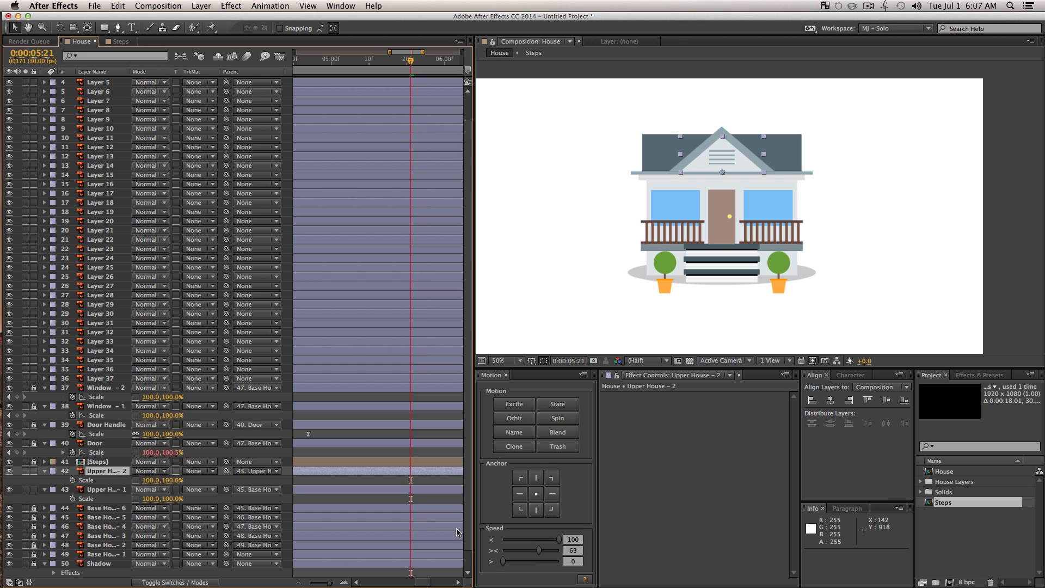
drag(323, 582, 320, 582)
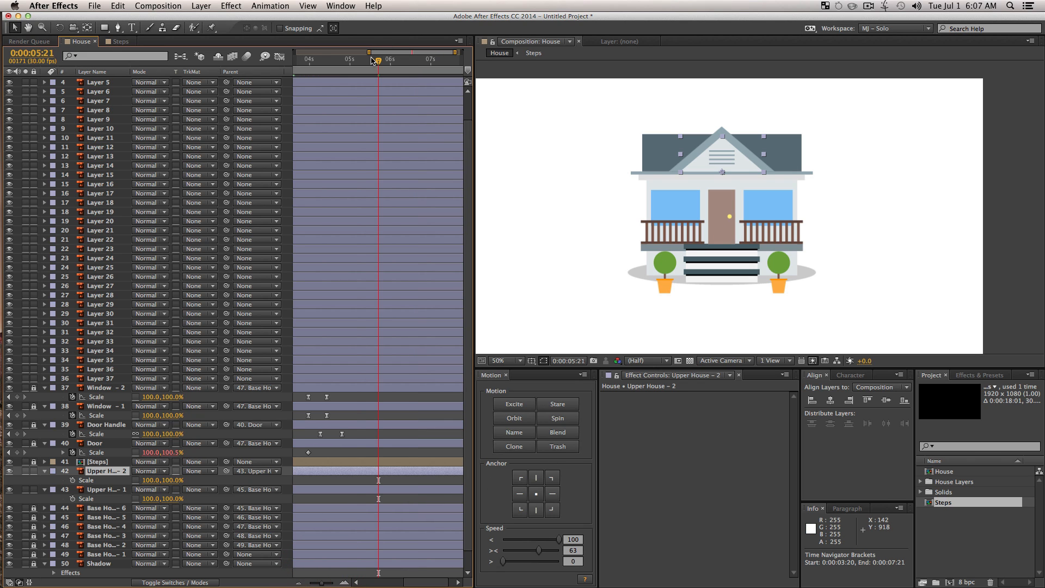
drag(374, 61, 355, 63)
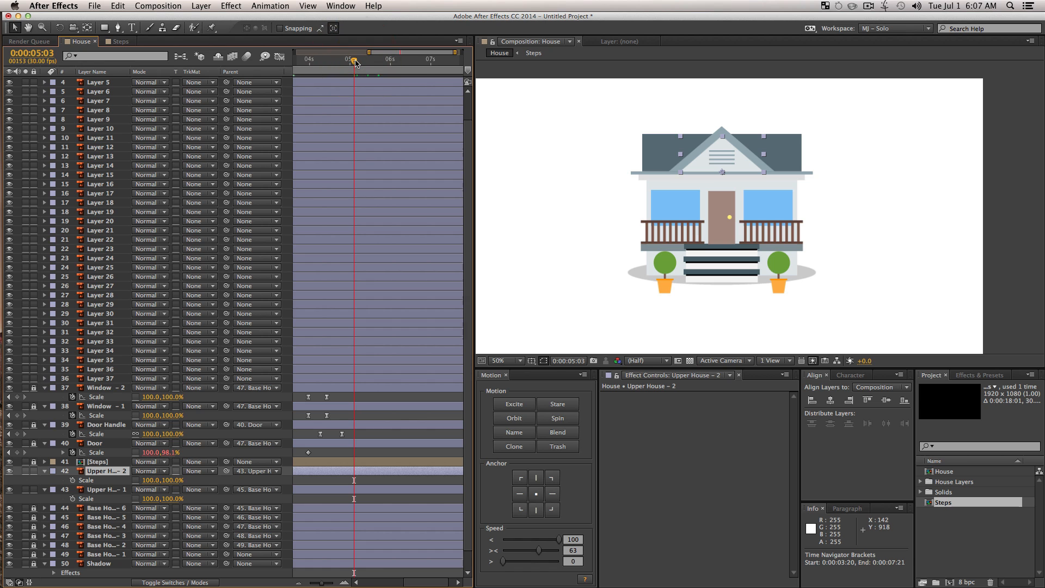
click(103, 383)
scroll(102, 92, up, 2)
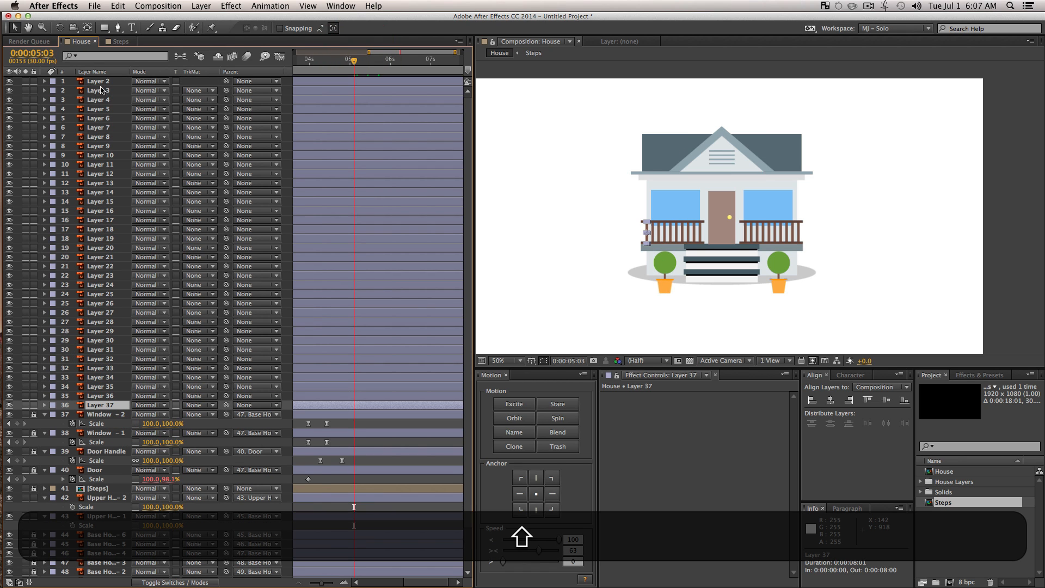
shift+click(100, 81)
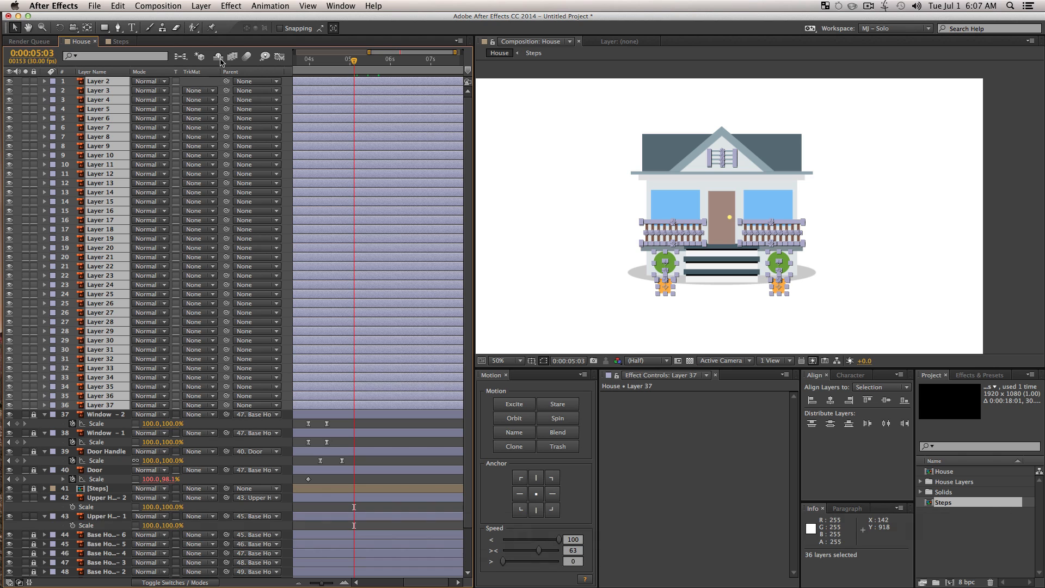
key(F2)
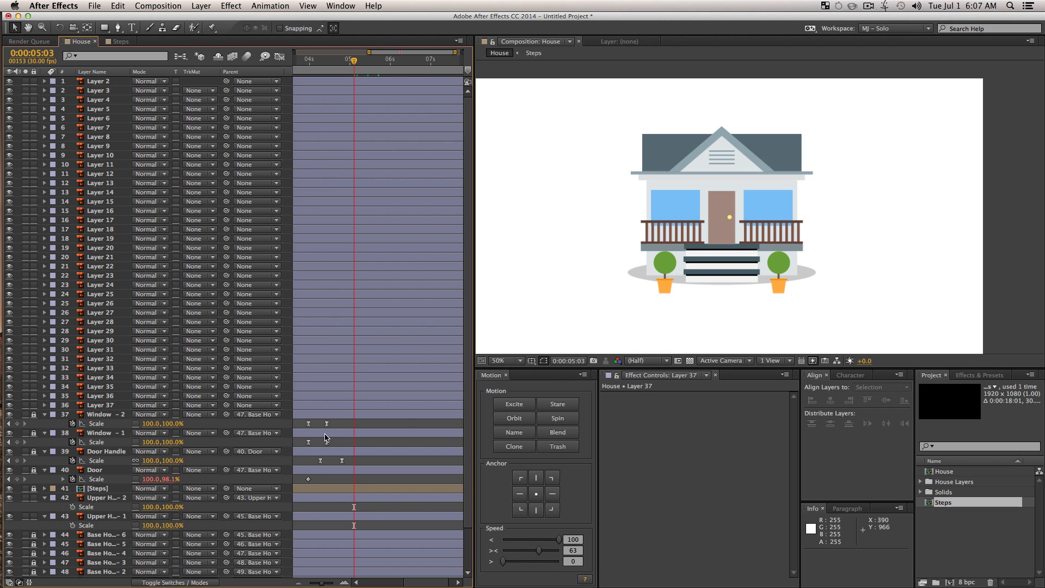
Step: Add Scale keyframes to both Upper House layers at 0:00:05:03
click(110, 497)
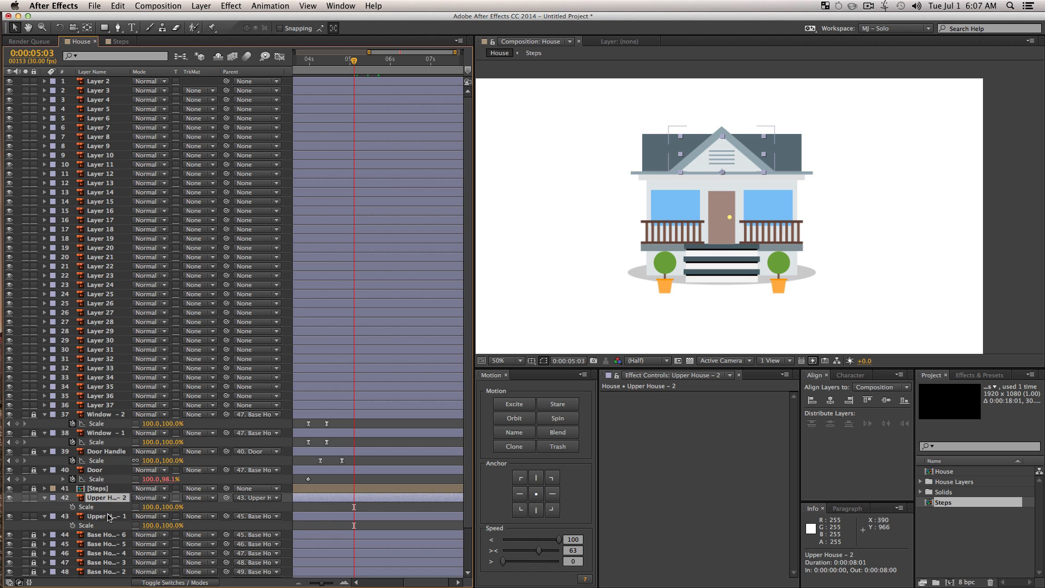
click(109, 516)
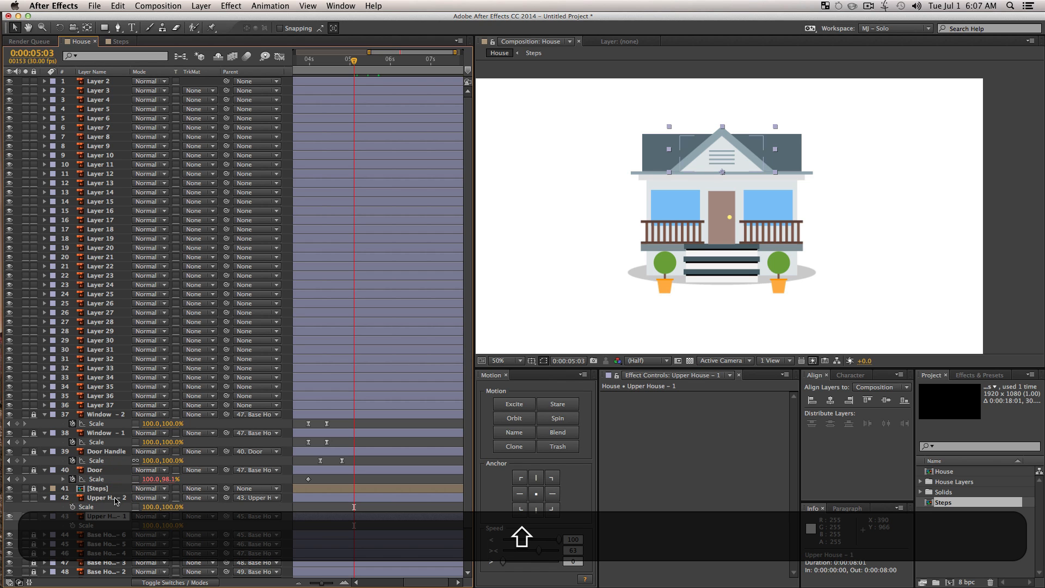
shift+click(107, 497)
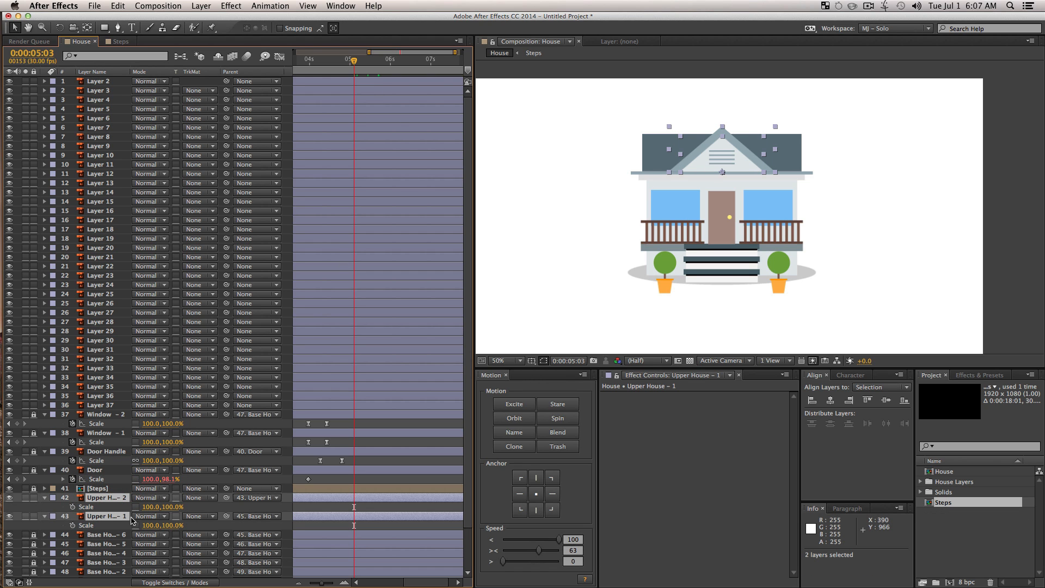
click(72, 507)
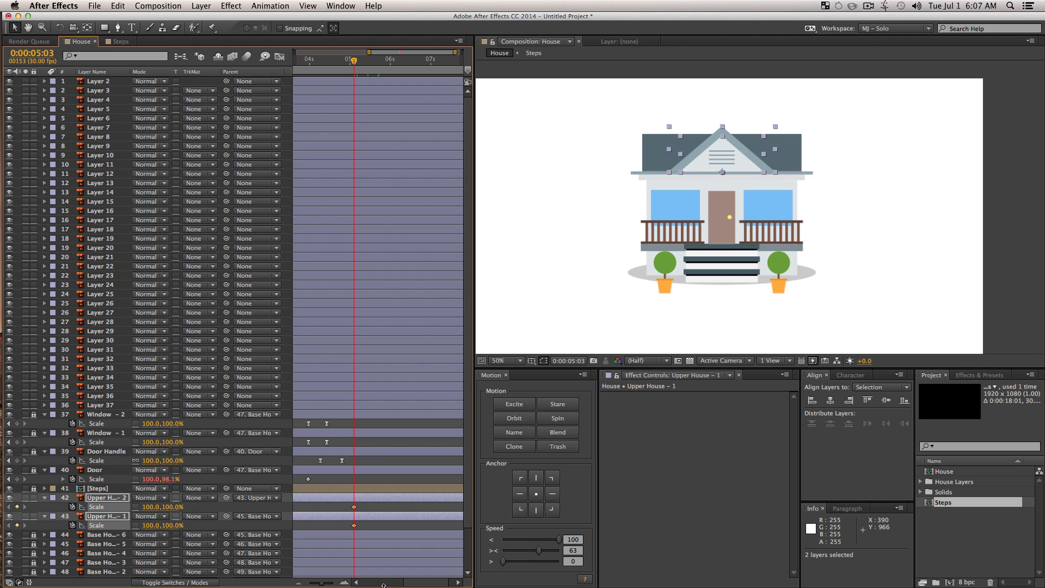
Step: Move both Upper House layers' full-size Scale keyframes to 0:00:04:26 and keyframe their vertical scale at 0% at 0:00:03:22
drag(415, 583, 396, 584)
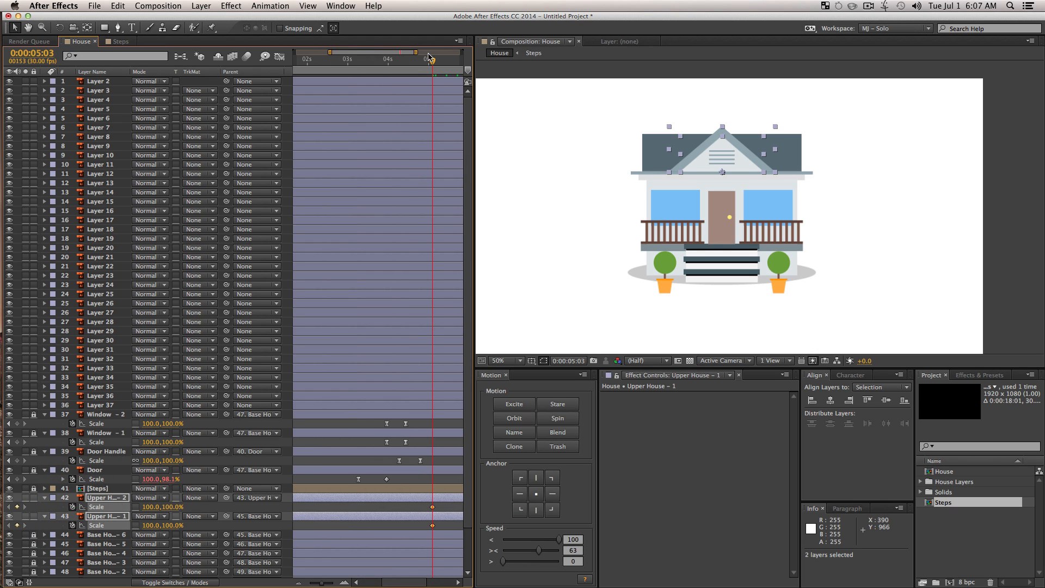
drag(430, 61, 379, 86)
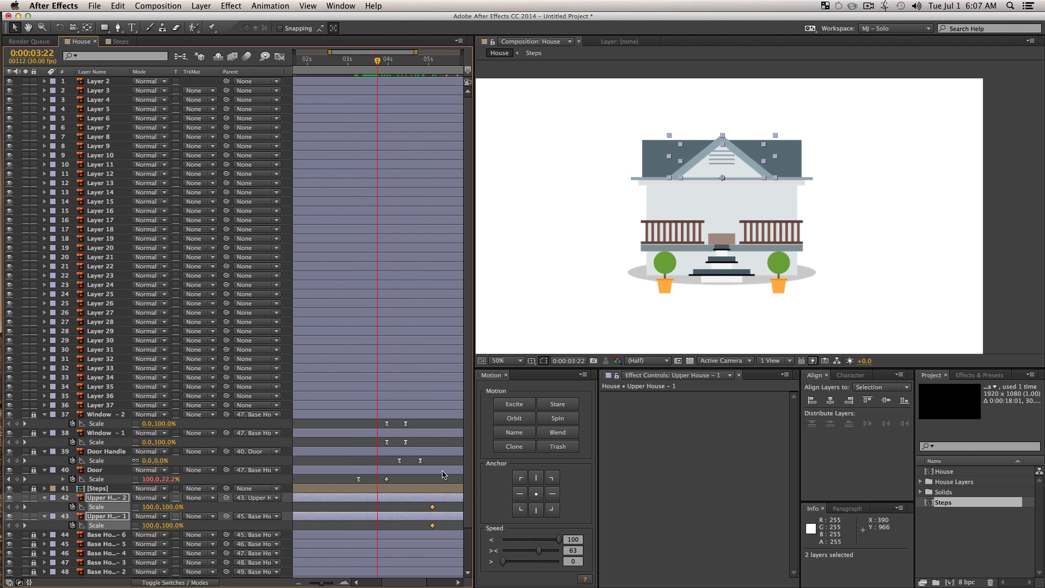
drag(433, 507, 423, 508)
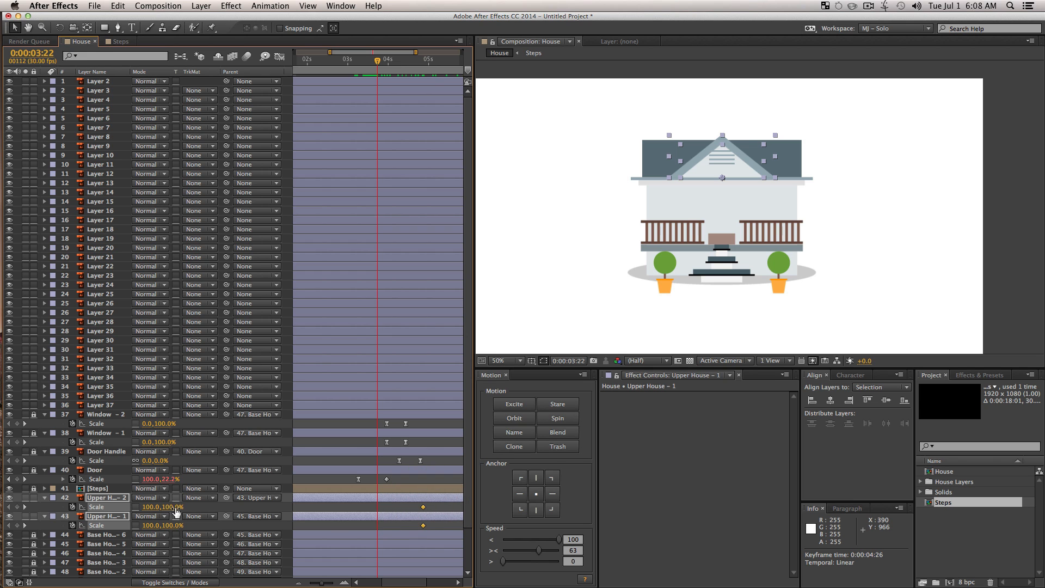
click(172, 507)
text(0)
key(Return)
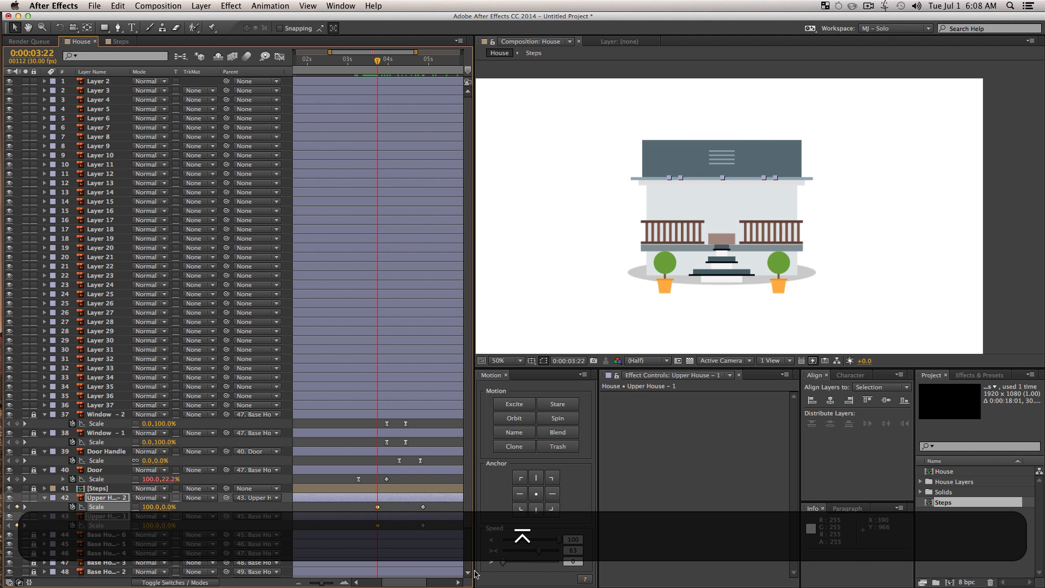
Step: Ease both Upper House layers' starting Scale keyframes with a Motion speed of 77 and move the ending keyframes to 0:00:04:16
drag(526, 543, 539, 540)
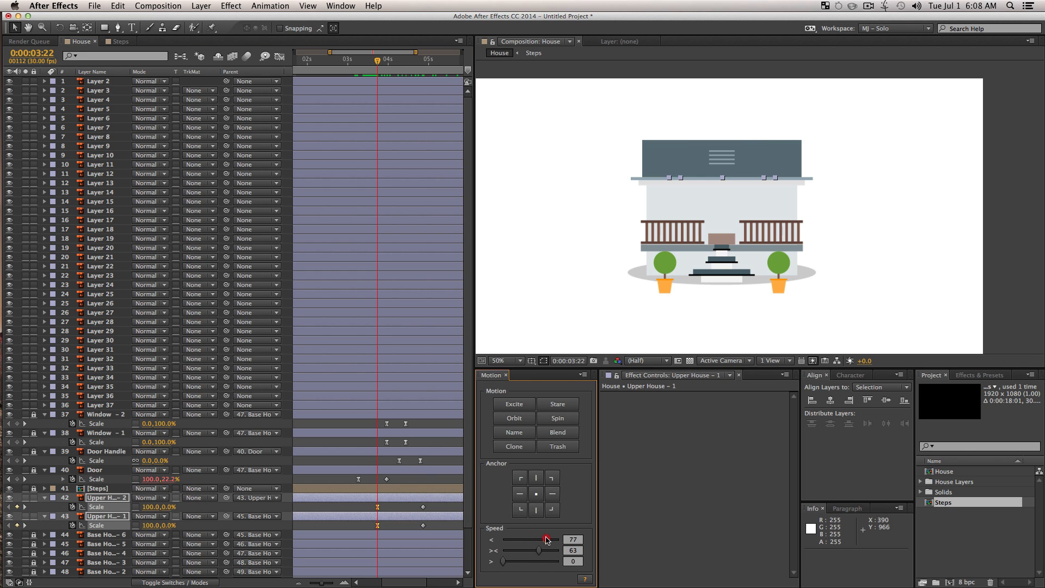
drag(413, 503, 410, 526)
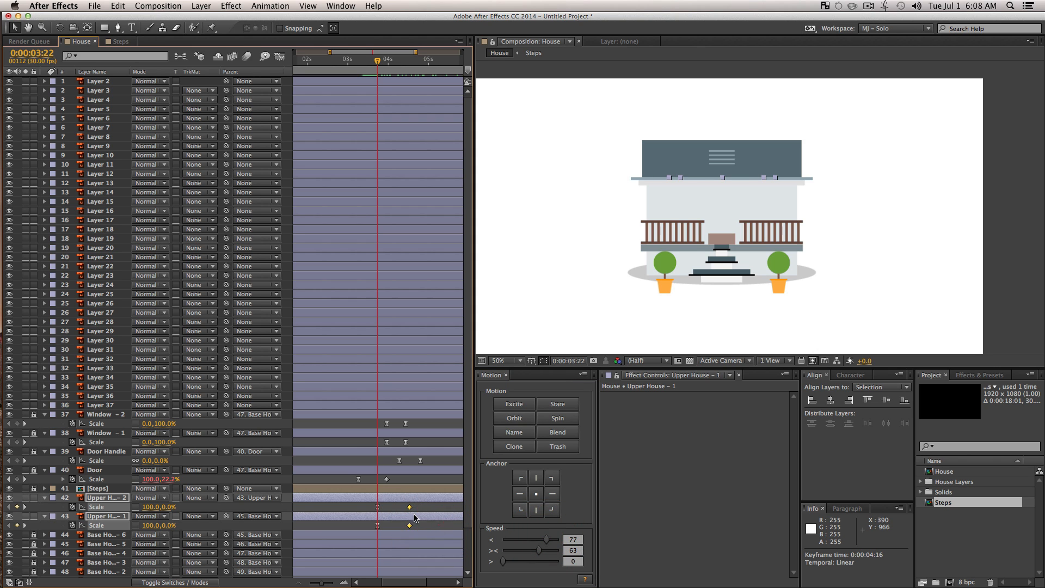
click(439, 524)
Step: Apply Motion's Excite to the Scale keyframes of Upper House – 1 and Upper House – 2, one layer at a time
click(121, 525)
click(514, 404)
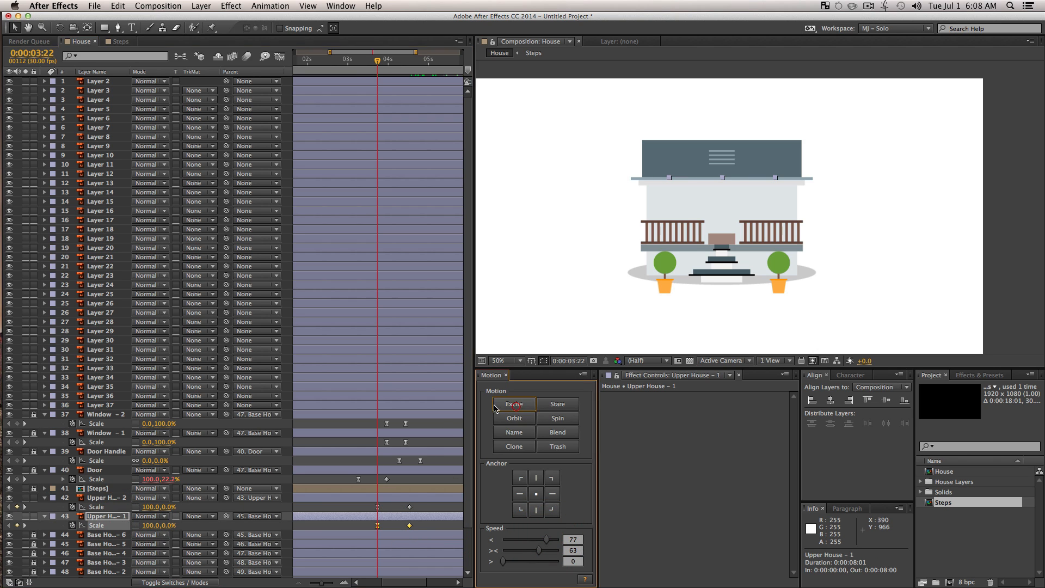
click(98, 507)
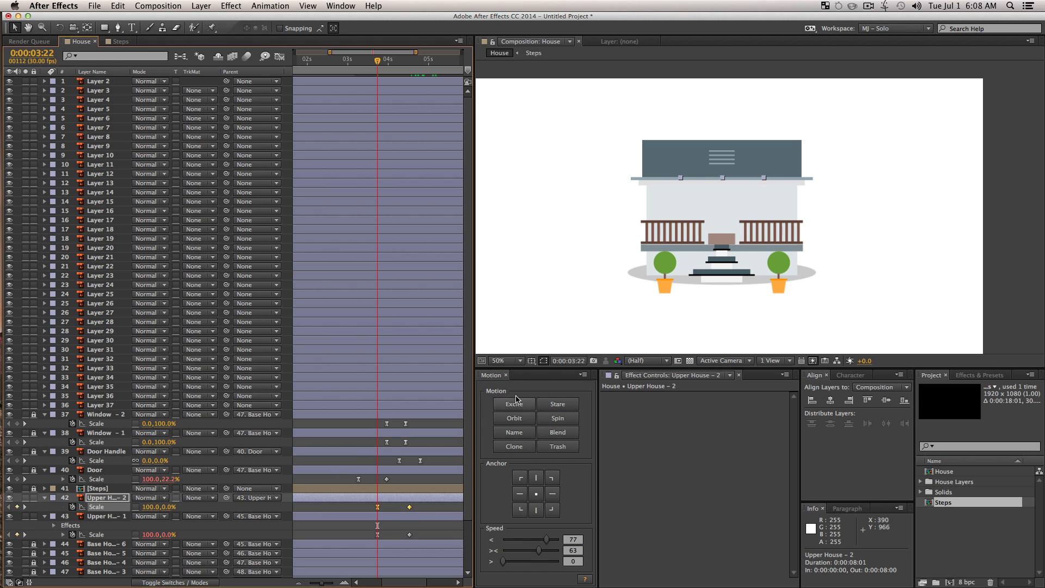
click(513, 404)
Step: Set Upper House – 1's Scale Overshoot to 48, Bounce to 20 and Friction to 60
click(105, 547)
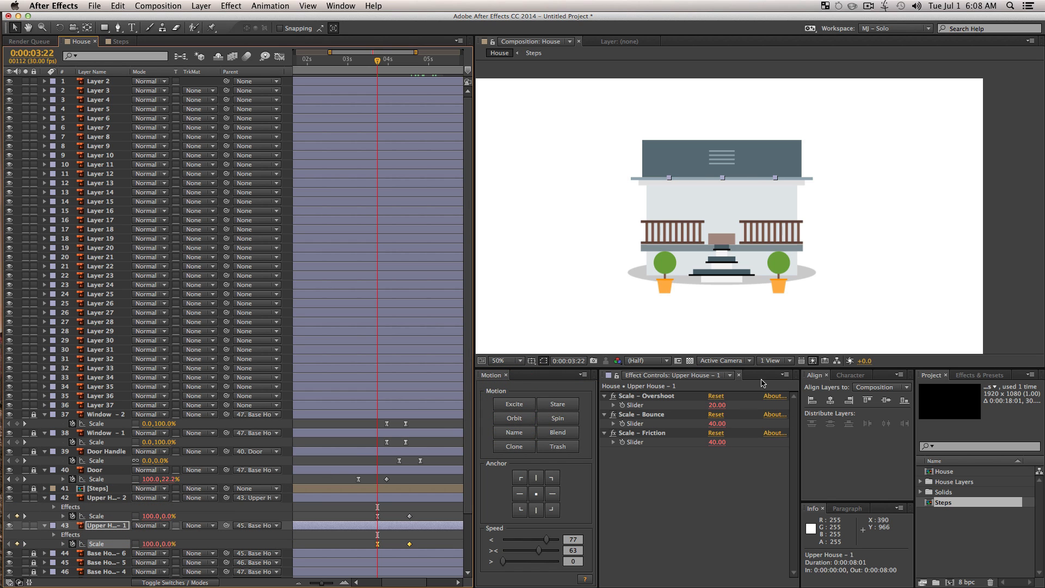
drag(717, 405, 734, 405)
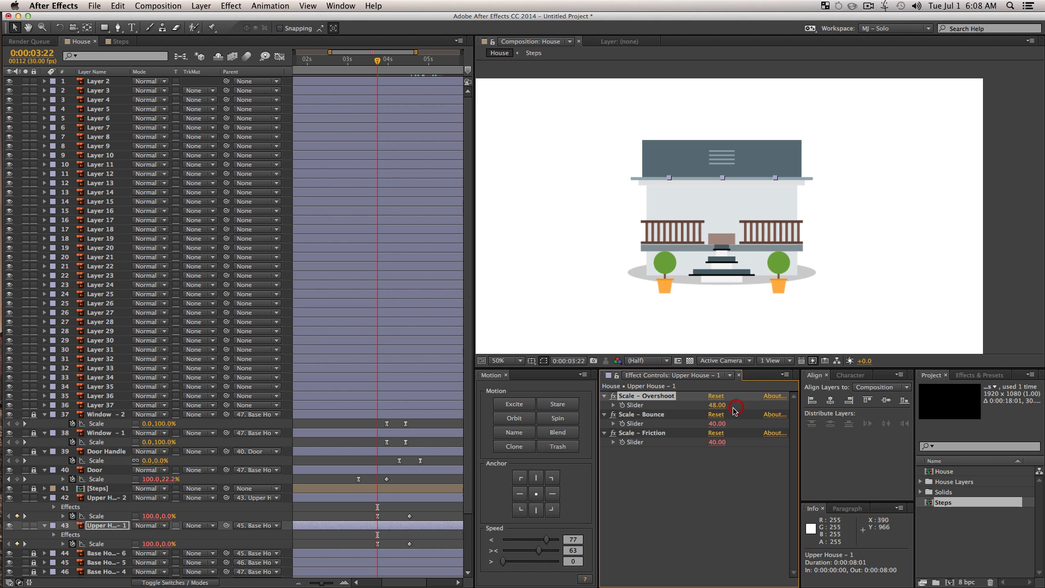
click(716, 424)
text(20)
key(Return)
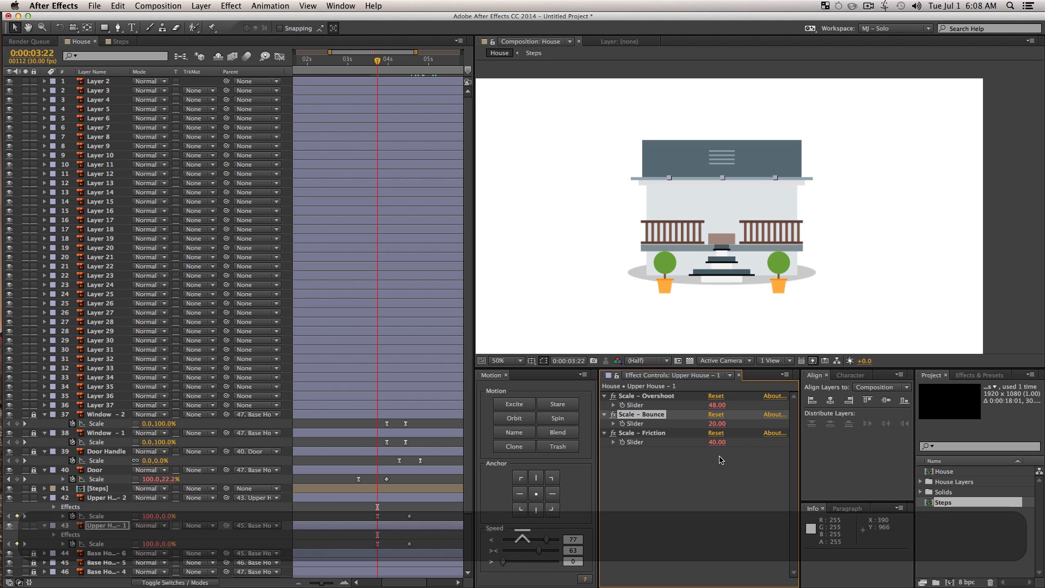
click(716, 442)
text(60)
key(Return)
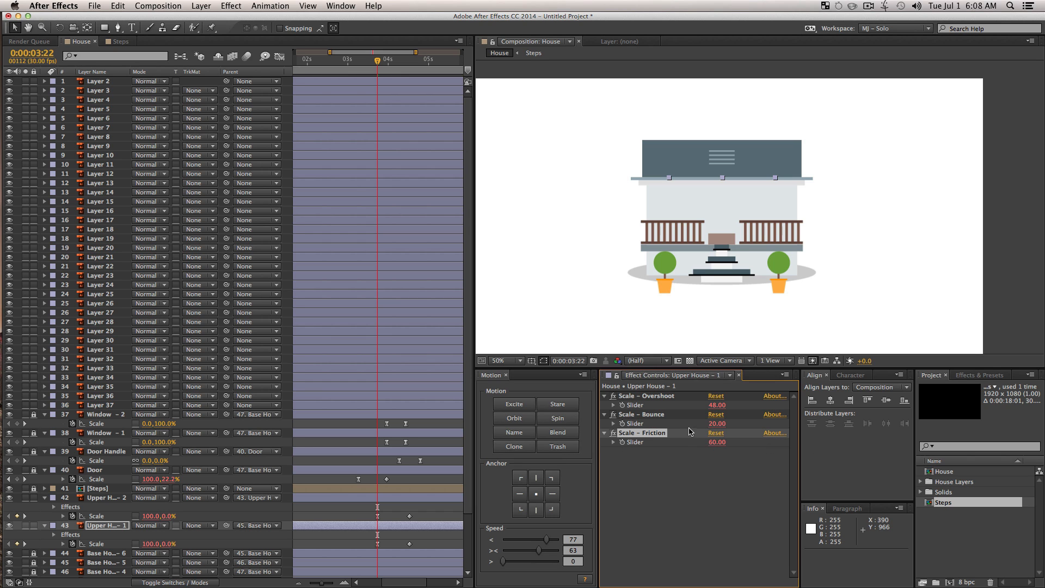
Step: Set Upper House – 2's Scale Overshoot to 65, Bounce to 15 and Friction to 20
click(105, 496)
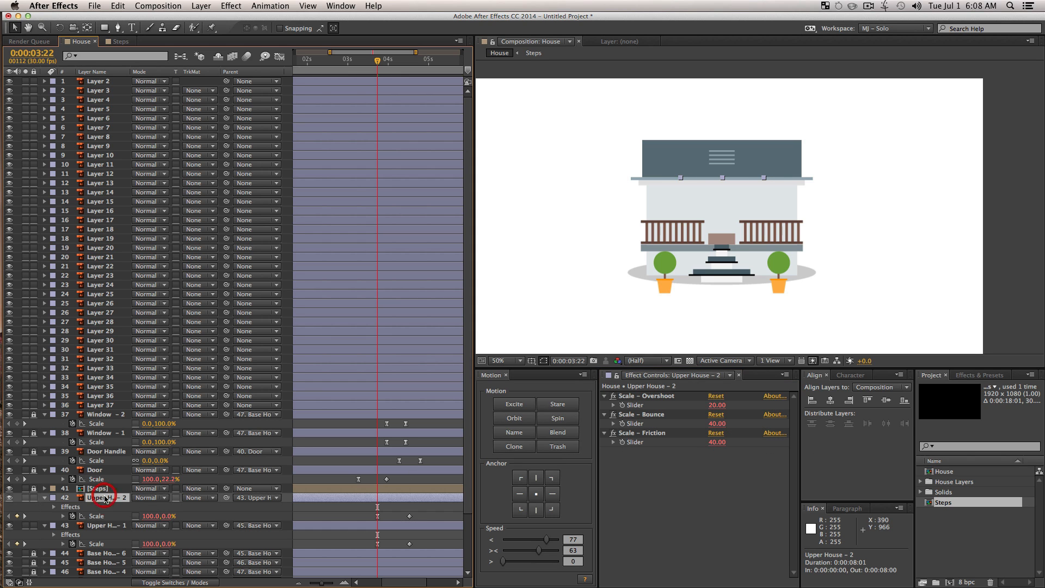
click(719, 406)
text(65)
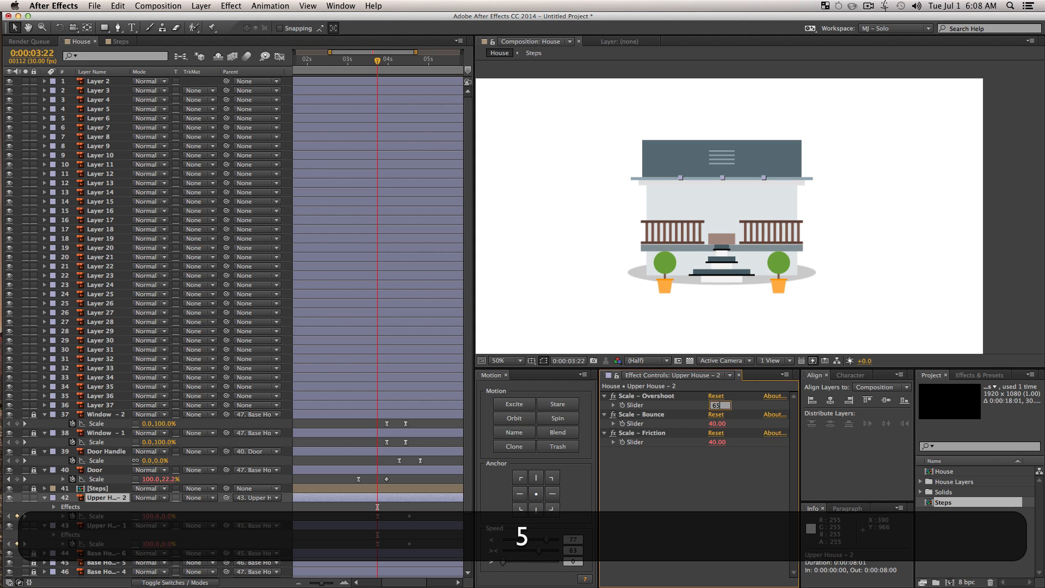
key(Return)
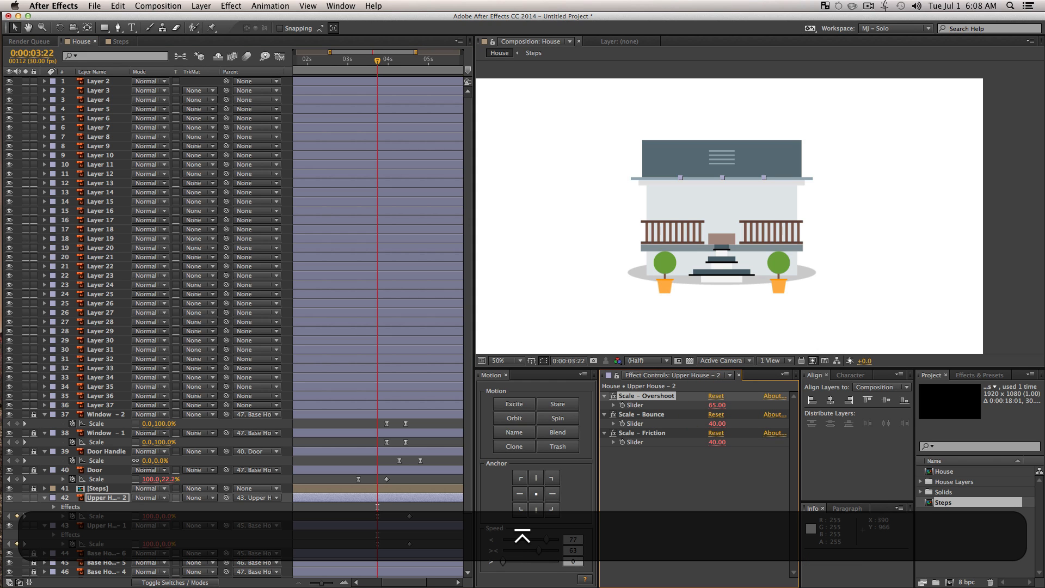
click(717, 423)
text(15)
key(Return)
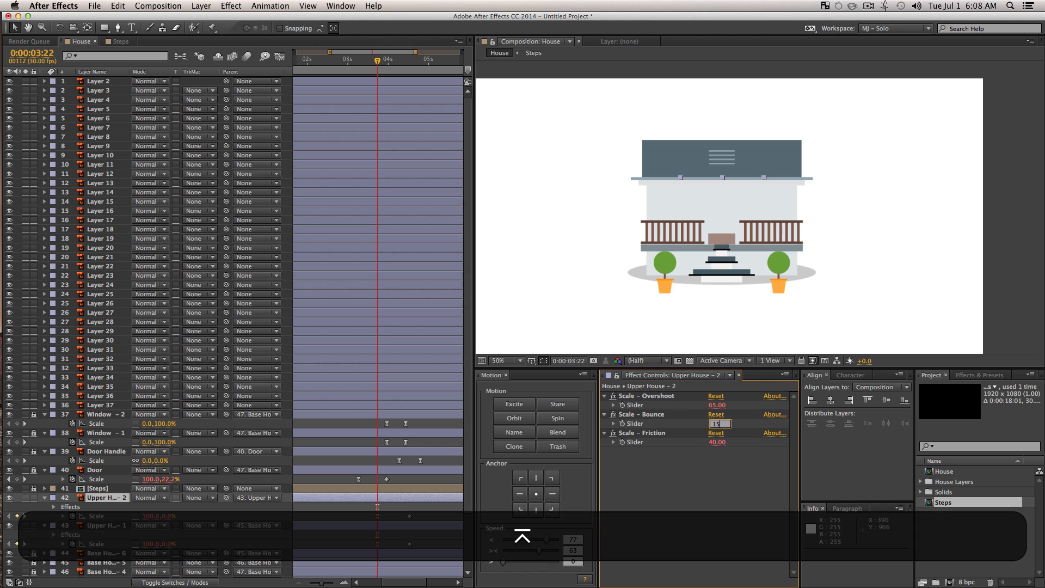
click(716, 441)
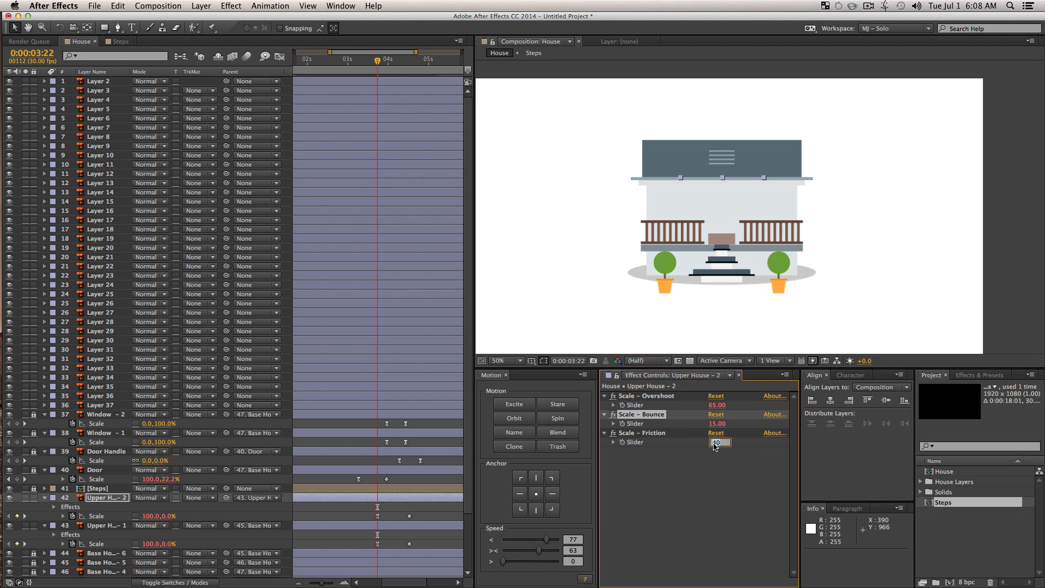
text(20)
key(Return)
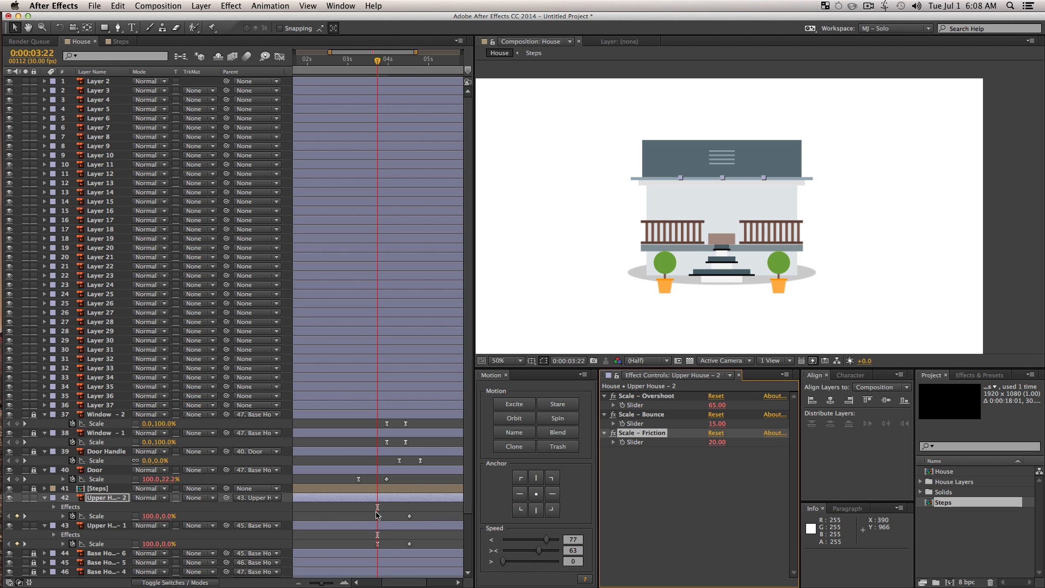
Step: Shift both of Upper House – 2's Scale keyframes slightly later in time and preview the animation from 0:00:03:14
click(96, 498)
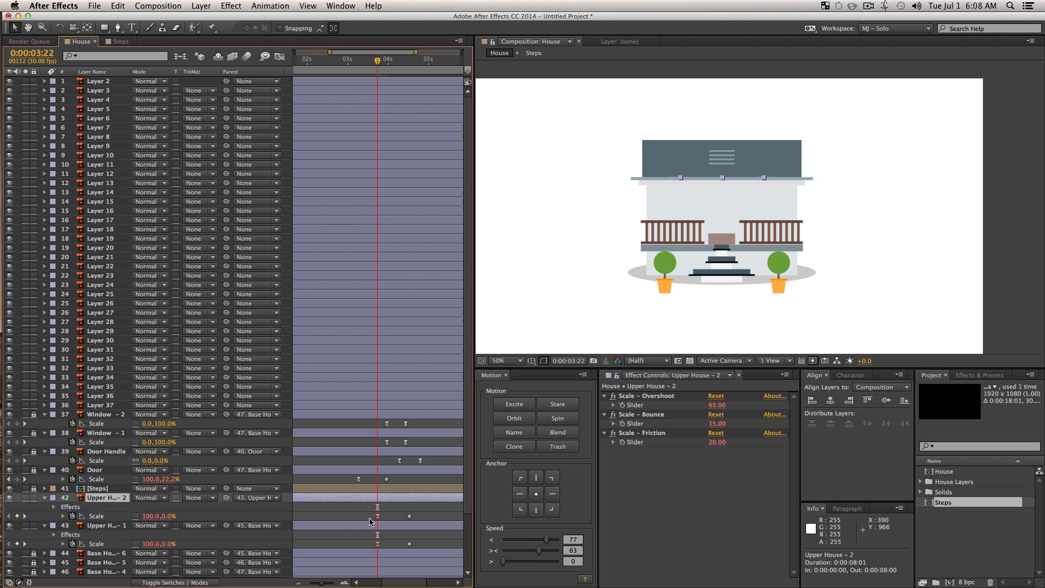
drag(369, 513, 422, 522)
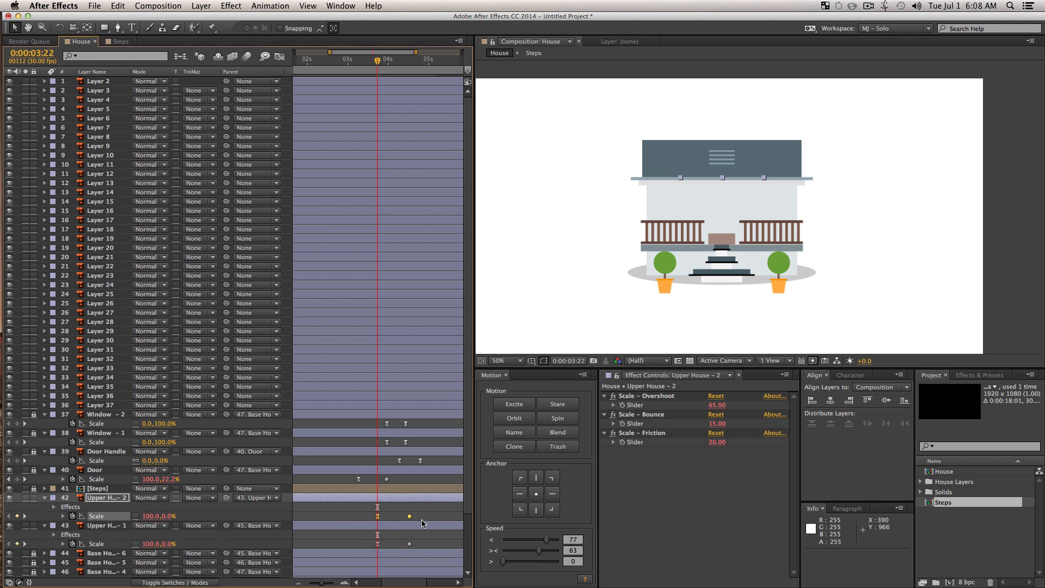
key(alt)
key(alt+Right)
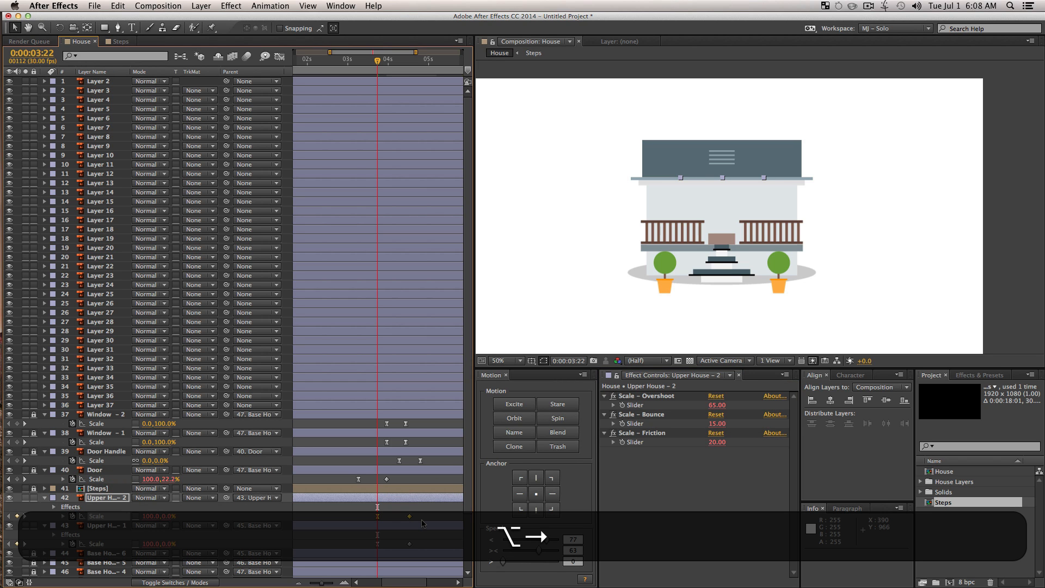
click(355, 514)
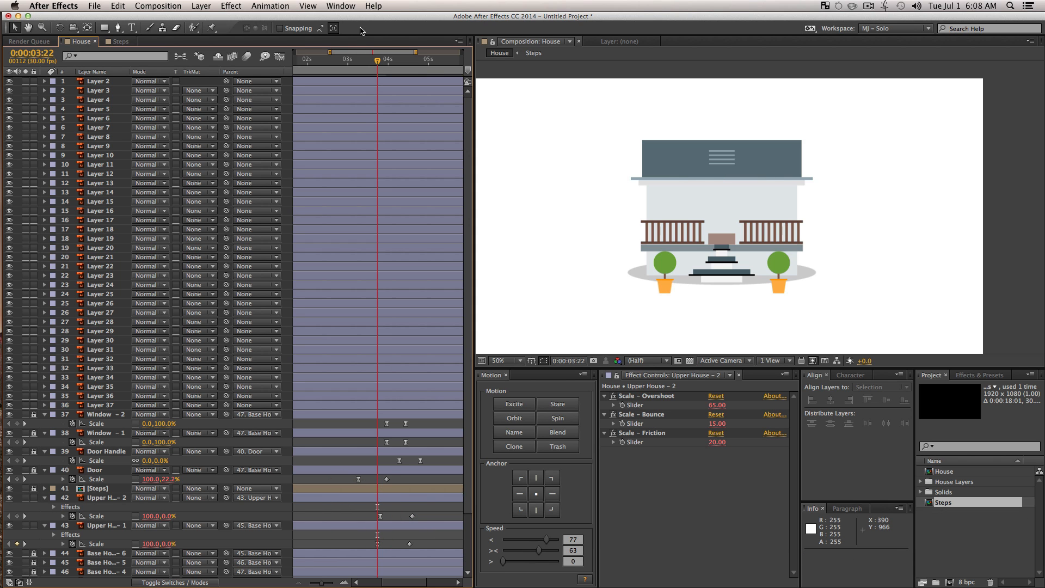
click(367, 60)
key(space)
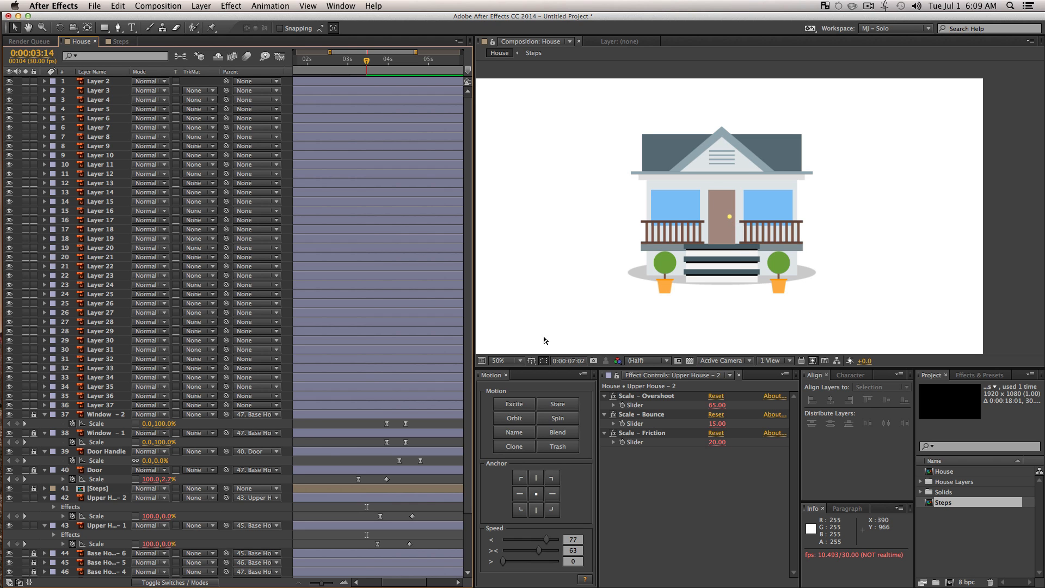
key(space)
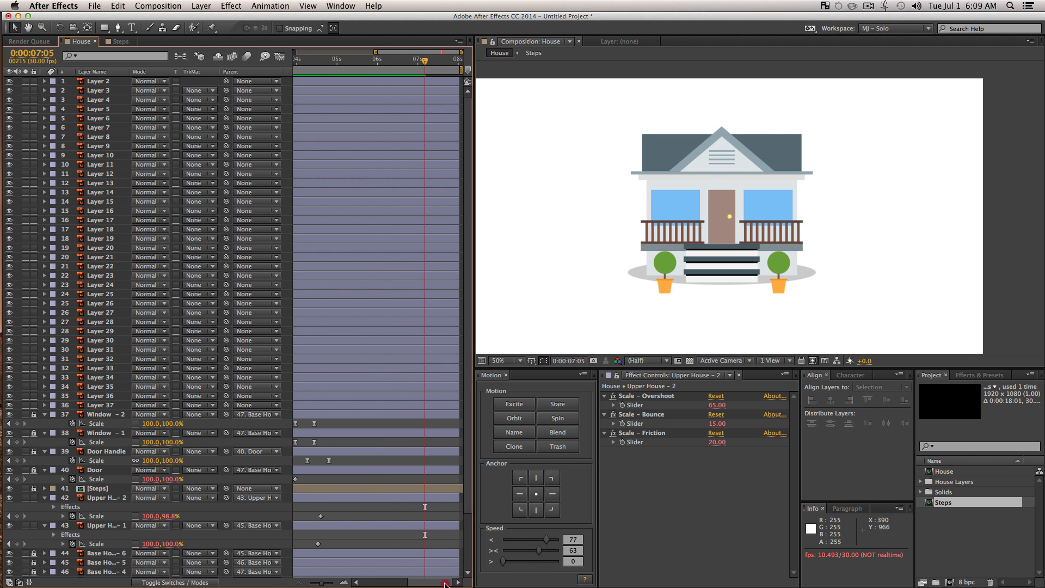
Step: Lock the two Upper House layers and try to collapse the revealed properties of all layers
click(107, 499)
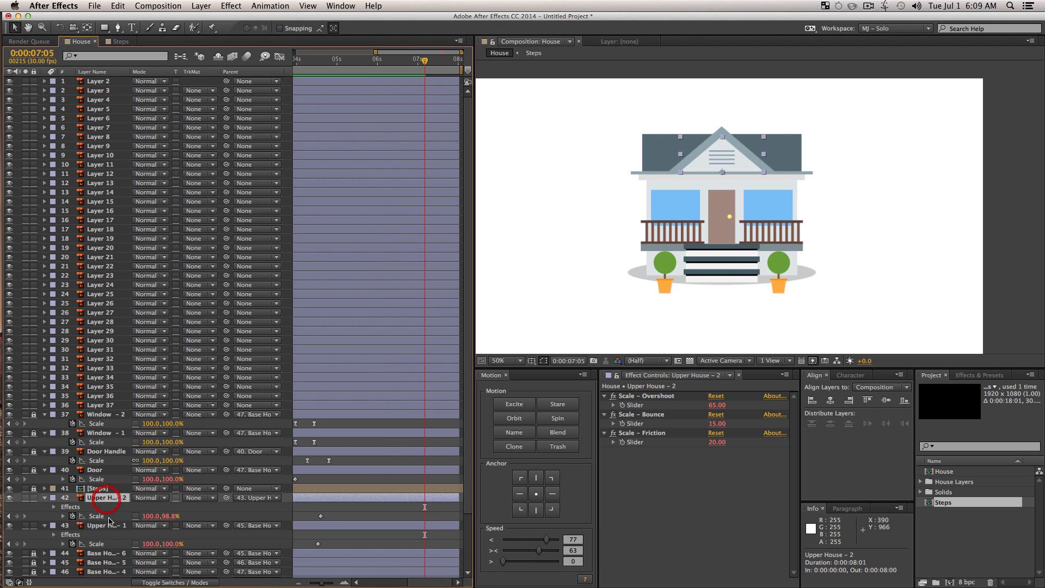
shift+click(108, 526)
click(34, 498)
key(super+a)
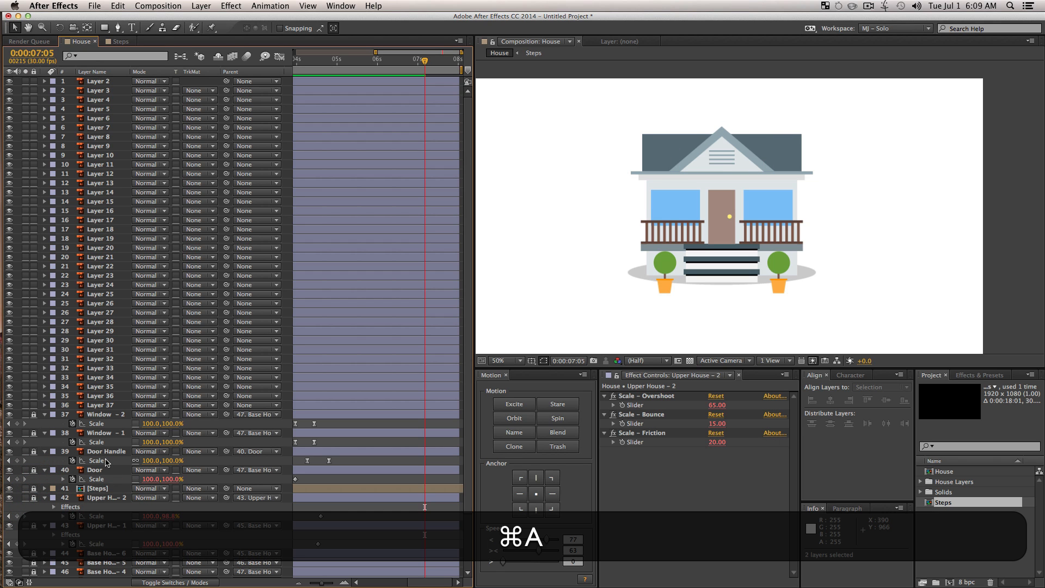
key(u)
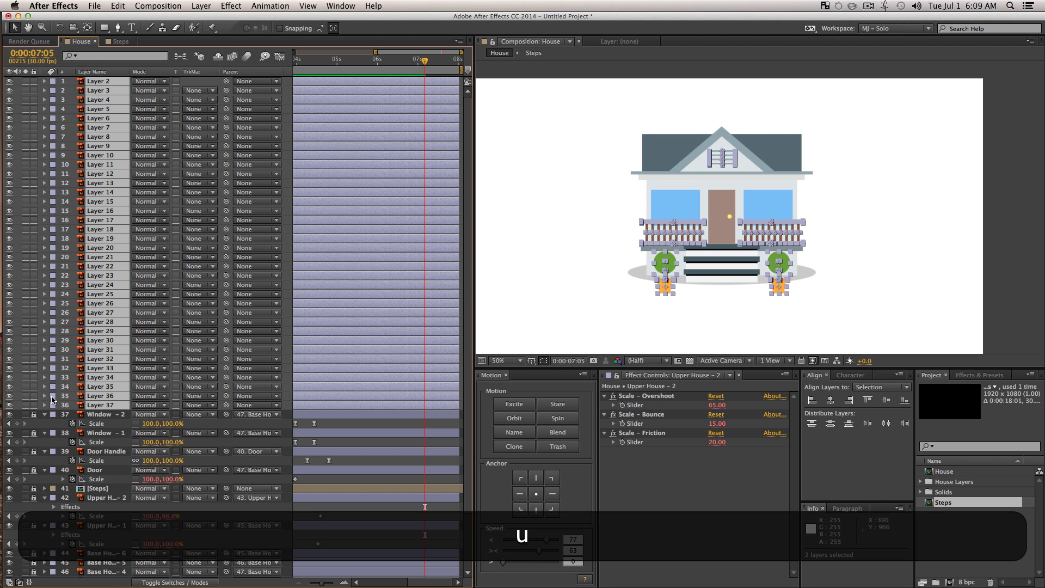
Step: Unlock all the locked layers from Window – 2 down and collapse the revealed properties of every layer
click(103, 414)
drag(34, 414, 29, 584)
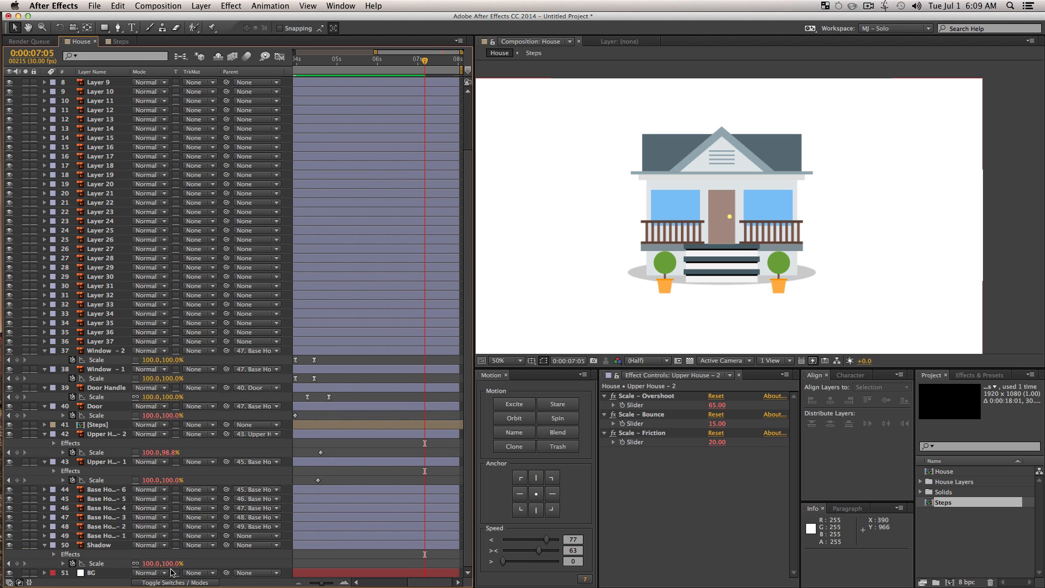
key(super+a)
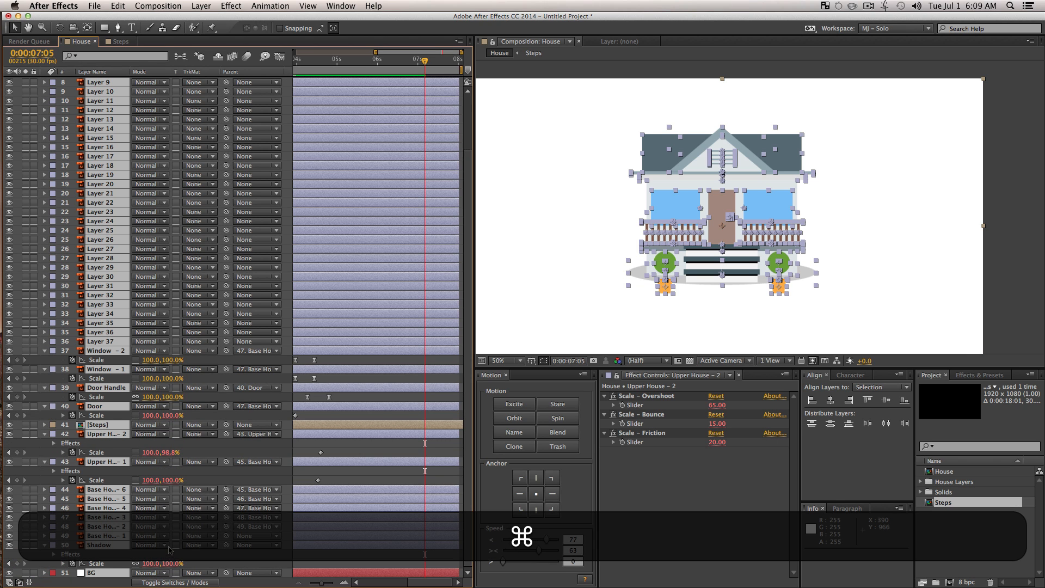
key(u)
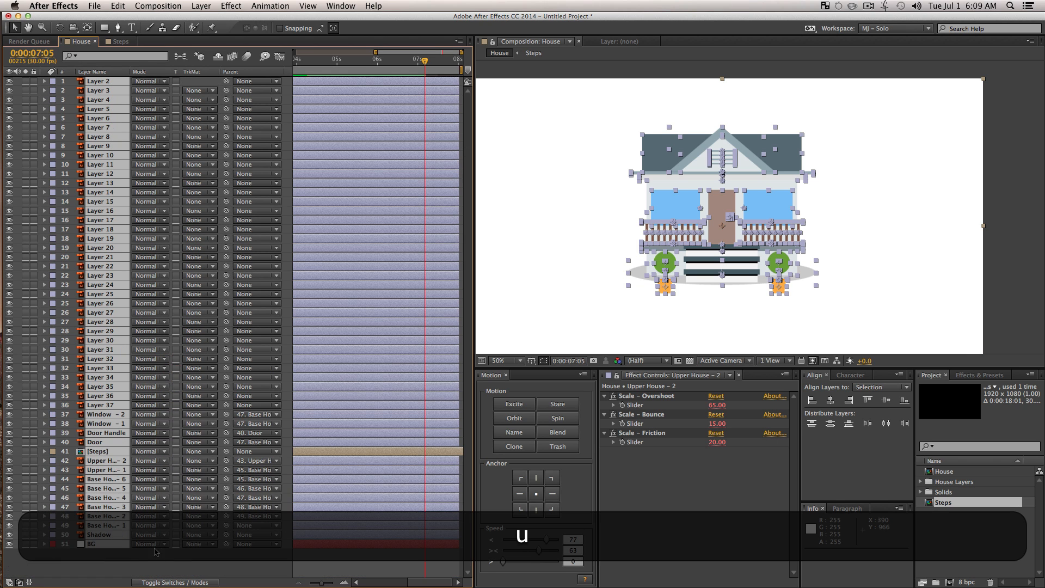
Step: Lock the finished layers from Window – 2 down to Shadow
click(121, 549)
click(99, 535)
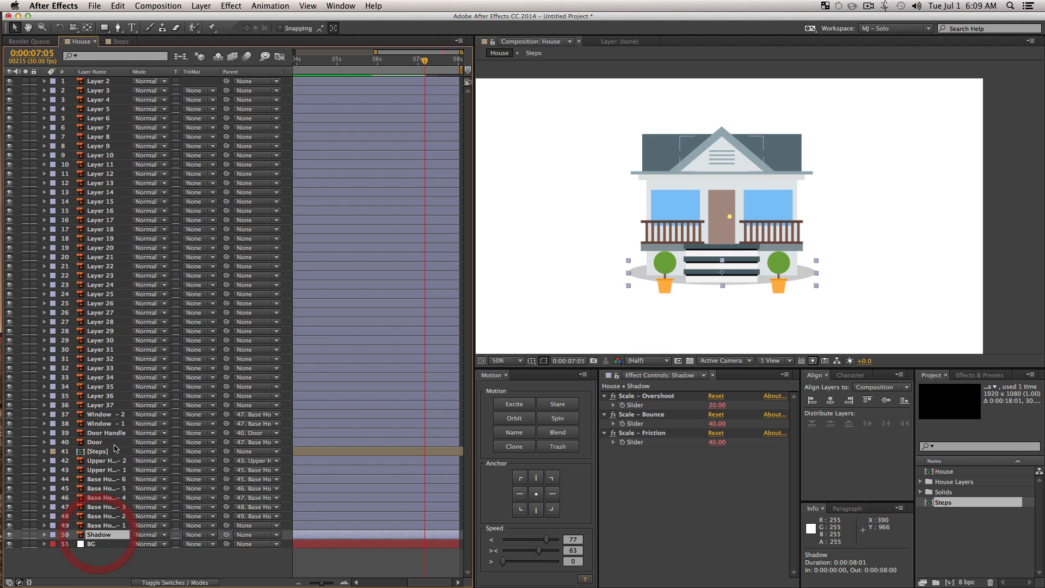
shift+click(105, 418)
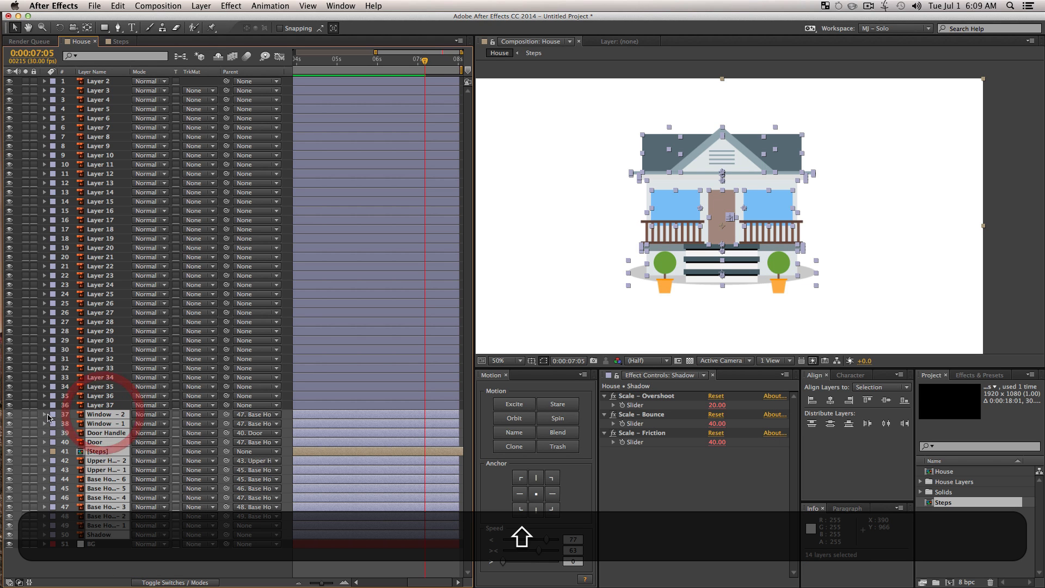
click(34, 416)
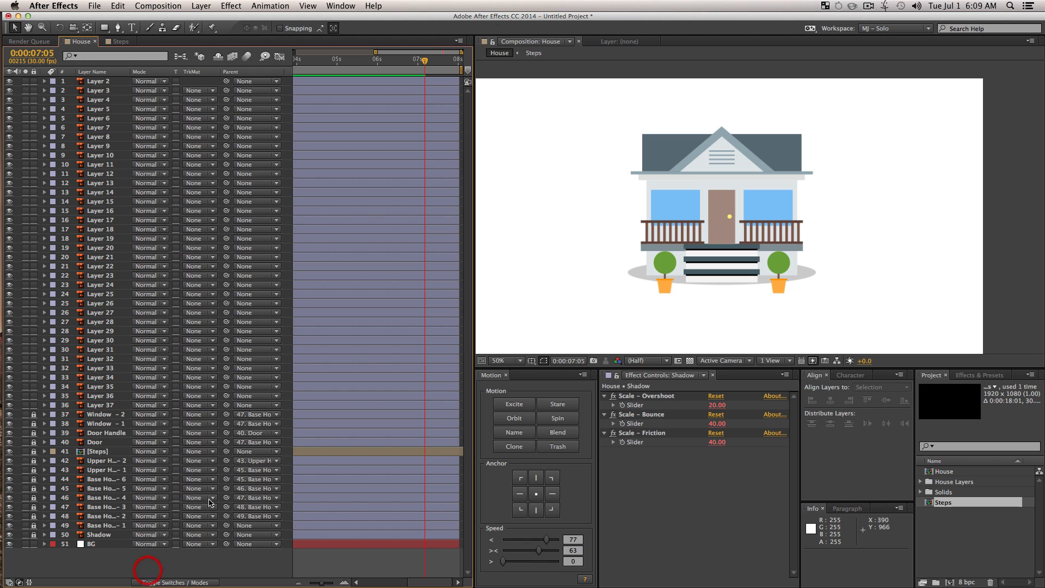
Step: Undo the accidental shift of the BG layer and lock that layer
key(z)
click(716, 162)
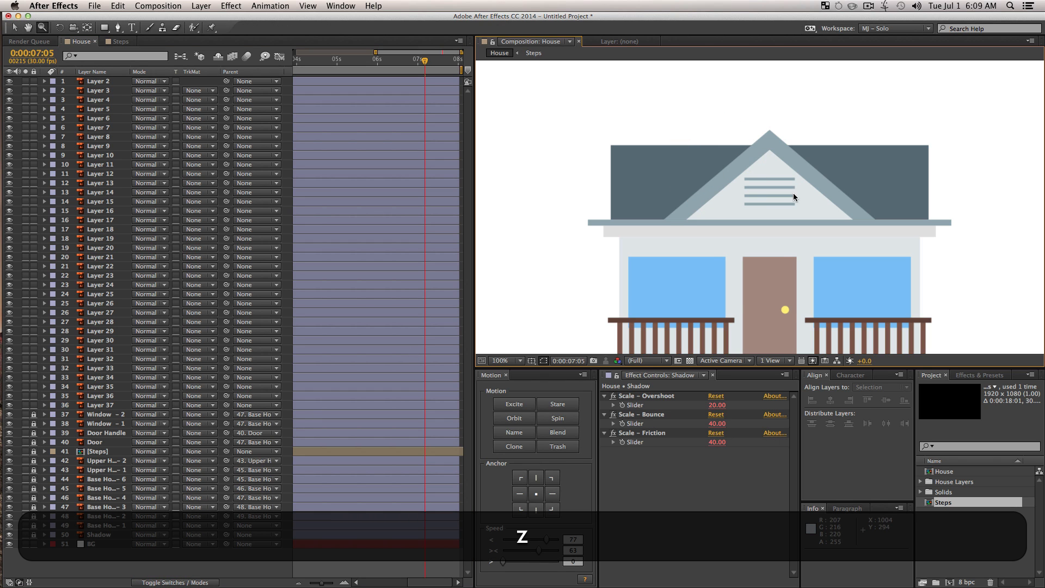
key(v)
click(688, 178)
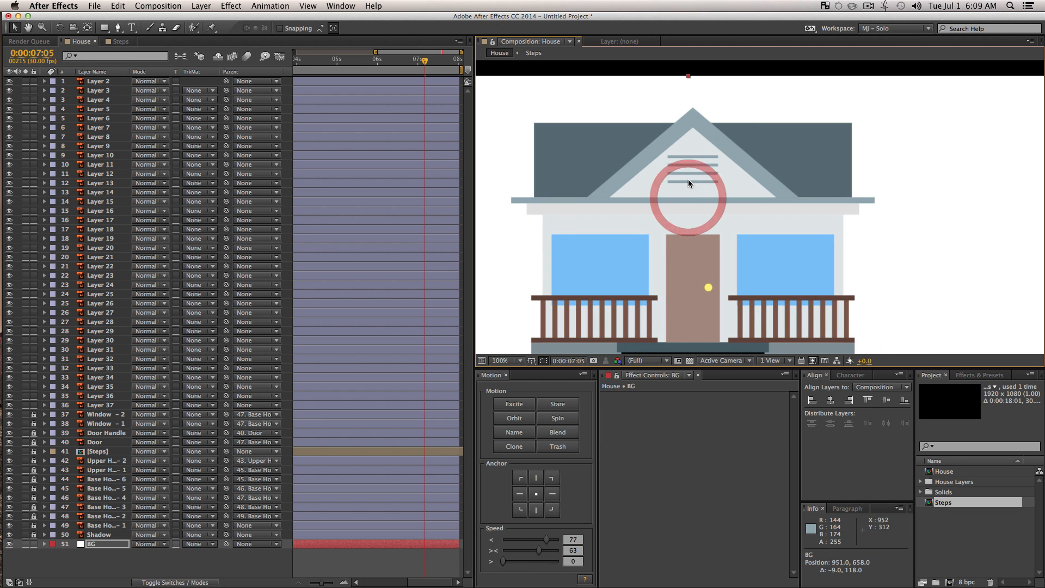
key(super+z)
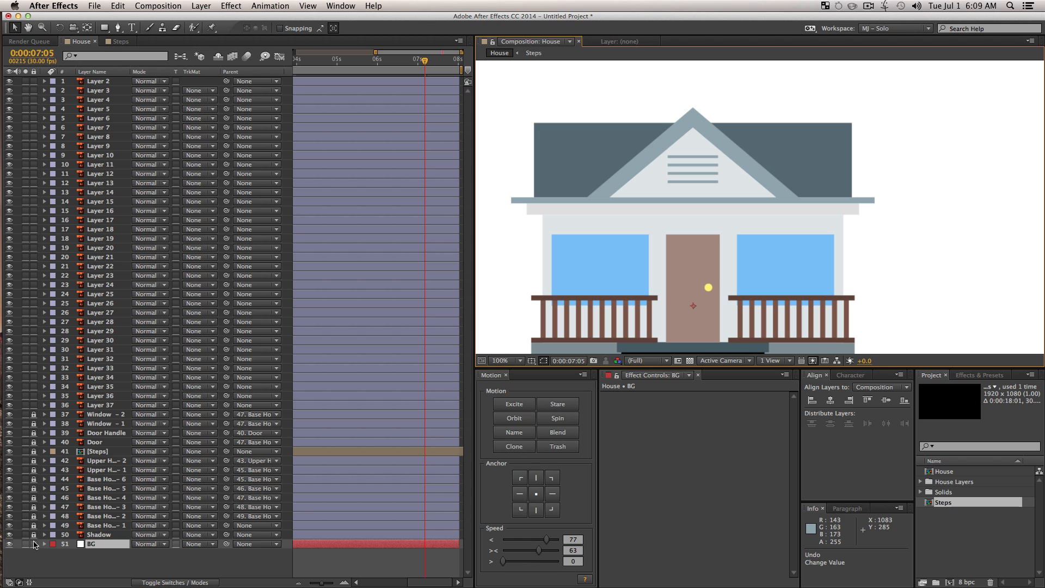
click(33, 544)
Step: Select the four horizontal lines in the gable and rename their layers Roof Accents with Motion's Name tool
drag(702, 120, 690, 209)
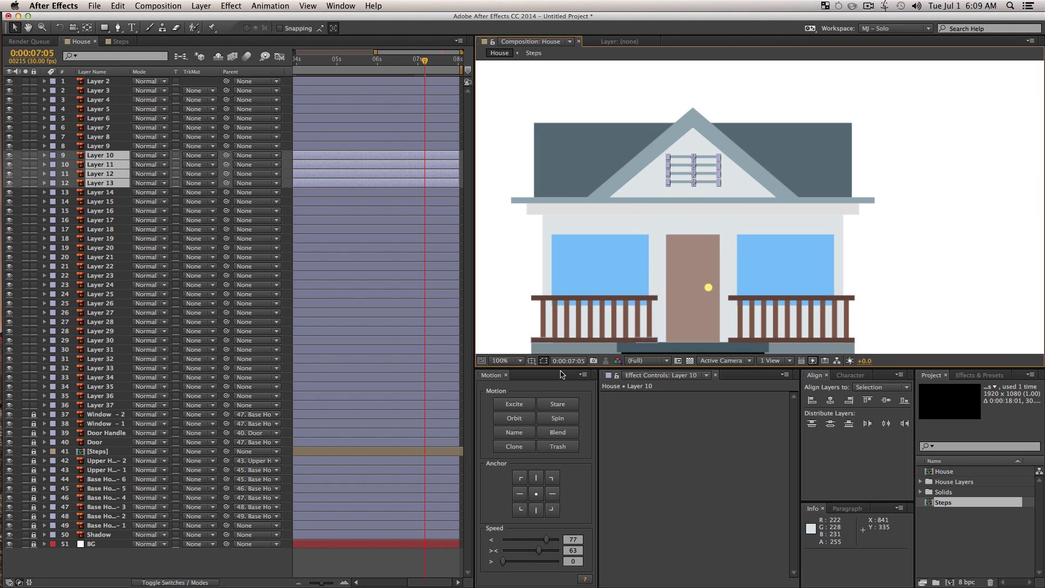
click(514, 432)
click(490, 299)
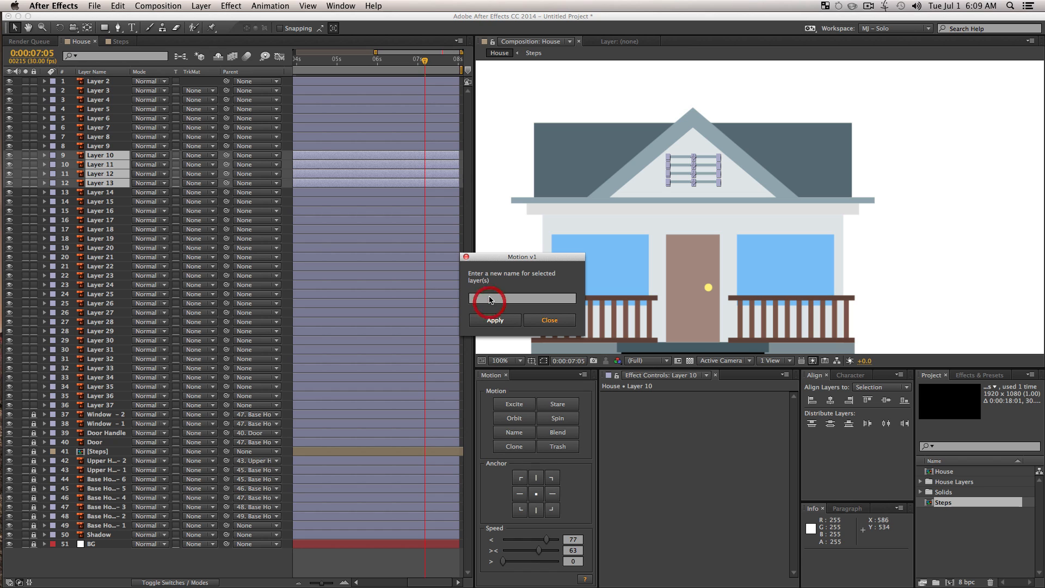
text(R)
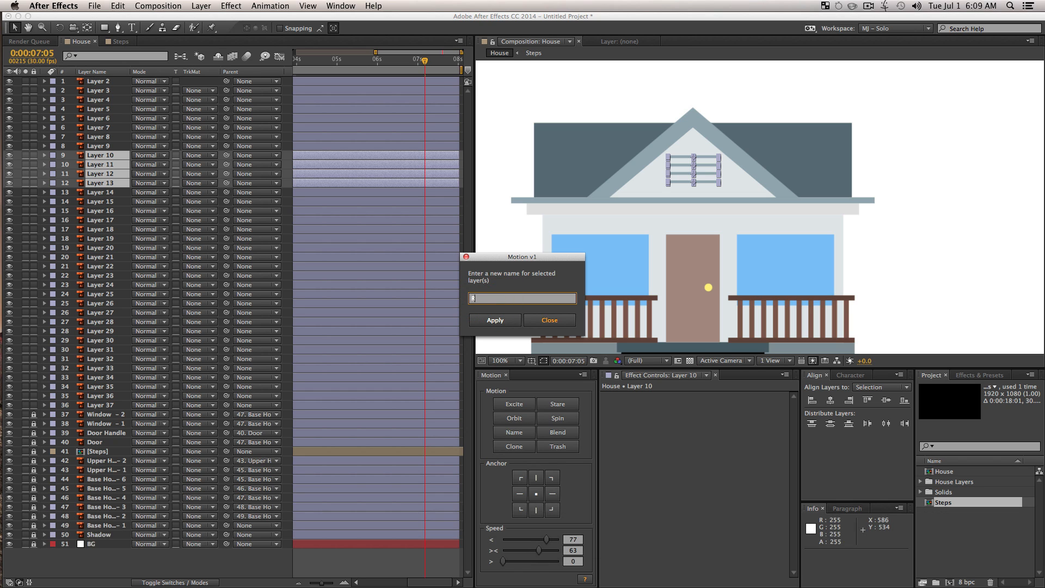
text(oof Accents)
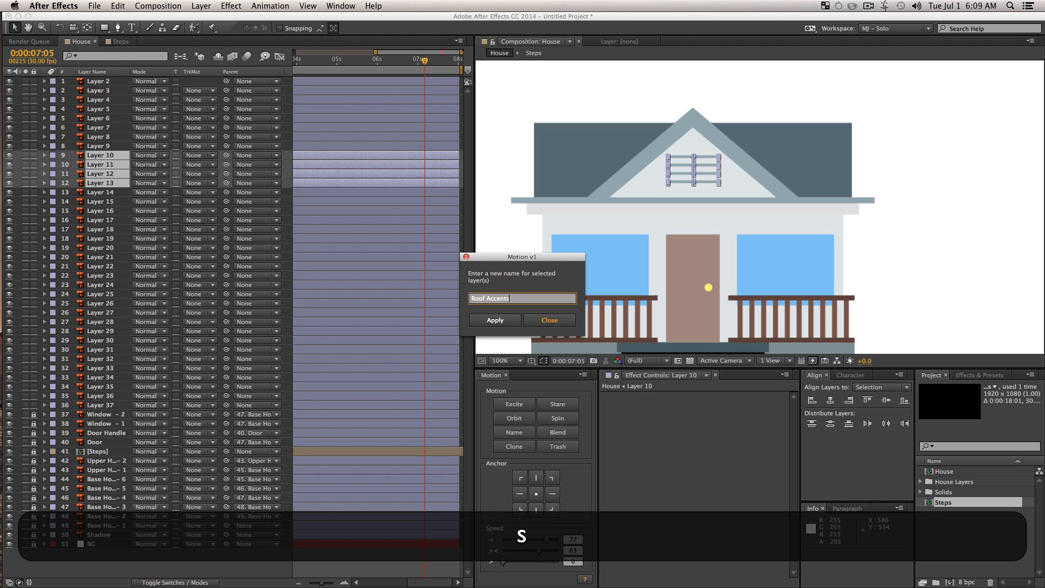
click(494, 320)
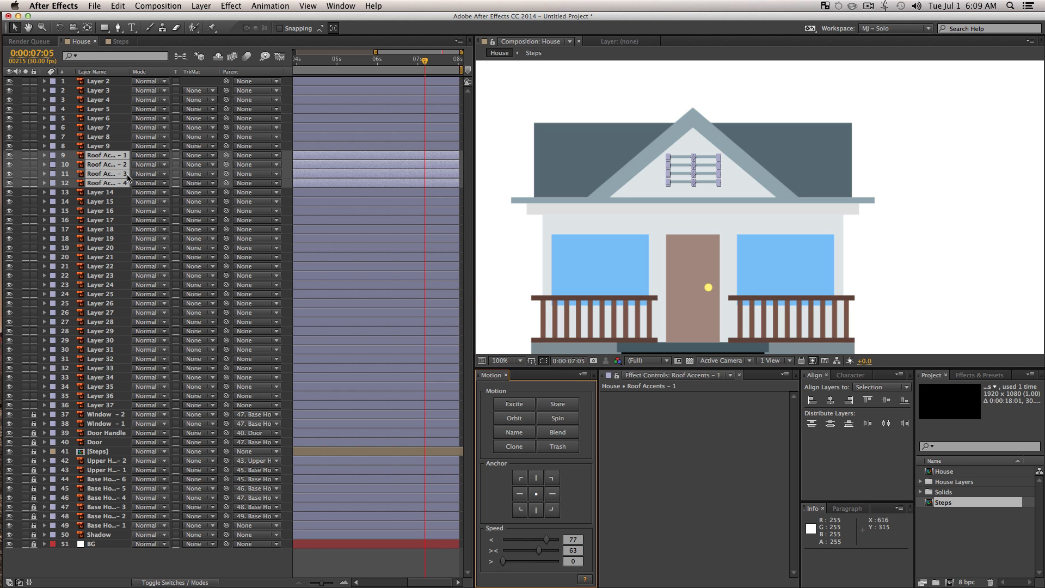
Step: Reveal the Scale of the four Roof Accents layers and parent them all to Upper House – 2 at 0:00:08:00
key(s)
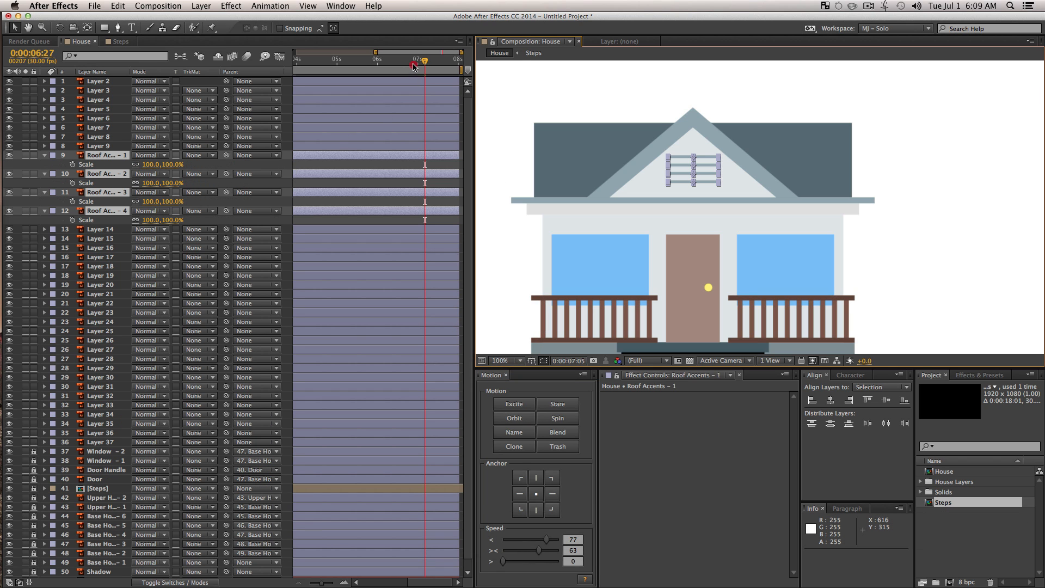
drag(414, 67, 544, 90)
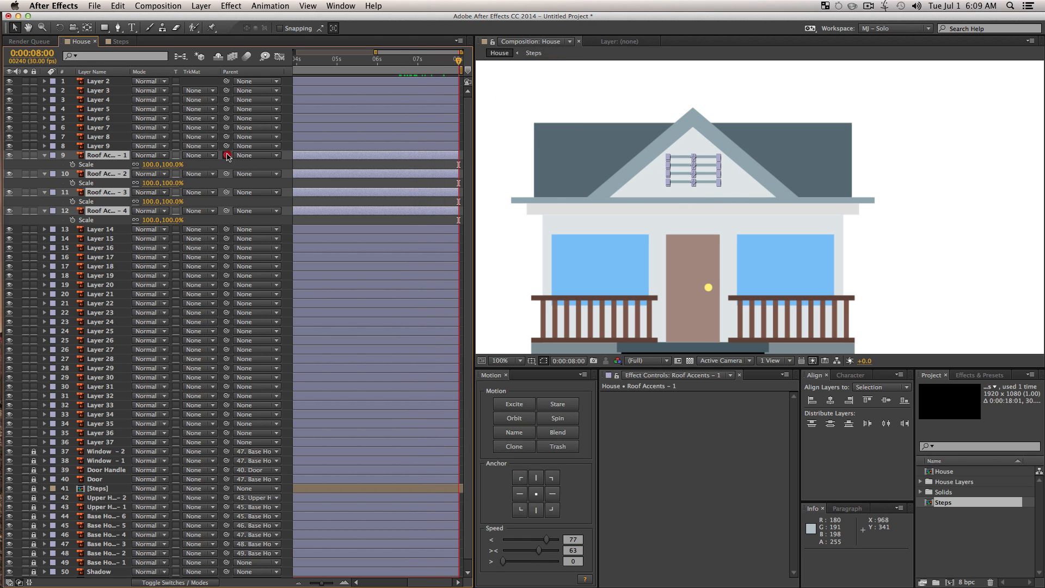
drag(228, 156, 120, 499)
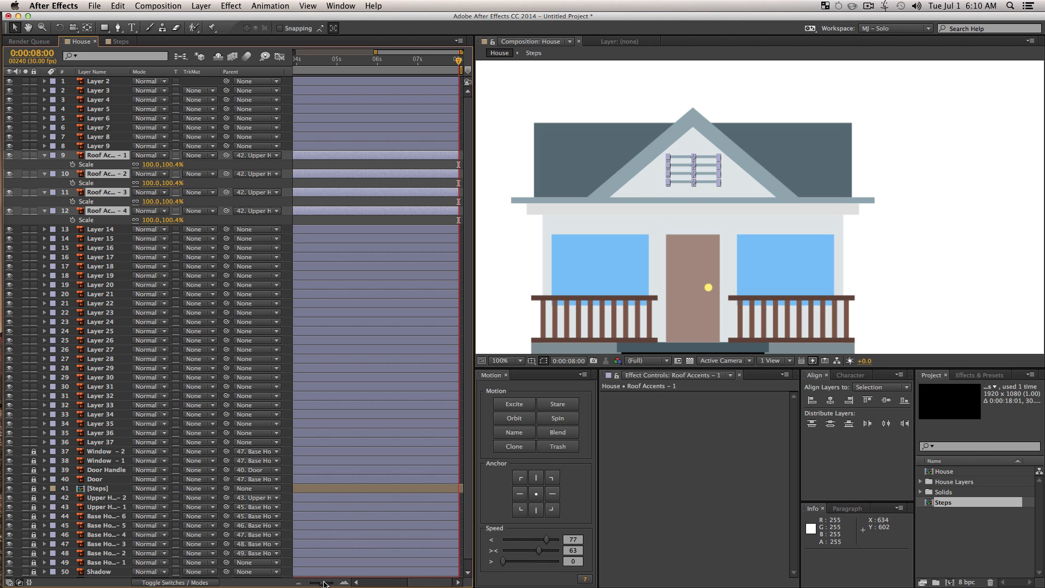
Step: Add Scale keyframes to all four Roof Accents layers at 0:00:06:16 and unlink their width and height proportions
drag(323, 584, 308, 585)
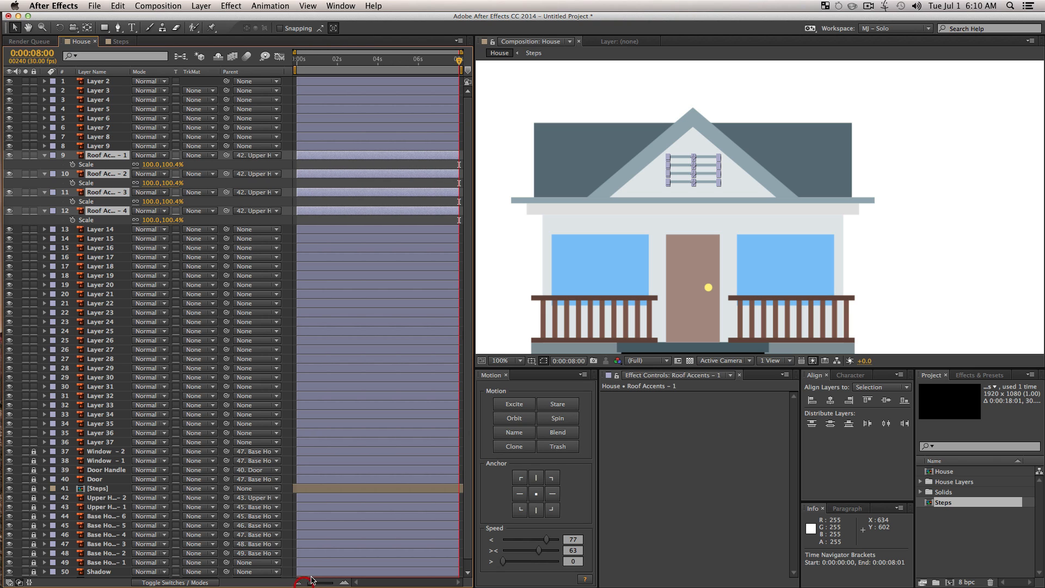
drag(391, 65, 429, 71)
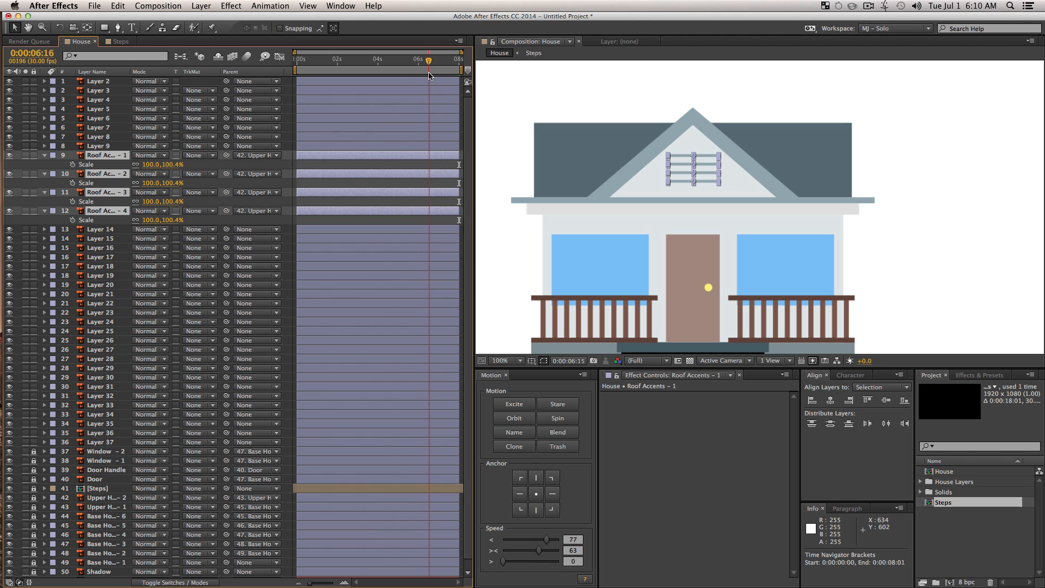
click(73, 164)
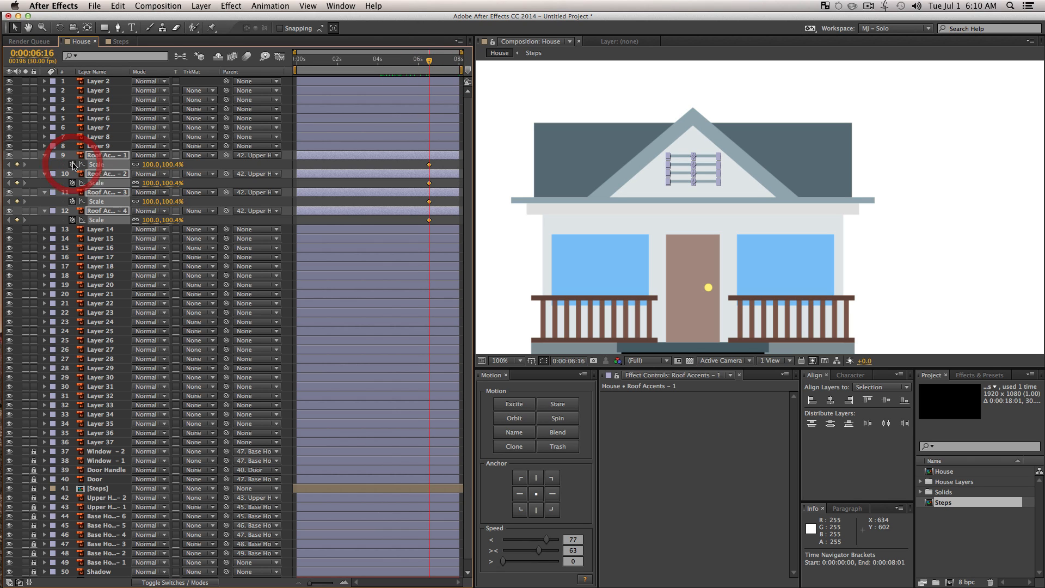
click(135, 165)
click(135, 183)
click(135, 202)
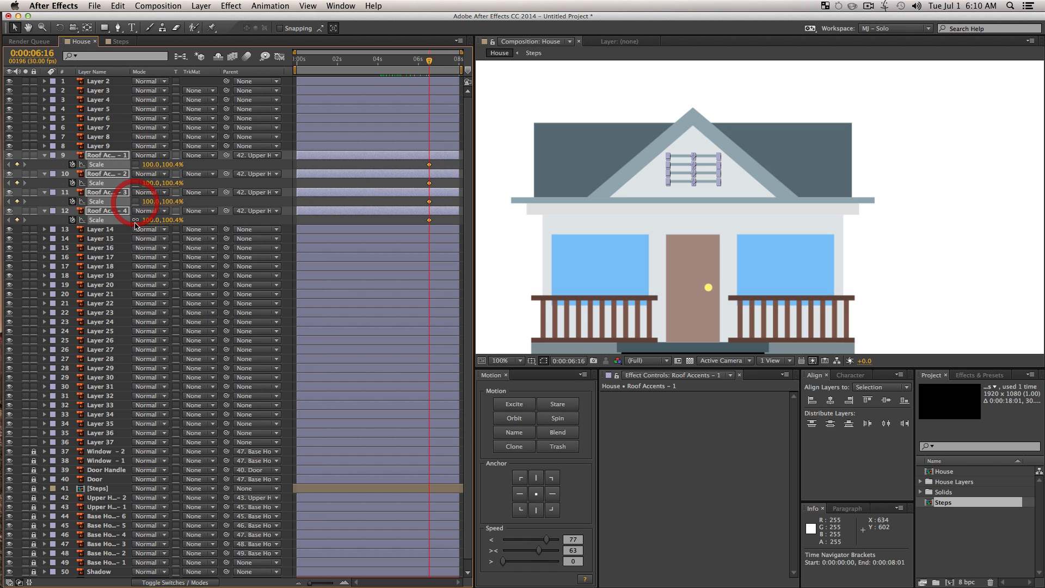
click(135, 220)
Step: Set the horizontal Scale of all four Roof Accents layers to 0 at 0:00:04:19 and preview the growing lines
drag(429, 59, 390, 60)
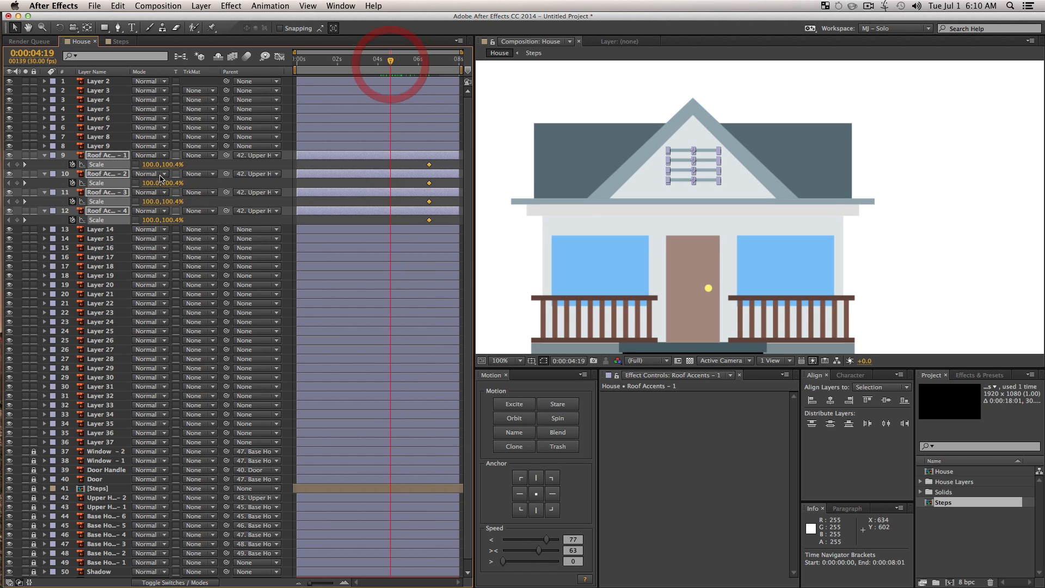
click(151, 165)
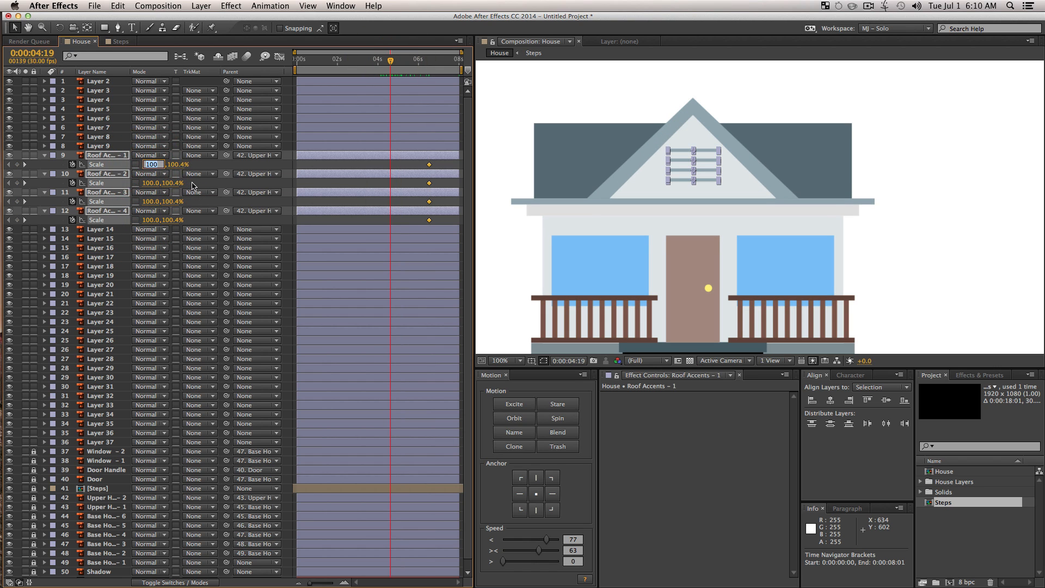
text(0)
key(Return)
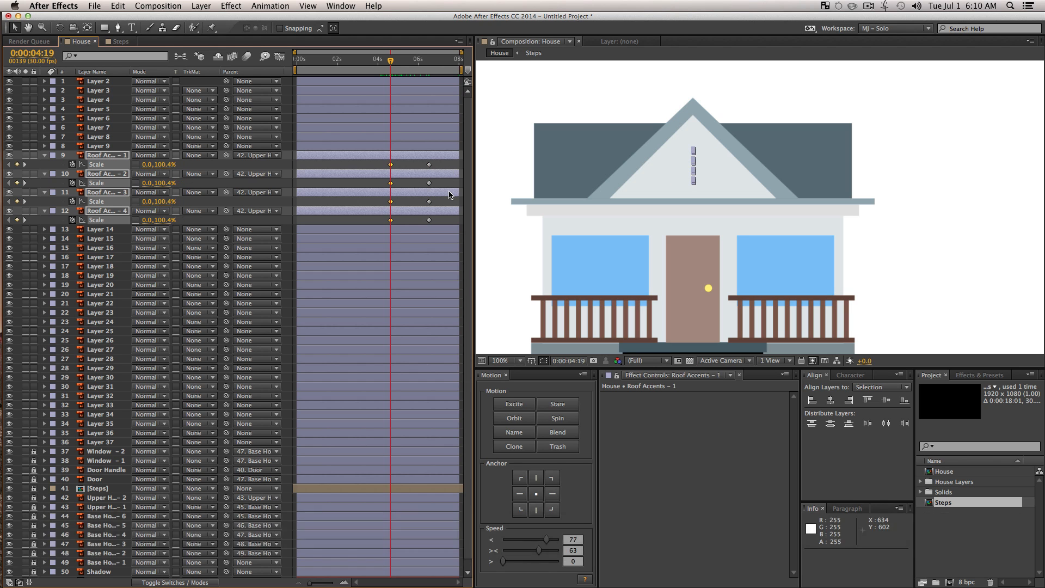
key(space)
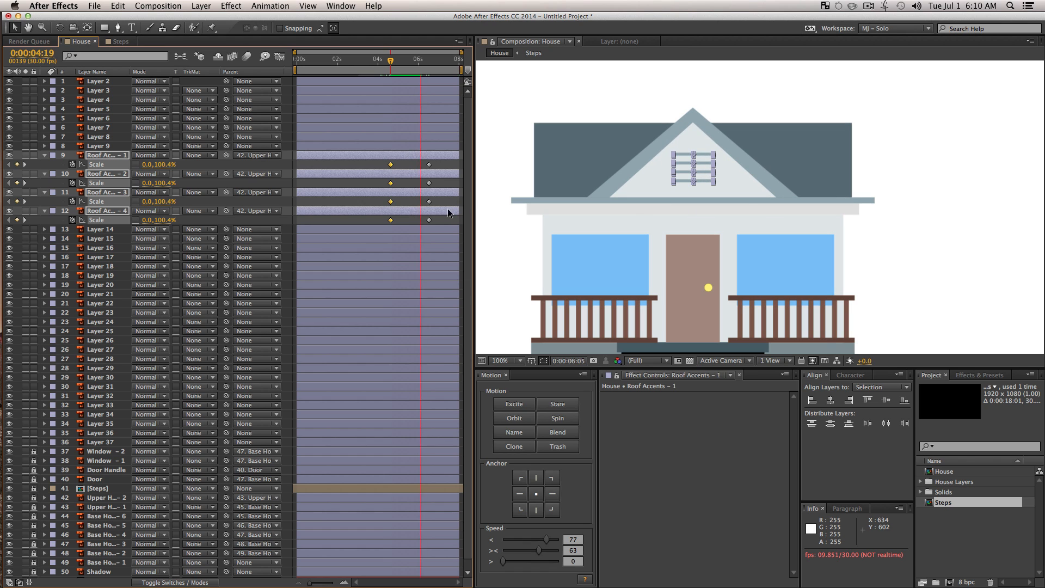
key(space)
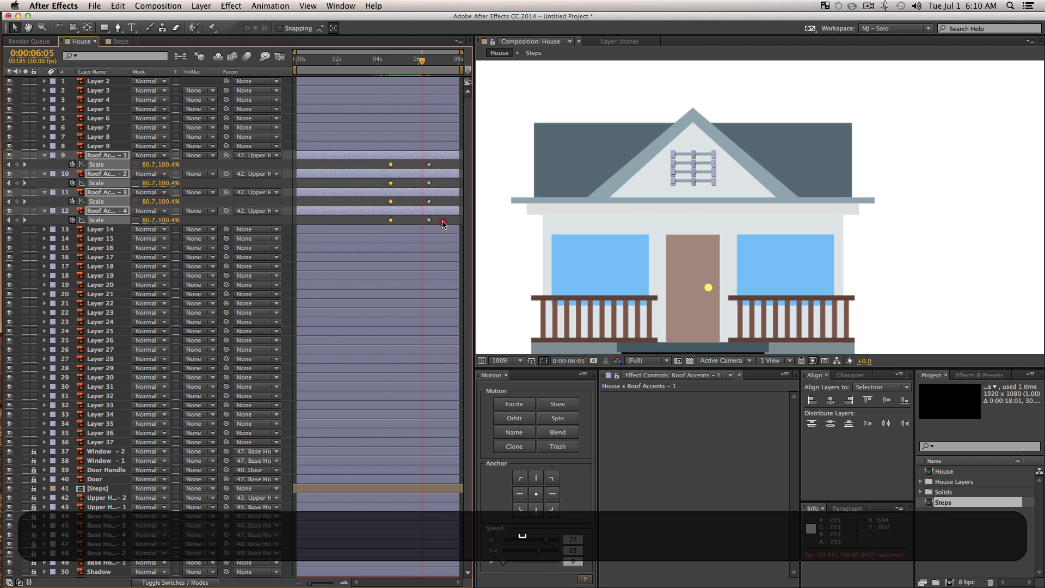
Step: Ease both Scale keyframes of all four Roof Accents layers with Motion's Speed controls, setting the >< value to 100
click(443, 222)
drag(375, 161, 451, 232)
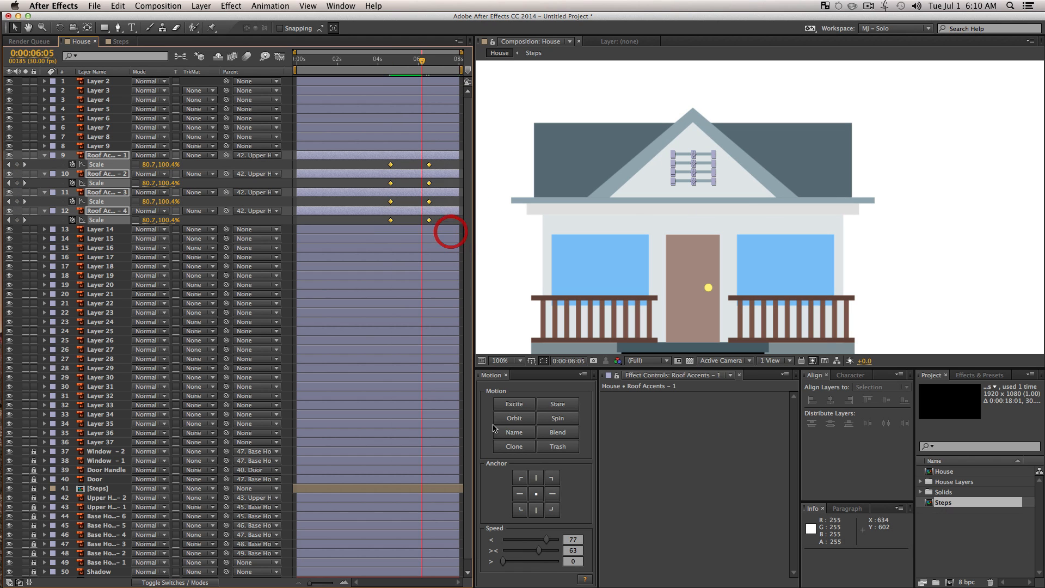
drag(539, 550, 544, 552)
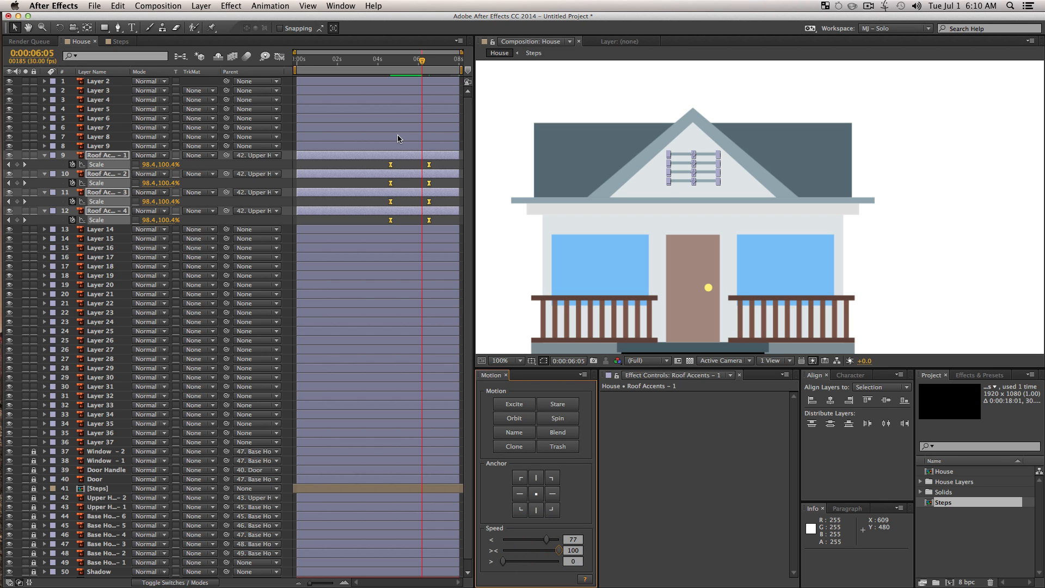
Step: Stagger the Scale keyframes of Roof Accents 3, 2 and 1 progressively later than those of Roof Accents 4 and preview the lines
drag(376, 166, 447, 210)
key(alt)
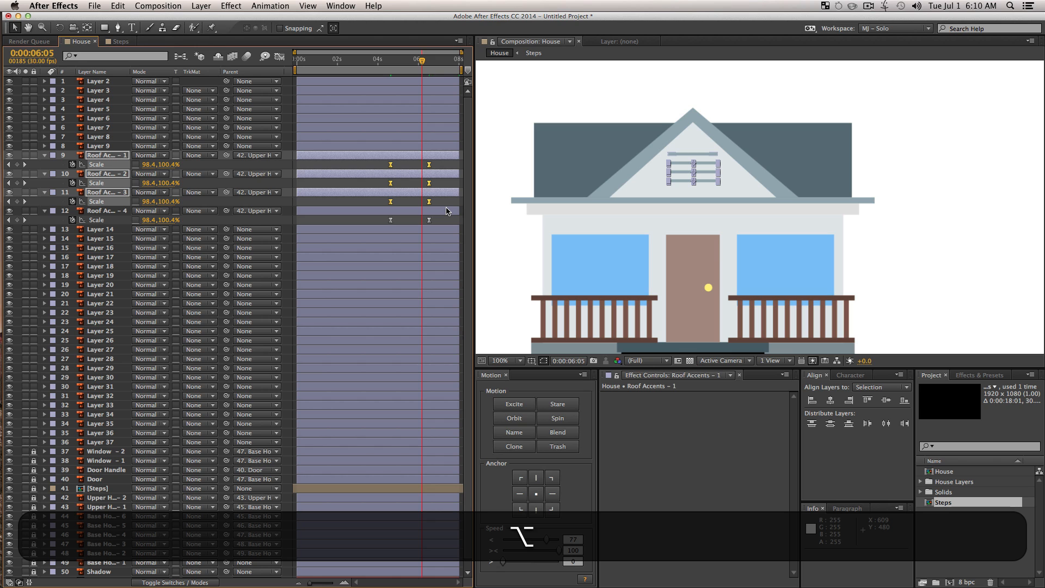
key(alt+Right)
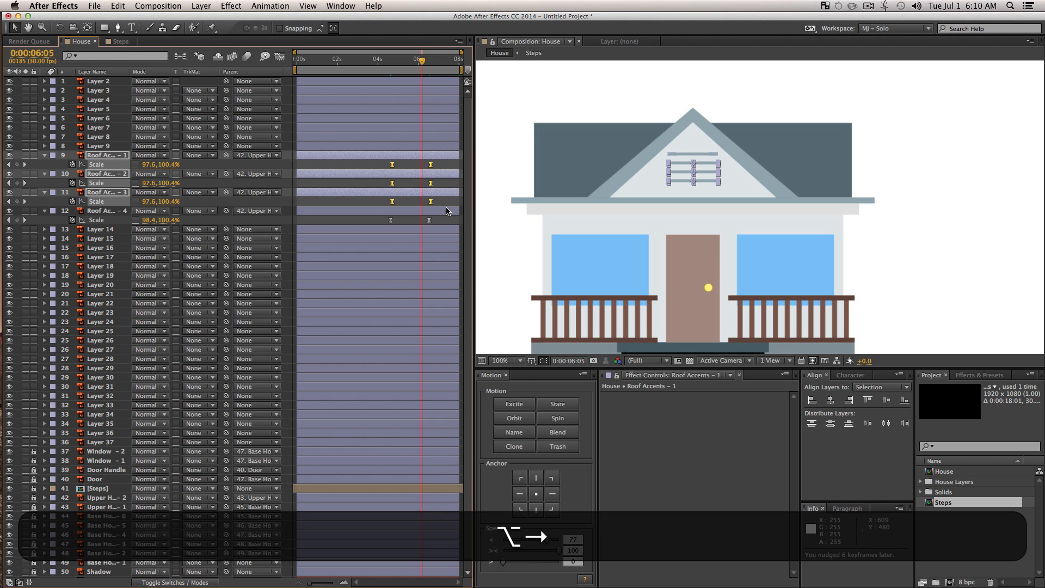
drag(385, 166, 447, 186)
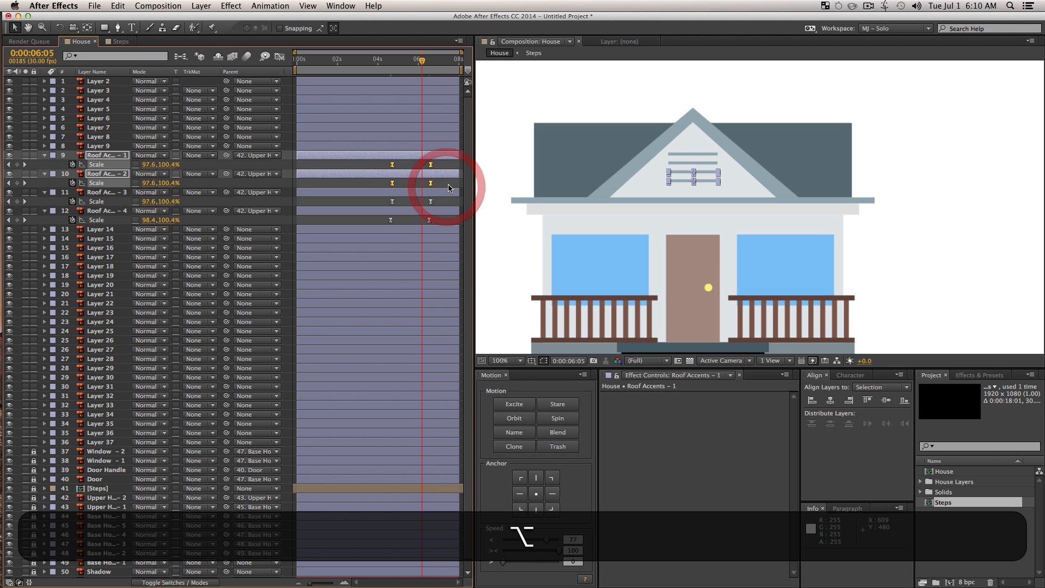
key(alt+Right)
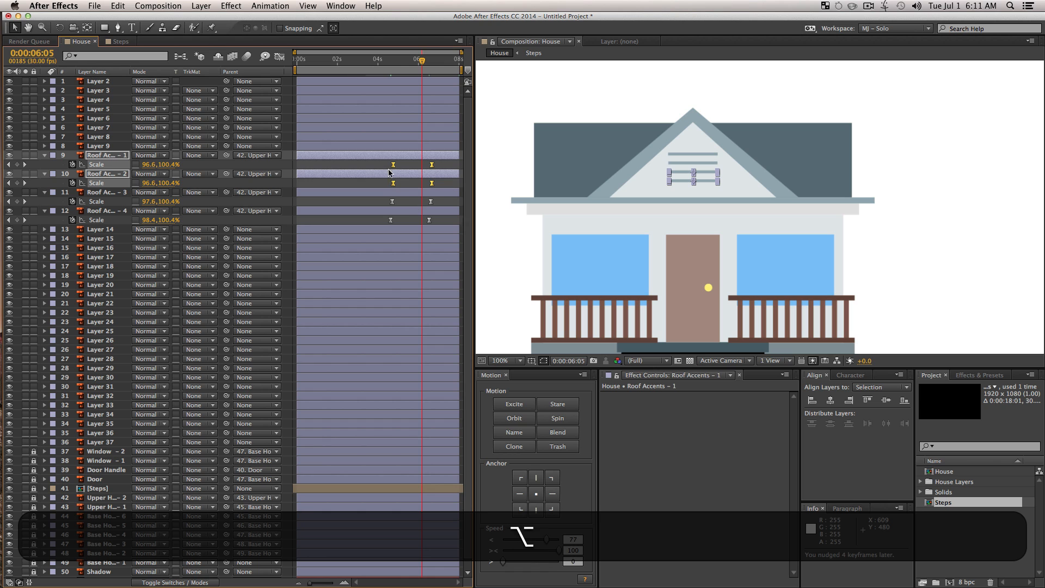
drag(386, 167, 463, 172)
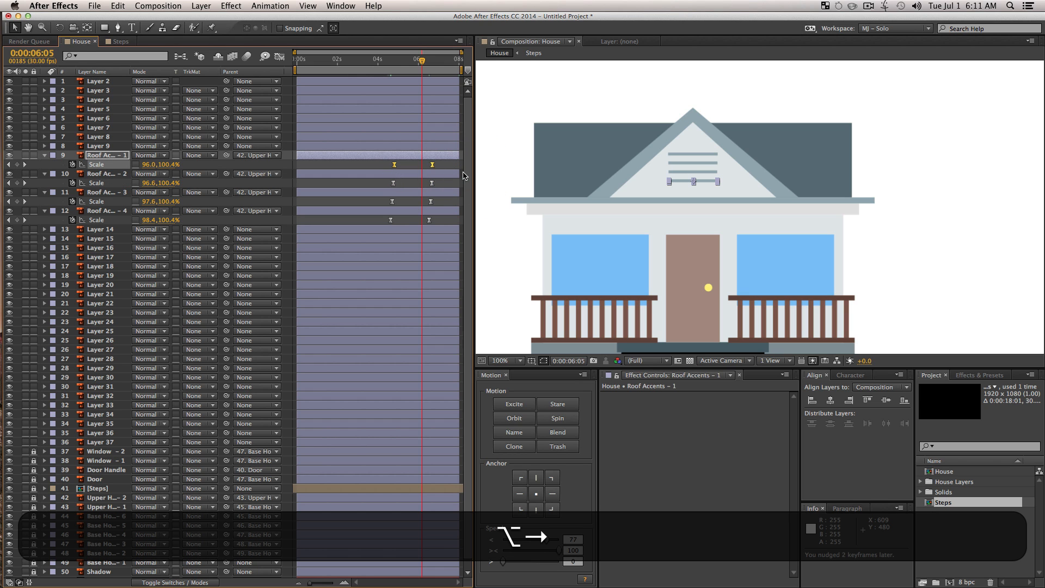
click(375, 63)
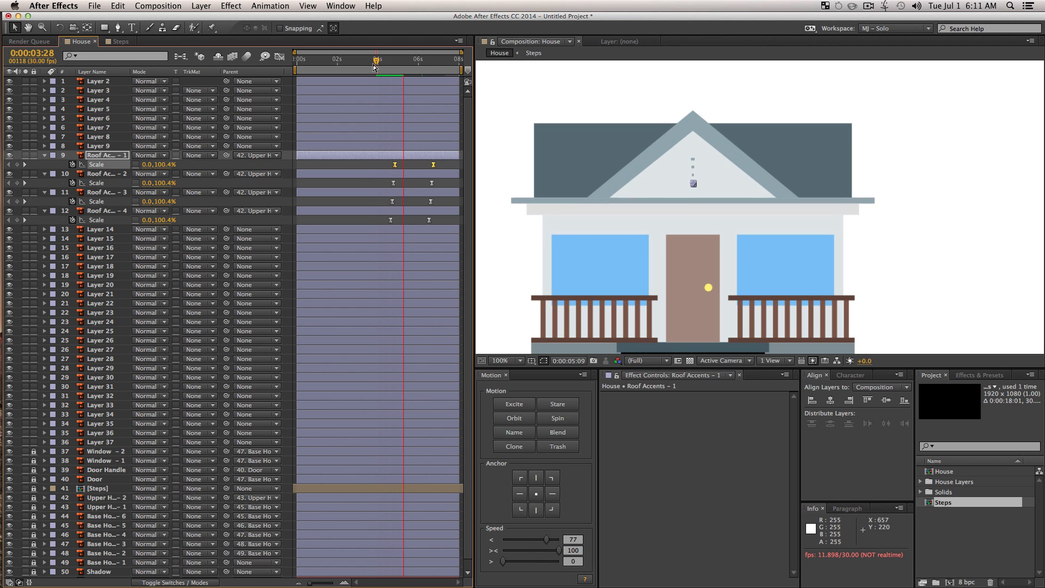
key(space)
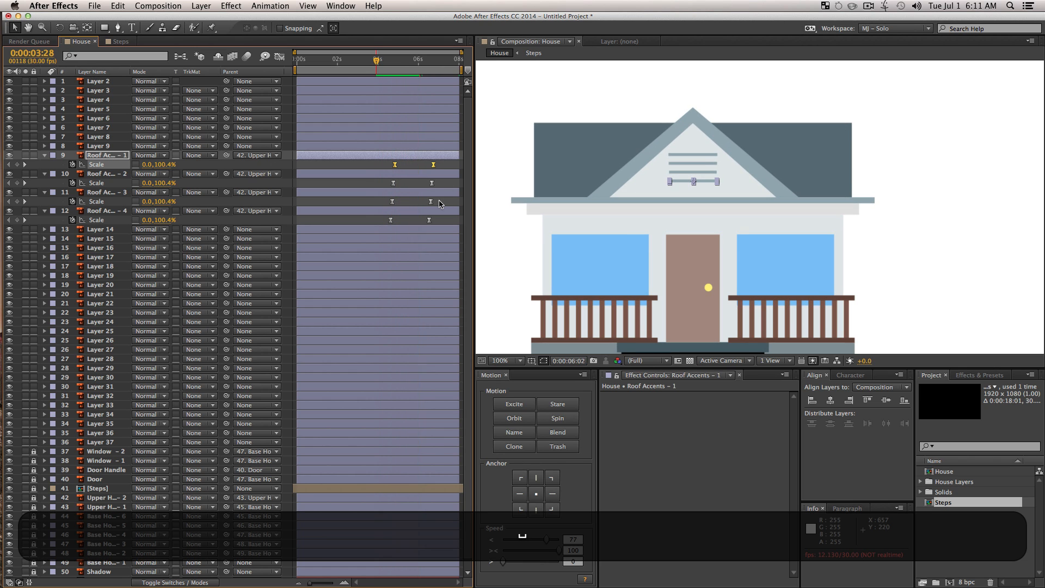
Step: Shift all Roof Accents Scale keyframes earlier, starting at about 0:00:04:05, and bring the end keyframes in to around 0:00:05:00
click(405, 61)
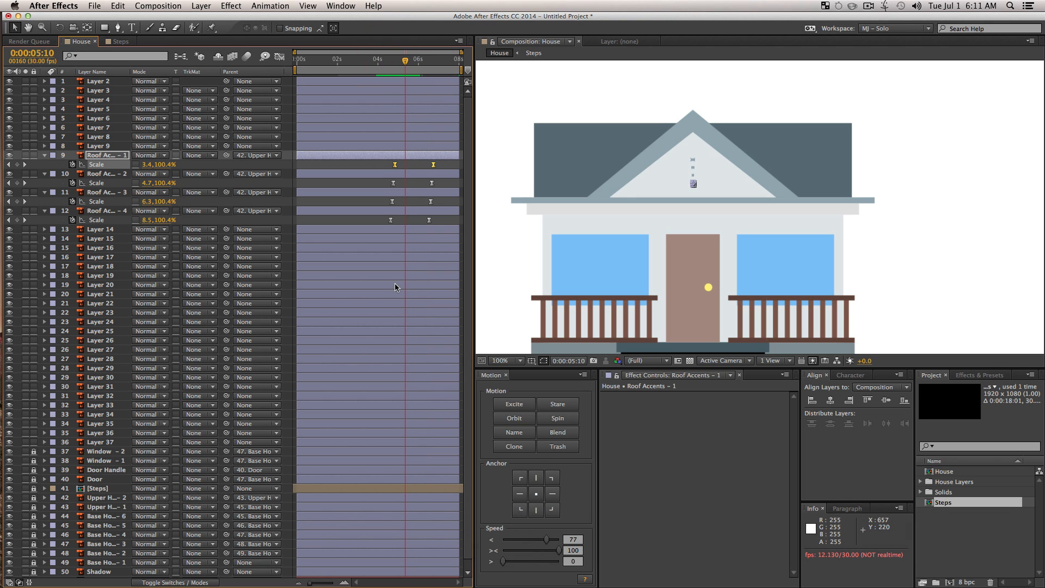
drag(316, 582, 325, 582)
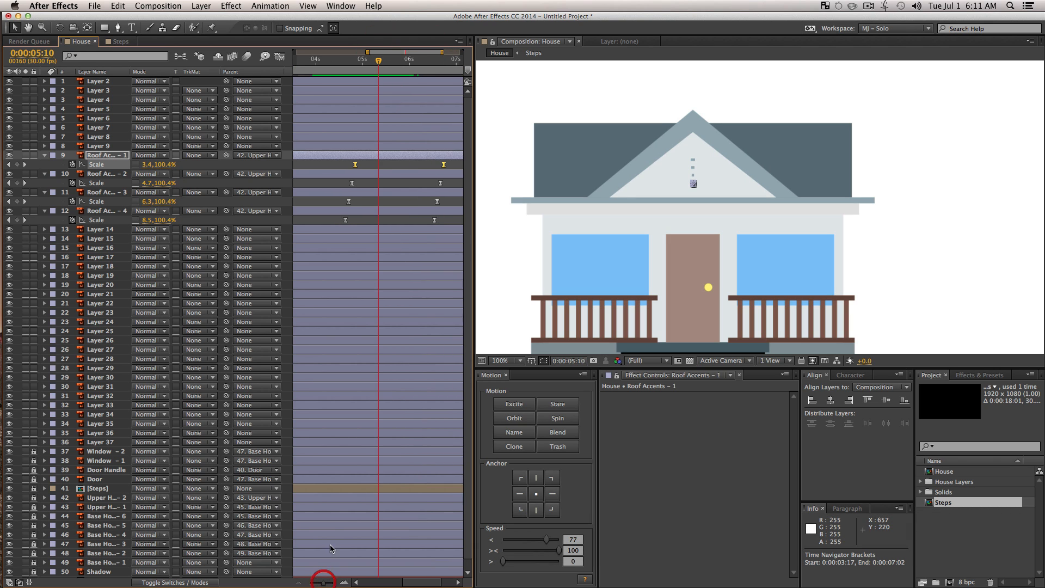
drag(330, 162, 412, 222)
key(alt)
click(411, 229)
key(super+z)
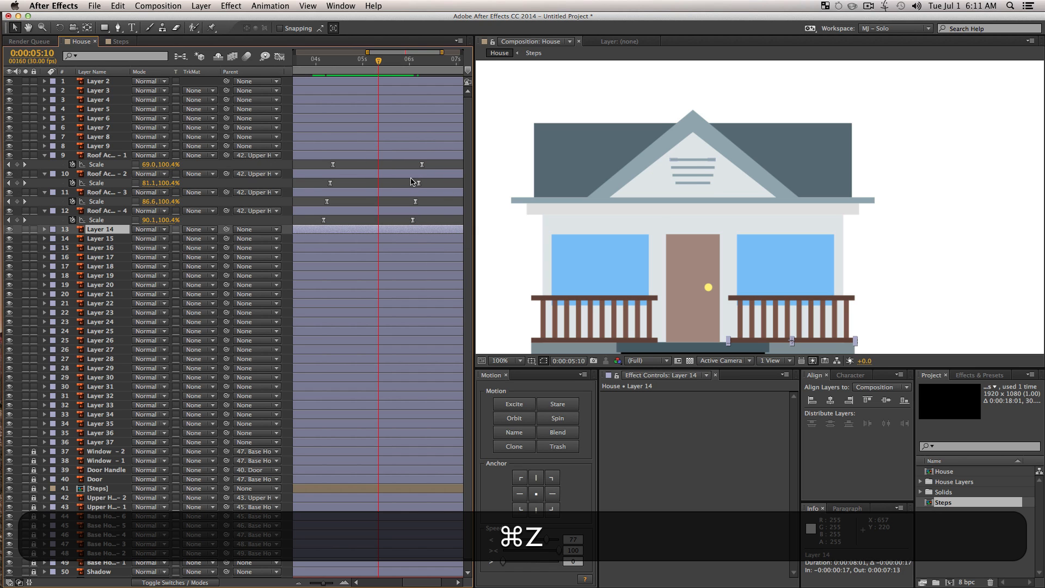
drag(414, 175, 355, 216)
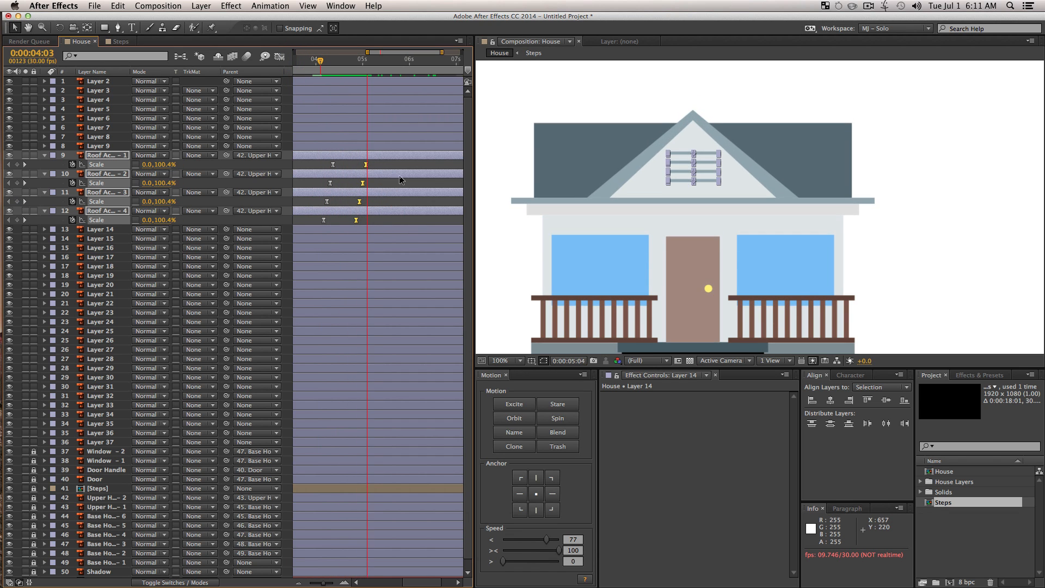
Step: Collapse the keyframed properties of the four Roof Accents layers and lock those layers
click(298, 582)
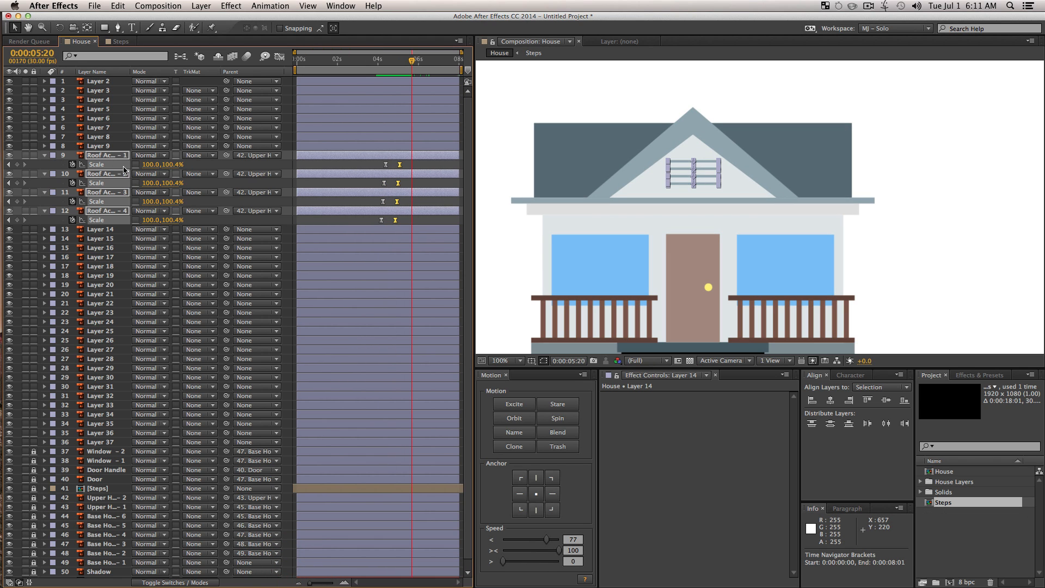
key(u)
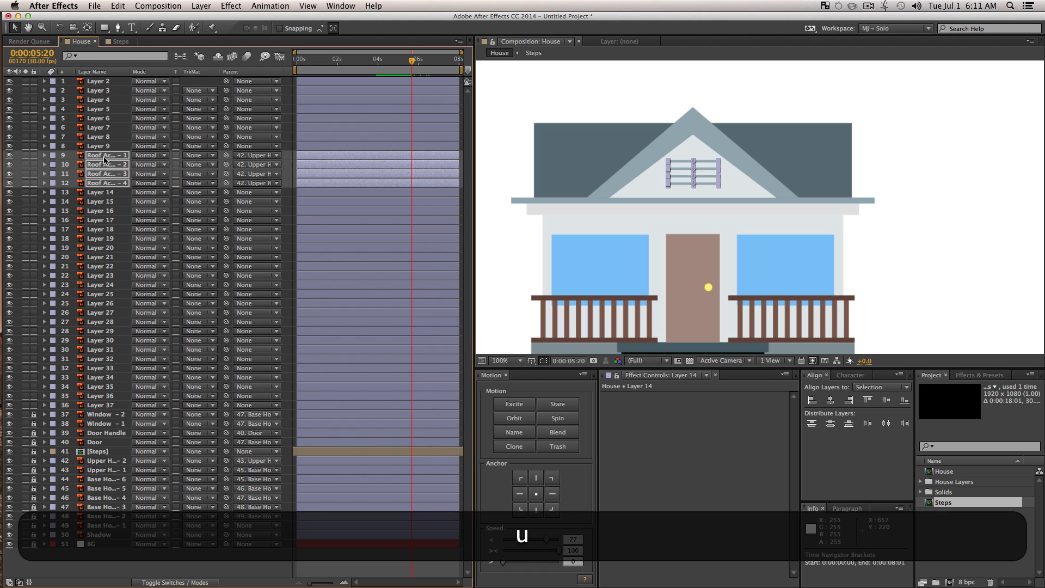
click(34, 155)
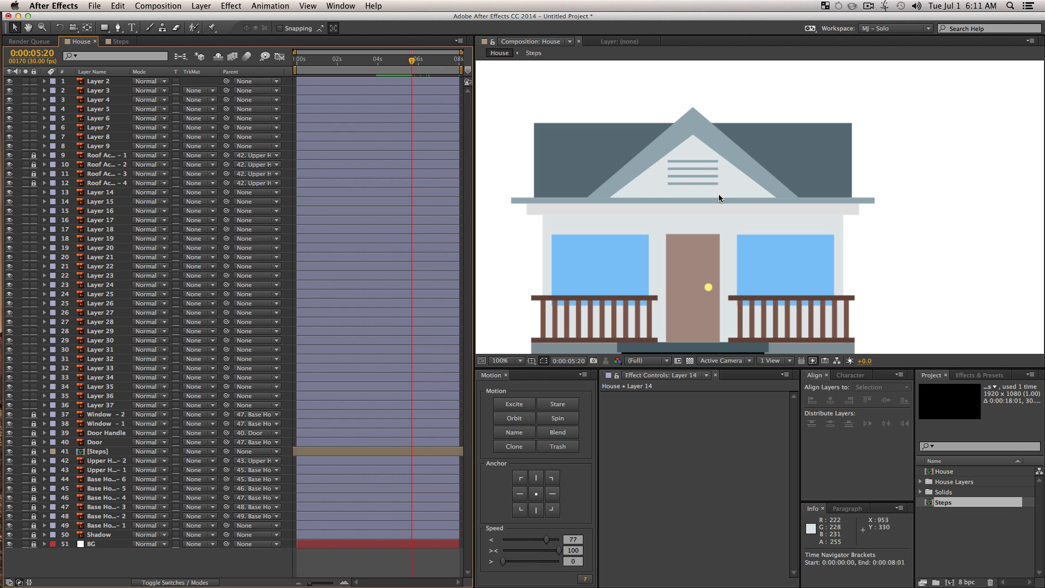
Step: Review the animation with the whole house in view at 50% and move the current time to 0:00:05:22
key(z)
alt+click(731, 234)
key(space)
drag(725, 225, 685, 201)
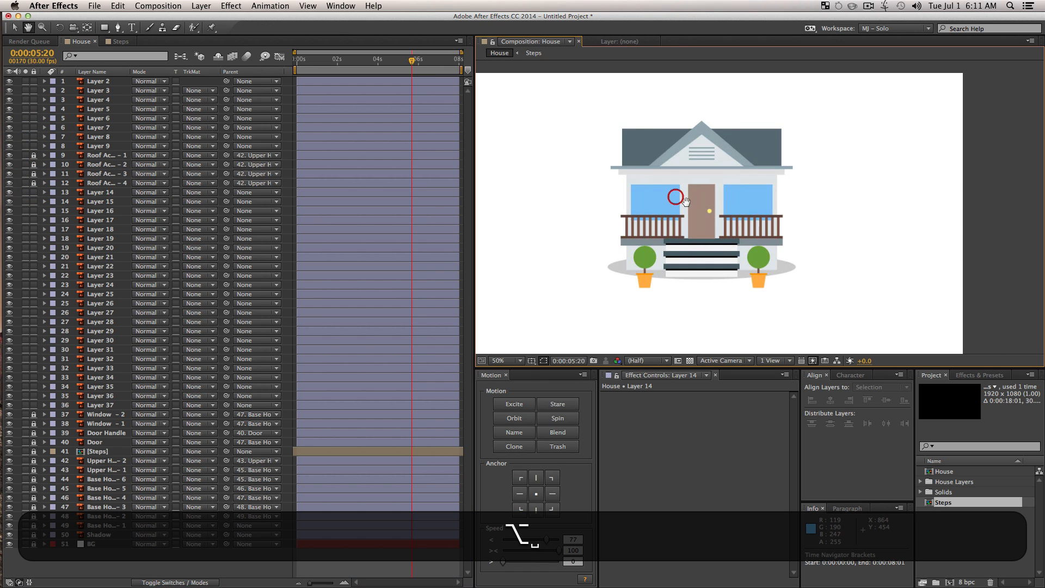
key(v)
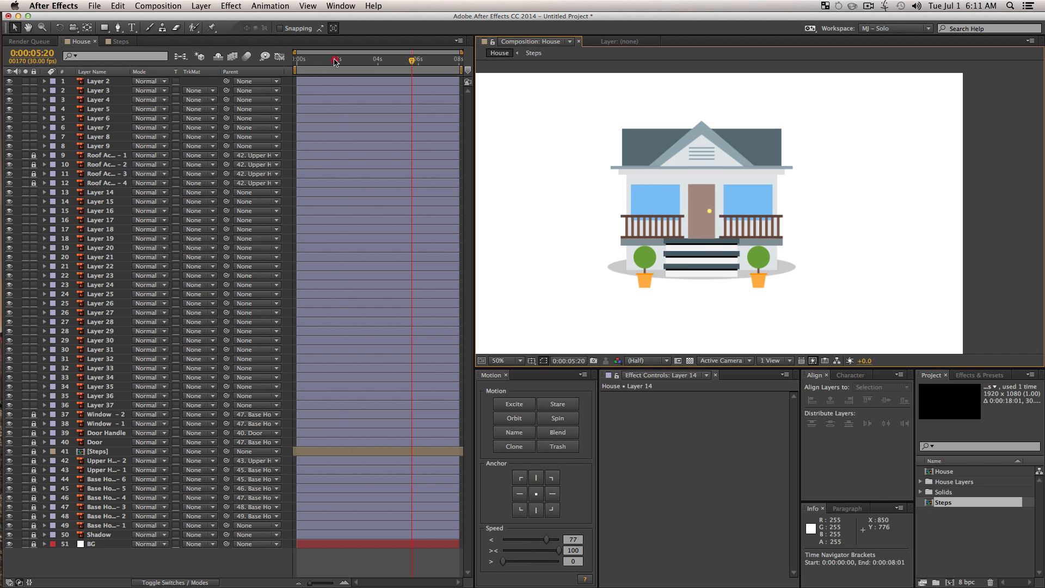
drag(335, 60, 418, 64)
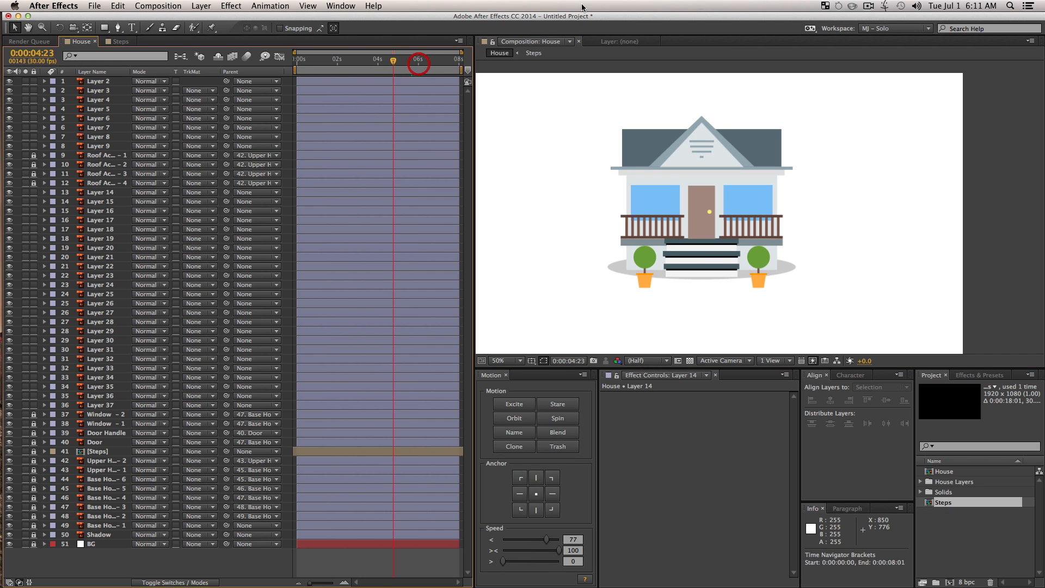
click(872, 5)
click(872, 5)
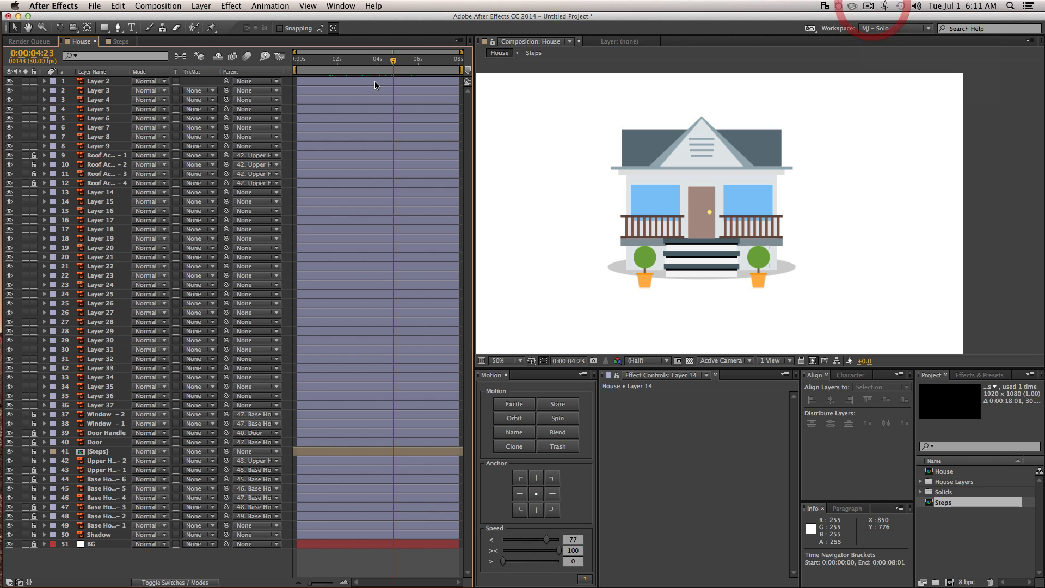
mouse_move(396, 63)
mouse_down()
mouse_move(430, 65)
mouse_move(349, 68)
mouse_move(451, 69)
mouse_move(463, 83)
mouse_move(359, 73)
mouse_move(412, 71)
mouse_up()
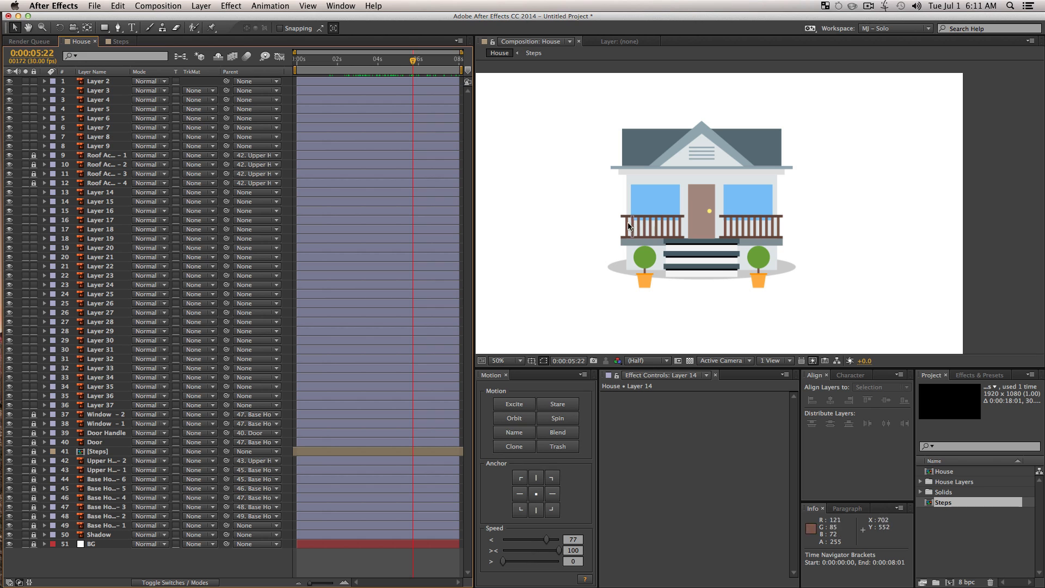
Step: Select the upright posts of both porch railings and rename their layers Deck Piece with Motion's Name tool
click(667, 224)
drag(761, 234, 814, 230)
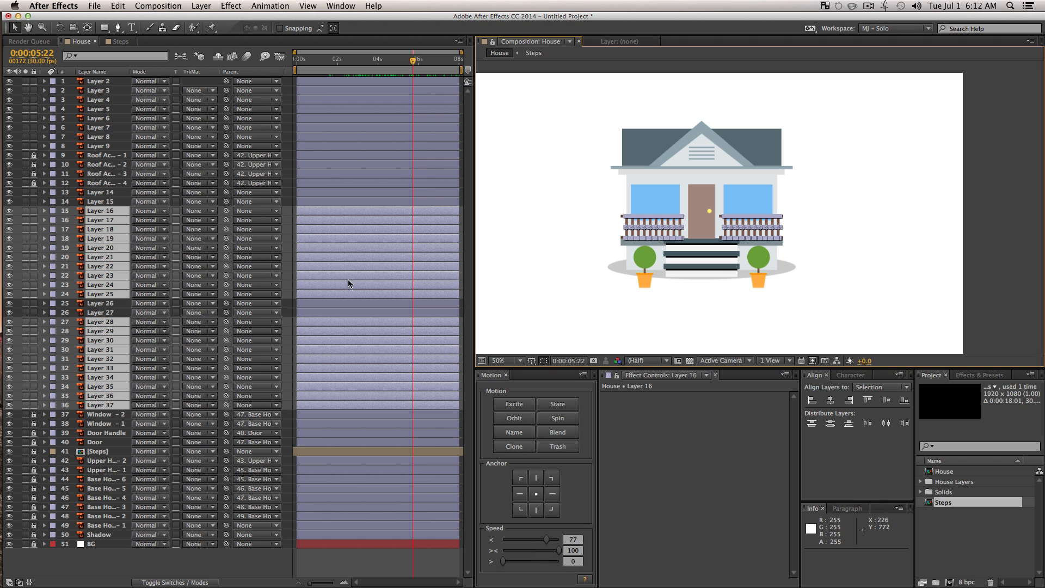
click(514, 433)
click(509, 298)
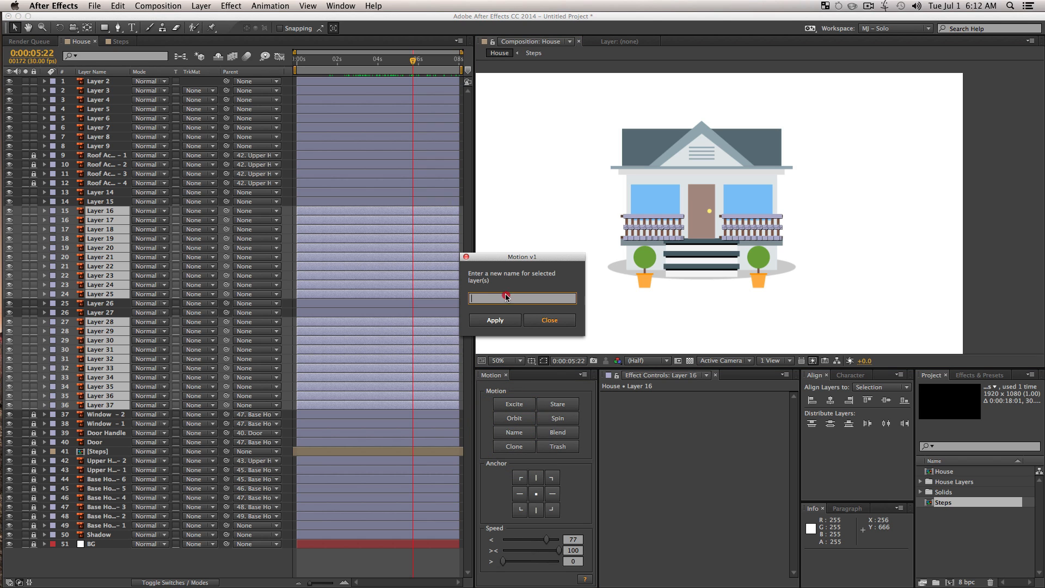
text(Dec)
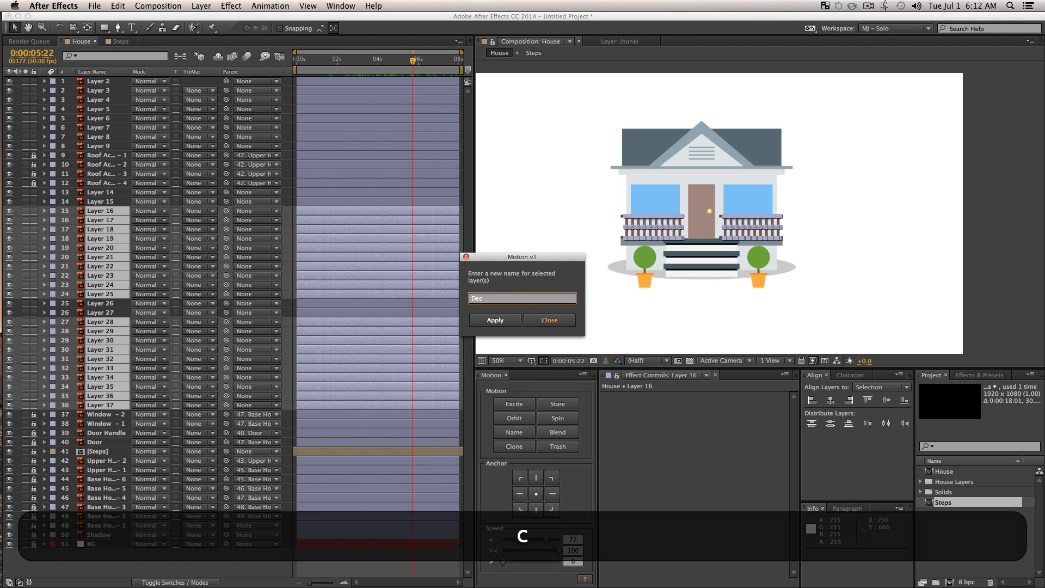
text(k Piece)
click(494, 320)
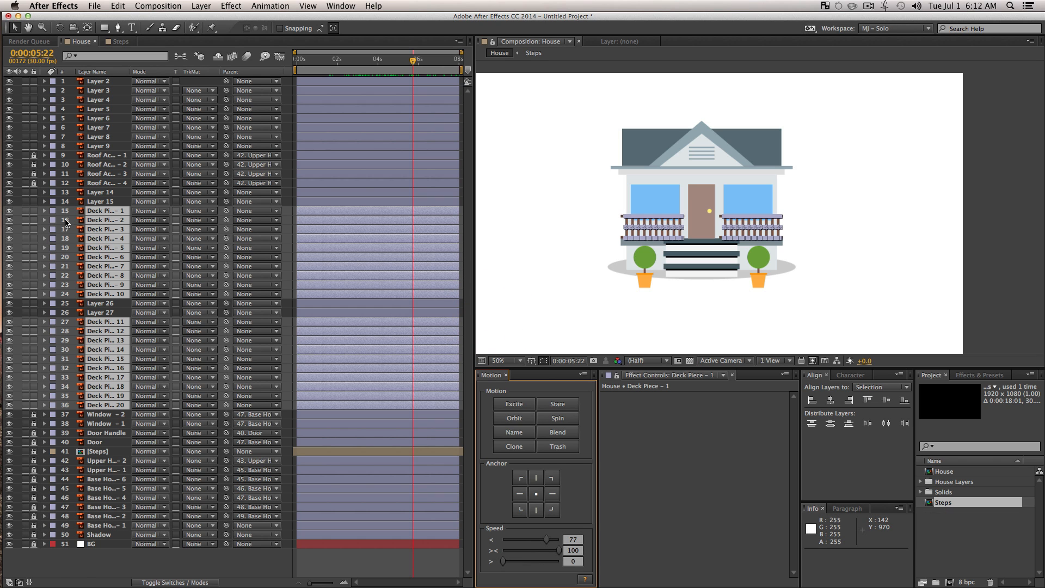
Step: Pre-compose the selected Deck Piece layers into a new composition named Deck Pieces, moving all attributes into it
key(shift+super+c)
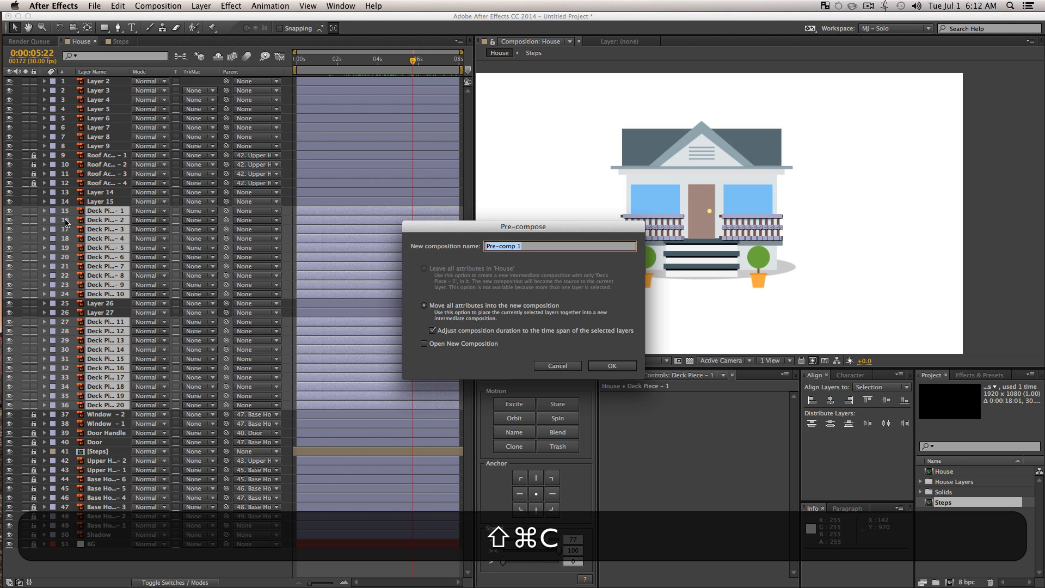
text(Dec)
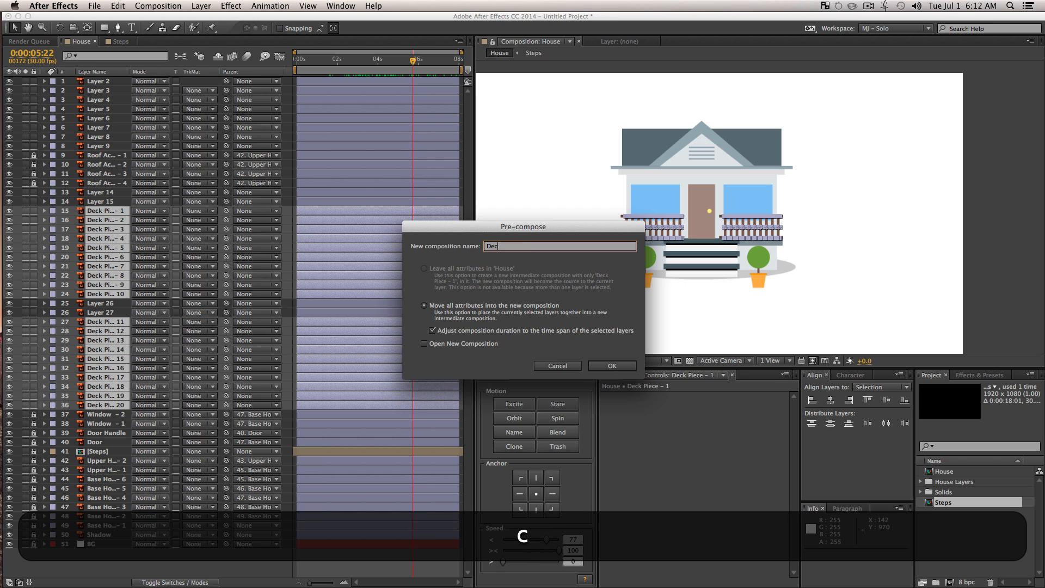
text(k Pi)
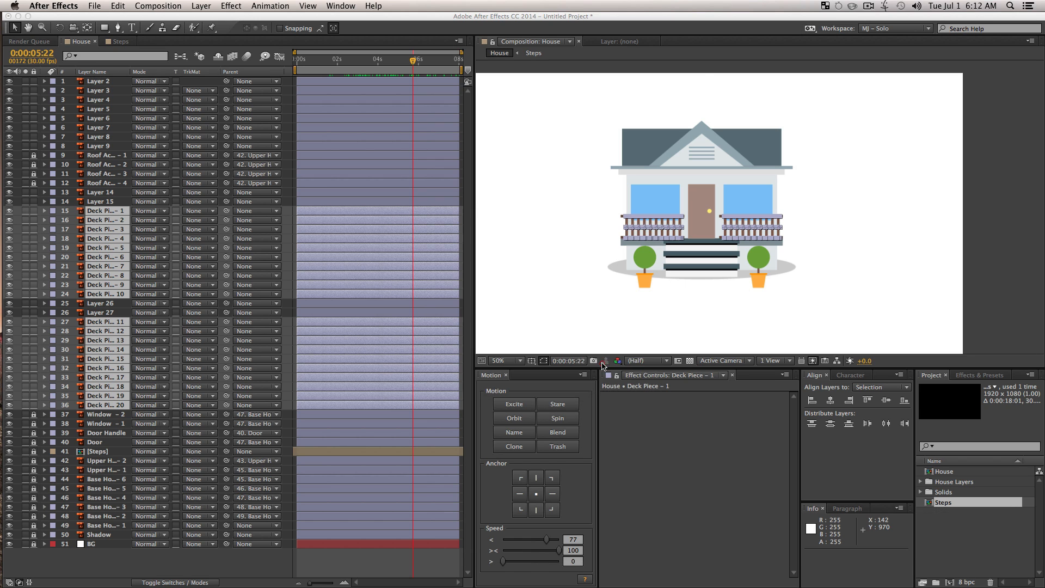
click(604, 365)
Step: Open the Deck Pieces composition and set the anchor points of all its layers to bottom centre with Motion
double_click(82, 211)
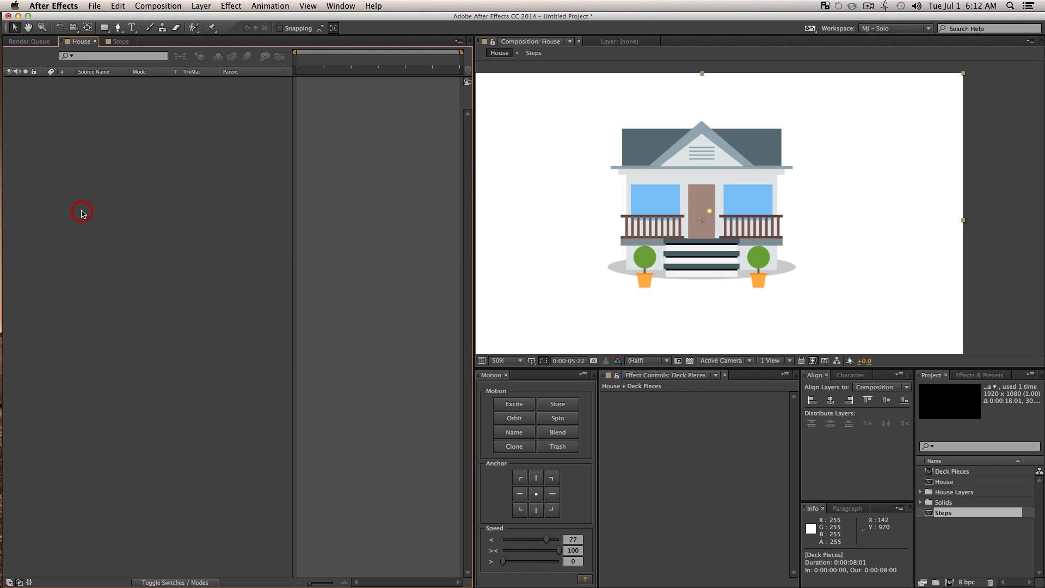
drag(143, 353, 11, 71)
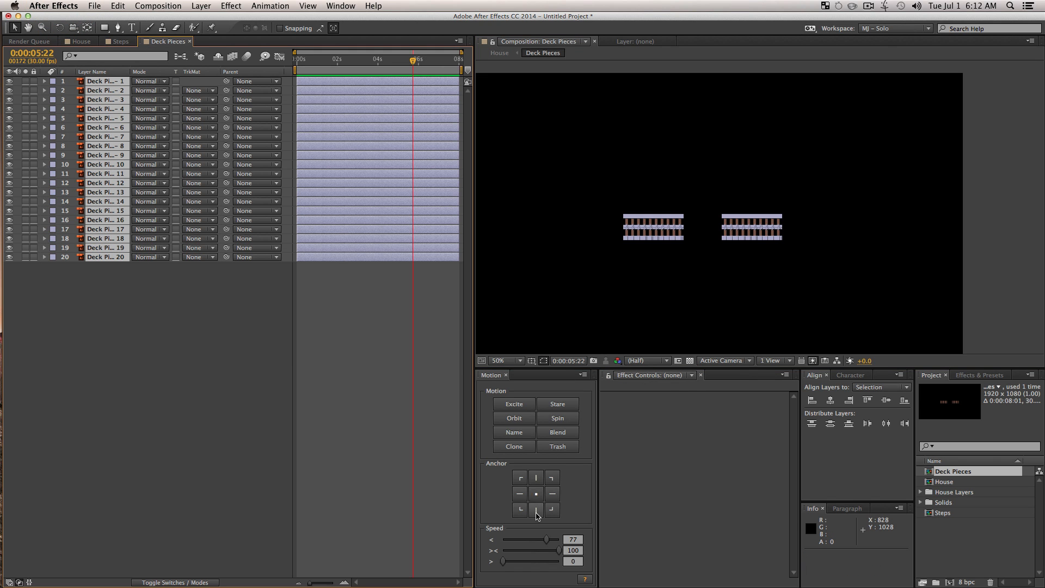
click(536, 511)
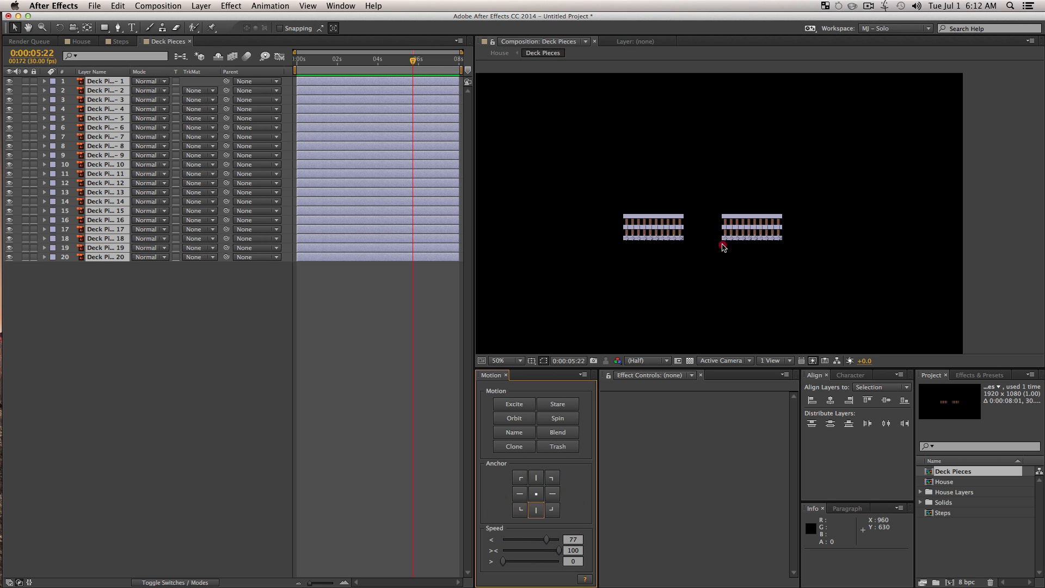
click(723, 247)
drag(770, 246, 567, 187)
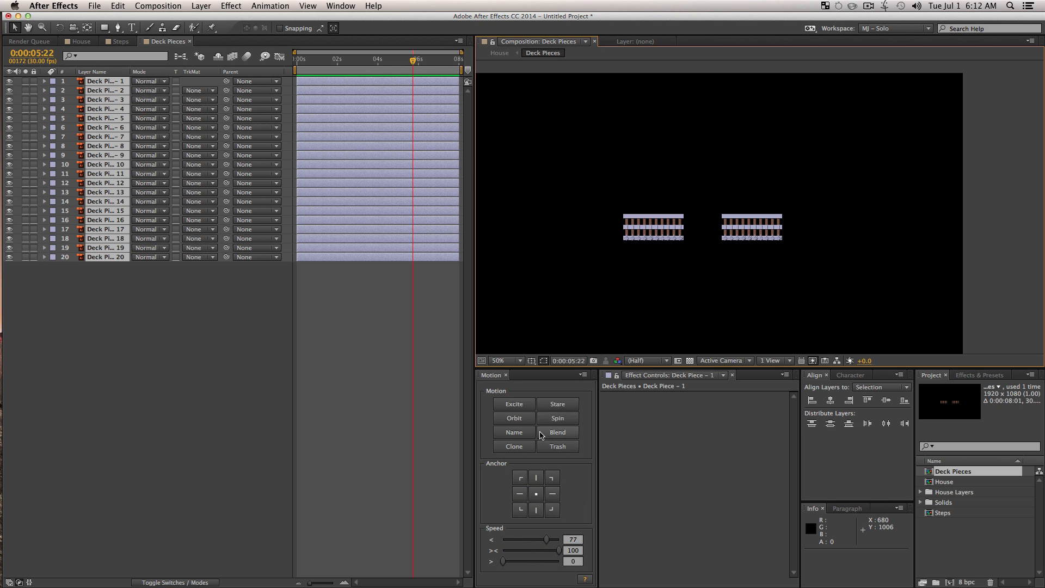
click(520, 493)
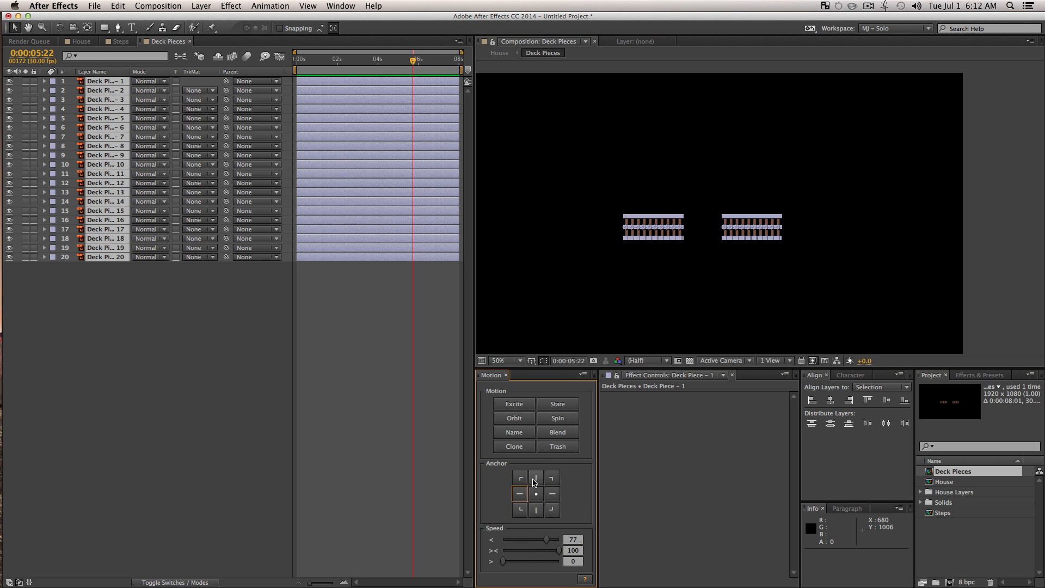
click(535, 479)
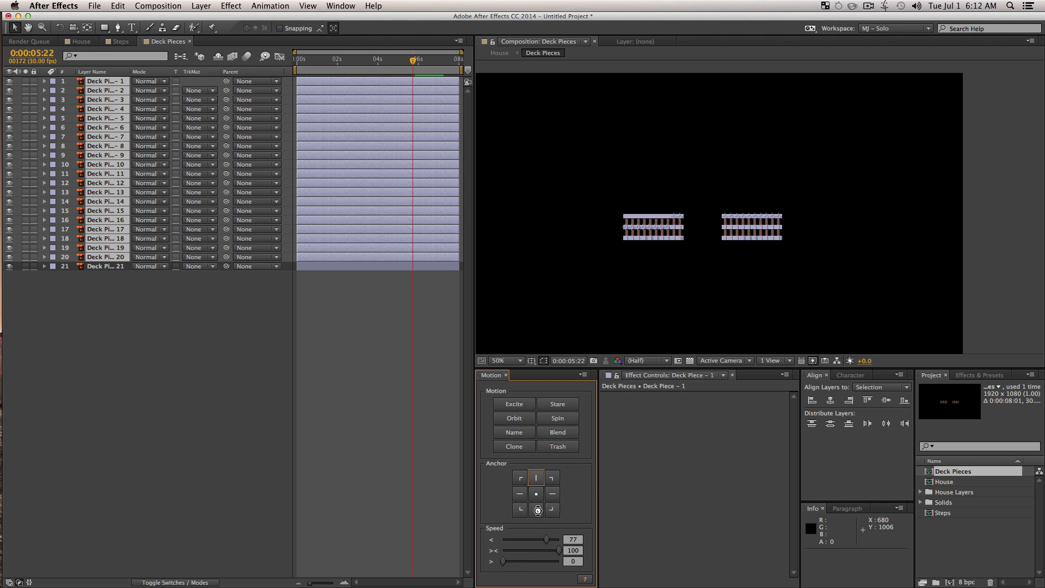
click(538, 511)
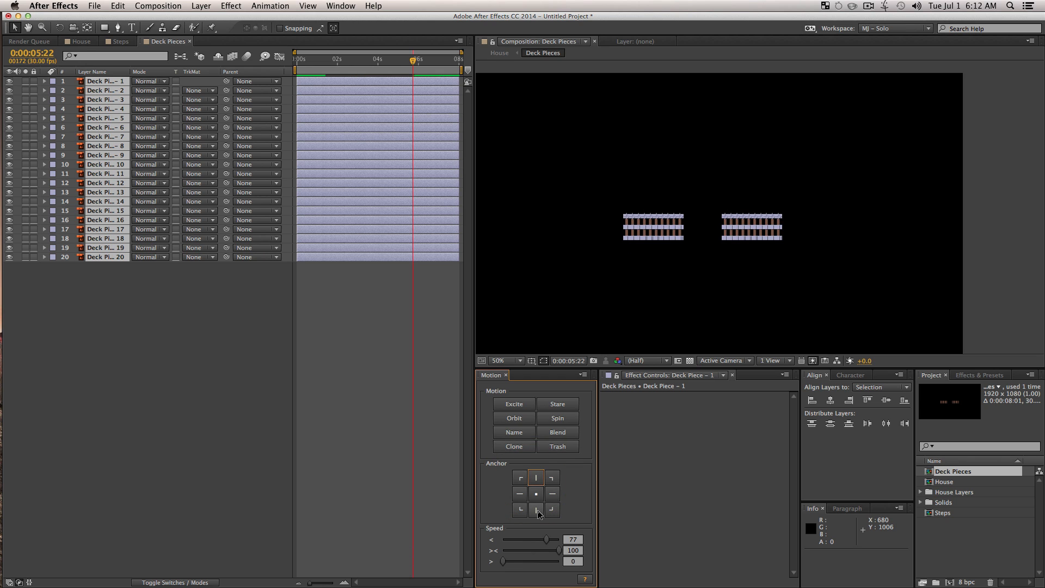
Step: Set all Deck Piece anchor points to bottom centre and add a Scale keyframe to every layer at 0:00:05:22
click(538, 512)
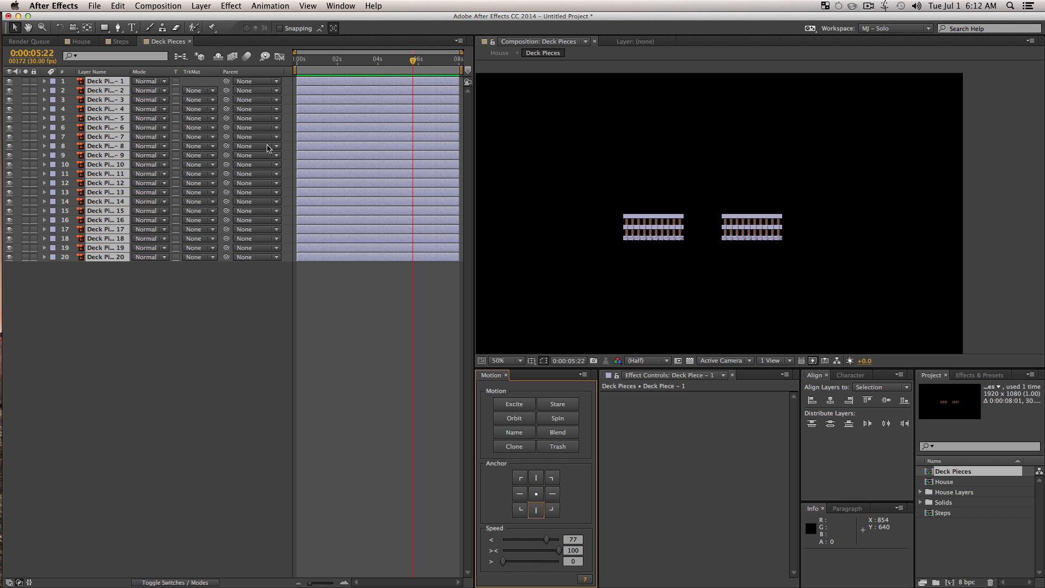
key(s)
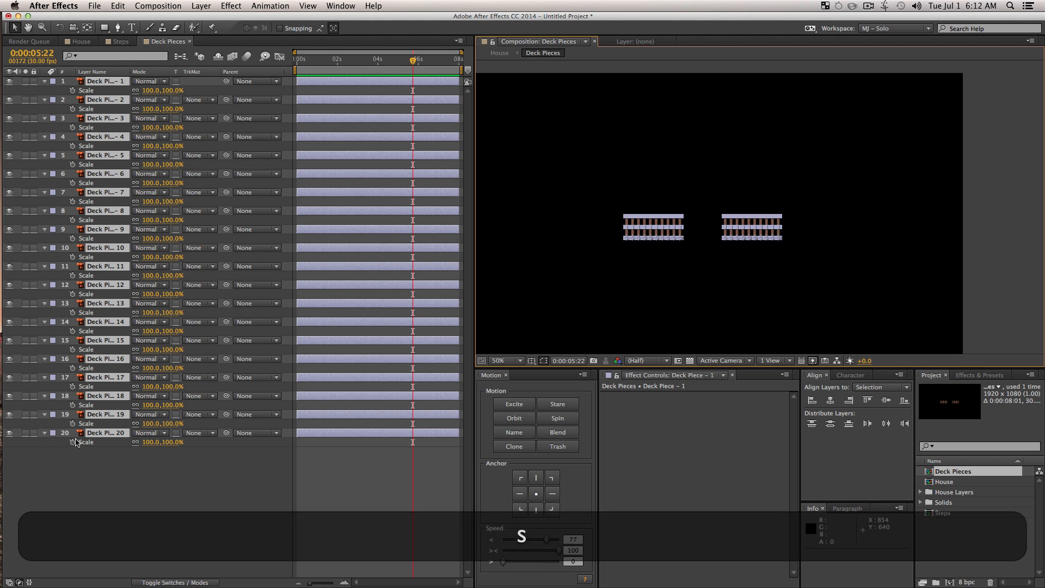
click(73, 442)
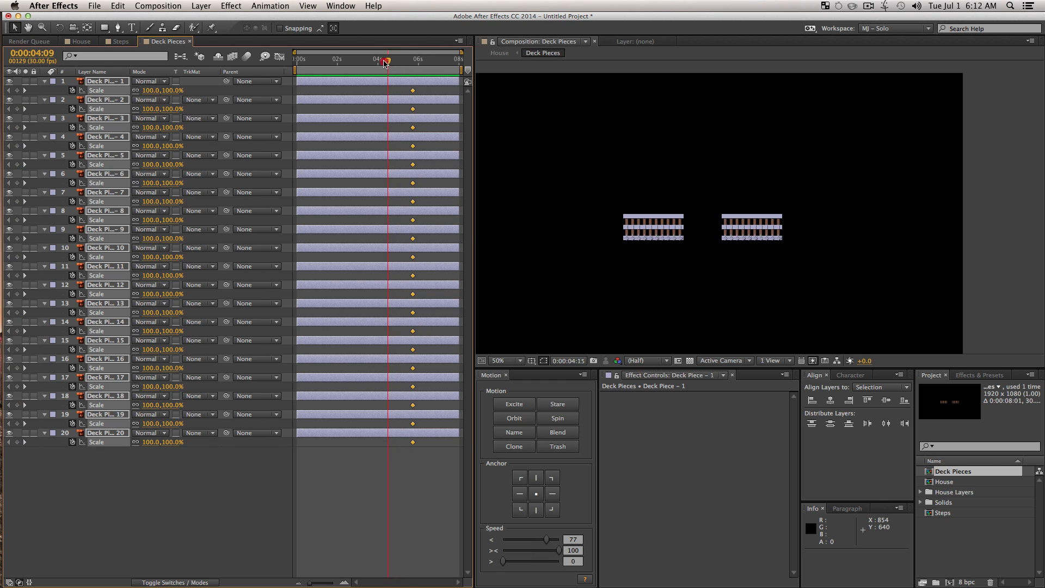
Step: At 0:00:05:06, unlink the scale proportions of the first Deck Piece layer and set its vertical scale to 0%
drag(401, 76, 403, 76)
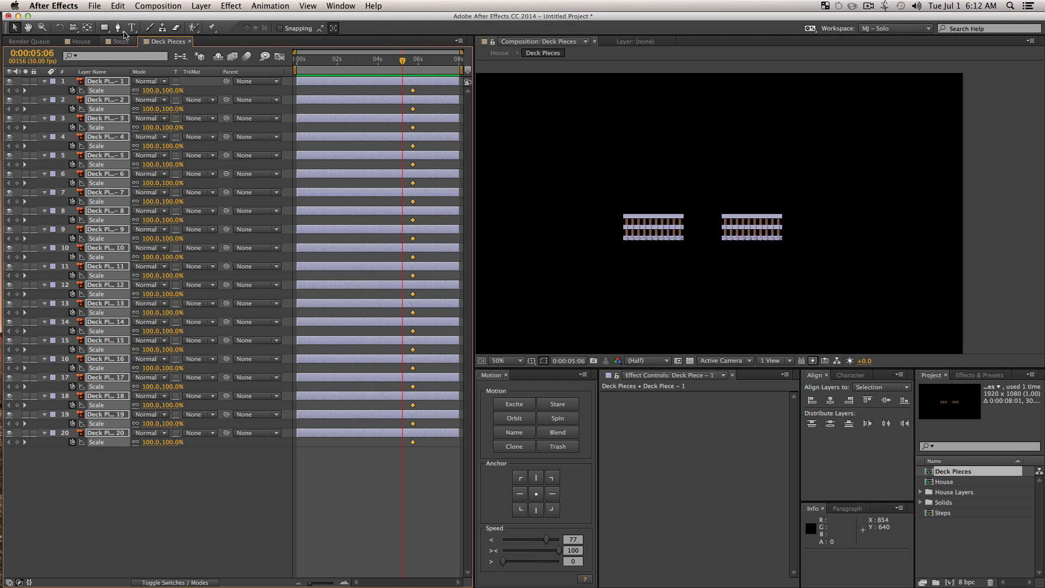
click(165, 550)
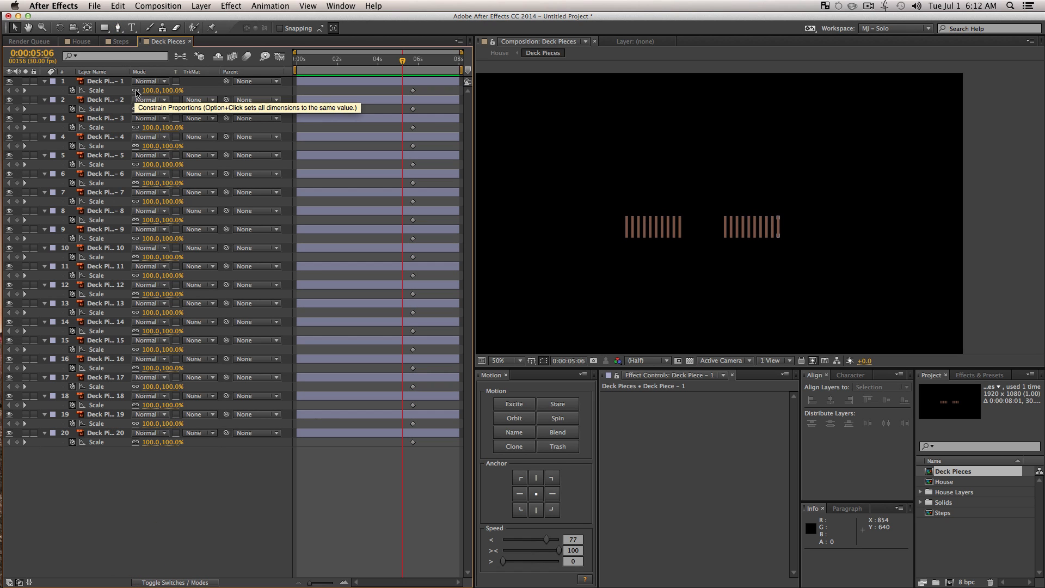
click(135, 90)
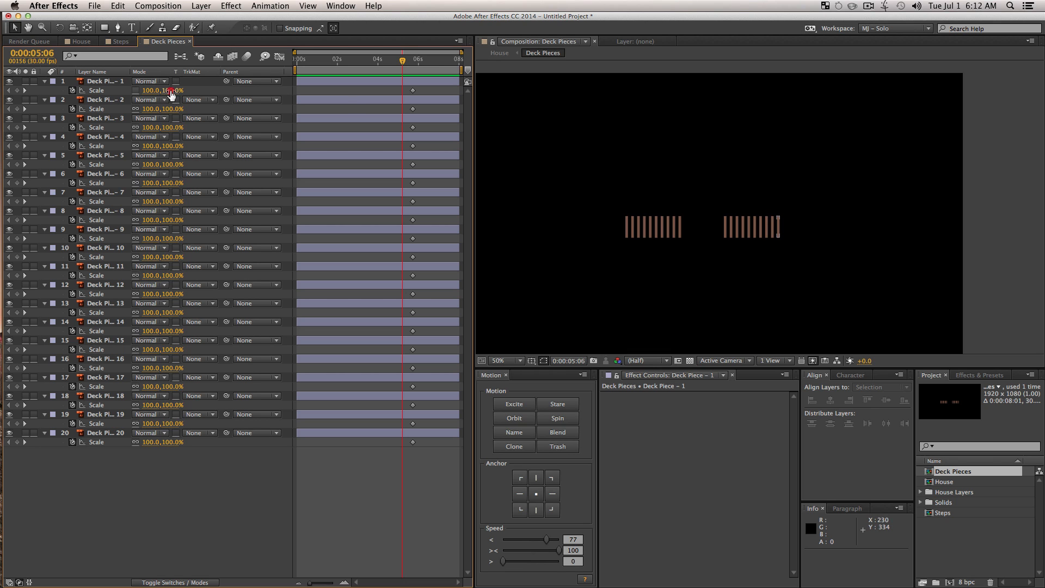
click(170, 91)
text(0)
key(KP_Enter)
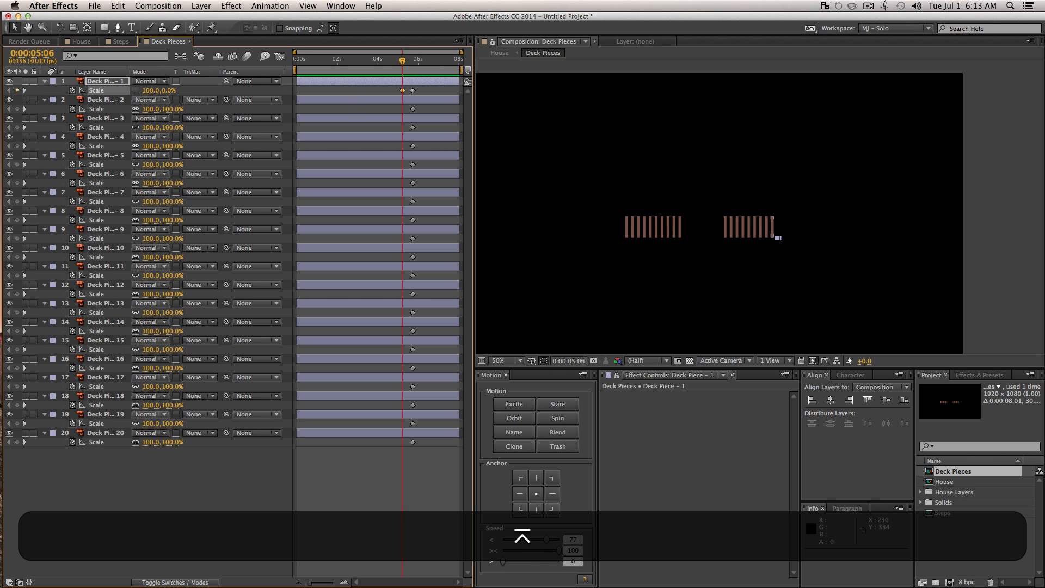
Step: Ease both Scale keyframes of the first Deck Piece layer with Motion's in-and-out speed at 90 and preview the animation
drag(391, 88, 429, 97)
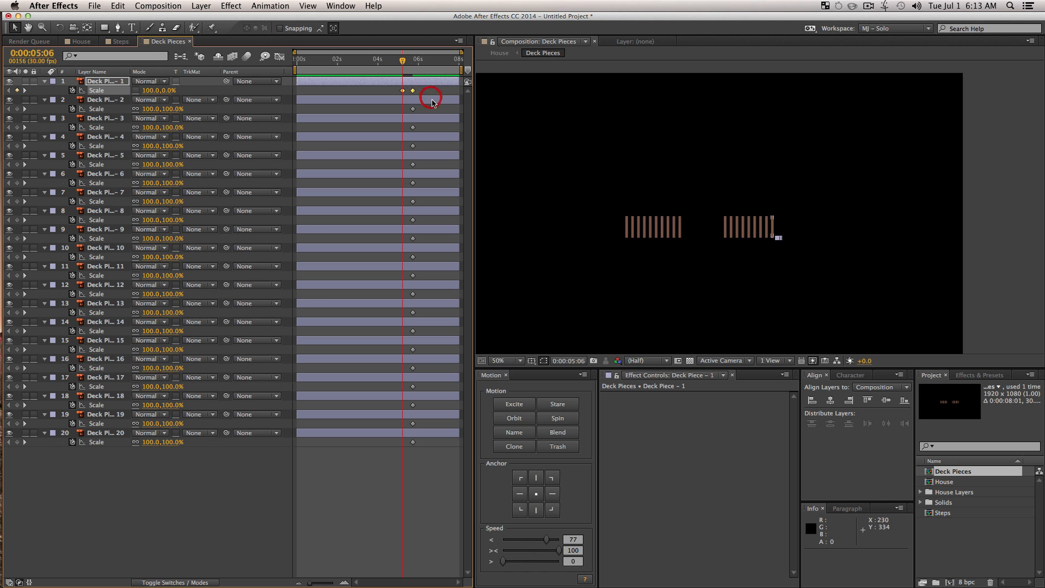
drag(556, 552, 554, 551)
key(space)
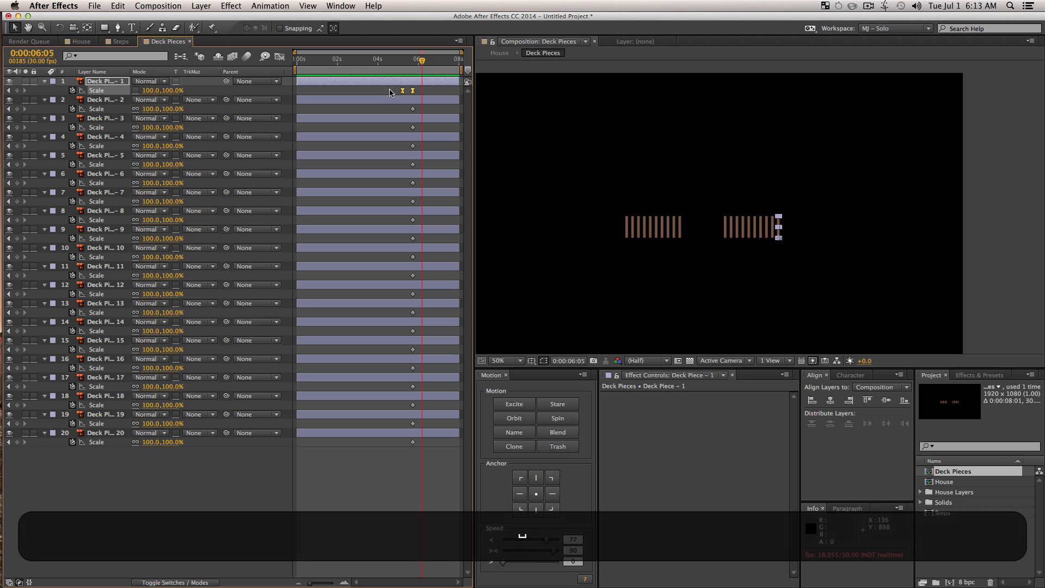
Step: Copy the first Deck Piece layer's two Scale keyframes and paste them onto Deck Piece layers 2 to 20 at 0:00:05:06
drag(390, 92, 442, 96)
key(super+c)
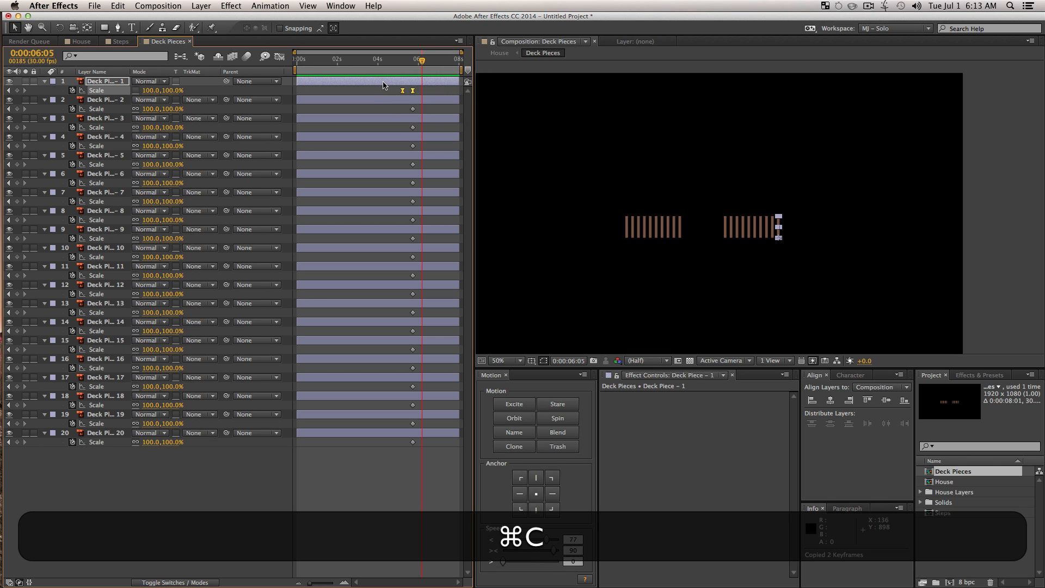
key(j)
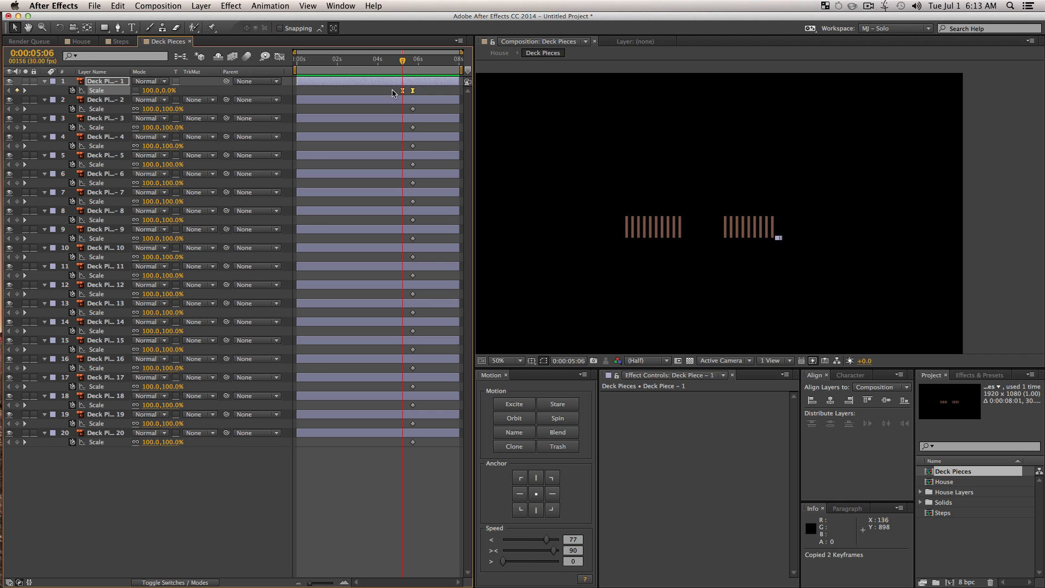
click(107, 100)
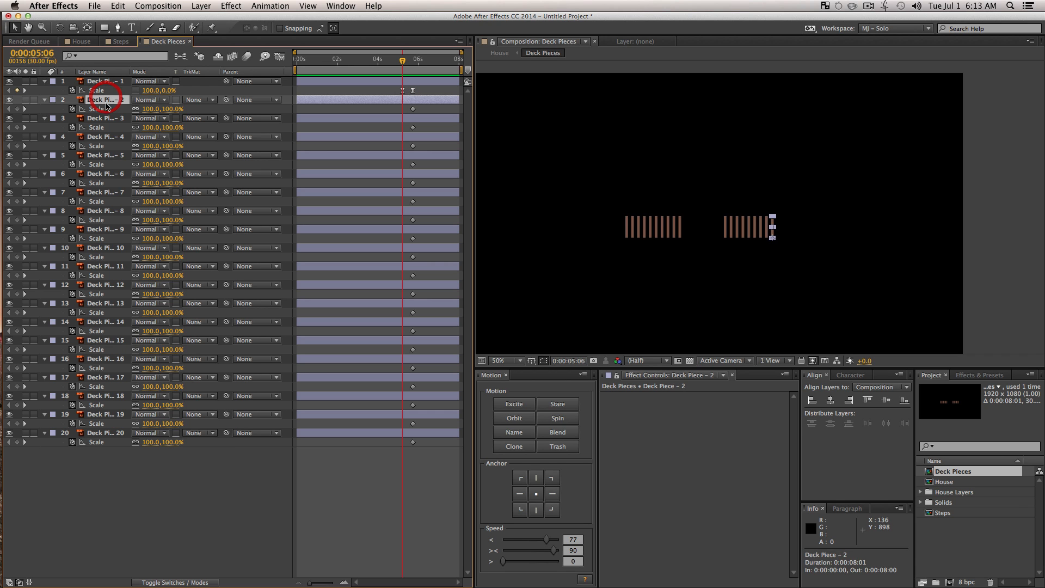
key(shift)
shift+click(113, 434)
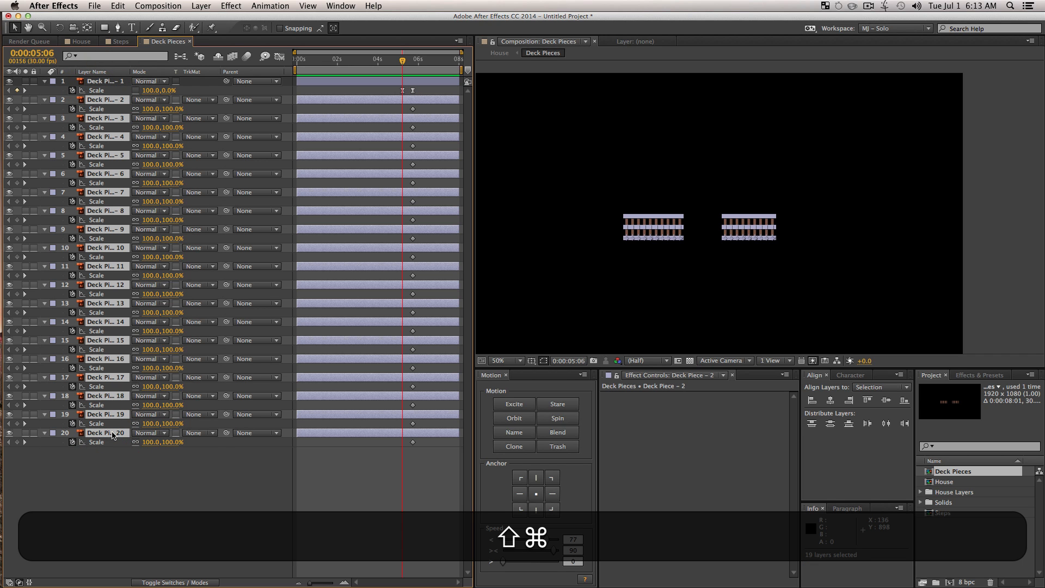
key(super+v)
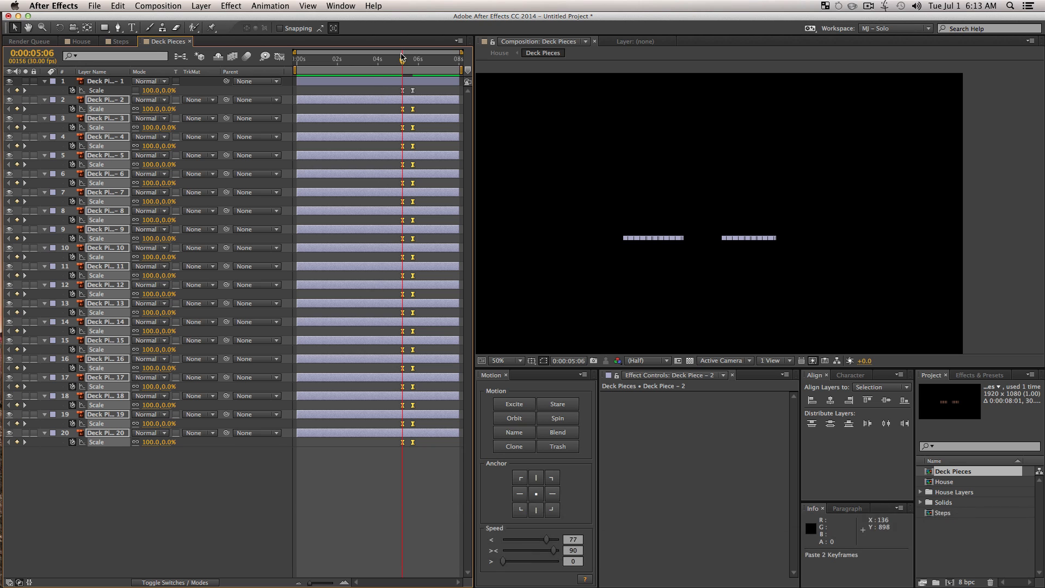
Step: Preview the posts' animation, and trim the ends of all Deck Piece layers to 0:00:00:02
key(space)
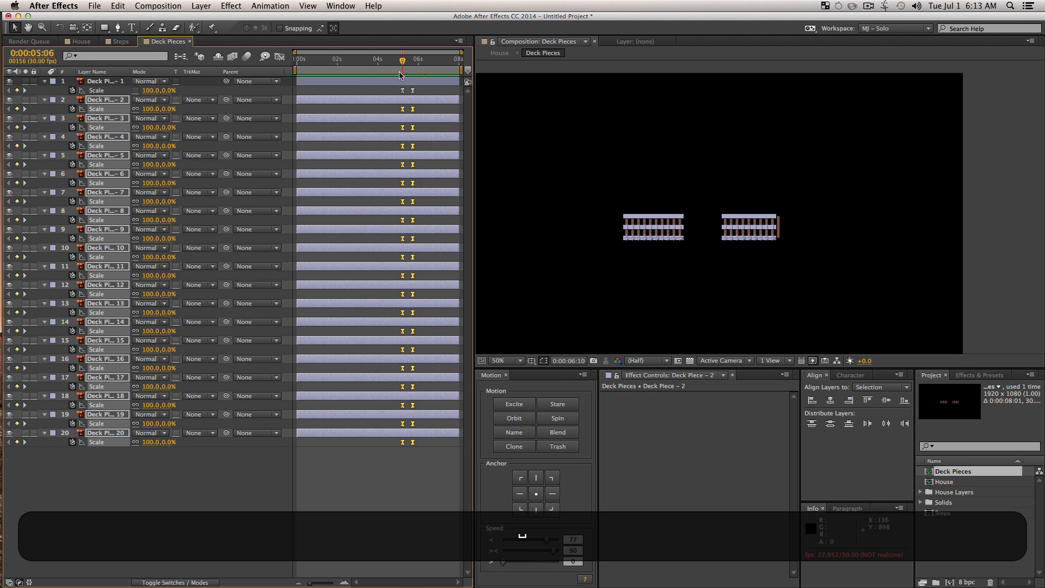
drag(337, 65, 262, 57)
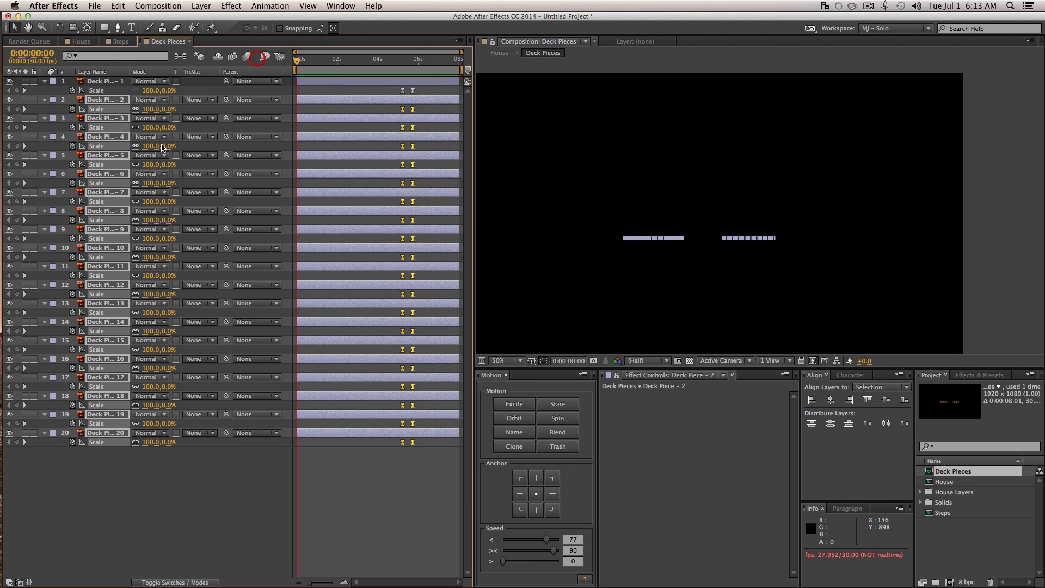
click(60, 490)
key(super+a)
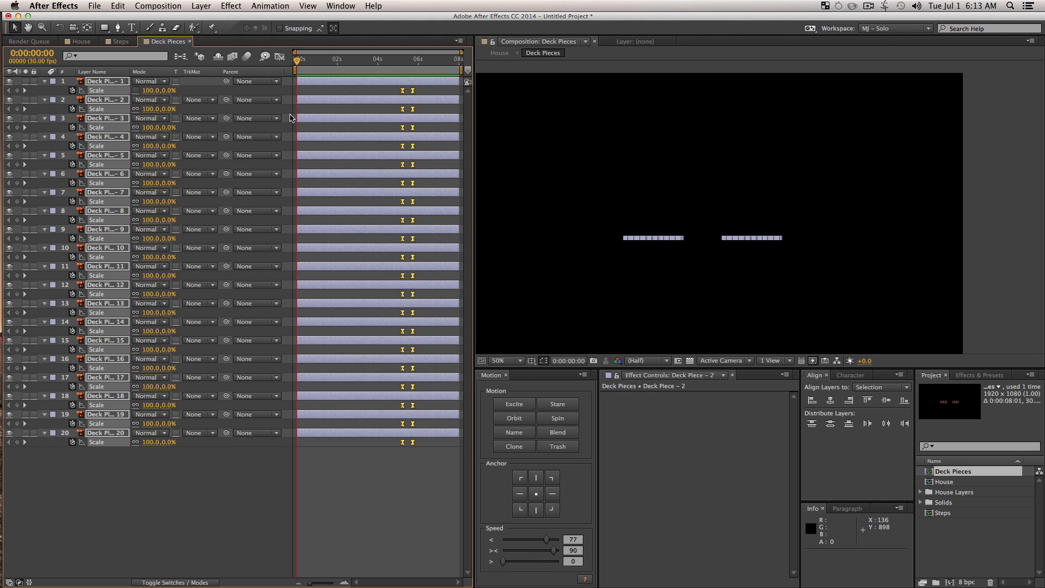
click(298, 63)
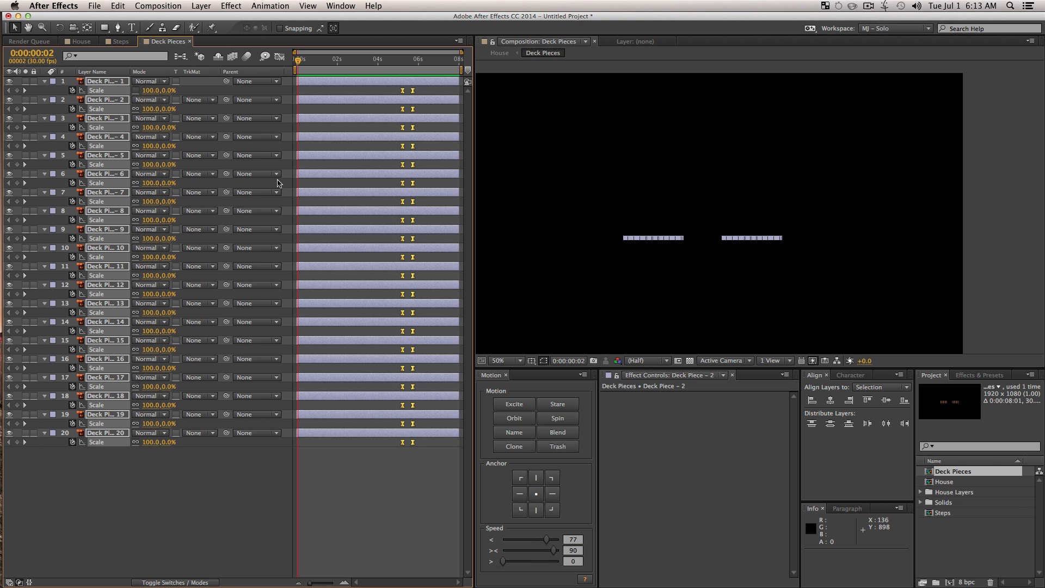
key(alt+bracketright)
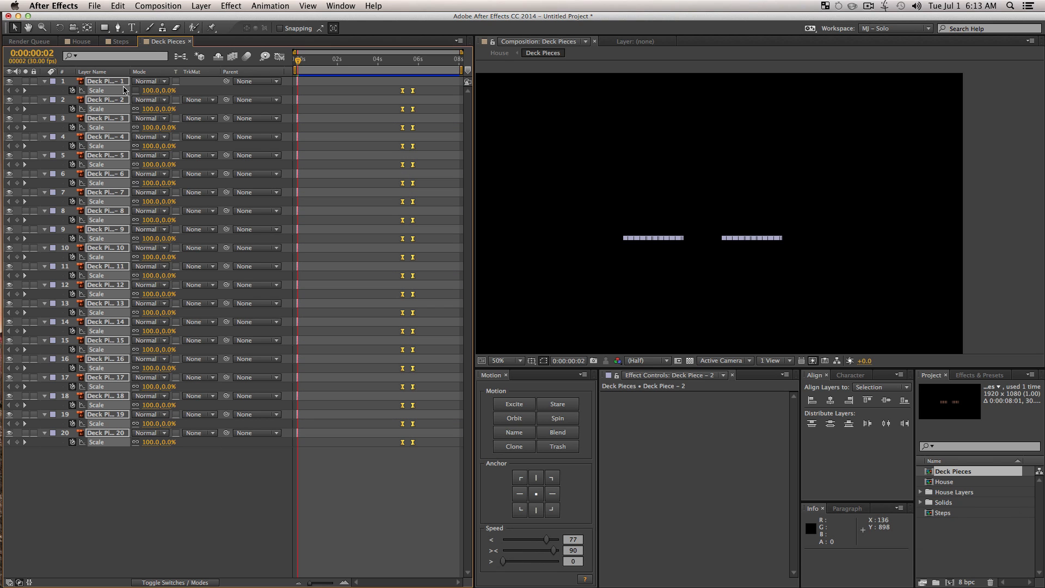
Step: Sequence all Deck Piece layers with an overlap of 0:00:00:01 and extend their ends past the end of the composition
key(super+a)
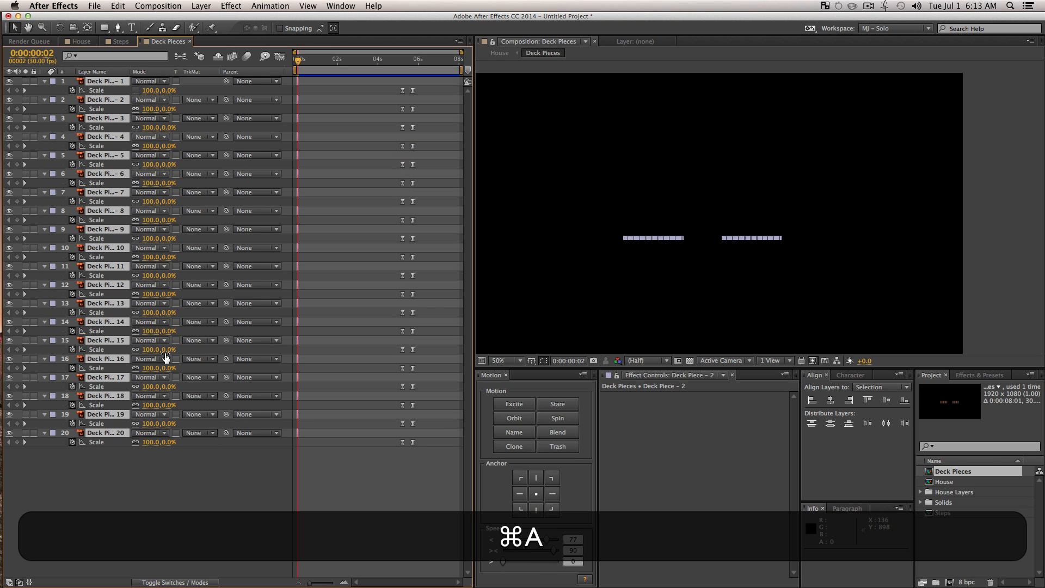
key(u)
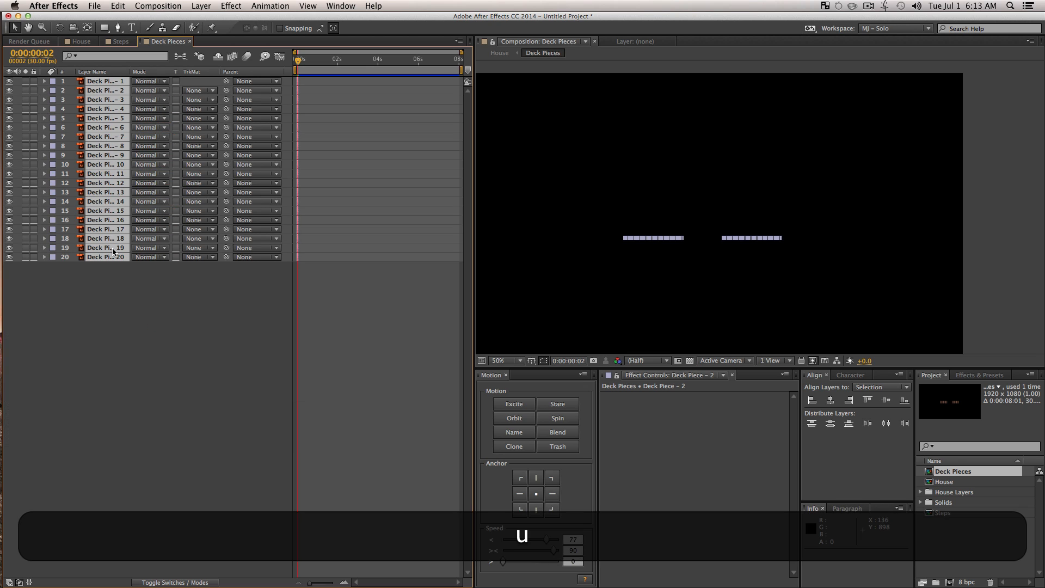
right_click(111, 153)
mouse_move(180, 304)
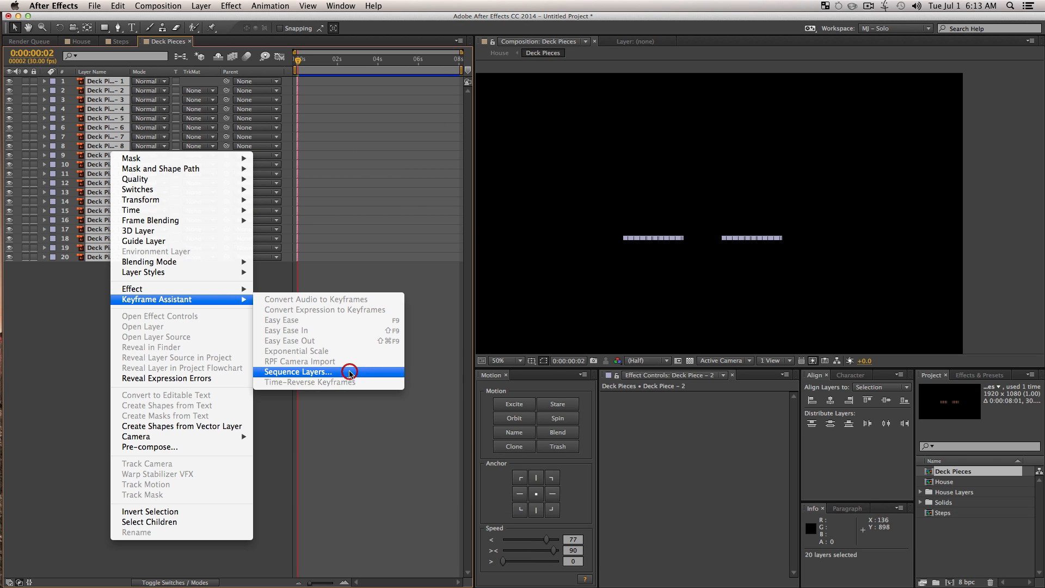
click(345, 371)
click(513, 290)
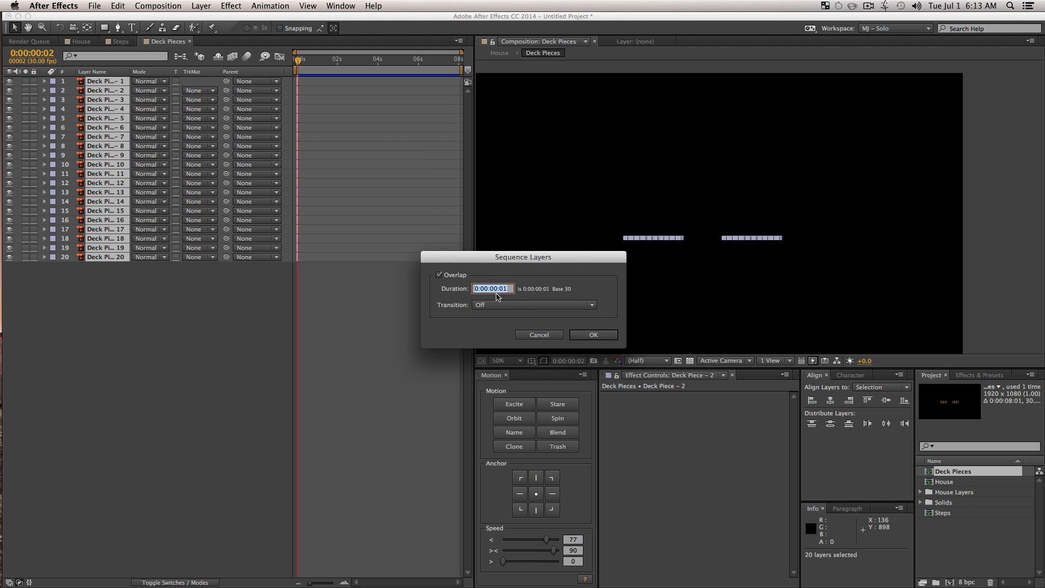
click(598, 337)
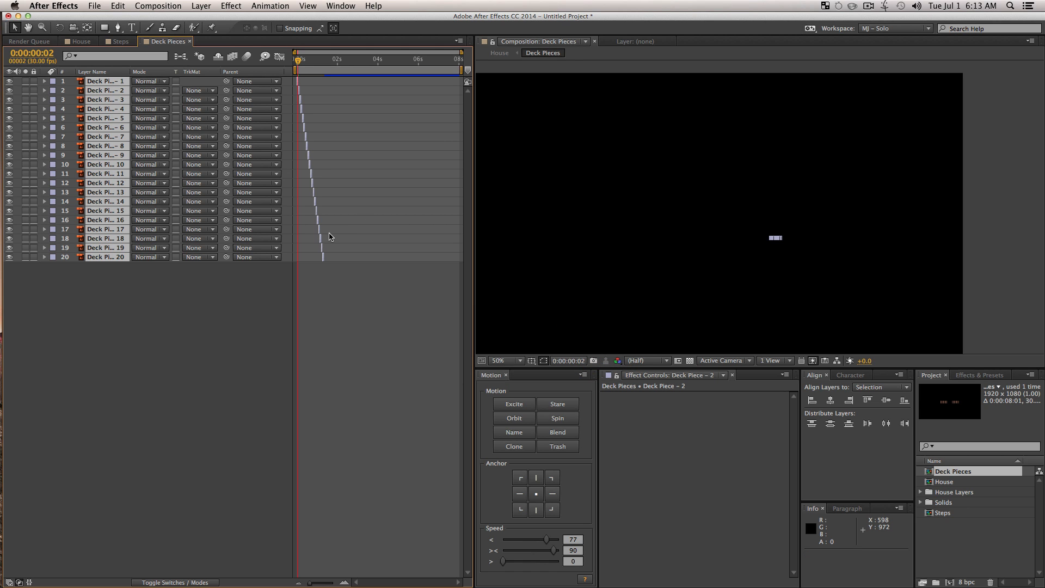
drag(323, 230, 583, 223)
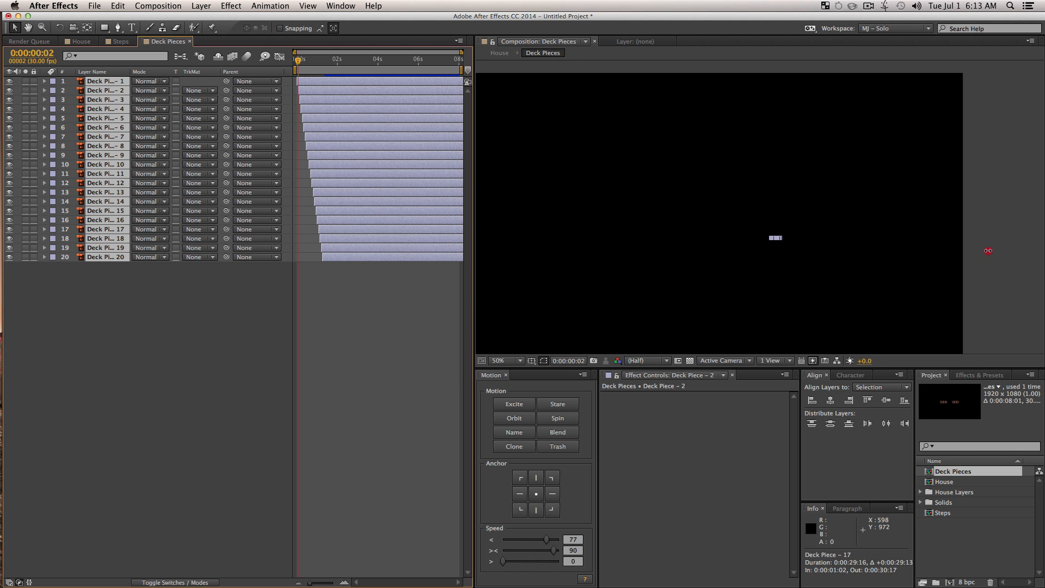
Step: Set the Deck Pieces composition's duration to 0:00:18:01 and fit the full duration in the timeline
click(174, 401)
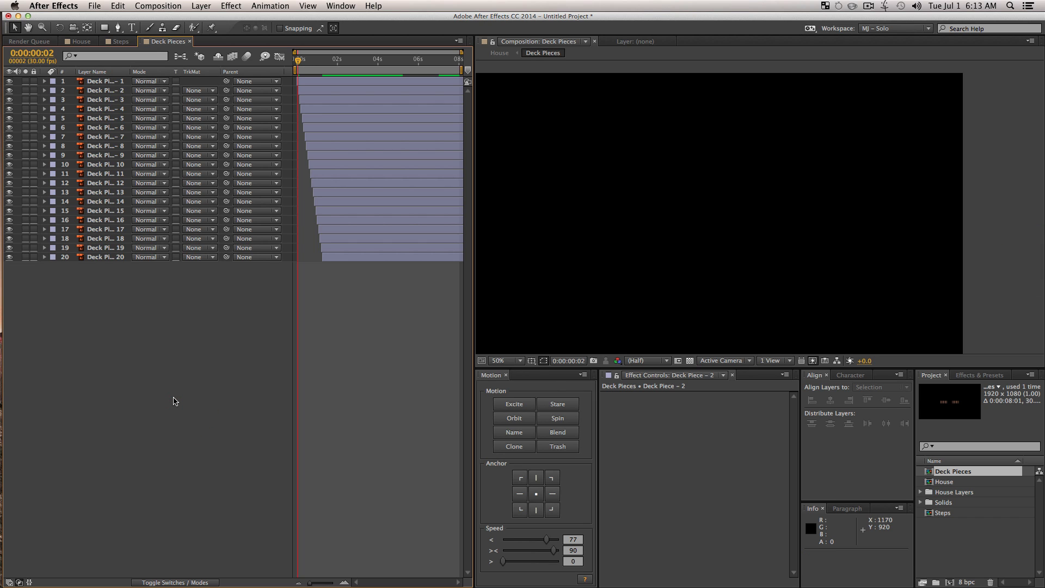
key(super+k)
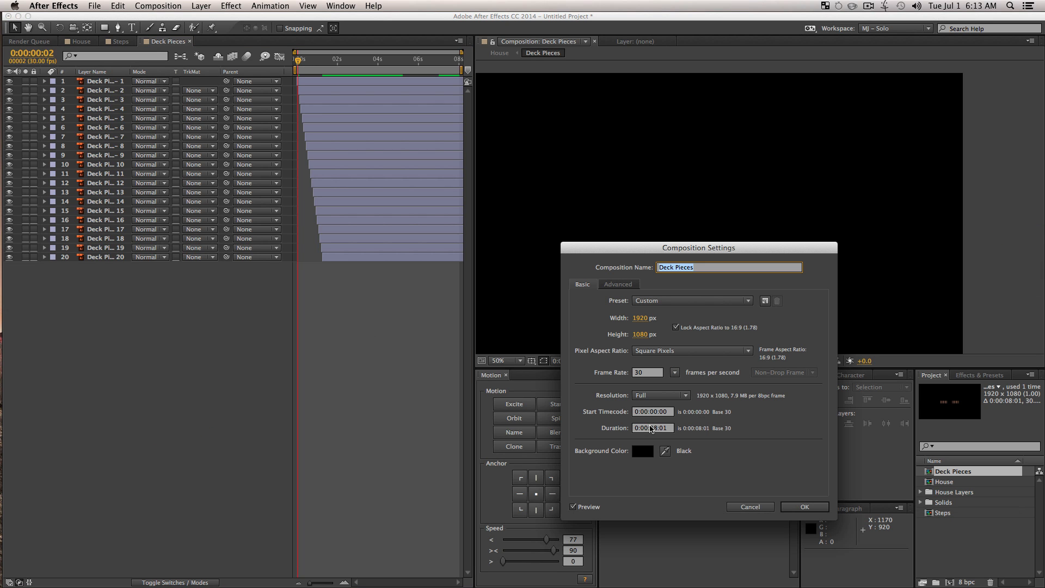
click(651, 428)
text(1)
key(Return)
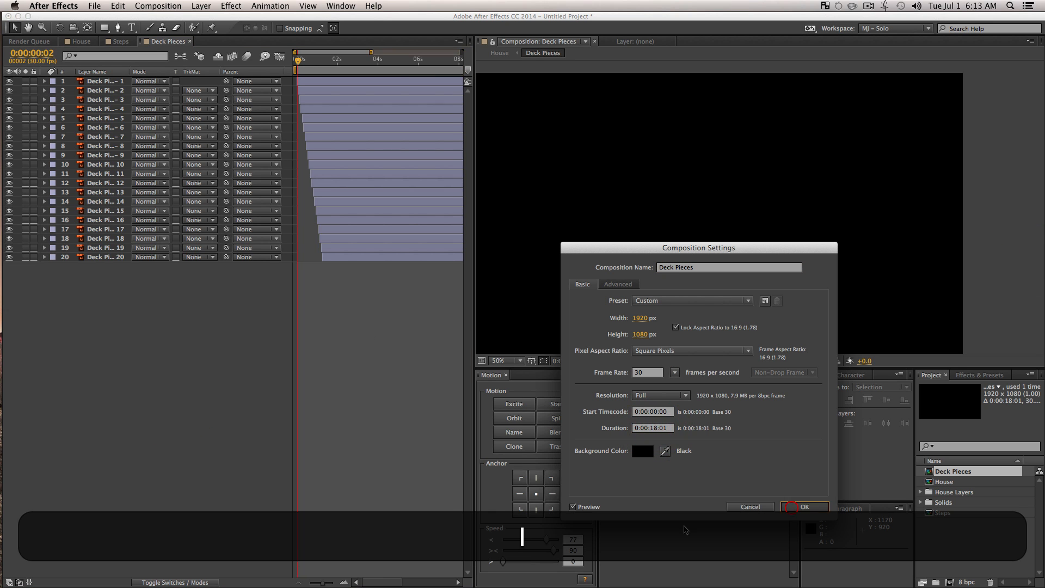
drag(326, 583, 278, 583)
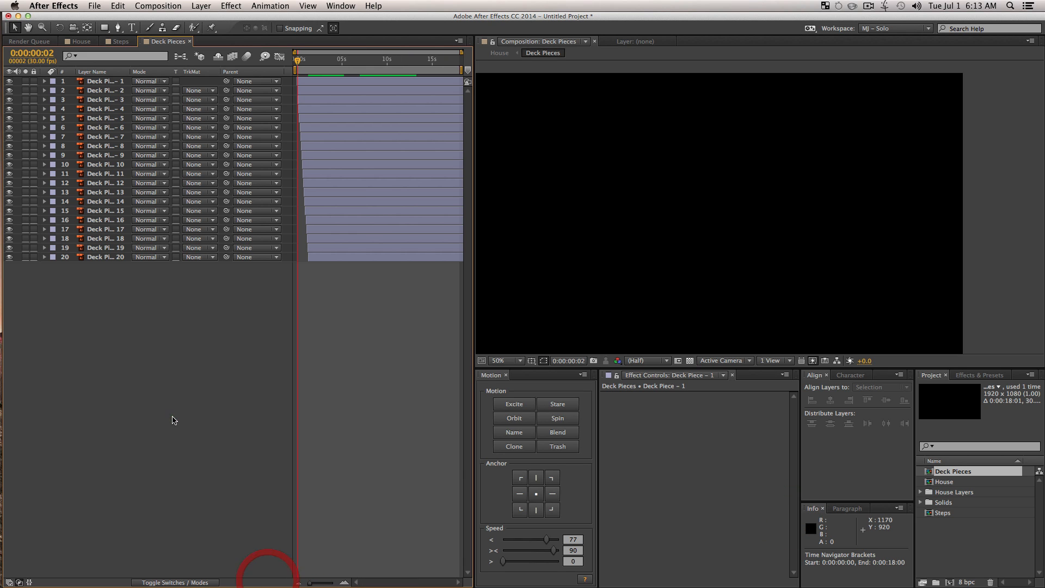
click(173, 420)
Step: Close the Steps composition's timeline, return to the House composition and move the current time to 0:00:08:00
click(122, 43)
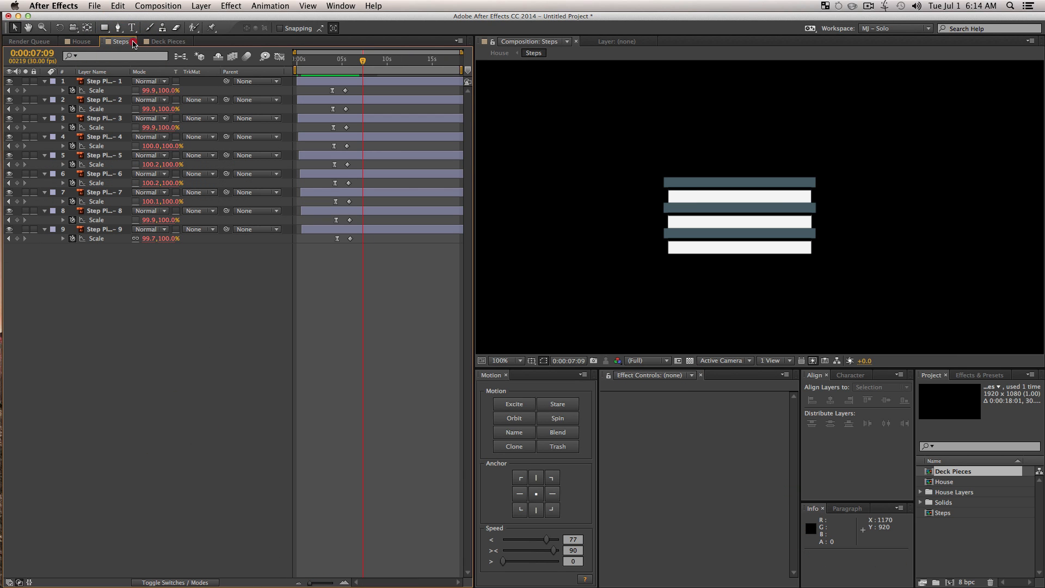
click(134, 42)
click(81, 41)
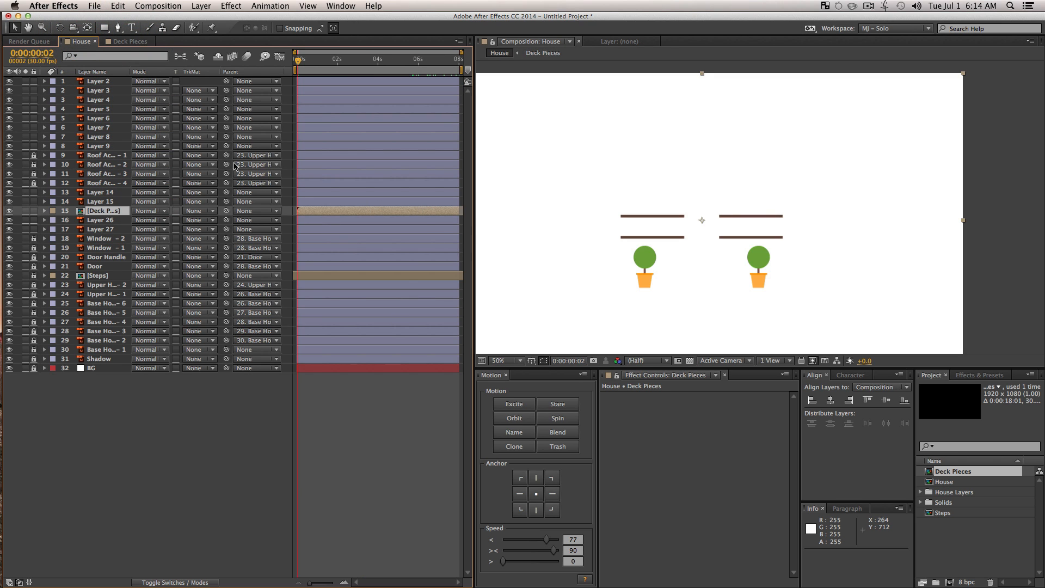
drag(314, 62, 495, 85)
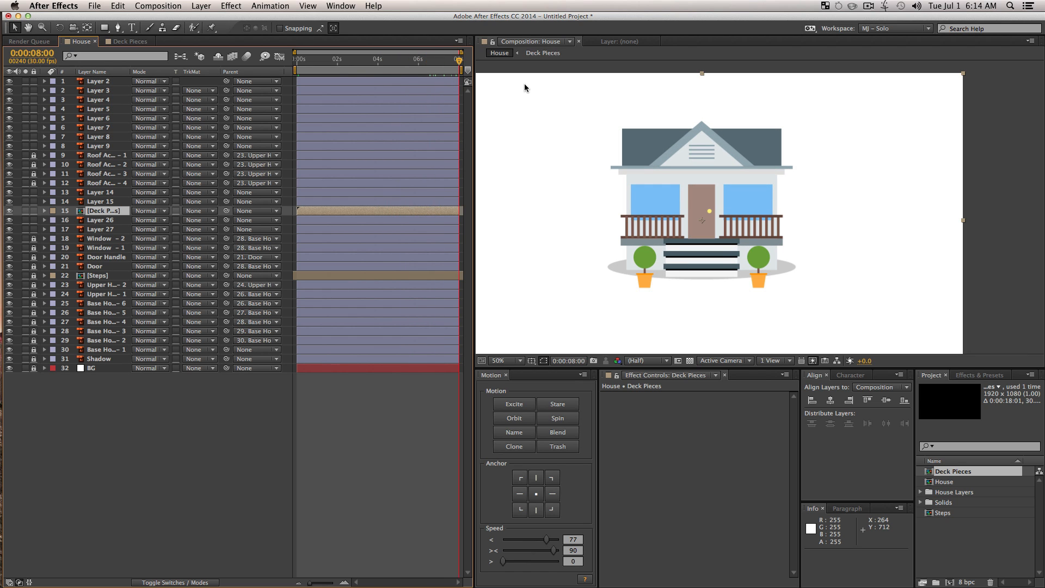
click(422, 76)
Step: Parent the Deck Pieces layer to Base House layer 28 and scrub back to 0:00:04:23 to check the railing posts
click(108, 210)
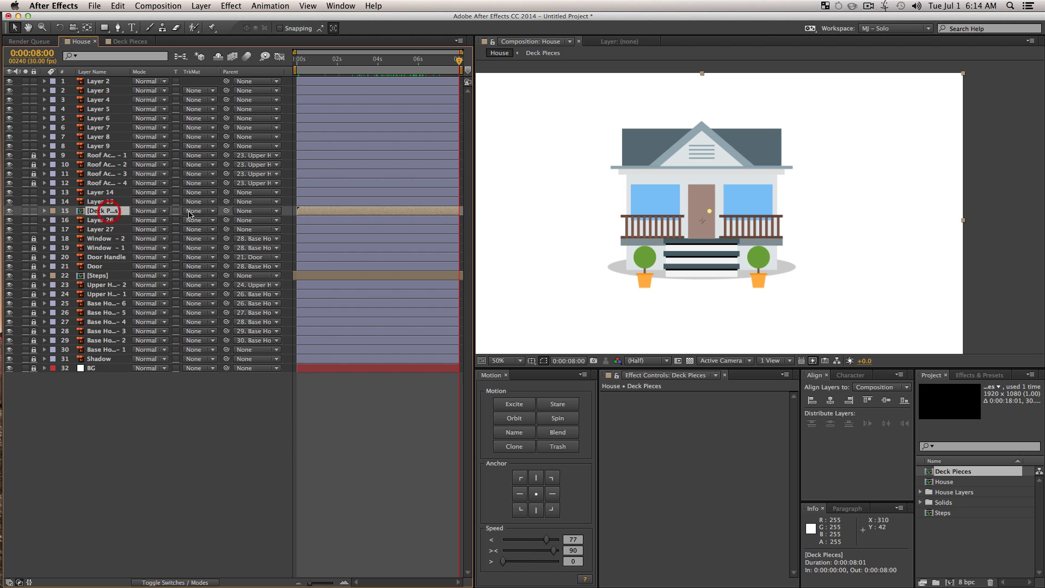
drag(225, 211, 118, 333)
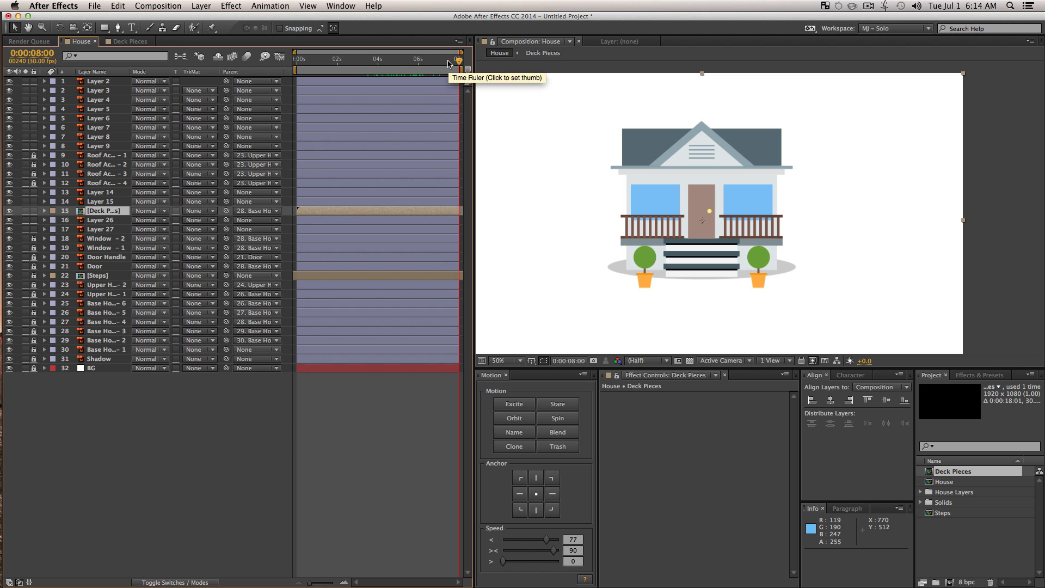
drag(447, 61, 392, 66)
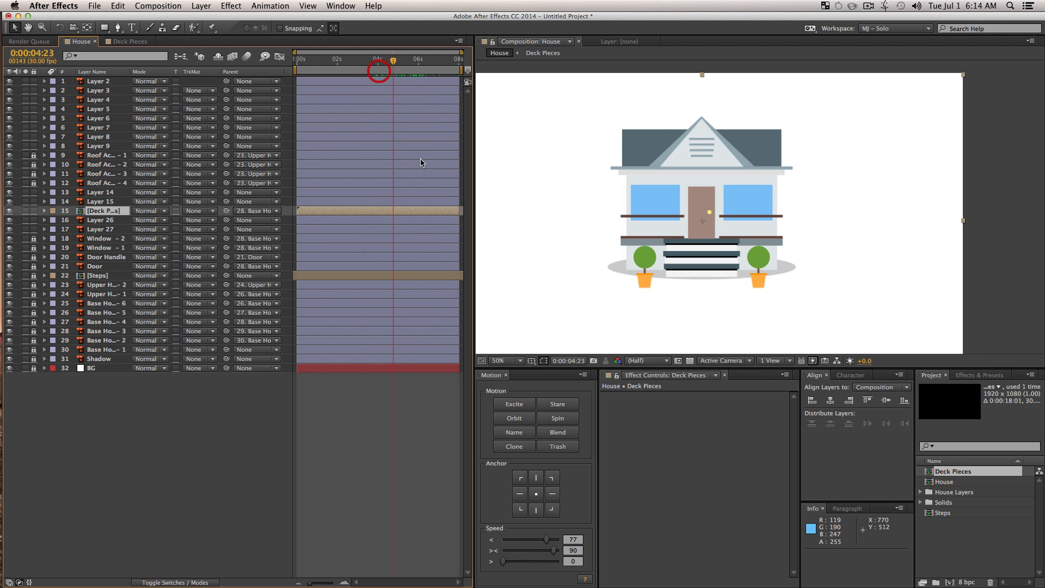
Step: Shift the Deck Pieces layer to start at -0:00:02:19, extend its end to 0:00:12:12 and preview the railing posts
drag(431, 214, 378, 212)
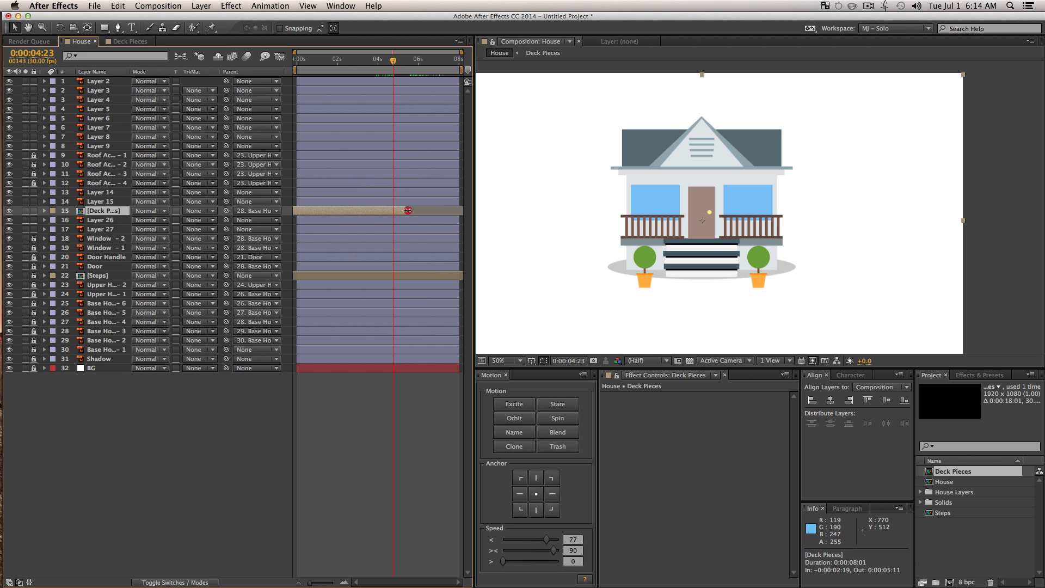
drag(378, 69, 436, 79)
key(space)
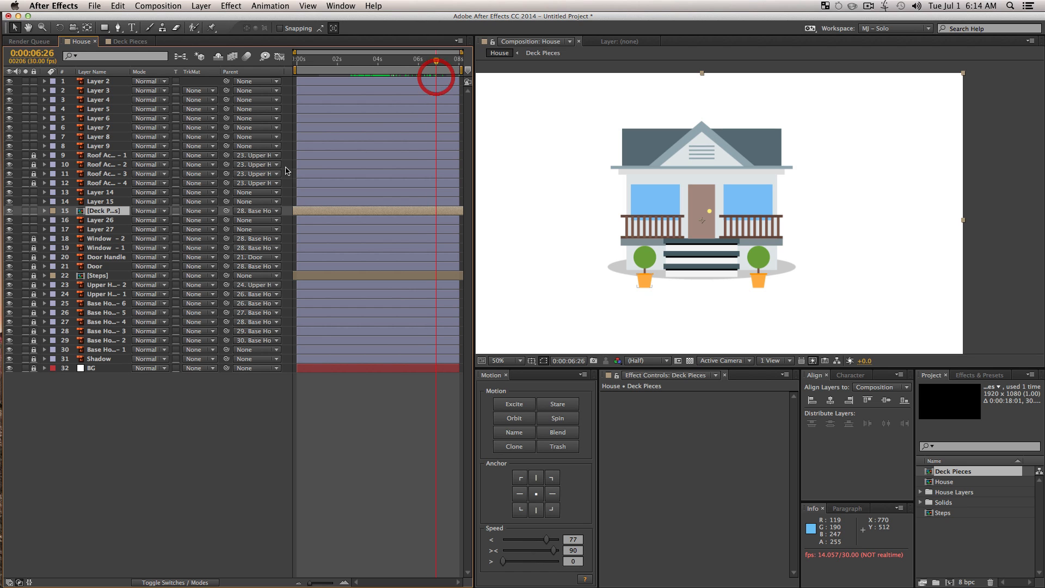
Step: Lock the Deck Pieces layer in the House composition
click(113, 230)
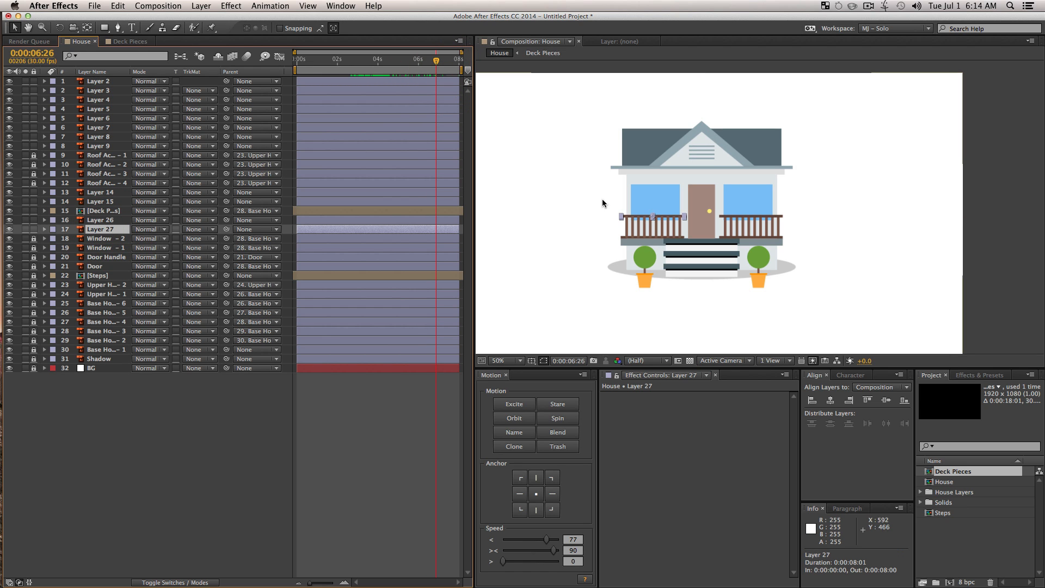
click(119, 211)
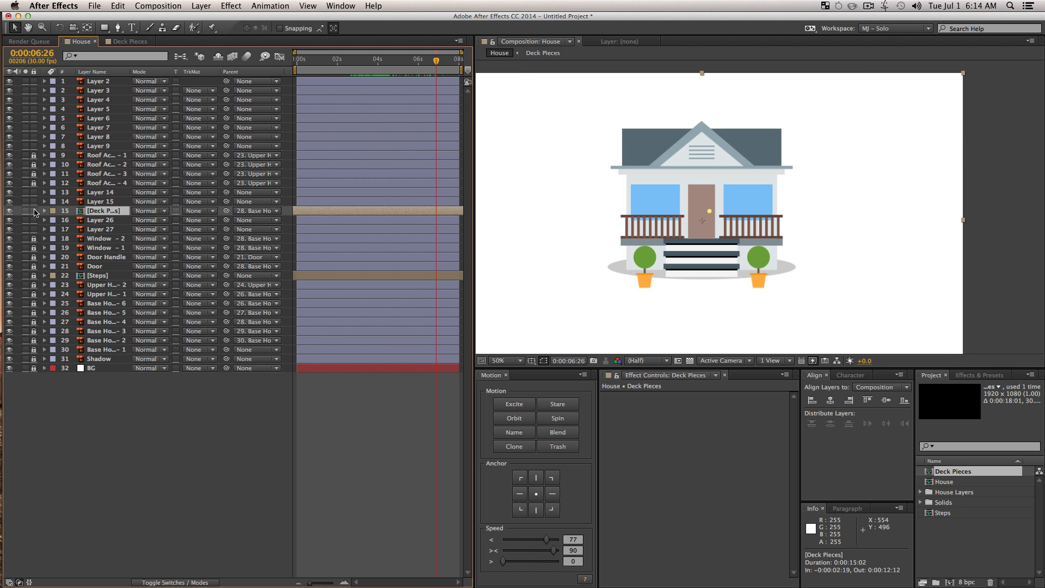
click(33, 211)
Step: Rename the four horizontal railing layers (Layers 14, 15, 26 and 27) as Deck Top/Bottom and stack them together above Deck Pieces
click(860, 259)
click(792, 237)
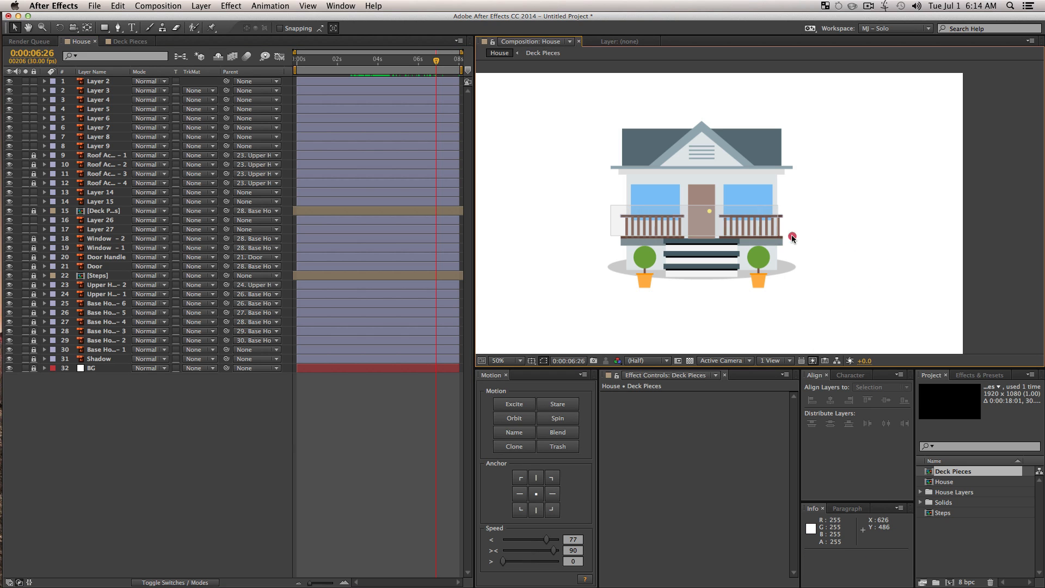
drag(791, 236, 807, 239)
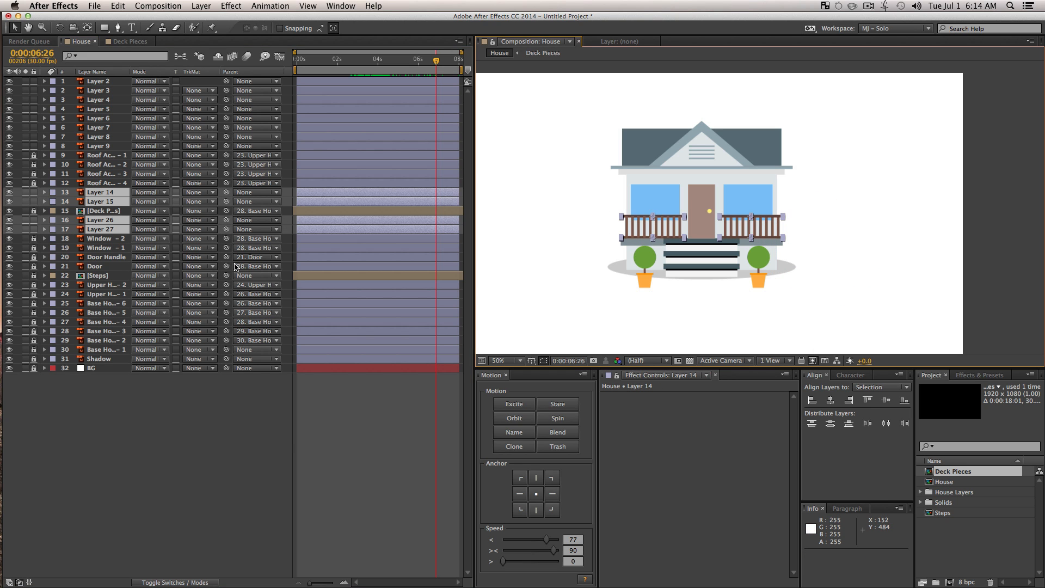
click(522, 435)
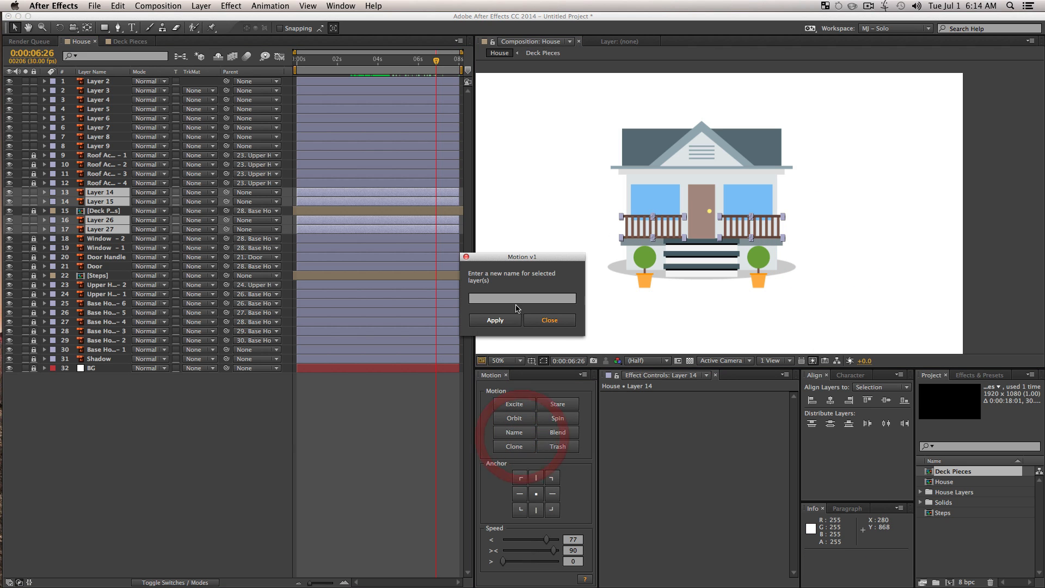
click(502, 298)
text(Deck Top/Bottom)
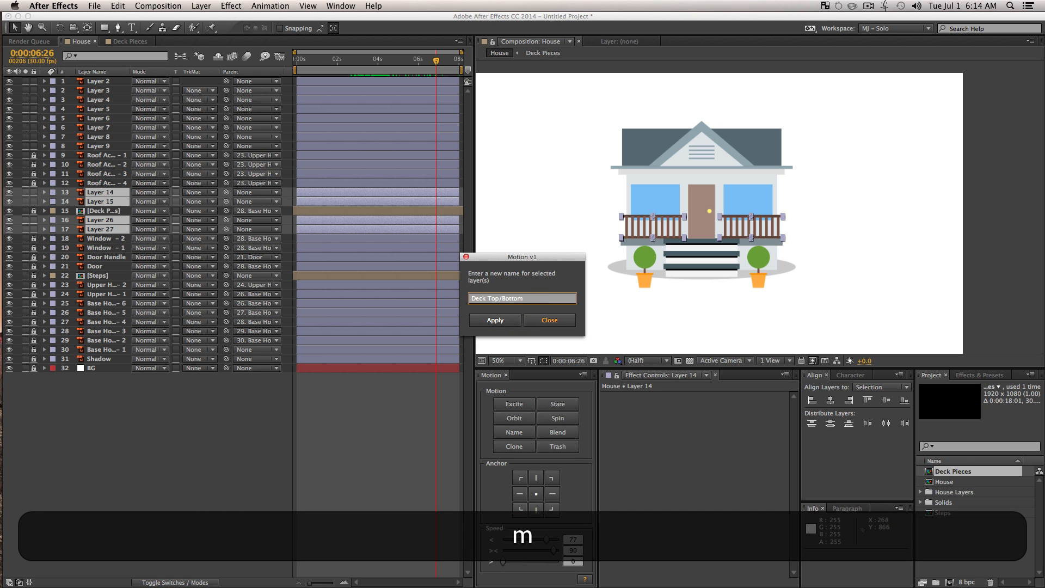
click(502, 321)
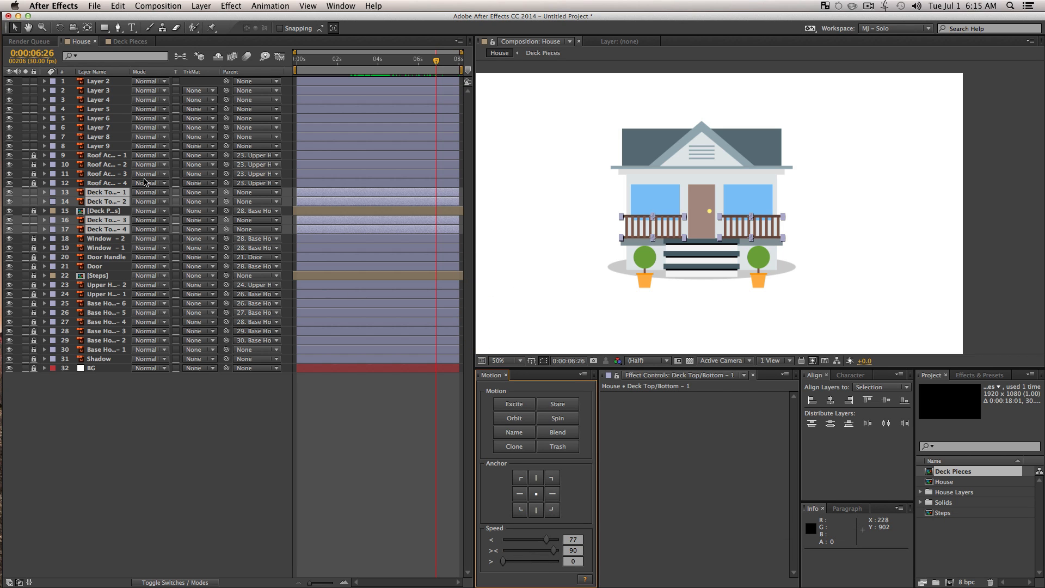
drag(100, 222, 98, 206)
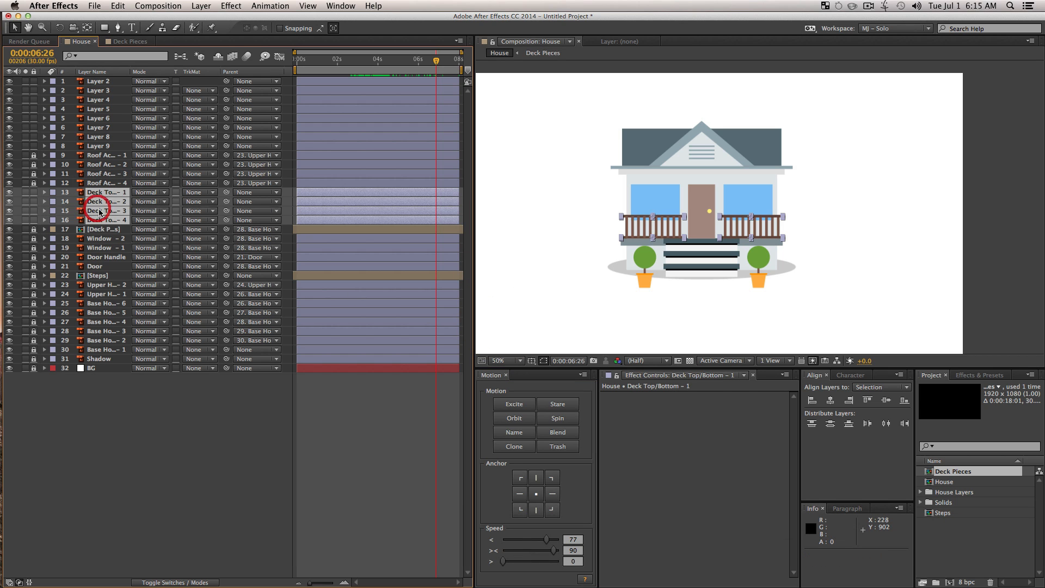
Step: Set the anchor points of the four Deck Top/Bottom layers to their right edges and add 100% Scale keyframes at 0:00:06:26
key(z)
click(836, 254)
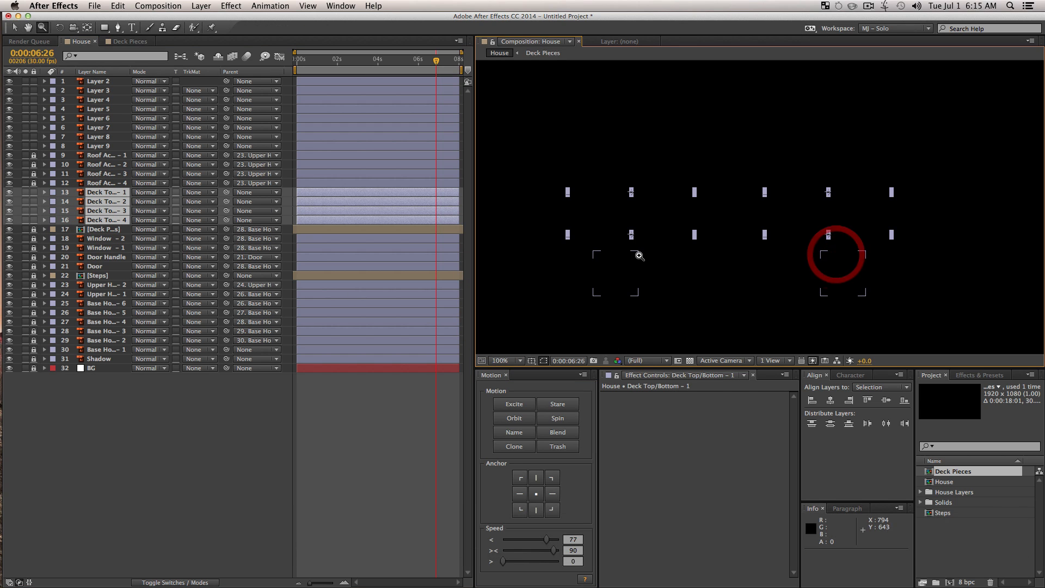
key(space)
drag(735, 283, 666, 278)
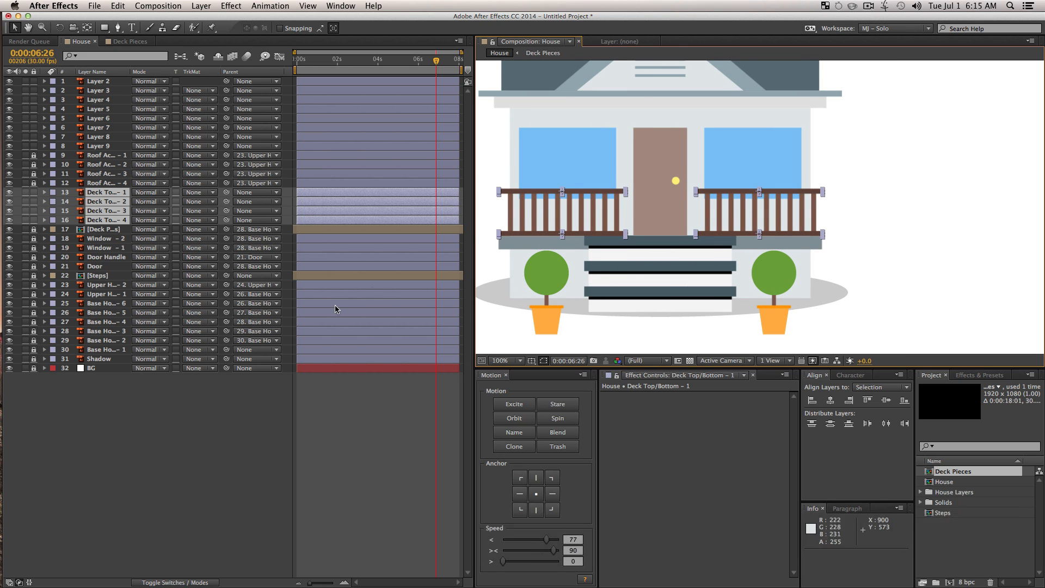
key(space)
drag(736, 225, 745, 227)
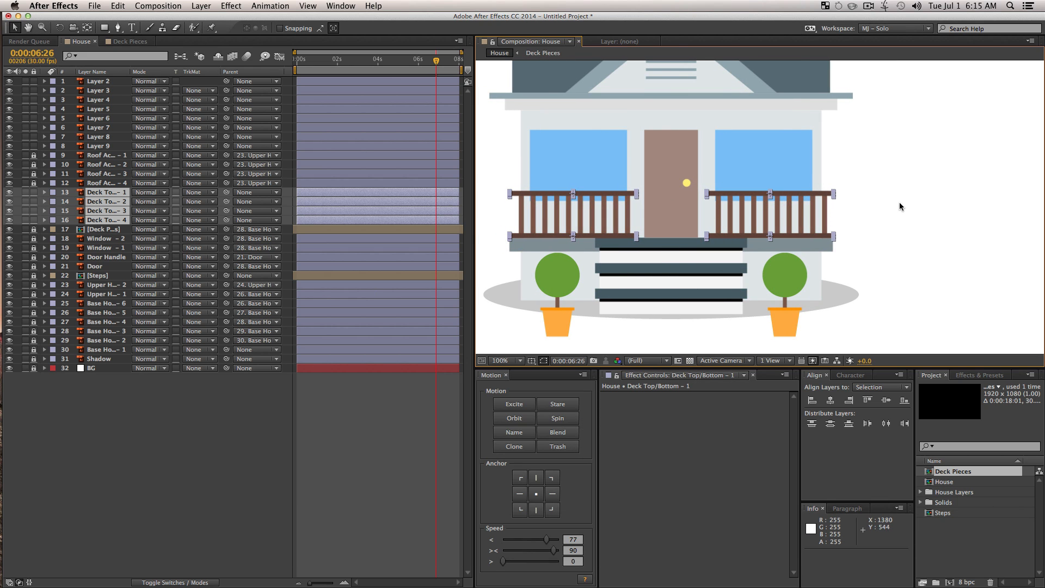
click(551, 494)
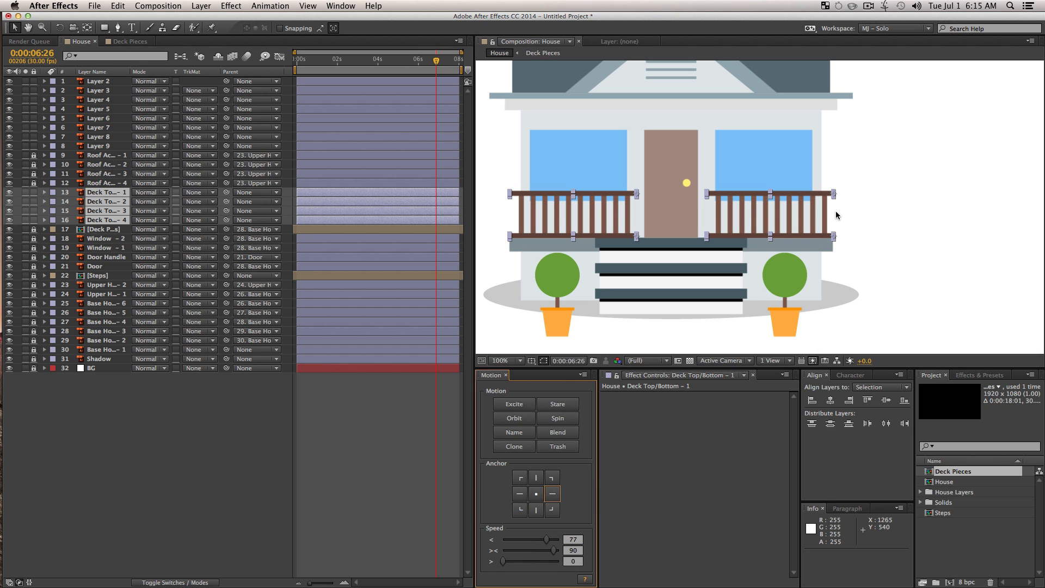
key(s)
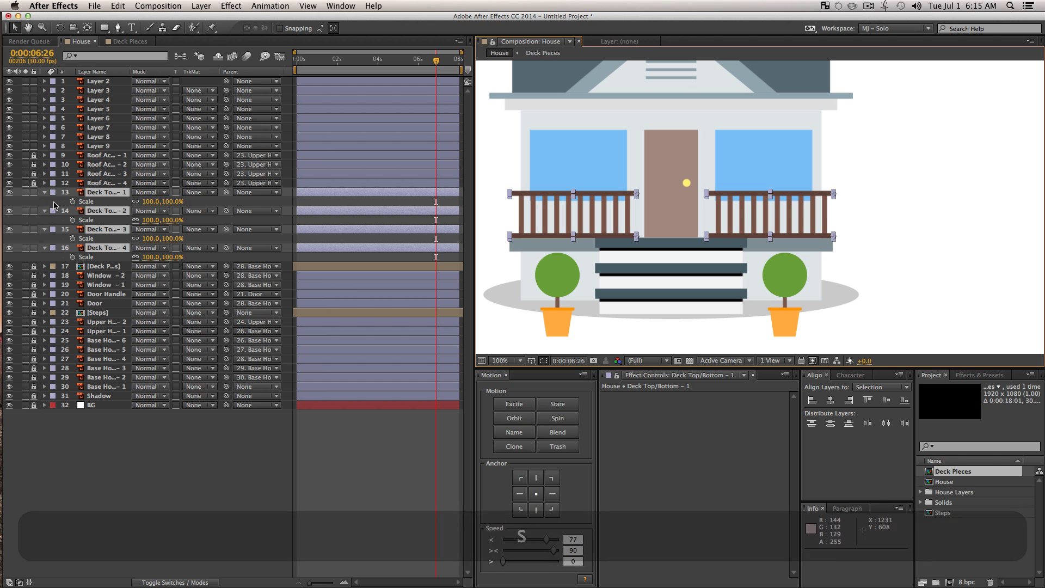
click(72, 201)
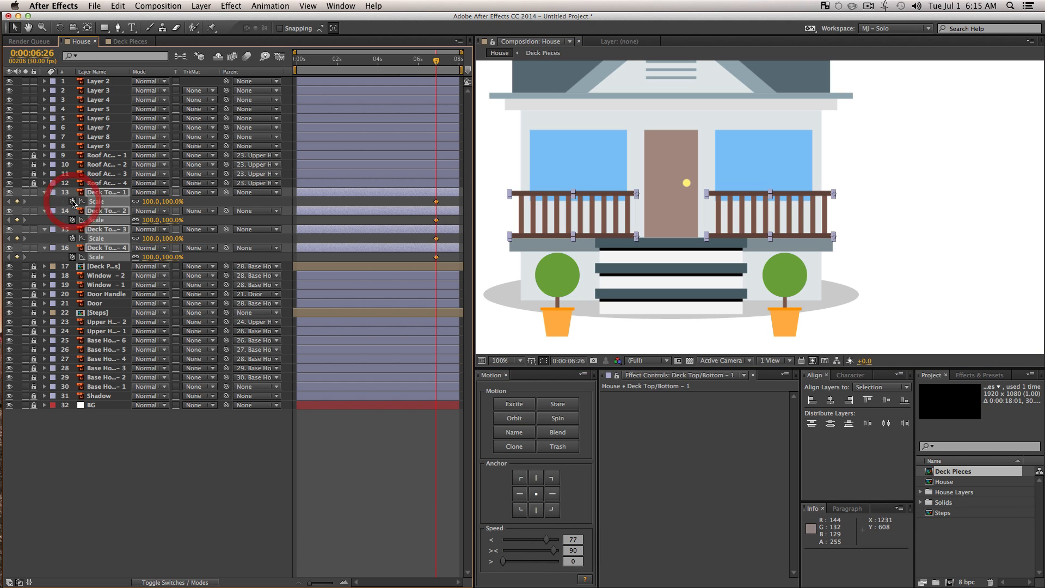
Step: At 0:00:05:22, unlink the Scale proportions of the four Deck Top/Bottom layers, set their horizontal scale to 0% and preview the growth
drag(414, 66, 413, 67)
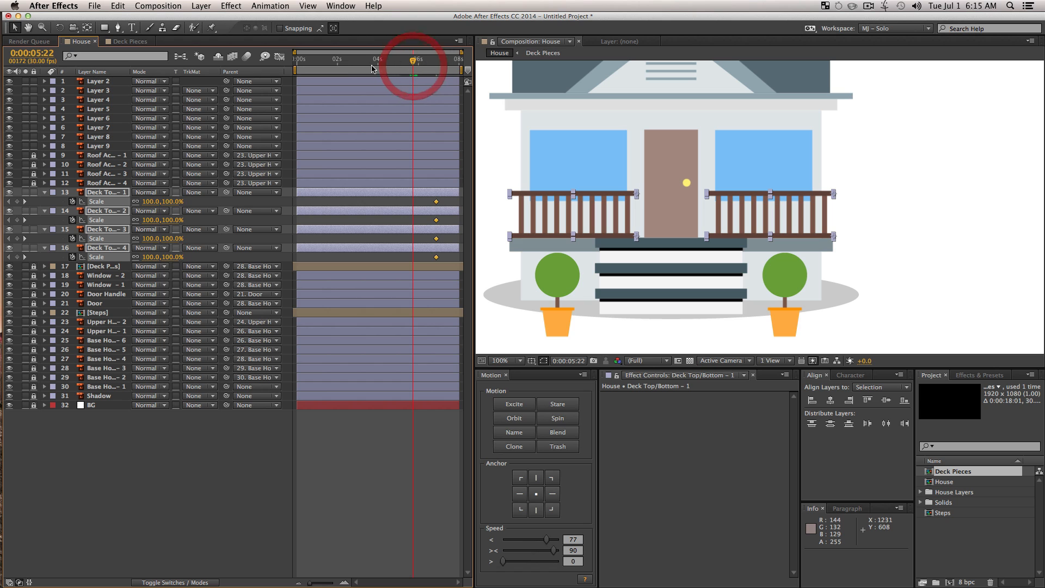
click(136, 220)
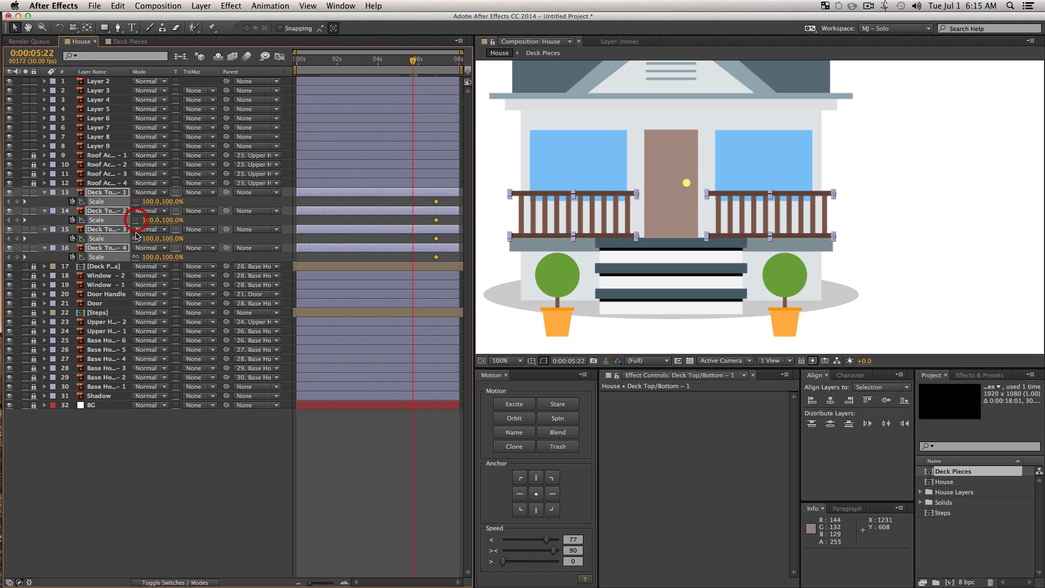
click(136, 237)
click(135, 239)
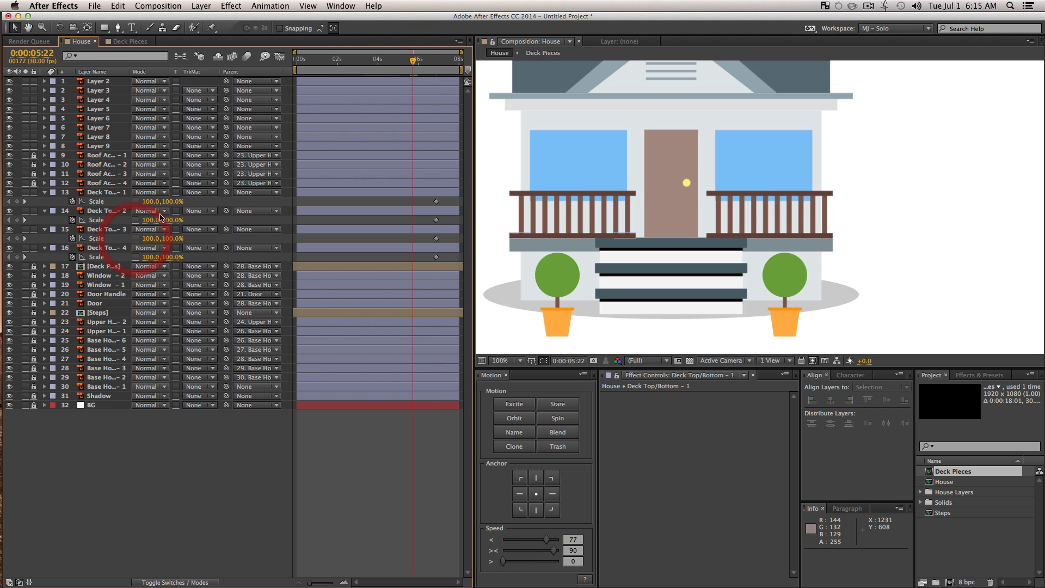
click(143, 200)
click(98, 192)
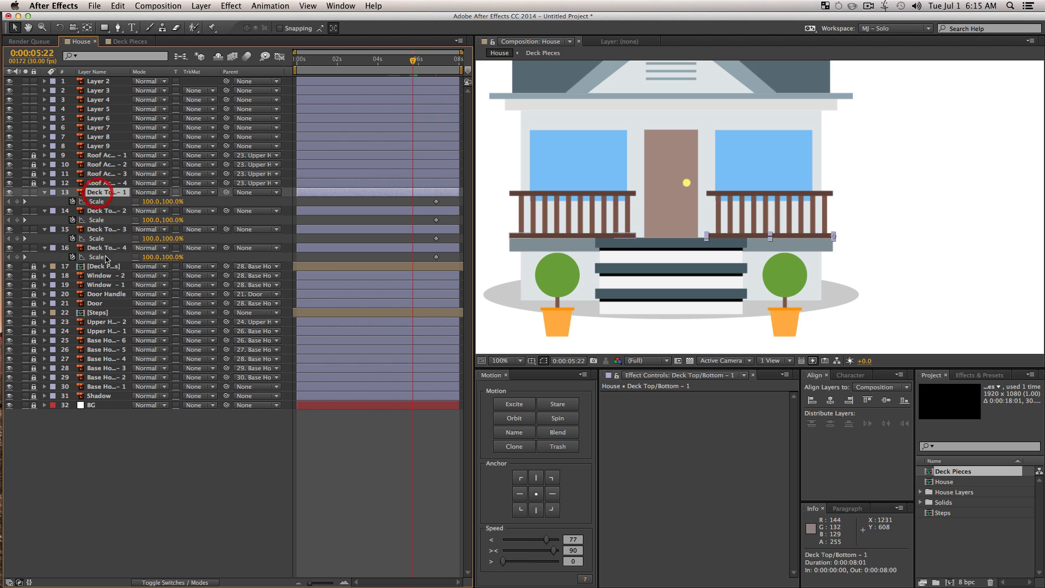
shift+click(106, 247)
click(146, 257)
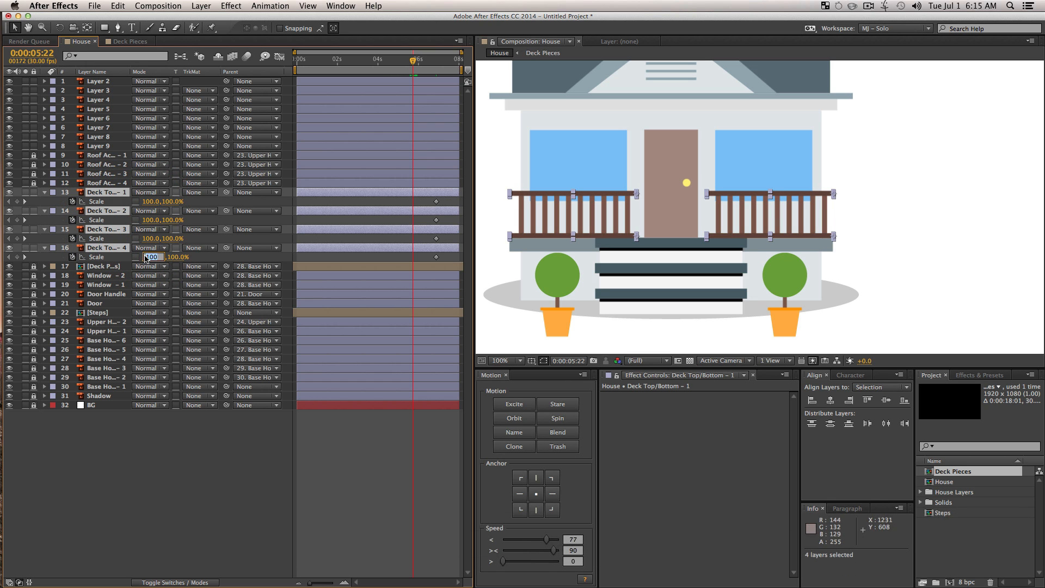
text(0)
key(Return)
key(space)
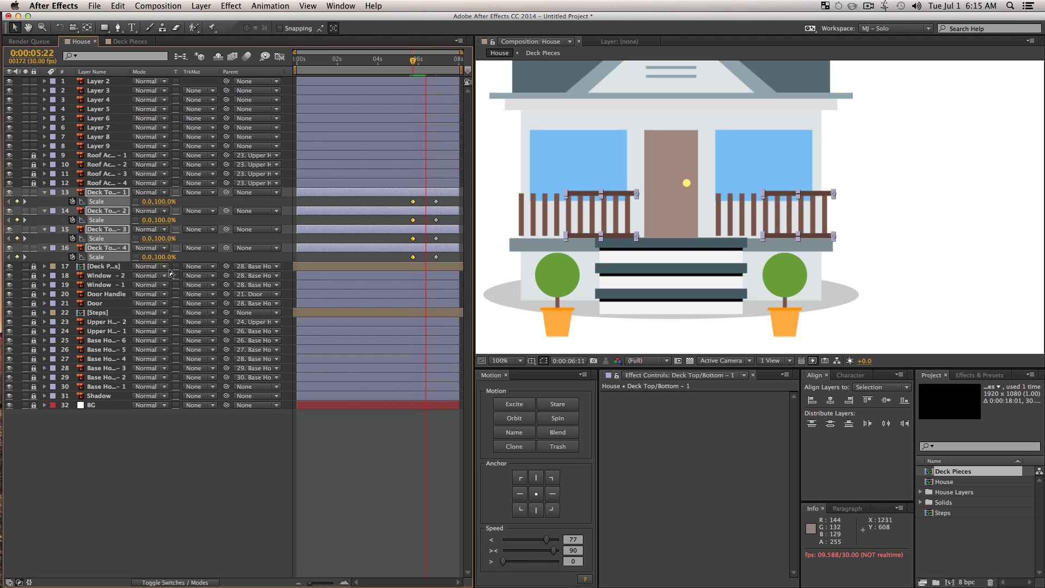
key(space)
Step: Ease all Deck Top/Bottom Scale keyframes with a Motion speed of 86 and scrub through the railing animation to check it
drag(411, 205, 441, 257)
click(536, 550)
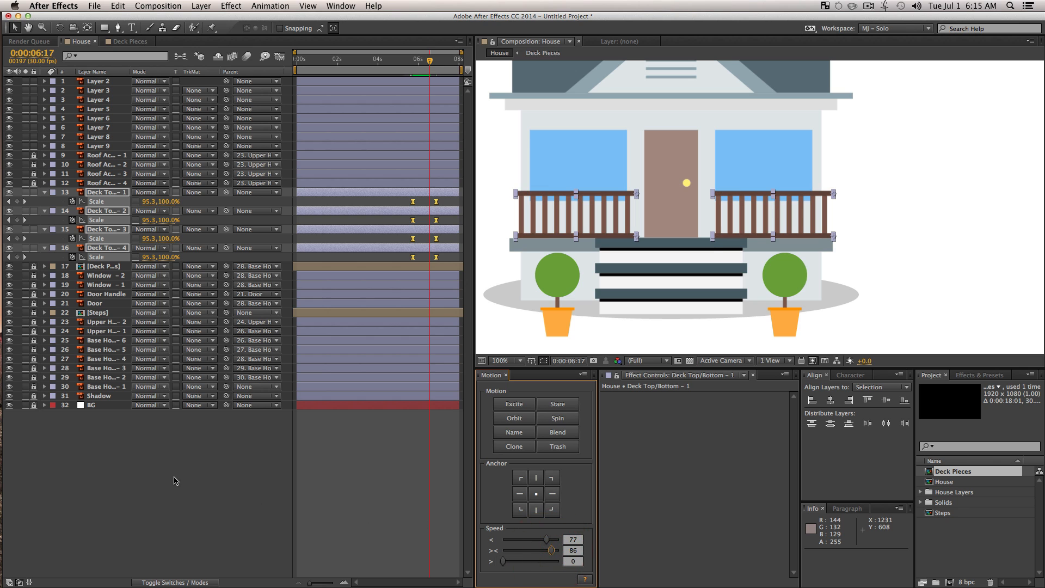
click(139, 479)
click(392, 62)
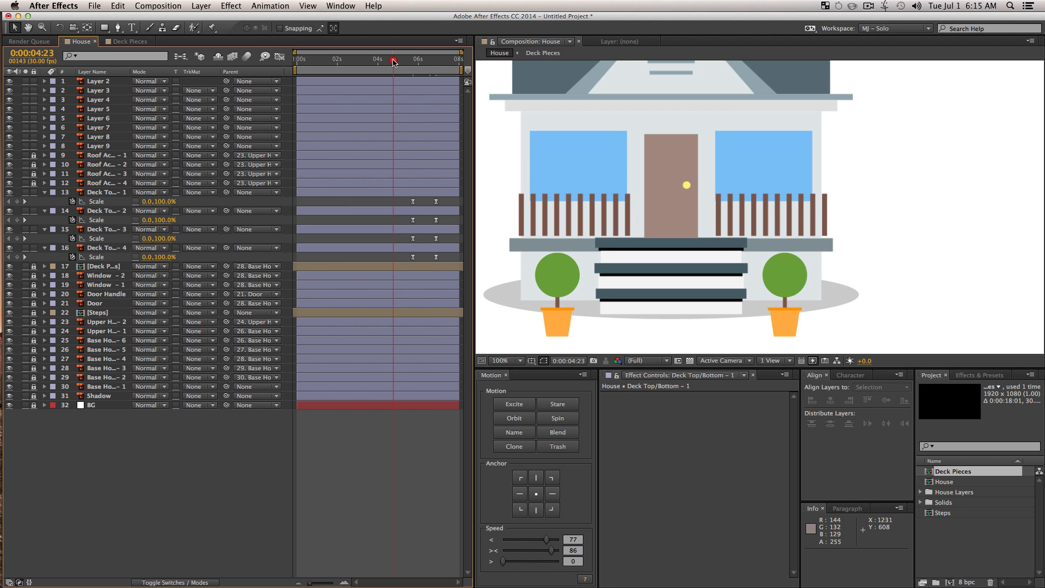
drag(392, 62, 528, 83)
Step: Parent the four Deck Top/Bottom layers to the Deck Pieces layer
click(109, 192)
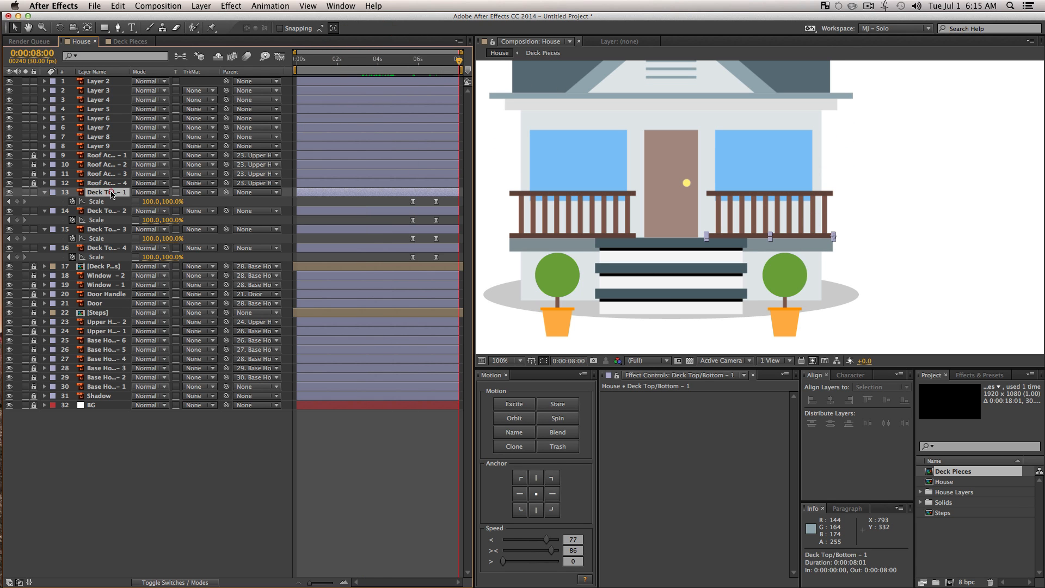
shift+click(111, 247)
drag(227, 192, 123, 197)
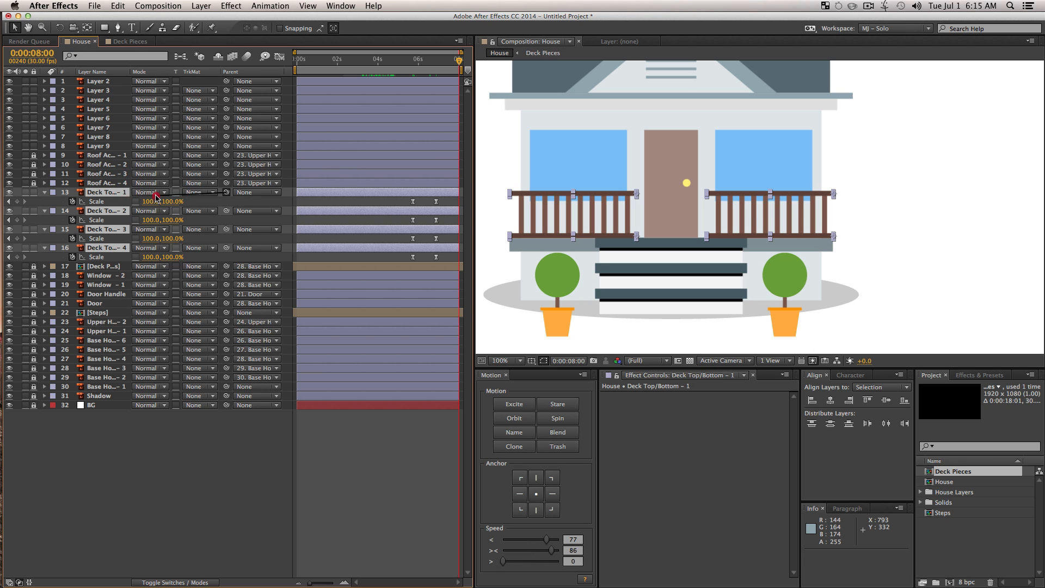
drag(116, 248, 115, 268)
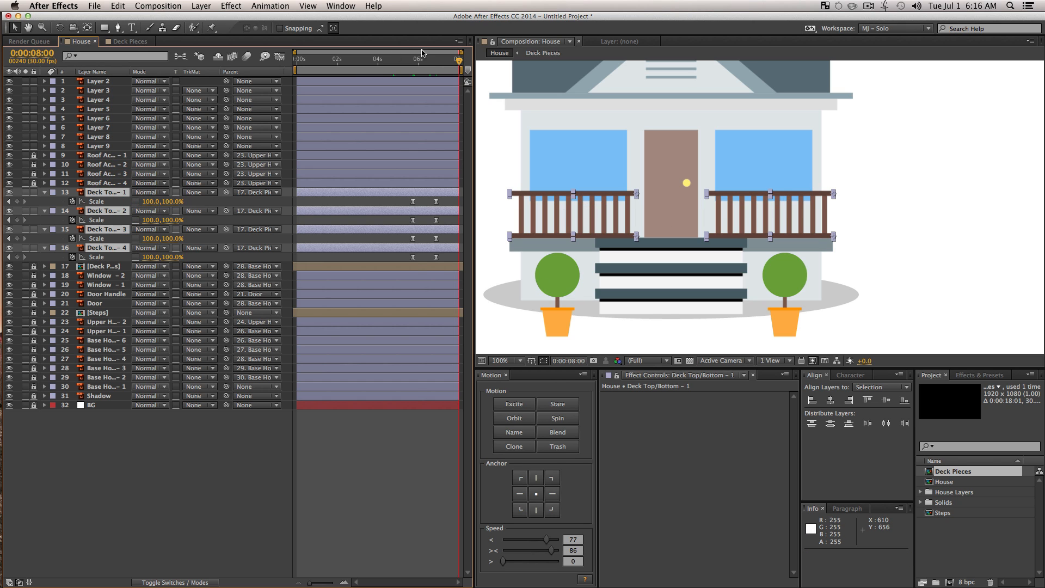
Step: Move the Scale keyframes of Deck Top/Bottom 1 and 2 earlier so the last pair sits at 0:00:03:27
drag(430, 60, 362, 75)
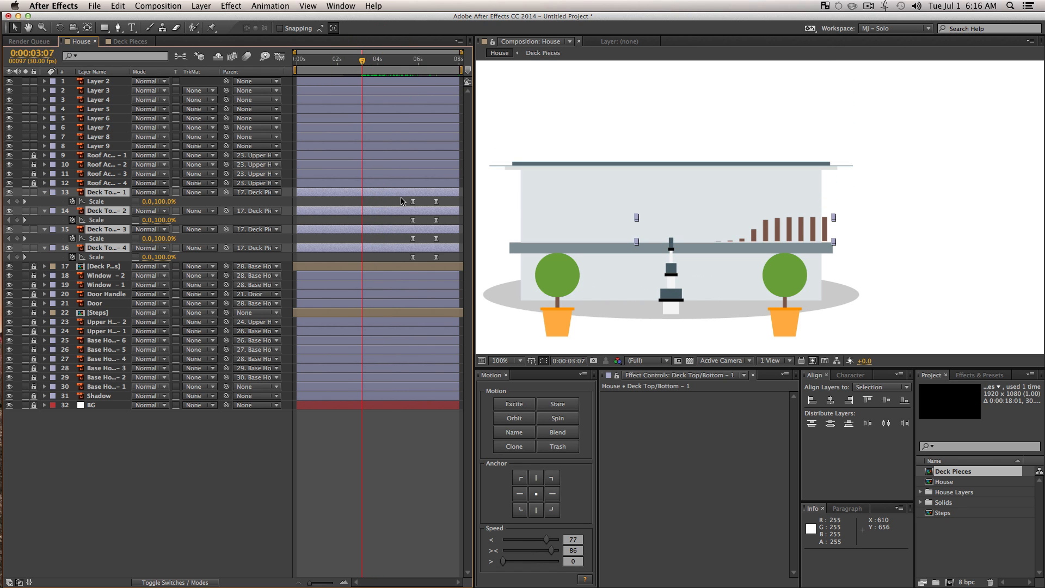
drag(405, 204, 376, 217)
click(436, 223)
click(366, 62)
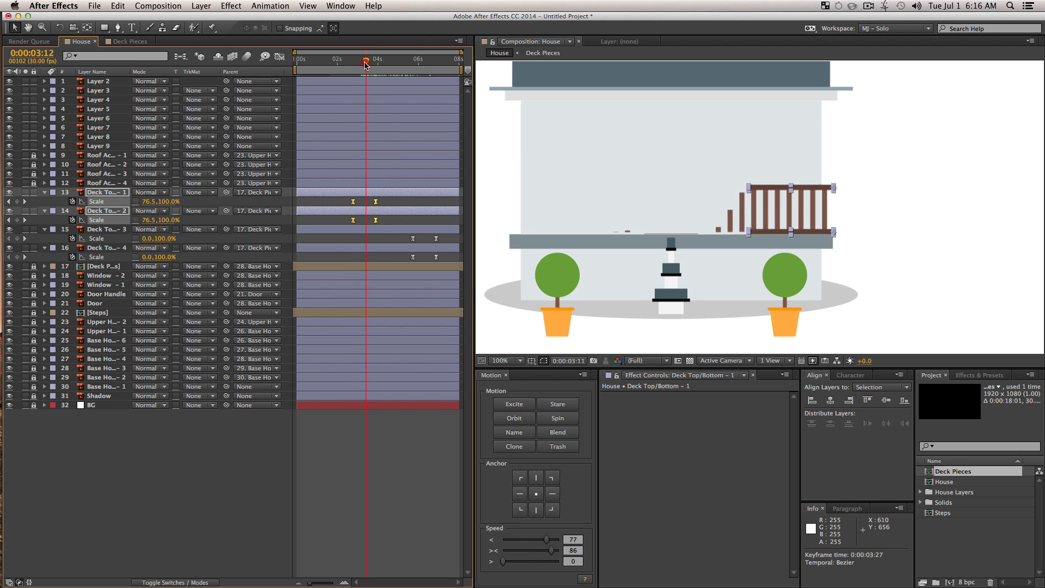
Step: Move the Scale keyframes of Deck Top/Bottom 3 and 4 to begin just before 0:00:03:20 and preview the timing
drag(365, 64, 371, 69)
drag(411, 240, 395, 257)
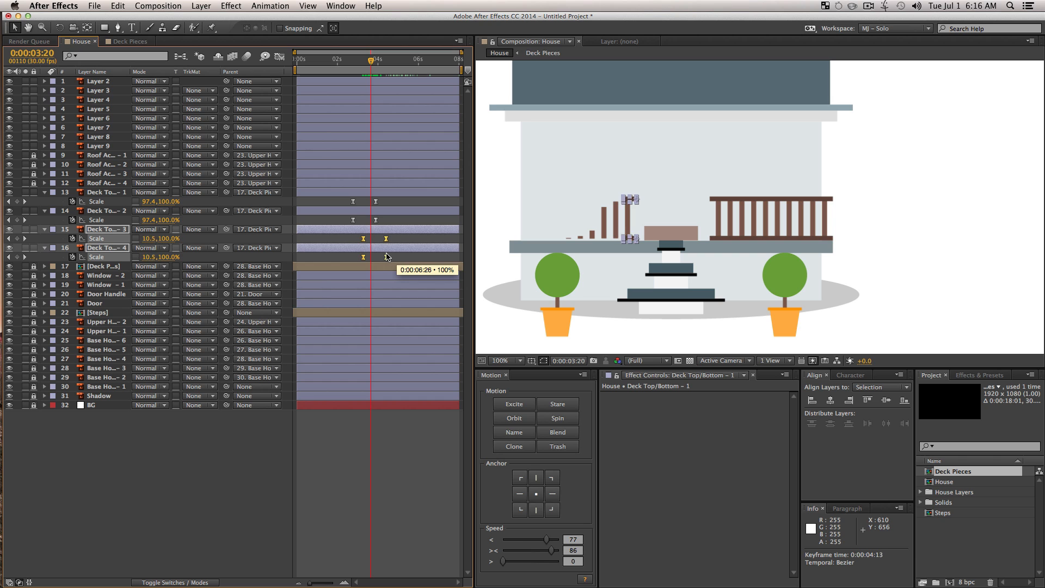
key(space)
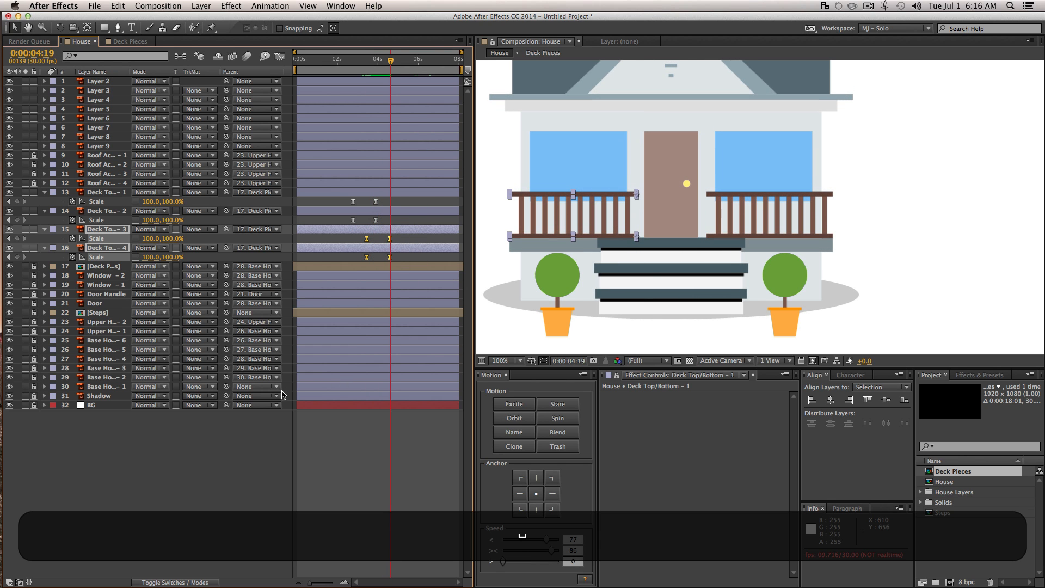
Step: Zoom the composition view out to 50% and run a RAM preview of the full house animation
click(252, 435)
key(z)
alt+click(723, 203)
drag(704, 192, 646, 214)
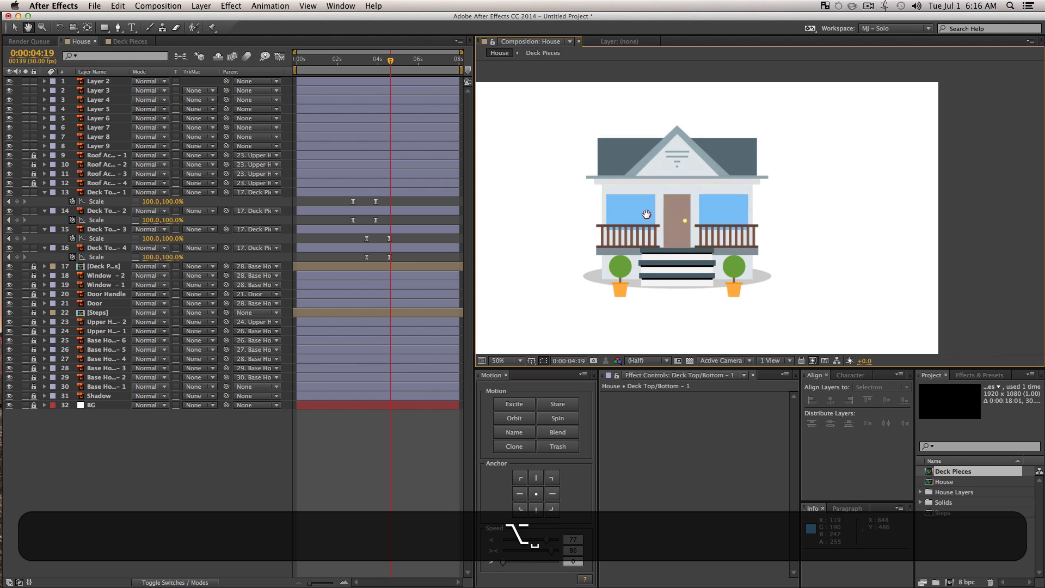
key(v)
click(228, 477)
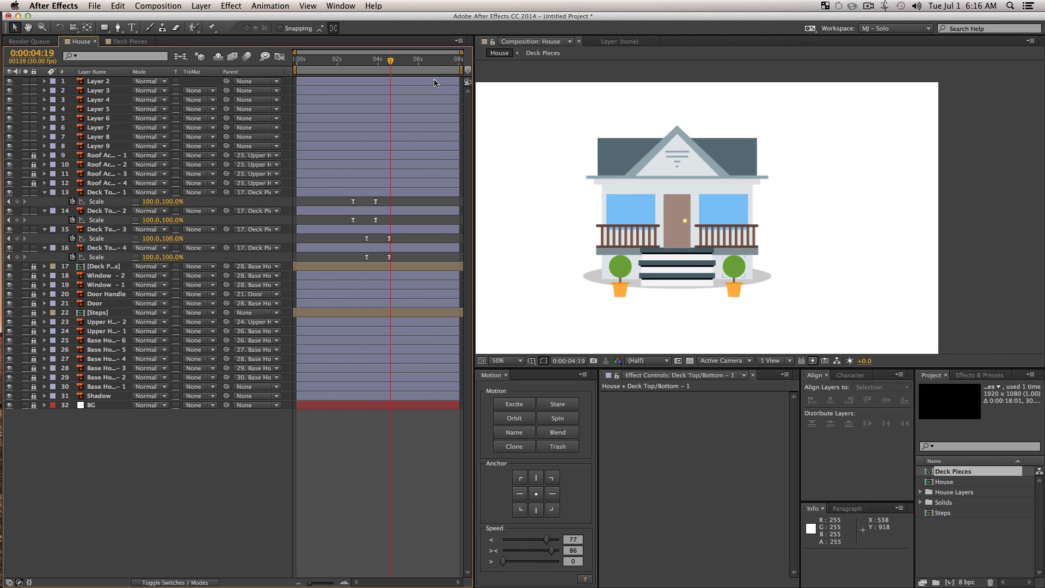
key(KP_0)
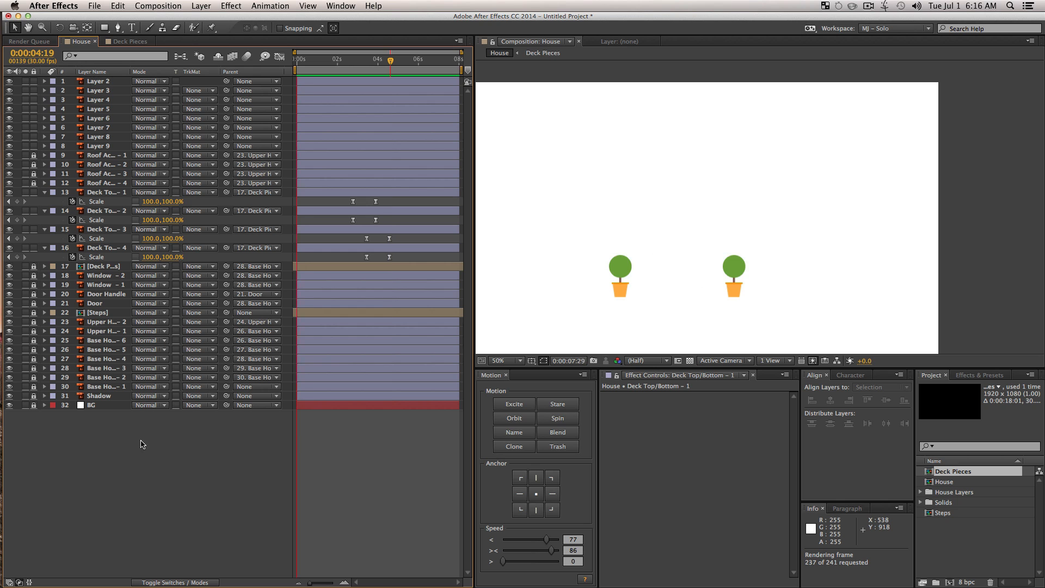
key(space)
Step: Collapse the revealed properties of the four Deck Top/Bottom layers and lock those layers
click(99, 192)
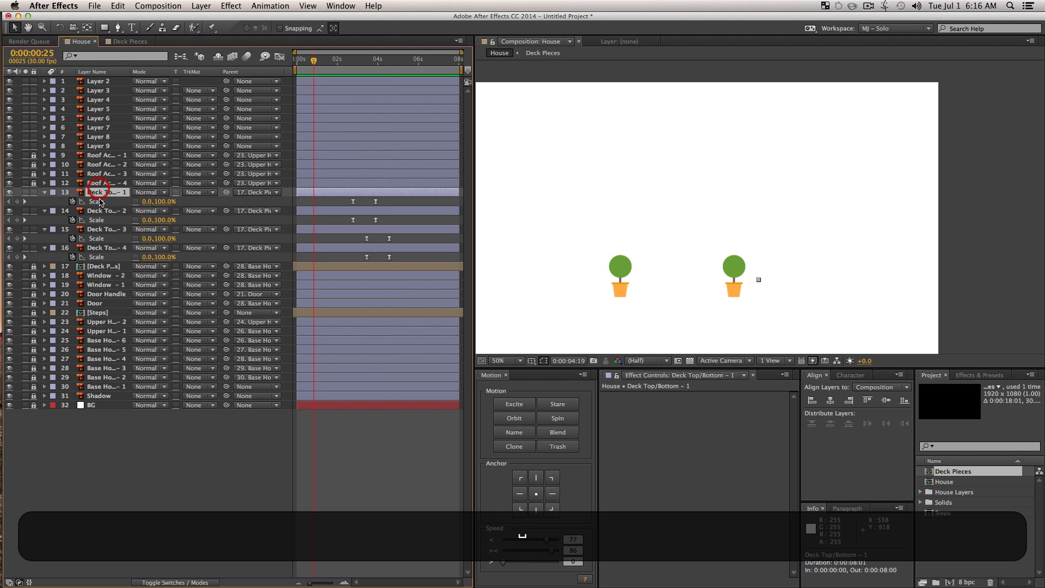
shift+click(104, 247)
key(u)
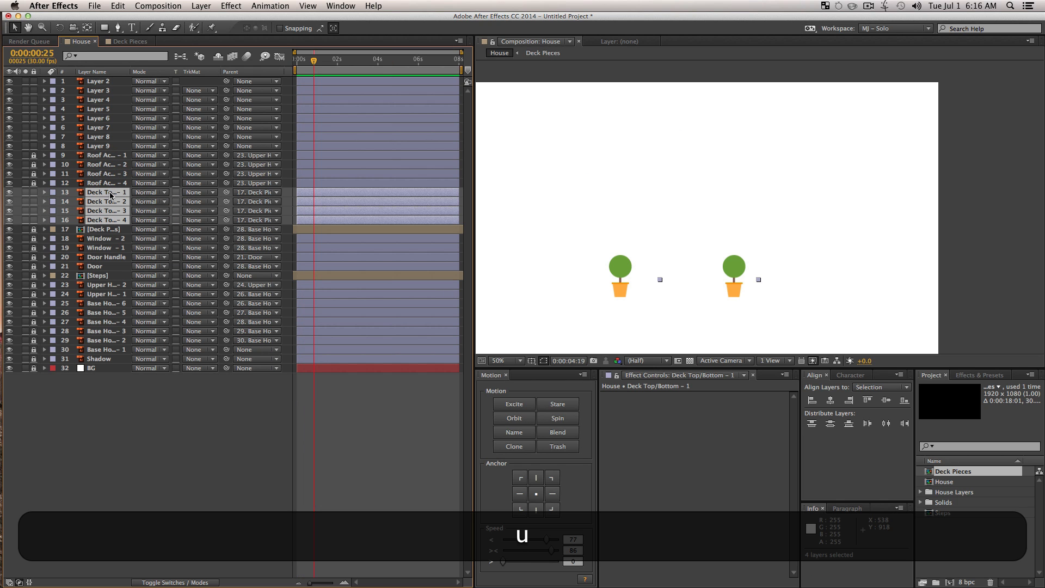
drag(34, 192, 34, 220)
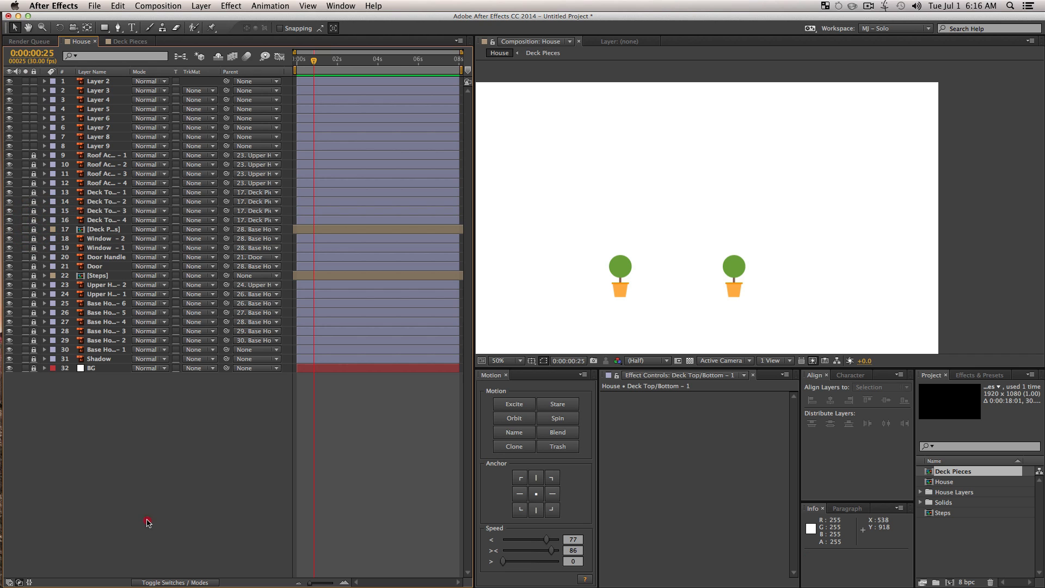
Step: Select the four layers that make up the left potted plant and batch-rename them "Plant Stuff" with the Motion script
key(z)
click(108, 146)
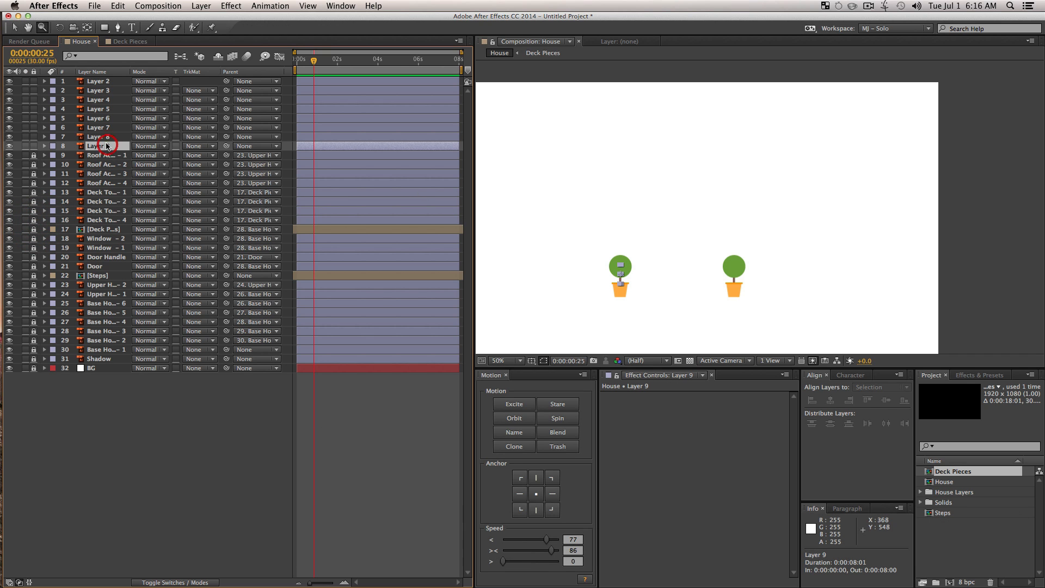
click(103, 128)
click(624, 218)
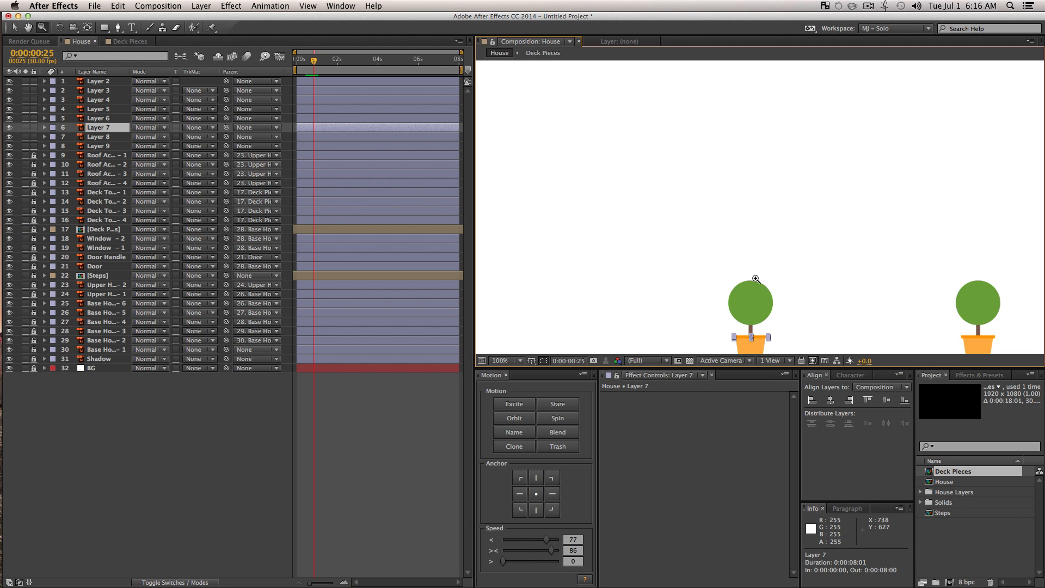
key(space)
drag(756, 275, 697, 199)
key(v)
drag(677, 220, 742, 301)
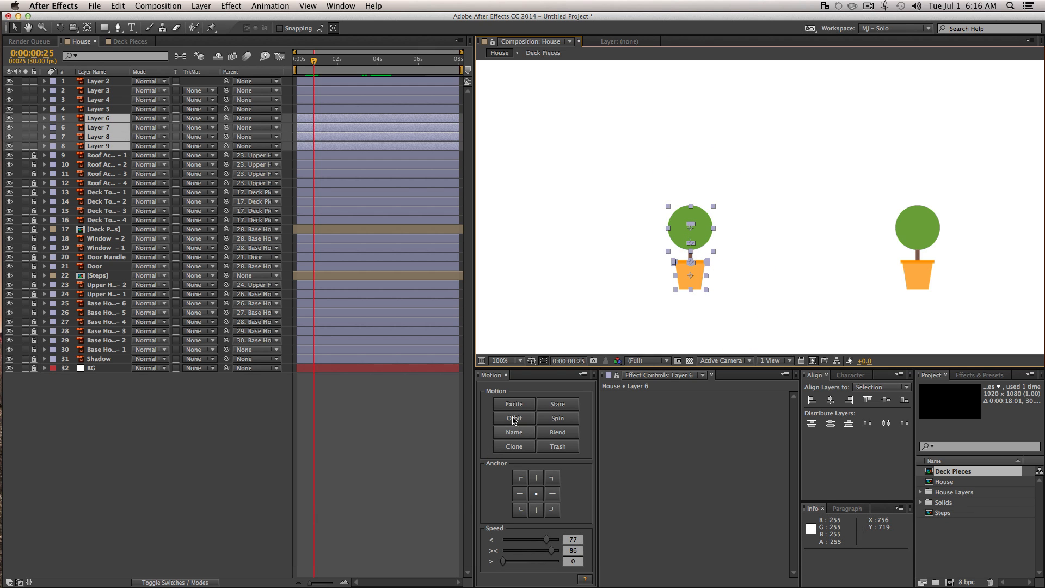
click(518, 432)
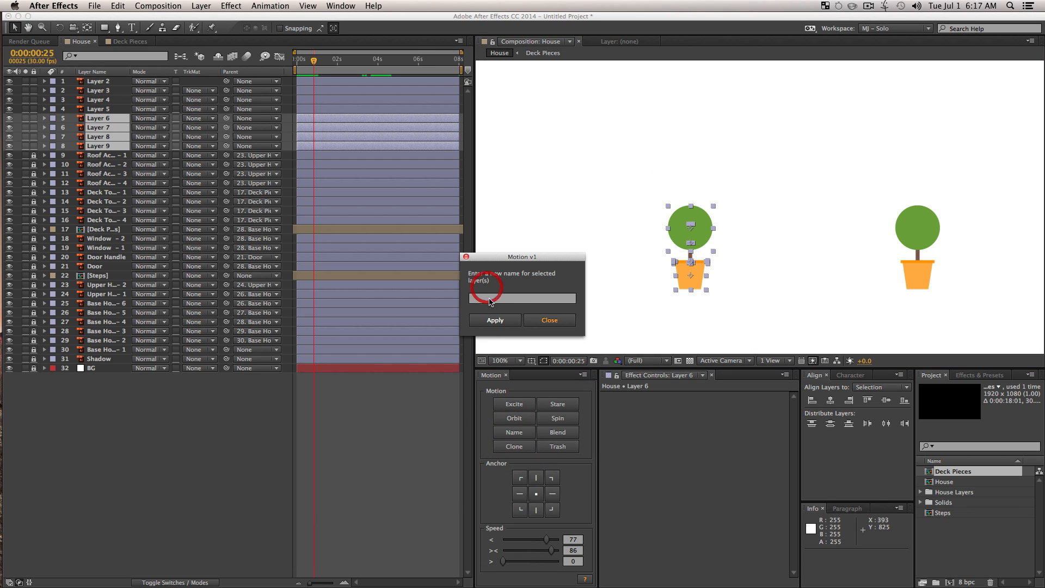
click(490, 299)
text(P)
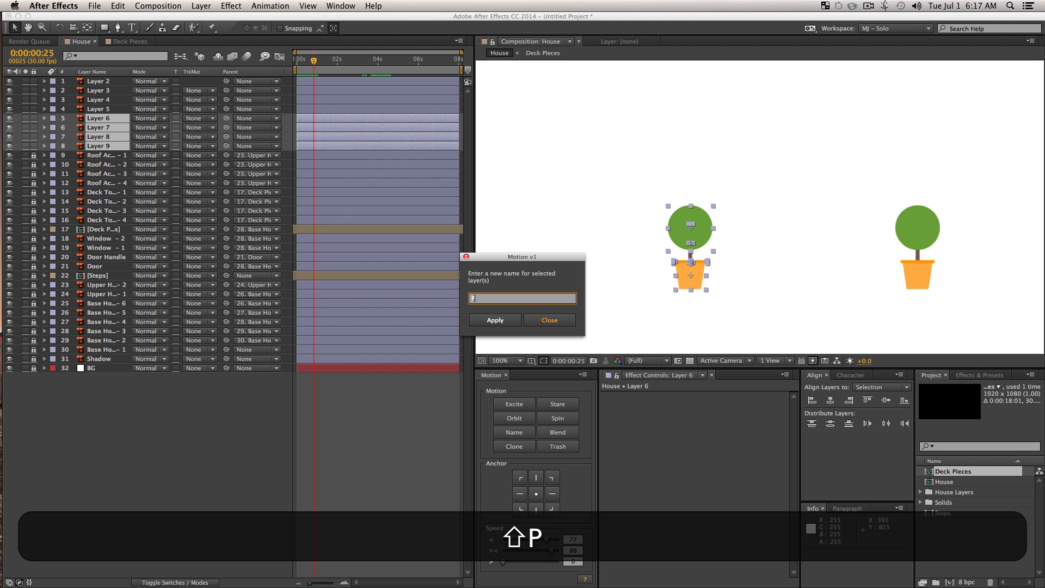
text(lant Stuff)
click(471, 324)
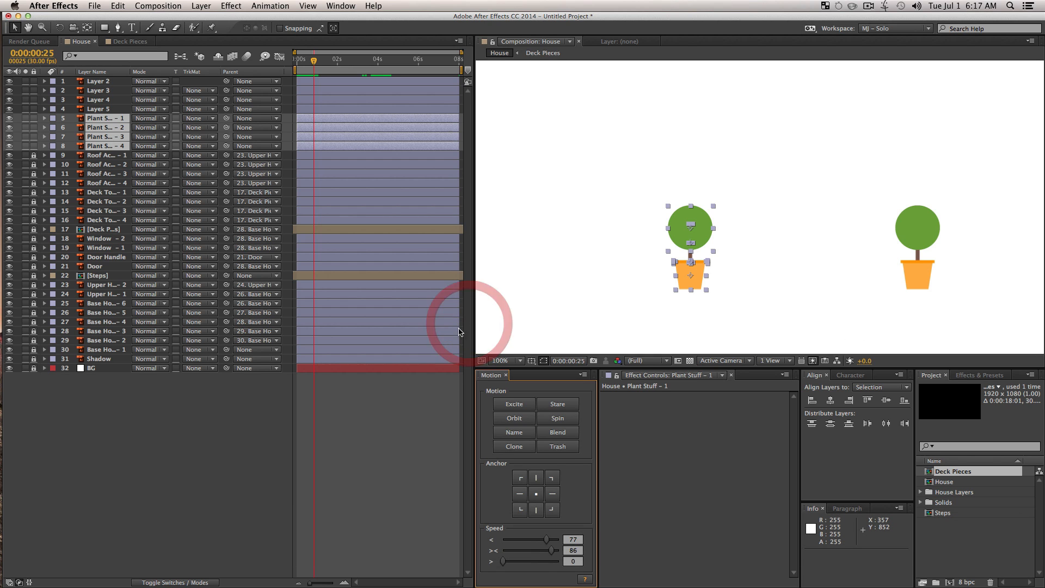
click(201, 430)
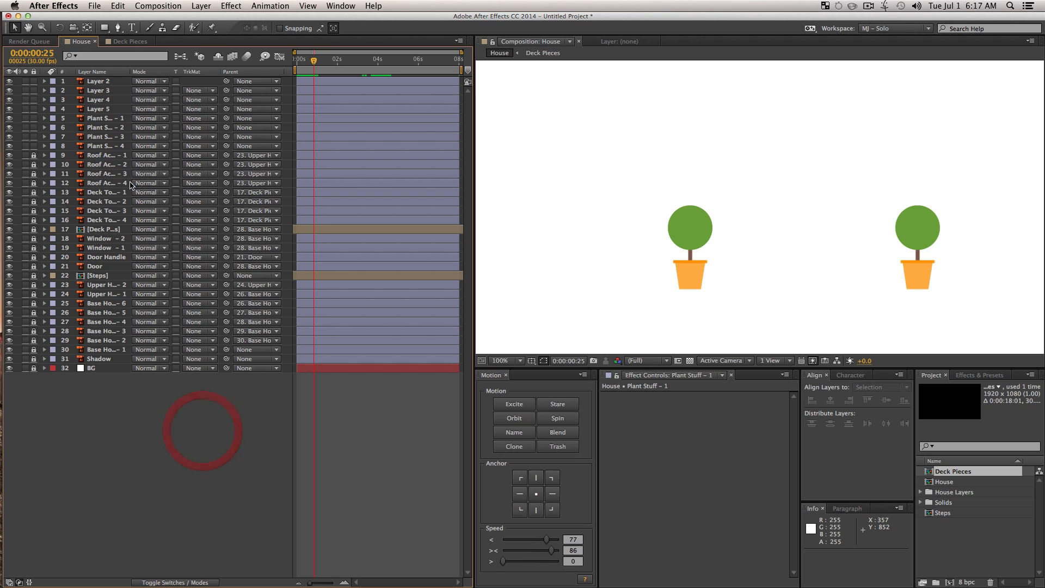
Step: Parent Plant Stuff 1 to Plant Stuff 4, and parent Plant Stuff 4 and 2 to the pot layer, Plant Stuff 3
click(106, 118)
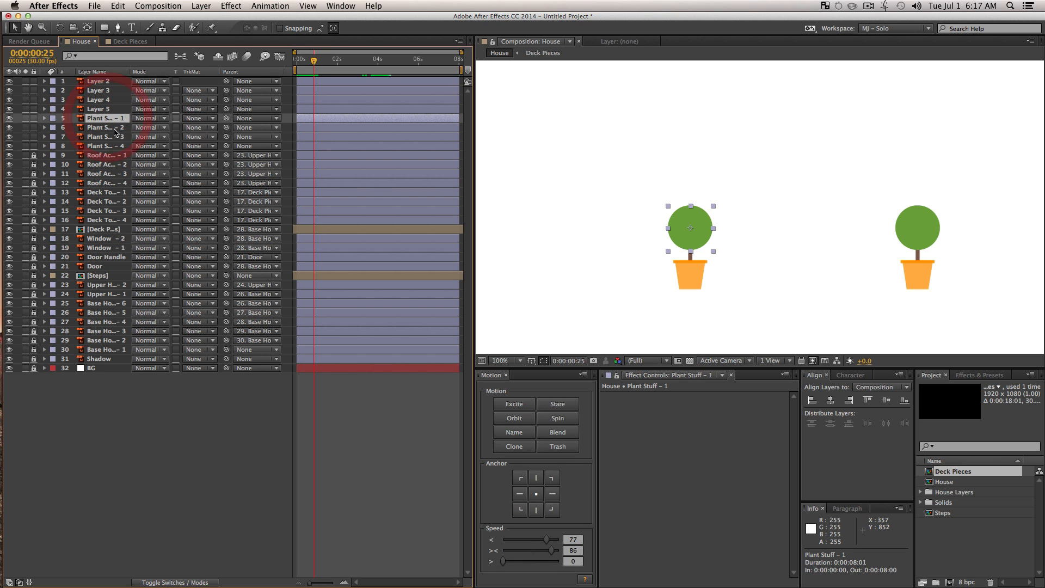
click(108, 127)
click(114, 138)
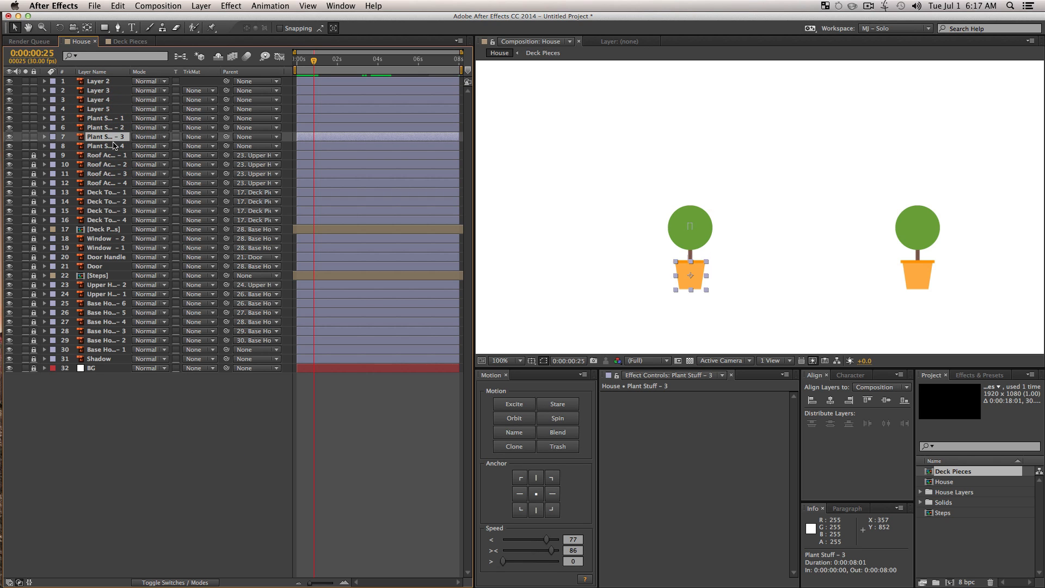
click(112, 145)
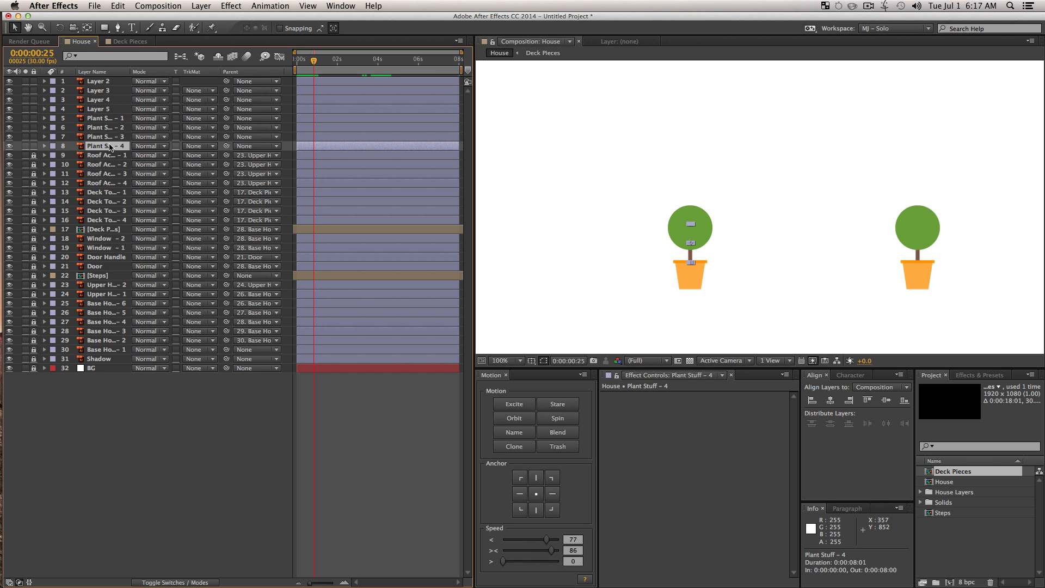
click(113, 118)
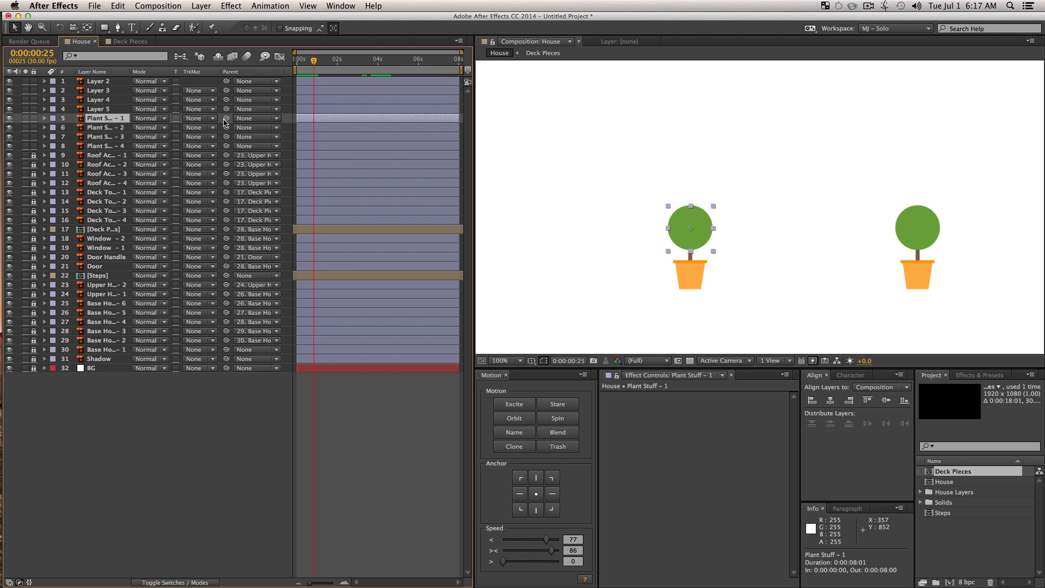
drag(225, 121, 111, 148)
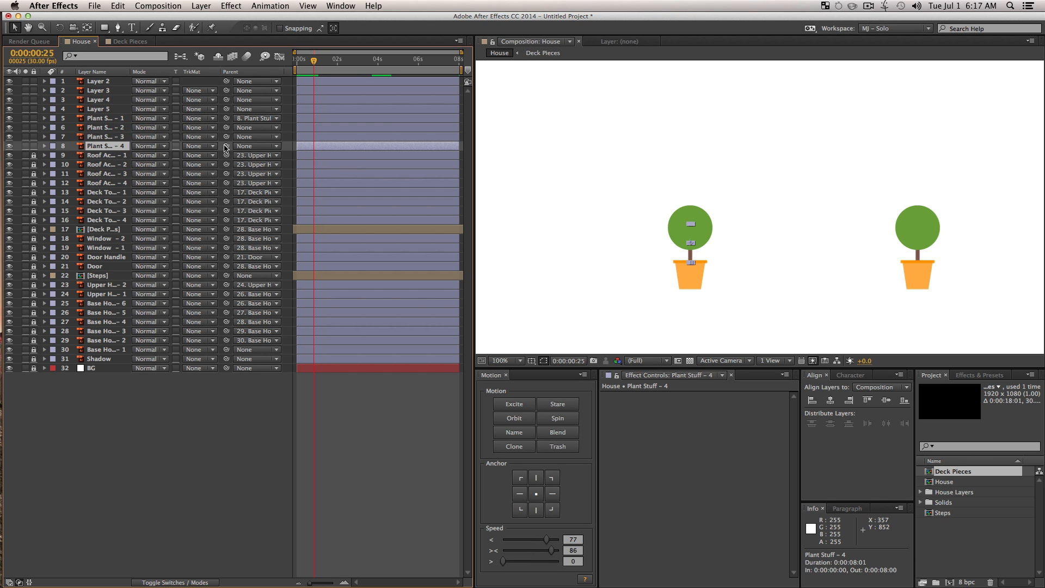
drag(226, 146, 113, 138)
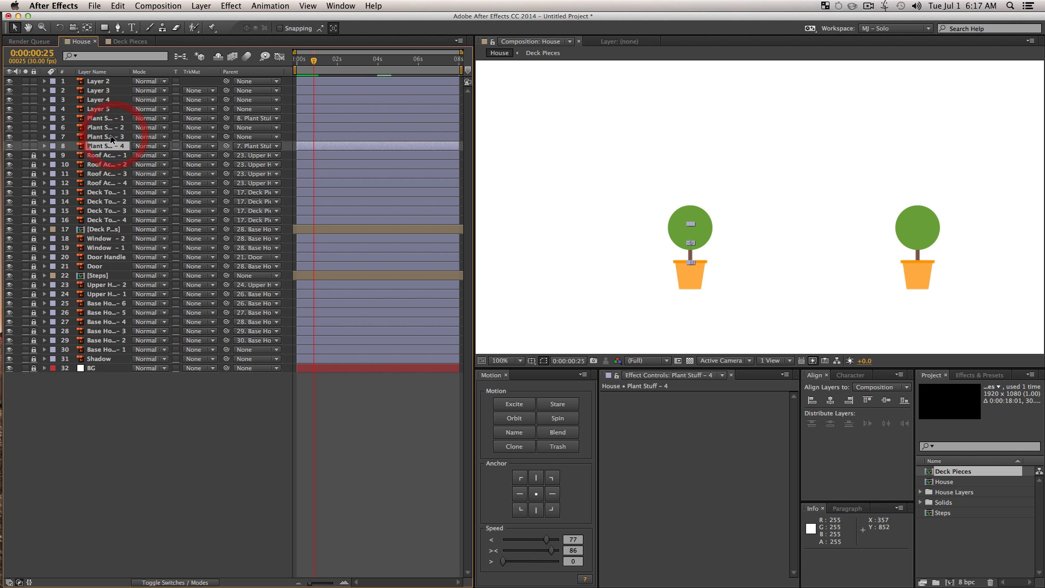
click(111, 128)
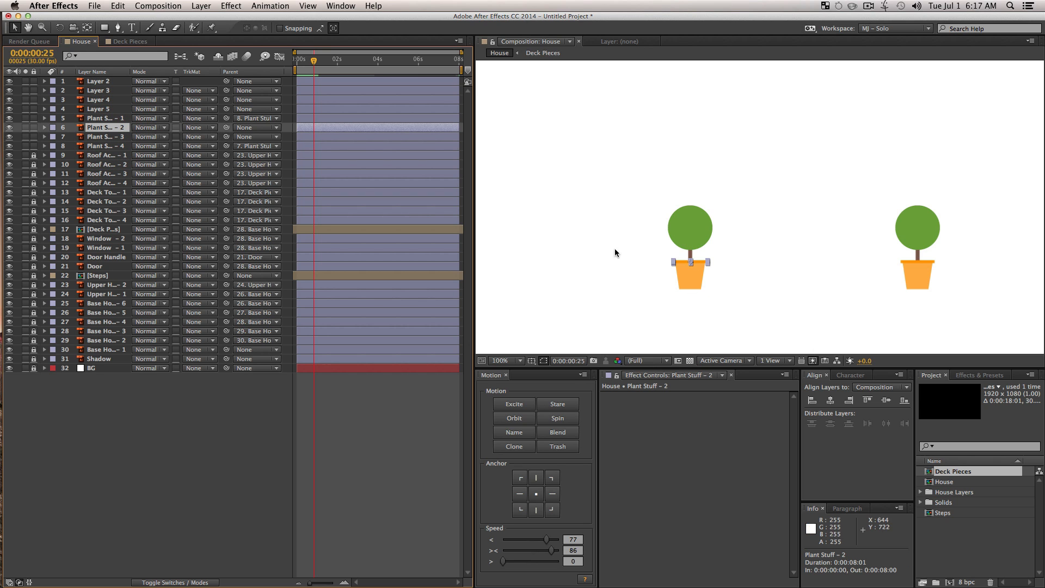
drag(226, 128, 107, 137)
Step: Add Position and Scale keyframes to the Plant Stuff 3 layer at 0:00:04:19
drag(337, 64, 390, 72)
key(s)
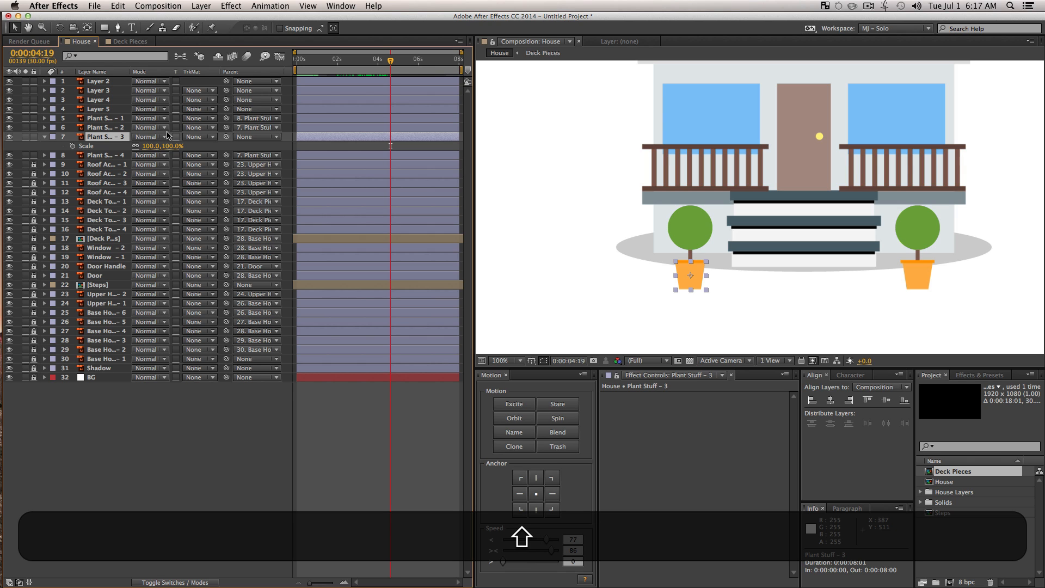
key(shift+p)
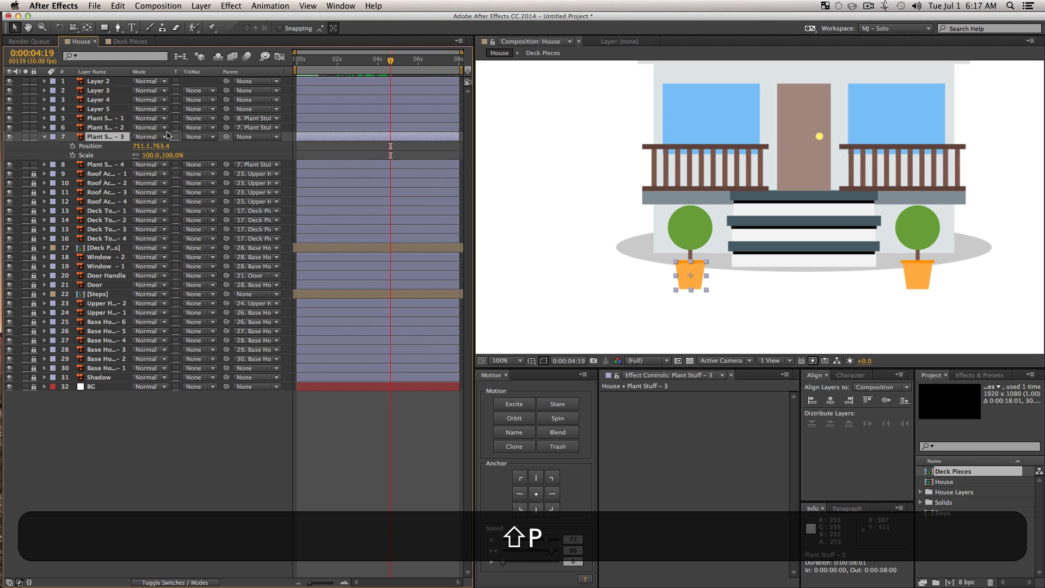
click(73, 145)
click(72, 155)
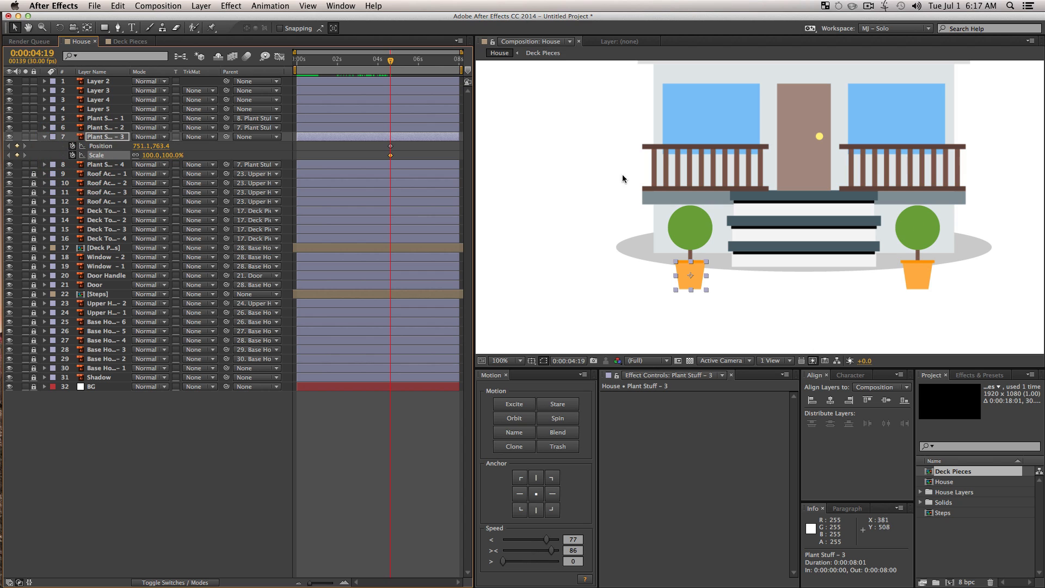
Step: At 0:00:03:24, set Plant Stuff 3's Position to 751.1, 893.4 and its Scale to 0%, and preview the pop-up
drag(390, 68, 375, 63)
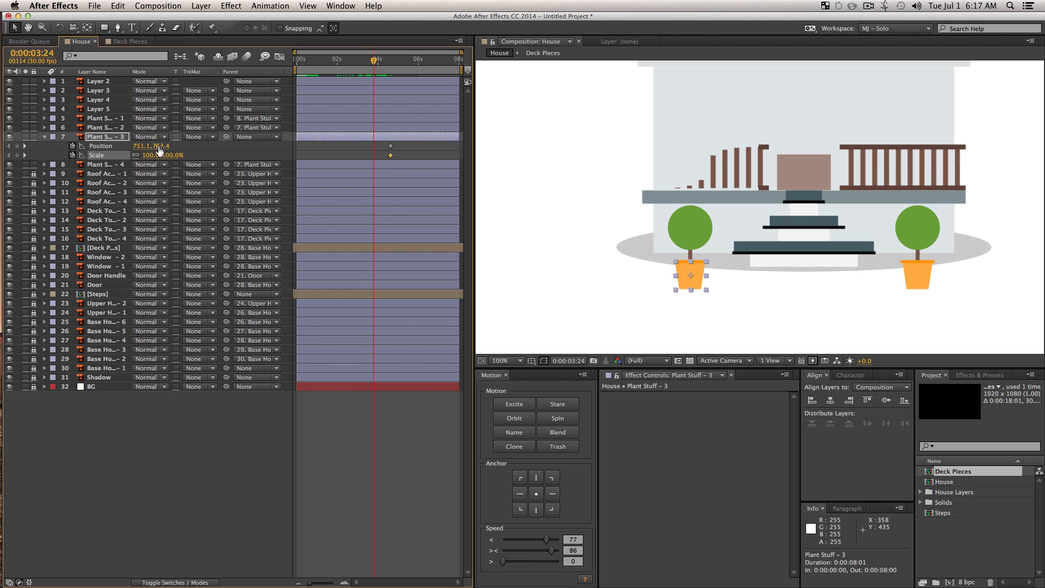
drag(158, 146, 225, 149)
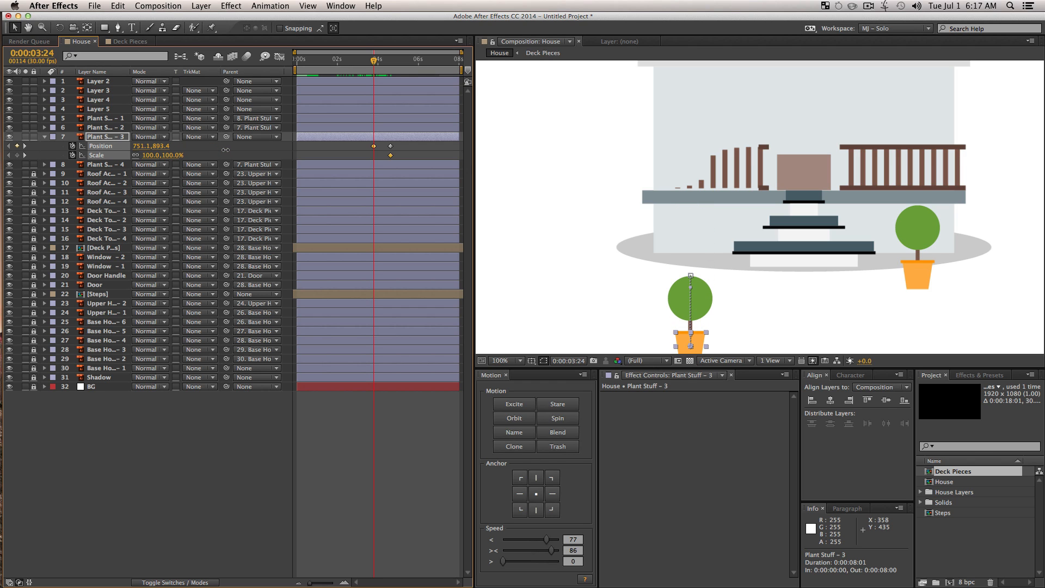
click(152, 155)
text(0)
key(Return)
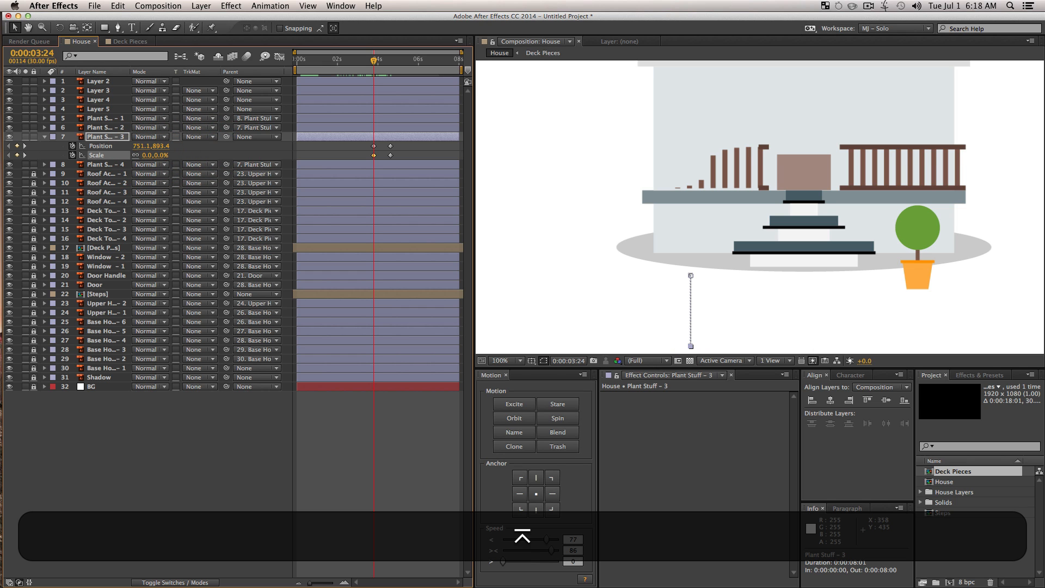
key(space)
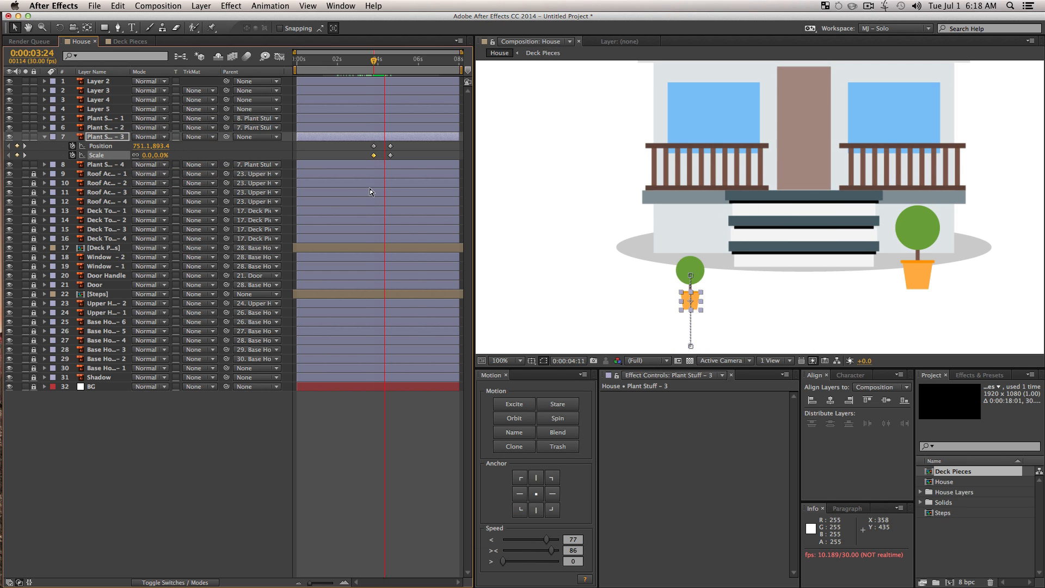
key(space)
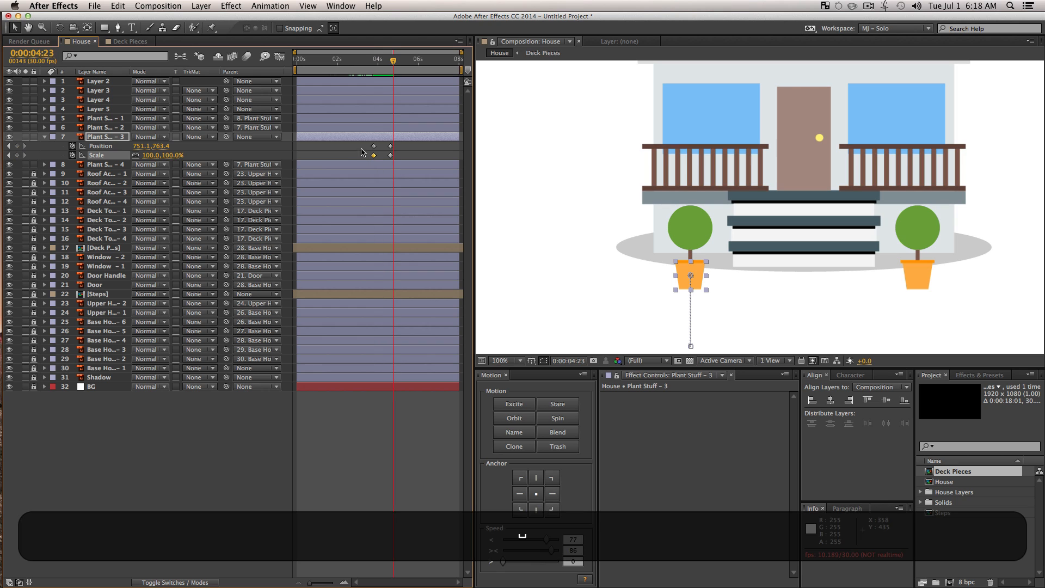
Step: Apply the Motion script's Excite to the Scale and Position keyframes of Plant Stuff 3
click(362, 152)
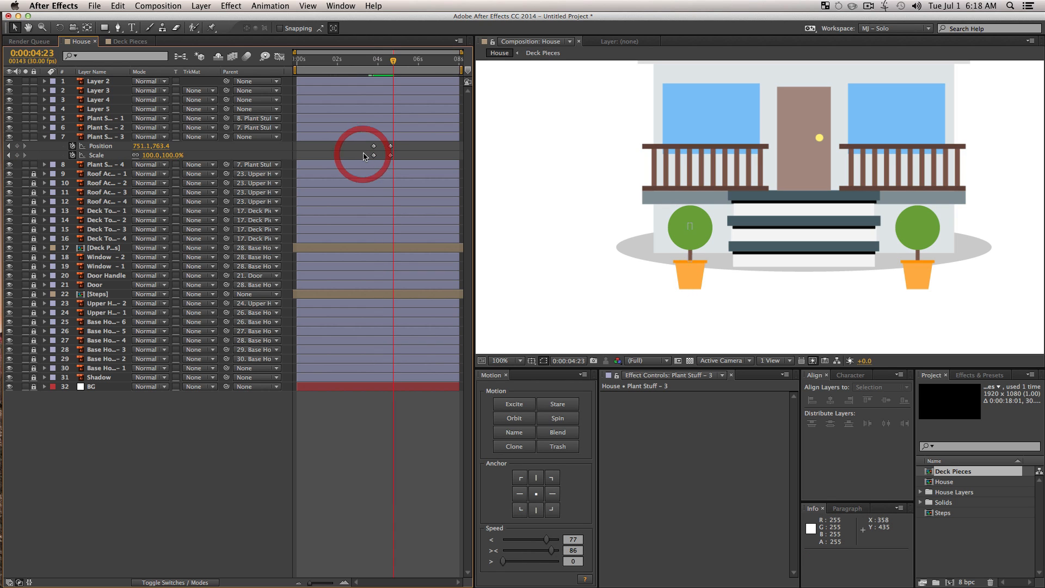
click(112, 155)
click(510, 408)
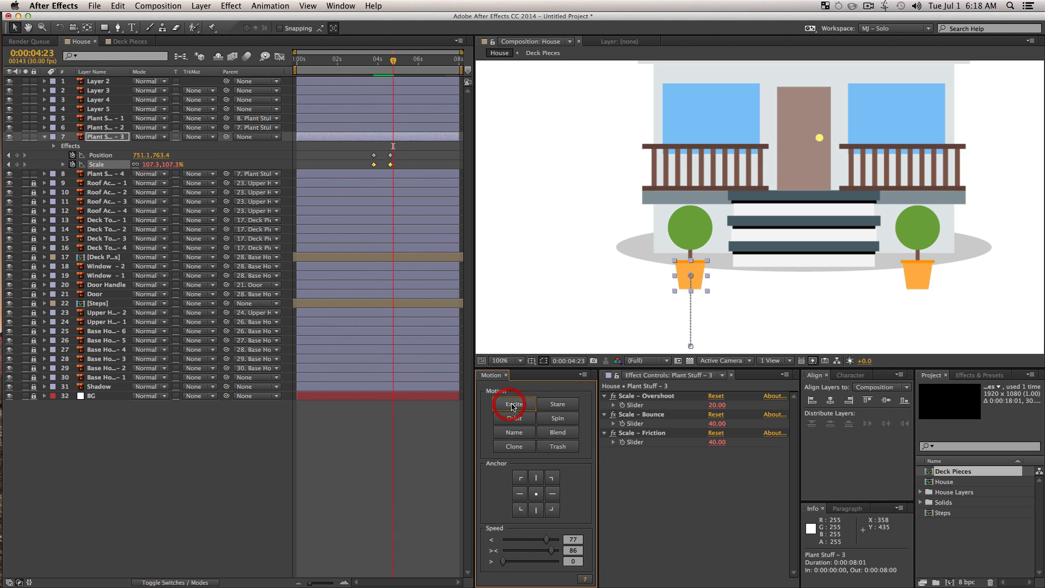
click(100, 155)
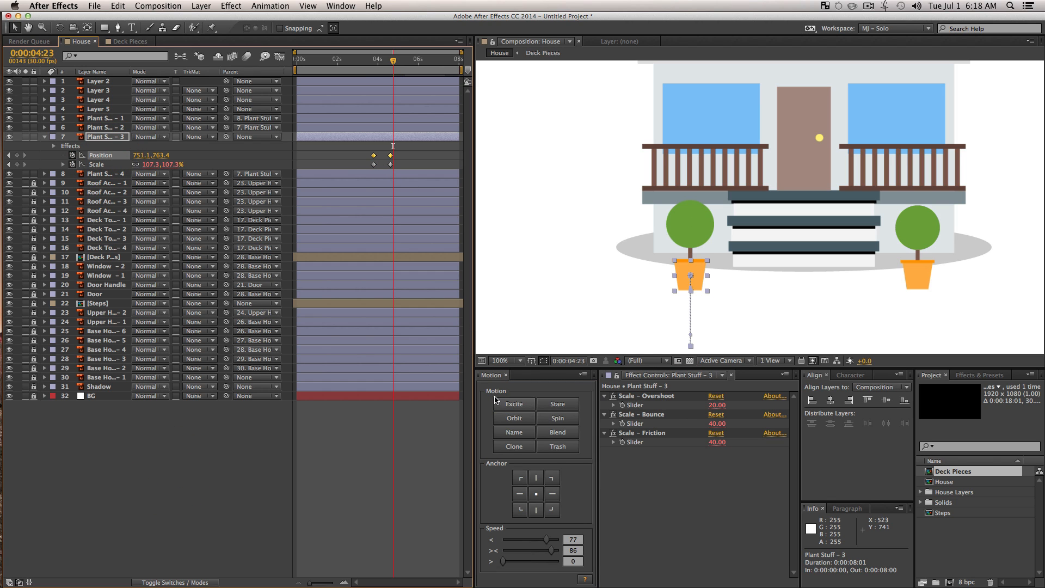
click(517, 406)
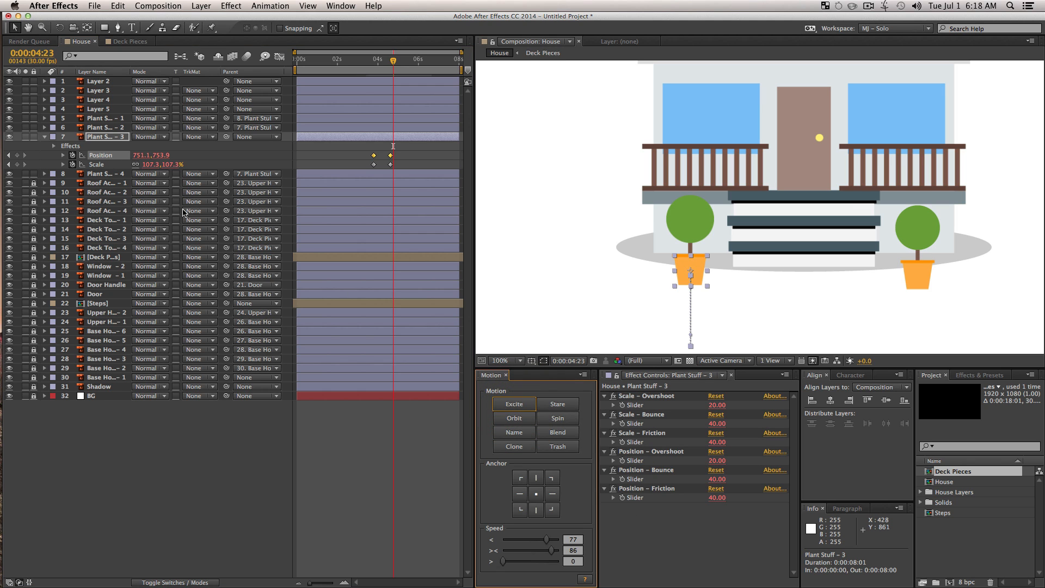
Step: Set the Position - Overshoot slider of Plant Stuff 3 to 87
click(674, 451)
drag(716, 460, 779, 470)
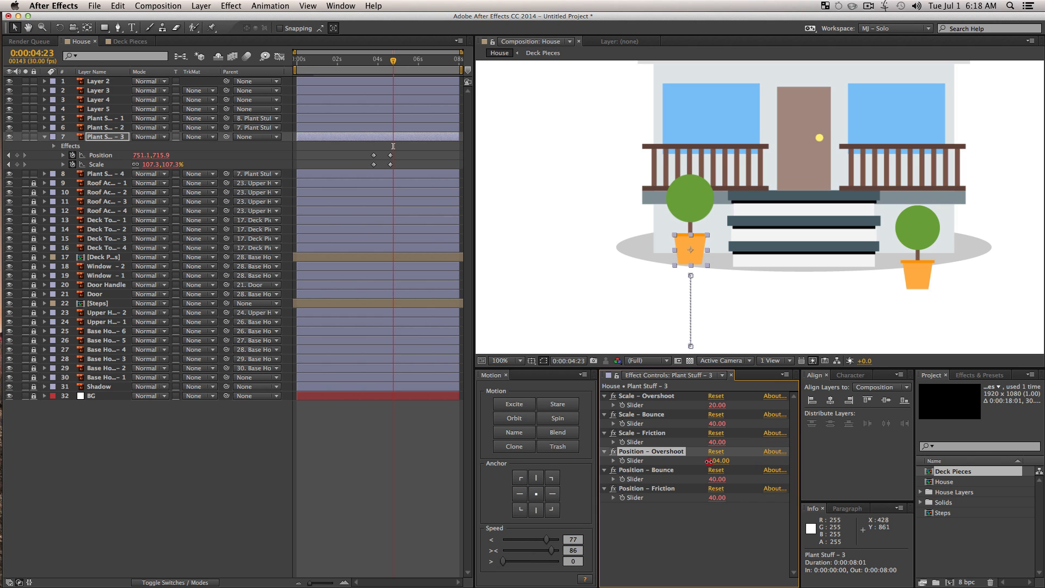
drag(700, 461, 707, 461)
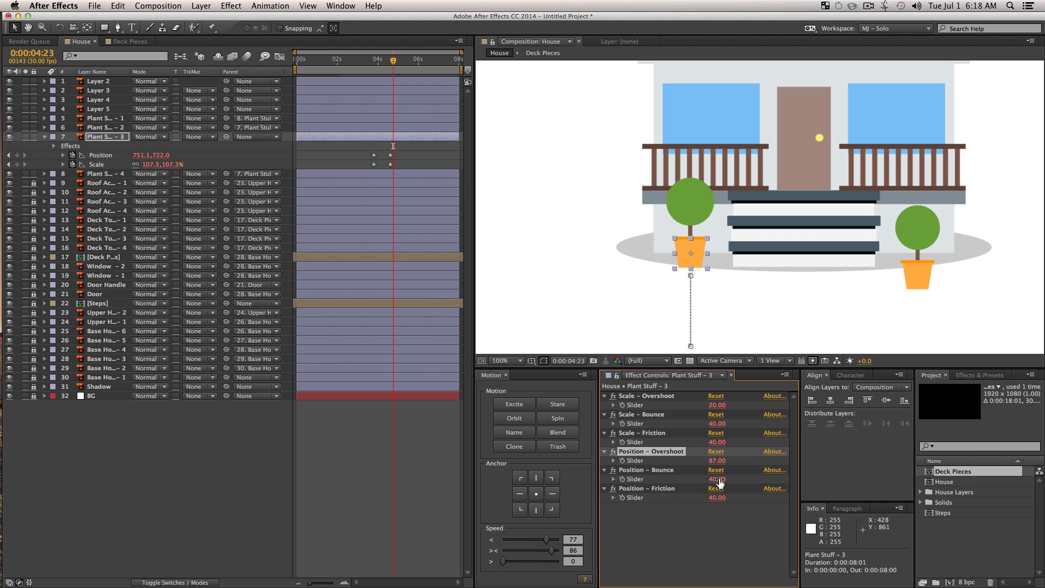
Step: Set Plant Stuff 3's Position - Bounce slider to 18 and its Position - Friction slider to 60
click(716, 483)
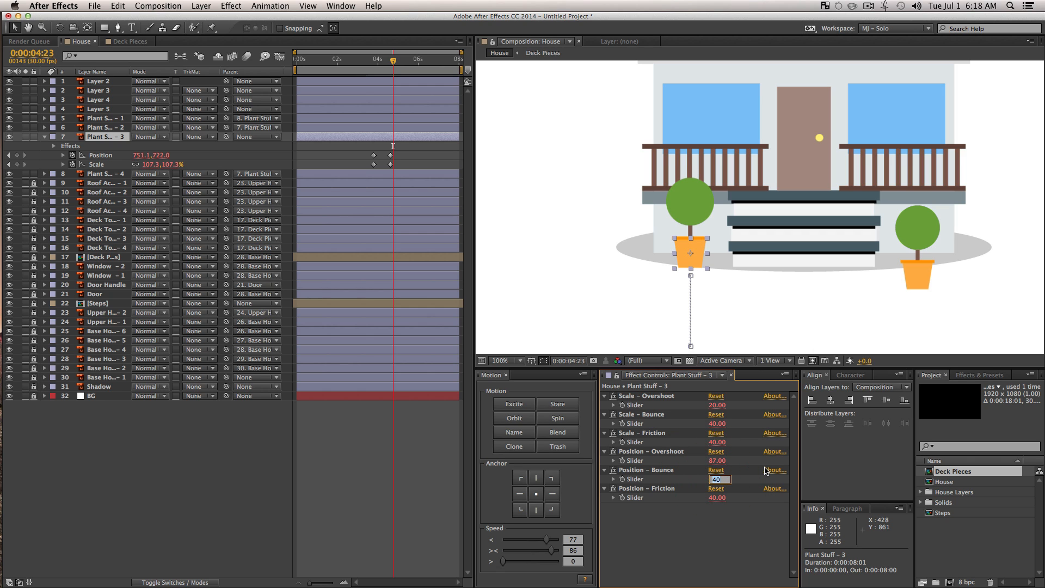
text(2)
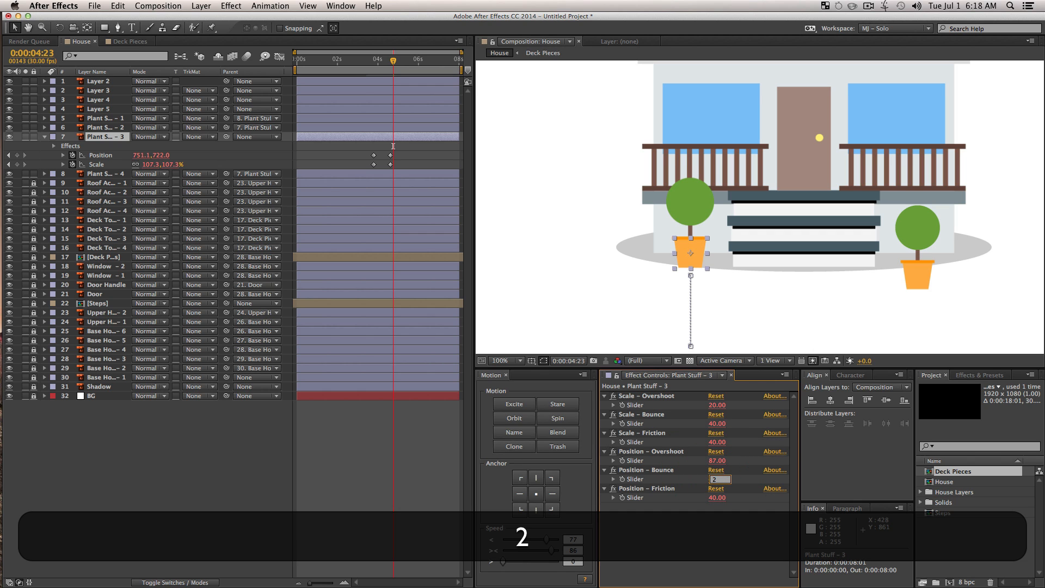
key(BackSpace)
text(18)
key(Return)
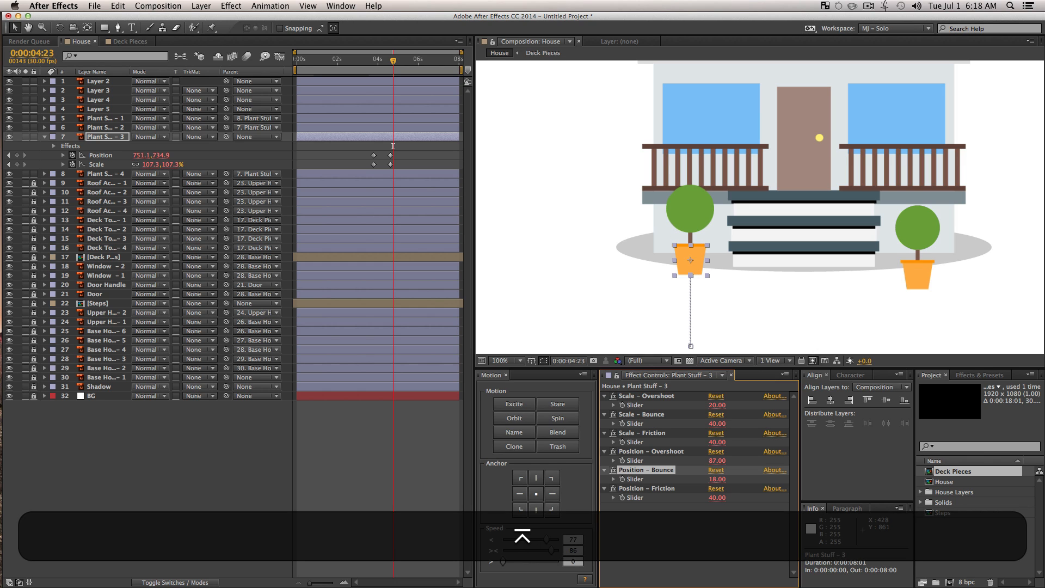
click(715, 497)
text(60)
key(Return)
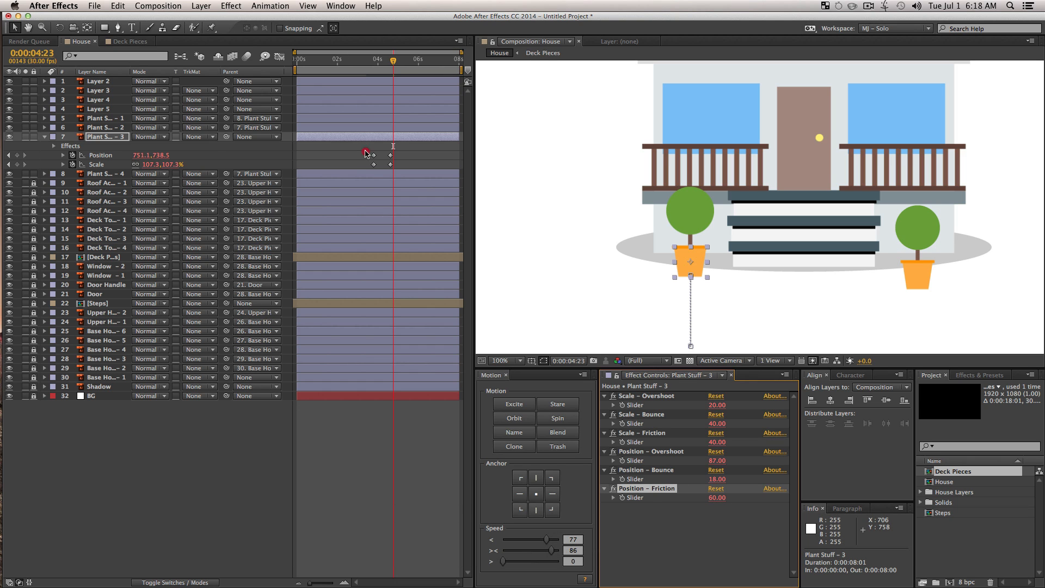
Step: Set the first Position and Scale keyframes of Plant Stuff 3 to an ease-in Speed of 100 in Motion and preview from 0:00:03:16
drag(367, 153, 380, 169)
drag(546, 541, 558, 539)
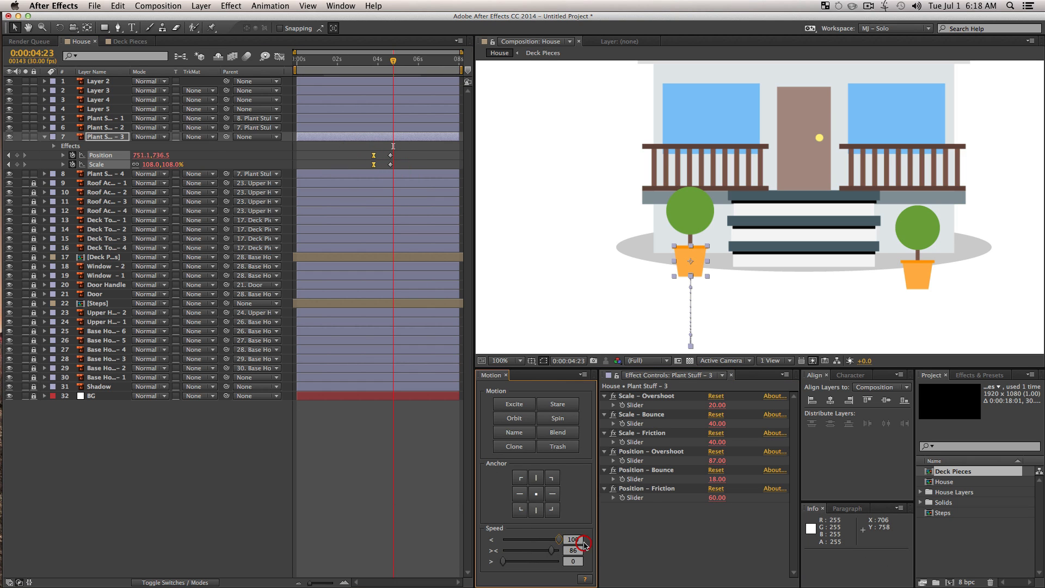
click(220, 484)
click(369, 60)
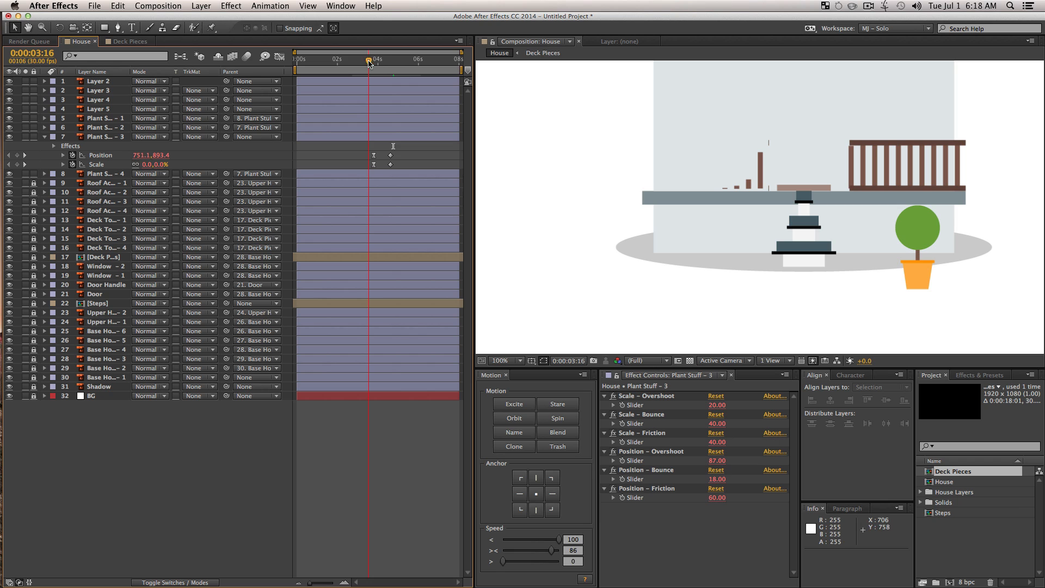
key(space)
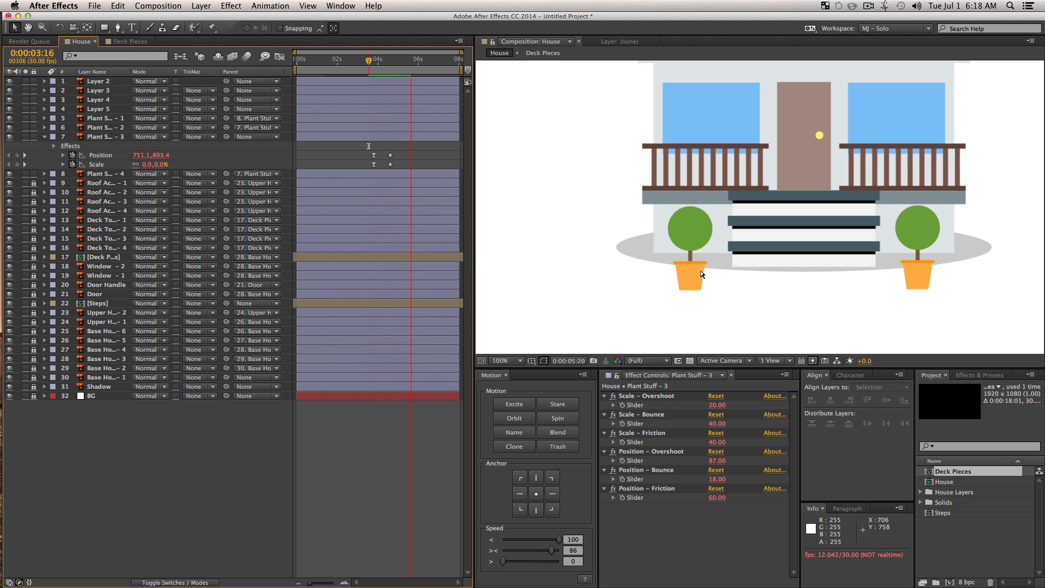
key(space)
Step: Remove the Excite effects from Plant Stuff 3's Scale with Motion's Trash and preview from 0:00:03:17
click(97, 164)
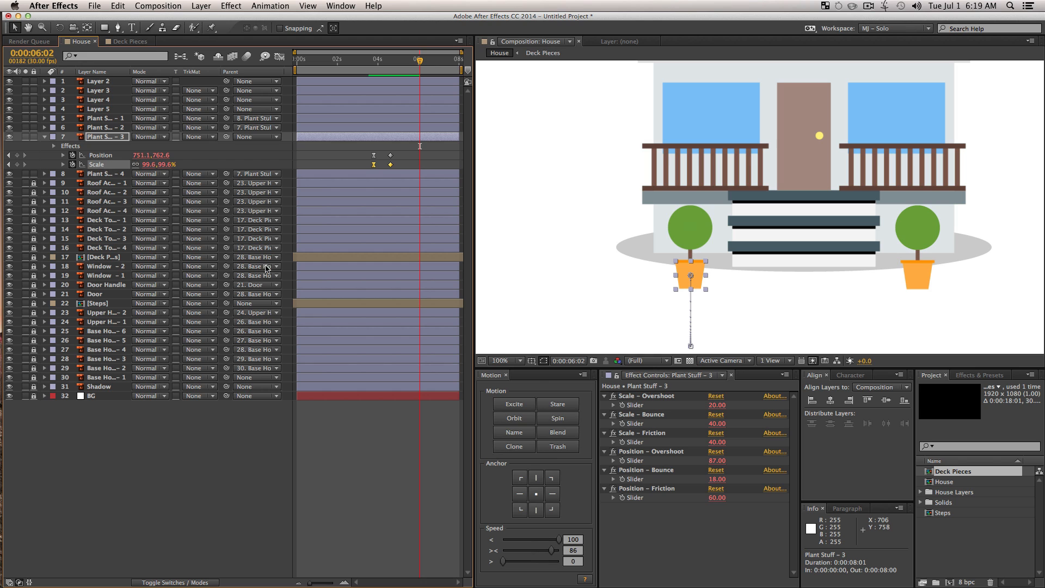
click(556, 446)
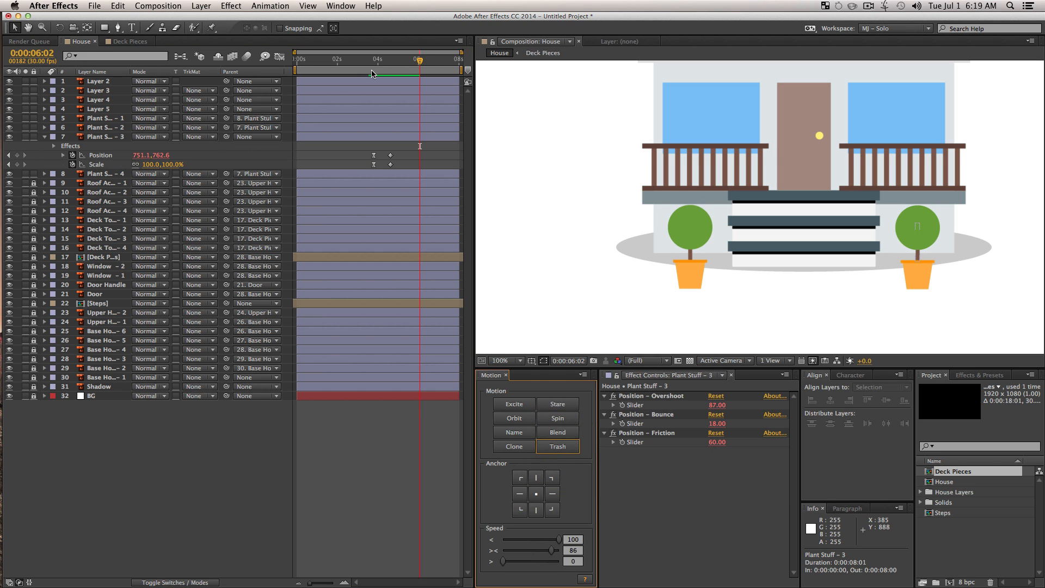
drag(396, 63, 370, 70)
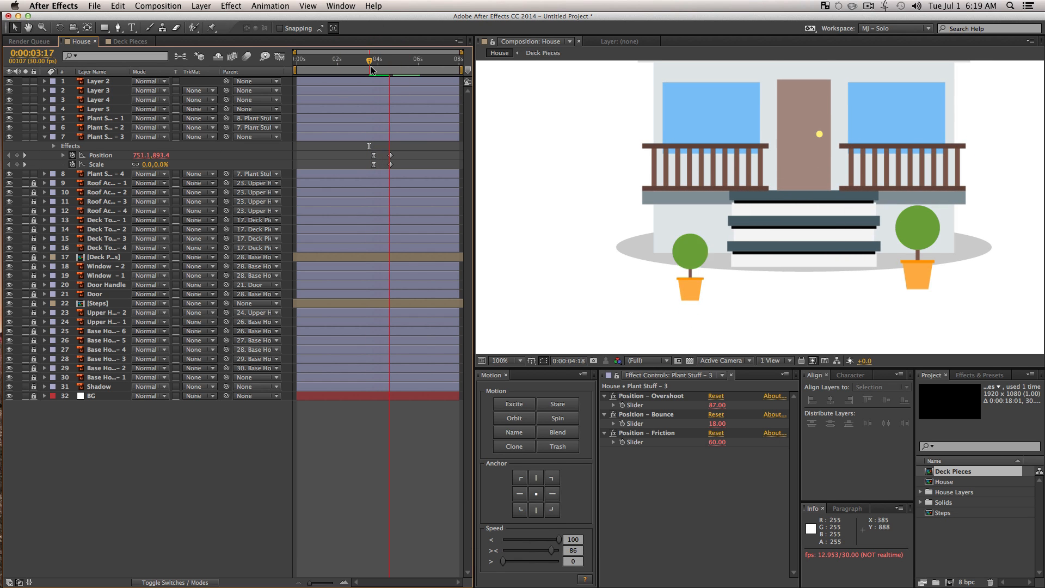
key(space)
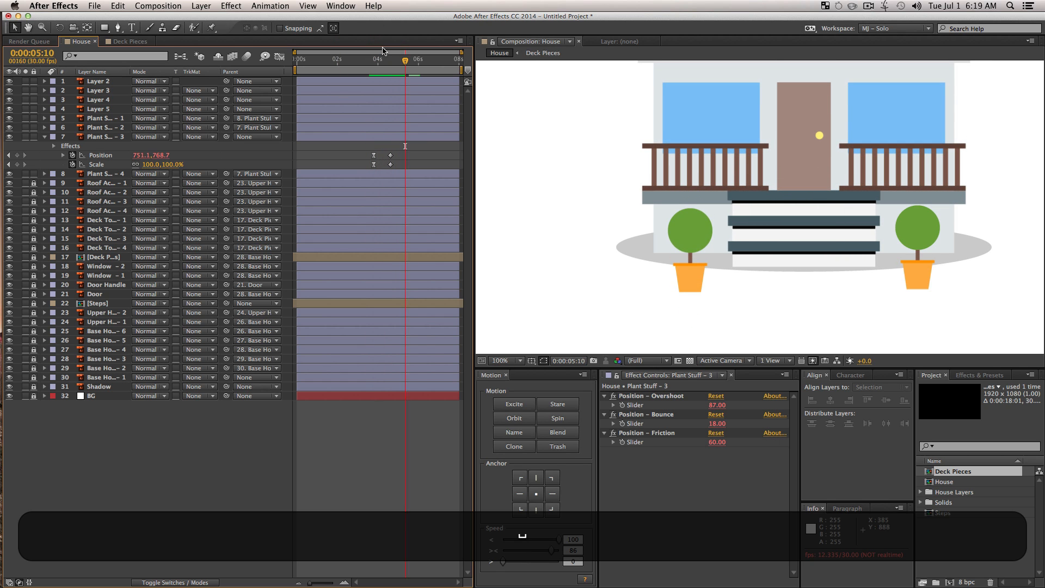
Step: Delay both Scale keyframes of Plant Stuff 3 so that scaling starts partway through the Position move, undoing accidental changes
click(386, 66)
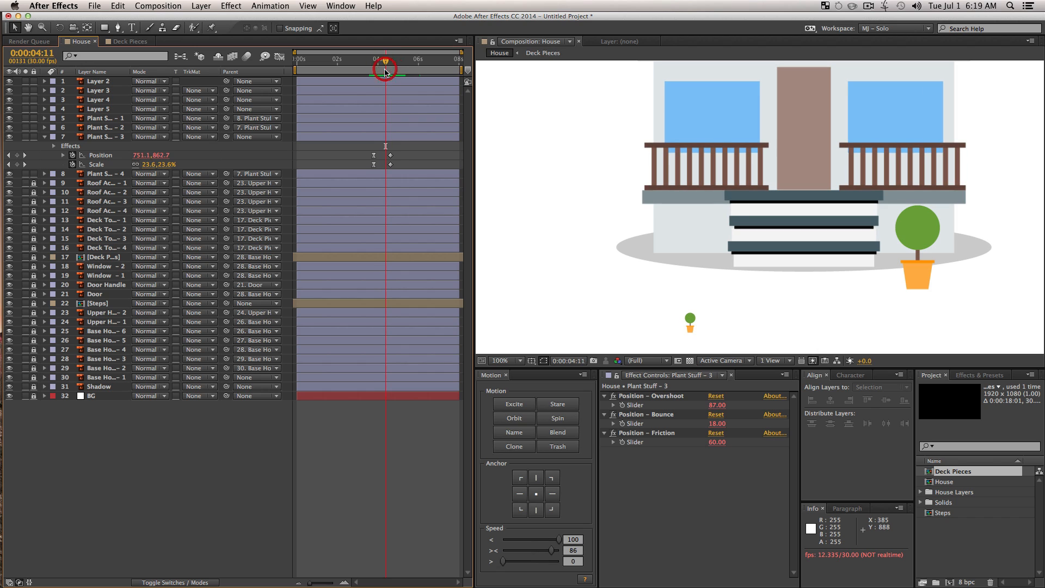
drag(368, 161, 403, 165)
key(space)
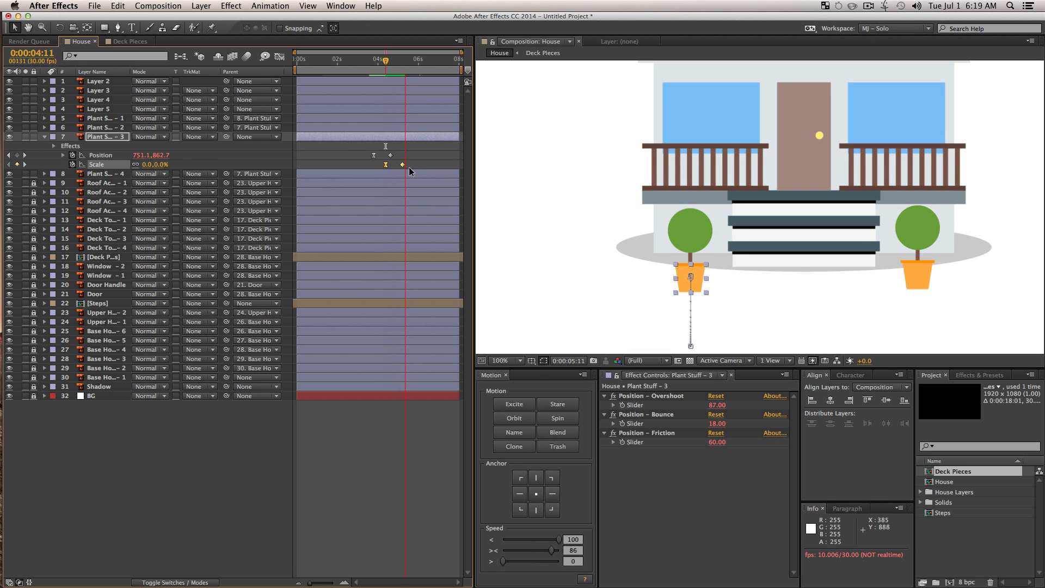
drag(404, 166, 400, 165)
drag(402, 170, 383, 165)
key(super+z)
key(super+z)
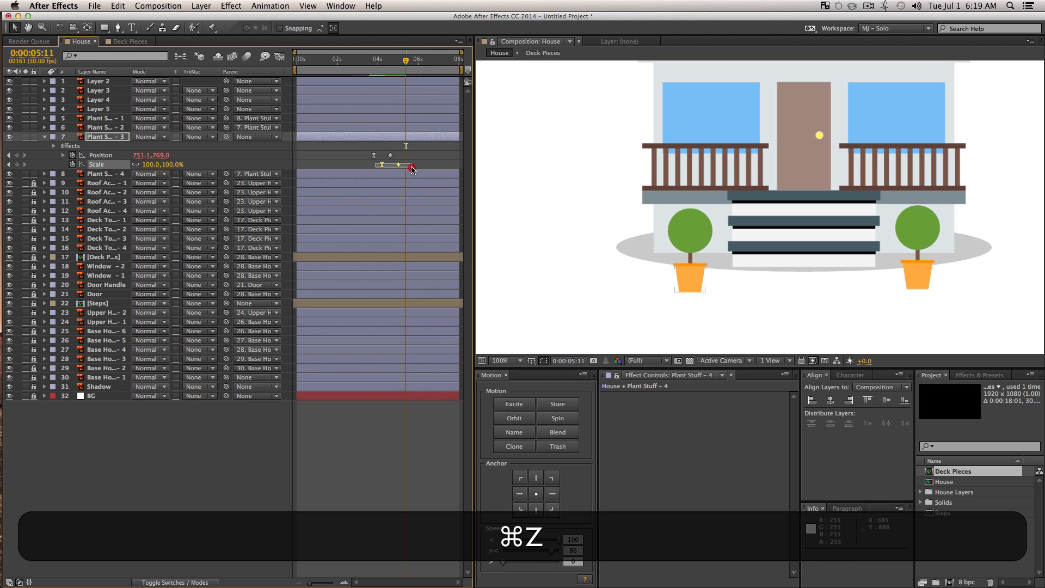
Step: Ease both Scale keyframes of Plant Stuff 3 with Motion's combined in-and-out Speed at 66 and preview from 0:00:03:17
drag(542, 548, 540, 549)
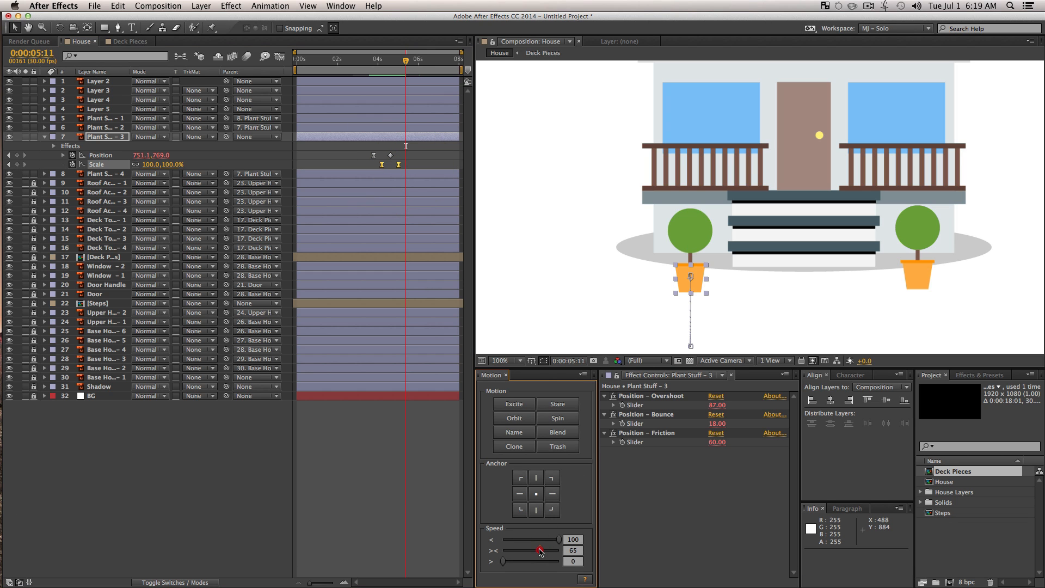
click(245, 430)
click(369, 55)
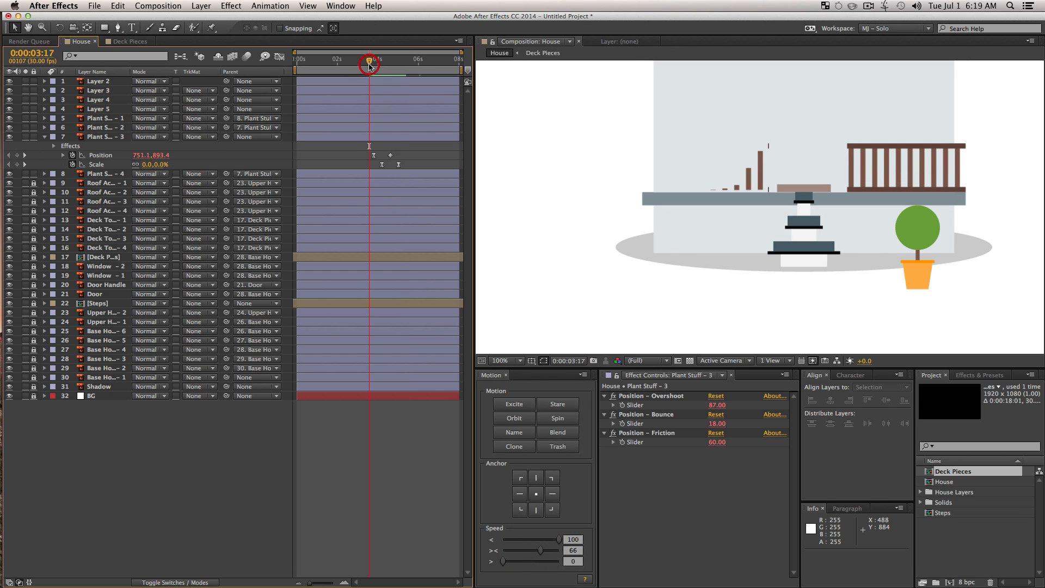
key(space)
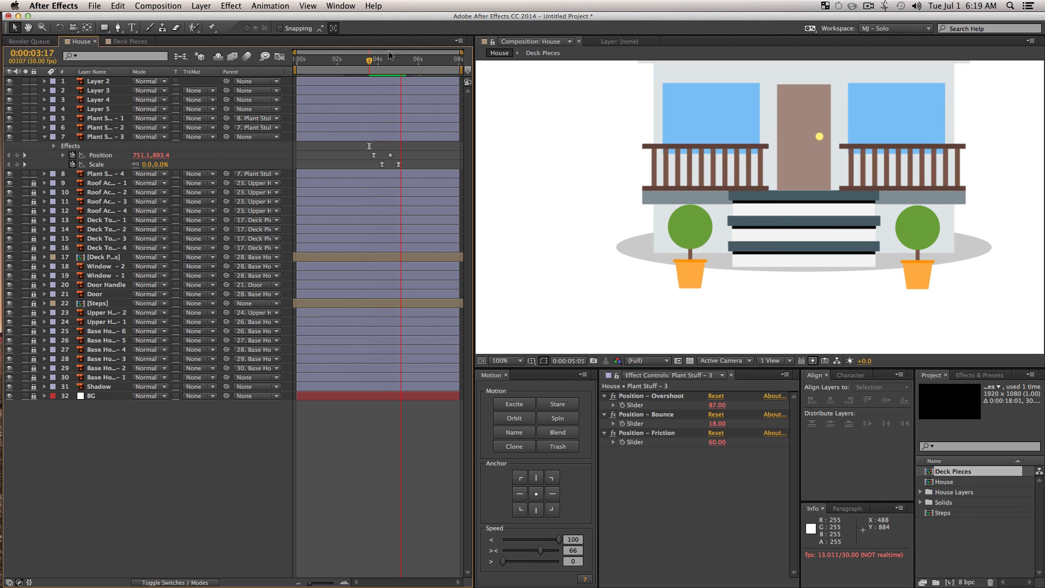
key(space)
Step: At 0:00:05:21, add Position and Scale keyframes to Plant Stuff 1
drag(386, 61, 412, 61)
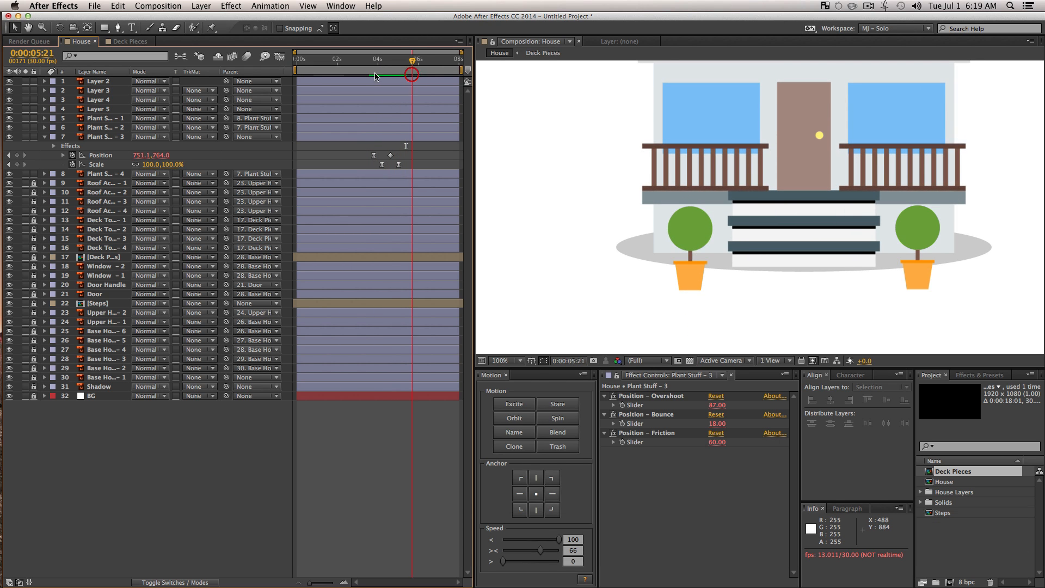
click(114, 118)
key(s)
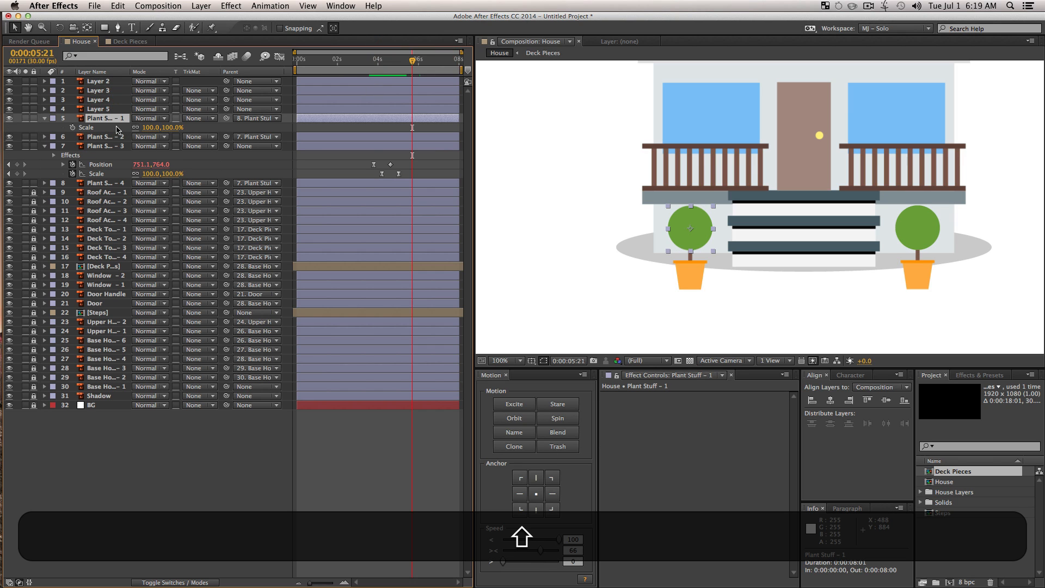
key(shift+p)
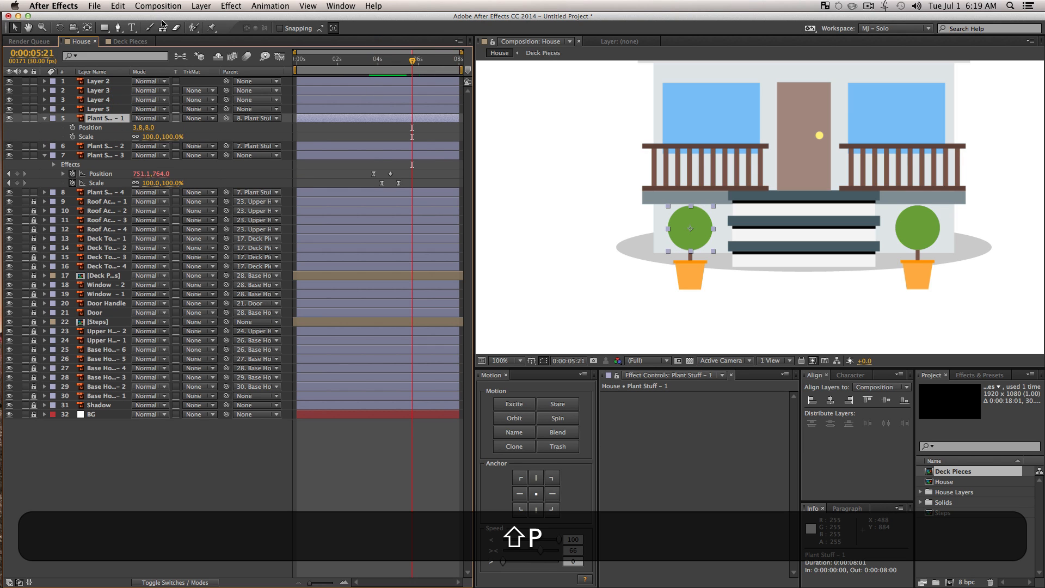
click(73, 137)
click(72, 127)
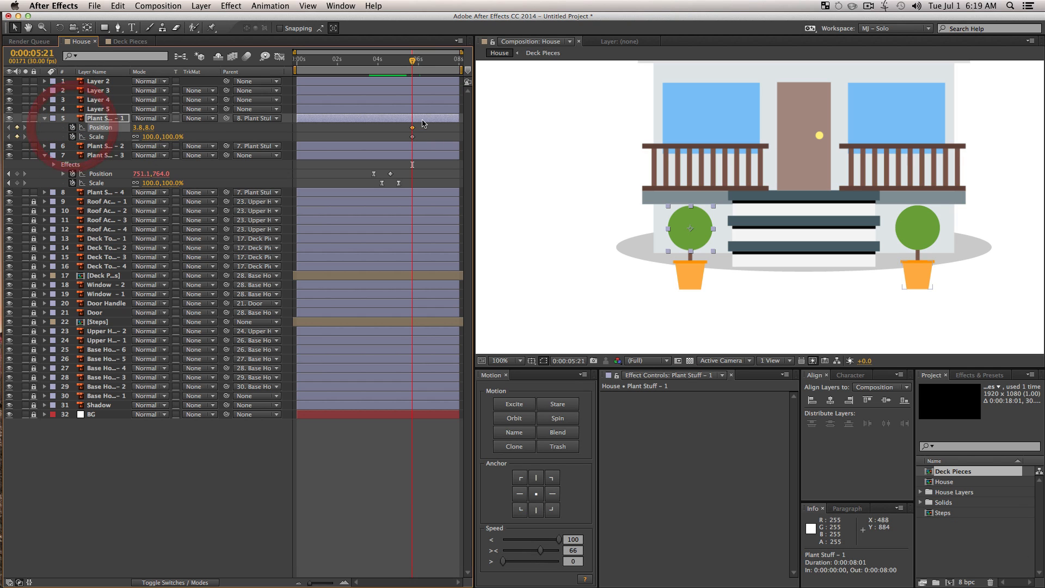
Step: At 0:00:04:21, set Plant Stuff 1's Position to 3.8, -116.0 and its Scale to 0%
click(391, 61)
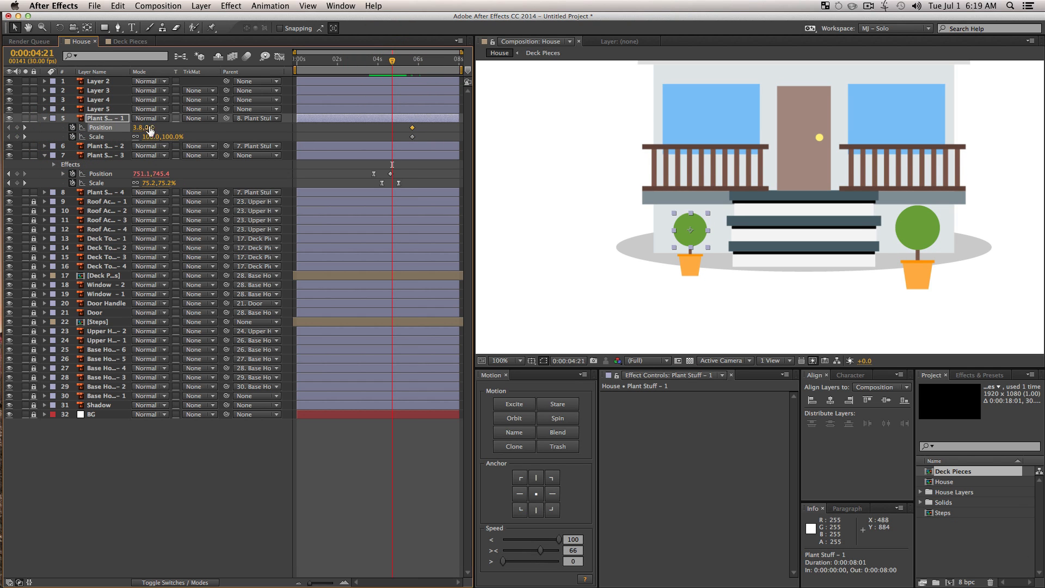
drag(151, 130, 80, 128)
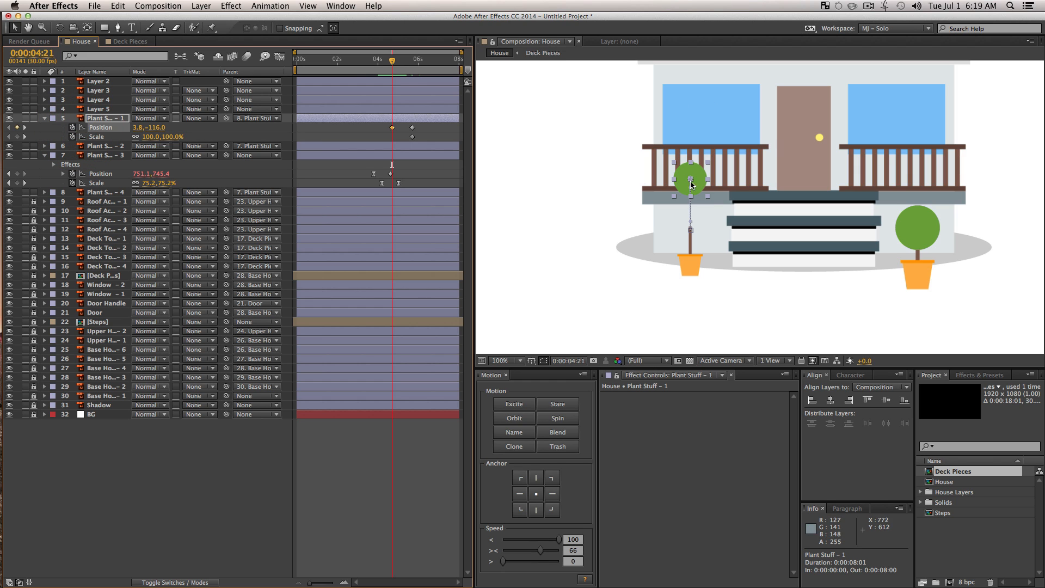
click(174, 137)
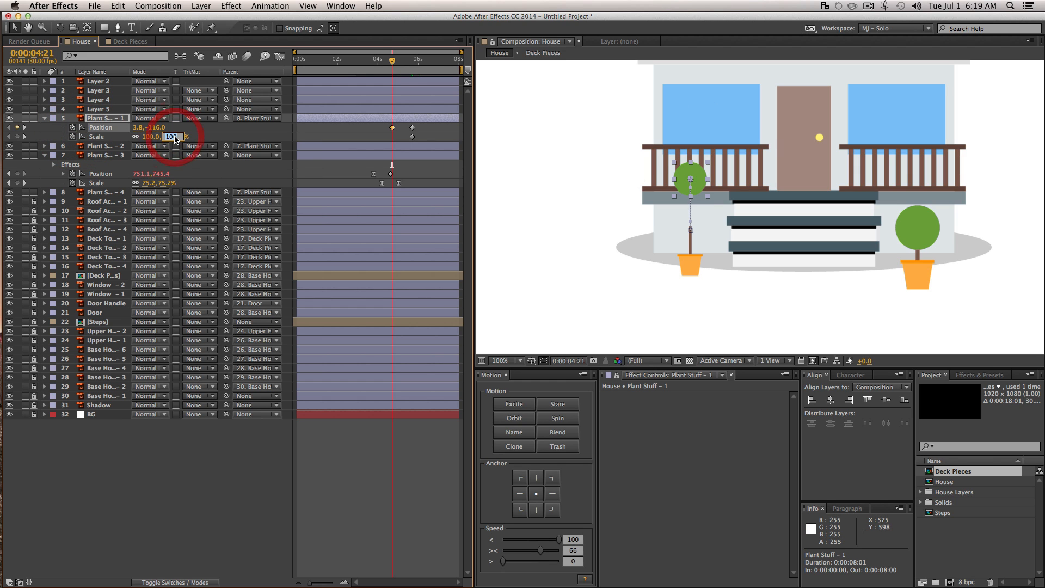
text(0)
key(Return)
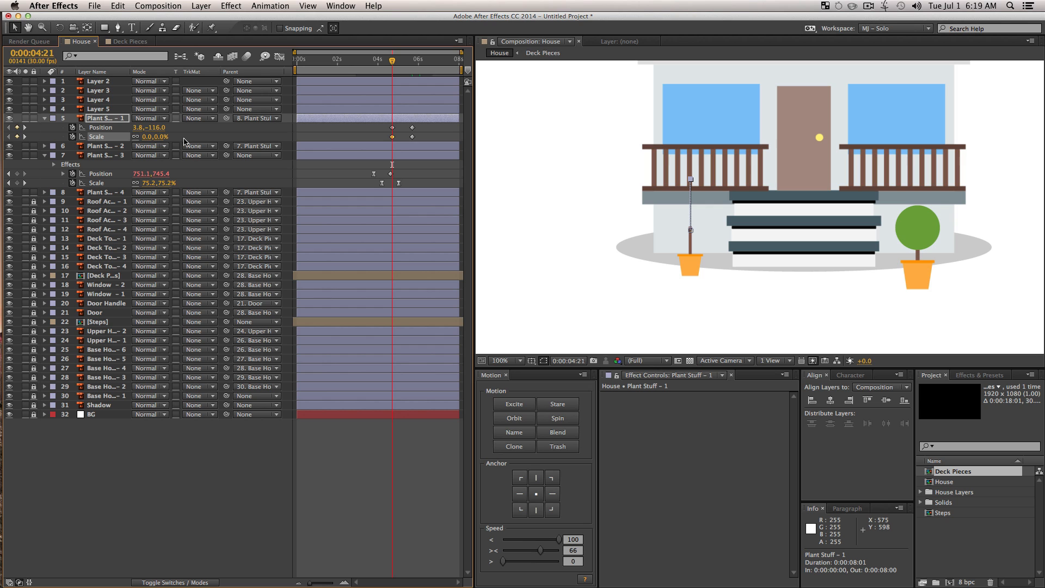
Step: Ease all Position and Scale keyframes of Plant Stuff 1 with Motion's combined in-and-out Speed at 42
drag(390, 61, 426, 72)
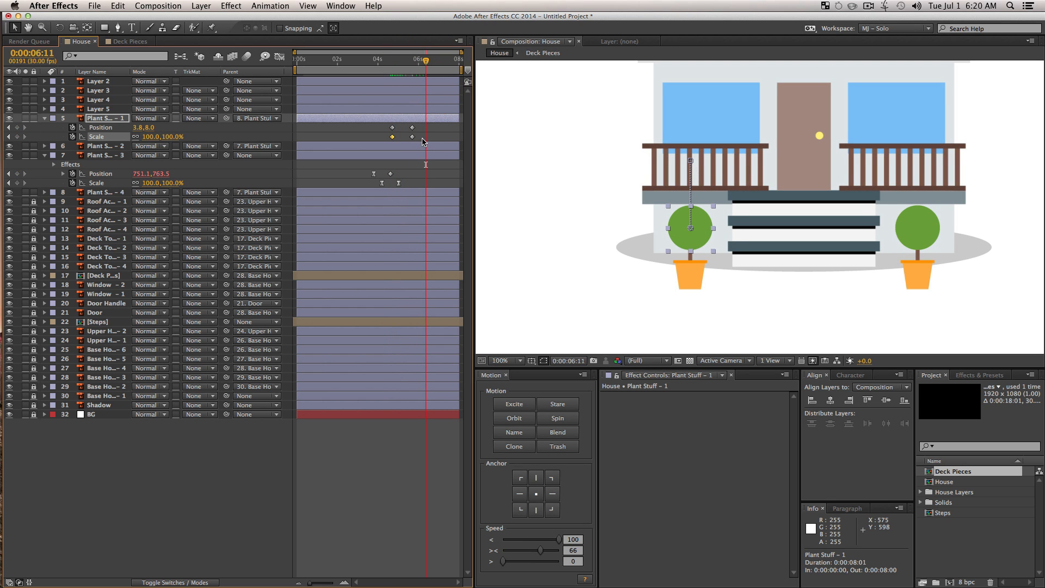
drag(425, 144, 360, 117)
drag(540, 550, 526, 550)
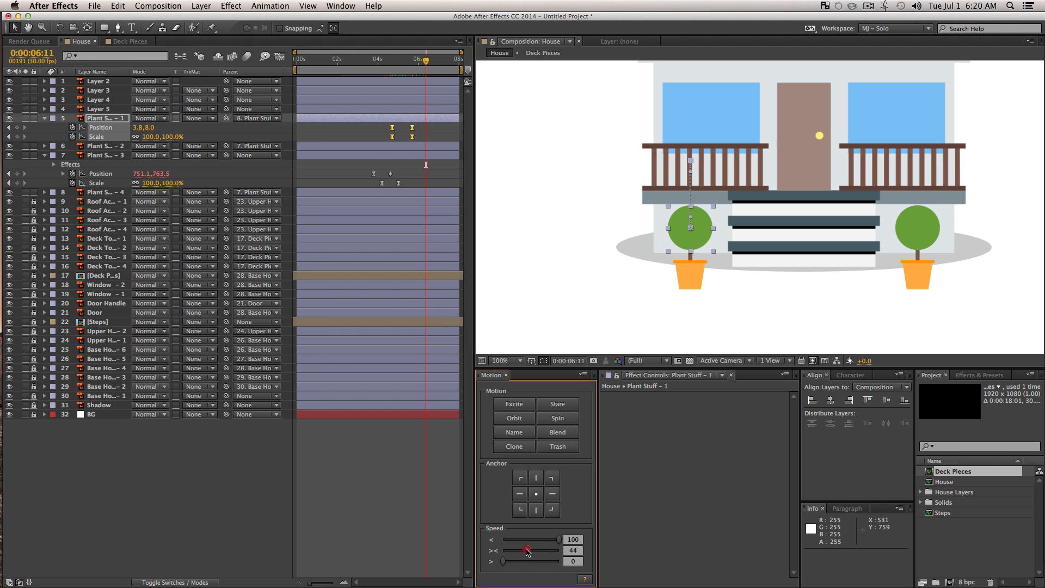
Step: At 0:00:08:00, remove the Position keyframes from Plant Stuff 3 and trash its Position Excite effects
click(91, 174)
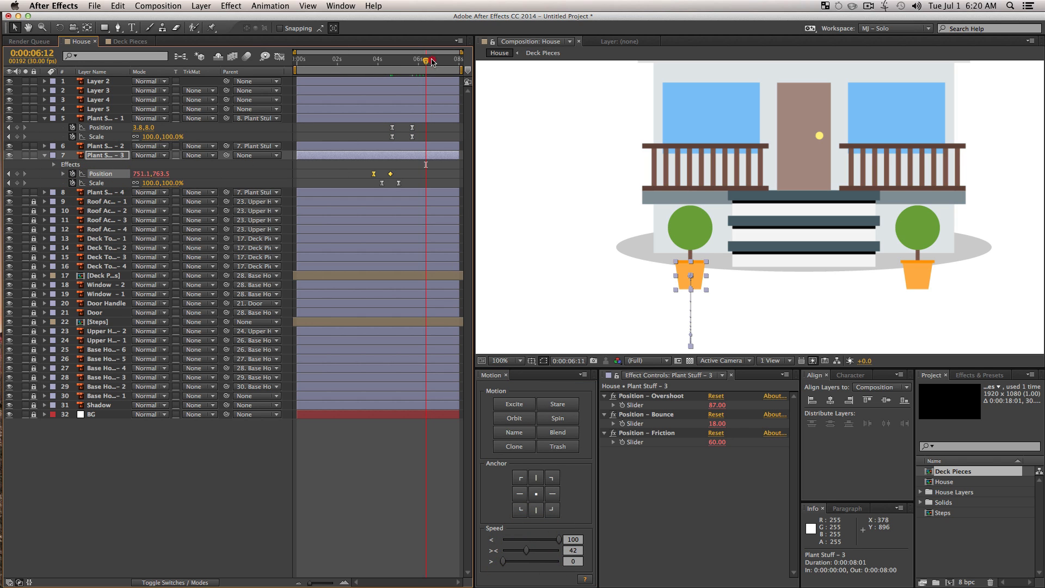
drag(432, 62, 459, 61)
click(518, 70)
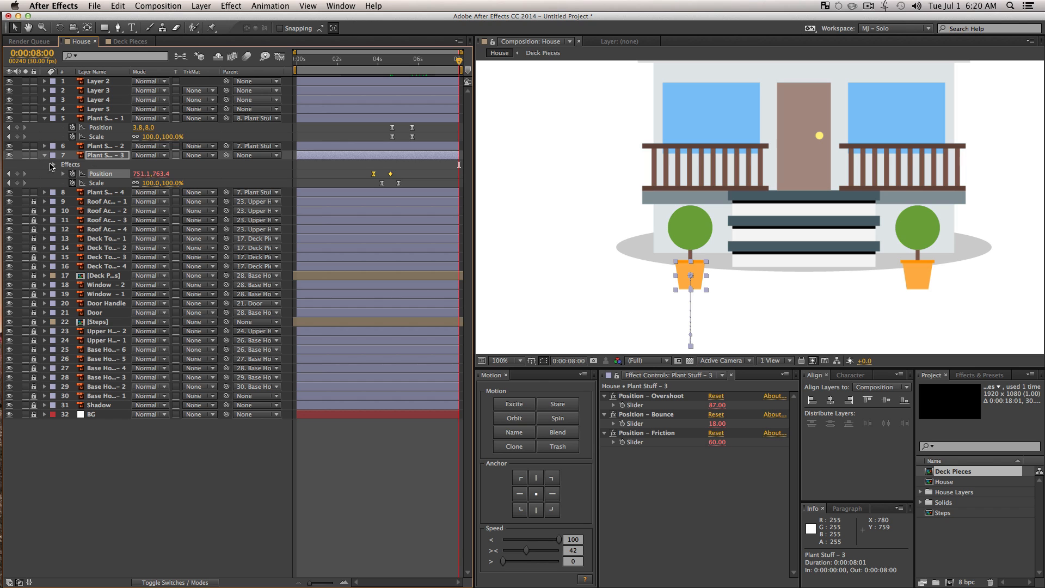
click(72, 173)
click(110, 184)
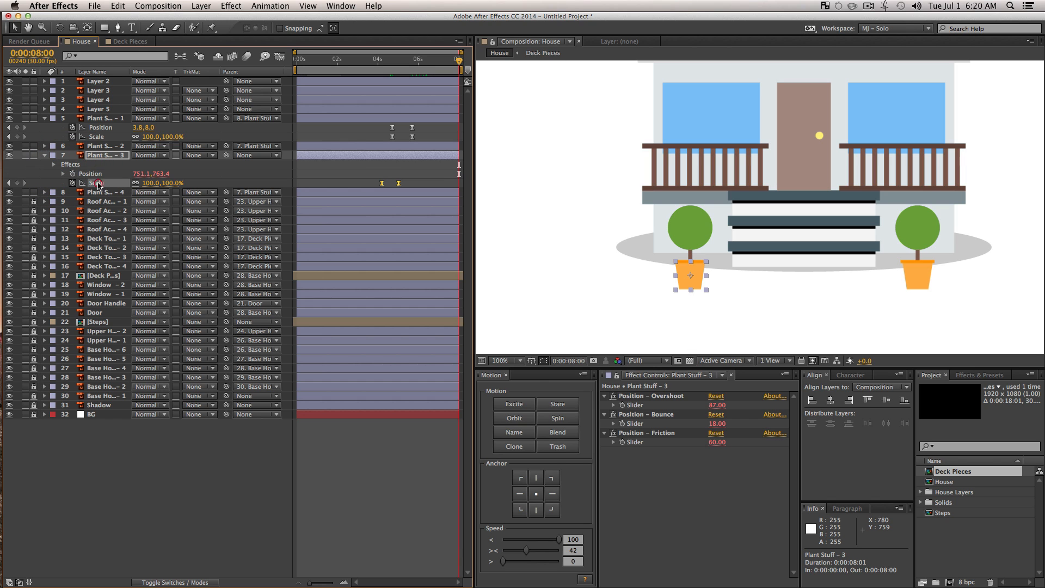
click(91, 174)
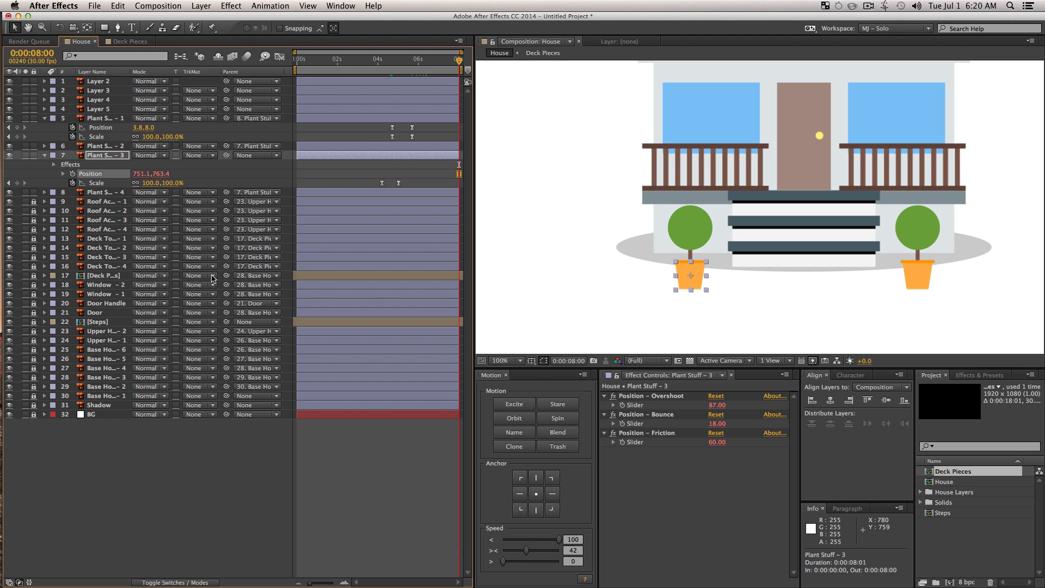
click(555, 445)
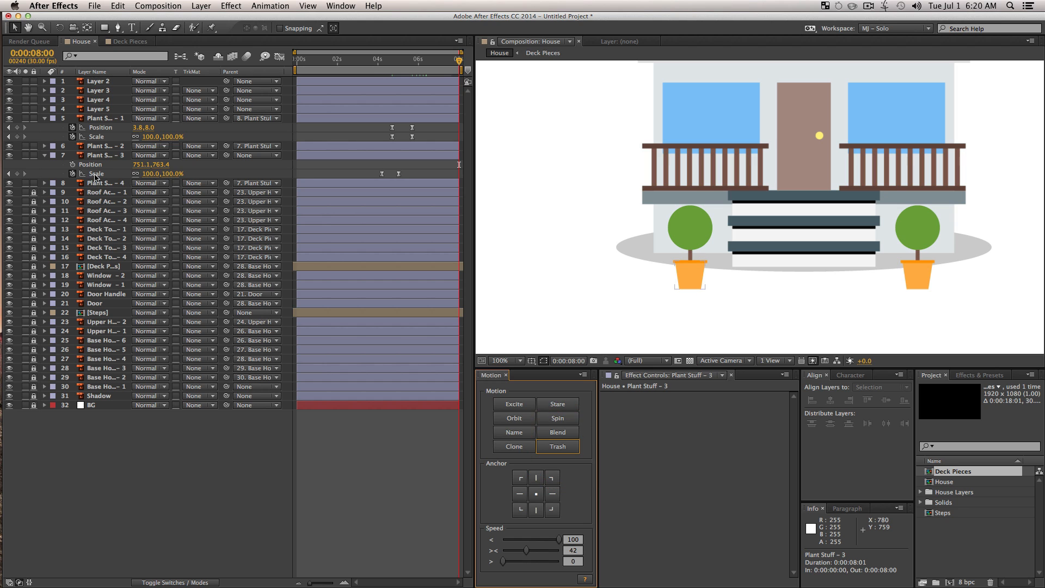
Step: Apply Excite to Plant Stuff 3's Scale, set its last Scale keyframe's combined Speed to 0, and preview from 0:00:03:20
click(95, 174)
click(509, 405)
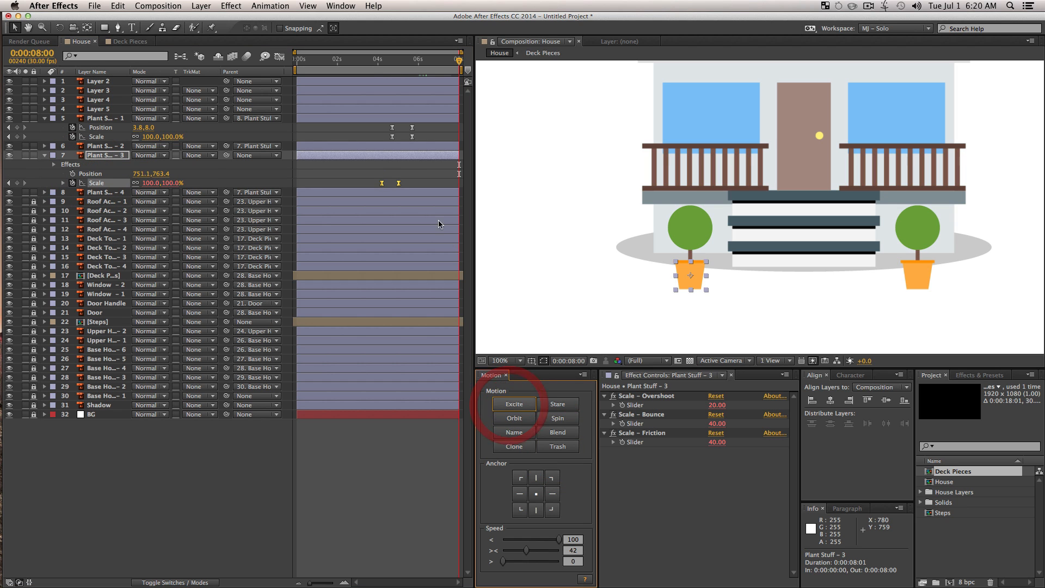
click(398, 183)
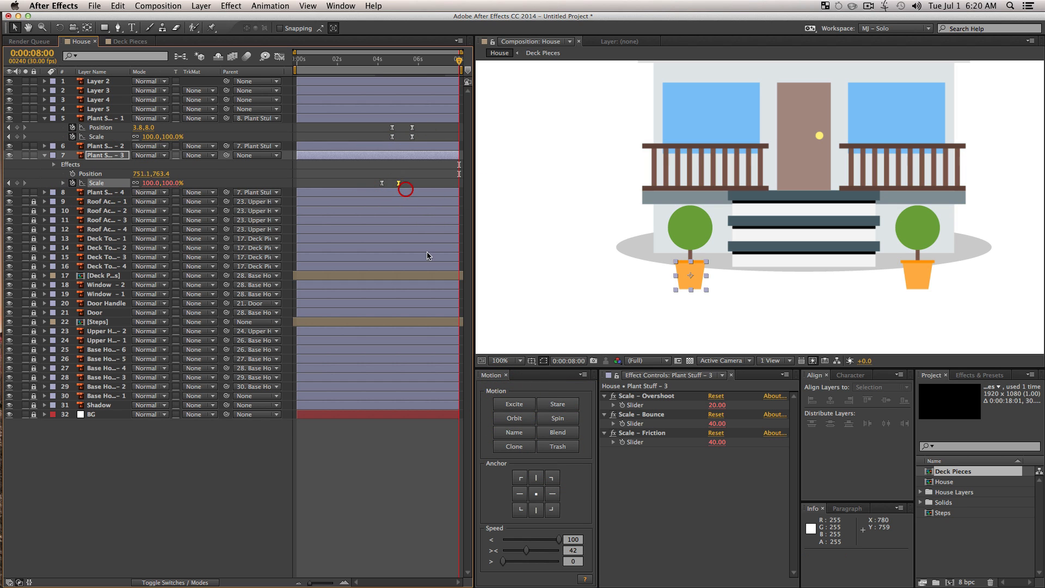
drag(518, 552, 483, 551)
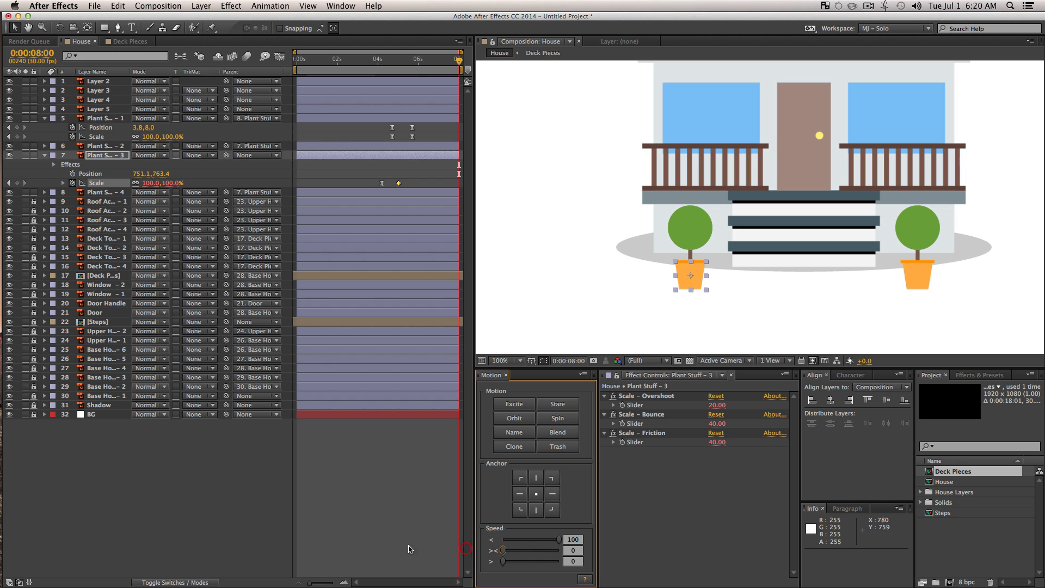
click(154, 458)
click(371, 68)
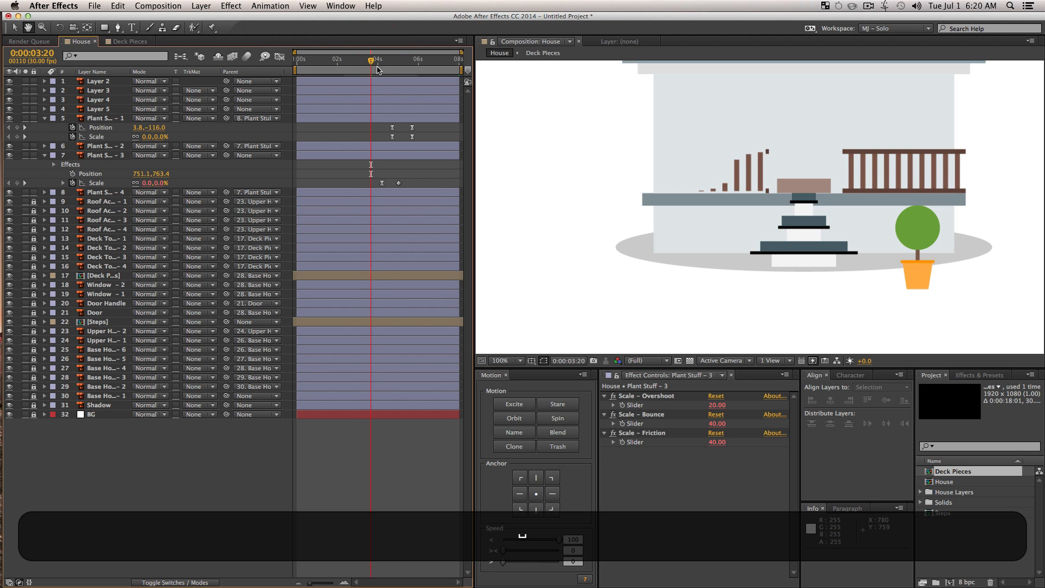
key(space)
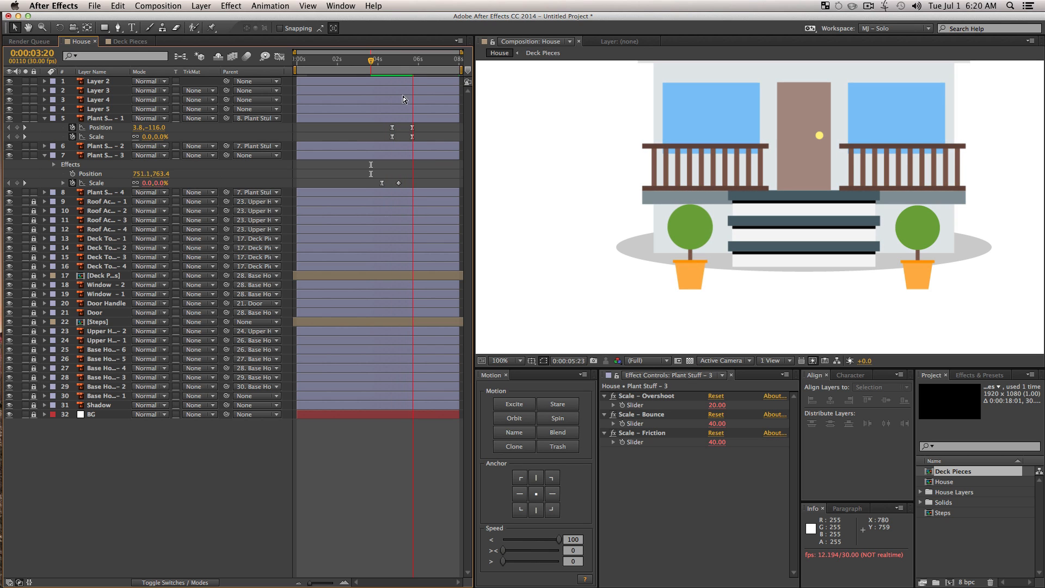
key(space)
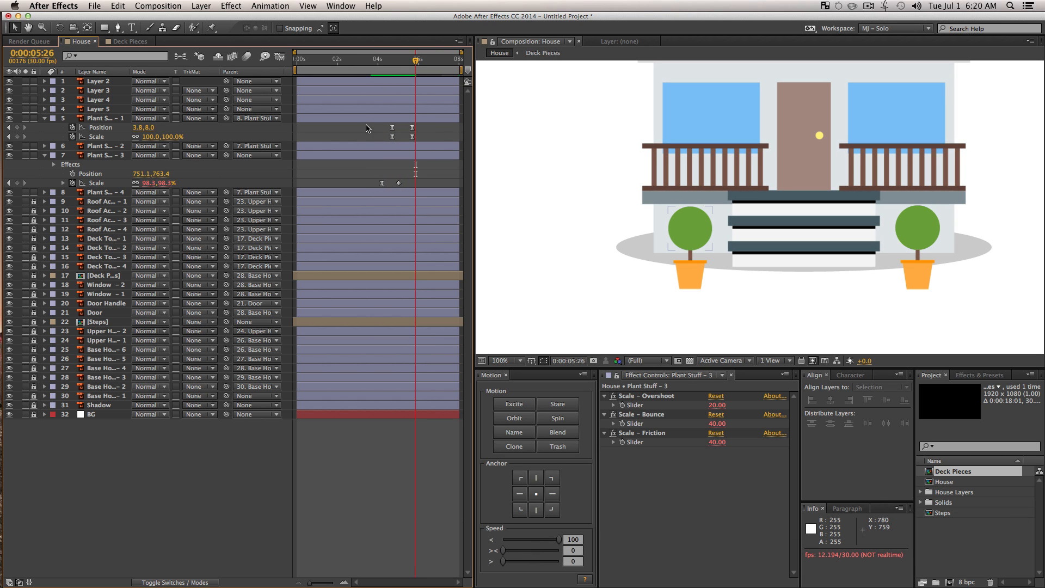
Step: Compress the timing of the Plant Stuff 1 and Plant Stuff 3 keyframes together so both pop-ups play faster
drag(367, 125, 451, 190)
drag(411, 128, 427, 197)
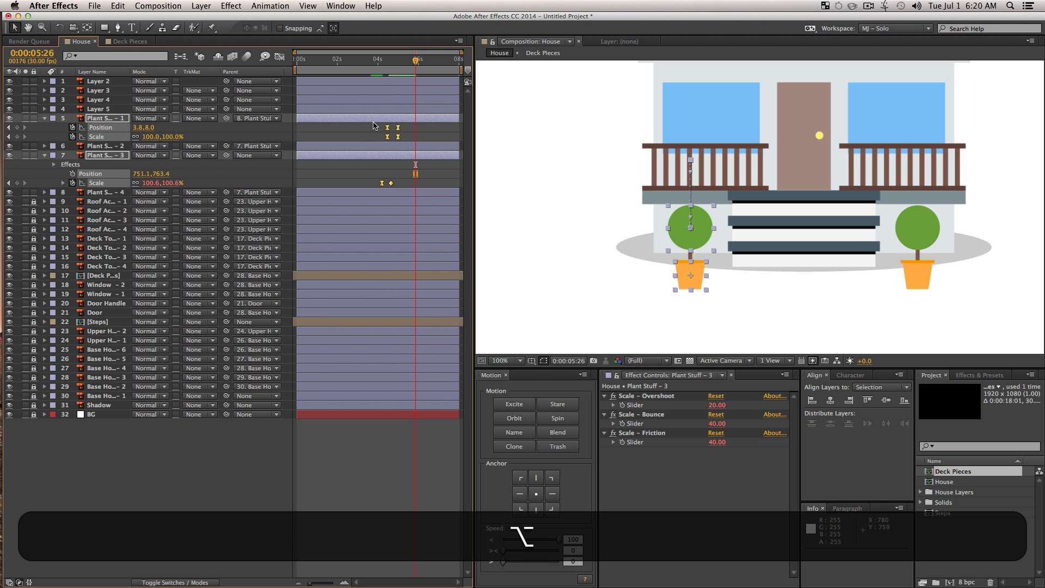
Step: Preview the left plant's pop-up from 0:00:04:07, and set the current time to 0:00:04:28
click(381, 61)
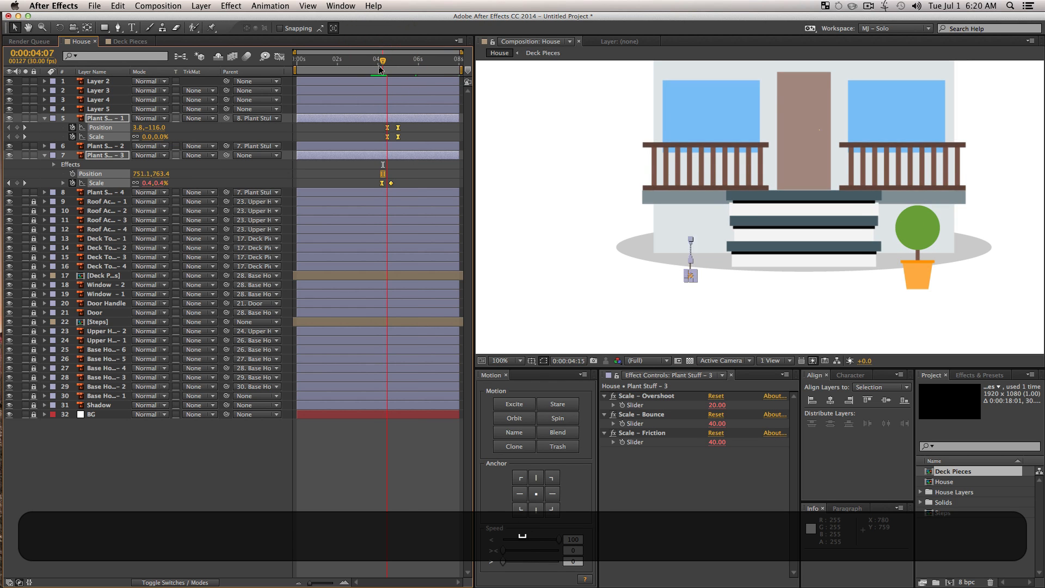
key(space)
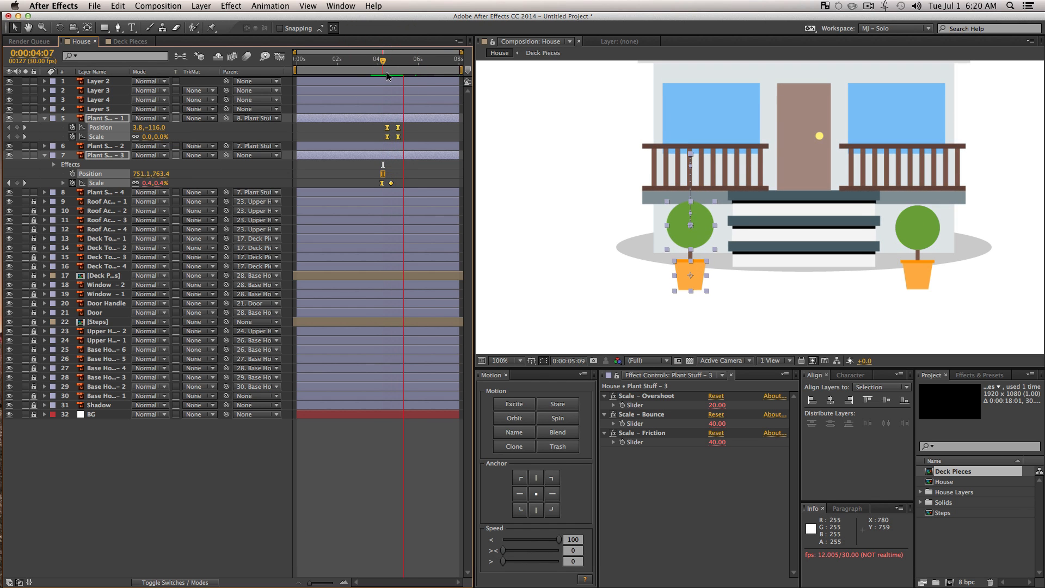
drag(388, 65, 397, 73)
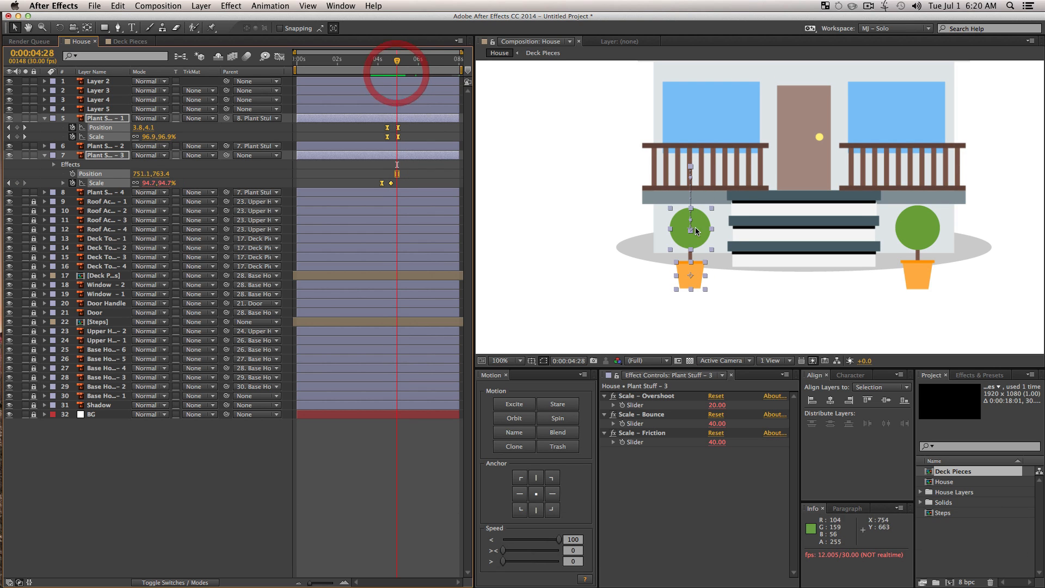
Step: Move Plant Stuff 4's anchor point to its bottom centre and add a Scale keyframe at 0:00:04:28
click(109, 192)
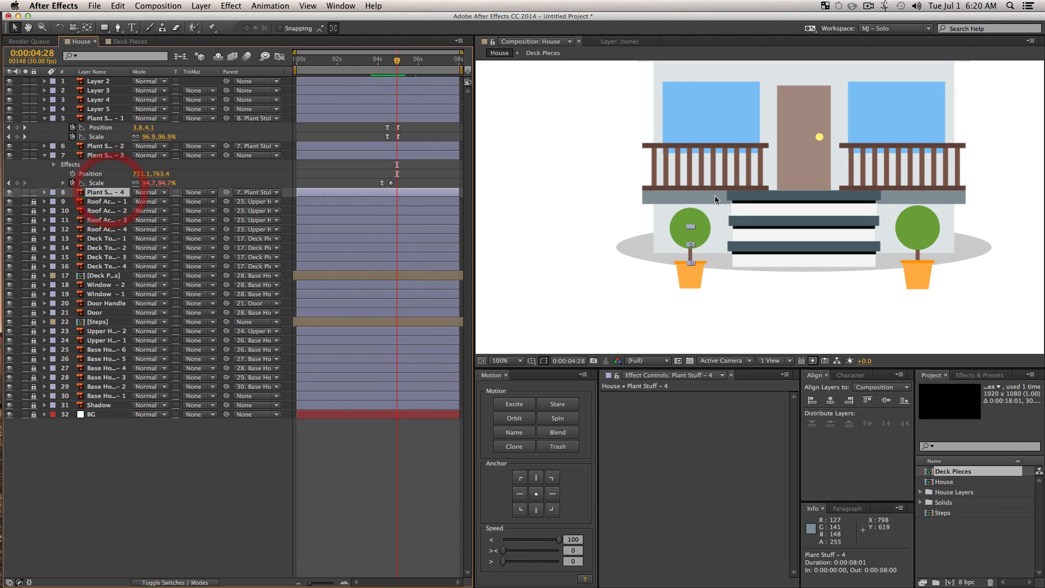
click(537, 510)
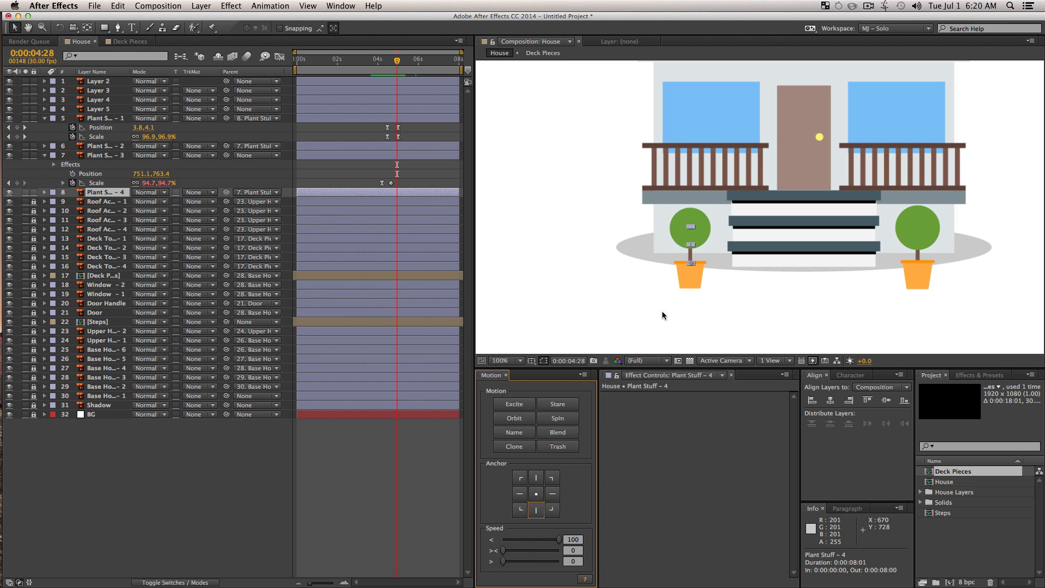
key(s)
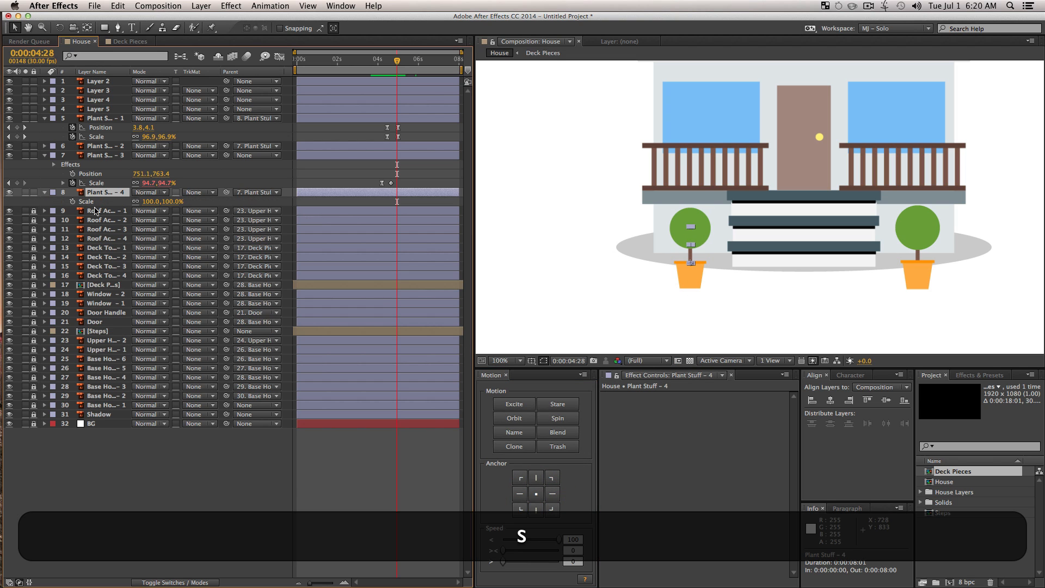
click(72, 201)
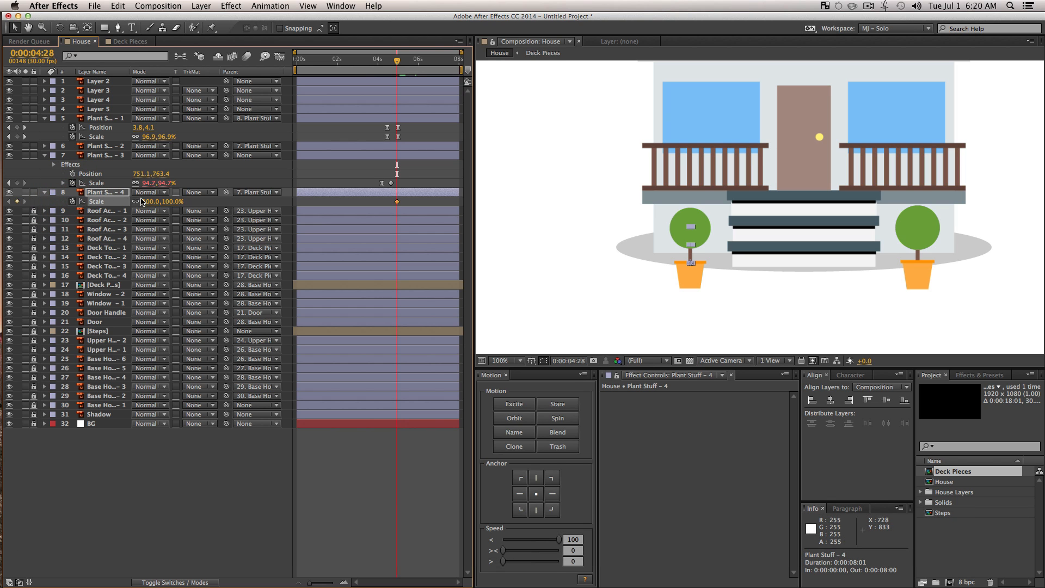
Step: Shift Plant Stuff 4's Scale keyframe to 0:00:04:18 and keyframe unlinked Scale at 100, 0% at 0:00:04:15
drag(397, 65, 386, 65)
drag(396, 201, 389, 201)
click(171, 201)
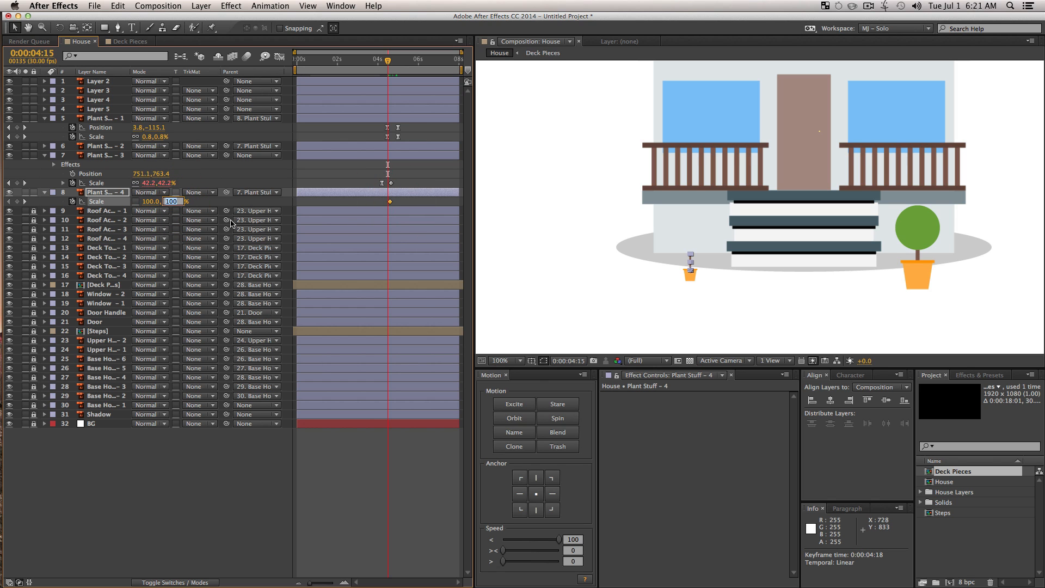
text(0)
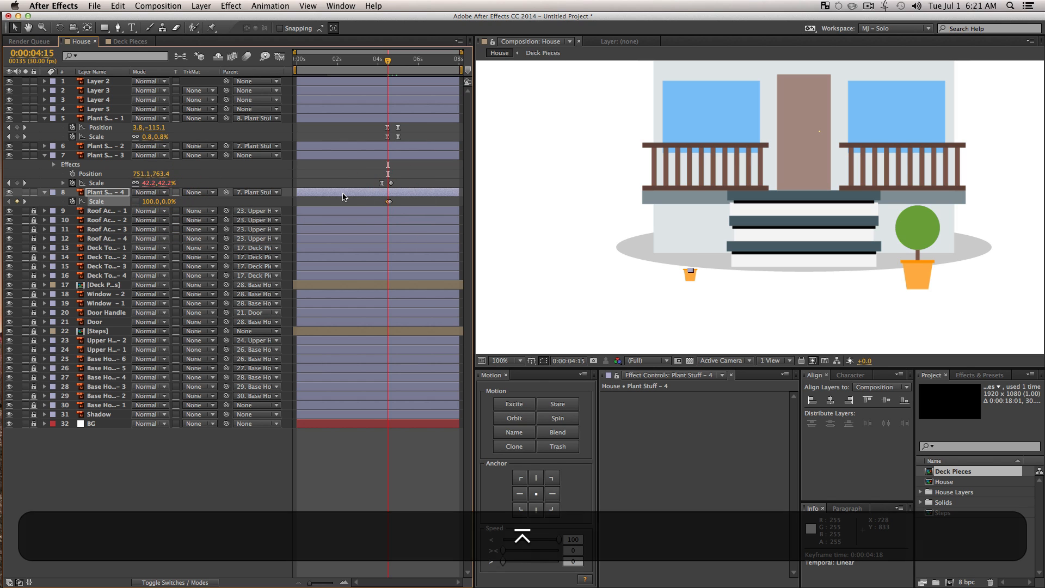
Step: Spread Plant Stuff 4's Scale keyframes to about 0:00:04:11 and 0:00:04:22, and ease both with Motion's combined in-and-out Speed at 54
click(352, 202)
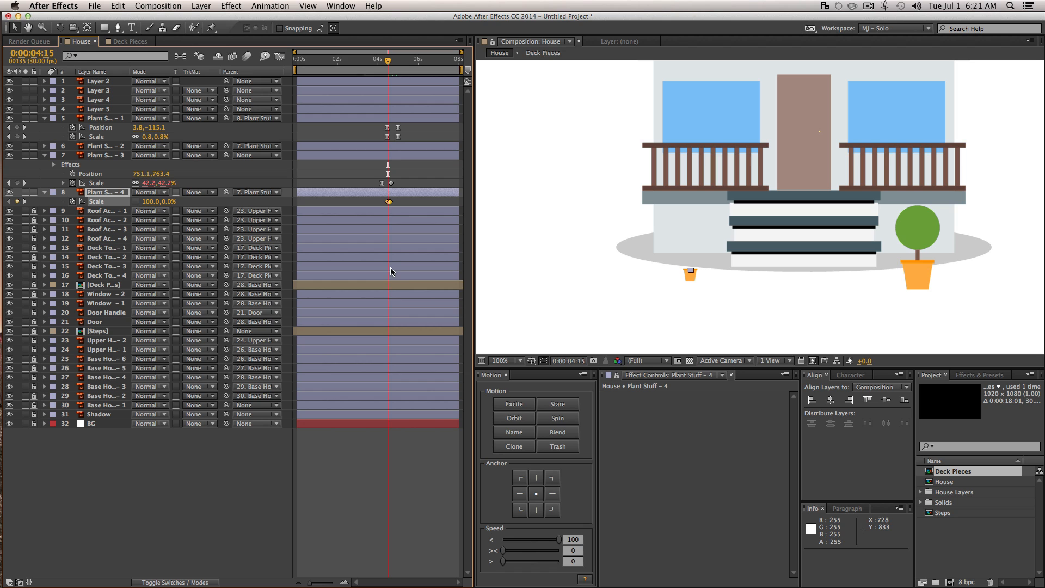
key(equal)
key(equal)
key(equal)
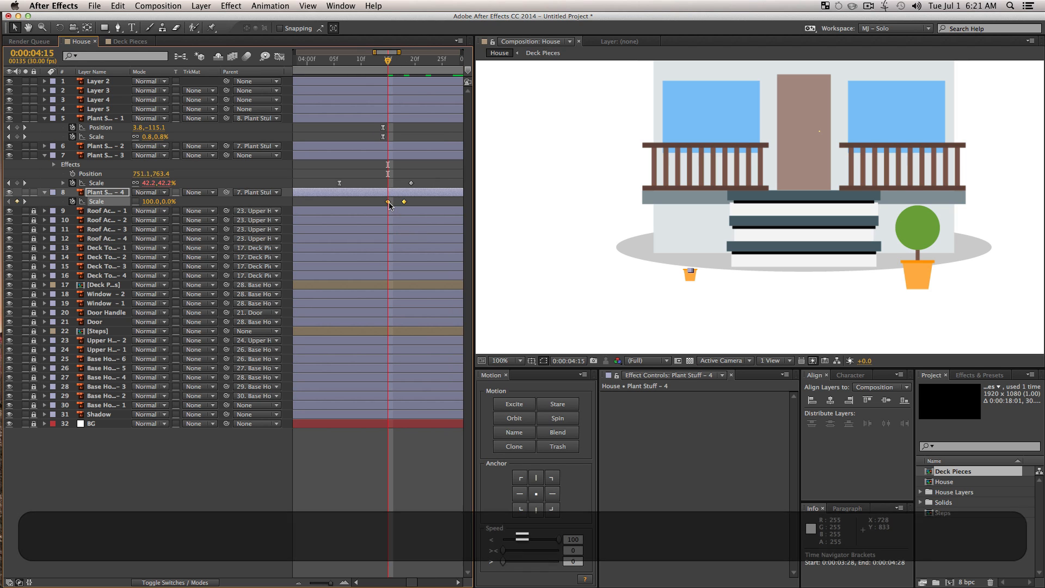
click(385, 203)
click(401, 202)
drag(383, 201, 332, 200)
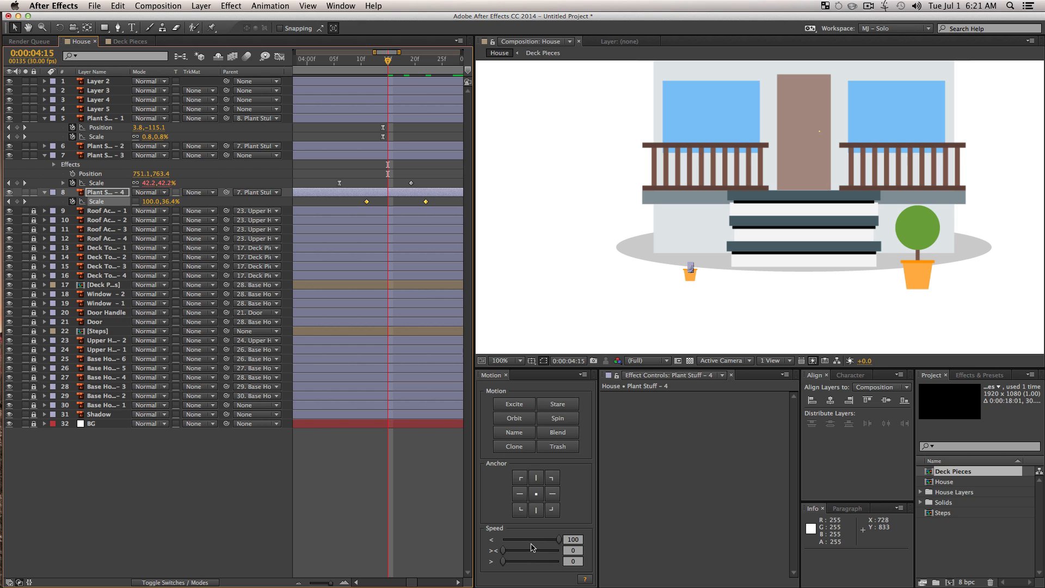
drag(531, 550, 532, 550)
click(243, 455)
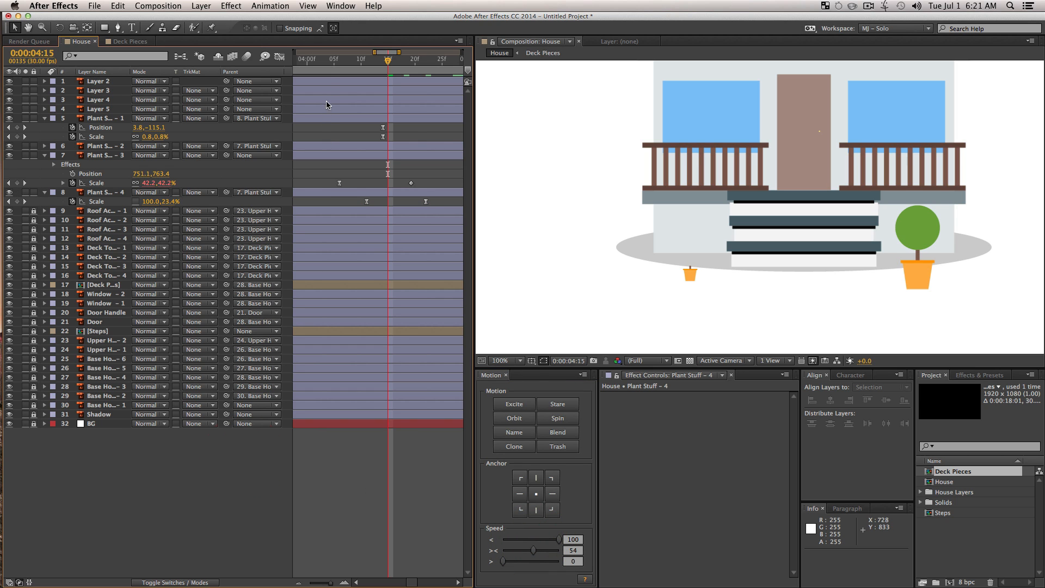
Step: Preview the complete left plant animation with the growing stem from 0:00:04:03
click(324, 61)
key(space)
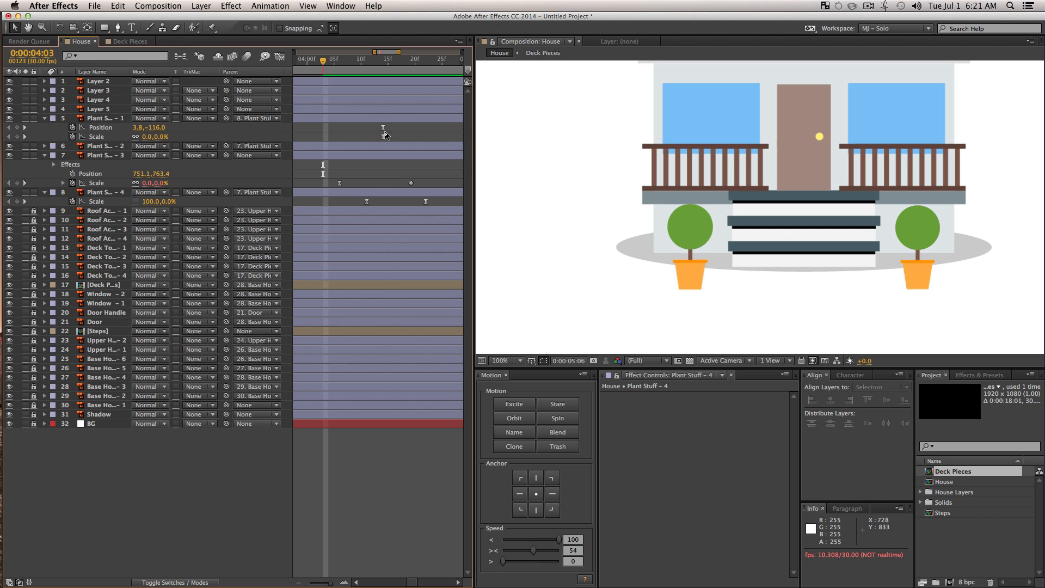
drag(327, 583, 287, 580)
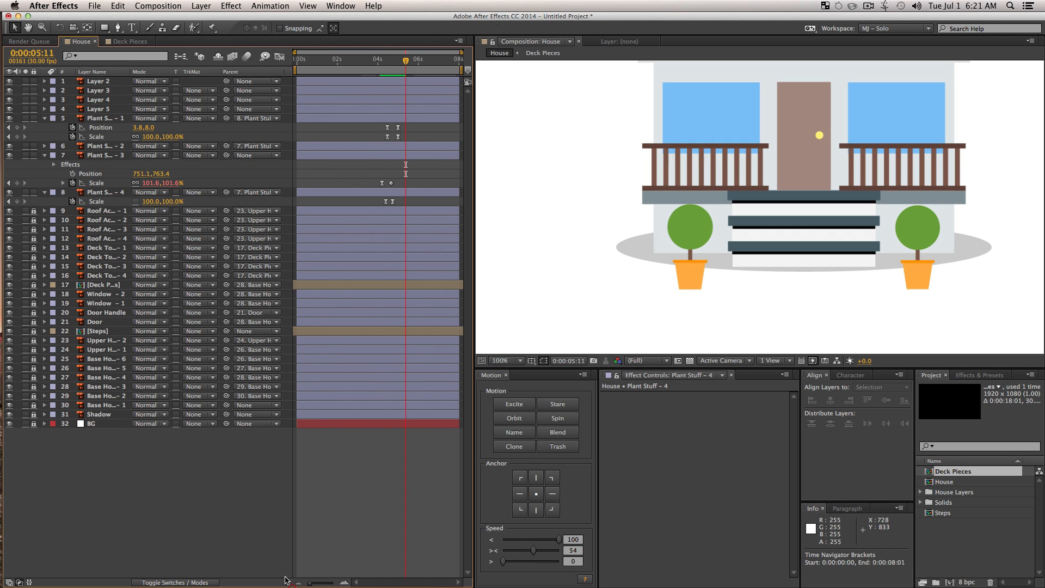
key(;)
click(189, 506)
Step: Pre-compose Plant Stuff 1 through Plant Stuff 4 into a new composition named Planter
click(99, 119)
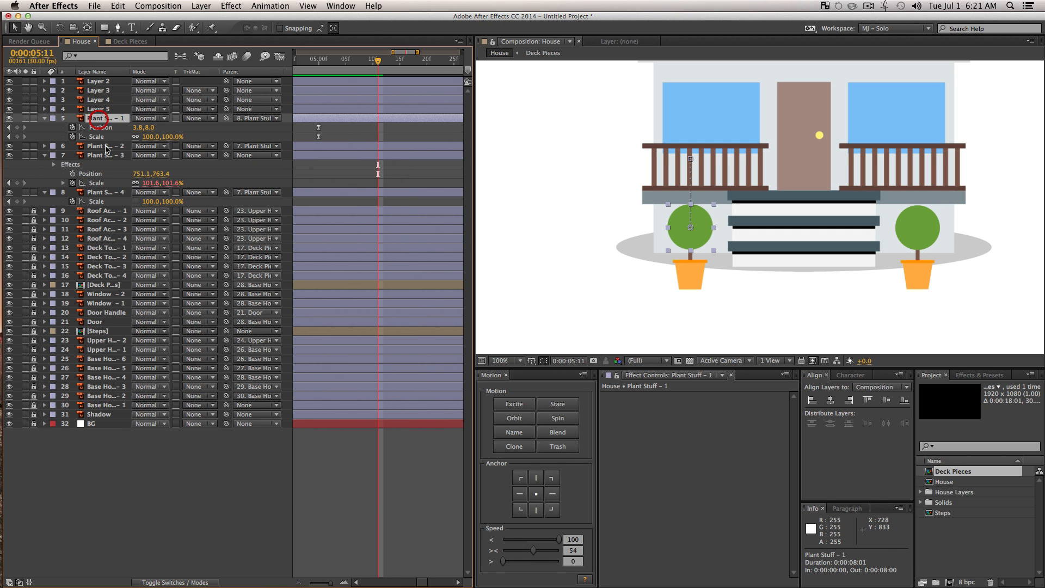
shift+click(106, 155)
shift+click(105, 192)
key(shift+super+c)
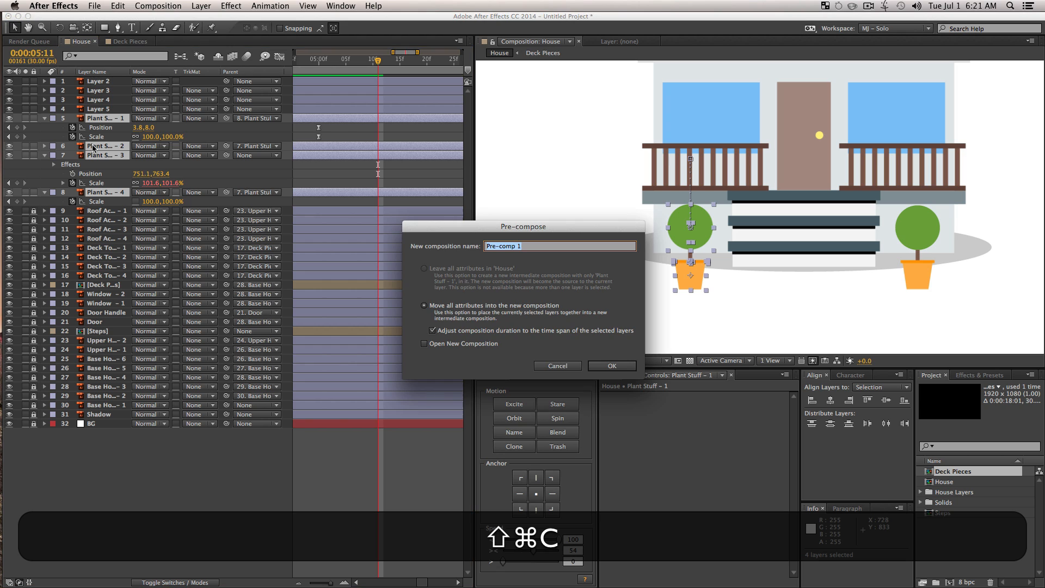
text(Planter)
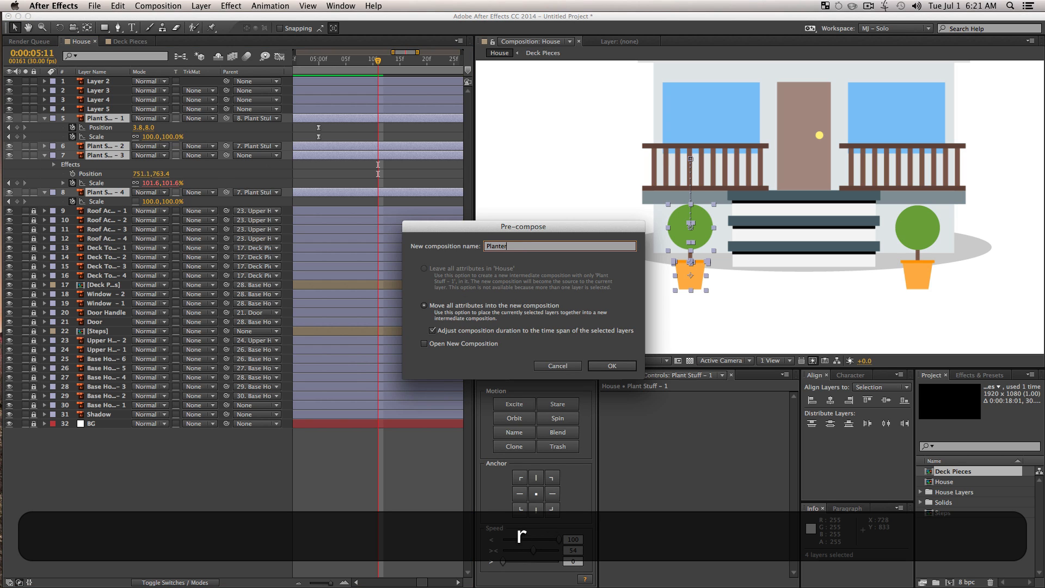
key(Return)
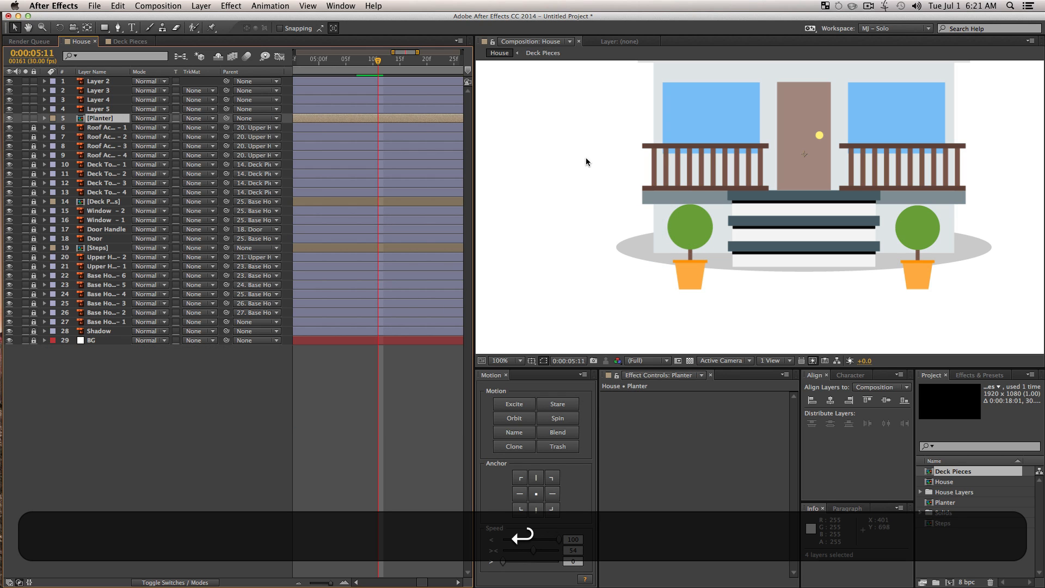
Step: At 0:00:08:00, duplicate the Planter layer and move the copy horizontally by 418 px onto the right-hand plant
drag(453, 62, 537, 67)
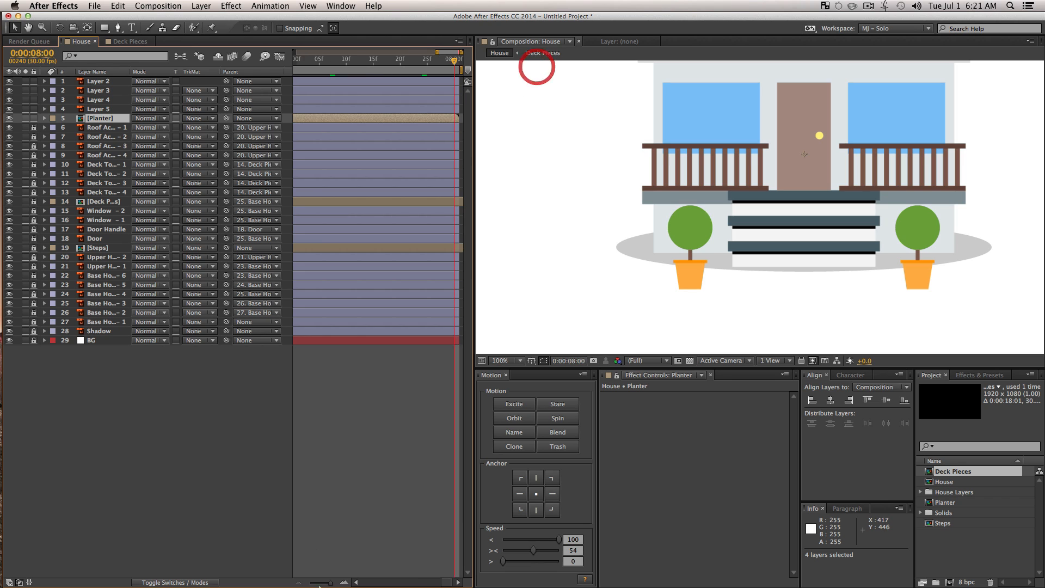
drag(330, 583, 295, 580)
drag(447, 62, 489, 66)
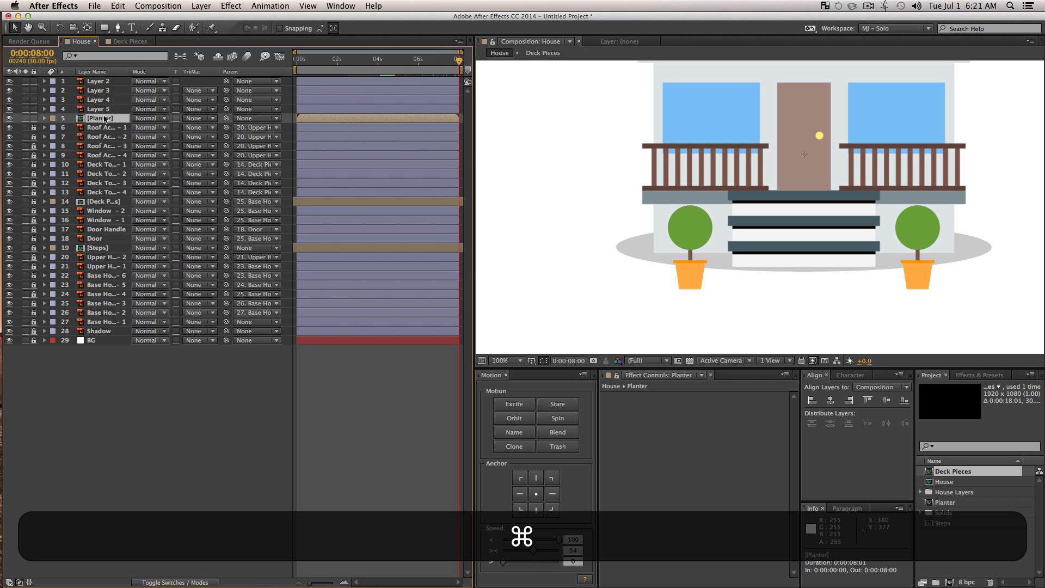
key(ctrl+d)
drag(683, 273, 912, 279)
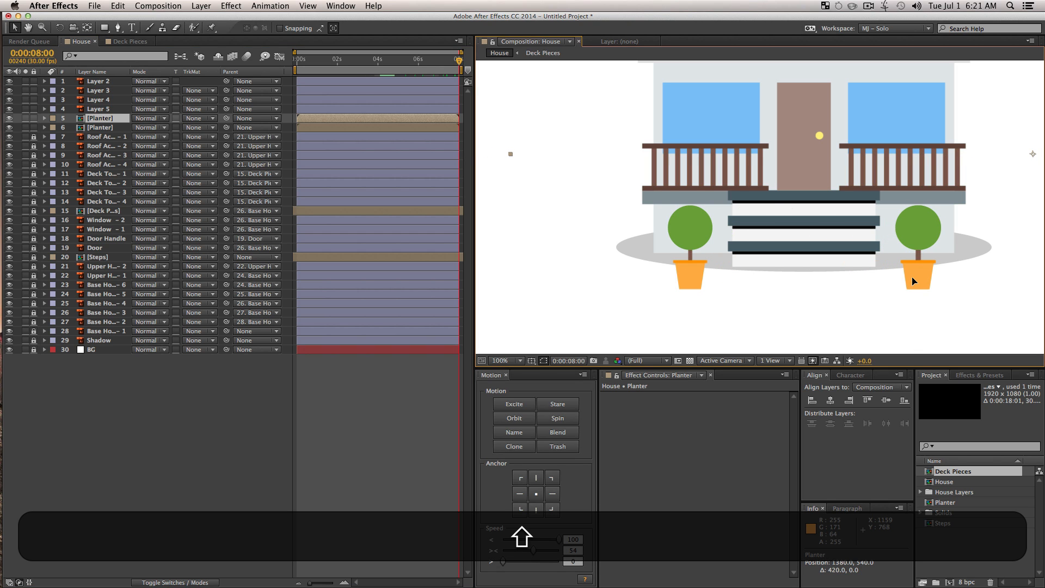
drag(913, 280, 913, 281)
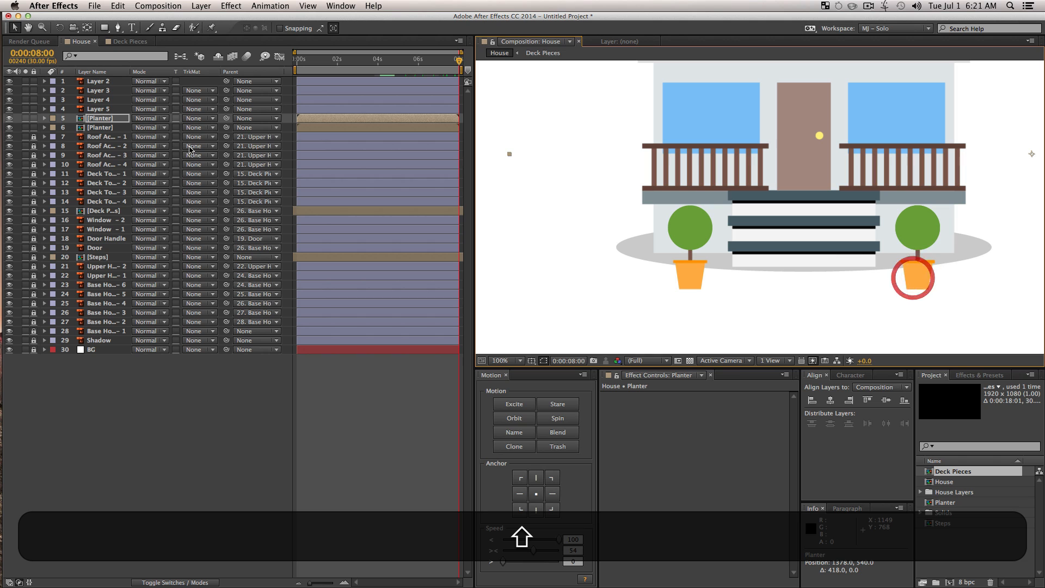
Step: Delete Layer 2 through Layer 5, the original artwork of the right-hand plant
click(97, 110)
shift+click(101, 80)
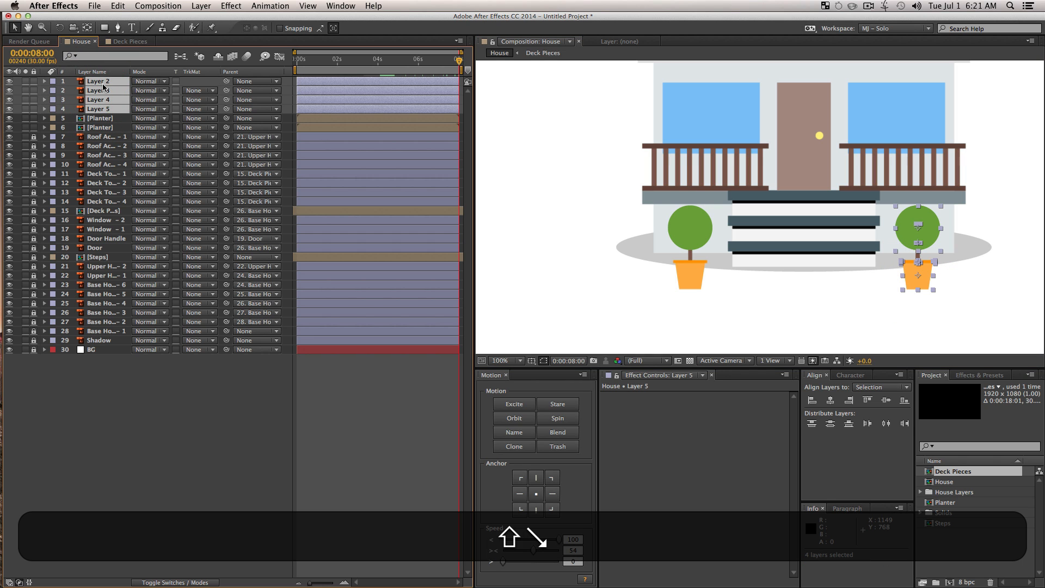
key(Delete)
click(180, 442)
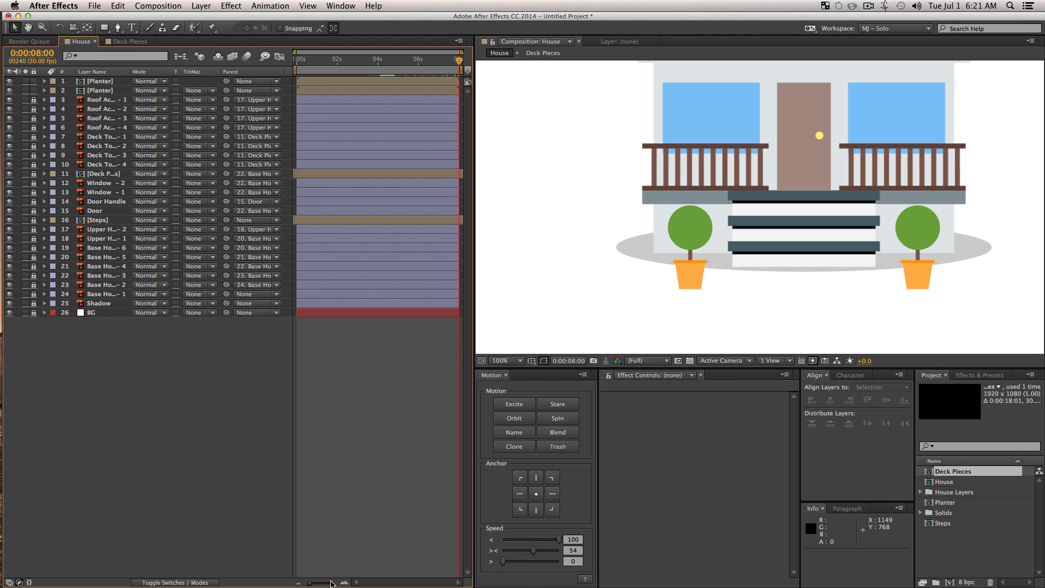
Step: Fit the whole frame in the viewer and play a RAM preview of the full House animation
key(shift+slash)
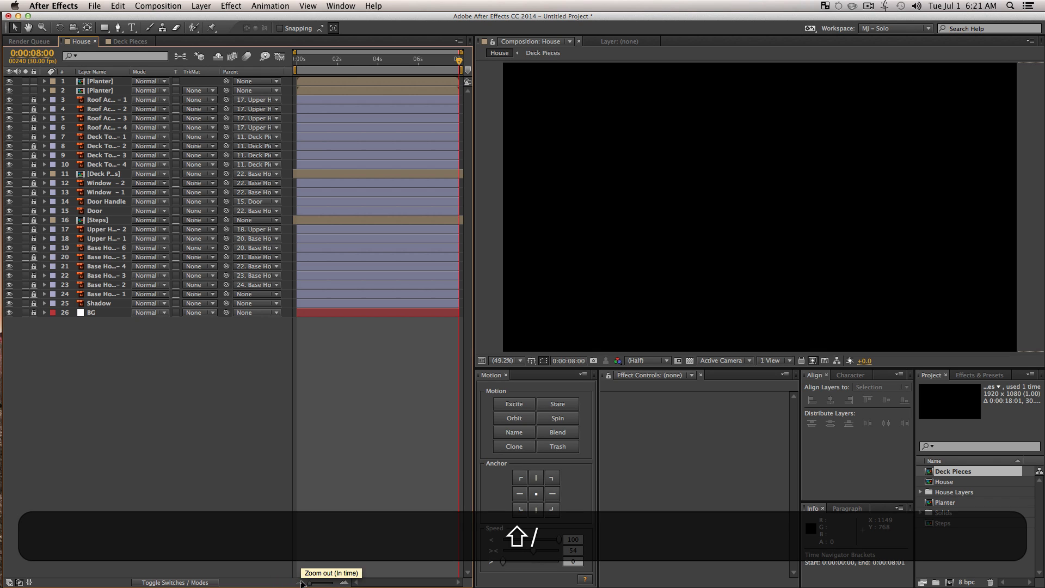
key(shift+v)
key(0)
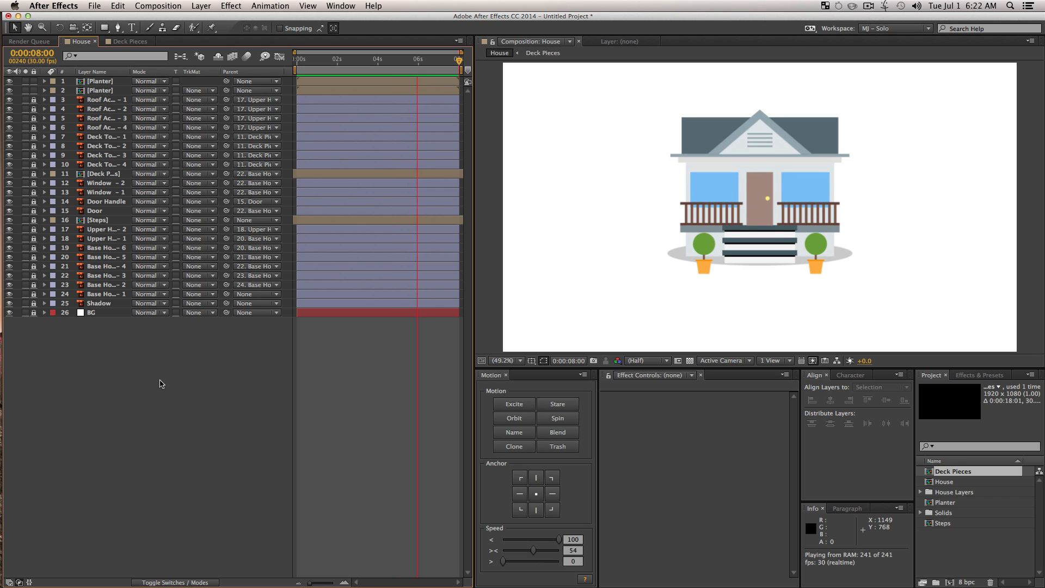
key(space)
Step: Unlock all layers except BG and pre-compose them with both Planter layers into a composition named Main House
click(130, 420)
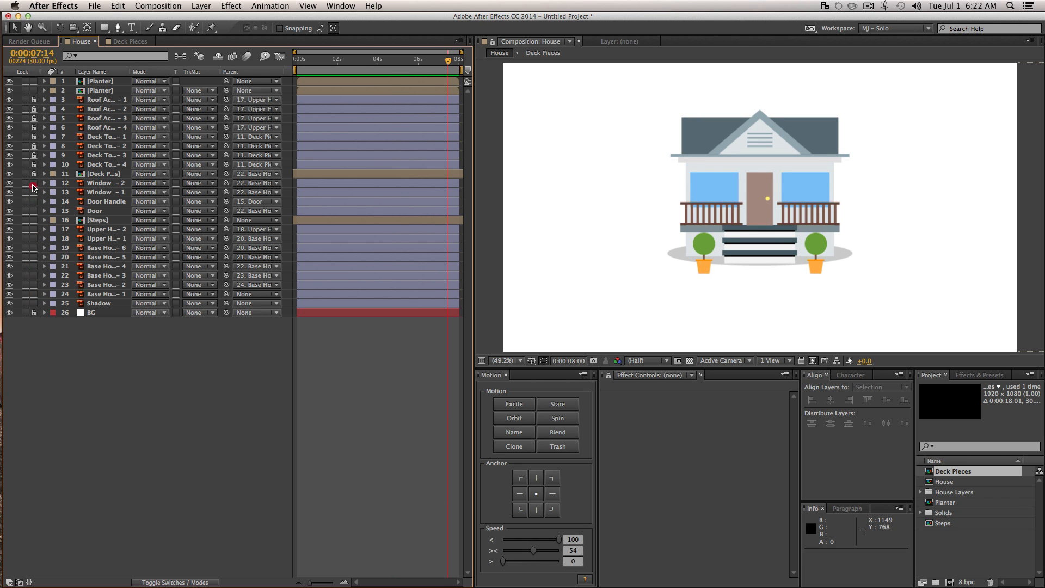
click(93, 363)
drag(123, 382, 81, 11)
key(super+shift+c)
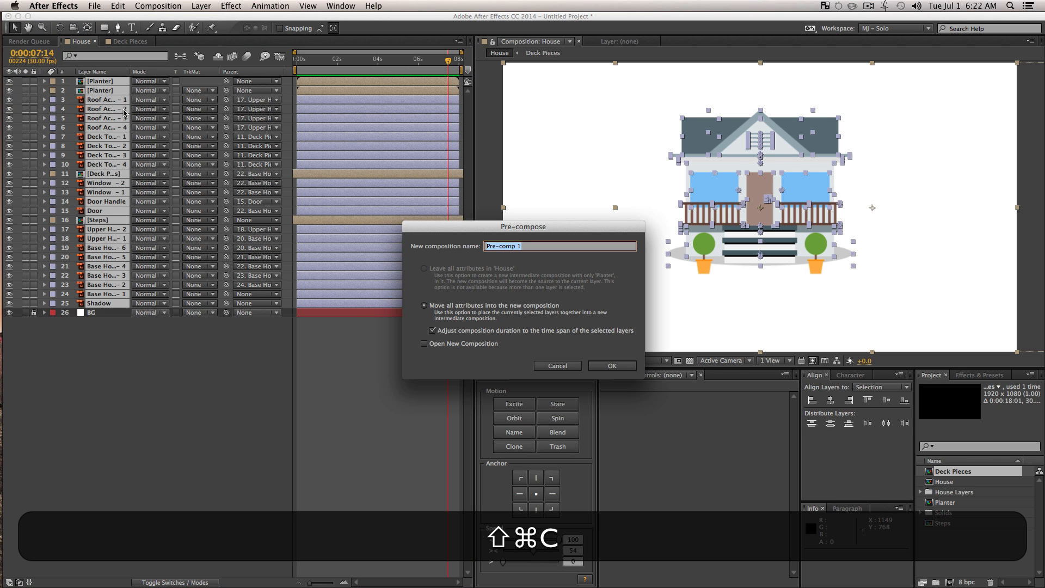
text(Main House)
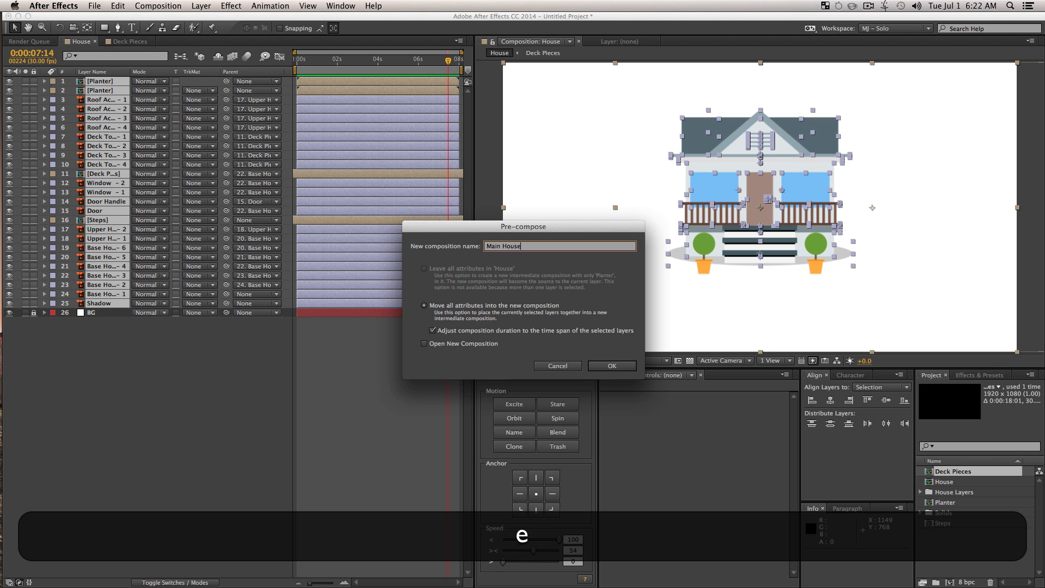
key(Return)
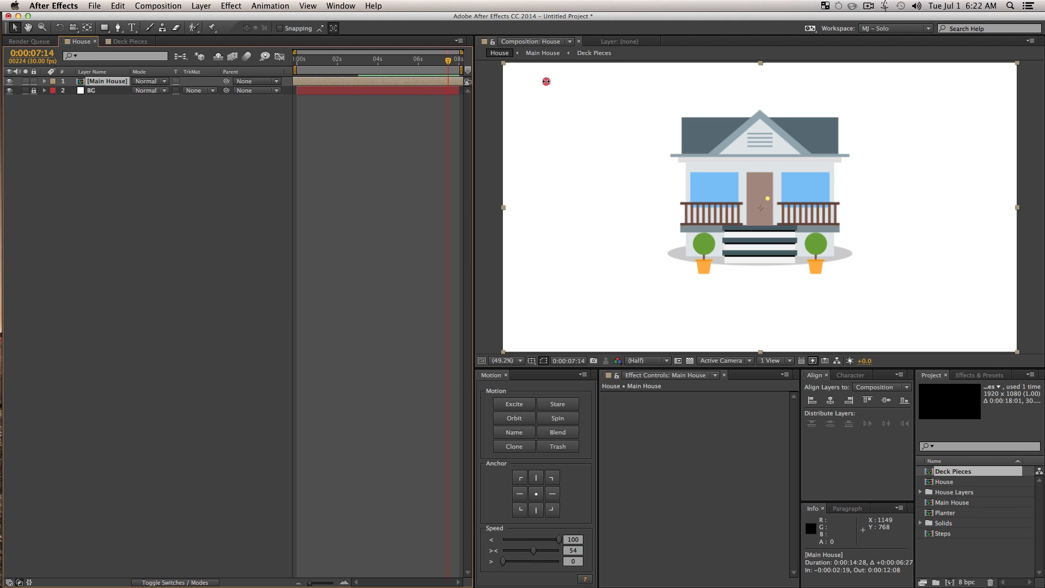
Step: Scrub through the Main House animation to 0:00:04:23
click(263, 187)
click(323, 63)
drag(323, 63, 389, 83)
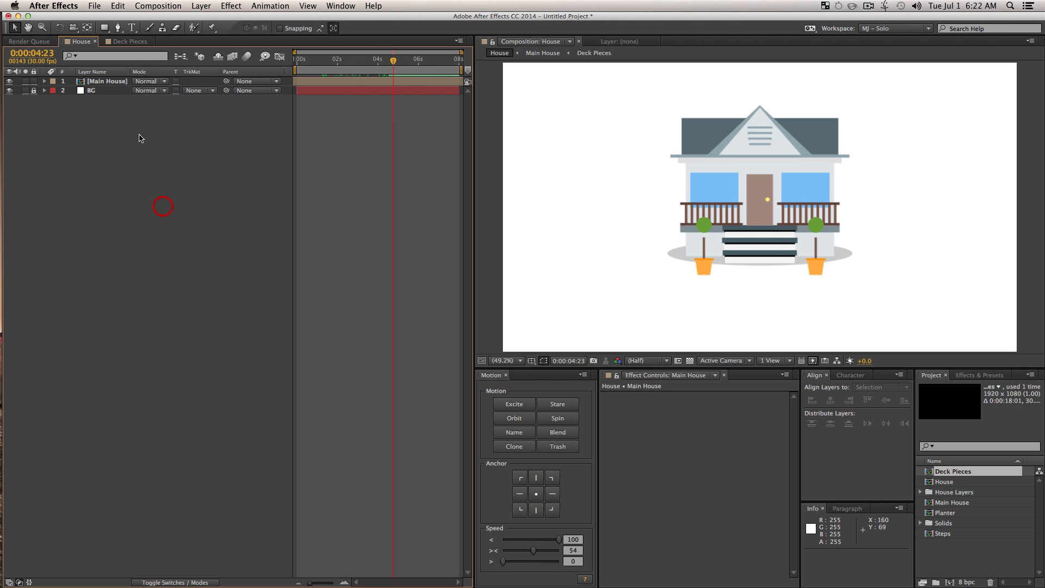
Step: Find the Curves effect under Color Correction and apply it to the Main House layer
click(116, 82)
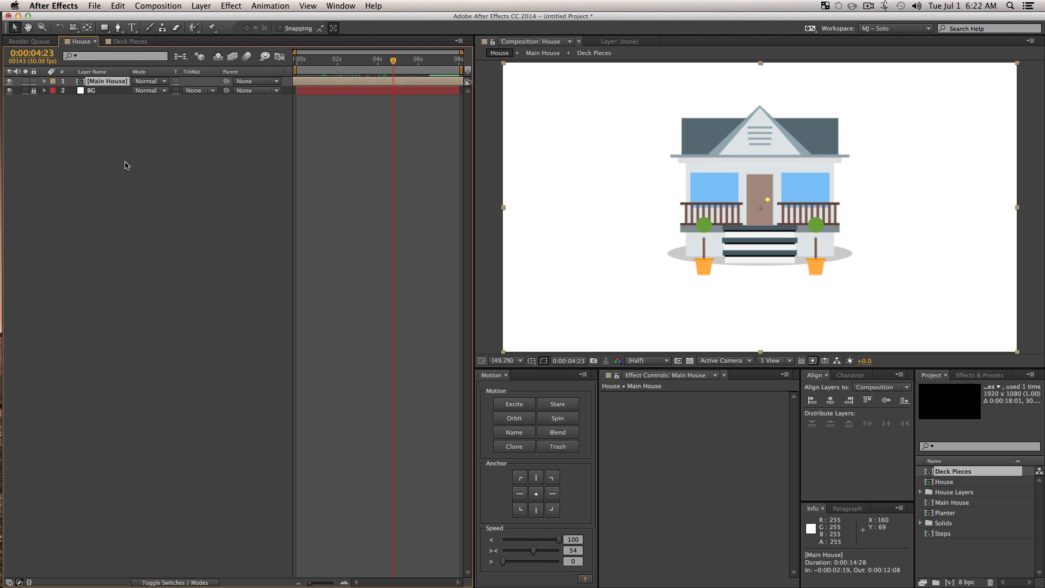
click(126, 165)
click(107, 81)
click(971, 377)
click(939, 390)
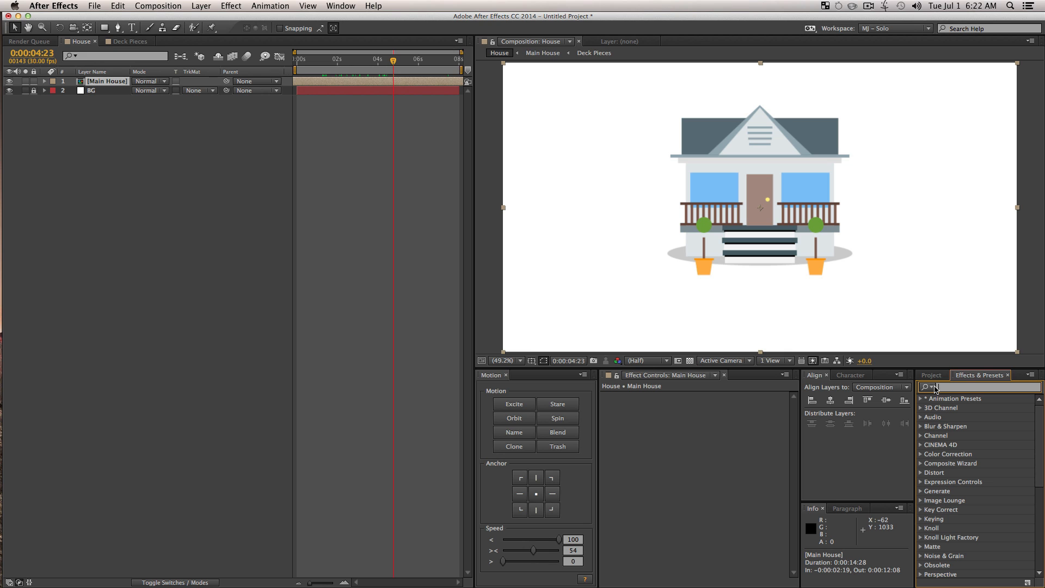
text(cuves)
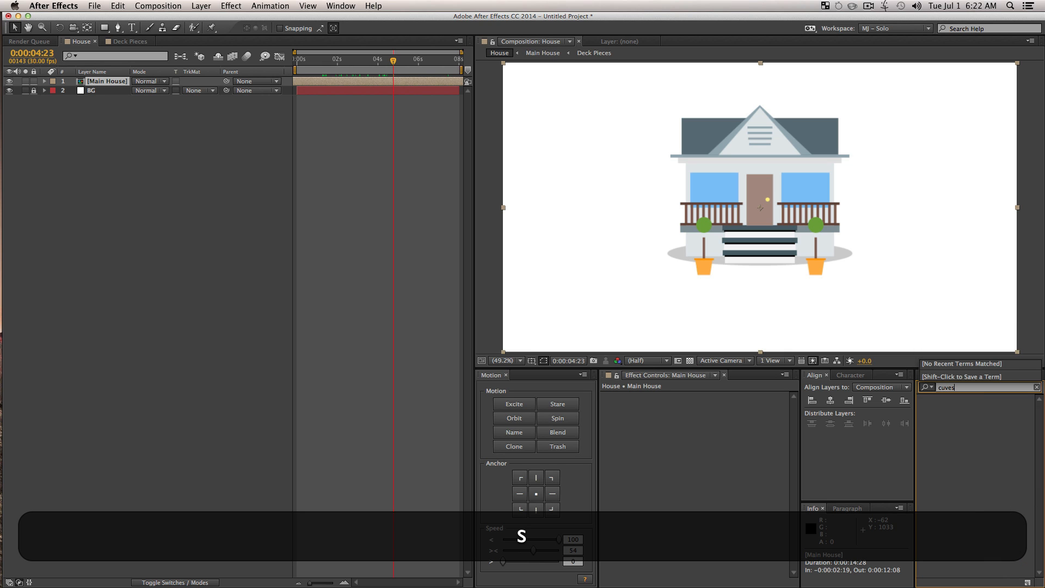
key(BackSpace)
key(BackSpace)
key(BackSpace)
text(rves)
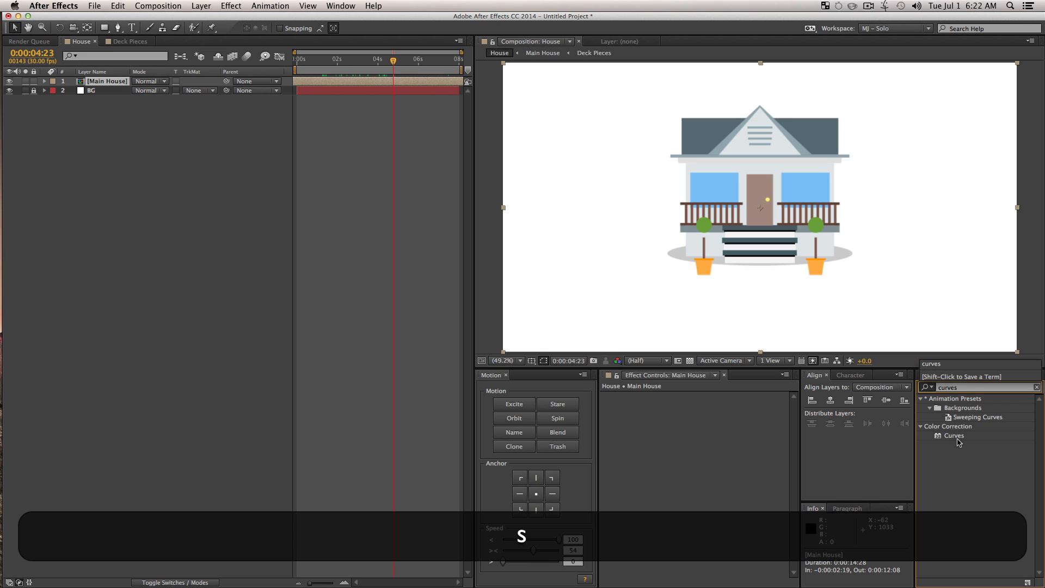
drag(959, 441, 701, 438)
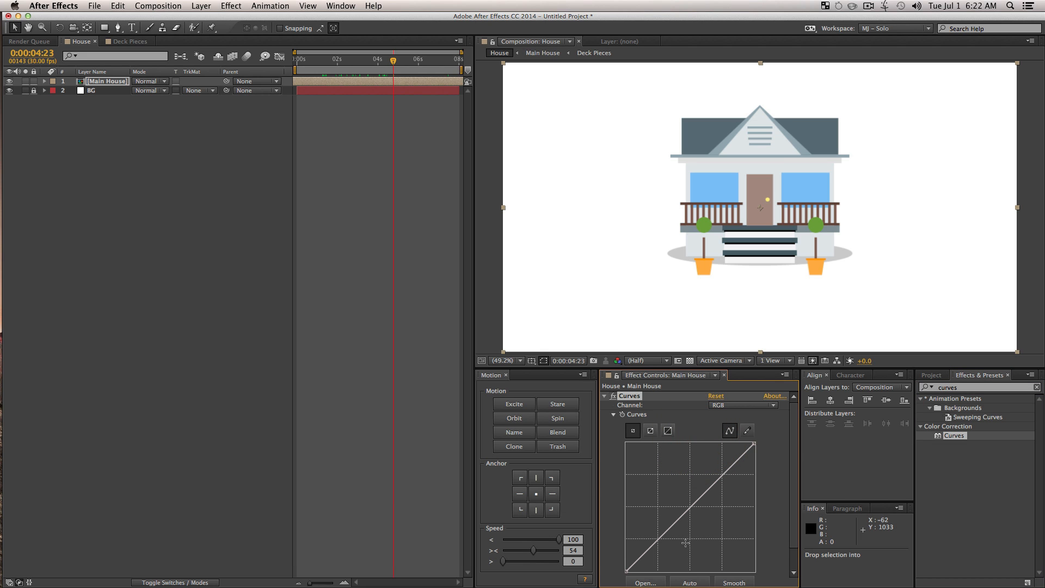
Step: Try automatic correction, smoothing and manual point adjustments on Main House's Curves effect, and reset the effect to its default
scroll(685, 543, down, 2)
click(692, 558)
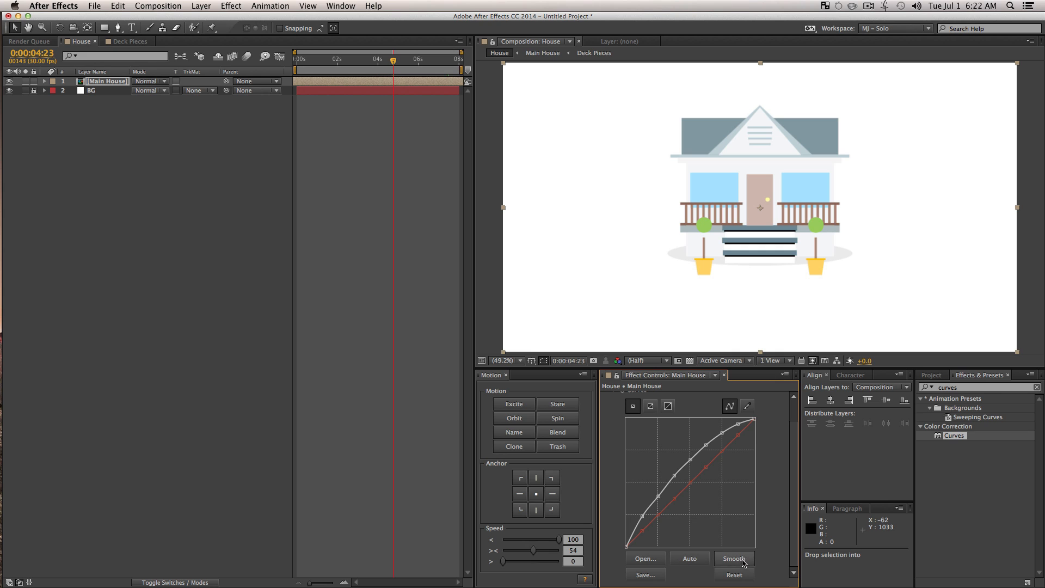
click(743, 562)
click(743, 562)
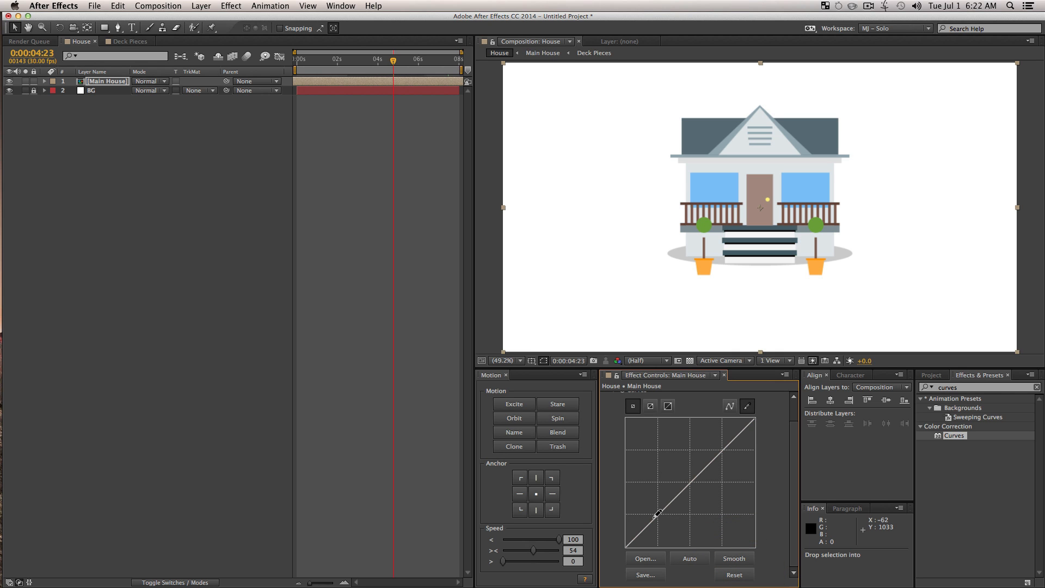
click(733, 574)
click(730, 406)
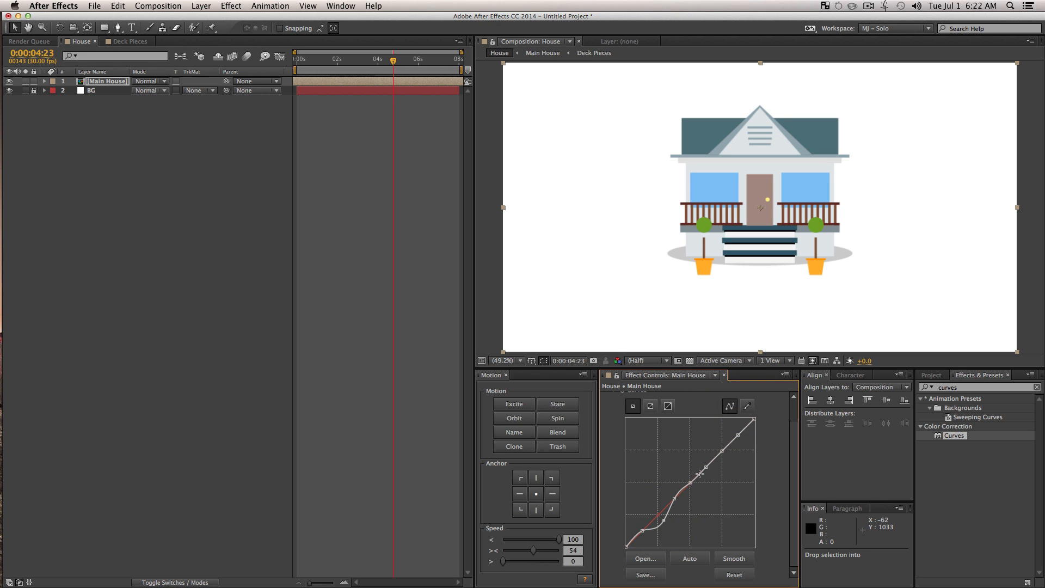
drag(705, 464, 705, 460)
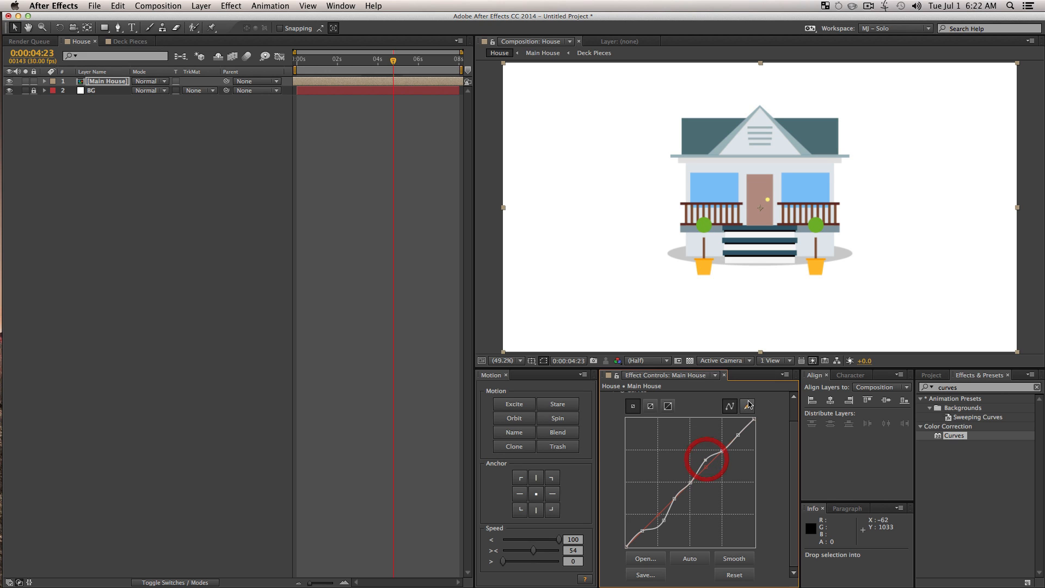
scroll(701, 405, up, 2)
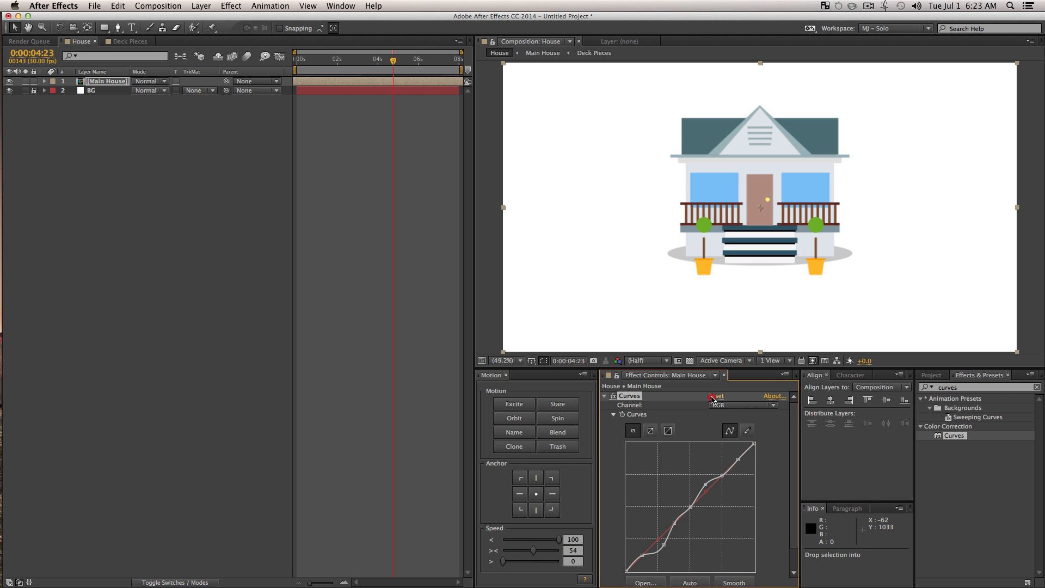
click(715, 396)
Step: Darken Main House by pulling a shadow point and a highlight point of the RGB curve slightly below the diagonal
drag(656, 543, 660, 547)
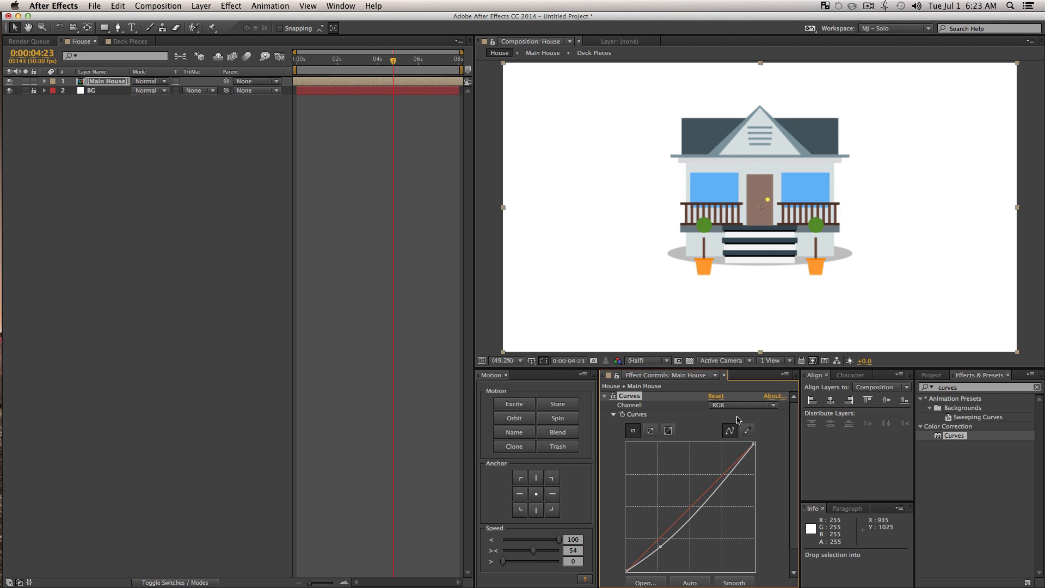
drag(725, 478, 723, 475)
drag(727, 481, 726, 480)
Step: Add the Photo Filter effect from Color Correction to Main House, placing it after Curves, and collapse the Curves settings
click(974, 492)
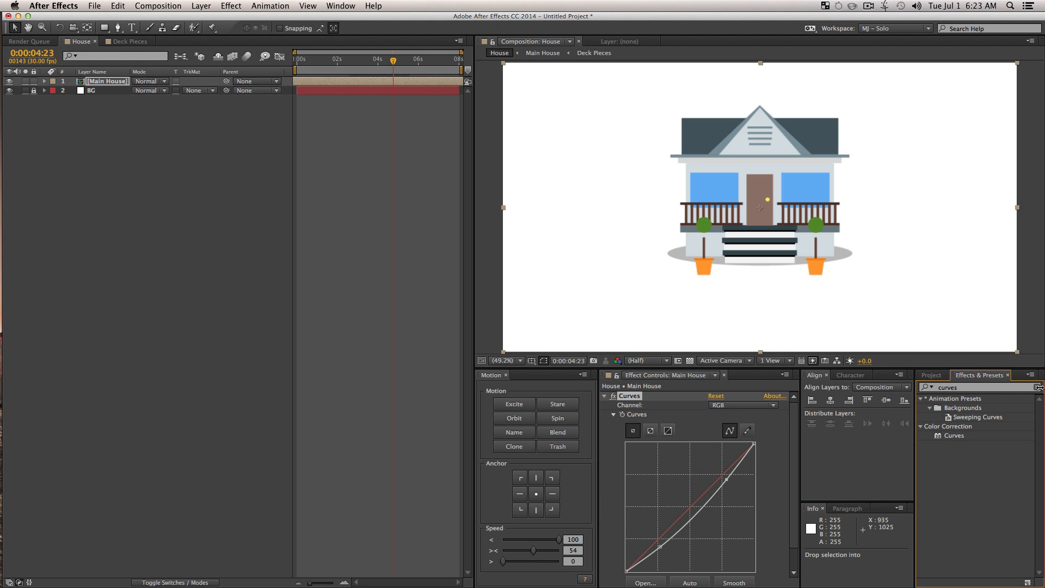
click(1038, 387)
click(1040, 463)
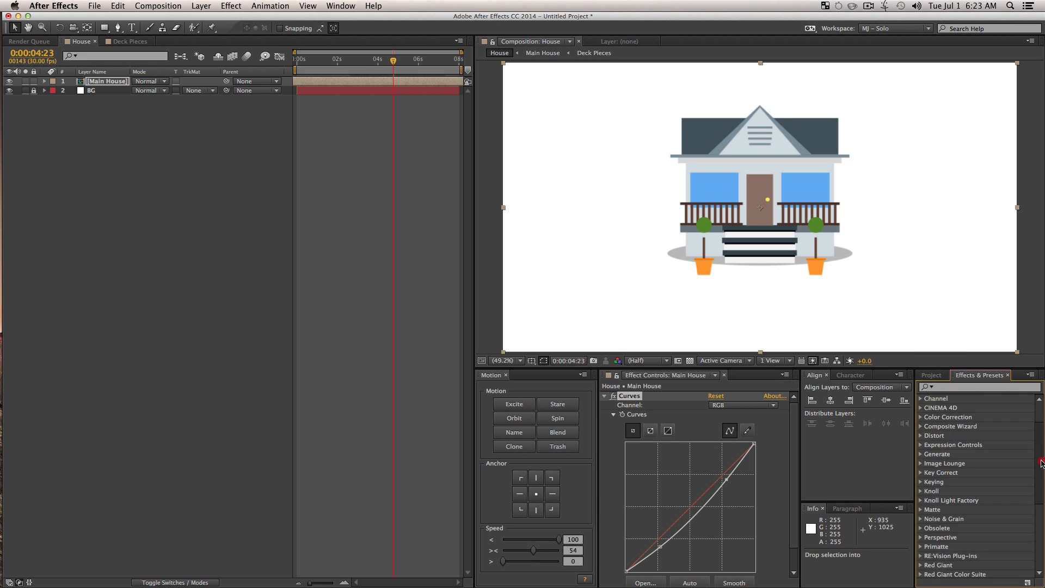
drag(1041, 463, 1041, 465)
click(920, 414)
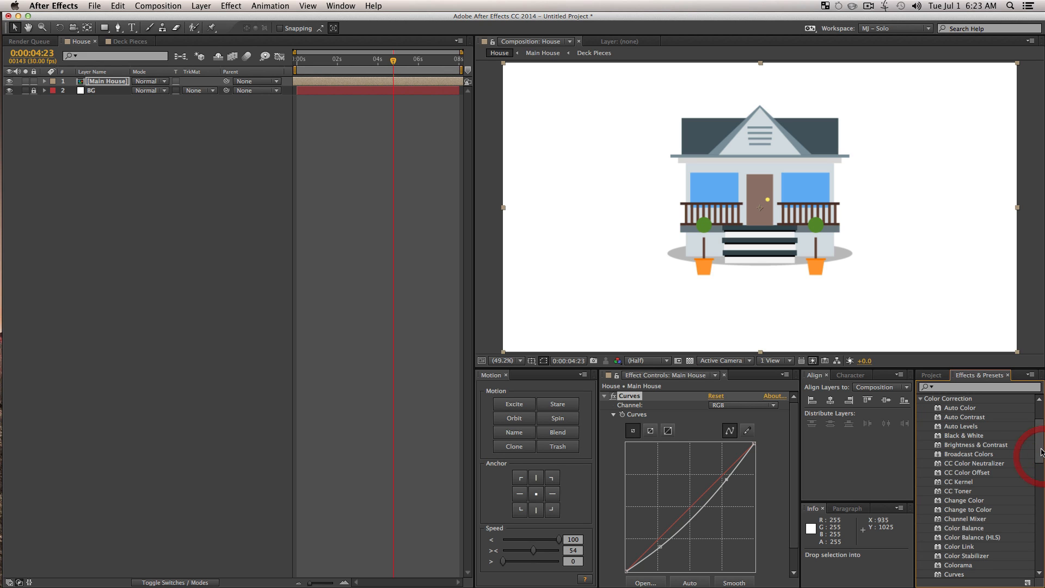
drag(1041, 452, 1042, 487)
drag(963, 506, 688, 549)
drag(636, 418, 633, 460)
click(604, 442)
click(712, 486)
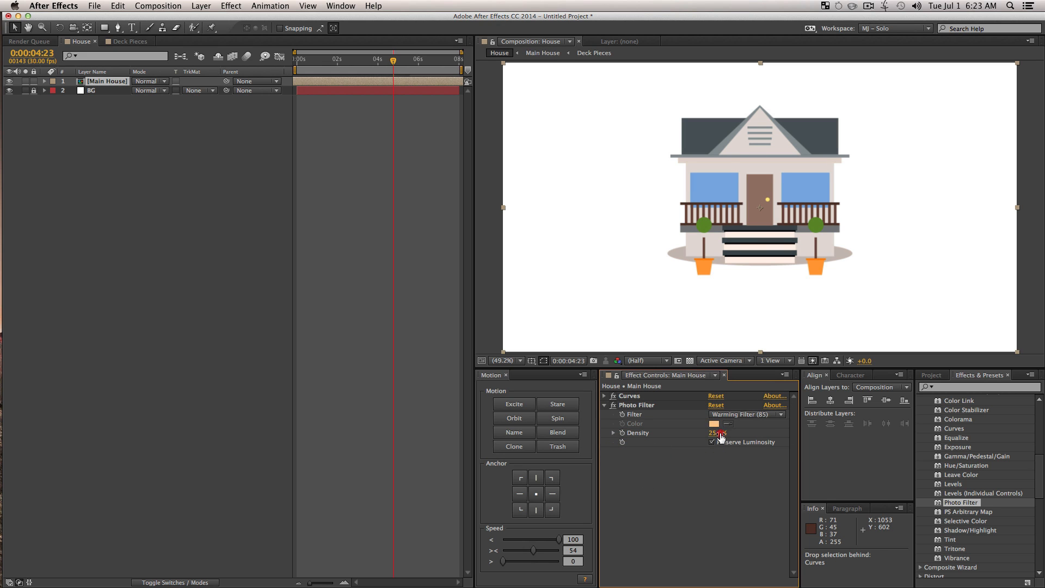
Step: Set the Photo Filter's density to 35% on Main House
click(717, 432)
text(35)
key(Return)
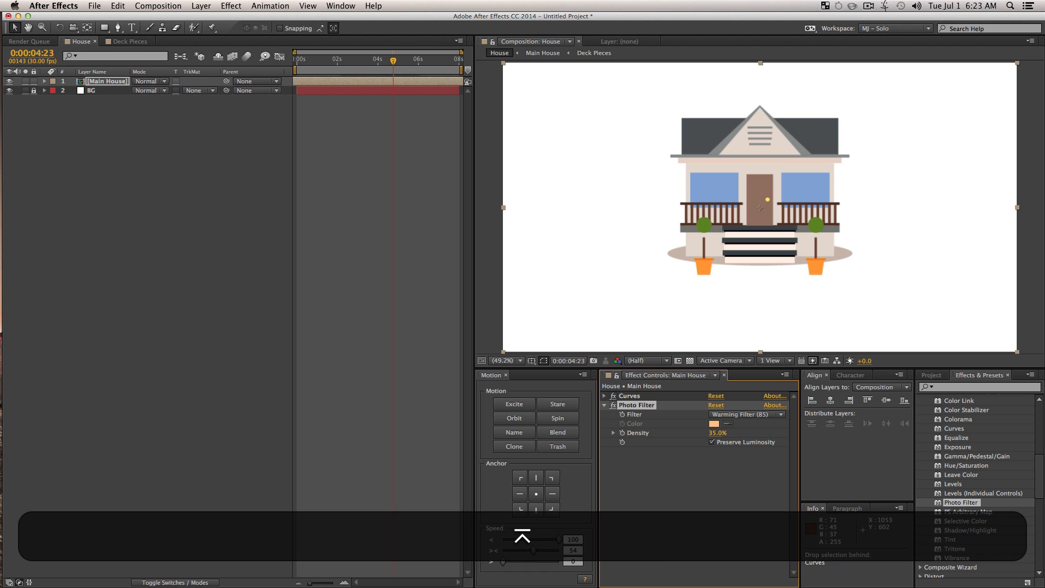
click(667, 553)
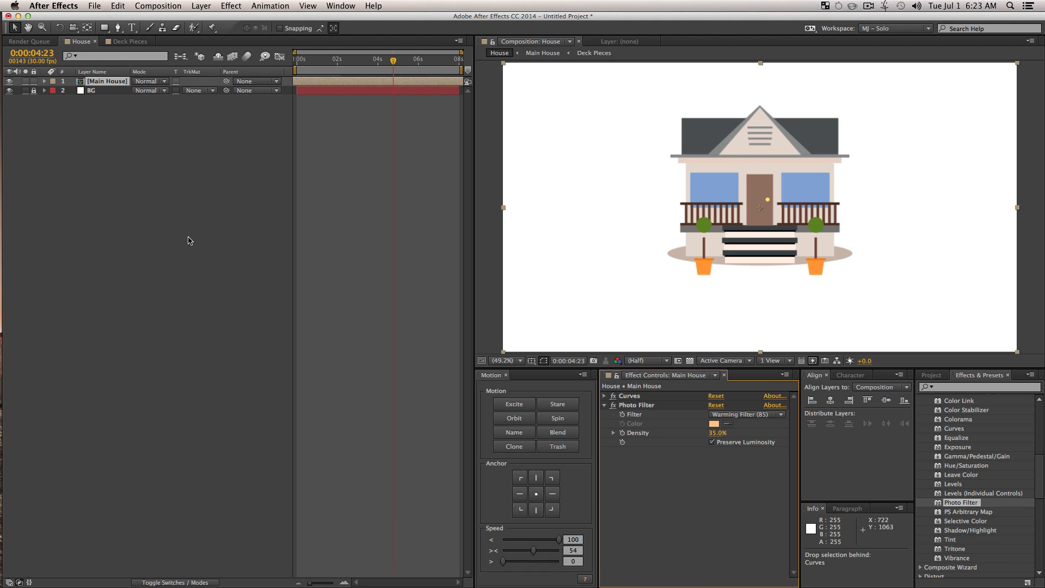
Step: Scrub the House composition to 0:00:06:01 to check the color-corrected house
drag(368, 62, 419, 79)
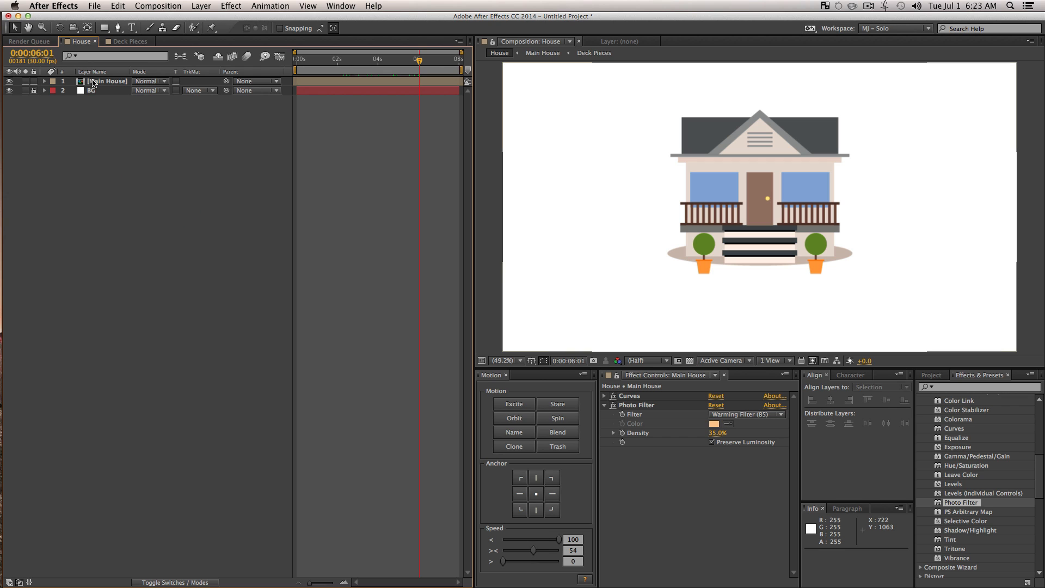
click(95, 80)
click(197, 209)
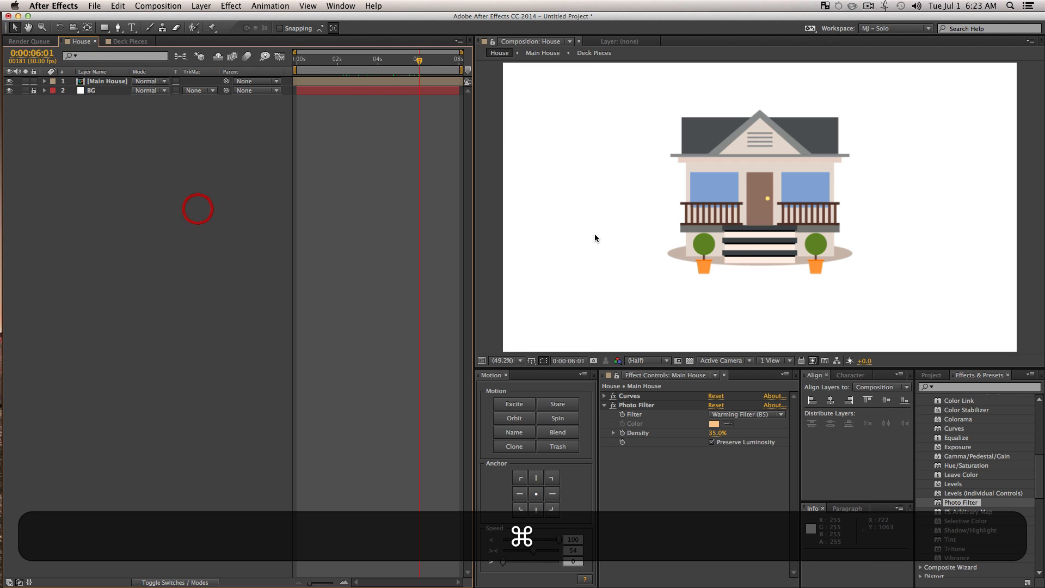
Step: Show the full frame at 50% magnification and play a RAM preview of the finished House animation
key(z)
alt+click(802, 251)
drag(764, 235, 754, 280)
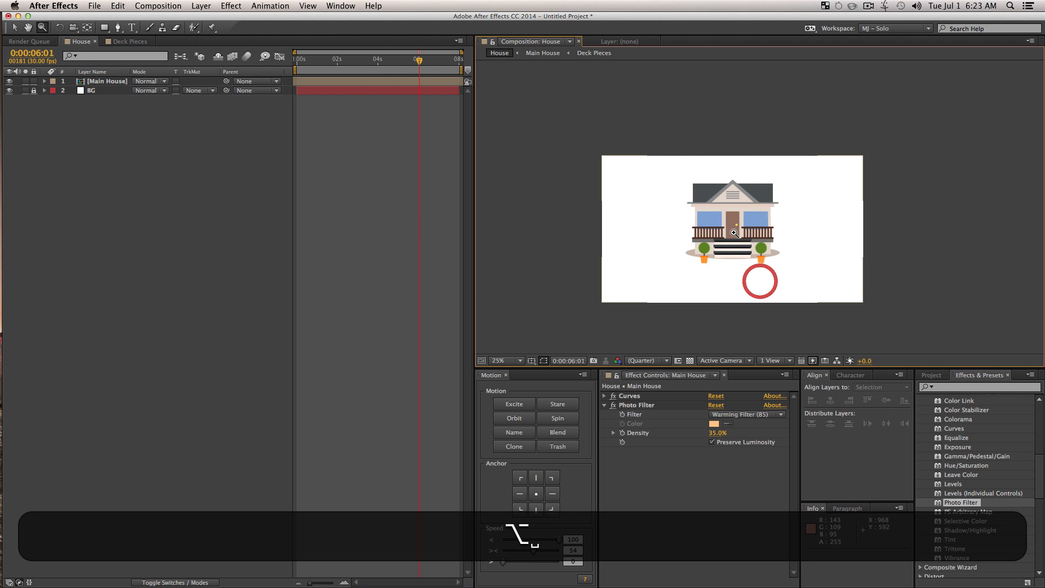
key(z)
click(840, 303)
double_click(780, 267)
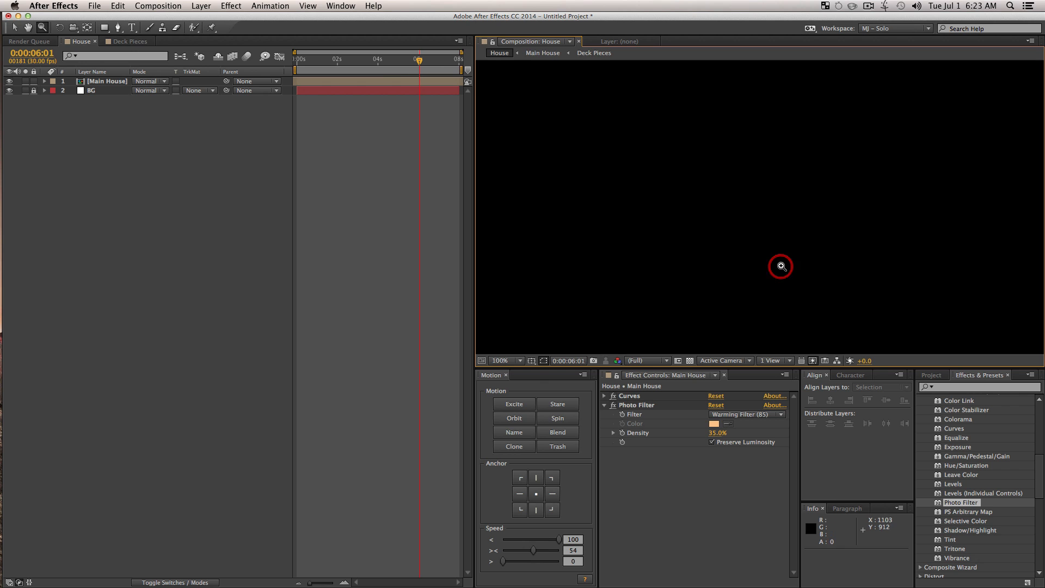
key(space)
mouse_move(769, 234)
mouse_down()
mouse_move(761, 229)
mouse_move(781, 228)
mouse_move(772, 205)
mouse_move(769, 221)
mouse_up()
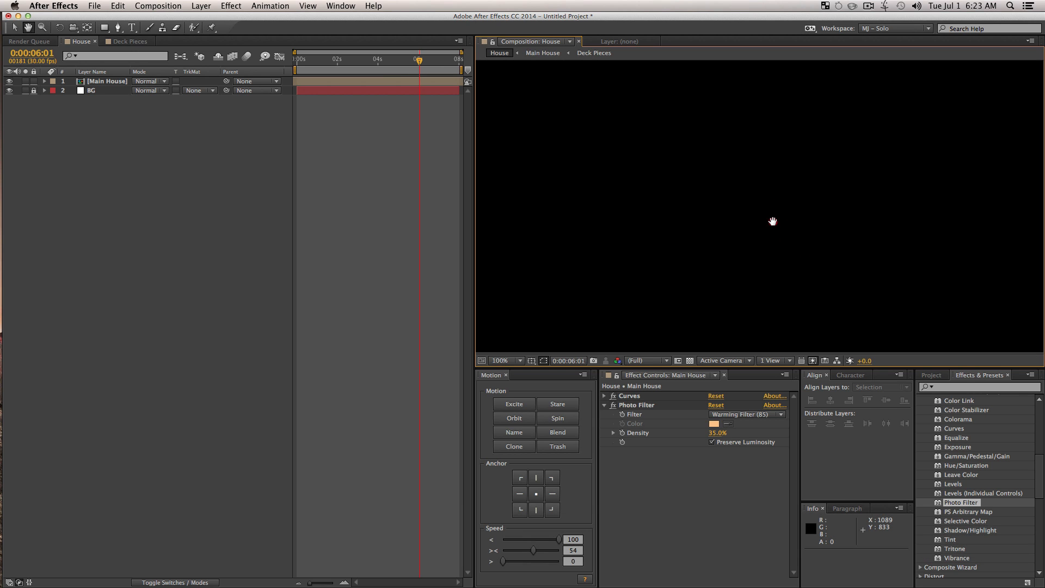
key(v)
click(210, 238)
key(z)
alt+click(709, 240)
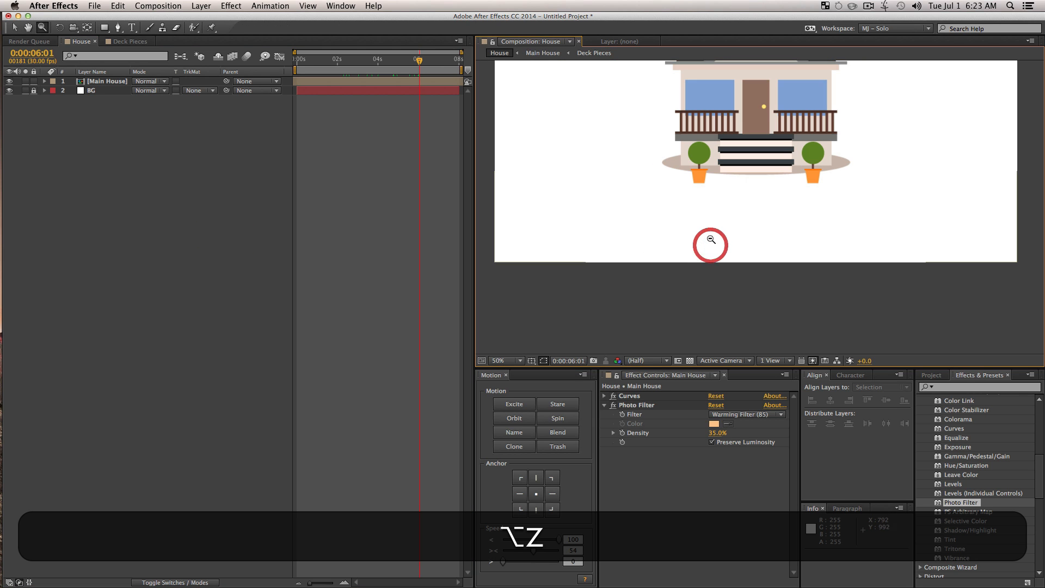
alt+click(719, 259)
key(v)
click(149, 228)
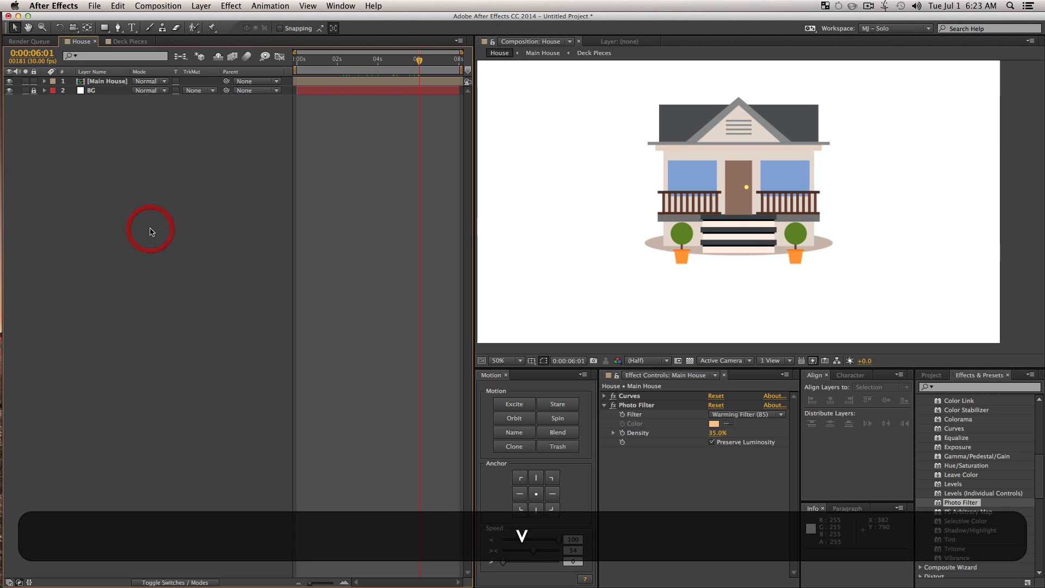
key(KP_0)
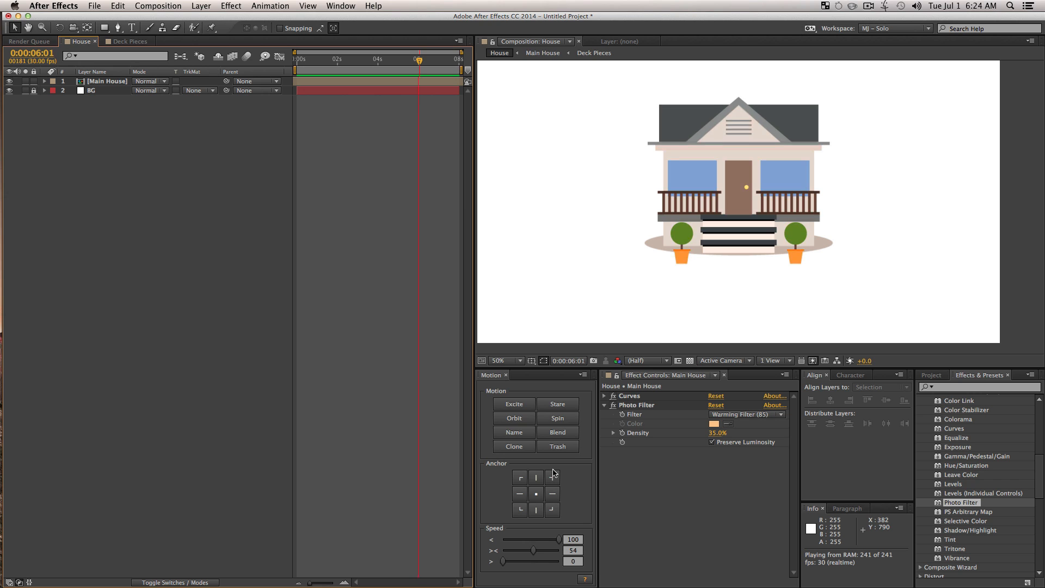
click(868, 6)
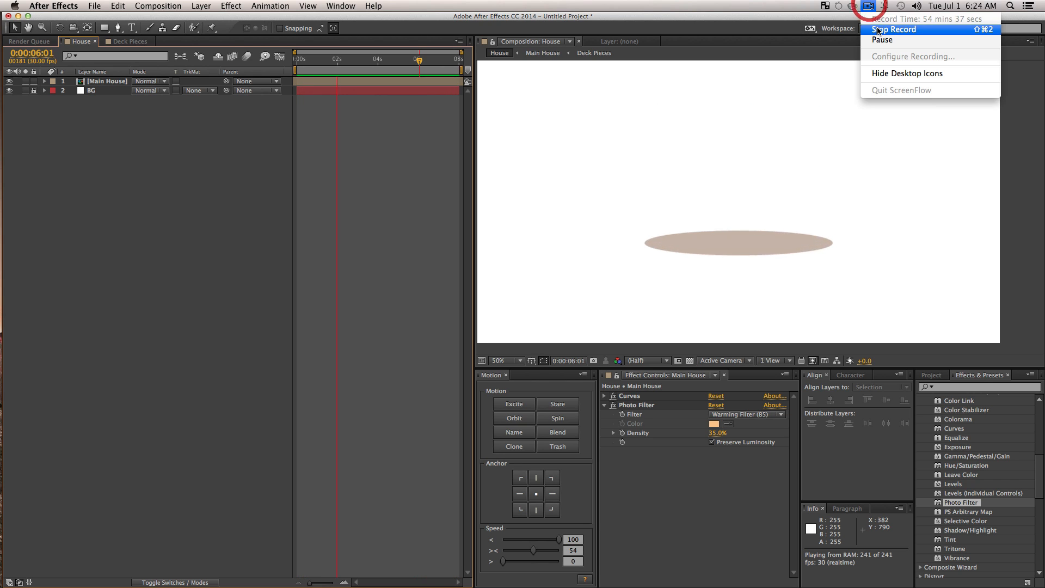